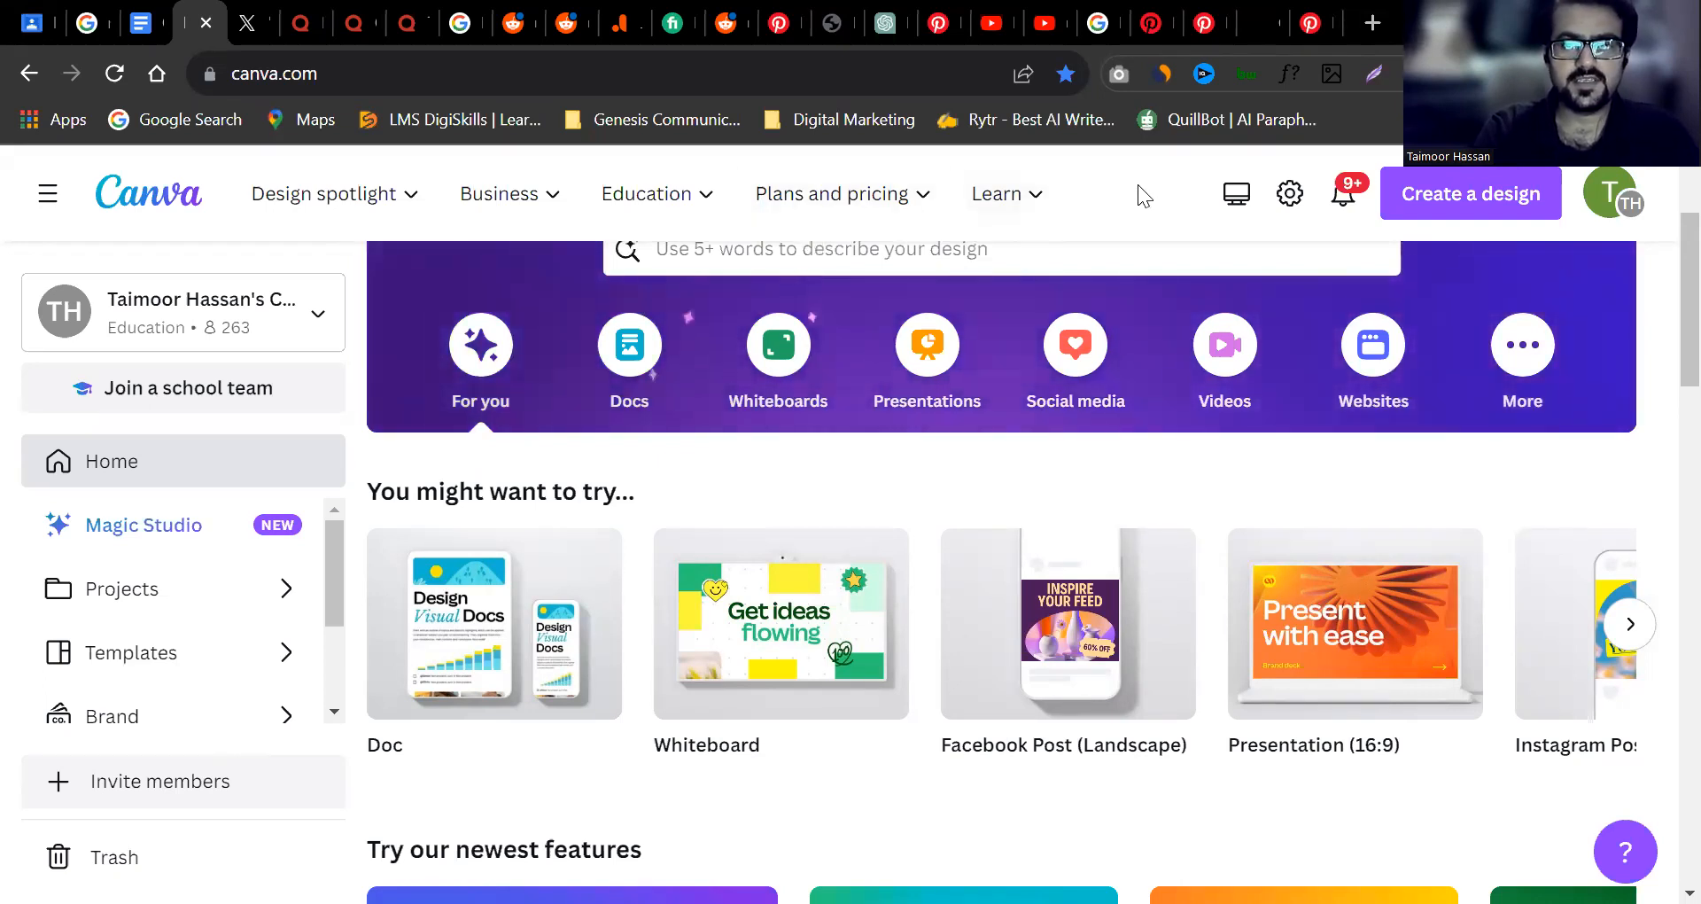
# Create a new blank design with a custom size of 1080 × 1080 px.
pyautogui.click(1511, 208)
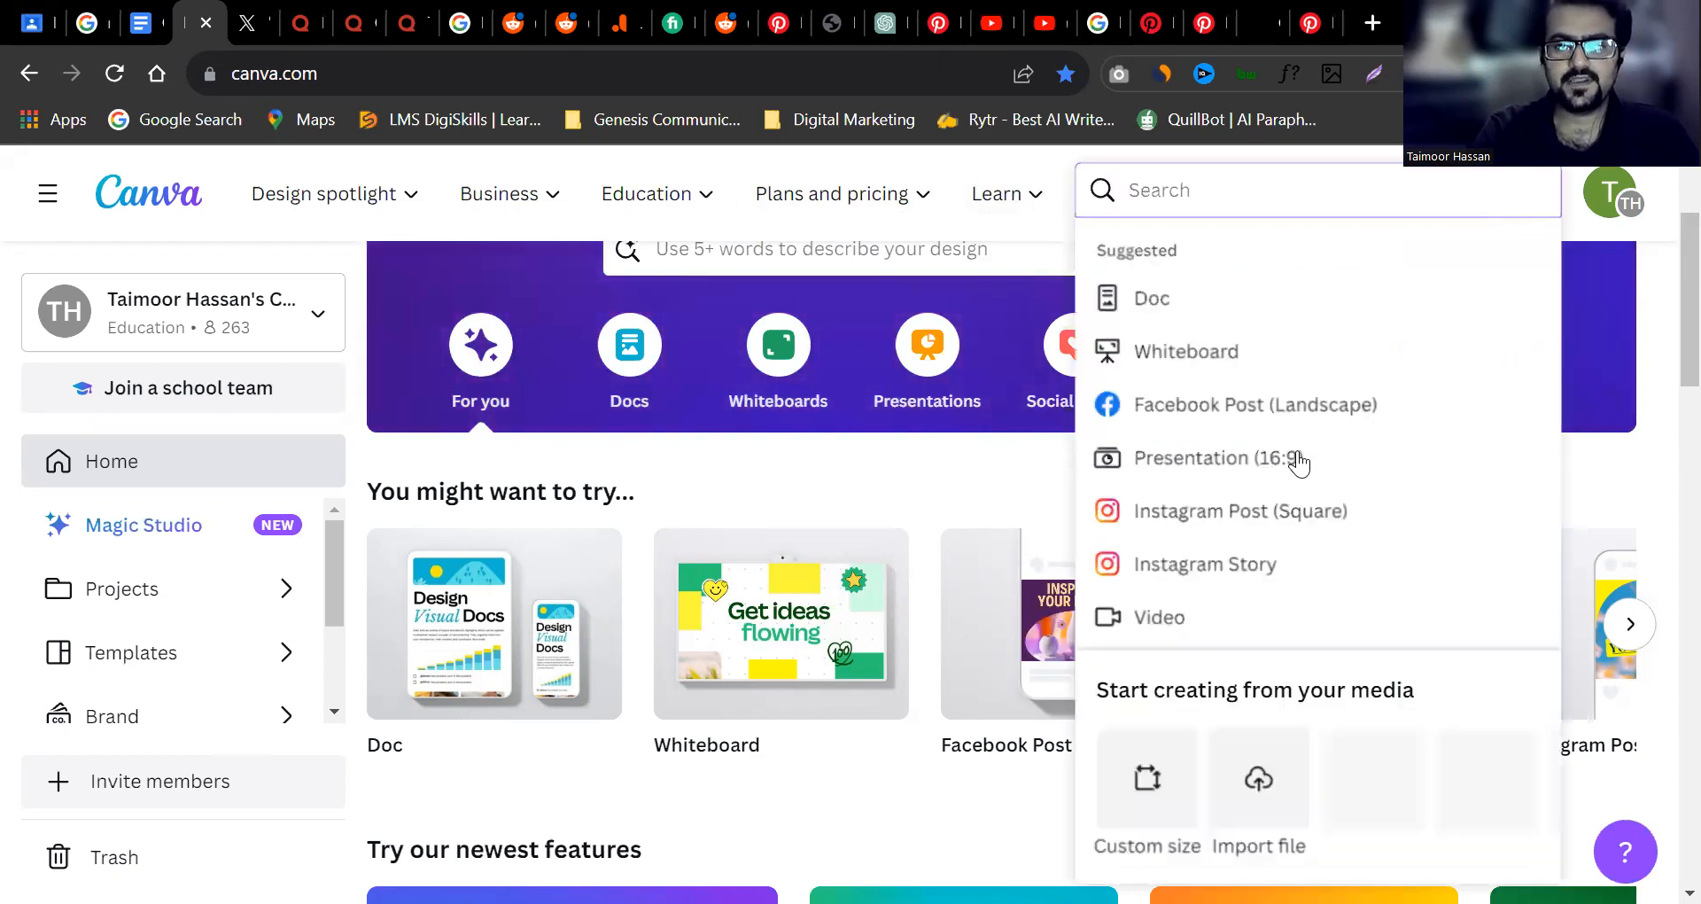
pyautogui.click(1147, 780)
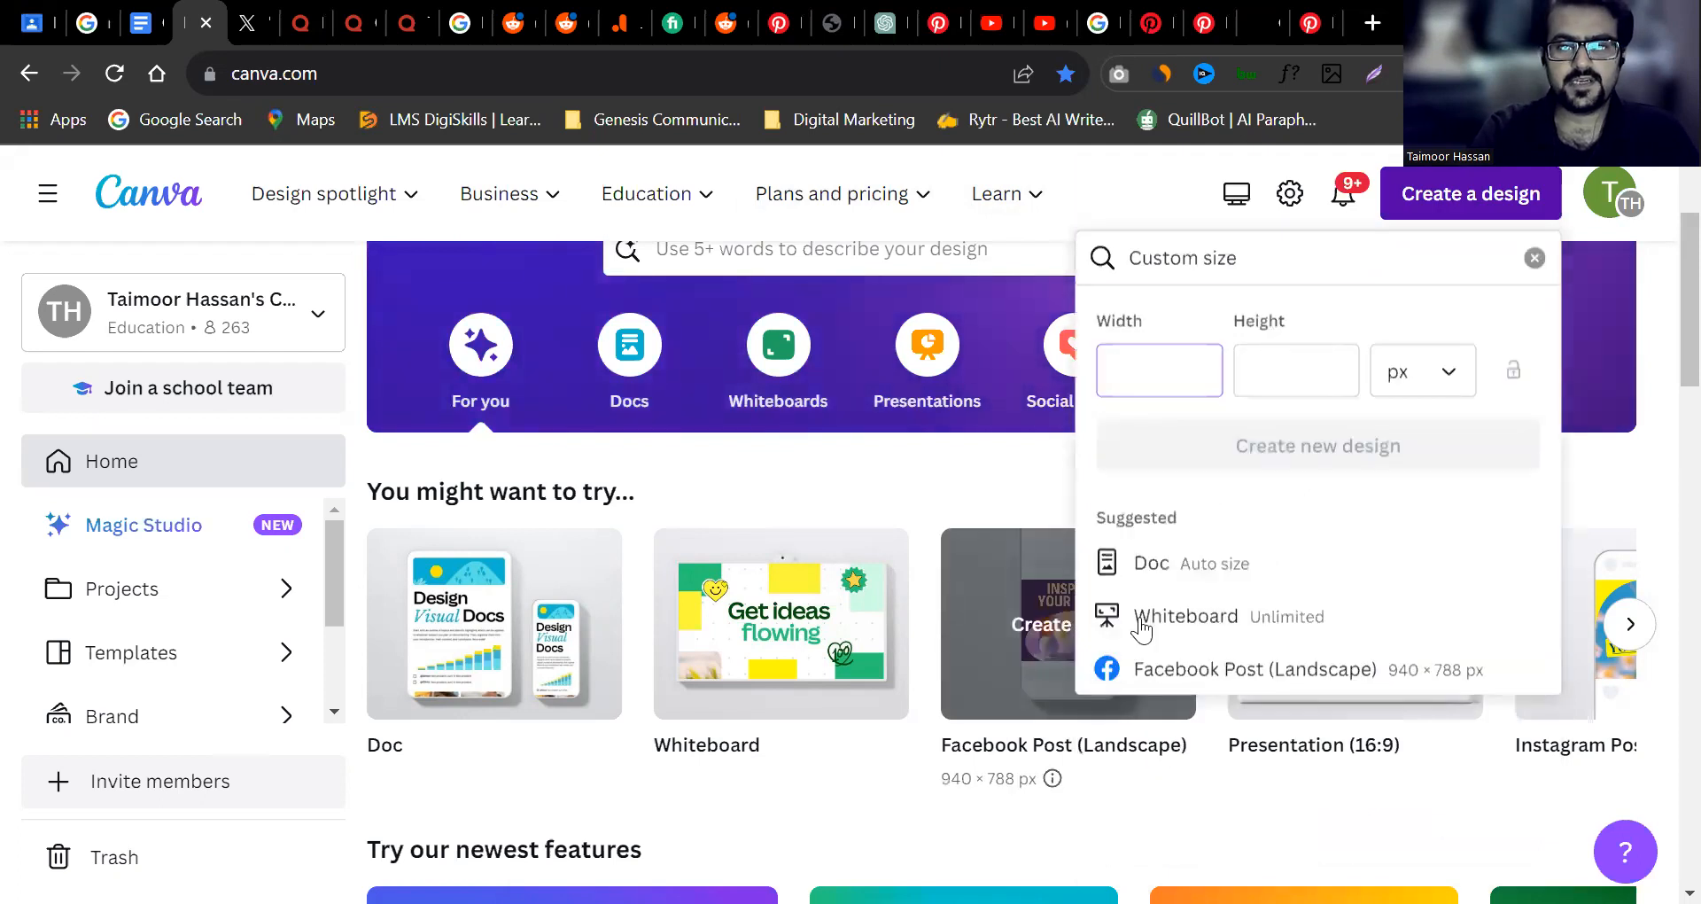
pyautogui.write('1080')
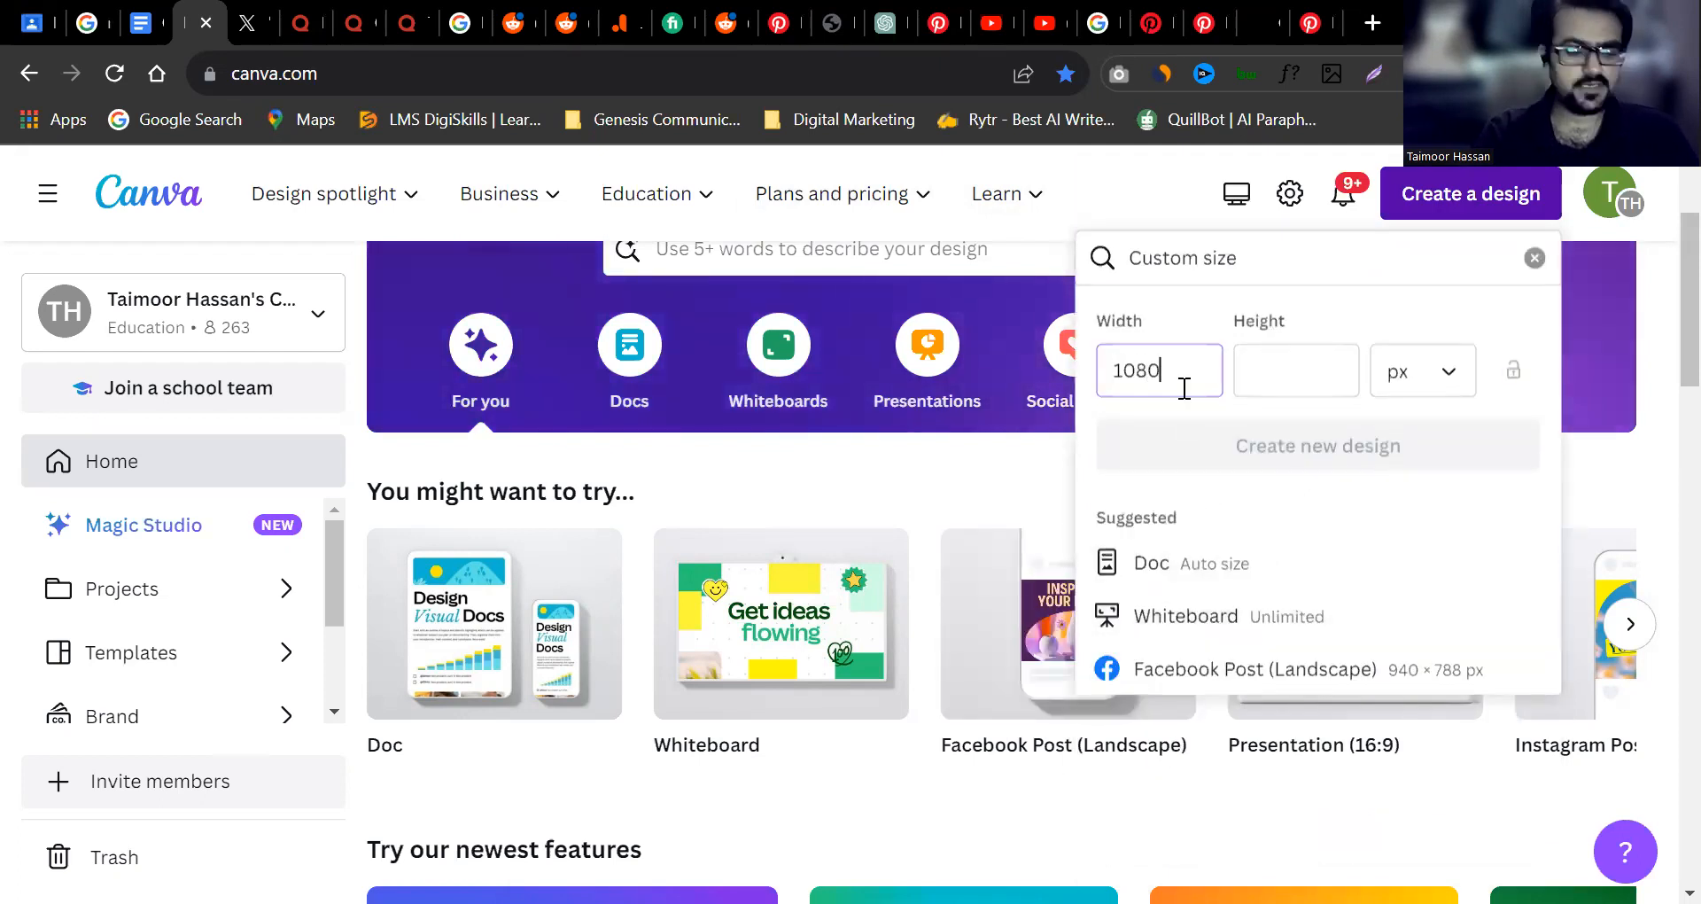
pyautogui.press('Tab')
pyautogui.write('1080')
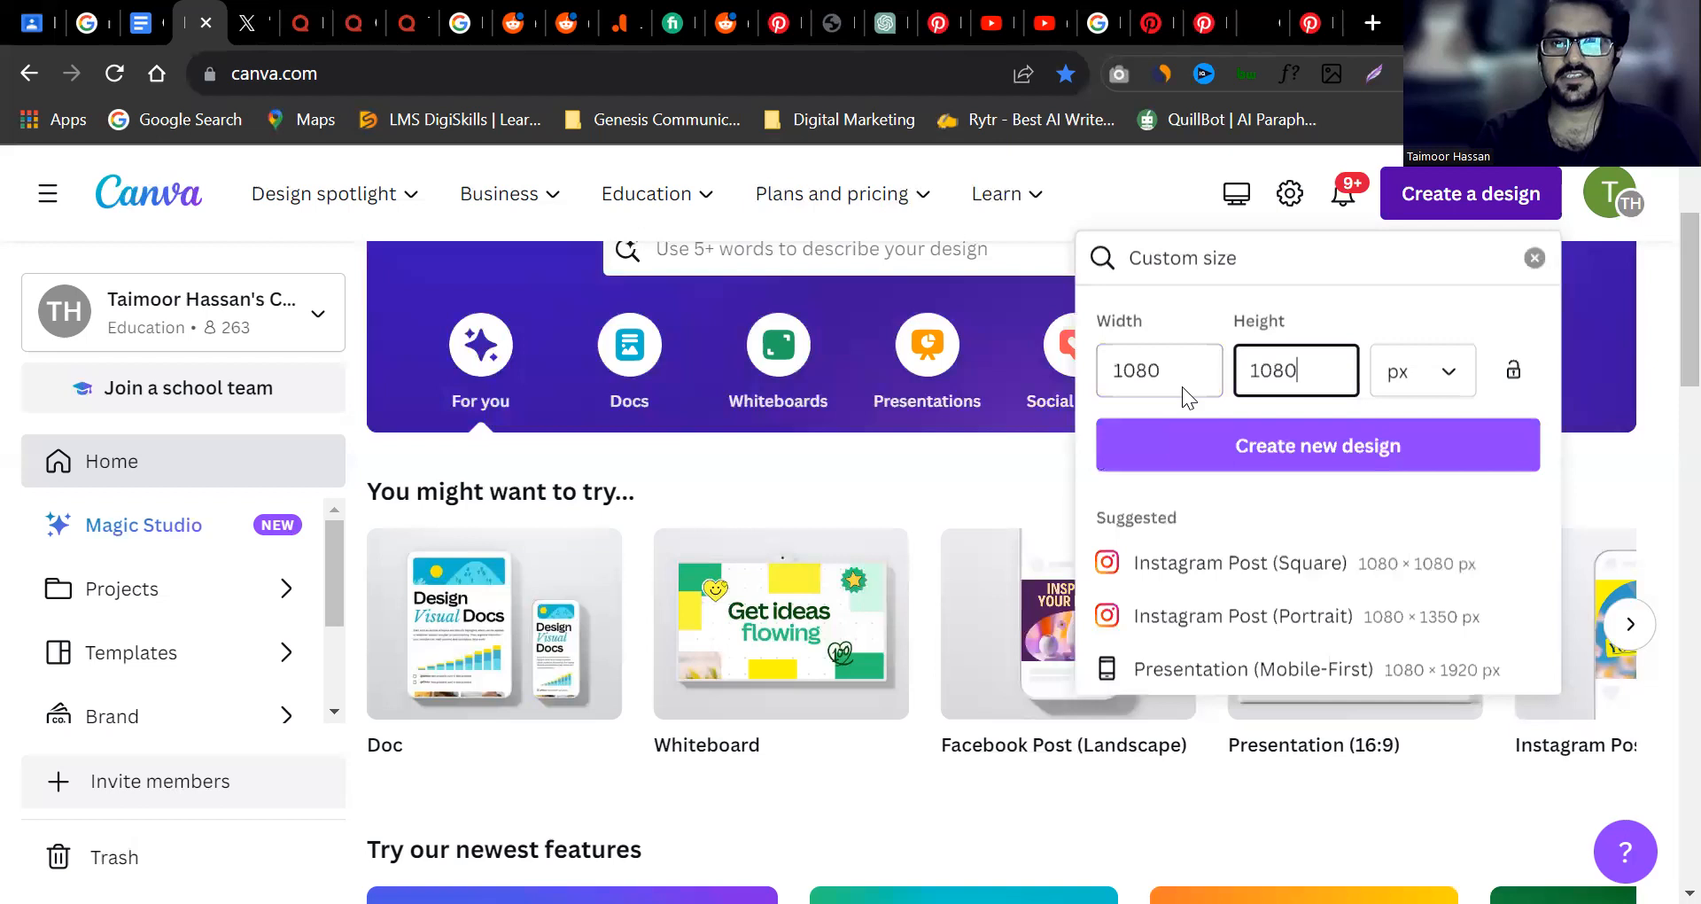
pyautogui.press('Return')
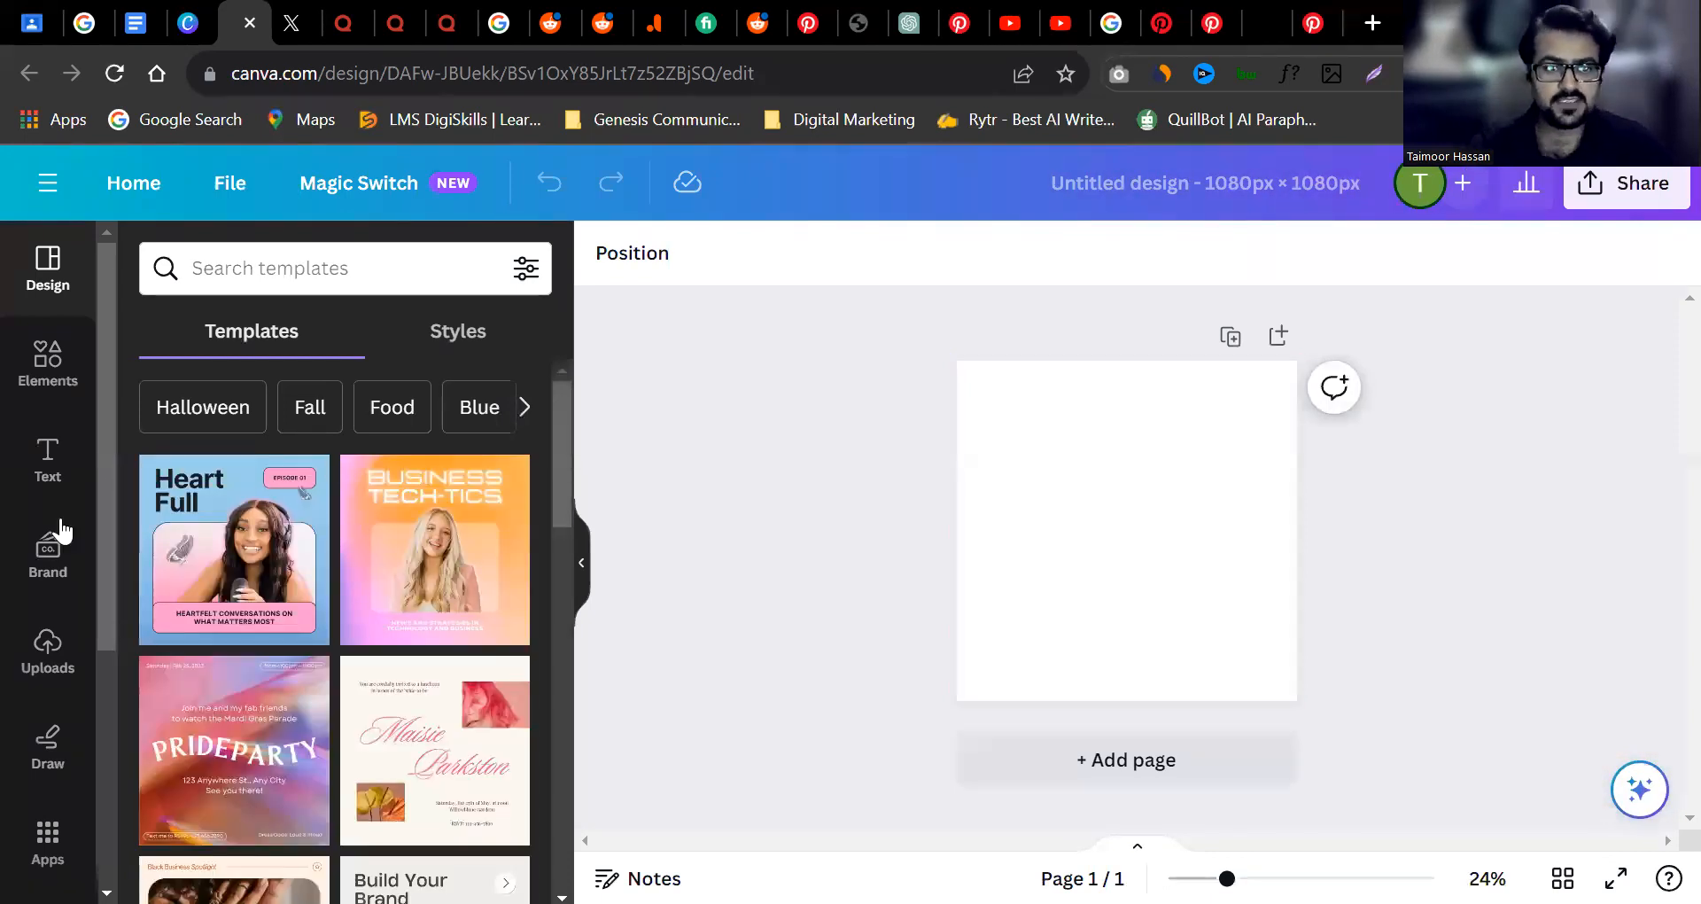
# Add a text box to the page and move it up toward the page's upper-left area.
pyautogui.click(61, 467)
pyautogui.click(385, 358)
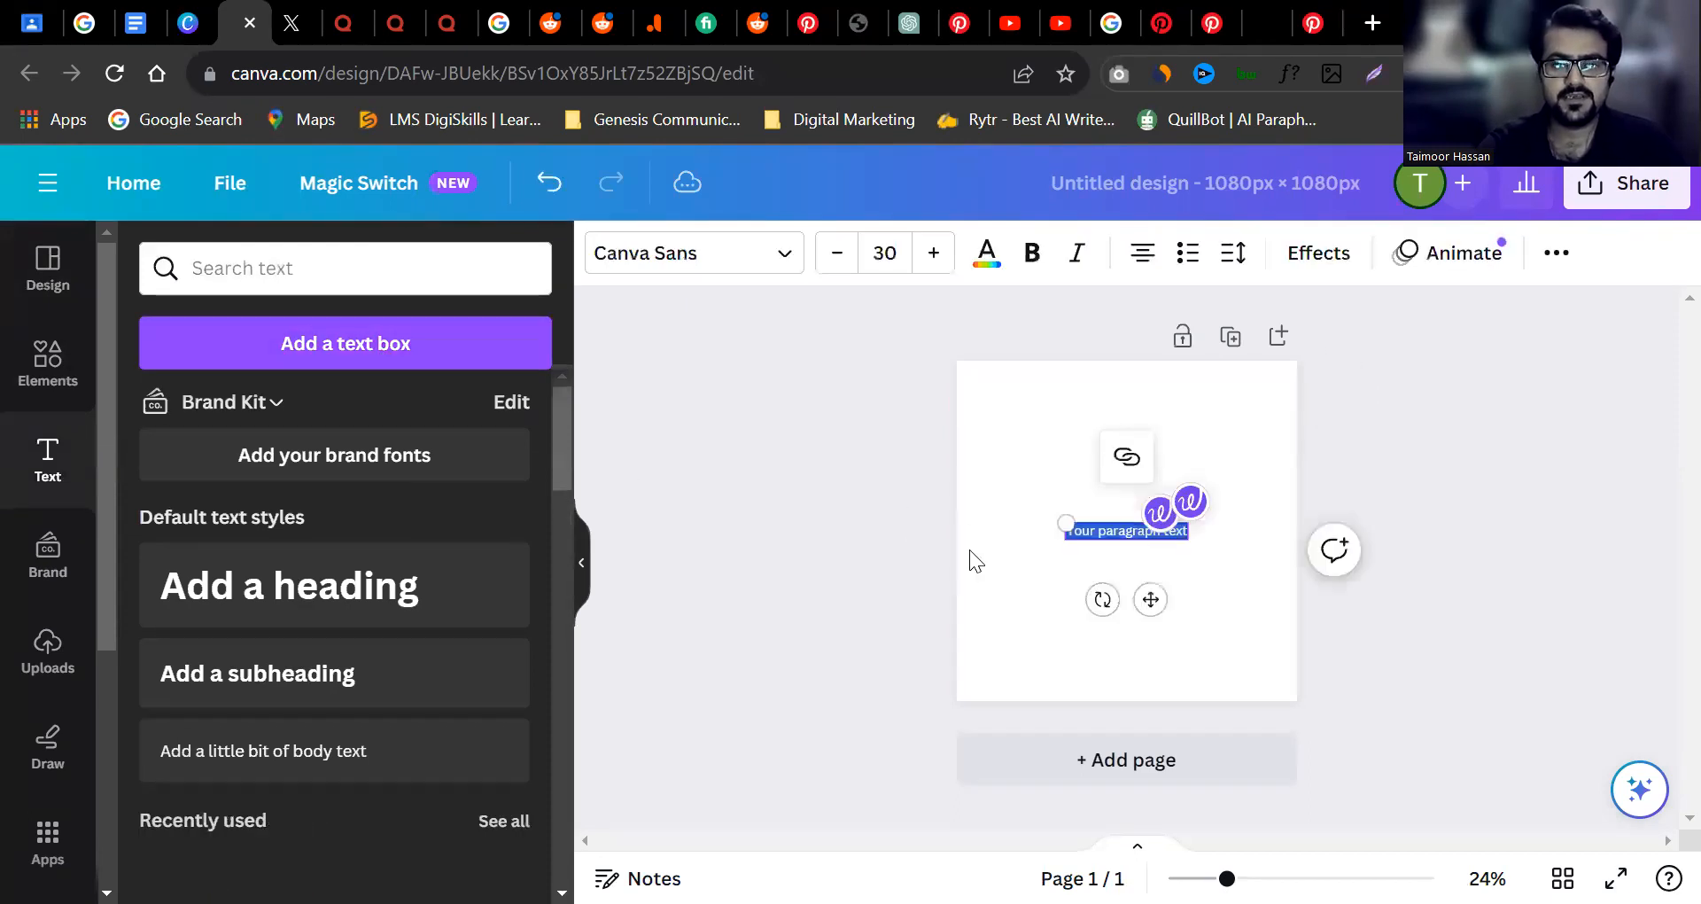
pyautogui.click(1256, 537)
pyautogui.click(1161, 534)
pyautogui.moveTo(1161, 534); pyautogui.dragTo(1103, 453)
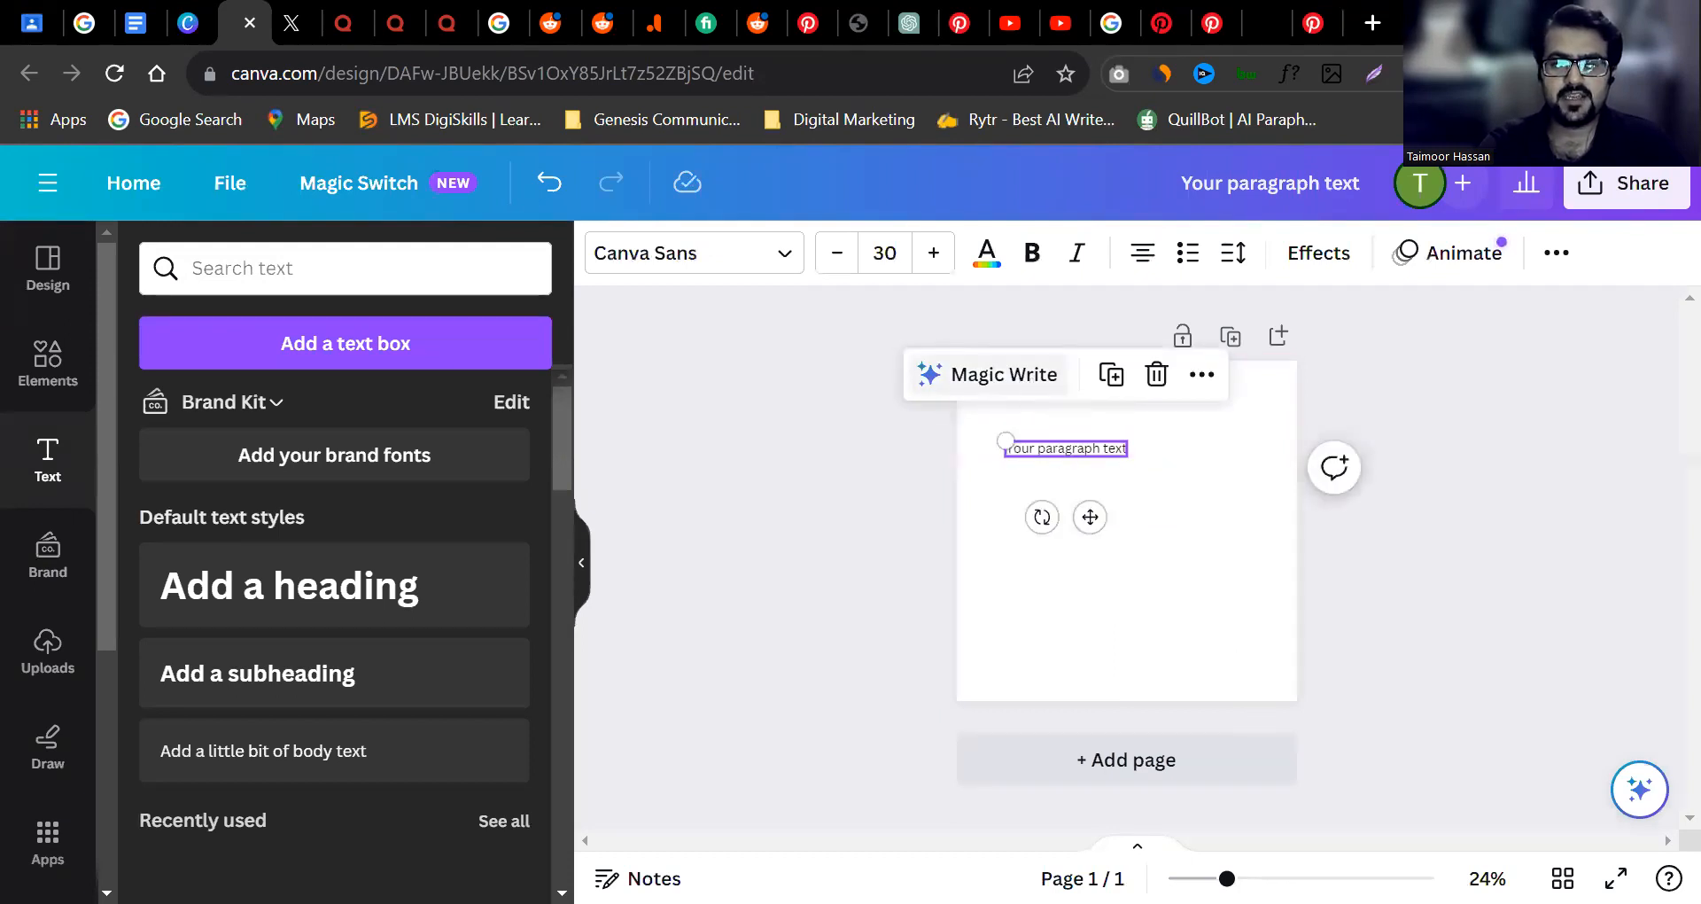
pyautogui.scroll(5, 1127, 523)
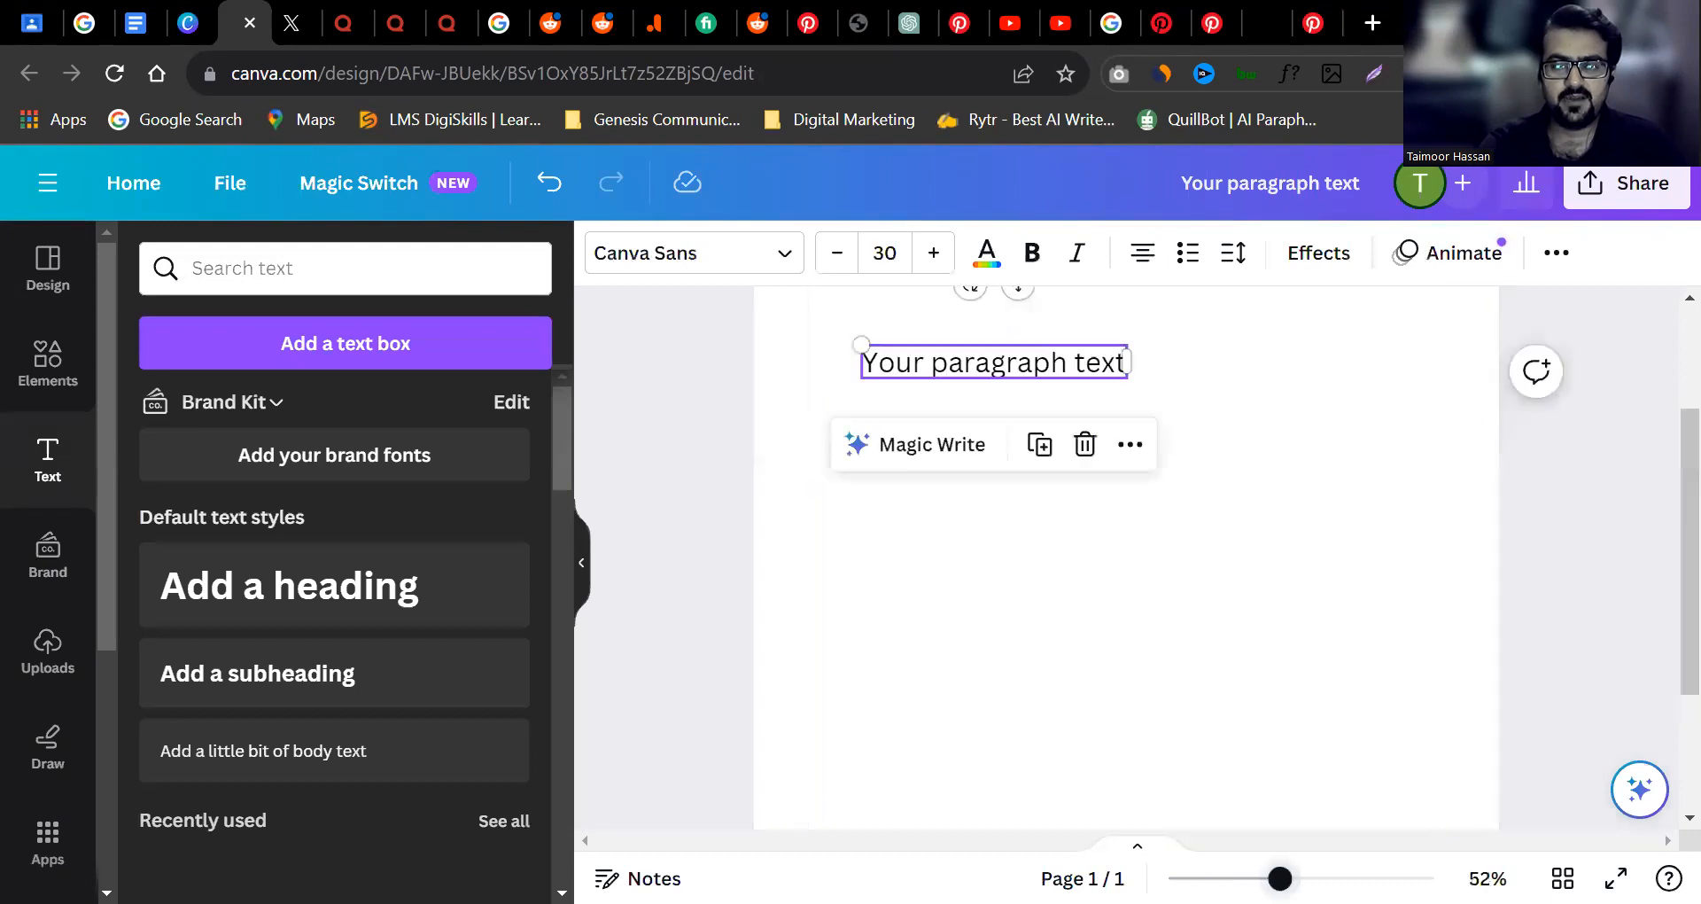
pyautogui.scroll(2, 1659, 576)
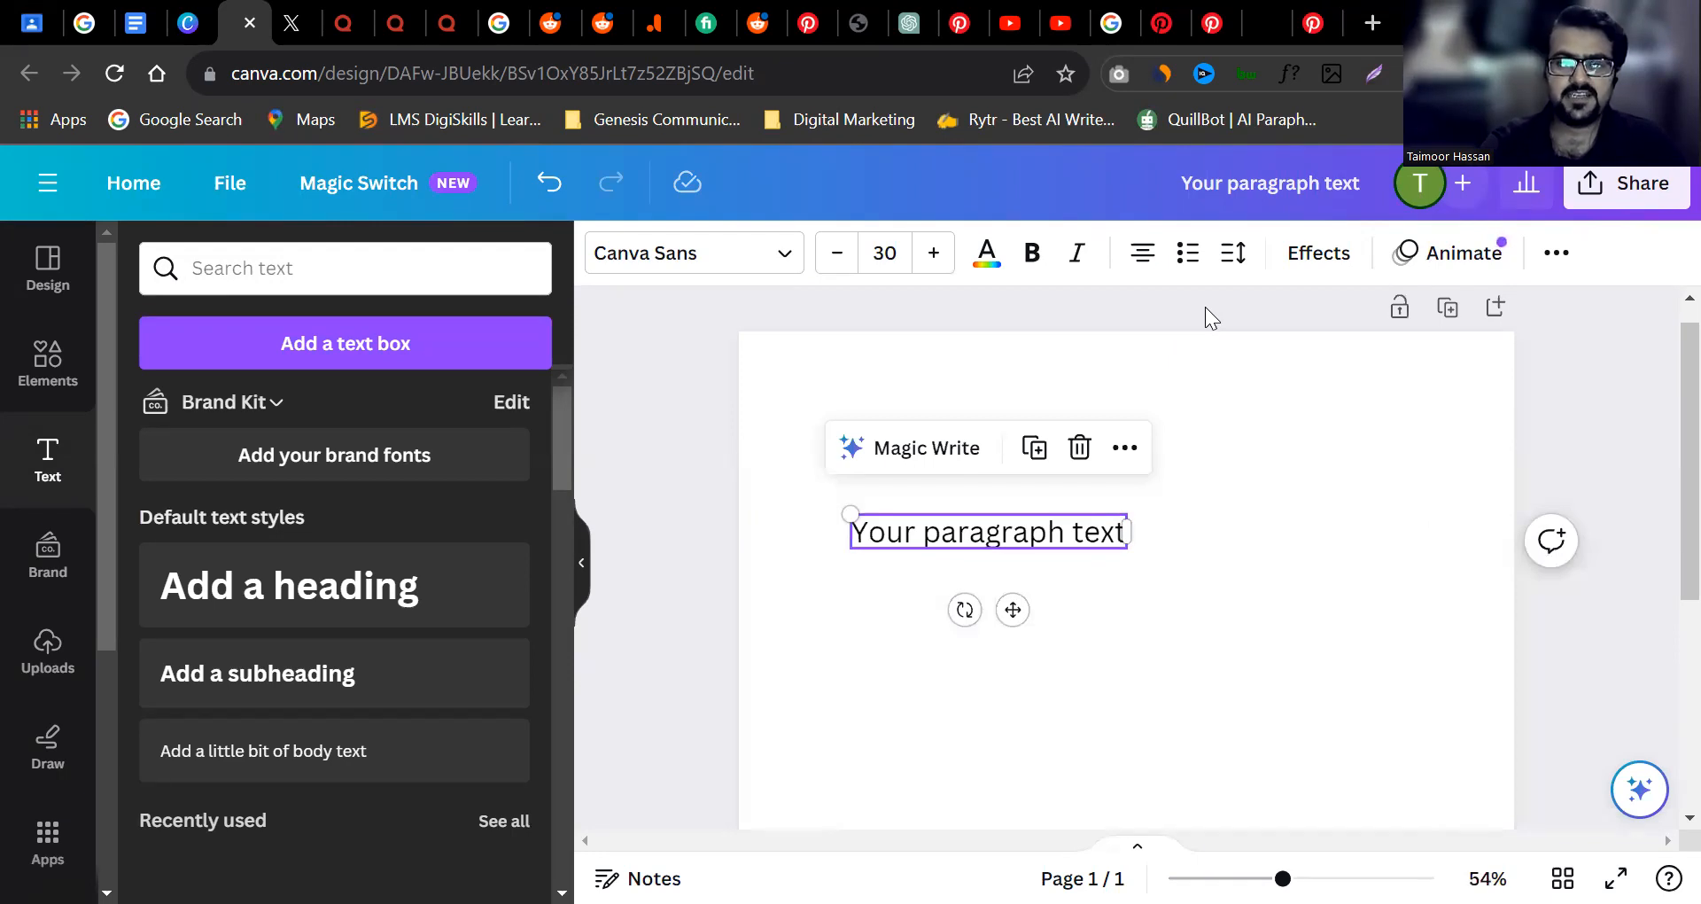
# Review the Magic Write options available for the placeholder text box, without applying any.
pyautogui.doubleClick(1048, 530)
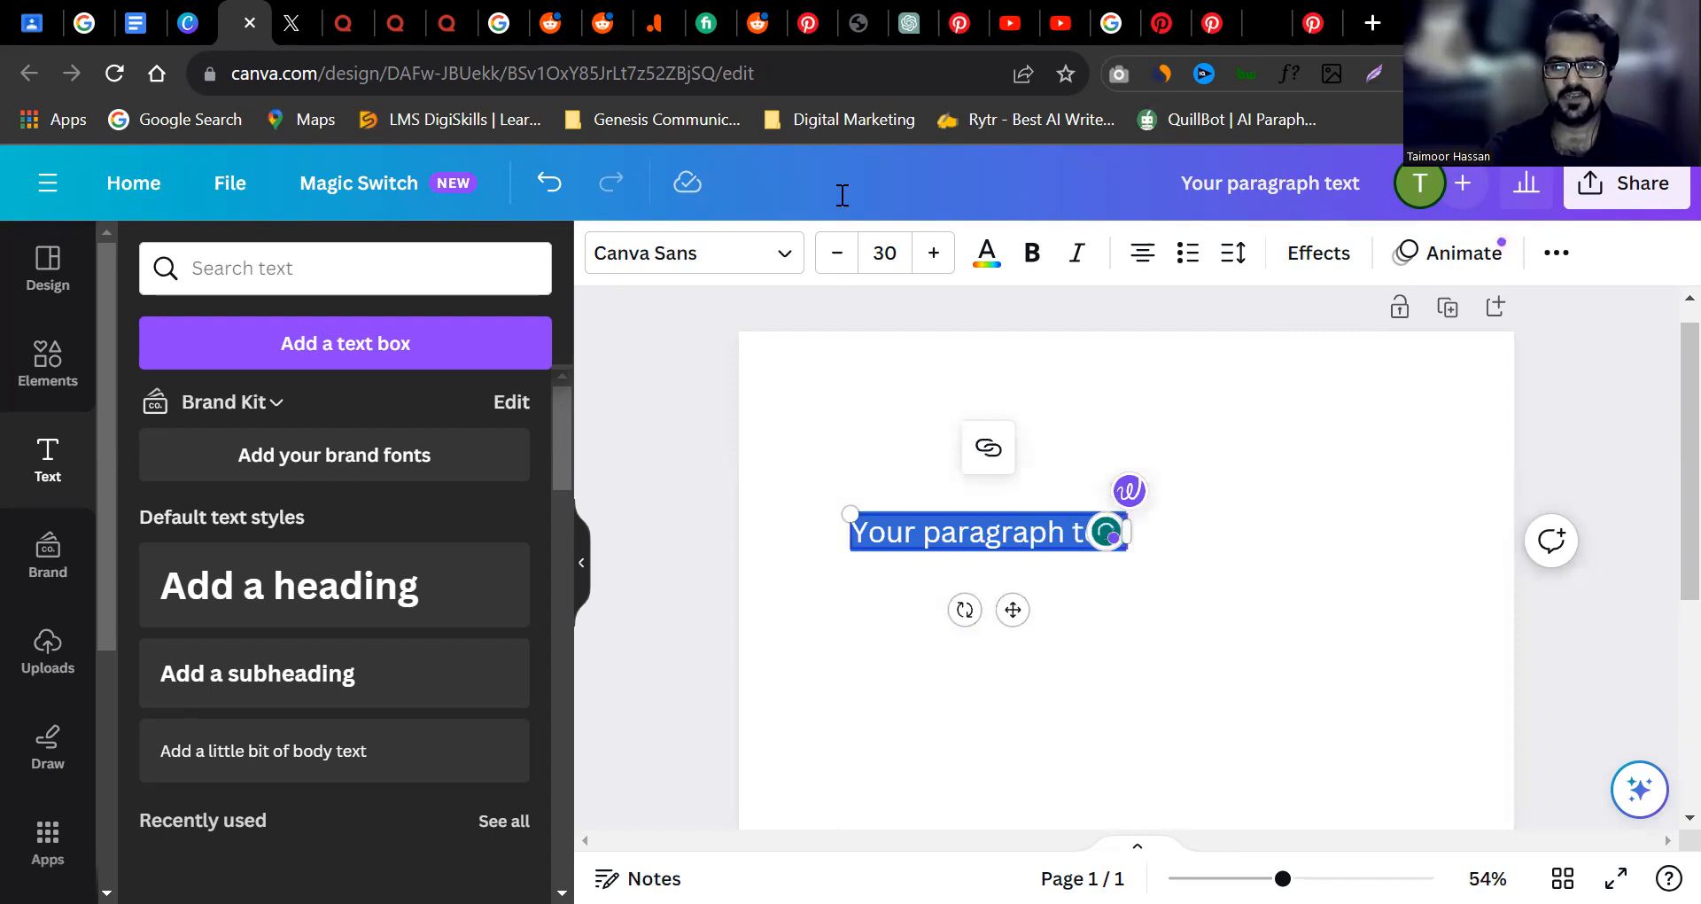
pyautogui.click(991, 528)
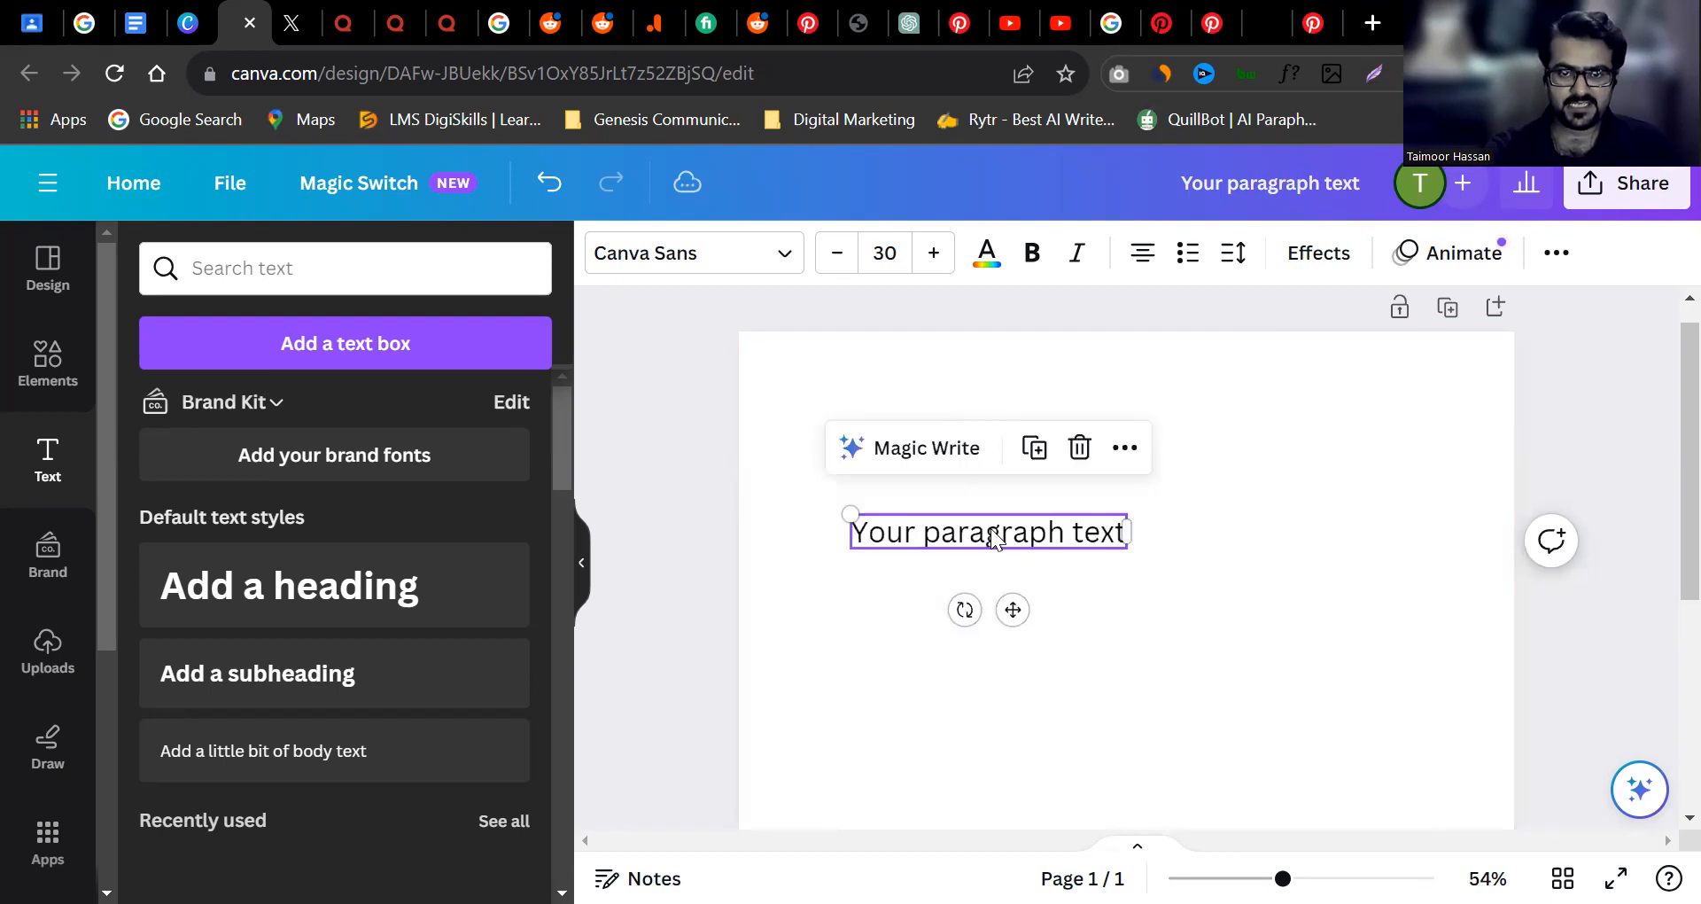
pyautogui.click(922, 464)
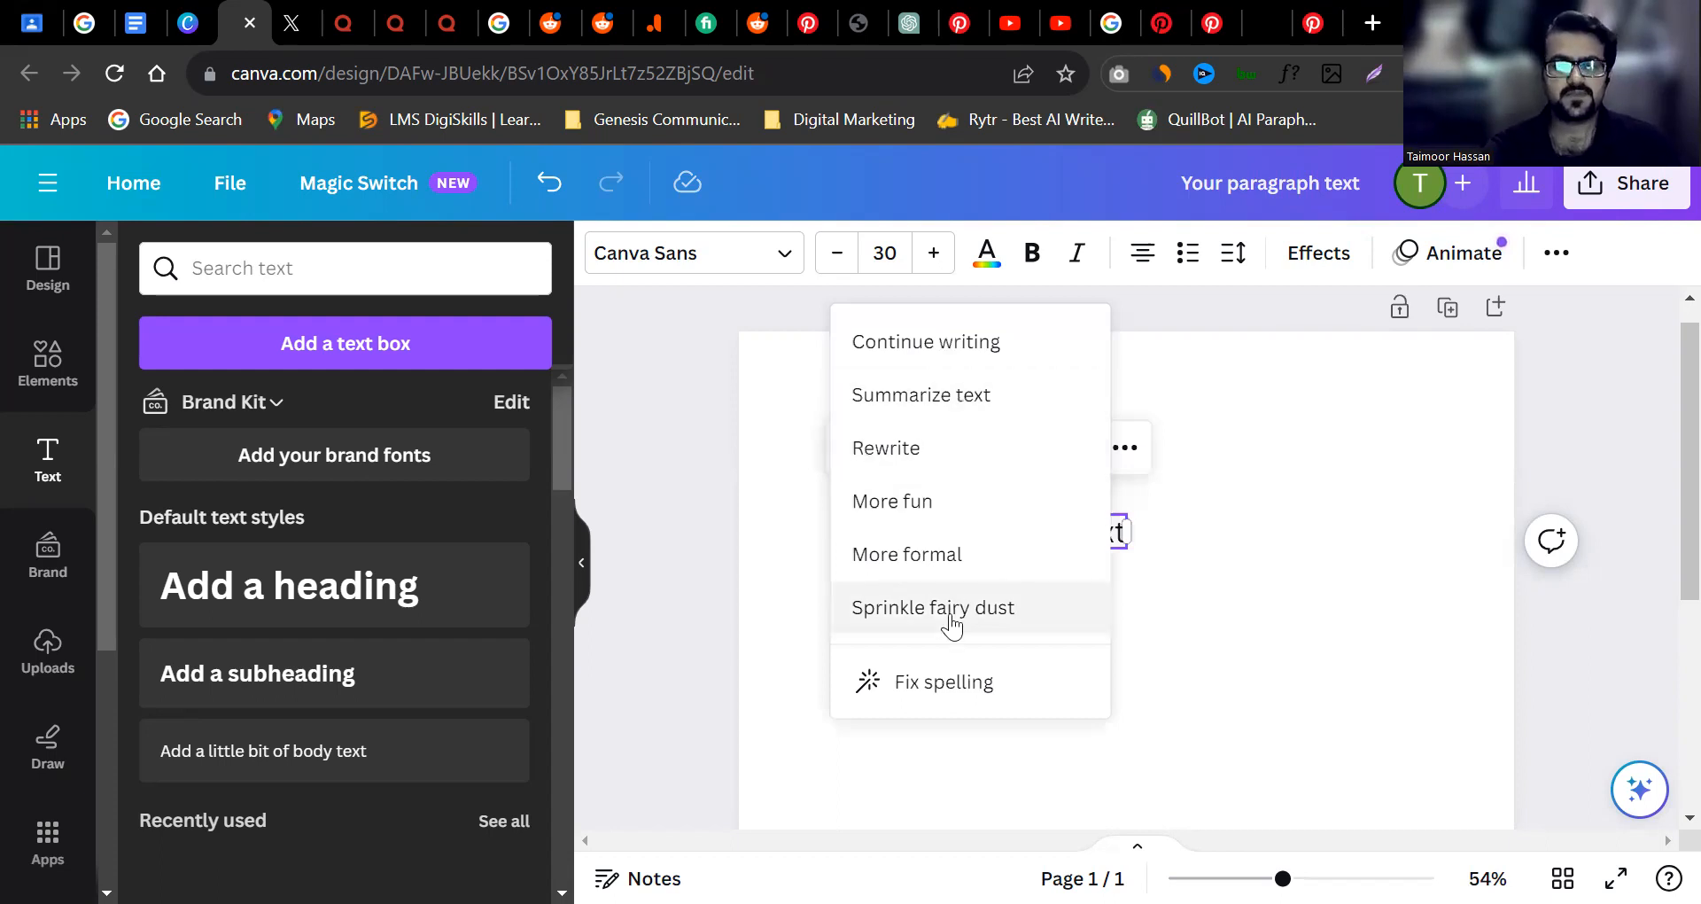
pyautogui.click(1157, 528)
# Replace the placeholder text with the personal profile paragraph by entering the text shortcut profile3.
pyautogui.doubleClick(1051, 540)
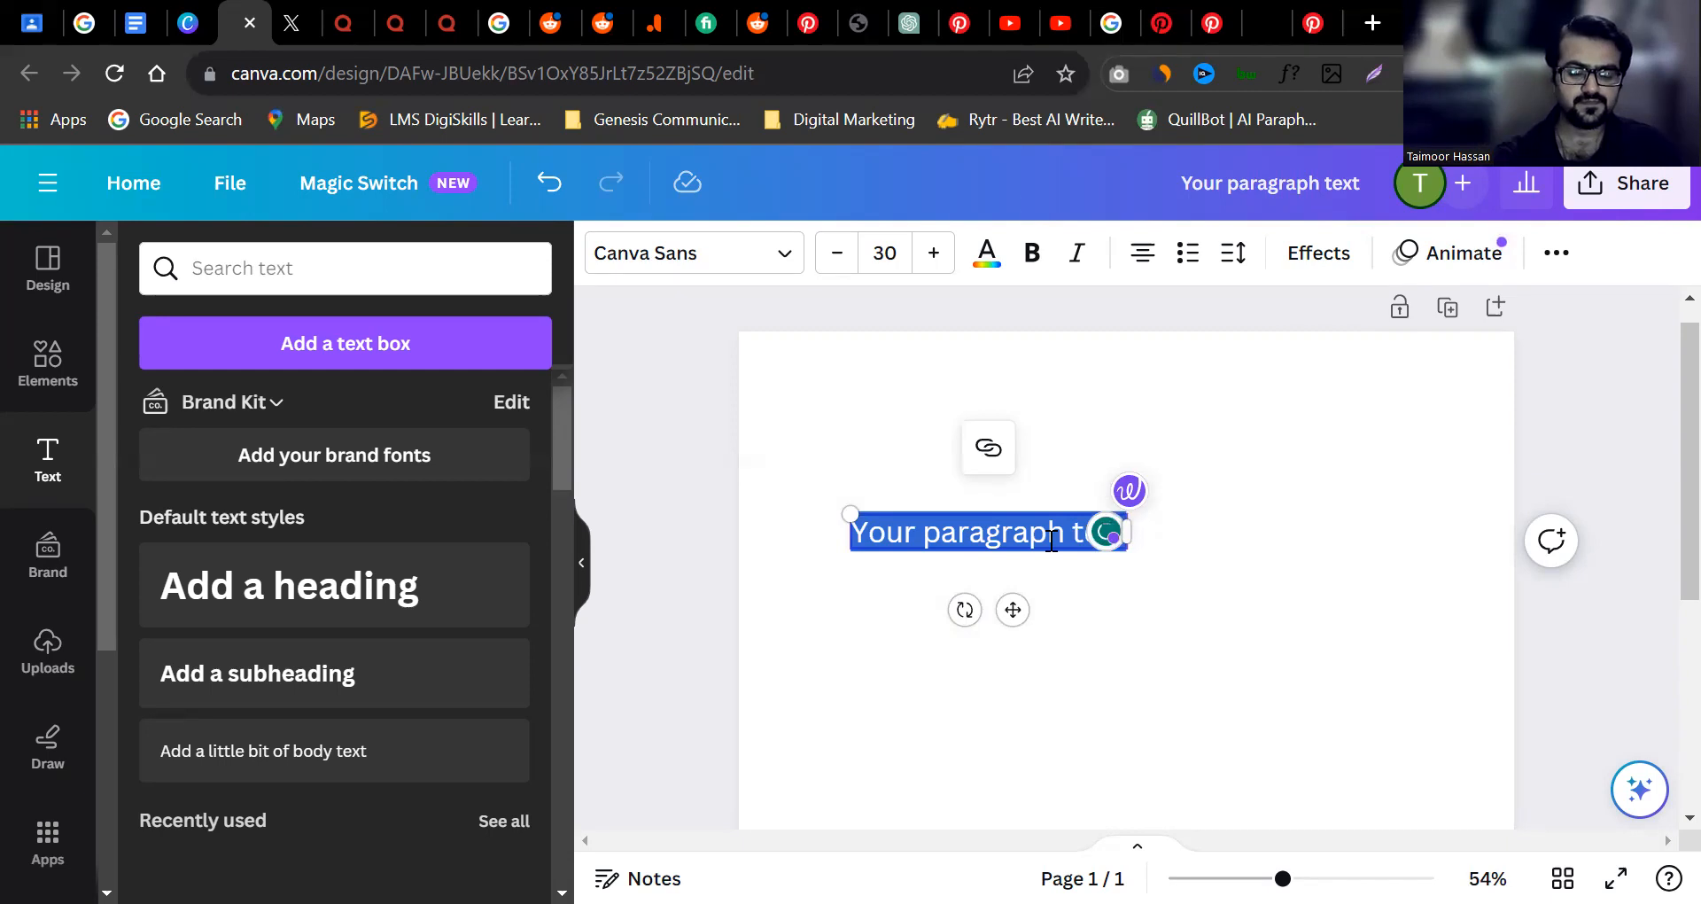
pyautogui.write('profile')
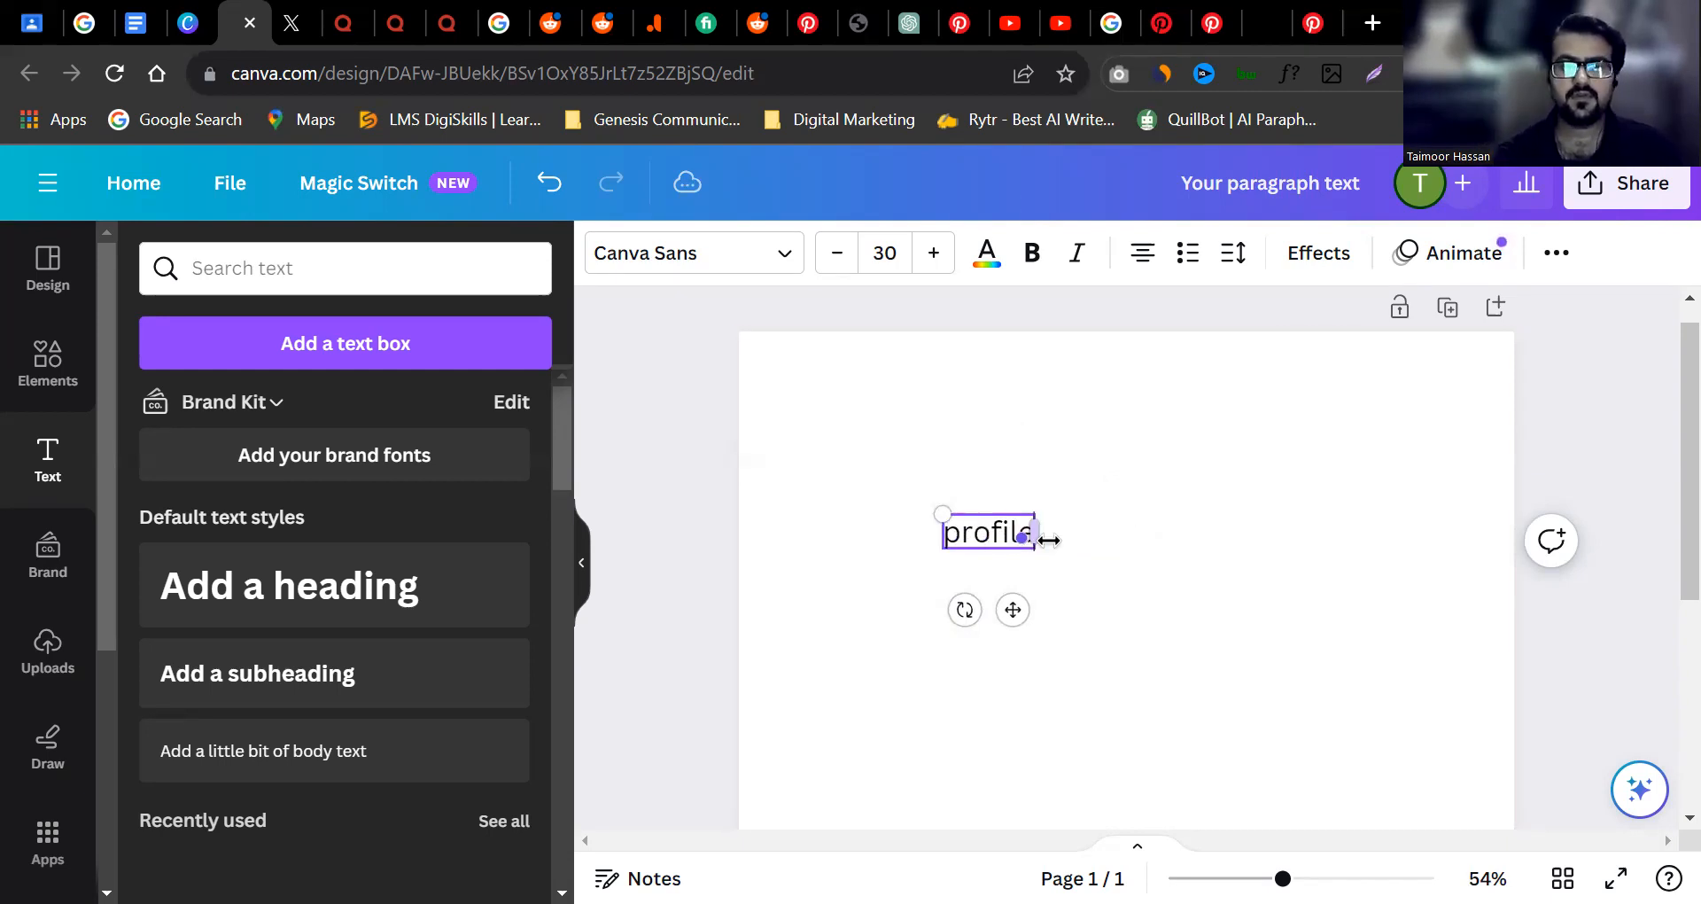
pyautogui.write('3')
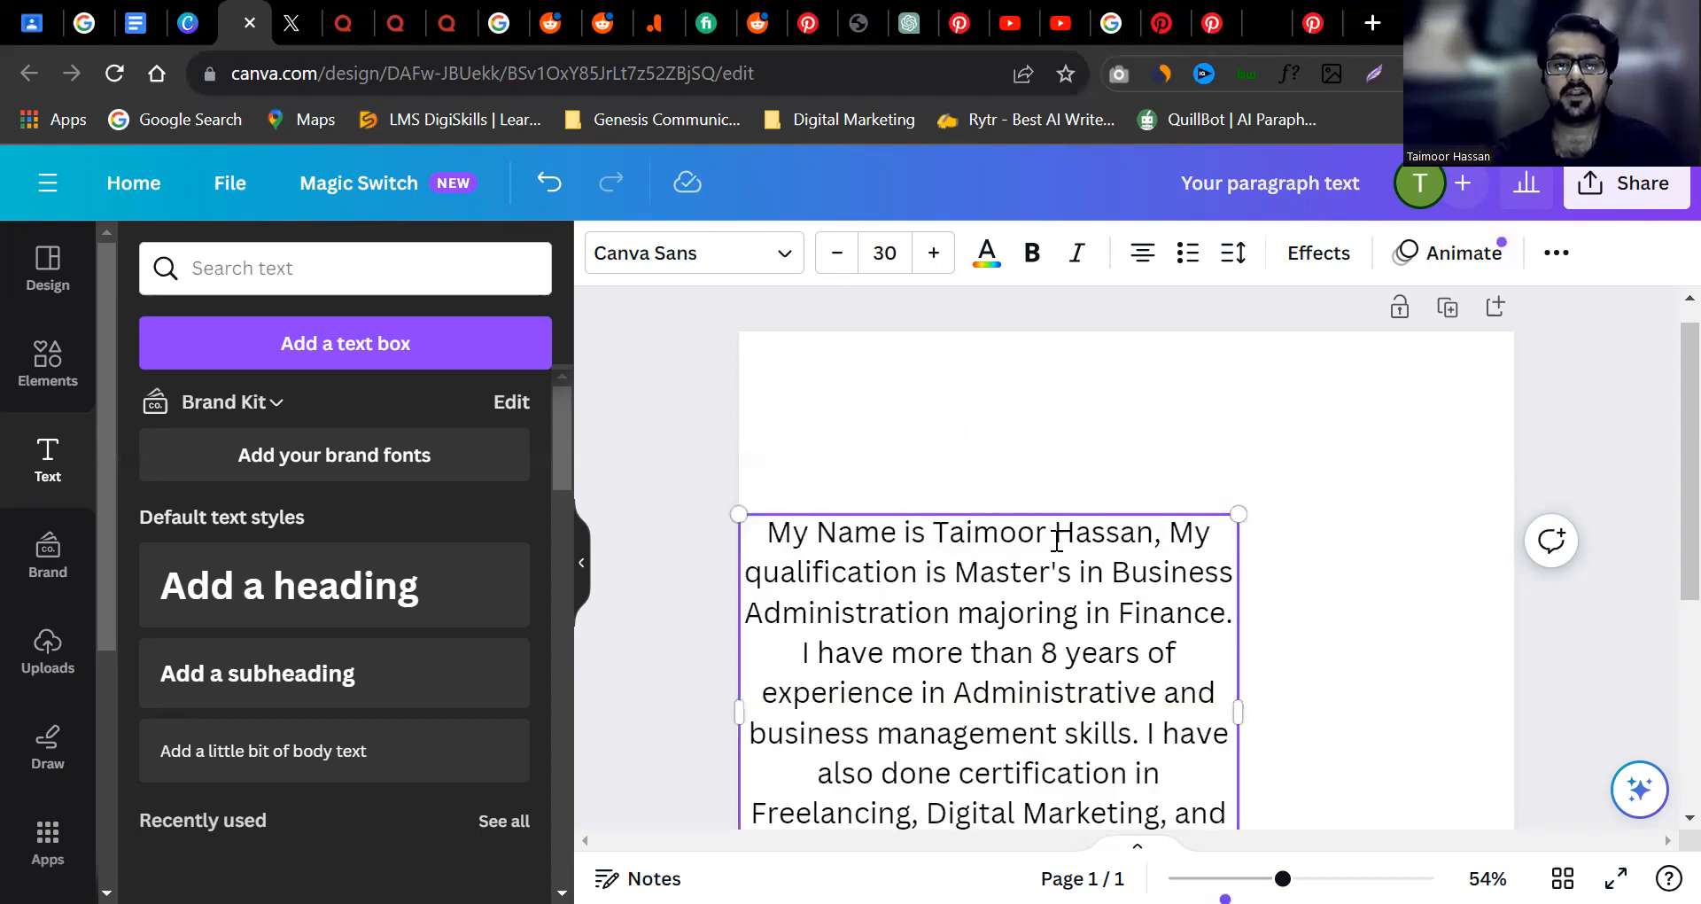
pyautogui.hotkey('ctrl', 'a')
pyautogui.click(1245, 439)
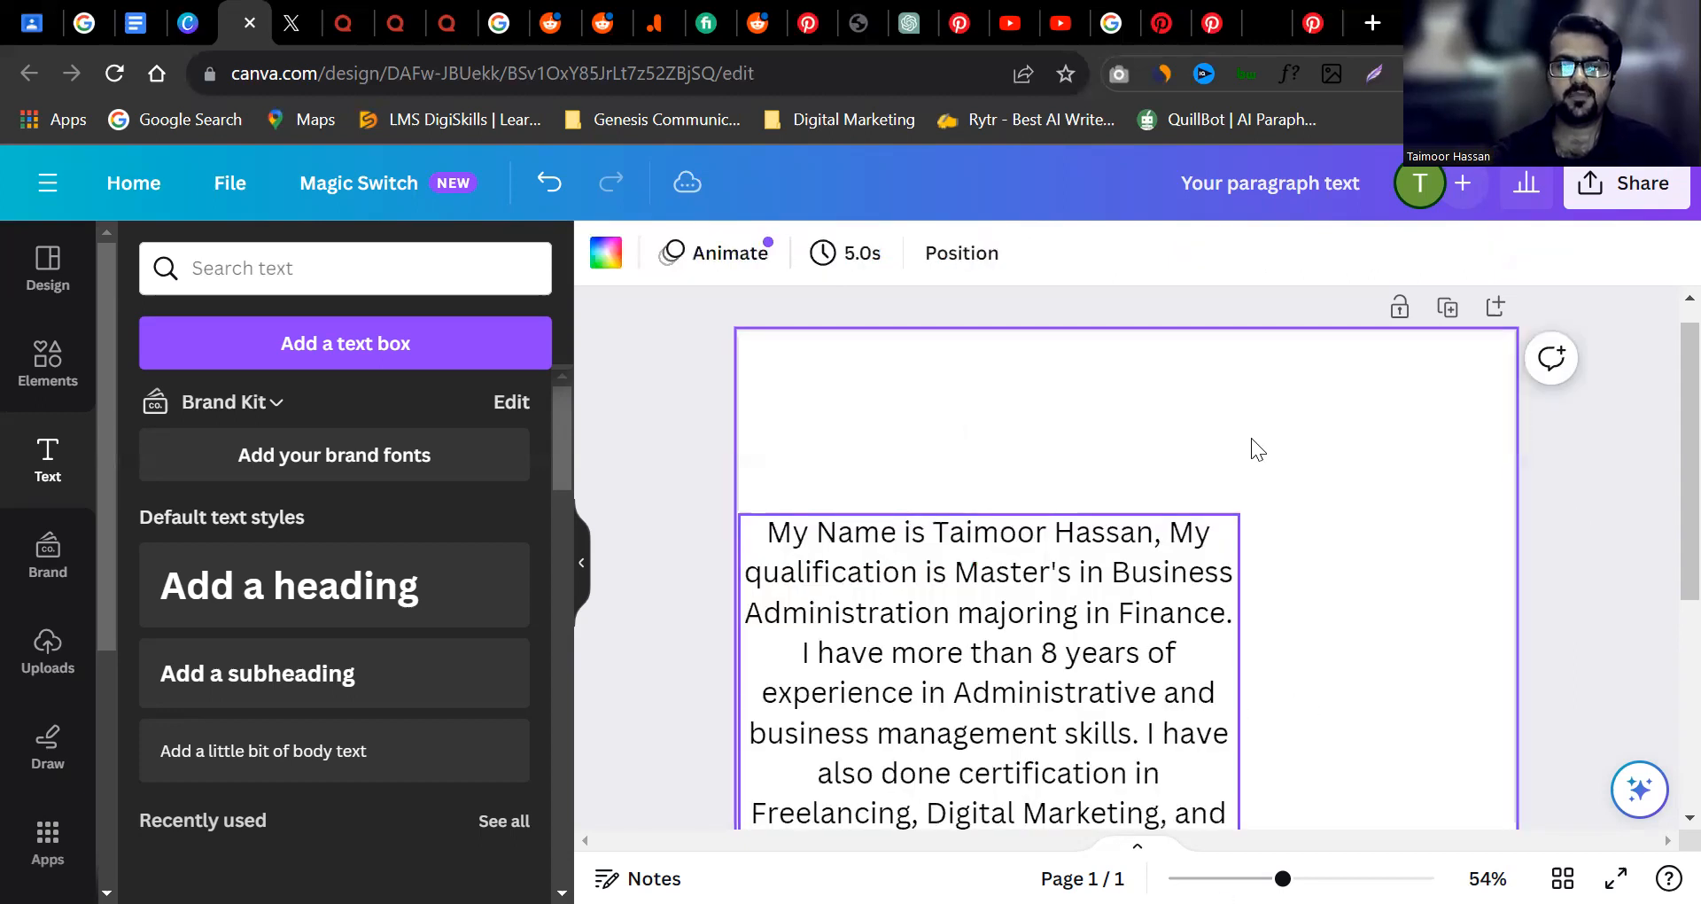
# Remove the empty line at the paragraph's end, then shrink its text to size 16.3 in a wider box in the page's upper half.
pyautogui.moveTo(1107, 593); pyautogui.dragTo(1267, 462)
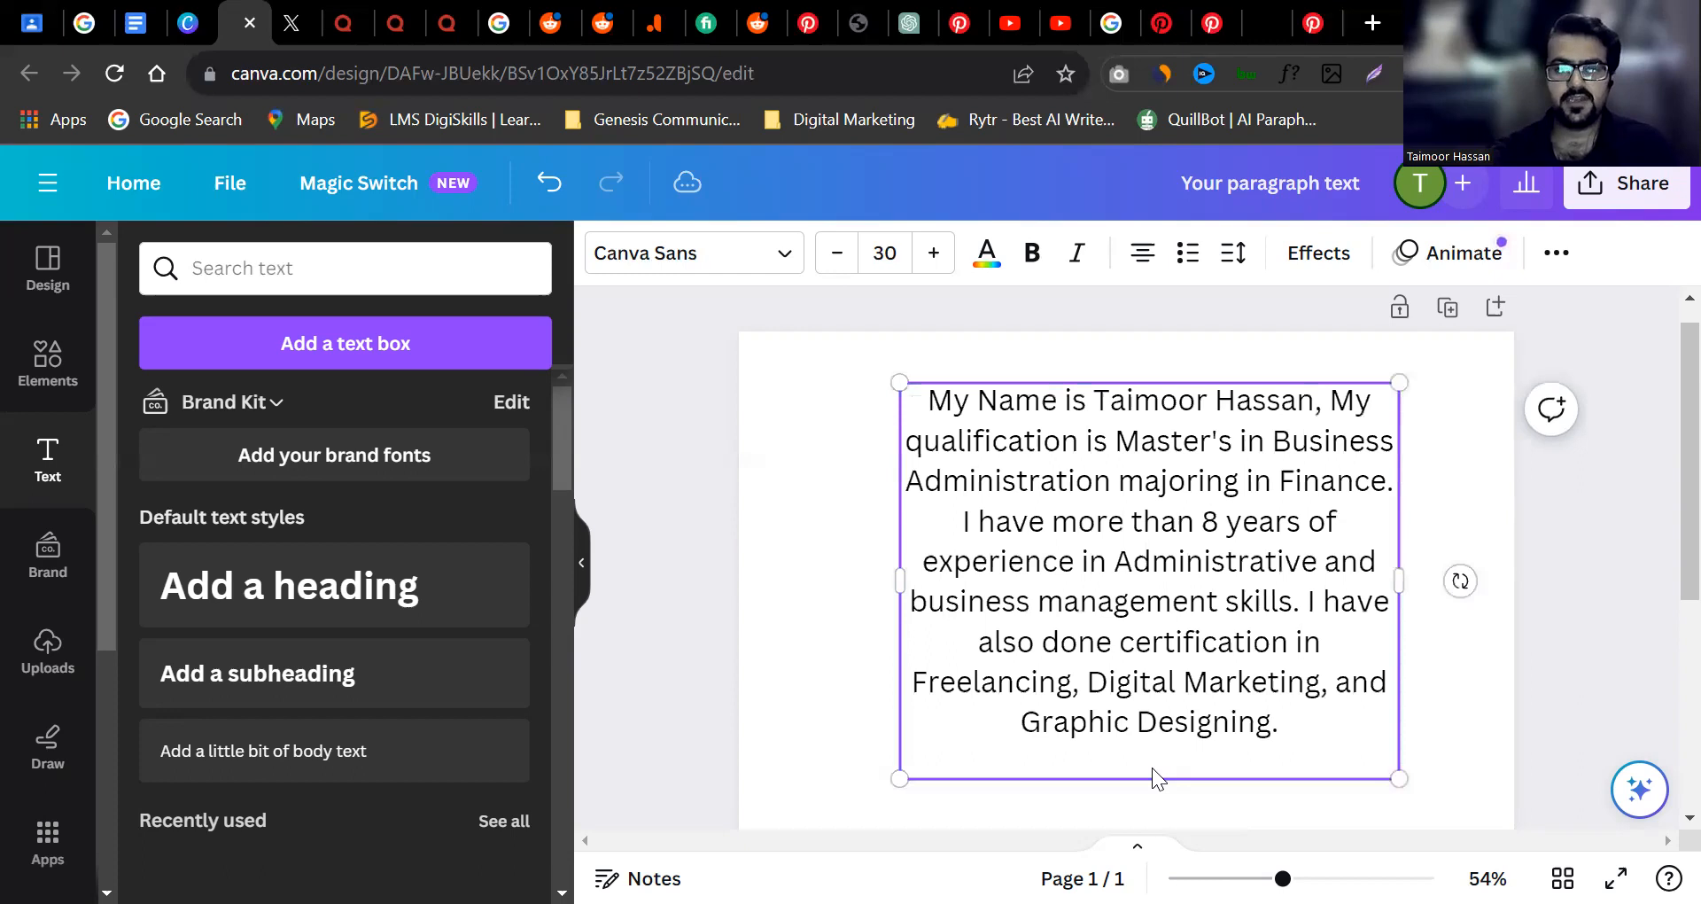
pyautogui.click(1184, 707)
pyautogui.press('BackSpace')
pyautogui.moveTo(1517, 624); pyautogui.dragTo(1348, 457)
pyautogui.moveTo(1116, 434); pyautogui.dragTo(1133, 558)
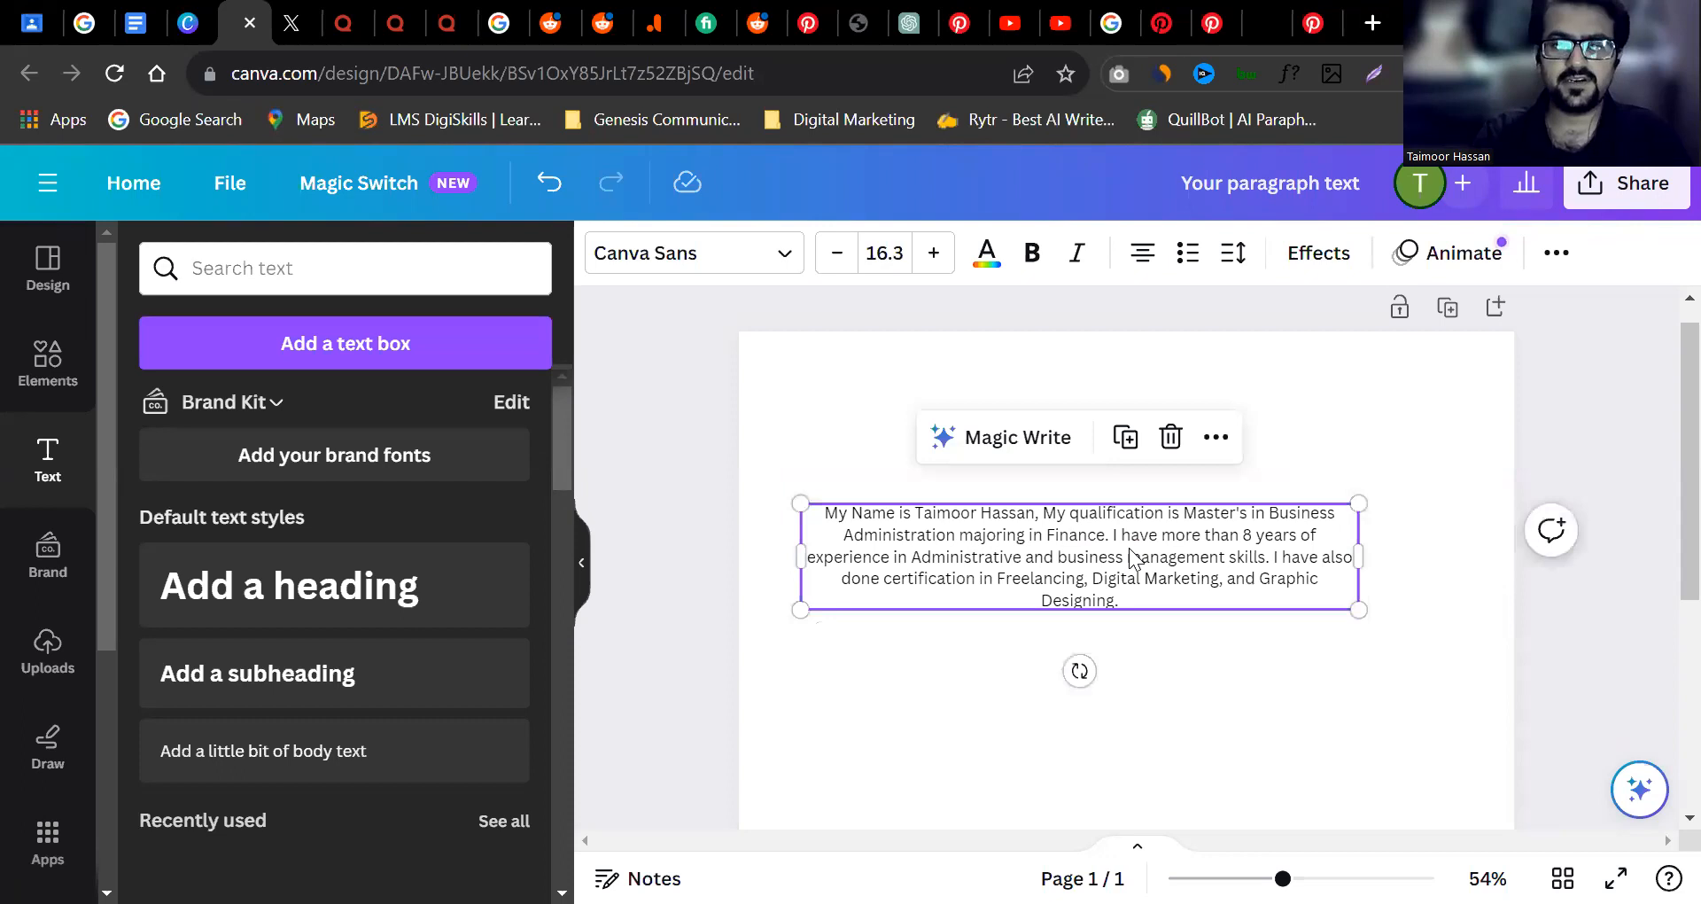
# Left-align the profile paragraph and enlarge its text box to font size 19.1, placing it in the page's upper part.
pyautogui.doubleClick(1058, 598)
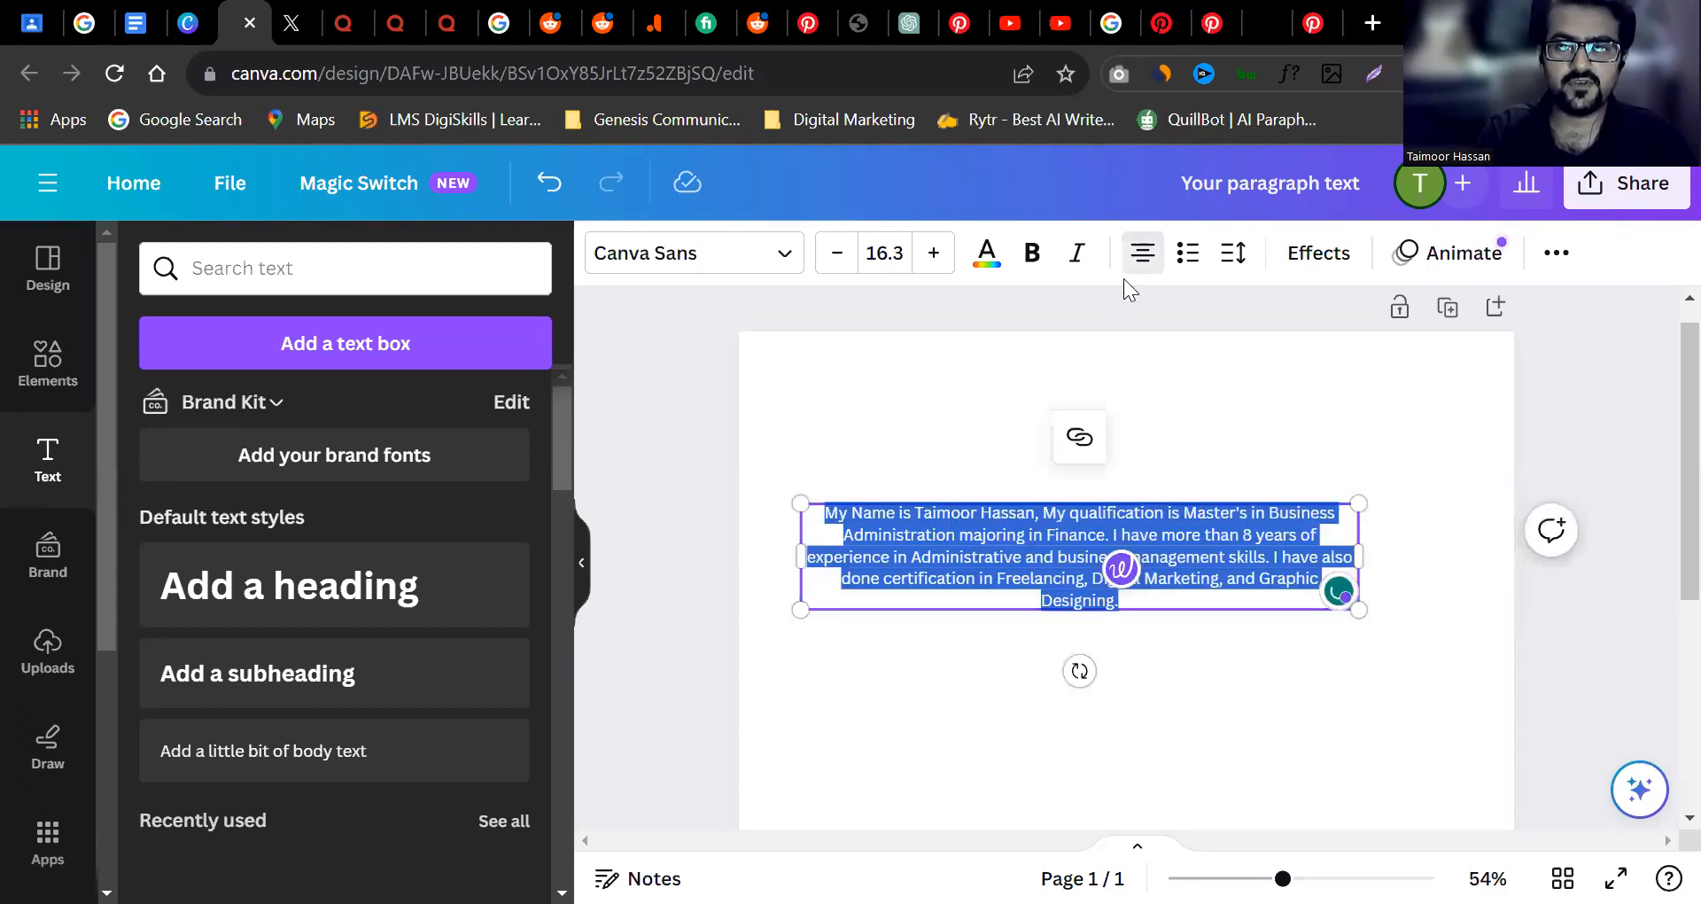
pyautogui.click(1300, 675)
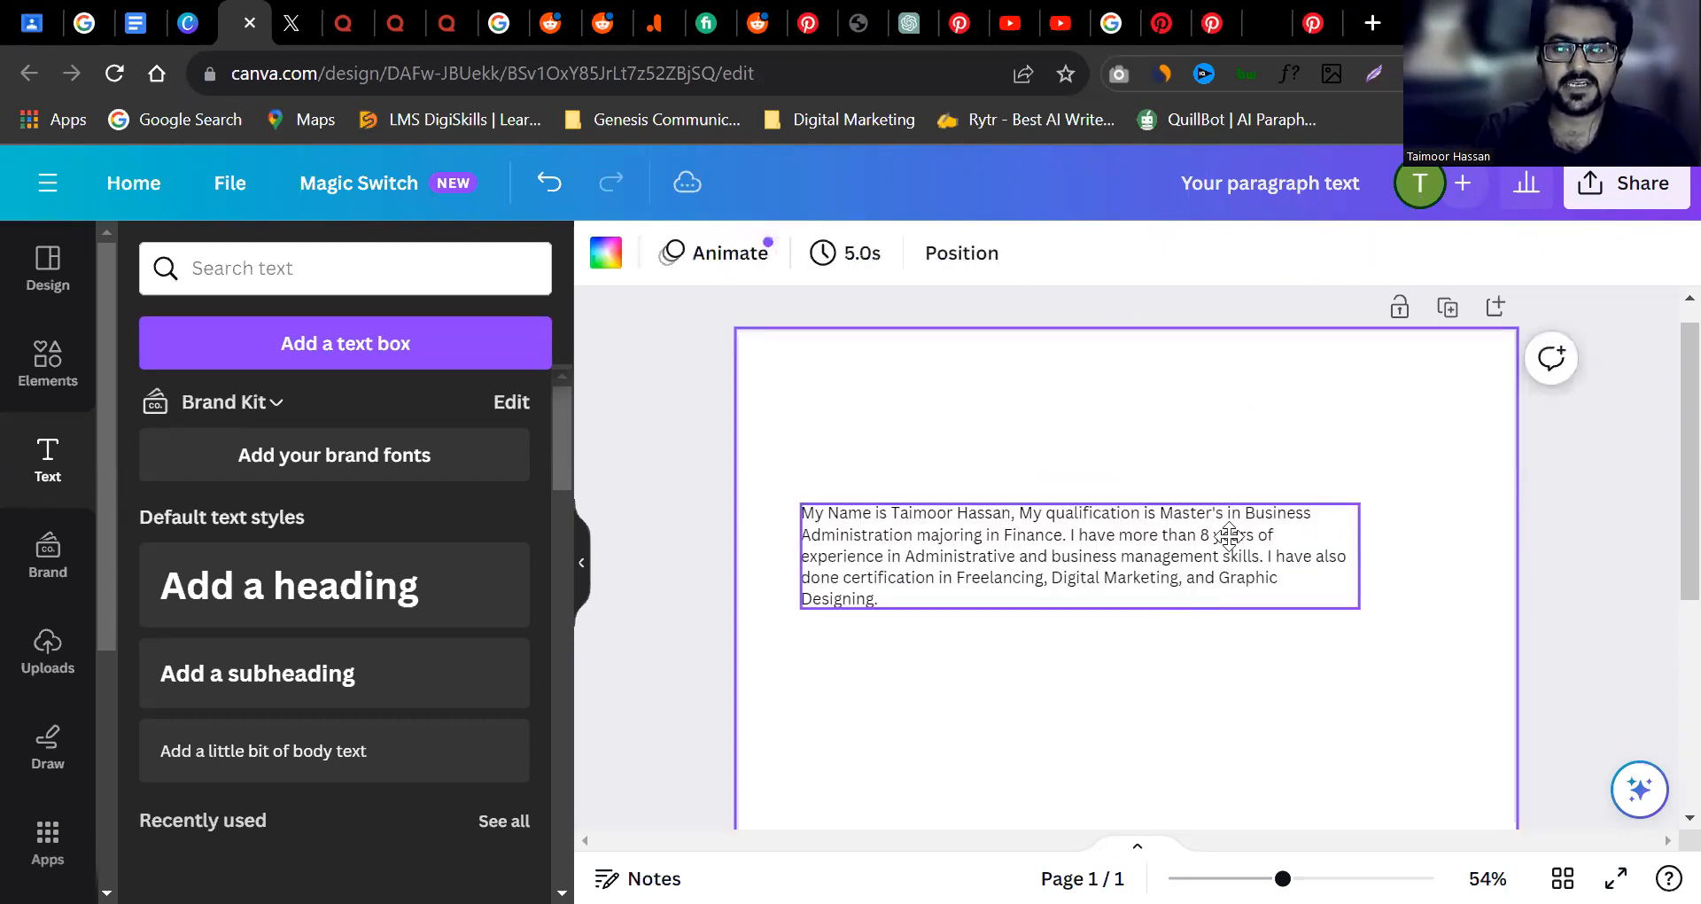
pyautogui.moveTo(1228, 534); pyautogui.dragTo(1223, 521)
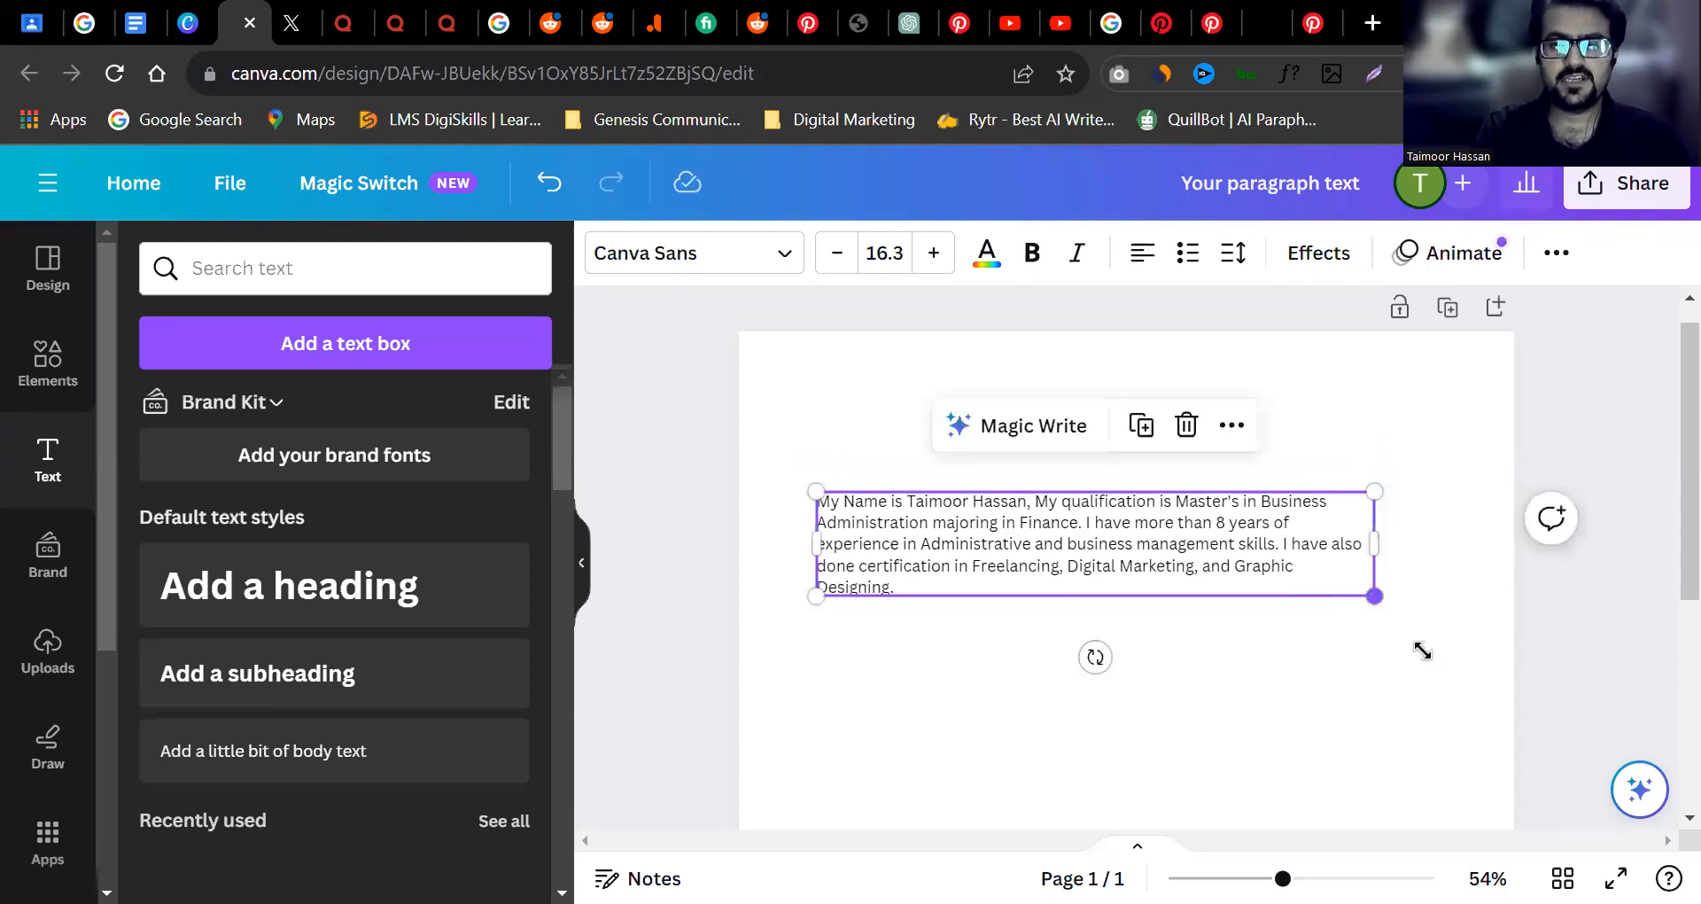
pyautogui.moveTo(1454, 701); pyautogui.dragTo(1423, 693)
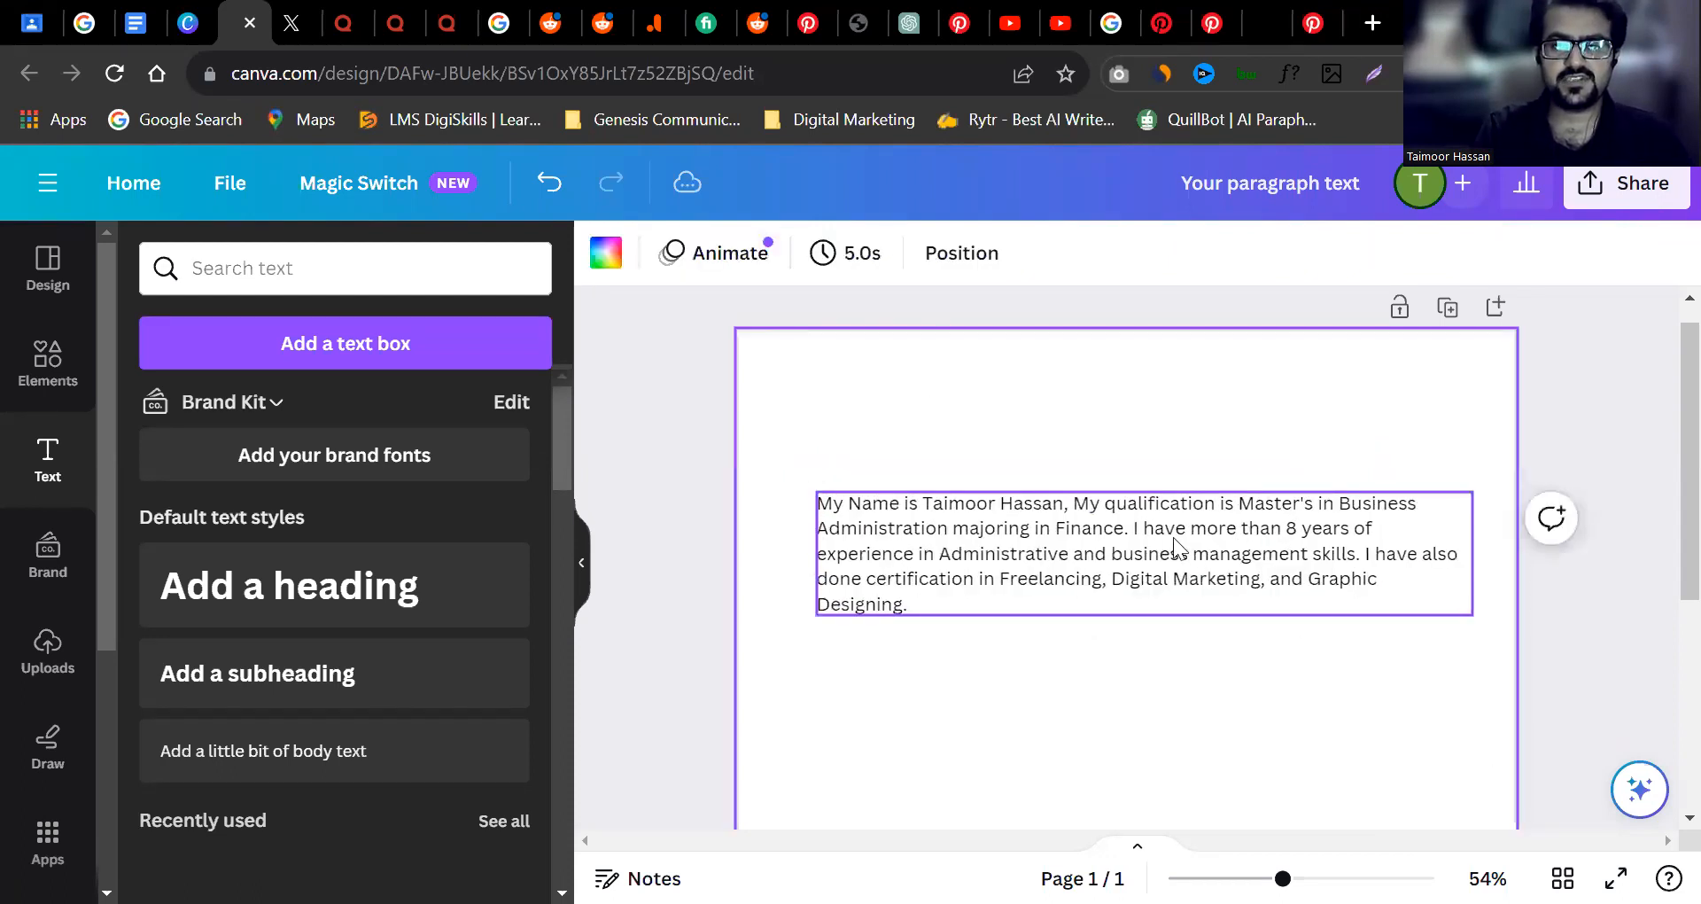
pyautogui.moveTo(1196, 567); pyautogui.dragTo(1178, 524)
# Put the name sentence on its own line and end it with a period instead of a comma.
pyautogui.click(1063, 459)
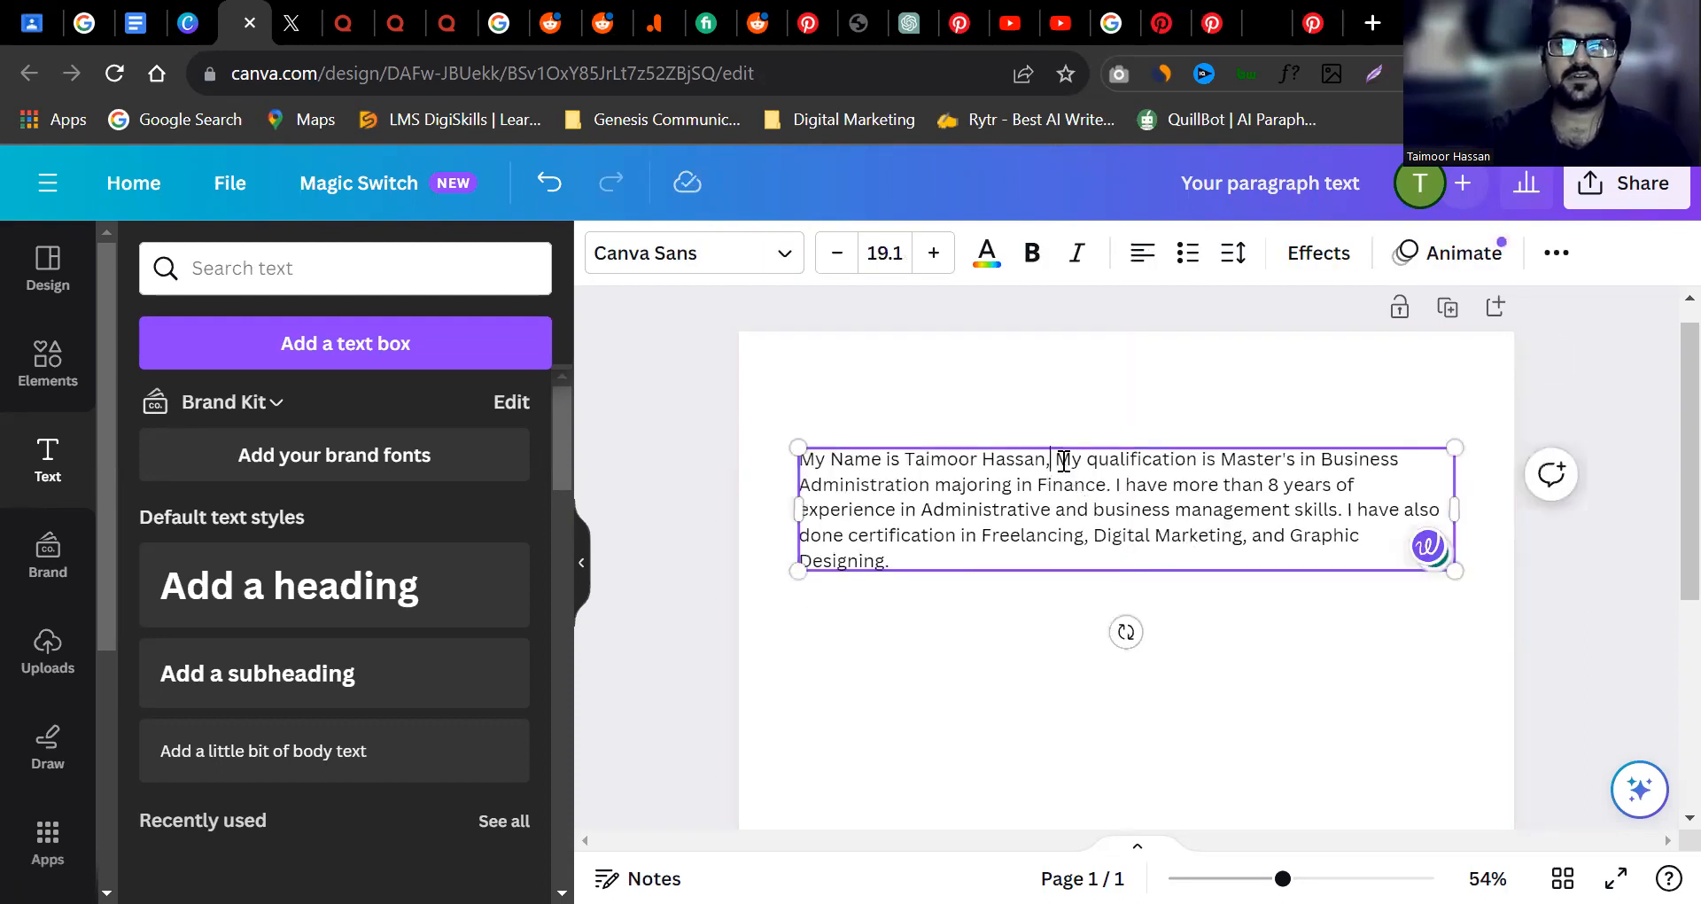
pyautogui.press('Return')
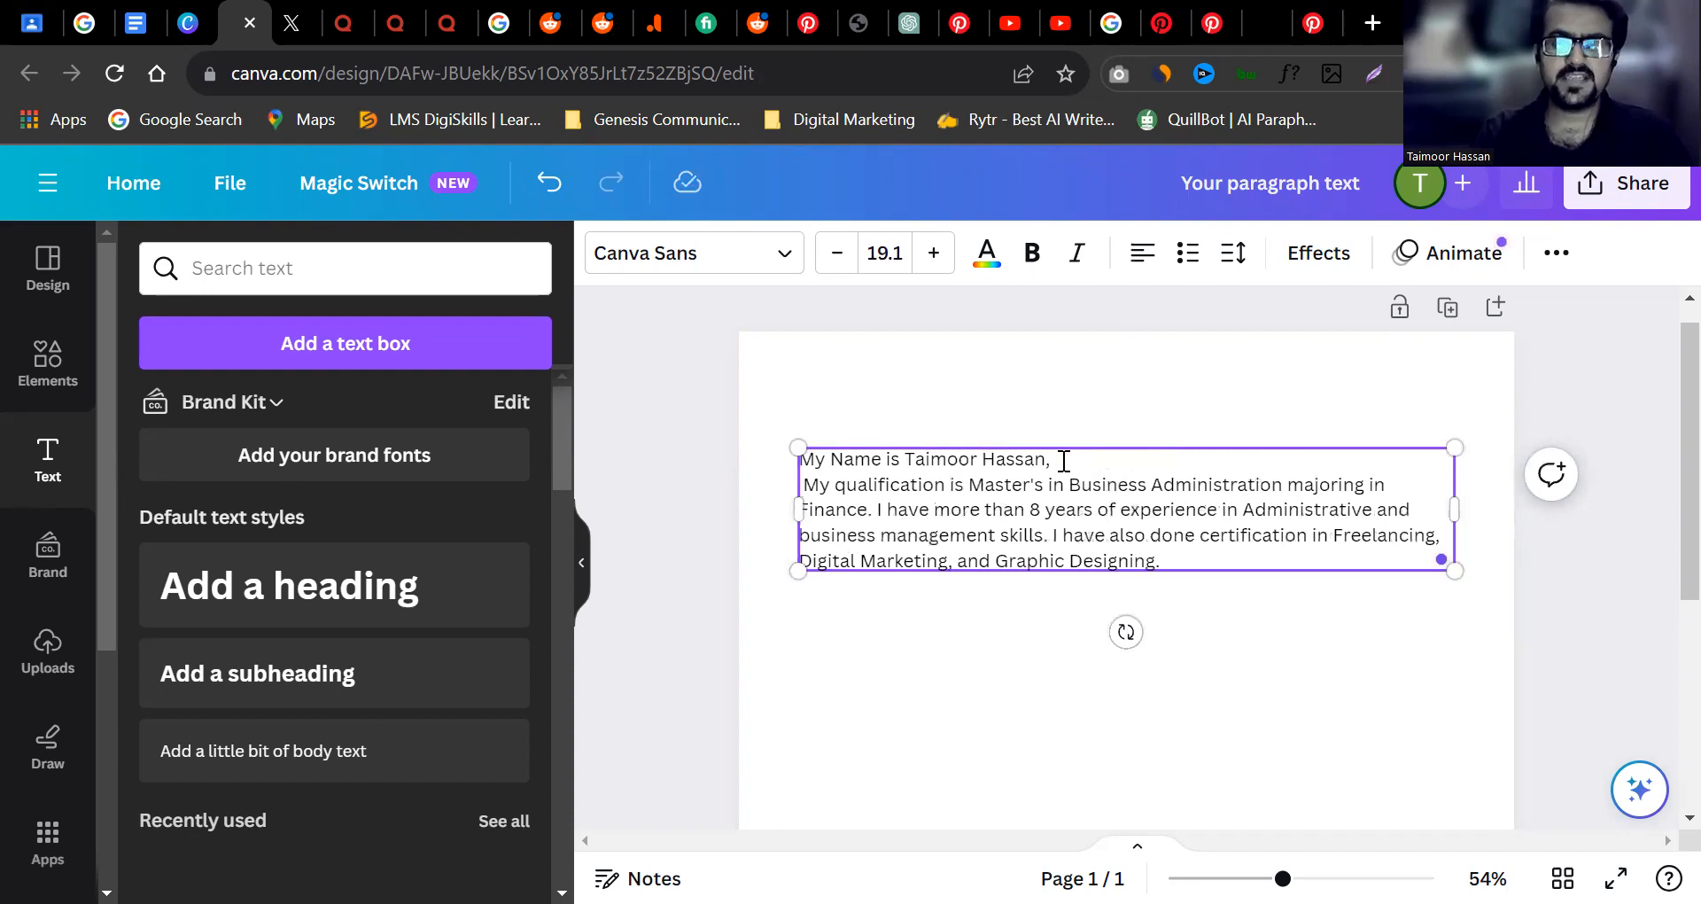
pyautogui.click(1063, 459)
pyautogui.press('BackSpace')
pyautogui.write('.')
pyautogui.doubleClick(880, 458)
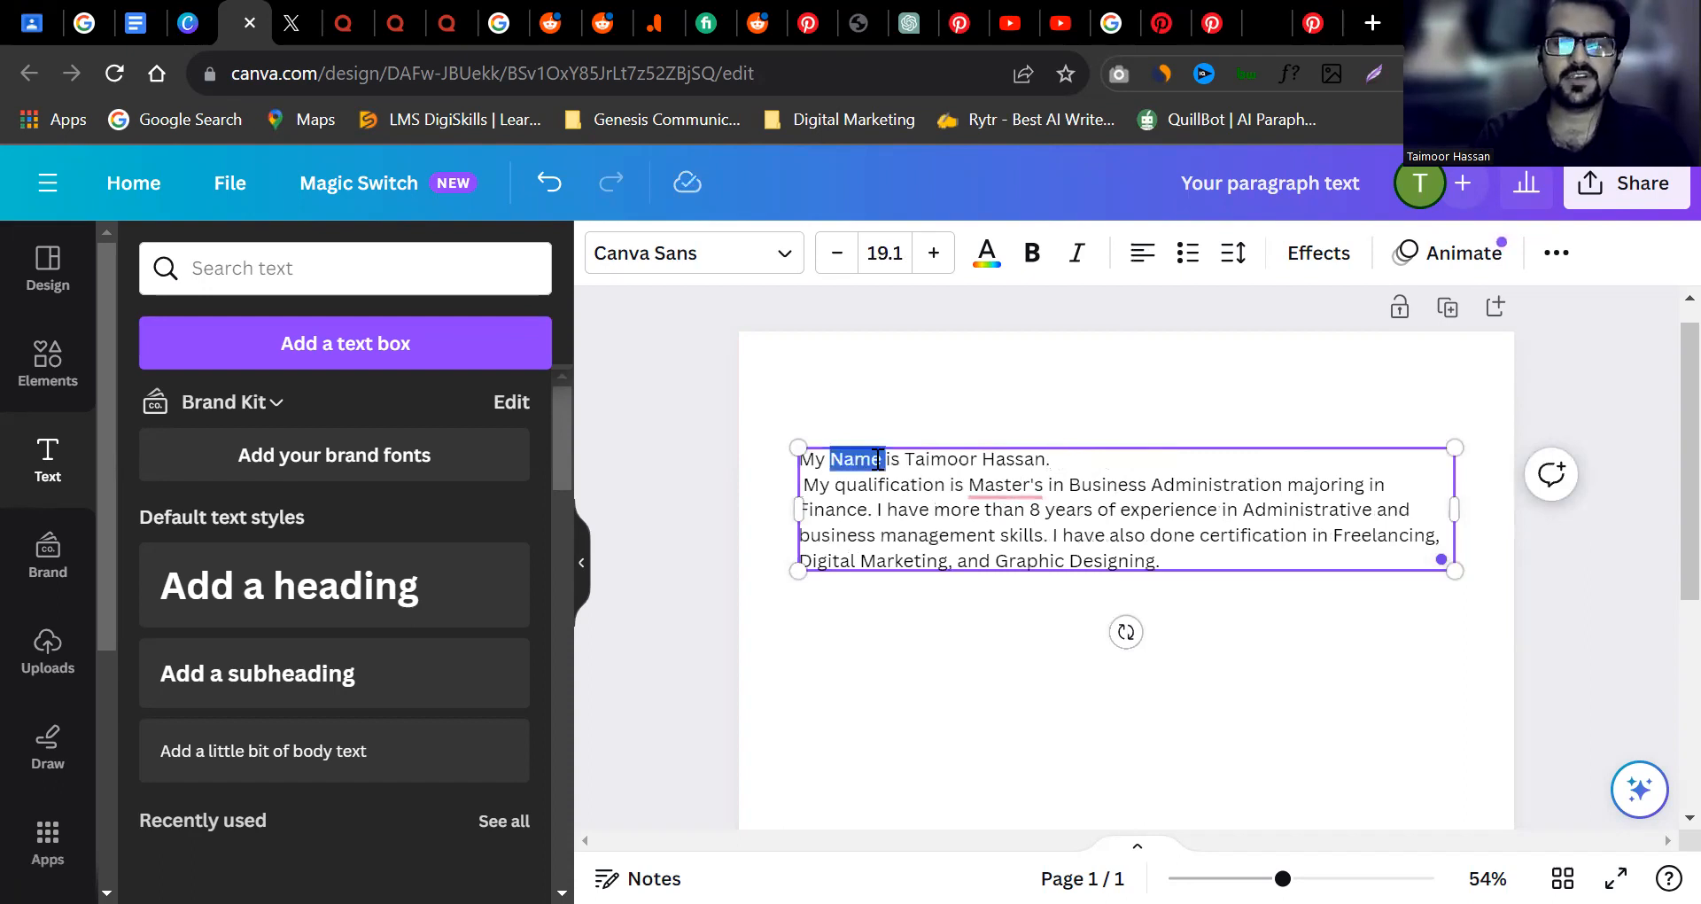
pyautogui.tripleClick(933, 451)
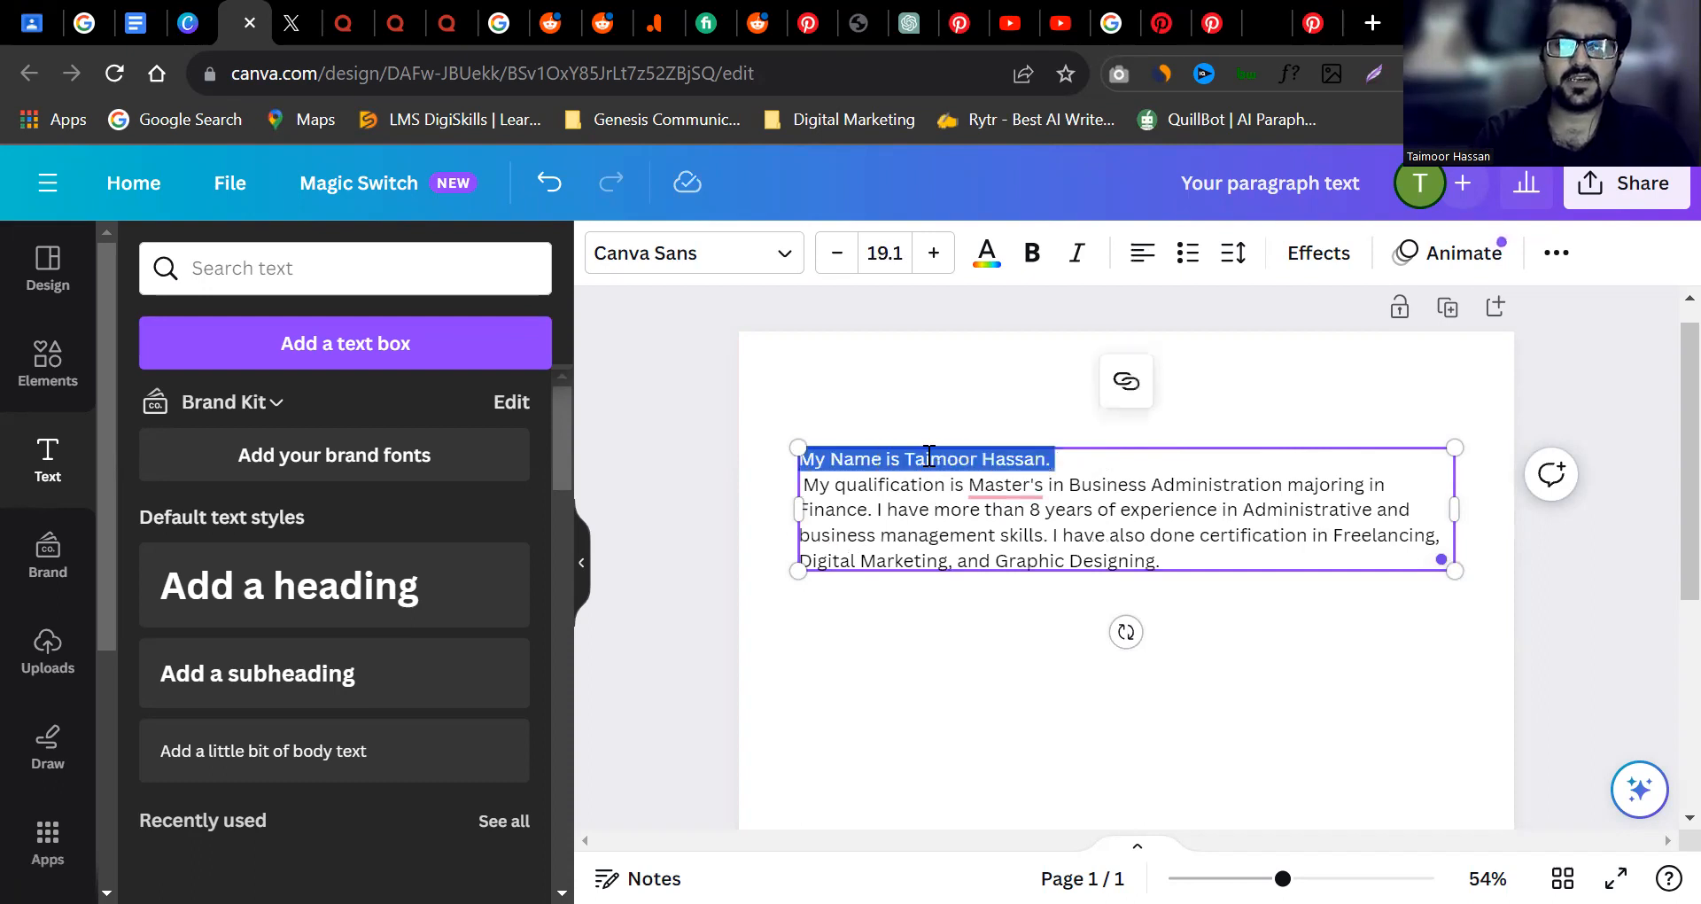
pyautogui.tripleClick(924, 456)
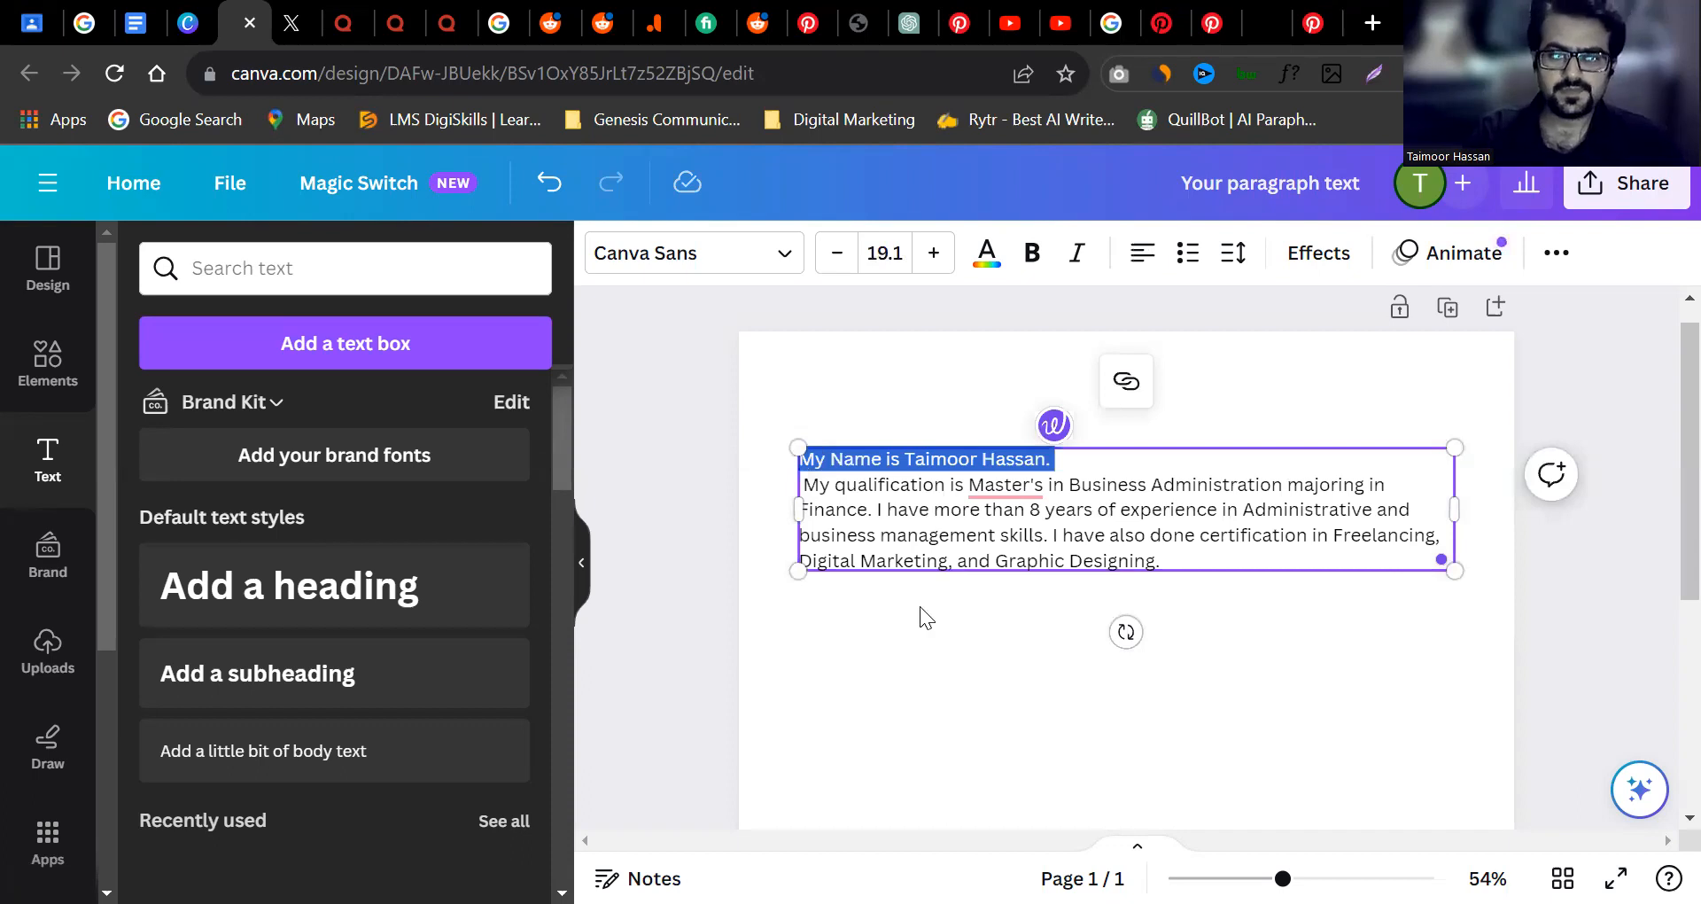
# Duplicate the profile text box, with the copy placed below the original.
pyautogui.press('Escape')
pyautogui.click(968, 496)
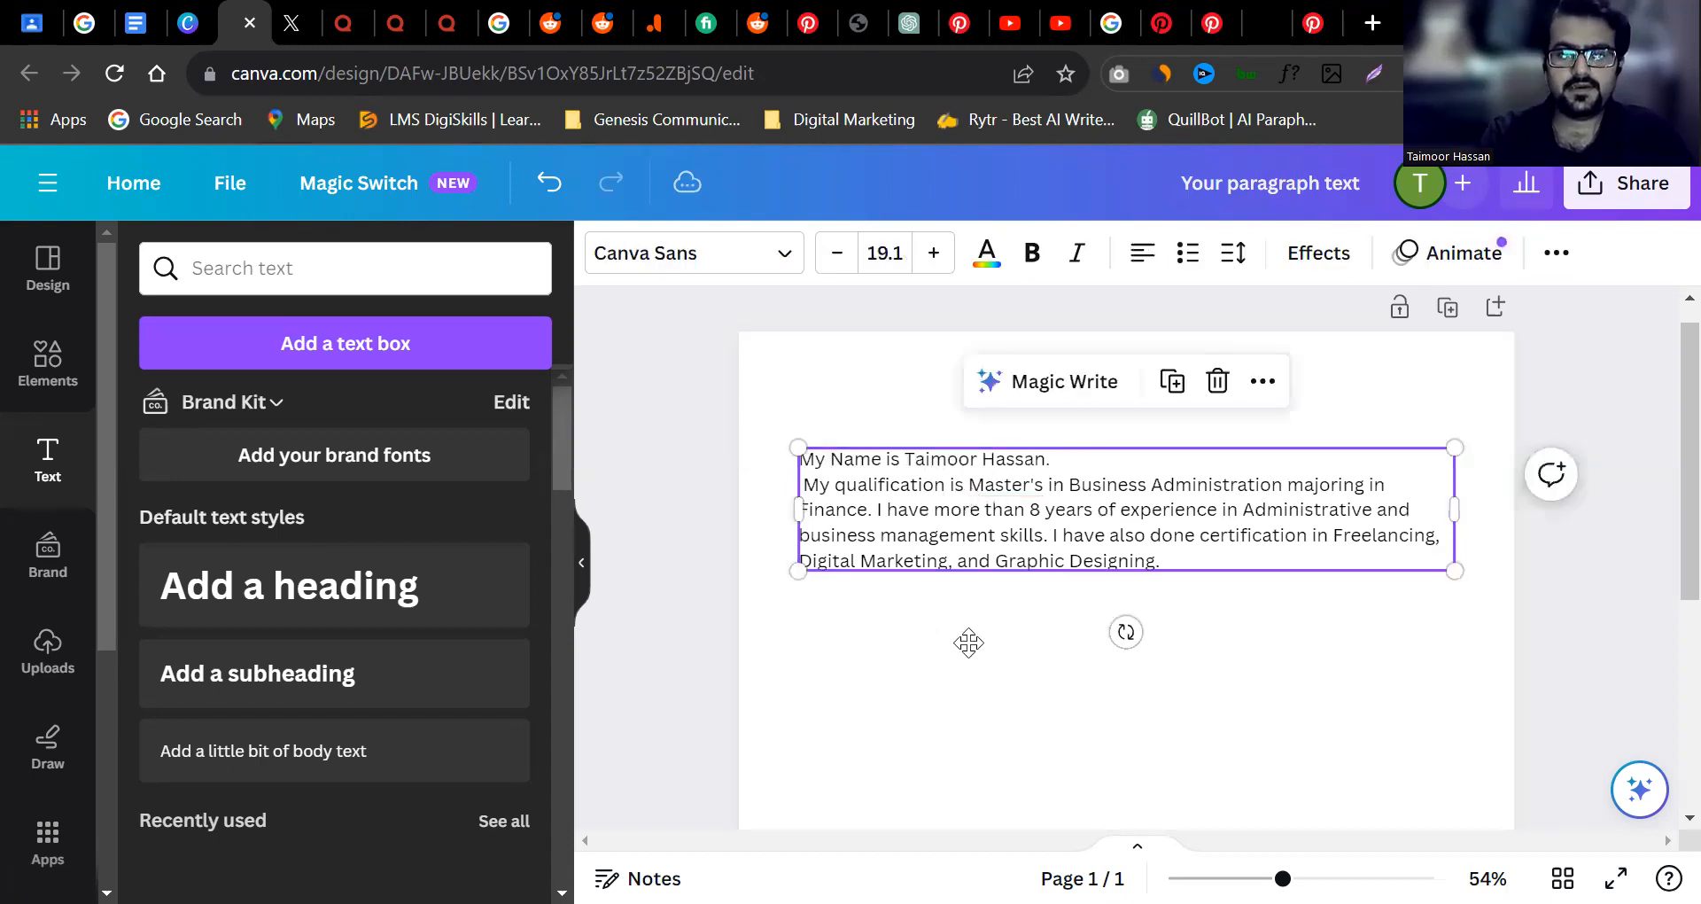
pyautogui.hotkey('ctrl', 'd')
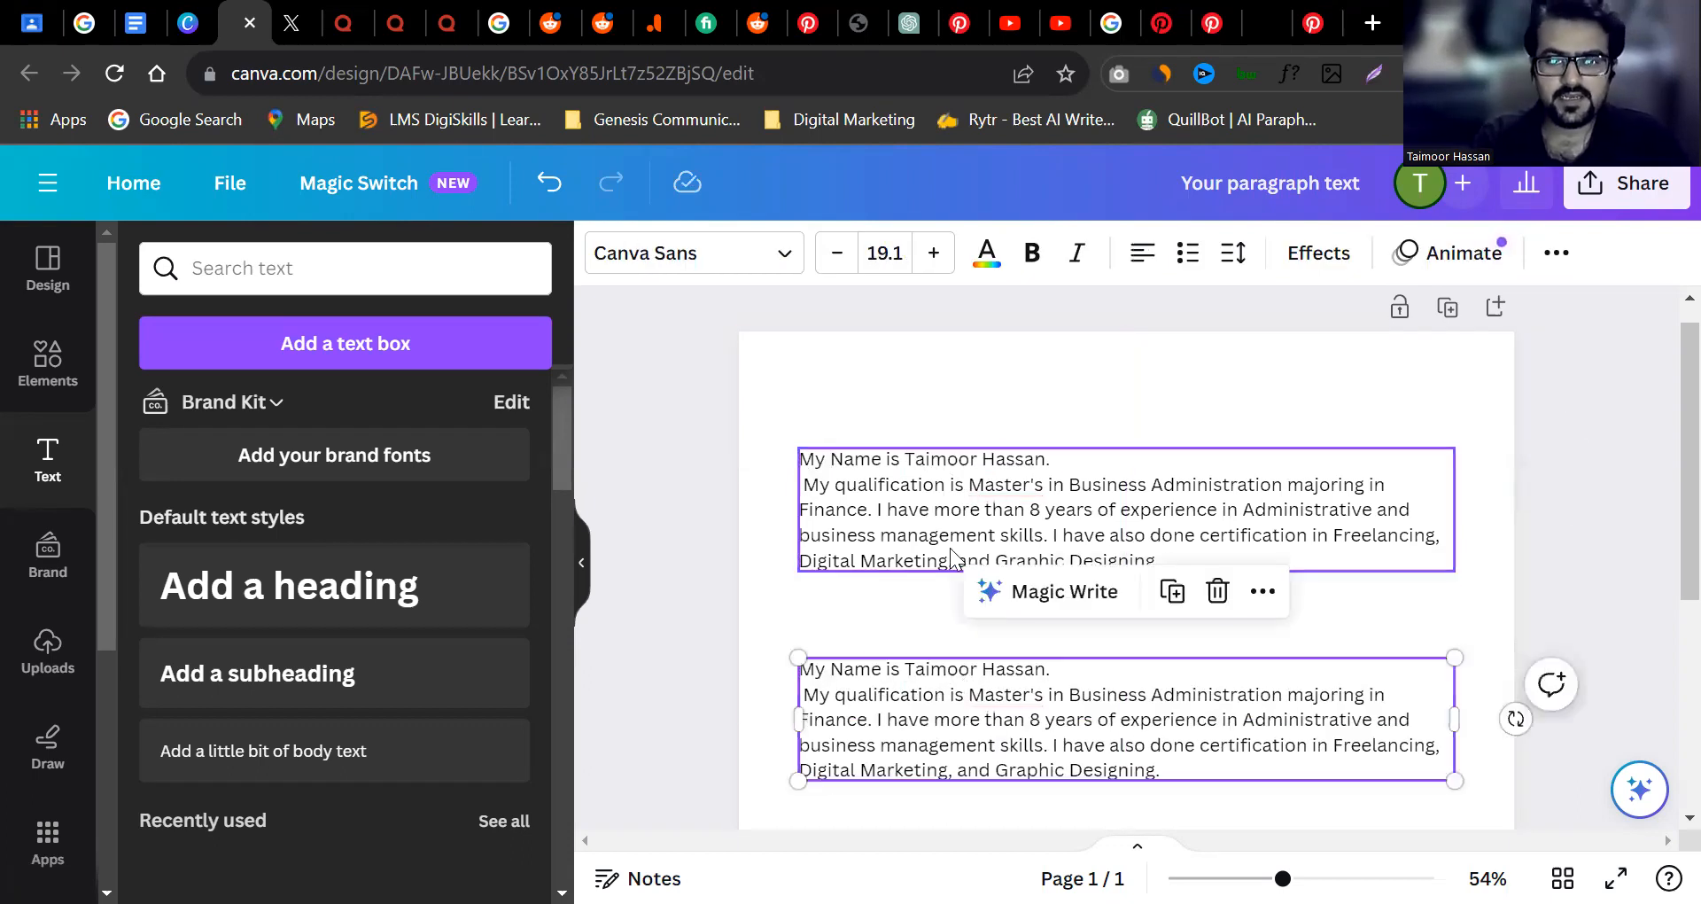
pyautogui.tripleClick(896, 537)
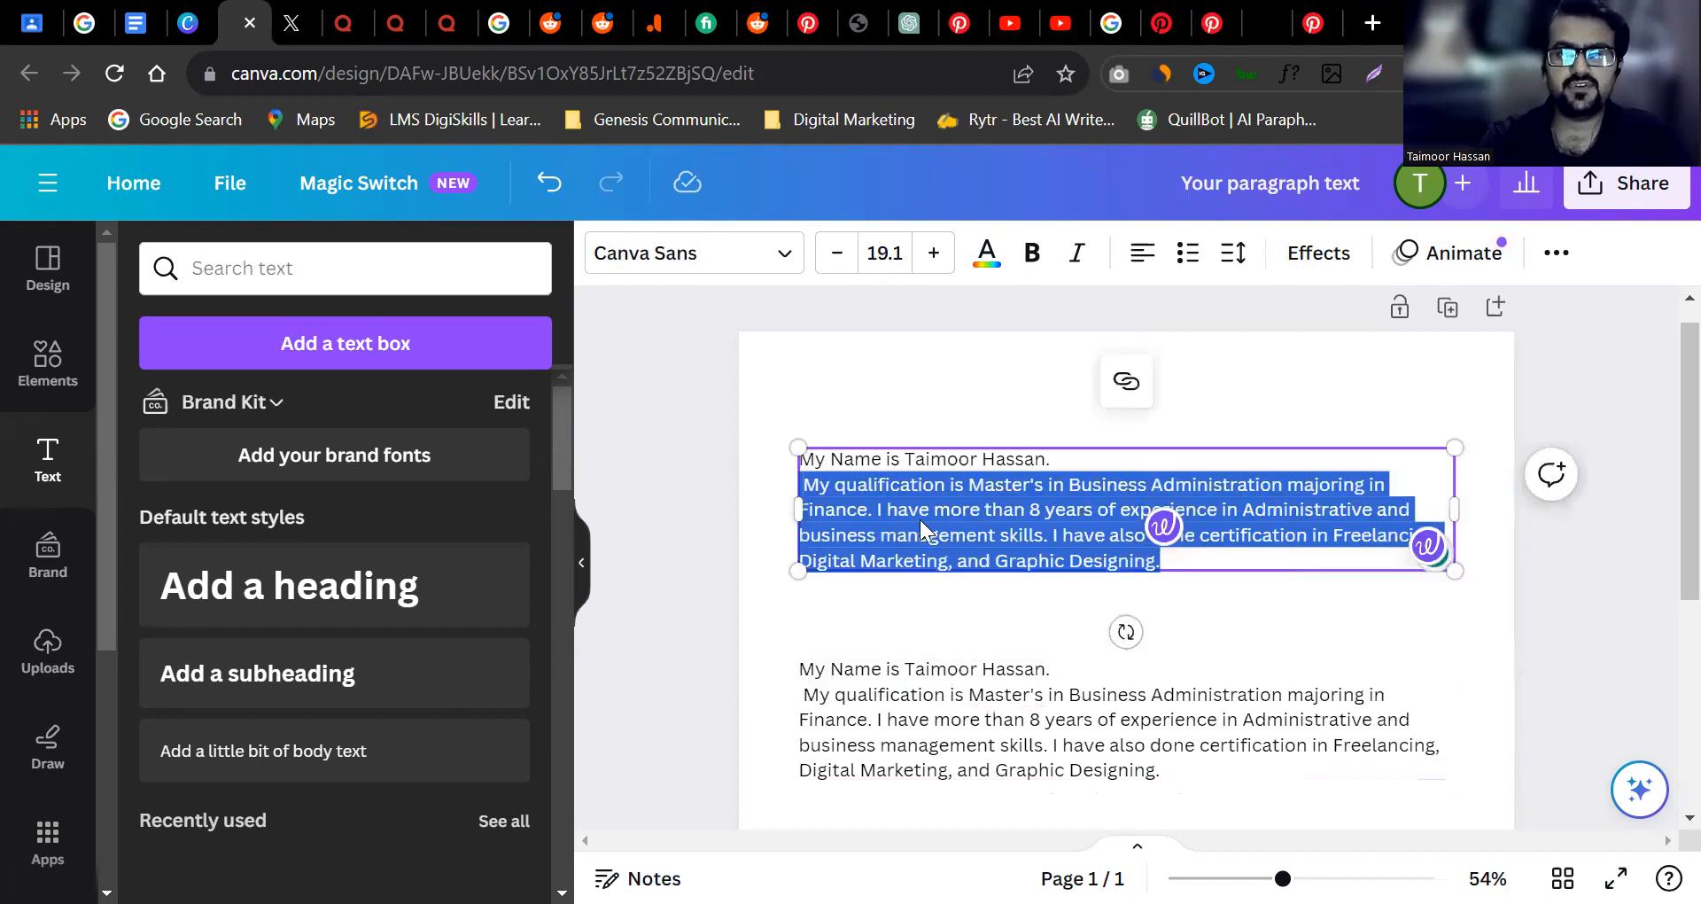
pyautogui.press('Escape')
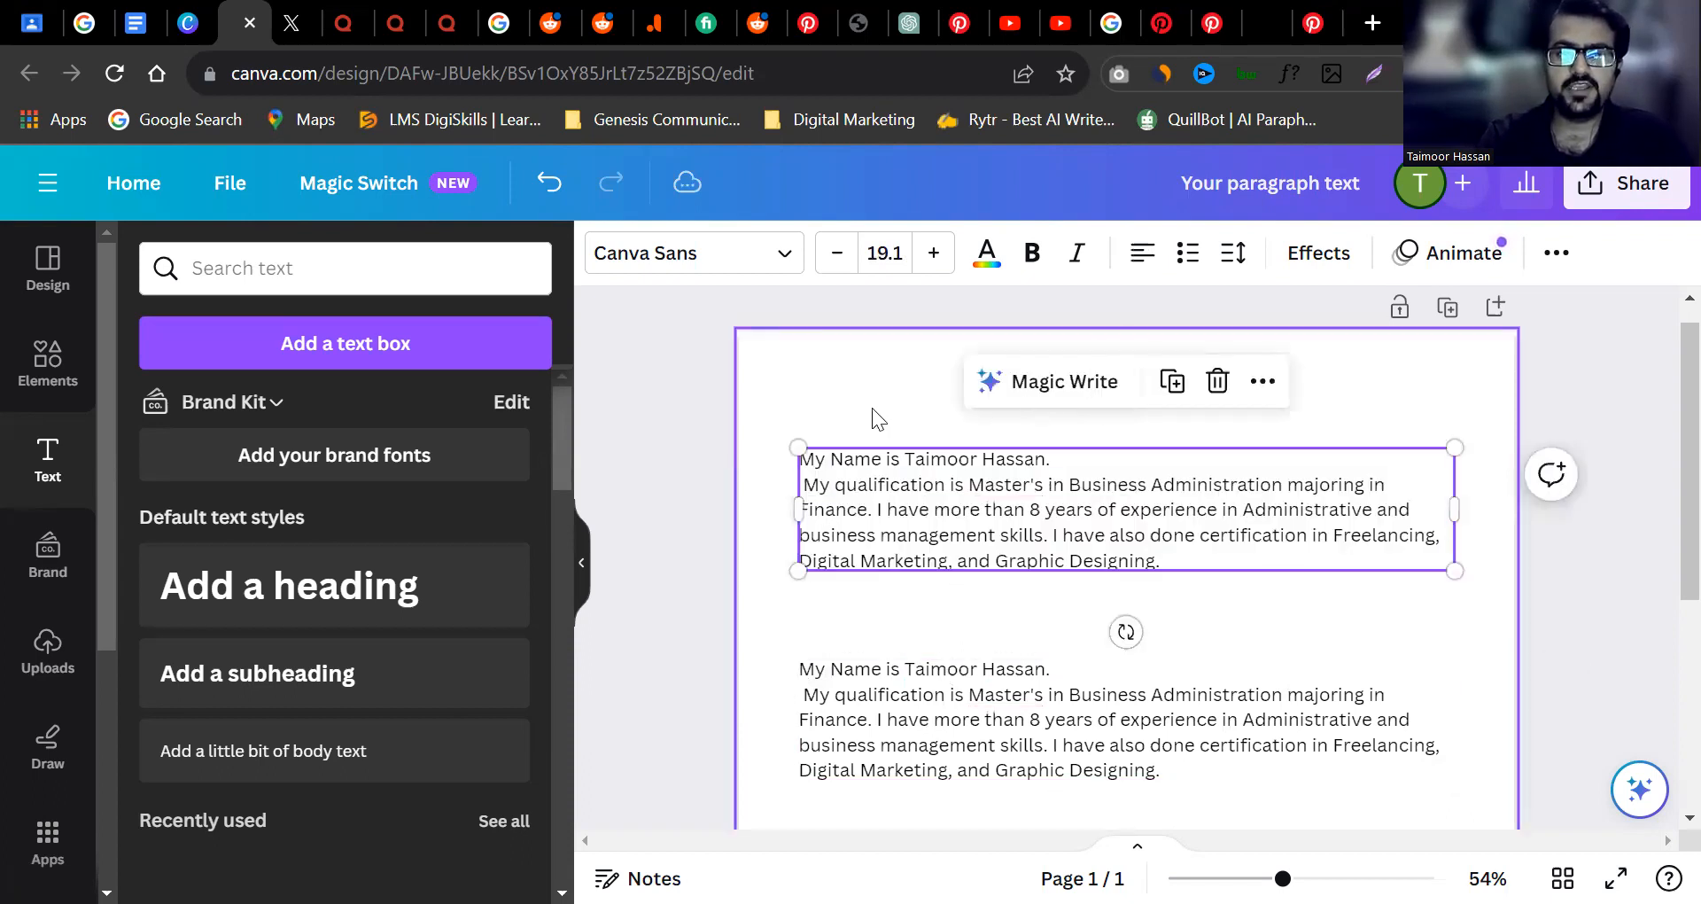
pyautogui.click(857, 409)
pyautogui.click(981, 457)
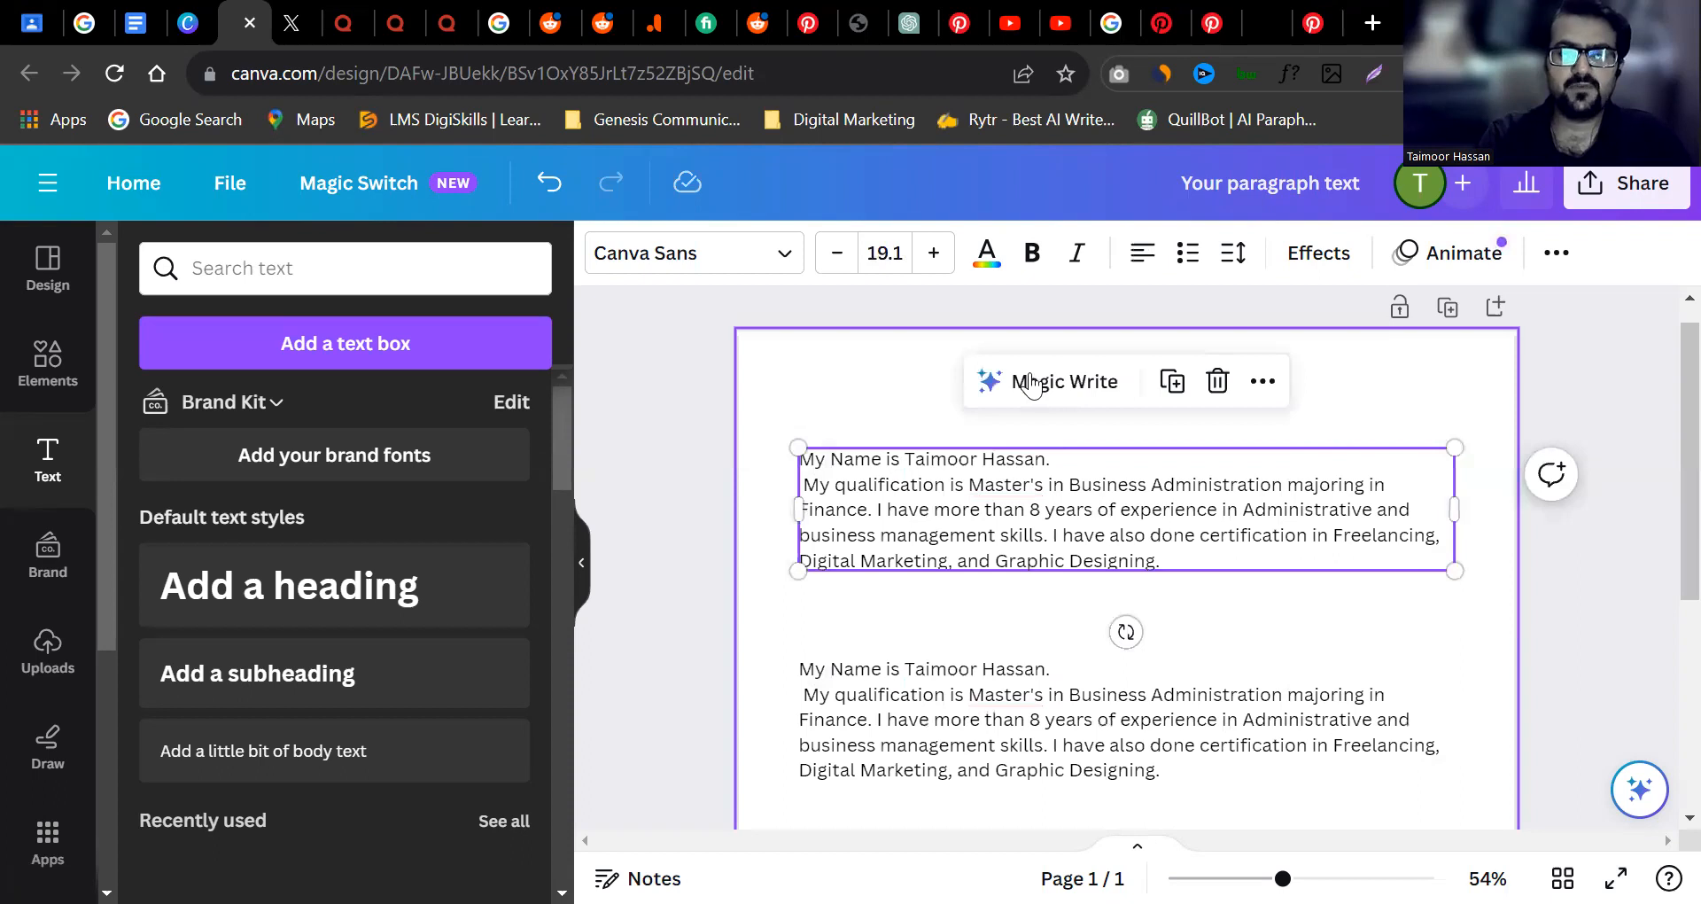
pyautogui.click(1080, 373)
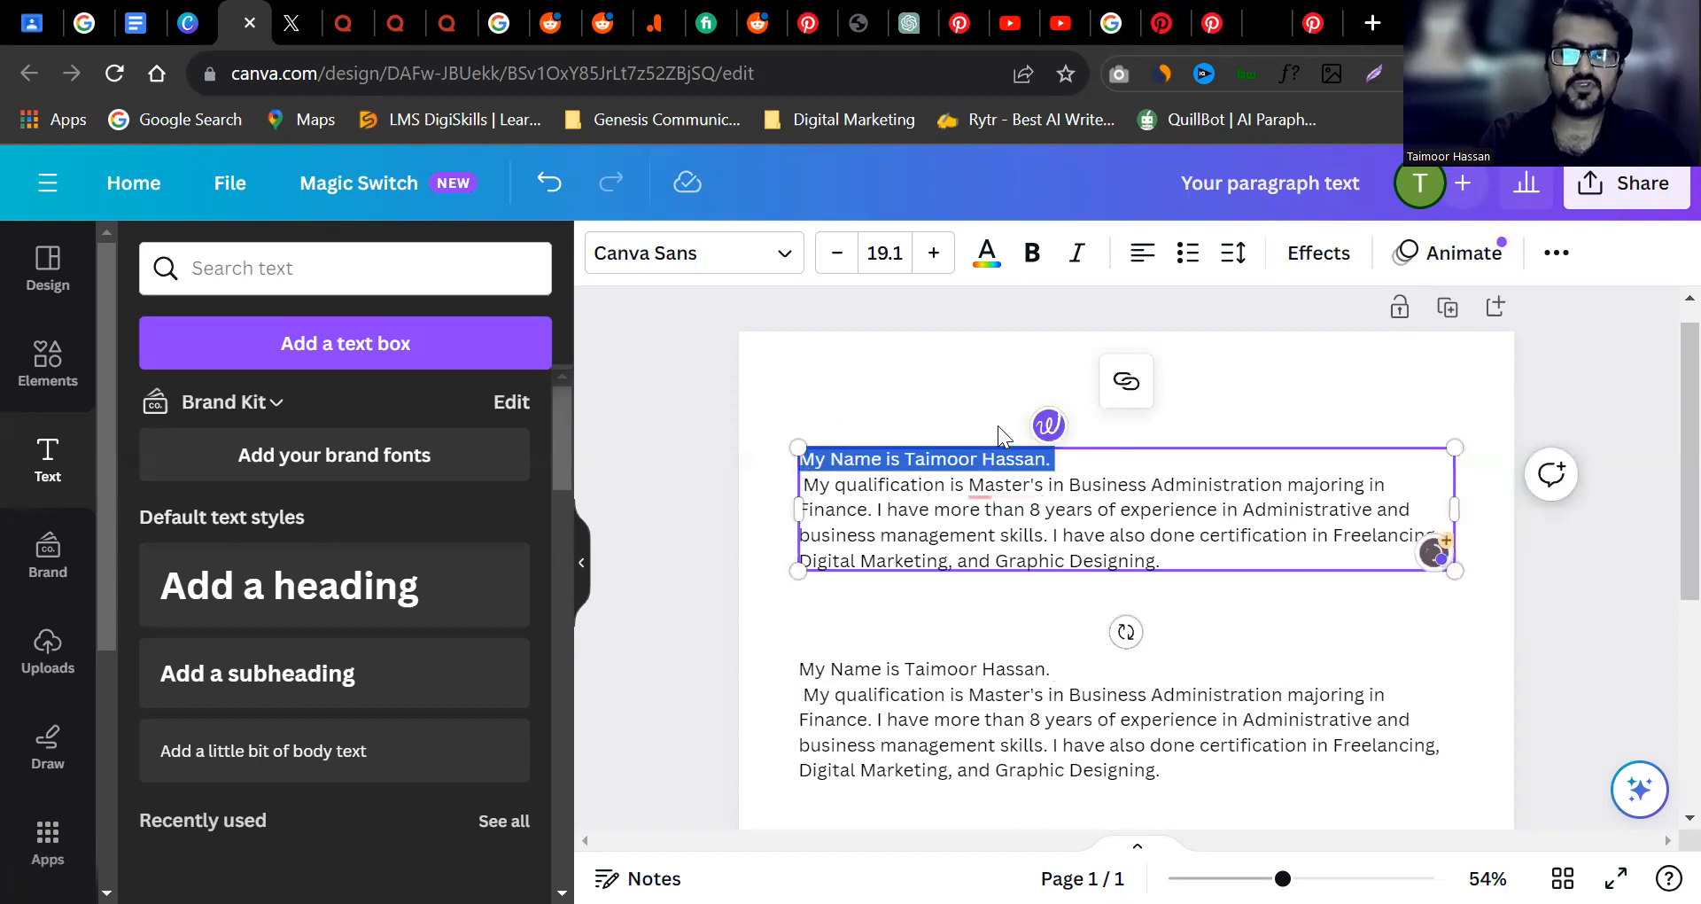
# Delete the qualification and experience paragraph from the upper text box, leaving only the name line.
pyautogui.click(954, 489)
pyautogui.tripleClick(1189, 583)
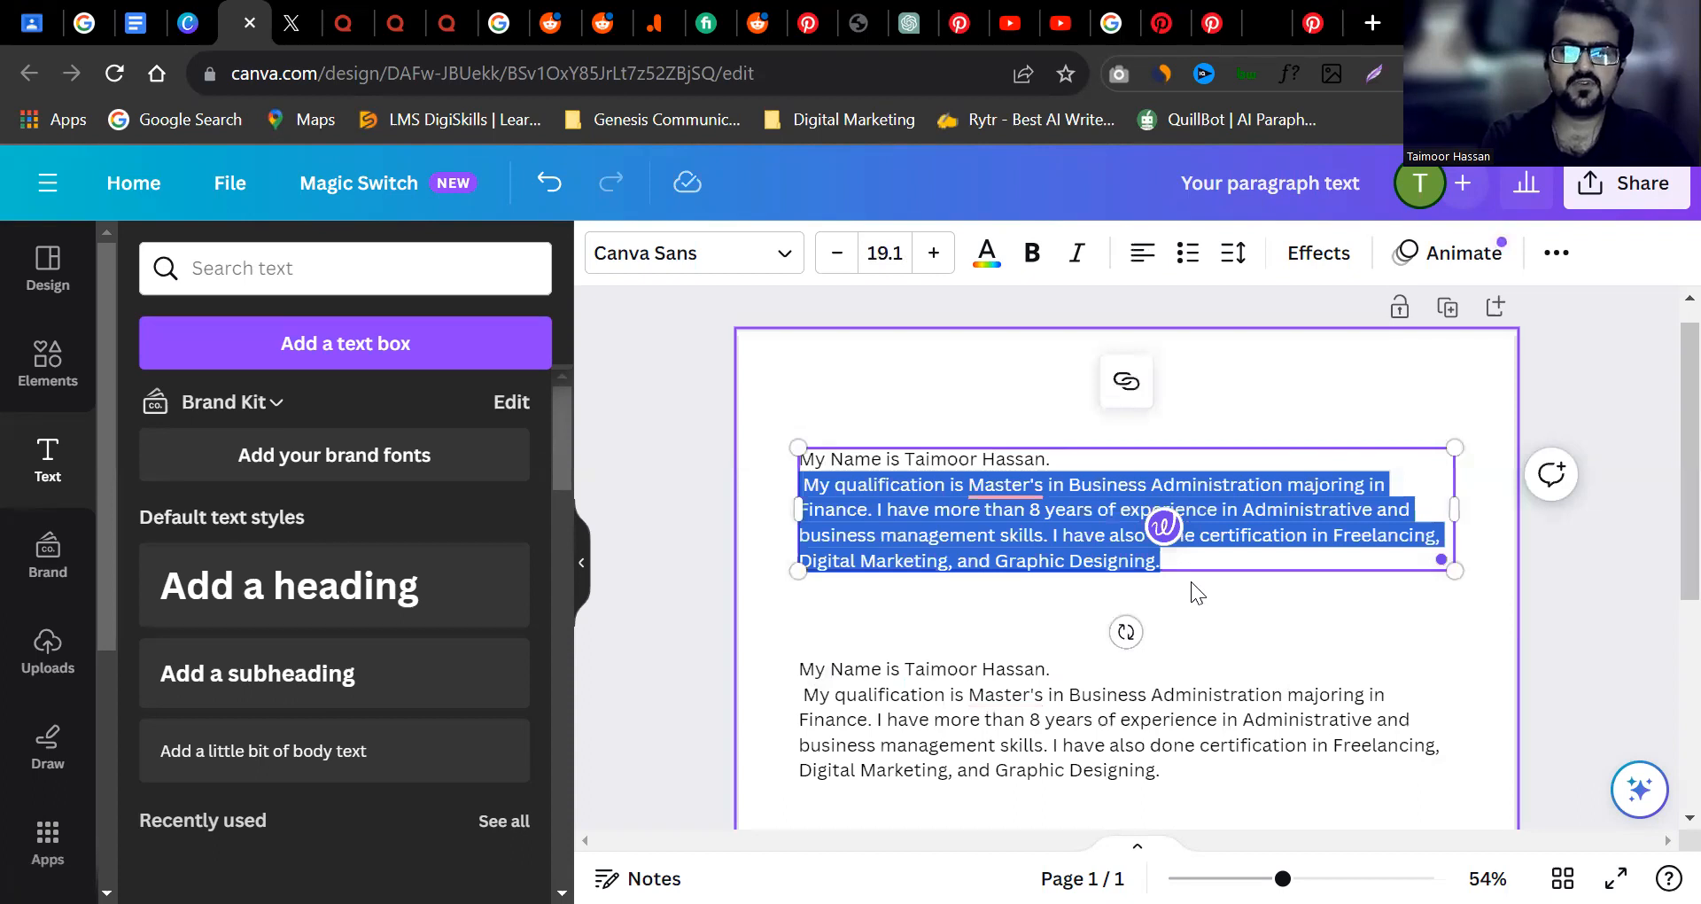
pyautogui.press('BackSpace')
pyautogui.click(931, 473)
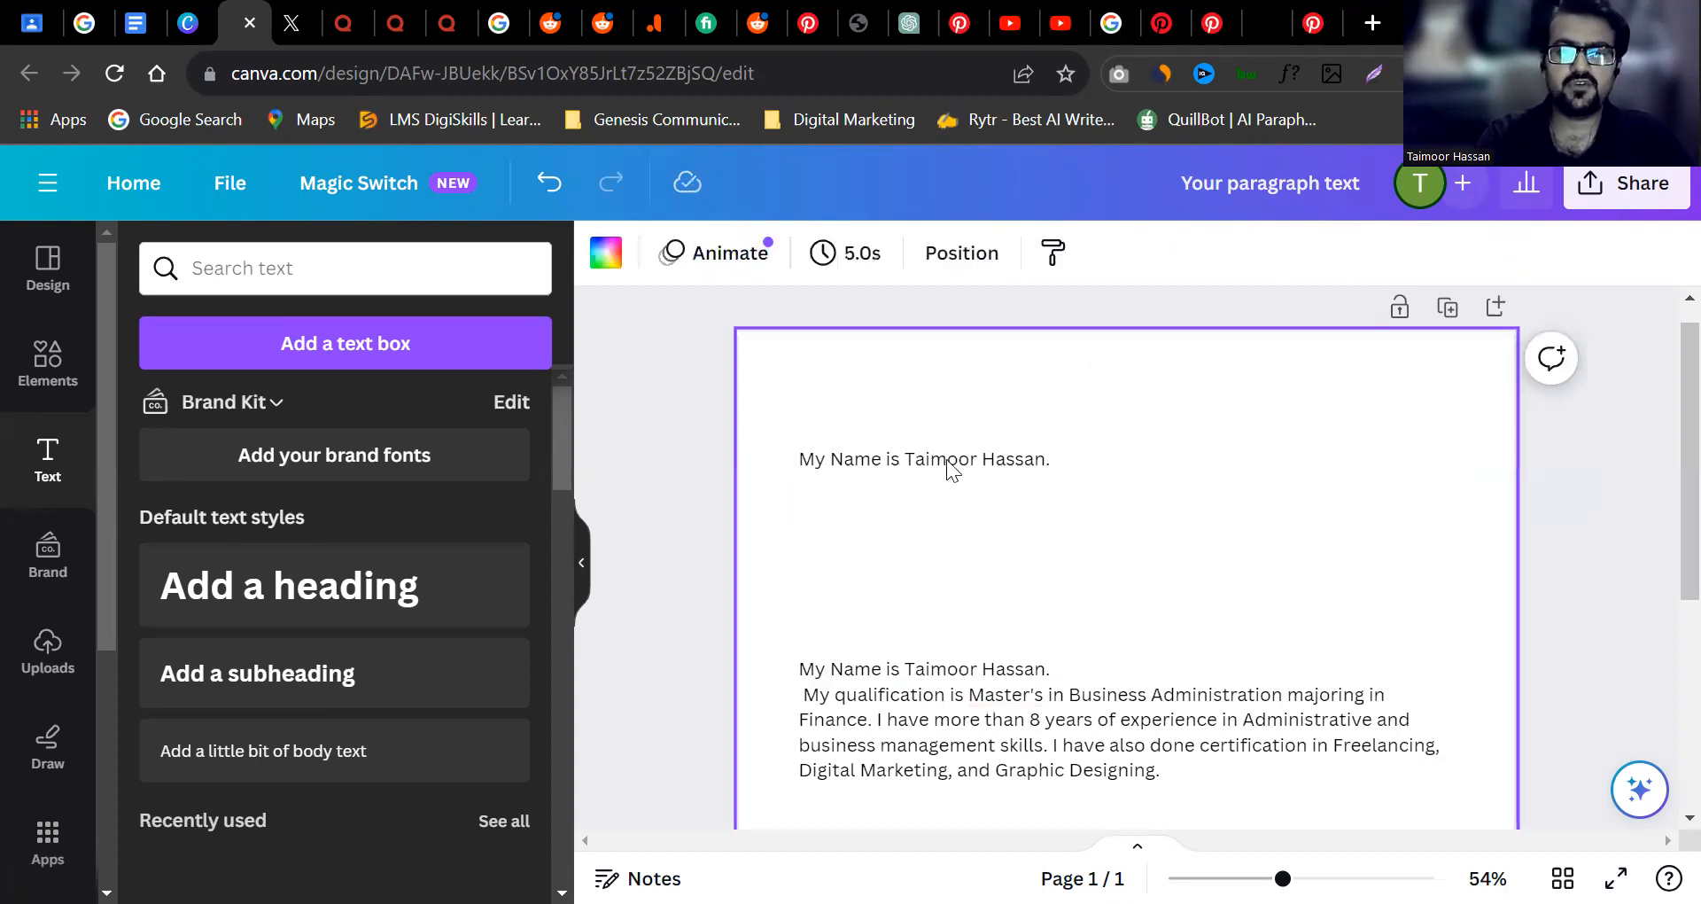
# Generate a continuation of the upper name line with Magic Write's Continue writing option.
pyautogui.click(952, 464)
pyautogui.click(1061, 384)
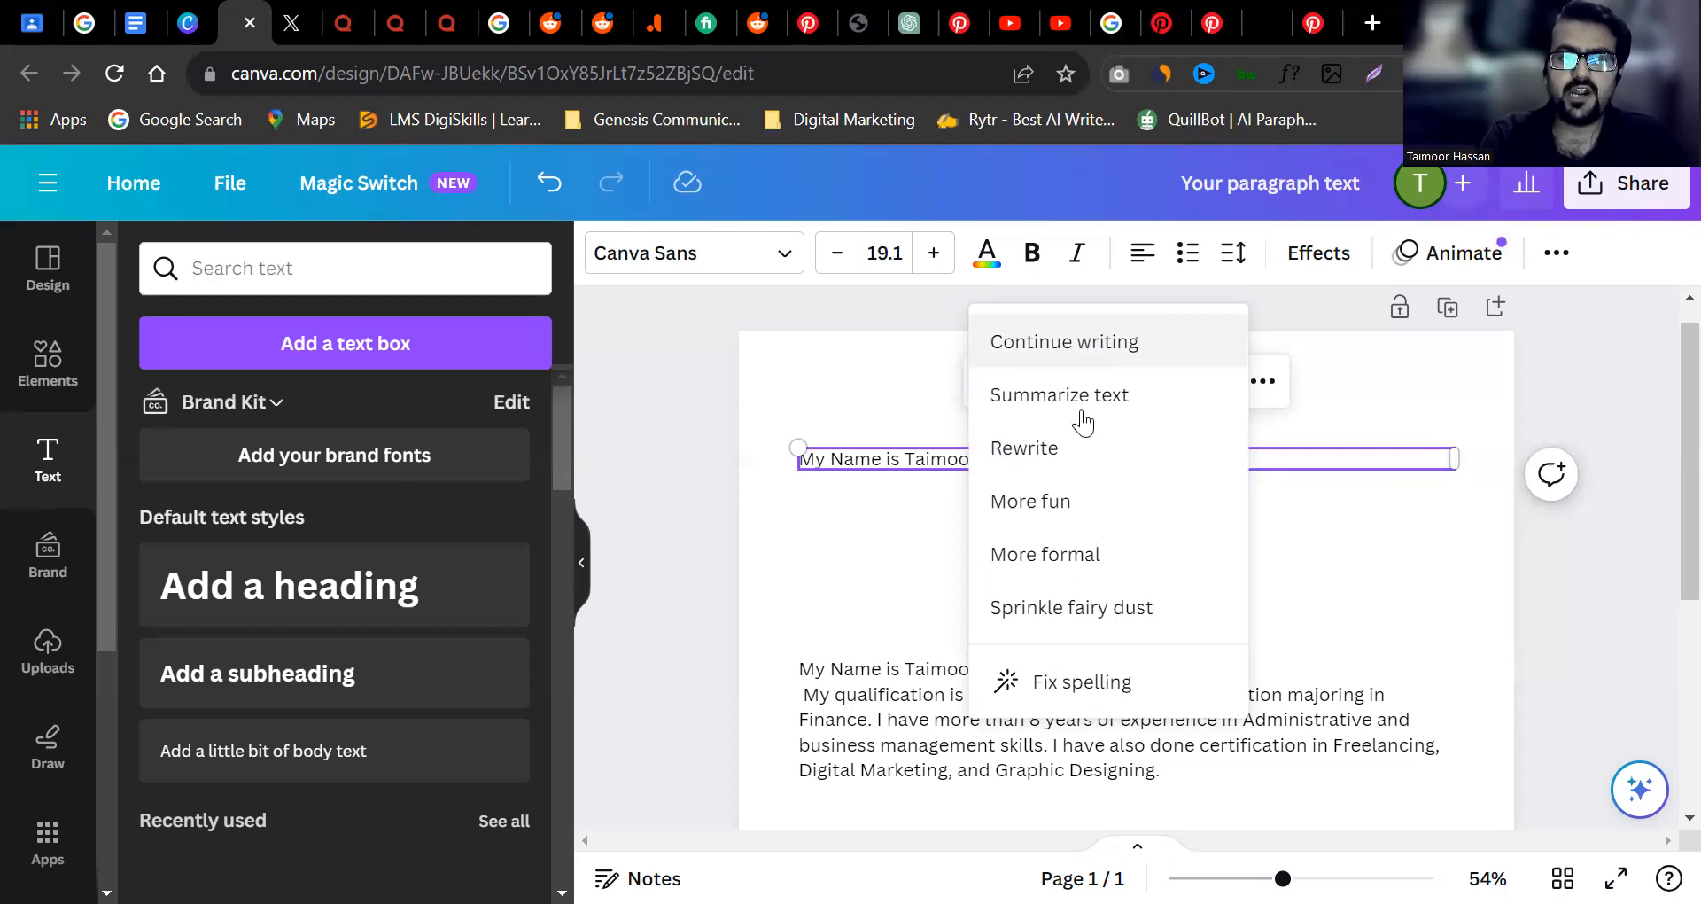
pyautogui.tripleClick(1016, 452)
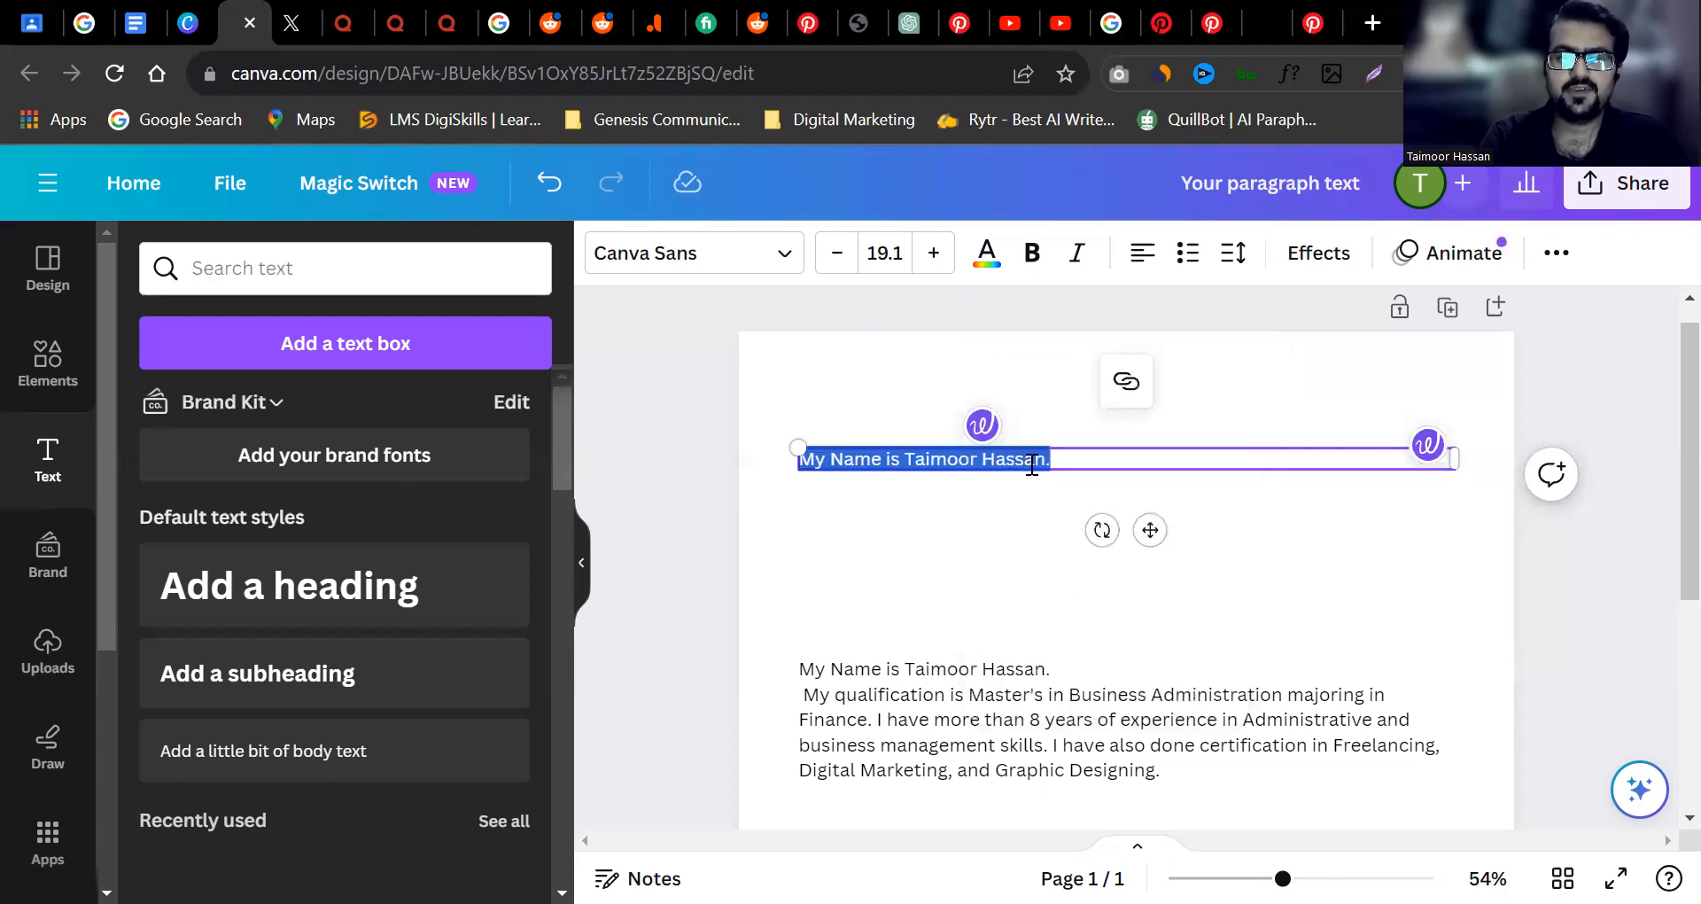
pyautogui.click(1049, 461)
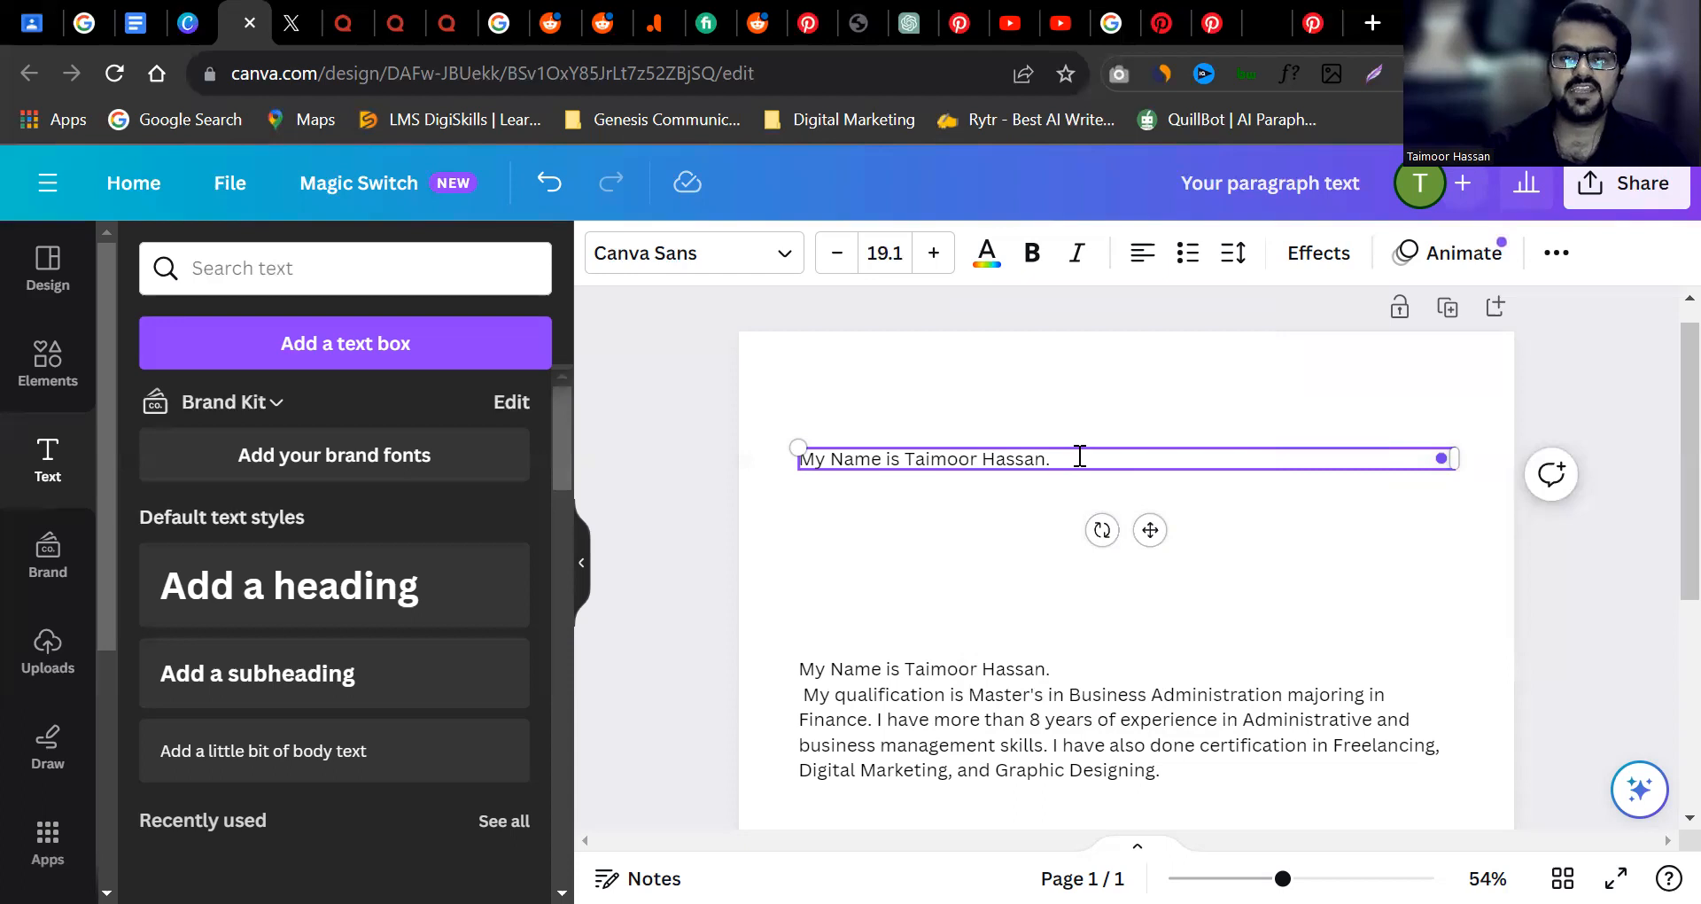
pyautogui.hotkey('ctrl', 'a')
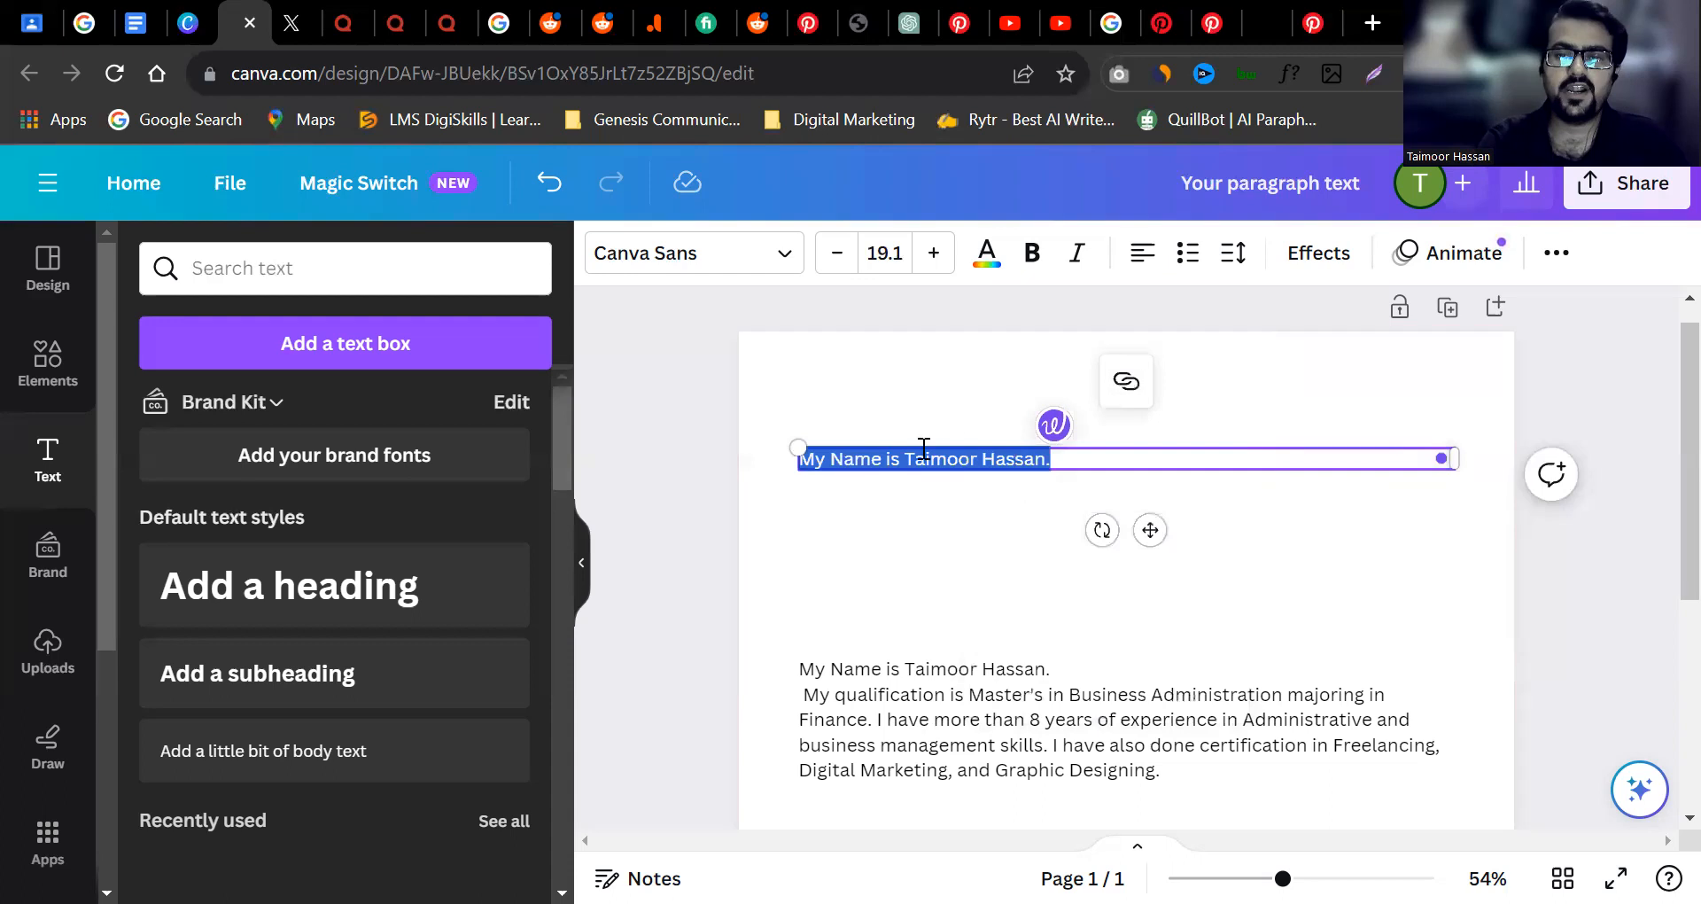
pyautogui.click(978, 482)
pyautogui.click(978, 468)
pyautogui.click(1032, 388)
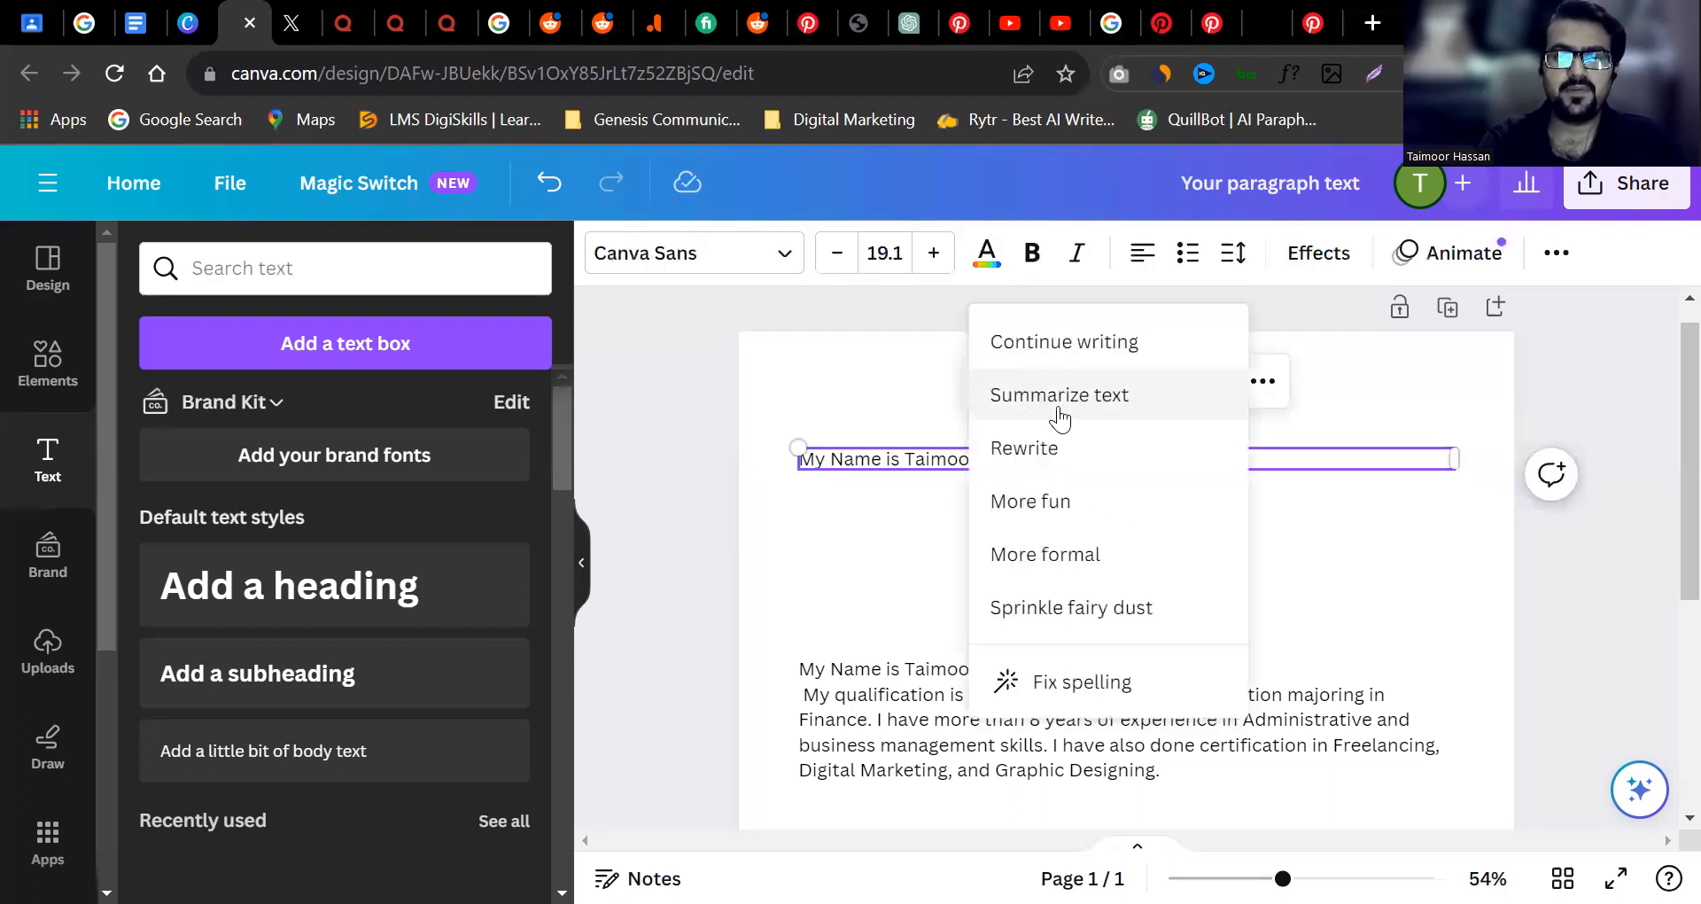
pyautogui.click(1082, 351)
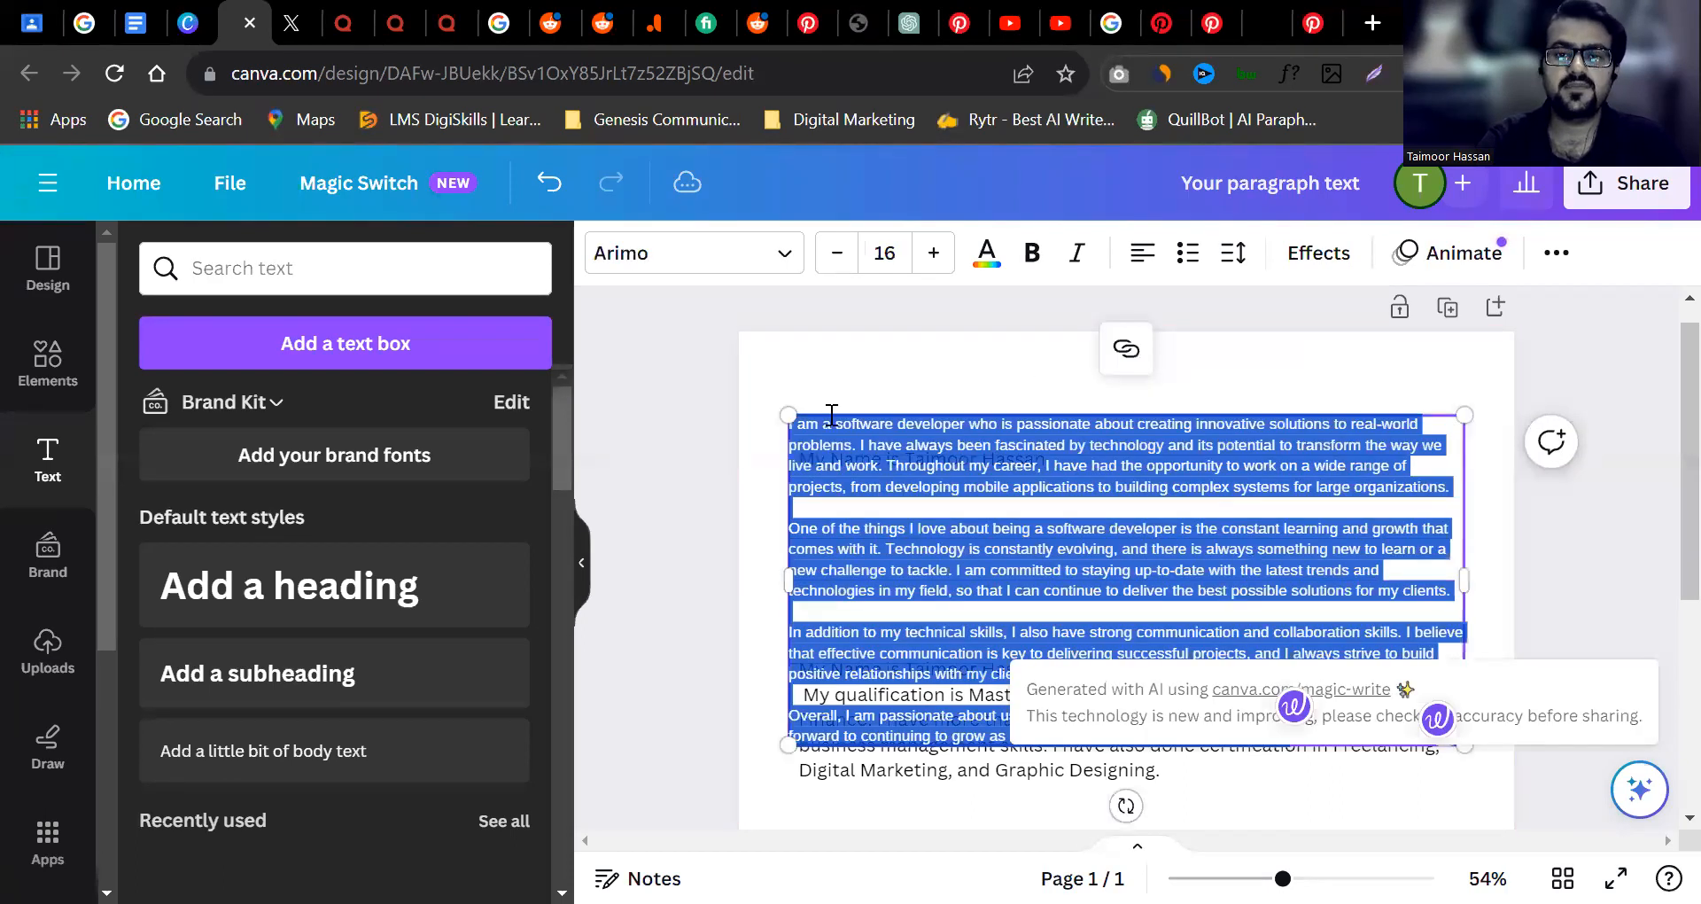
# Move the generated software developer text below the name line and delete it.
pyautogui.moveTo(870, 479); pyautogui.dragTo(879, 558)
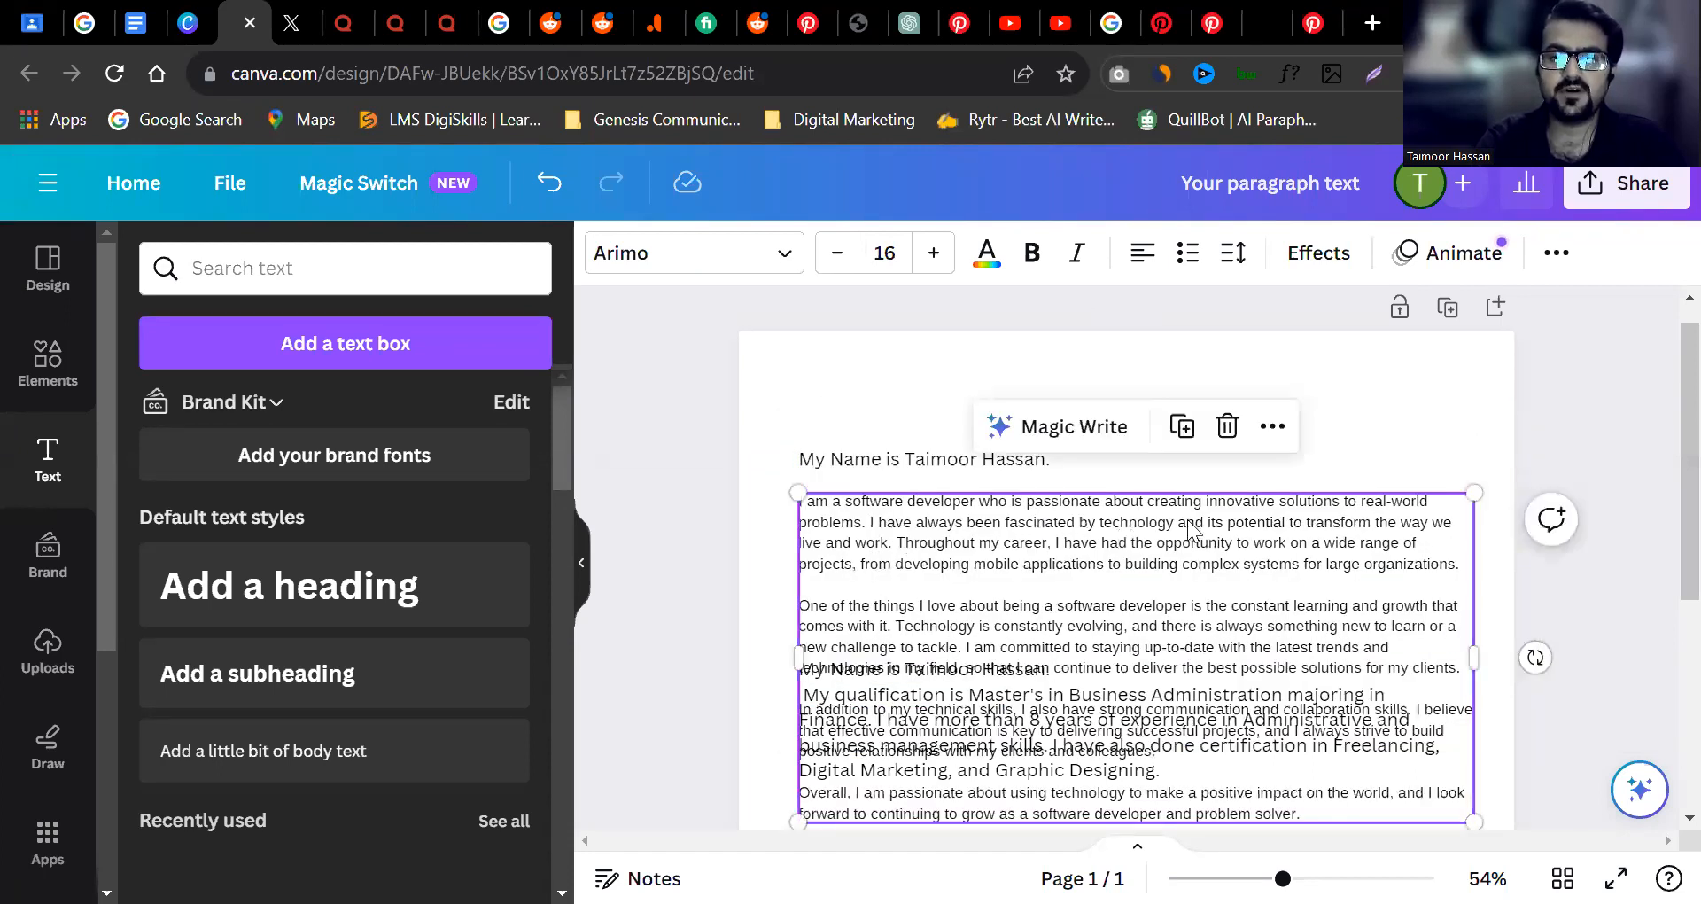
pyautogui.click(740, 497)
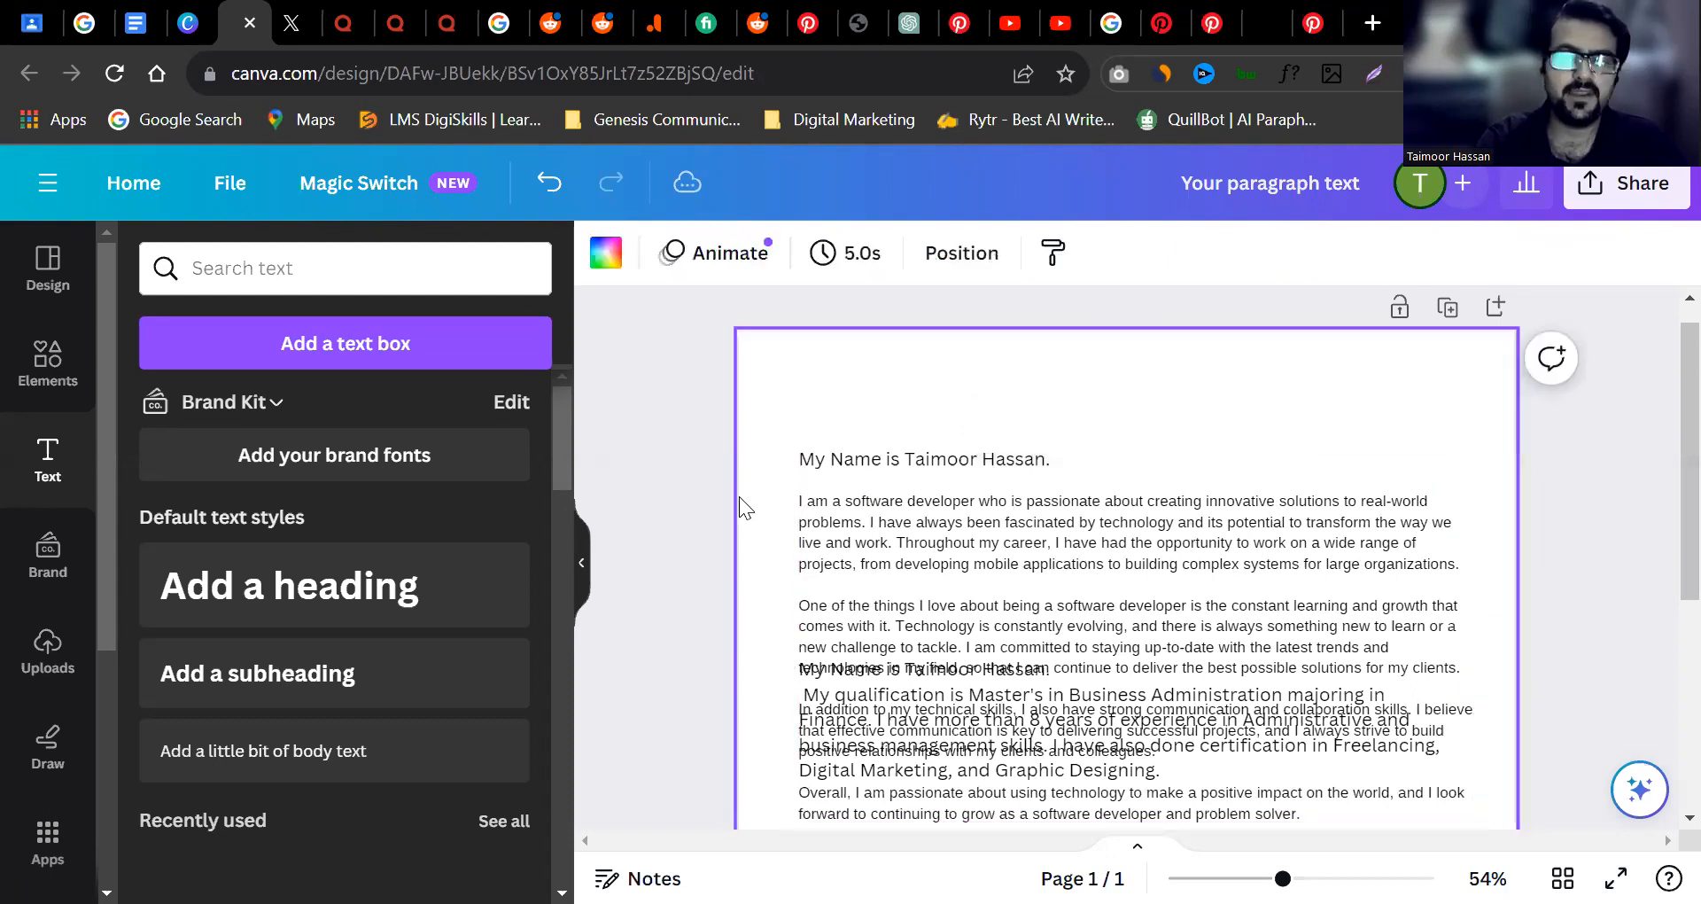
pyautogui.click(992, 549)
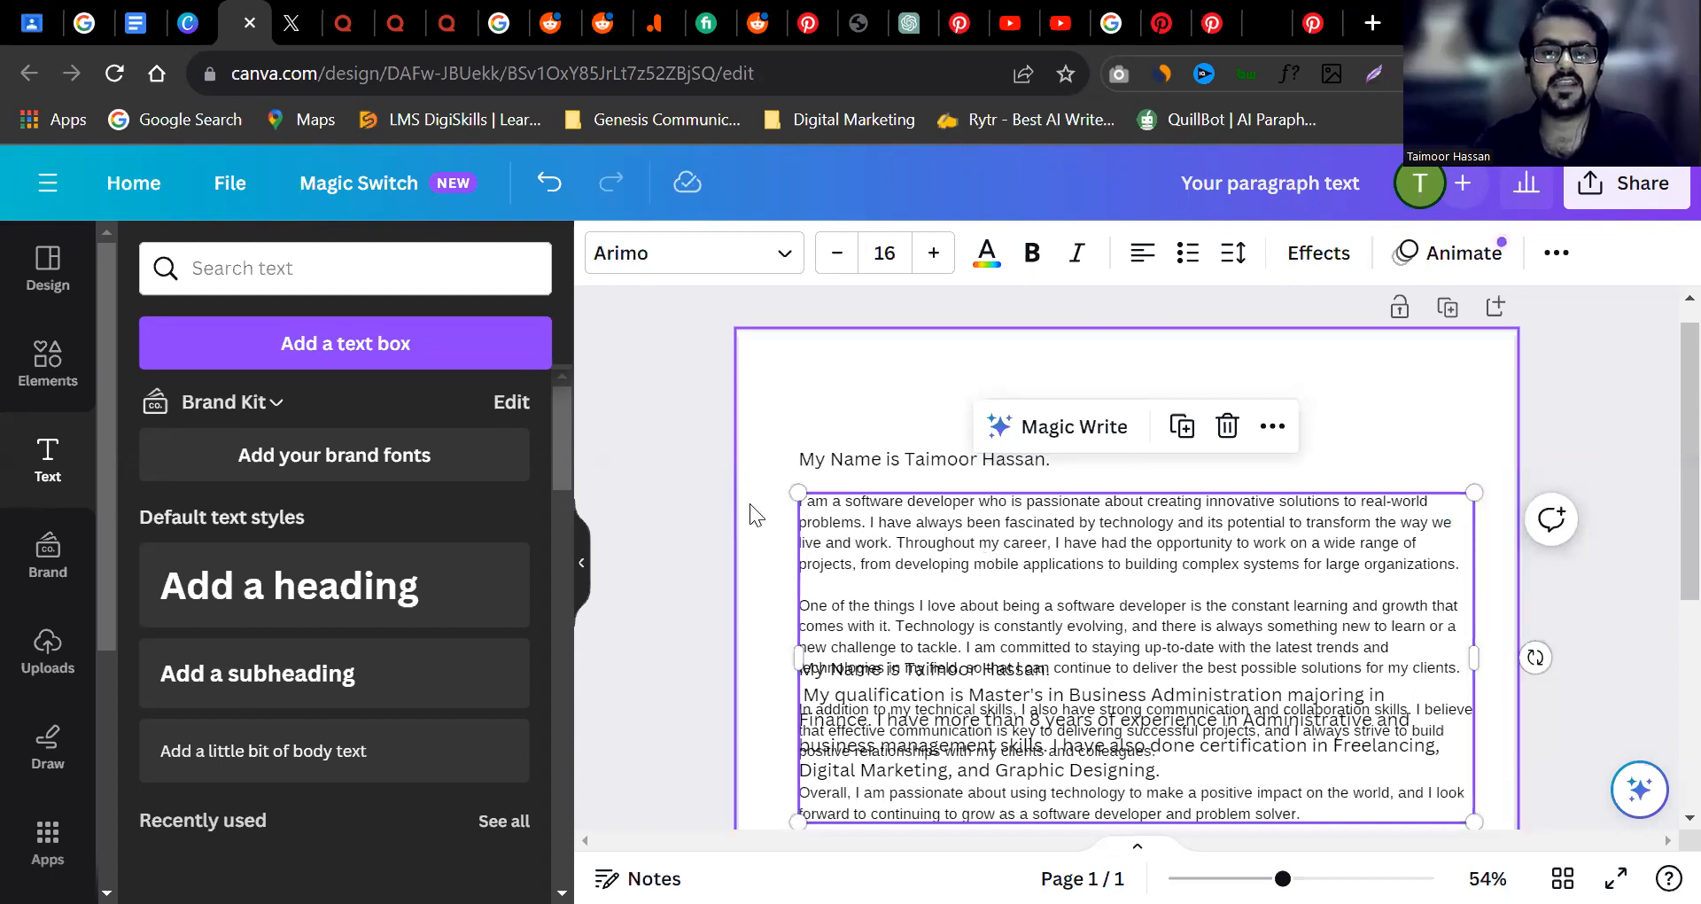
pyautogui.press('Delete')
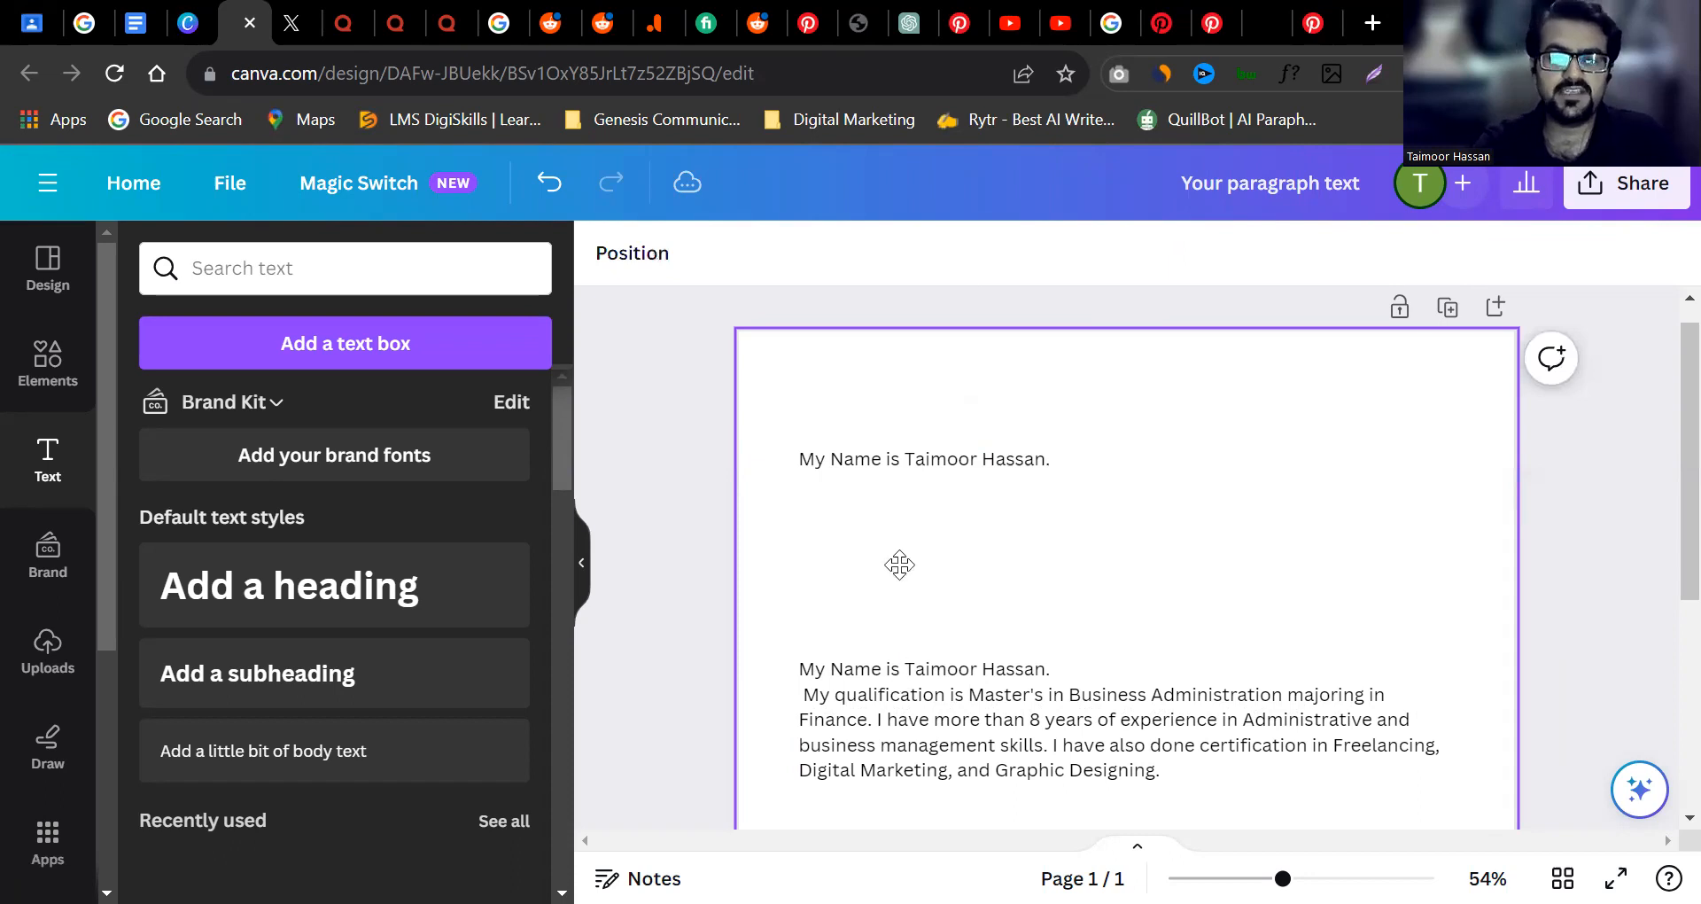
# Move the lower profile text box up, closer to the name line.
pyautogui.moveTo(895, 666); pyautogui.dragTo(895, 539)
pyautogui.click(880, 462)
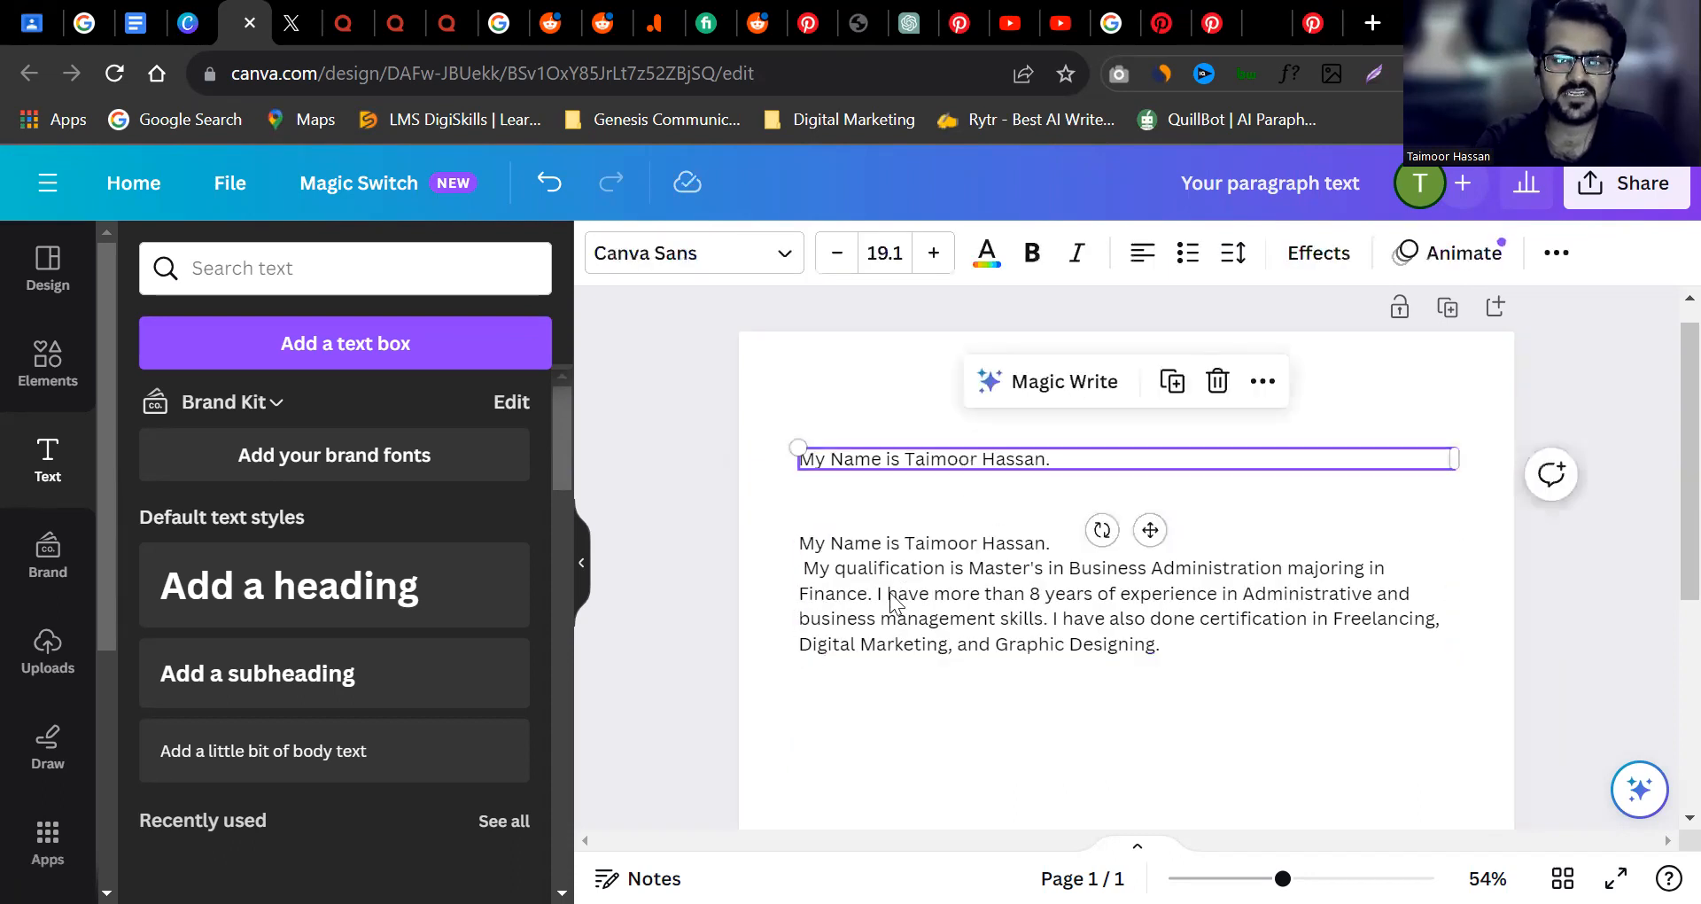
pyautogui.click(895, 603)
pyautogui.click(882, 505)
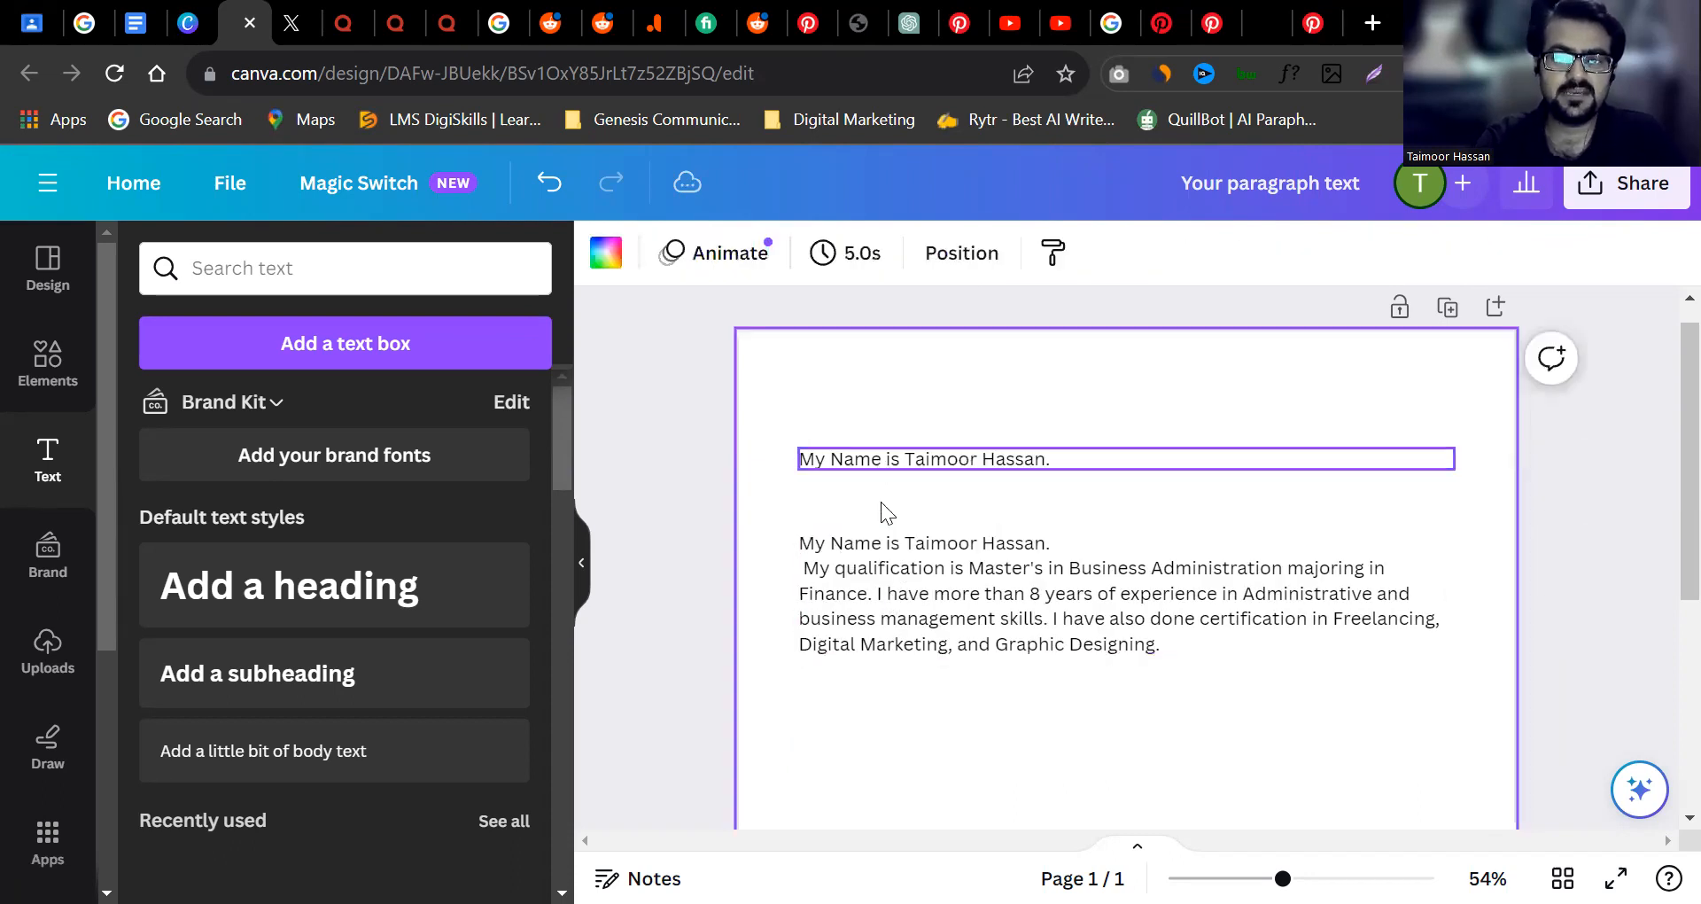
# Extend the lower profile text with Magic Write's Continue writing option.
pyautogui.click(883, 567)
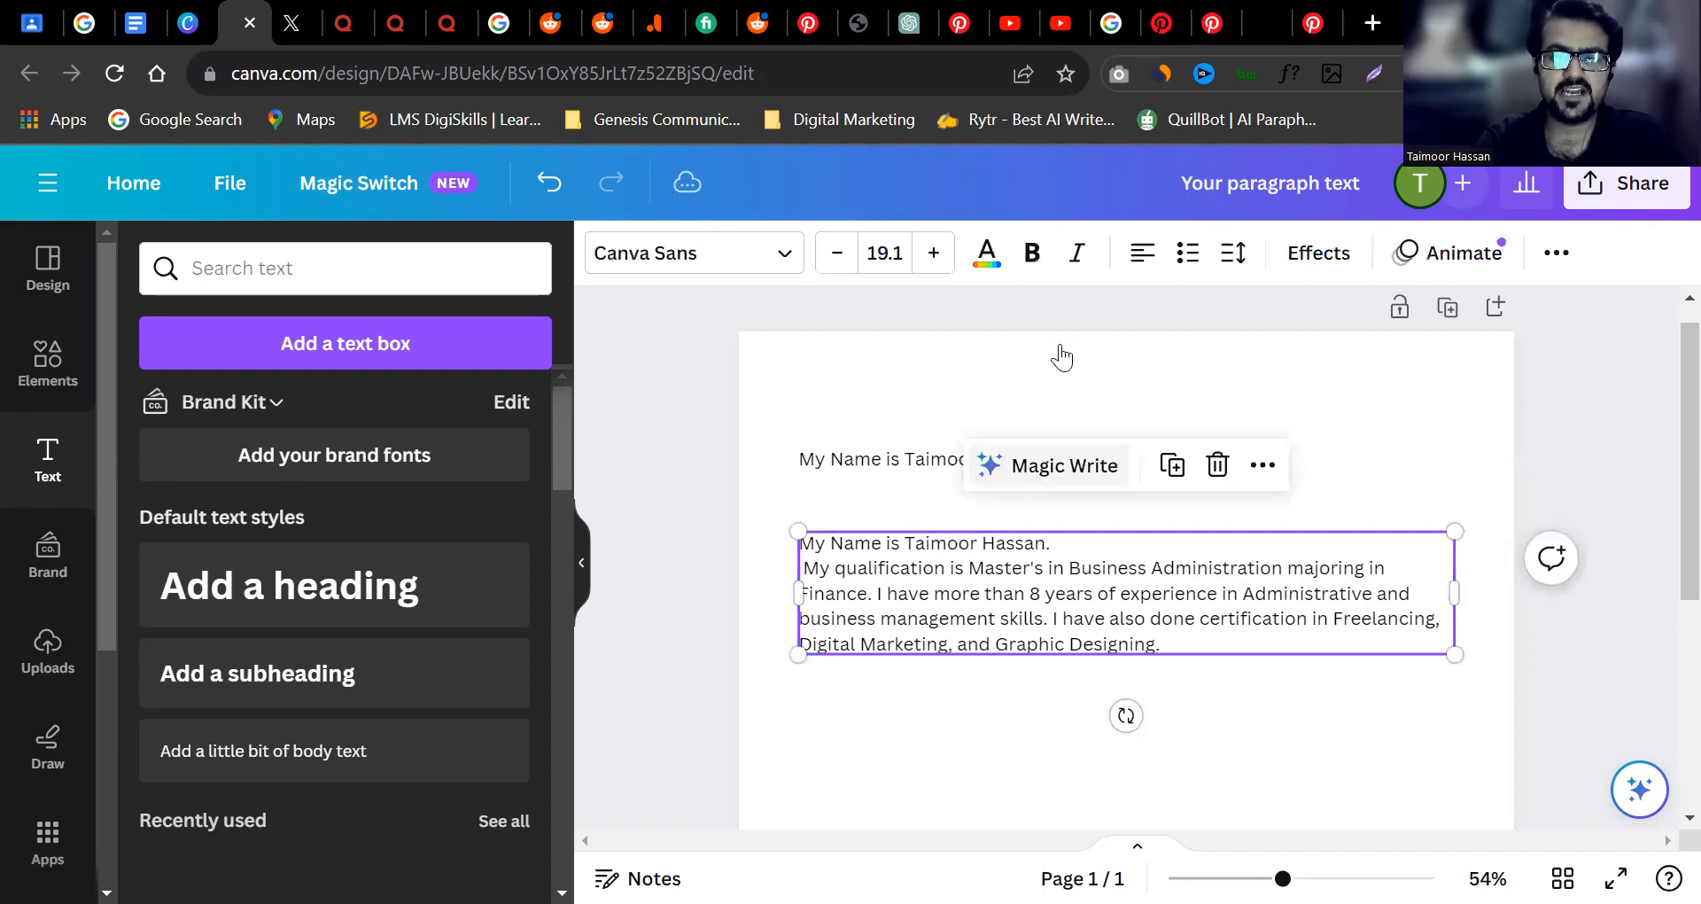
pyautogui.click(1030, 478)
pyautogui.click(1067, 346)
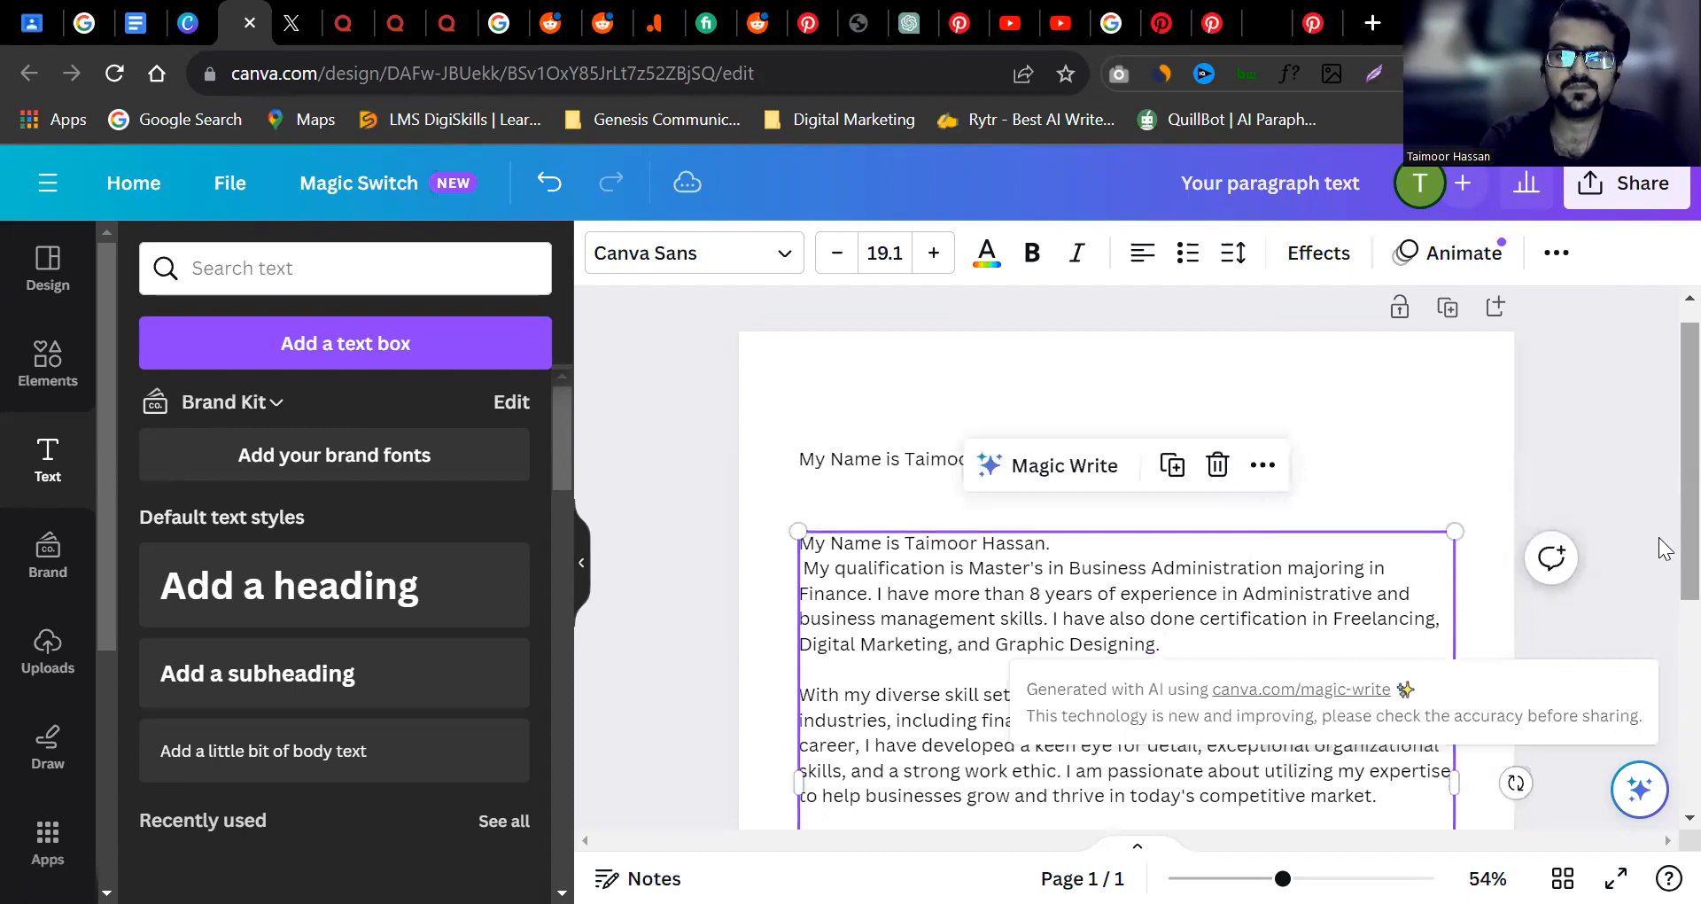
# Review the generated paragraphs and compare them with the original qualification and experience text.
pyautogui.scroll(-1, 811, 563)
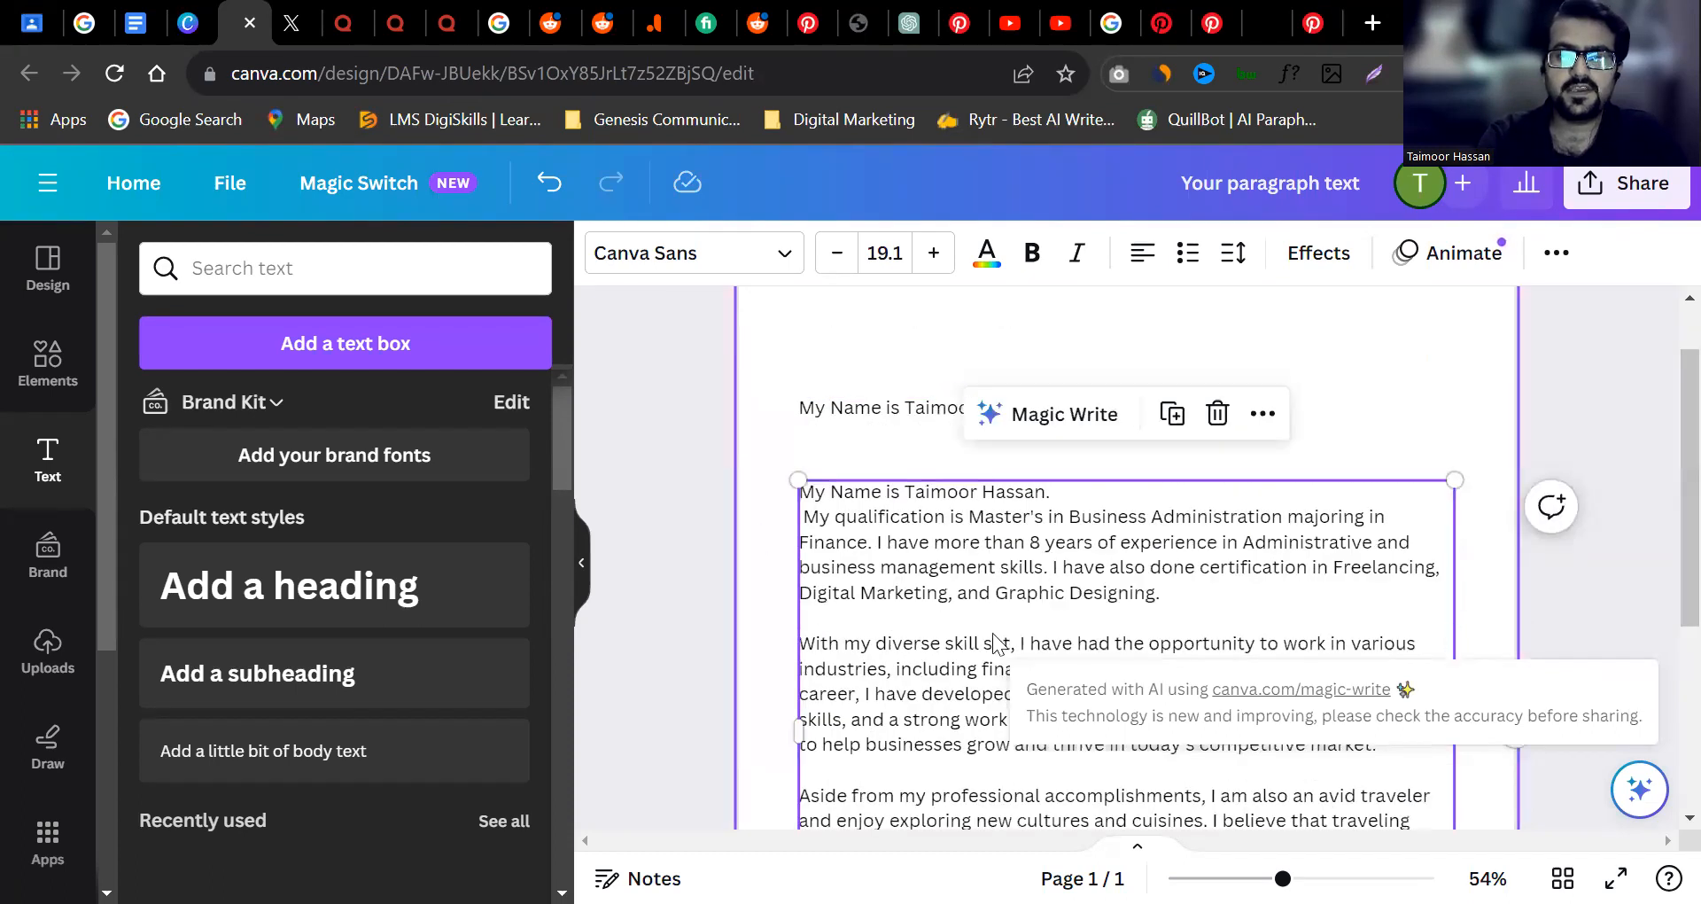
pyautogui.scroll(-2, 1660, 596)
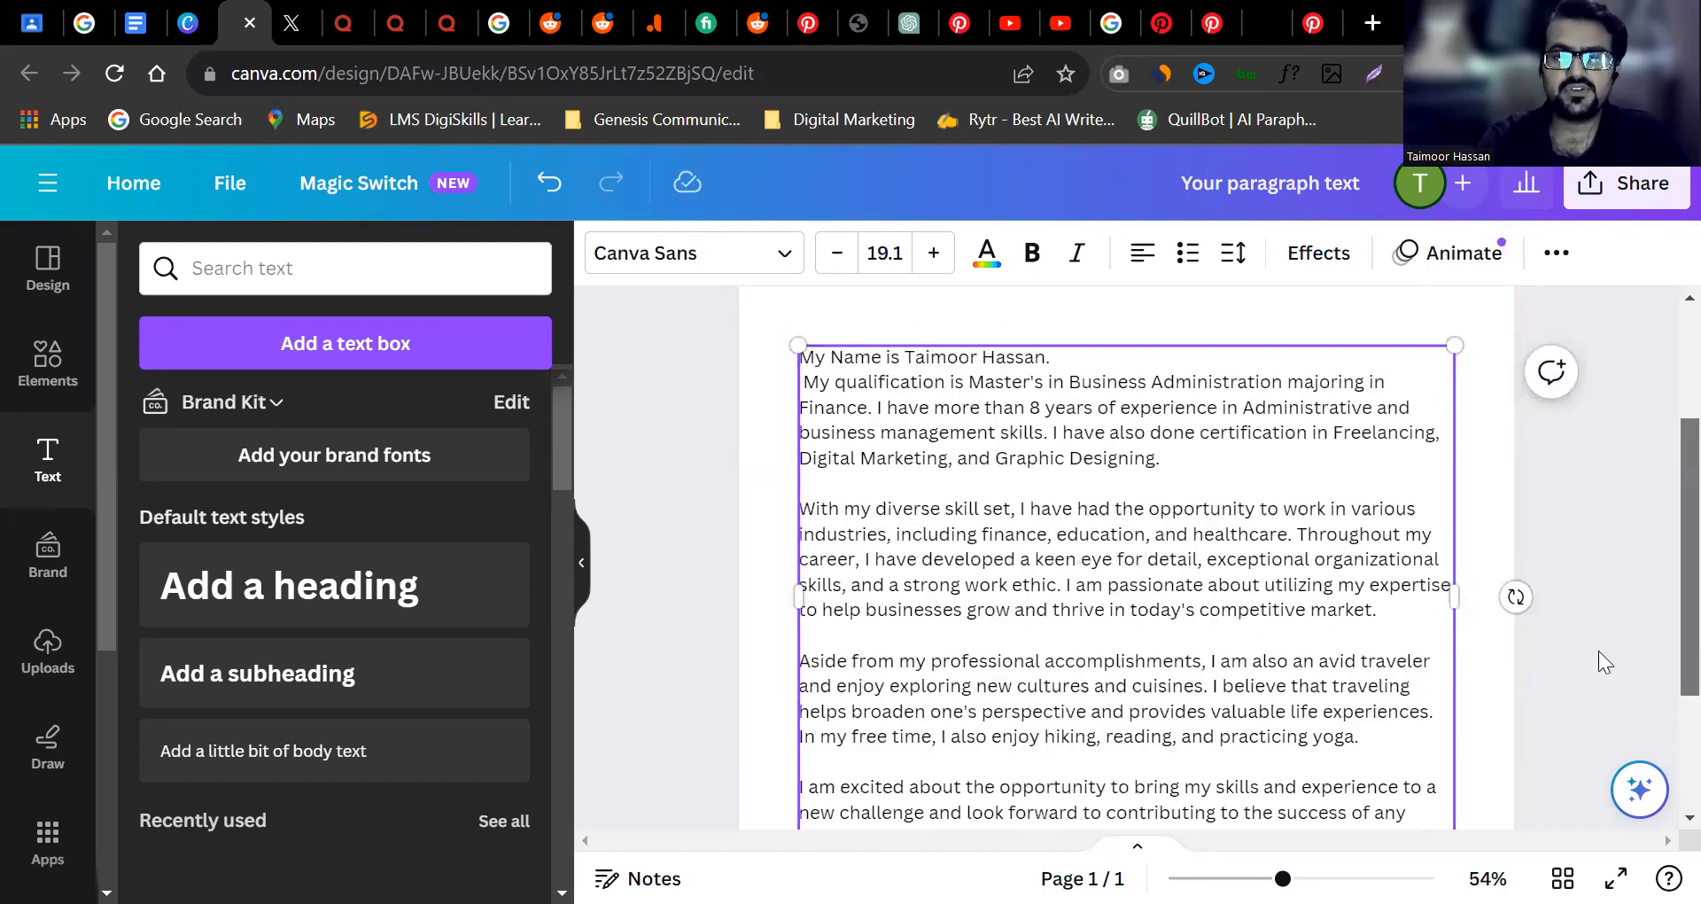
pyautogui.scroll(-1, 1598, 652)
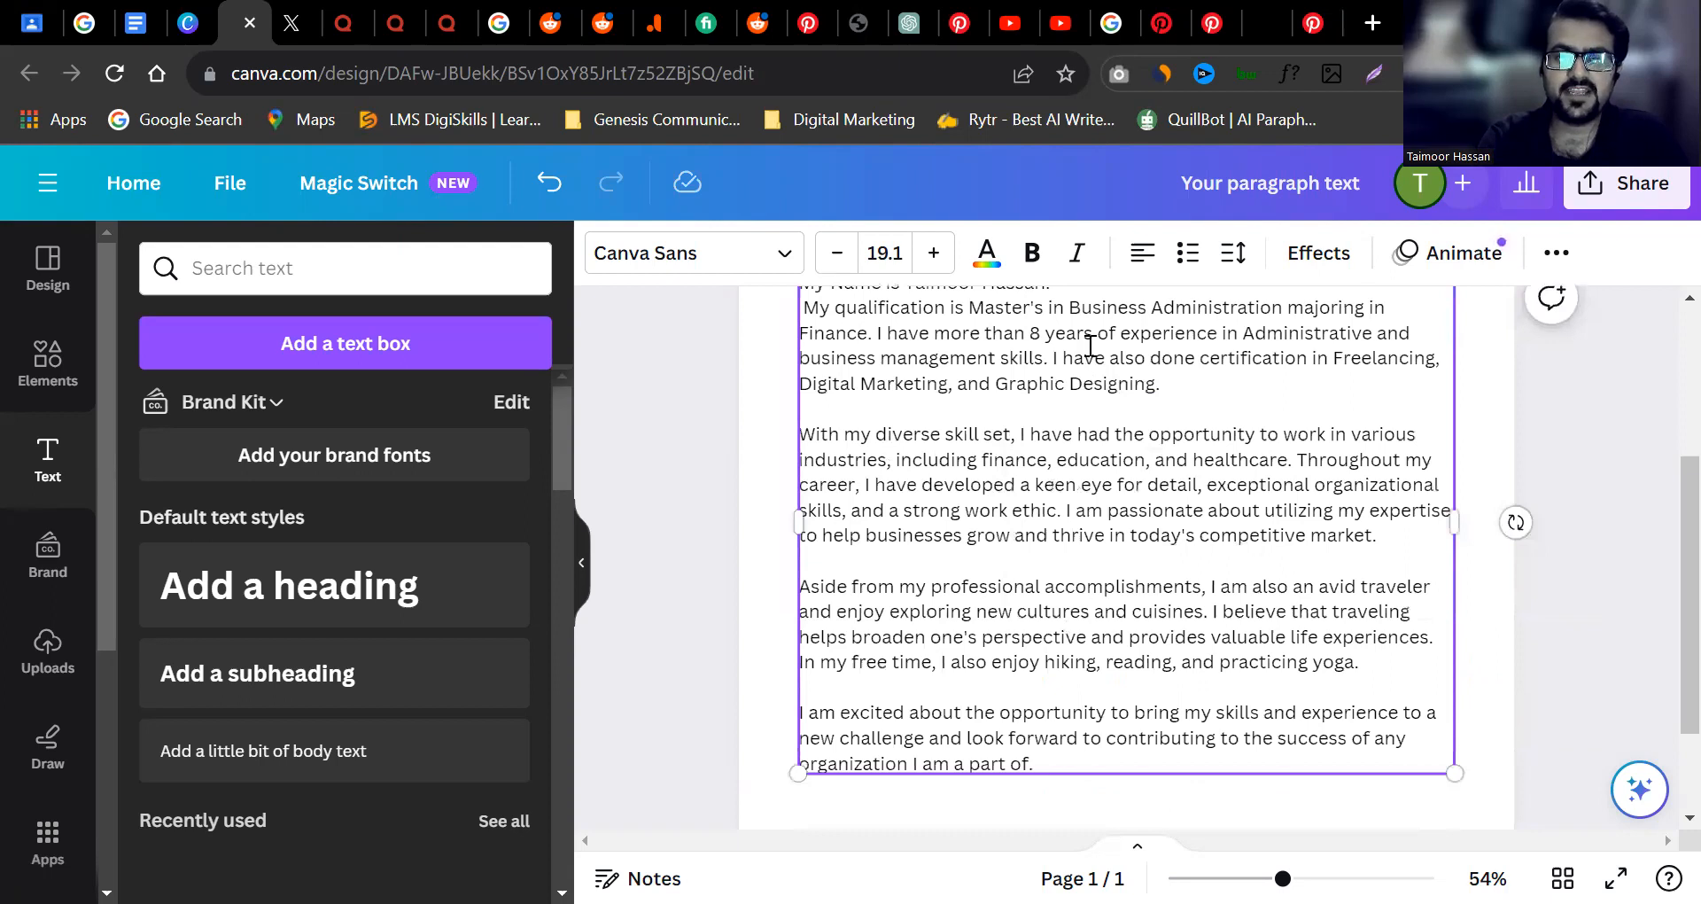
pyautogui.scroll(-2, 1090, 345)
pyautogui.tripleClick(846, 329)
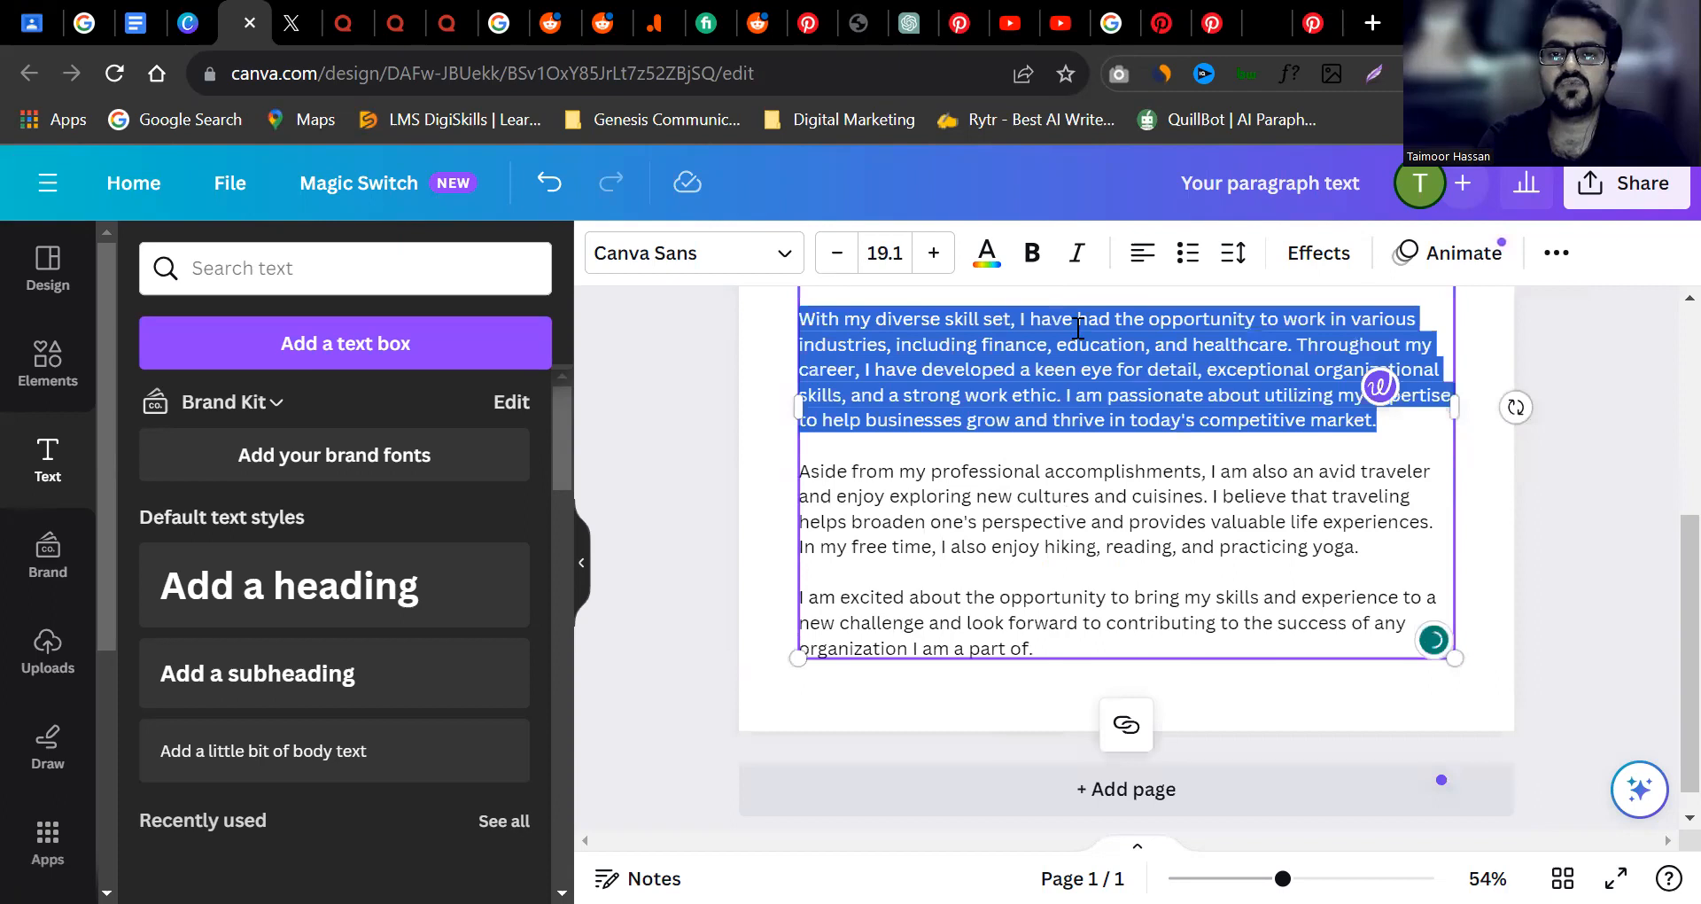
pyautogui.tripleClick(969, 470)
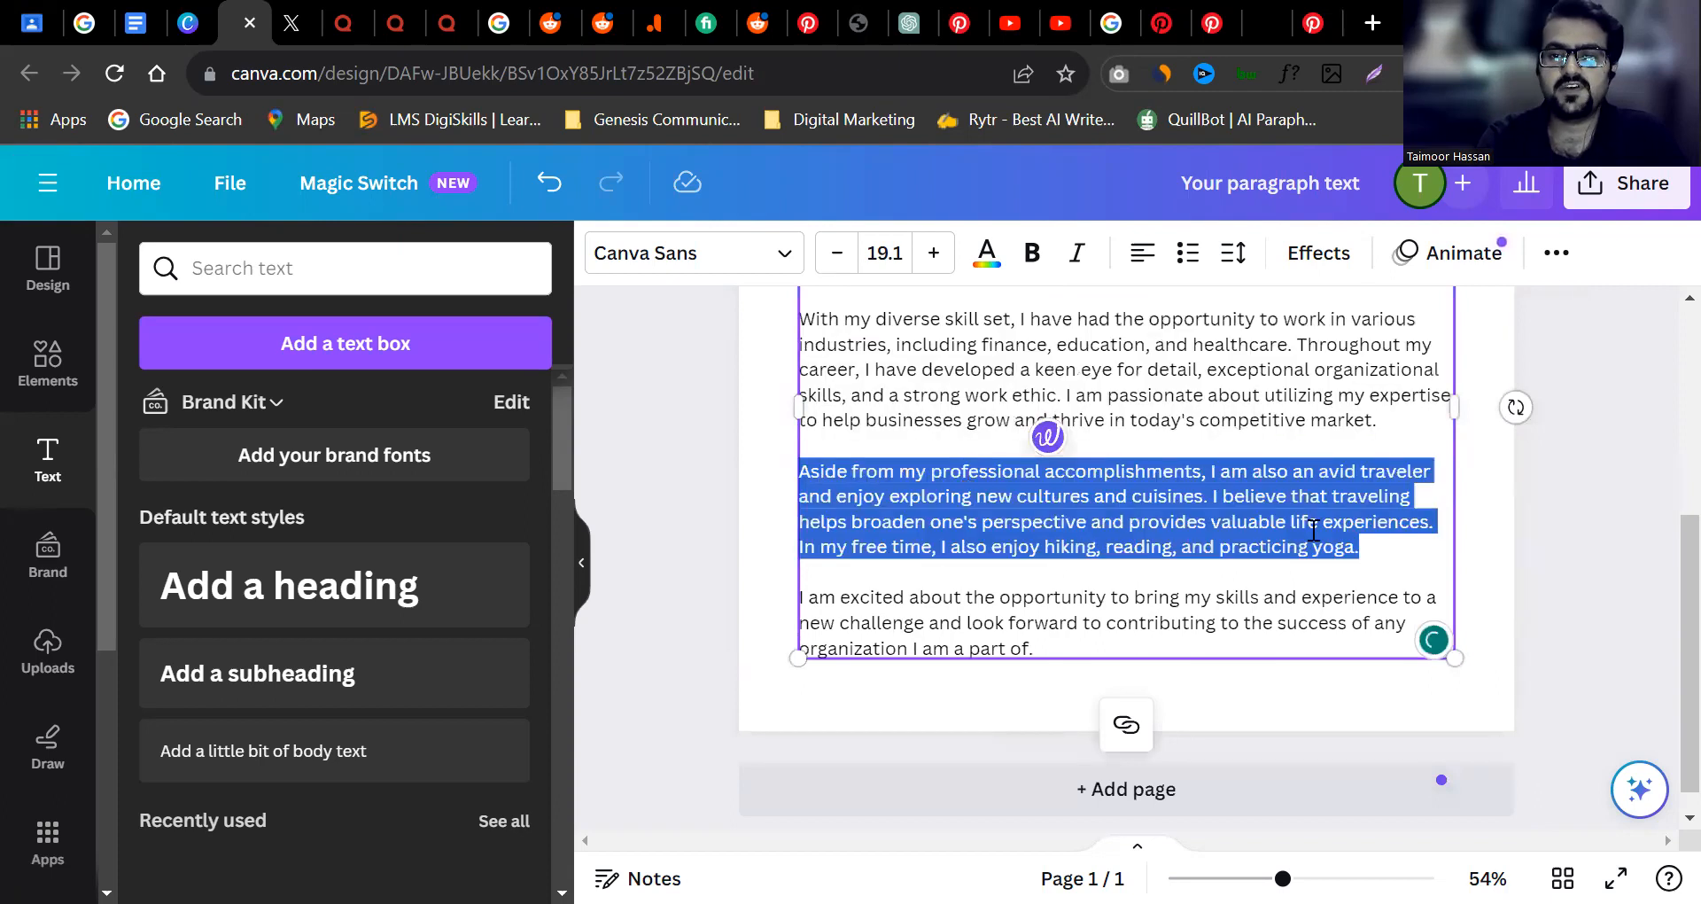
pyautogui.tripleClick(1070, 606)
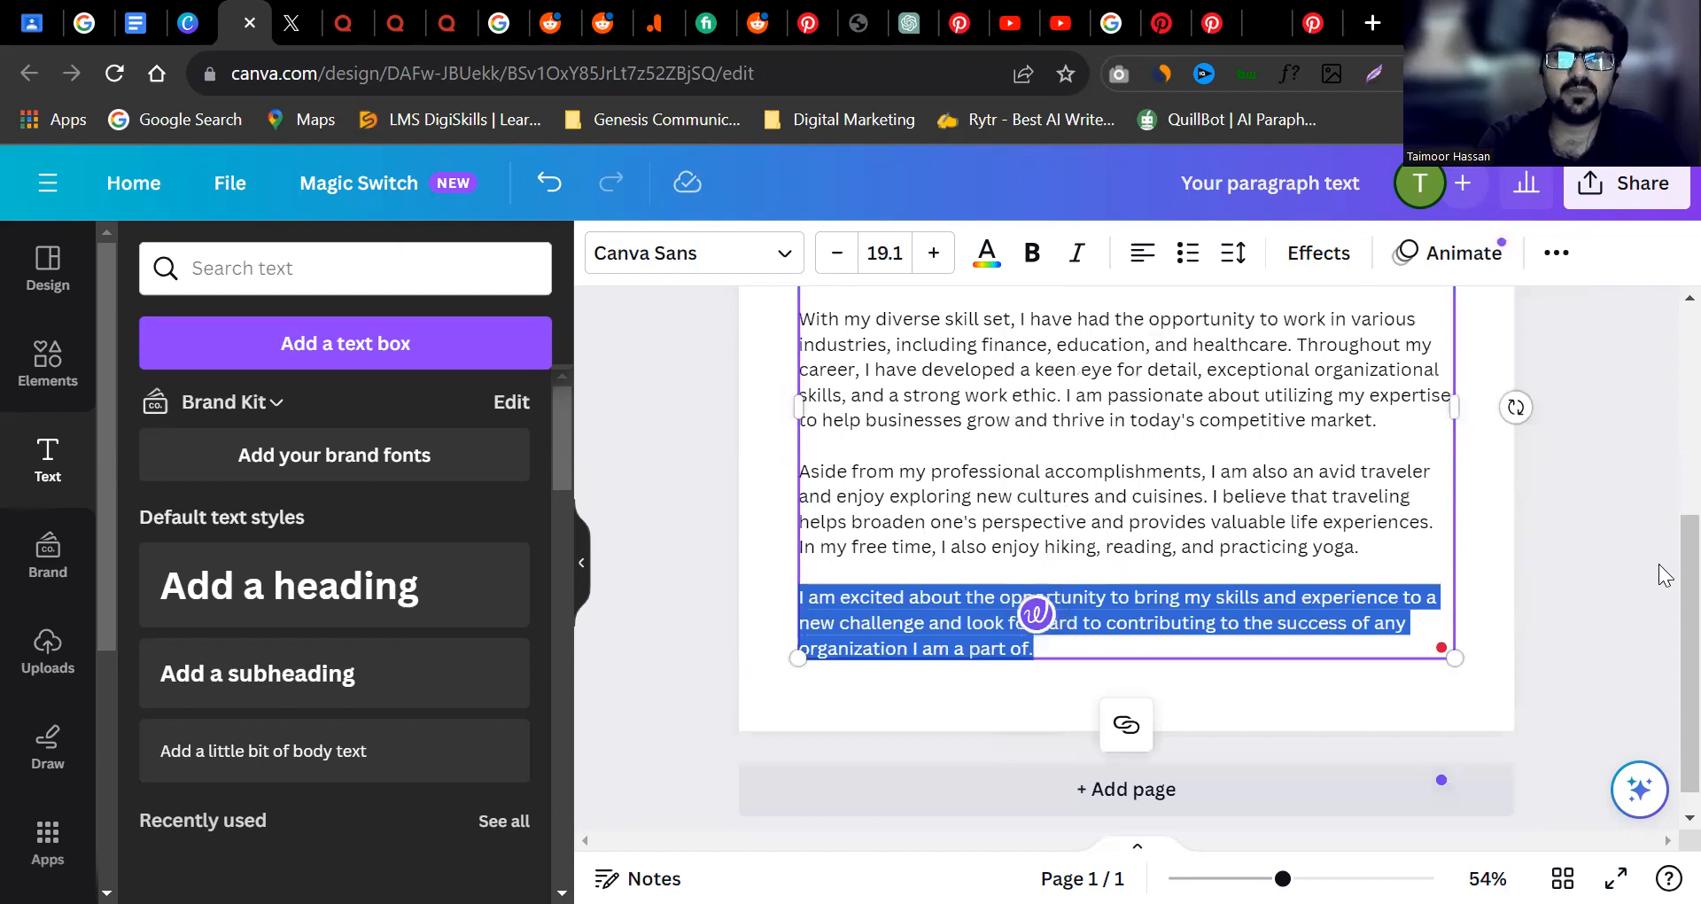
pyautogui.scroll(2, 1096, 378)
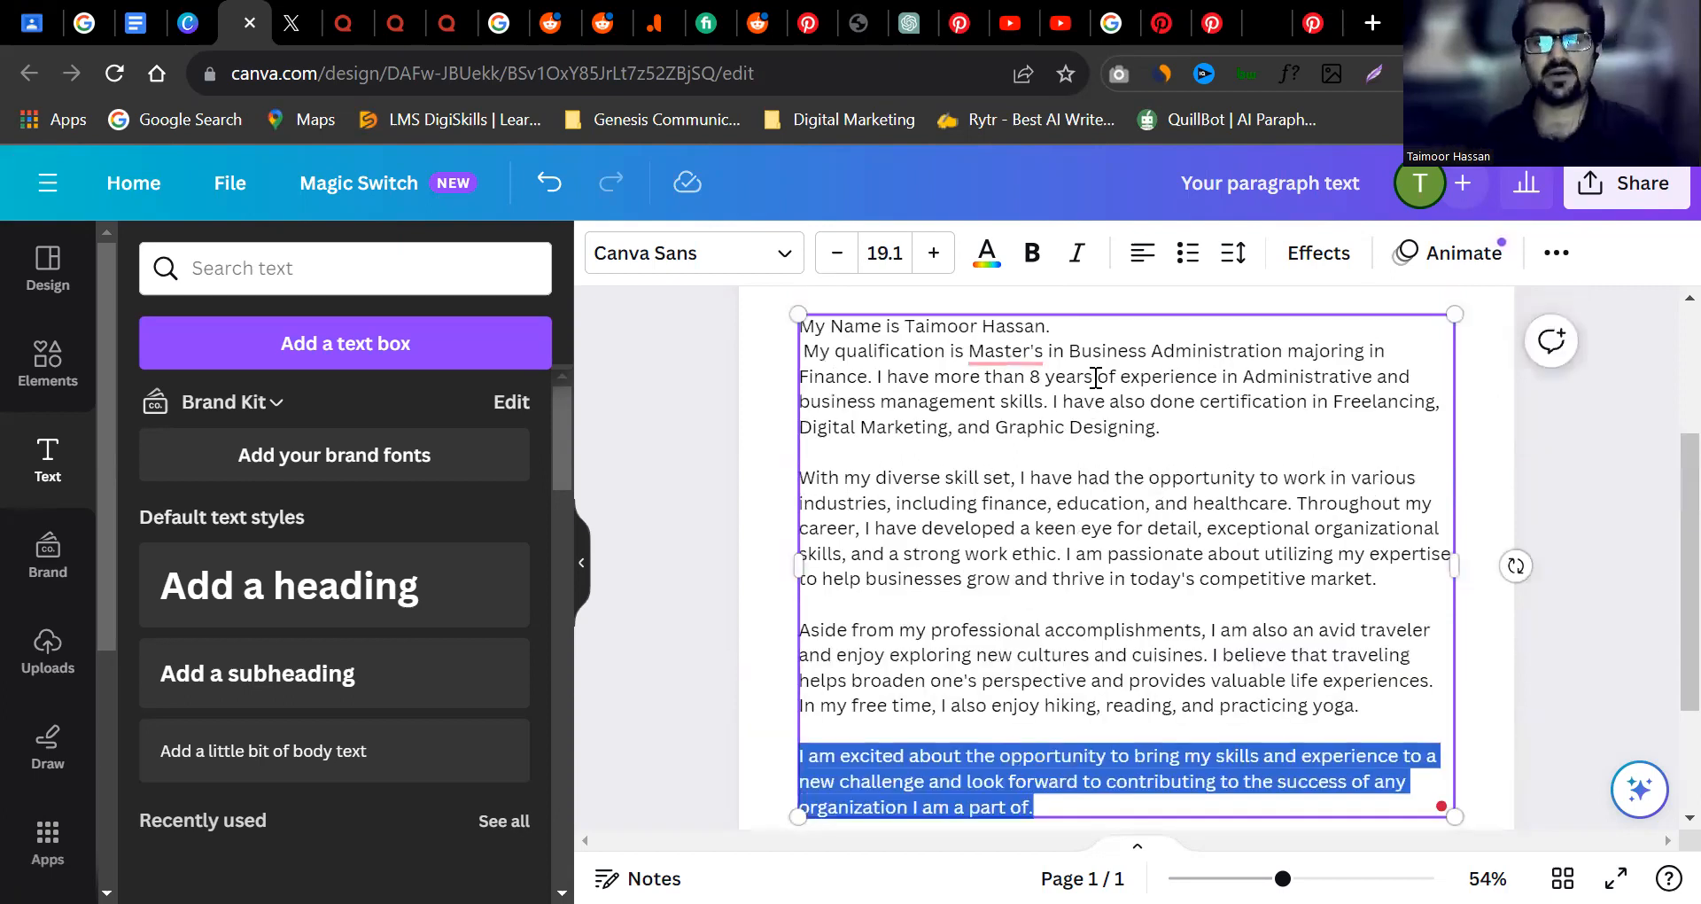
pyautogui.tripleClick(1089, 492)
pyautogui.moveTo(1029, 376); pyautogui.dragTo(1238, 378)
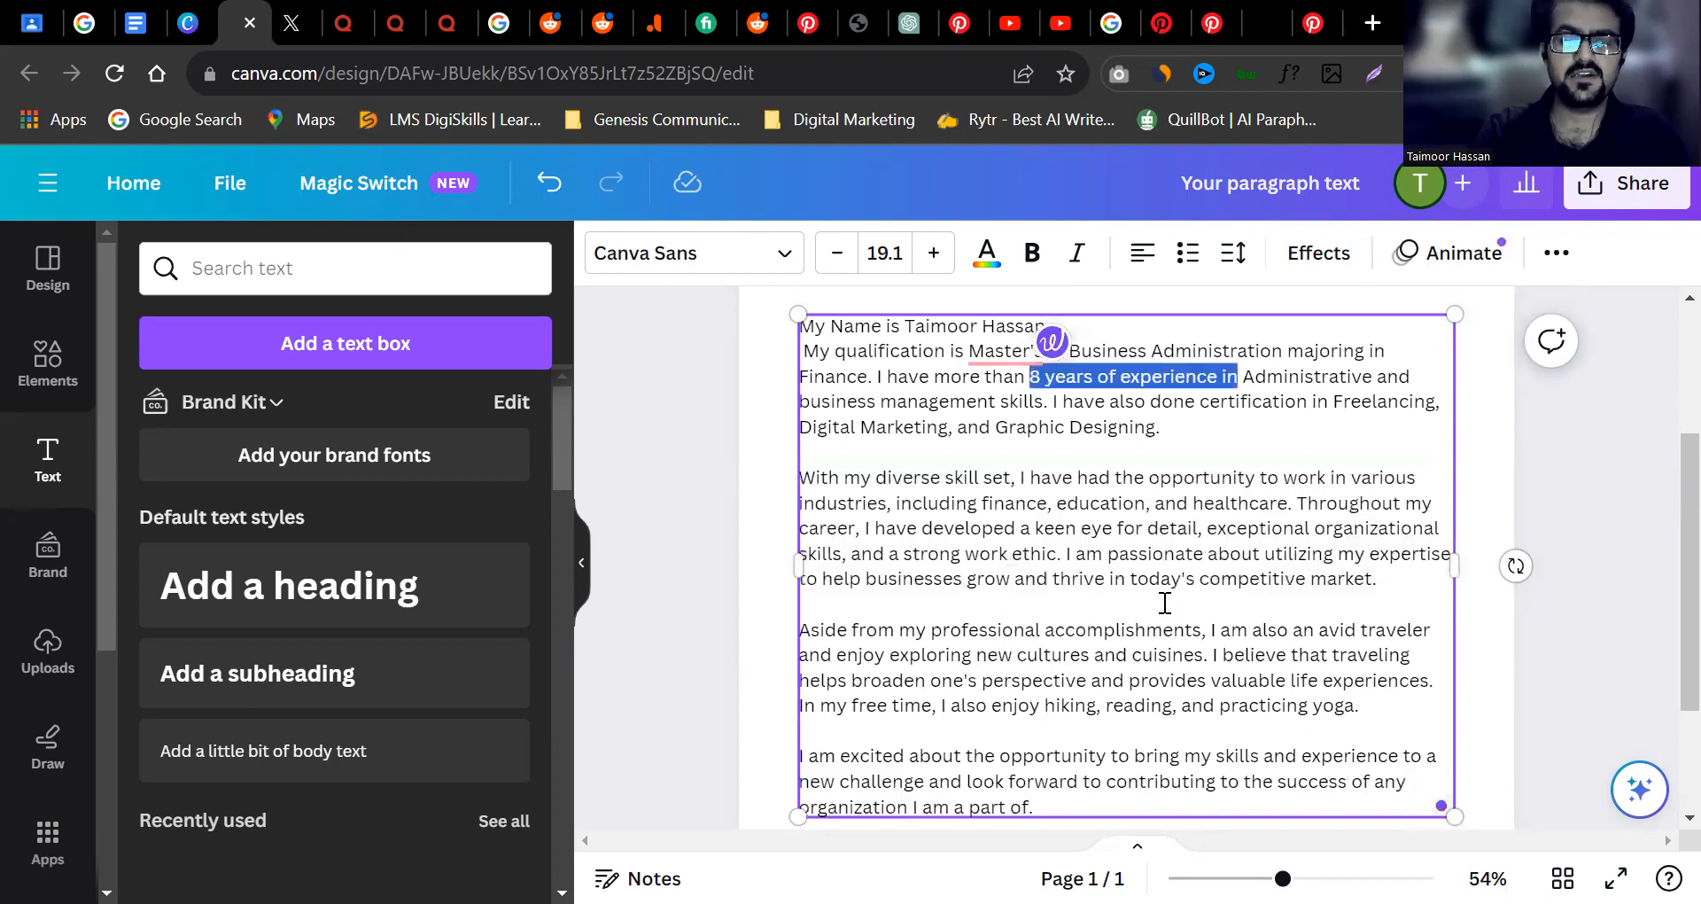
pyautogui.tripleClick(1090, 763)
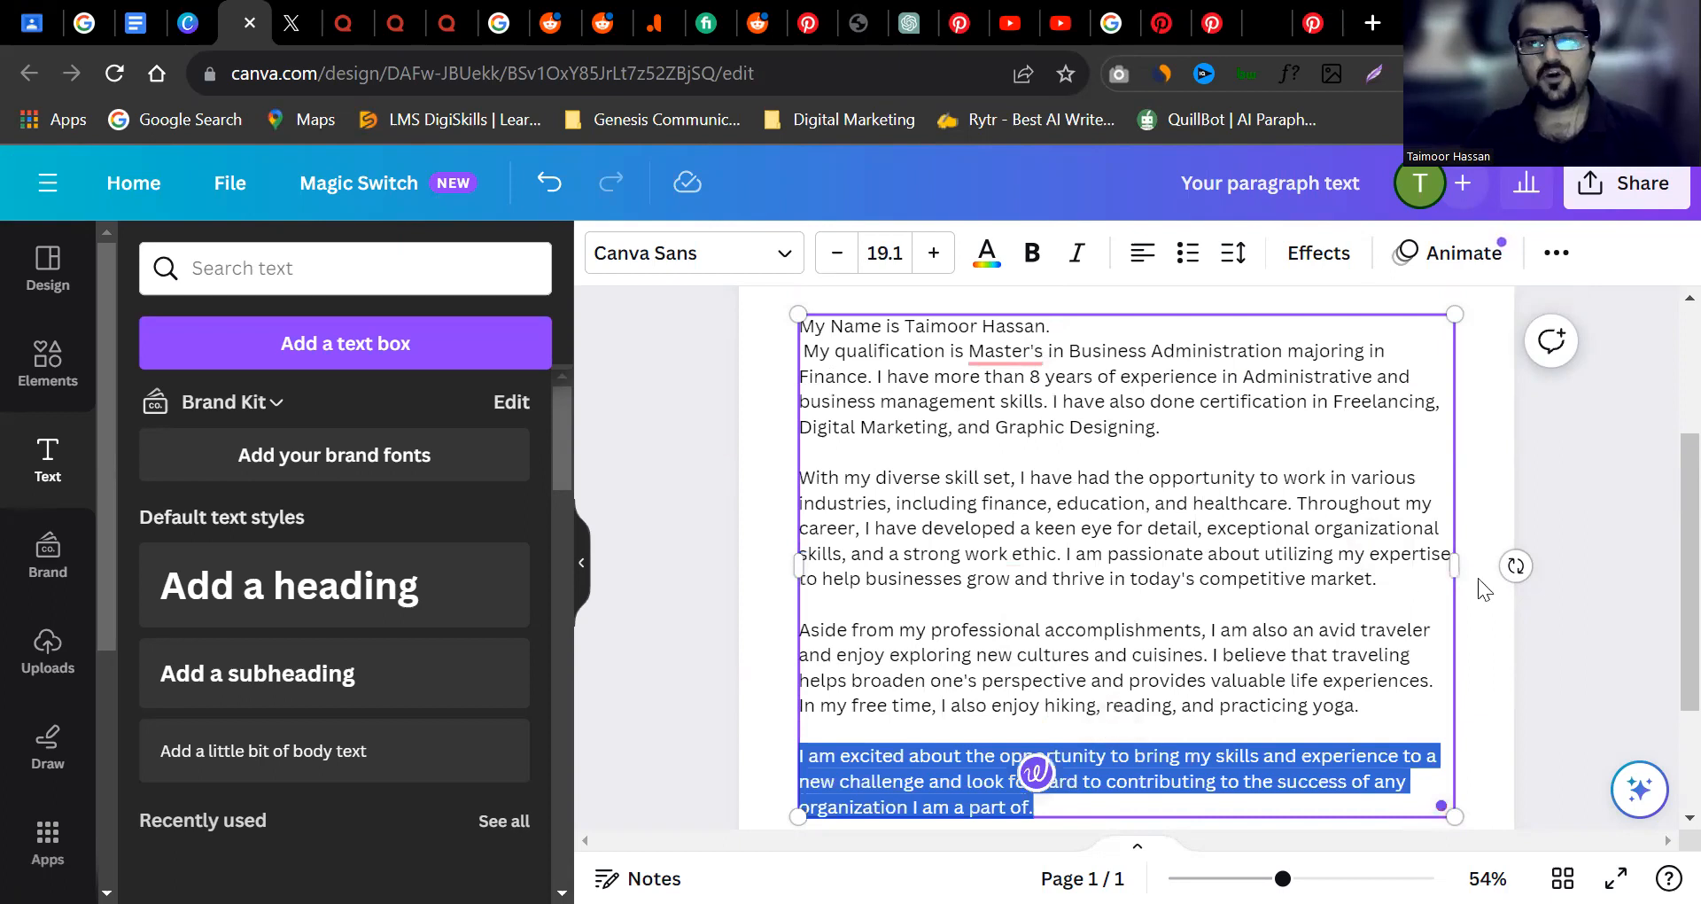
pyautogui.click(1653, 549)
pyautogui.scroll(2, 1658, 528)
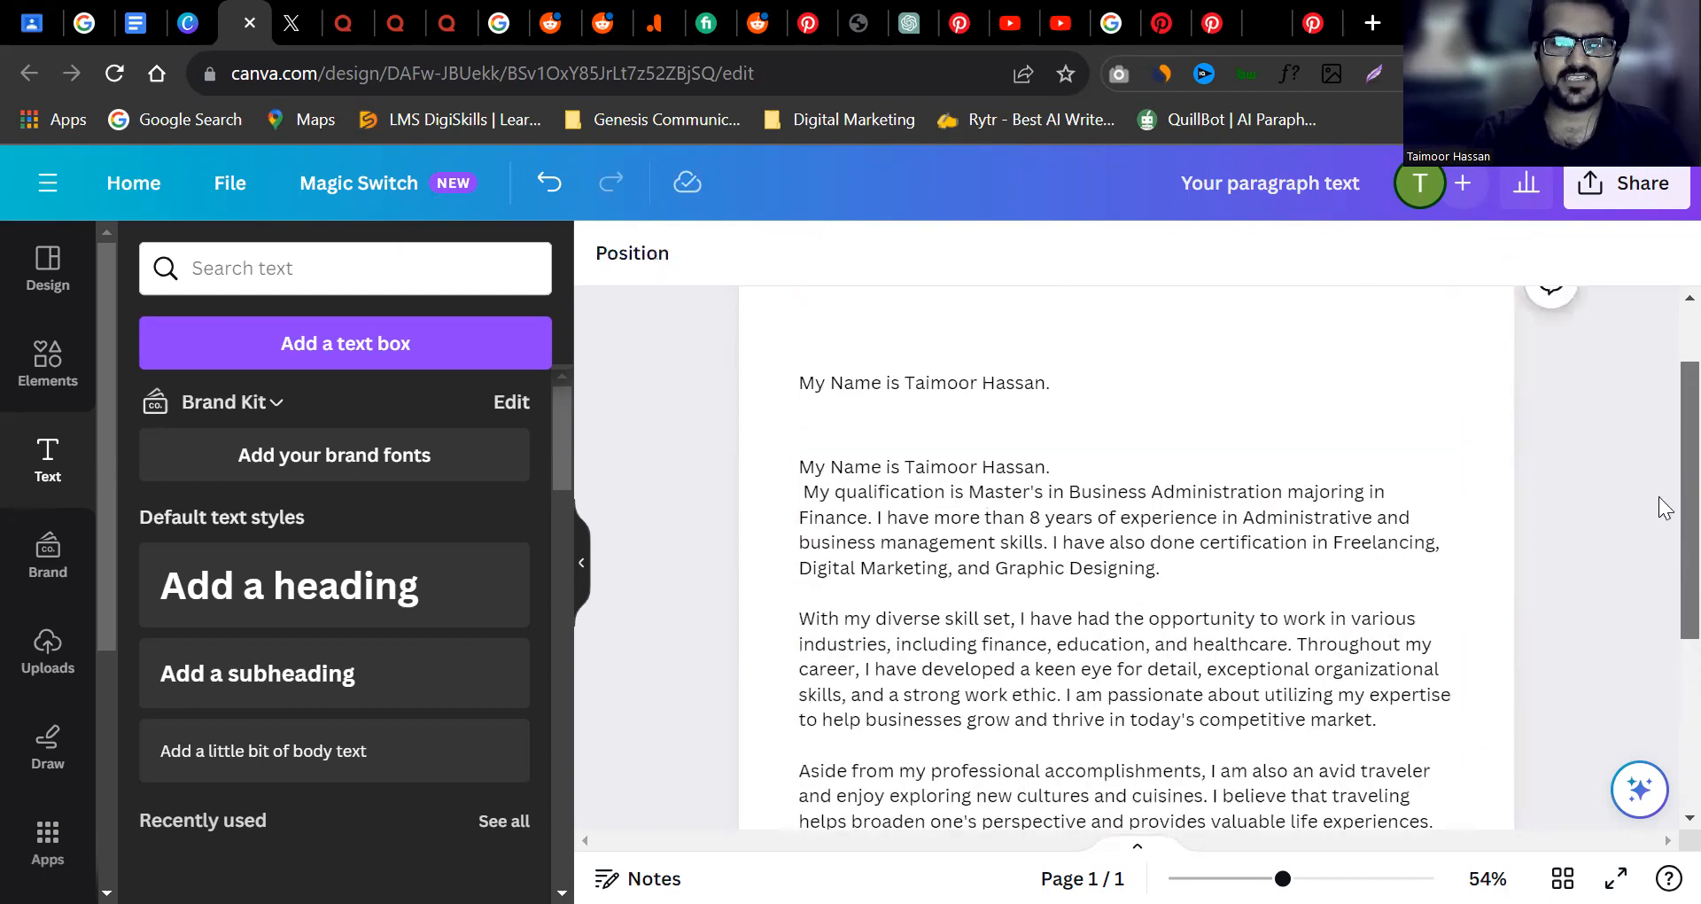
# Remove the leading space before "My qualification" in the lower profile text box.
pyautogui.click(840, 503)
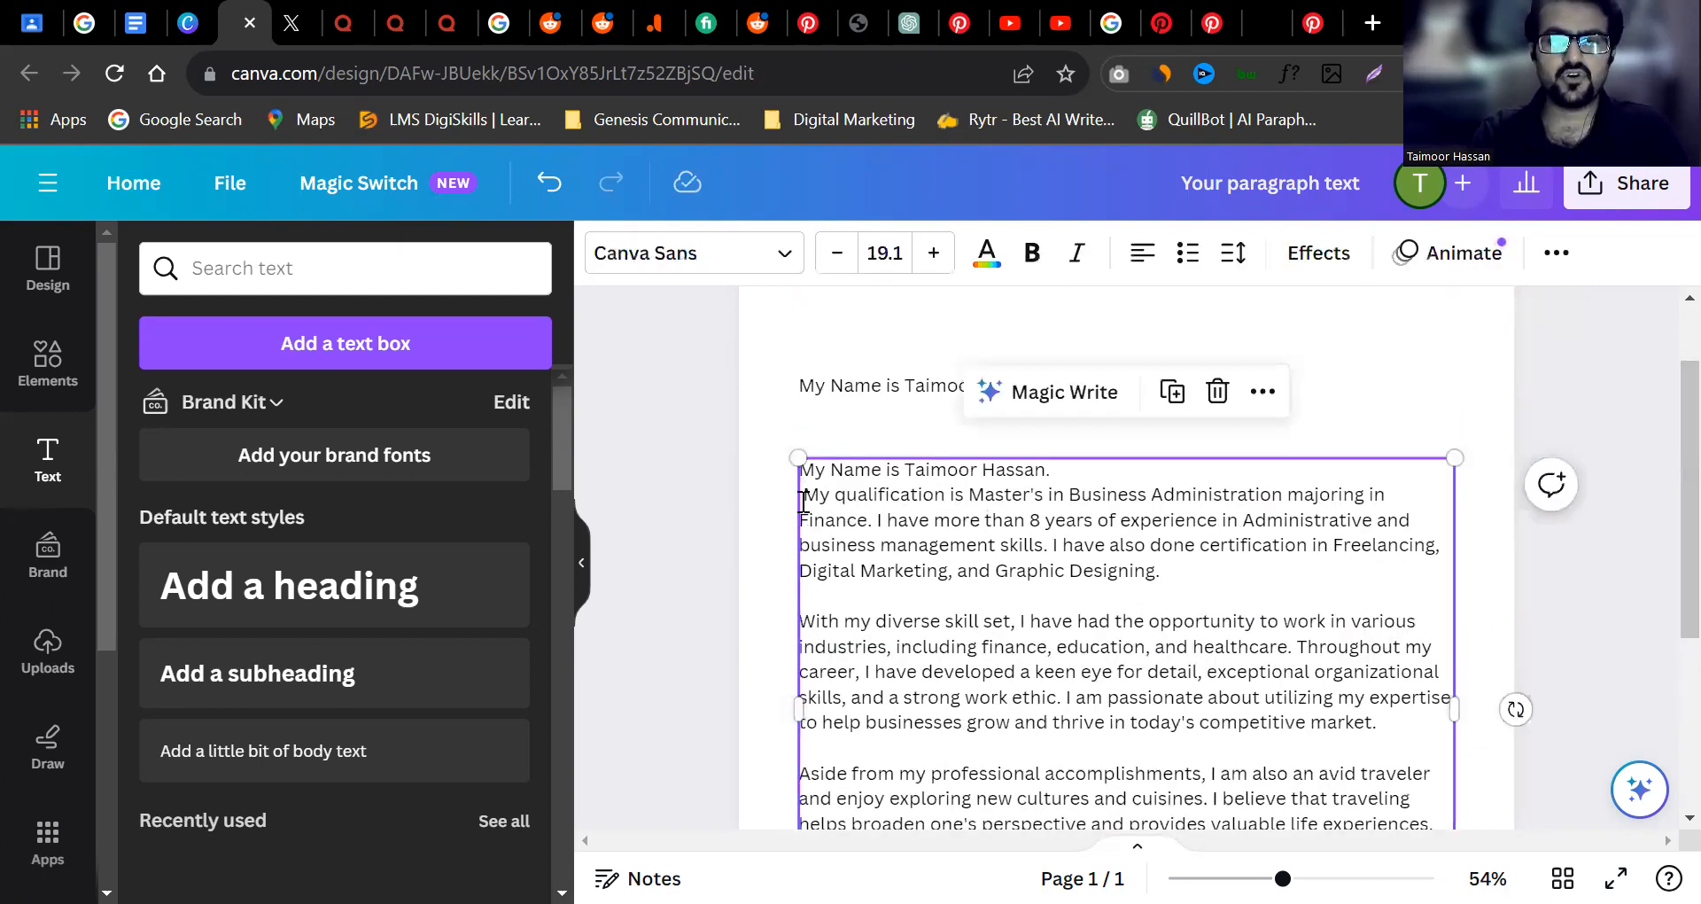
pyautogui.click(803, 501)
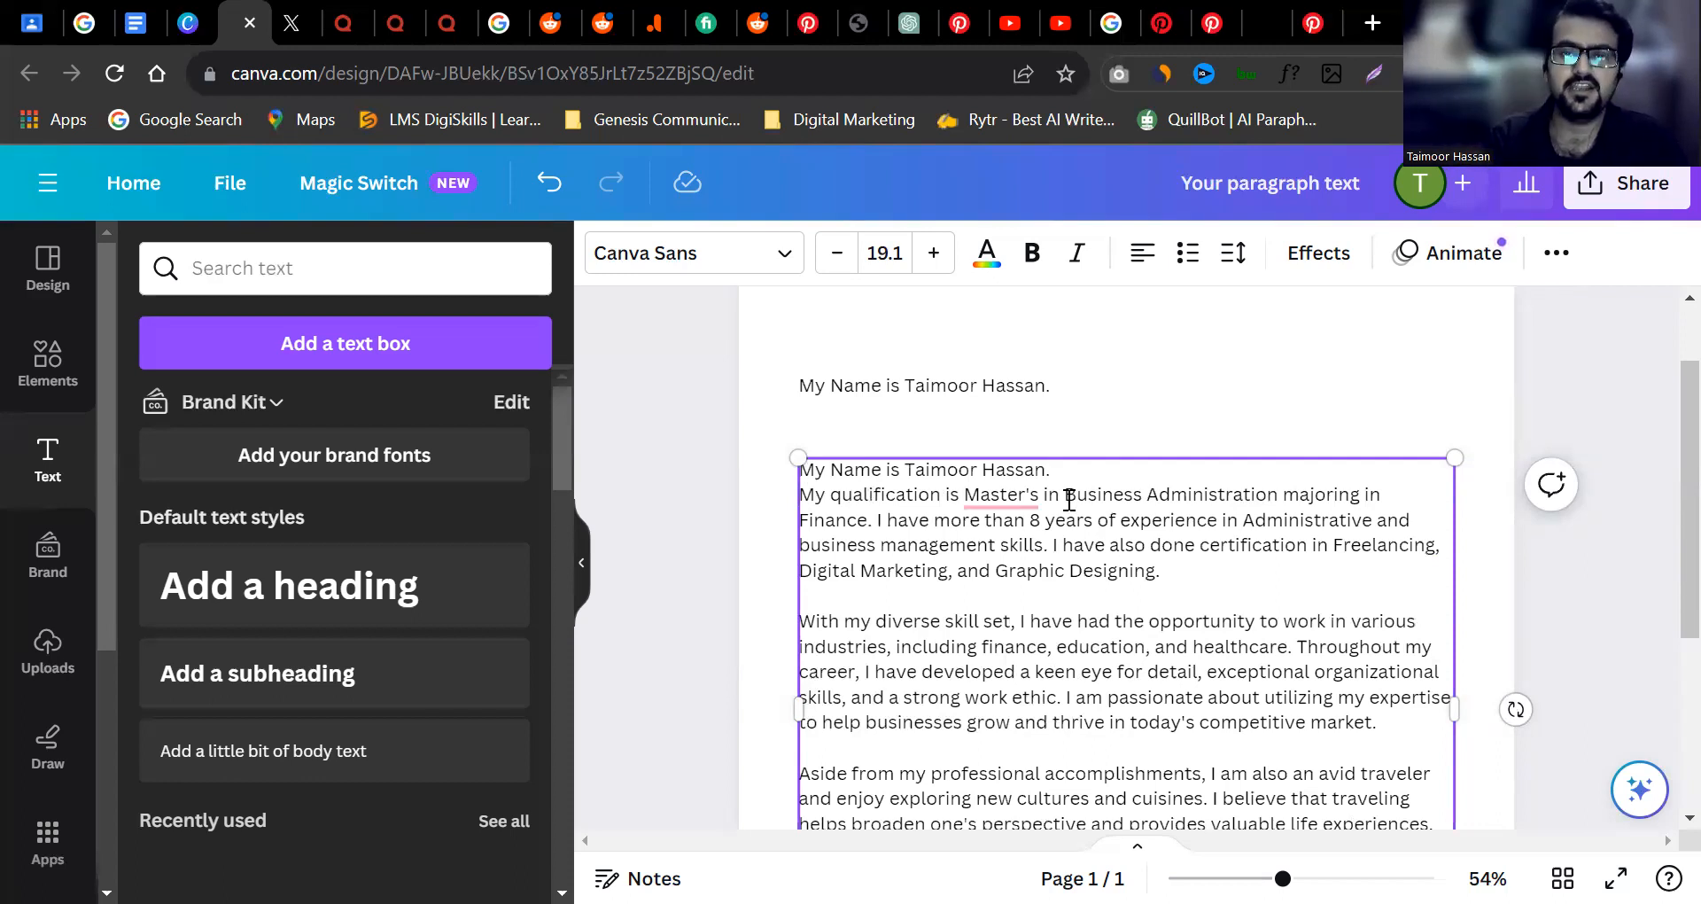
pyautogui.click(1105, 423)
pyautogui.click(998, 488)
pyautogui.click(1248, 315)
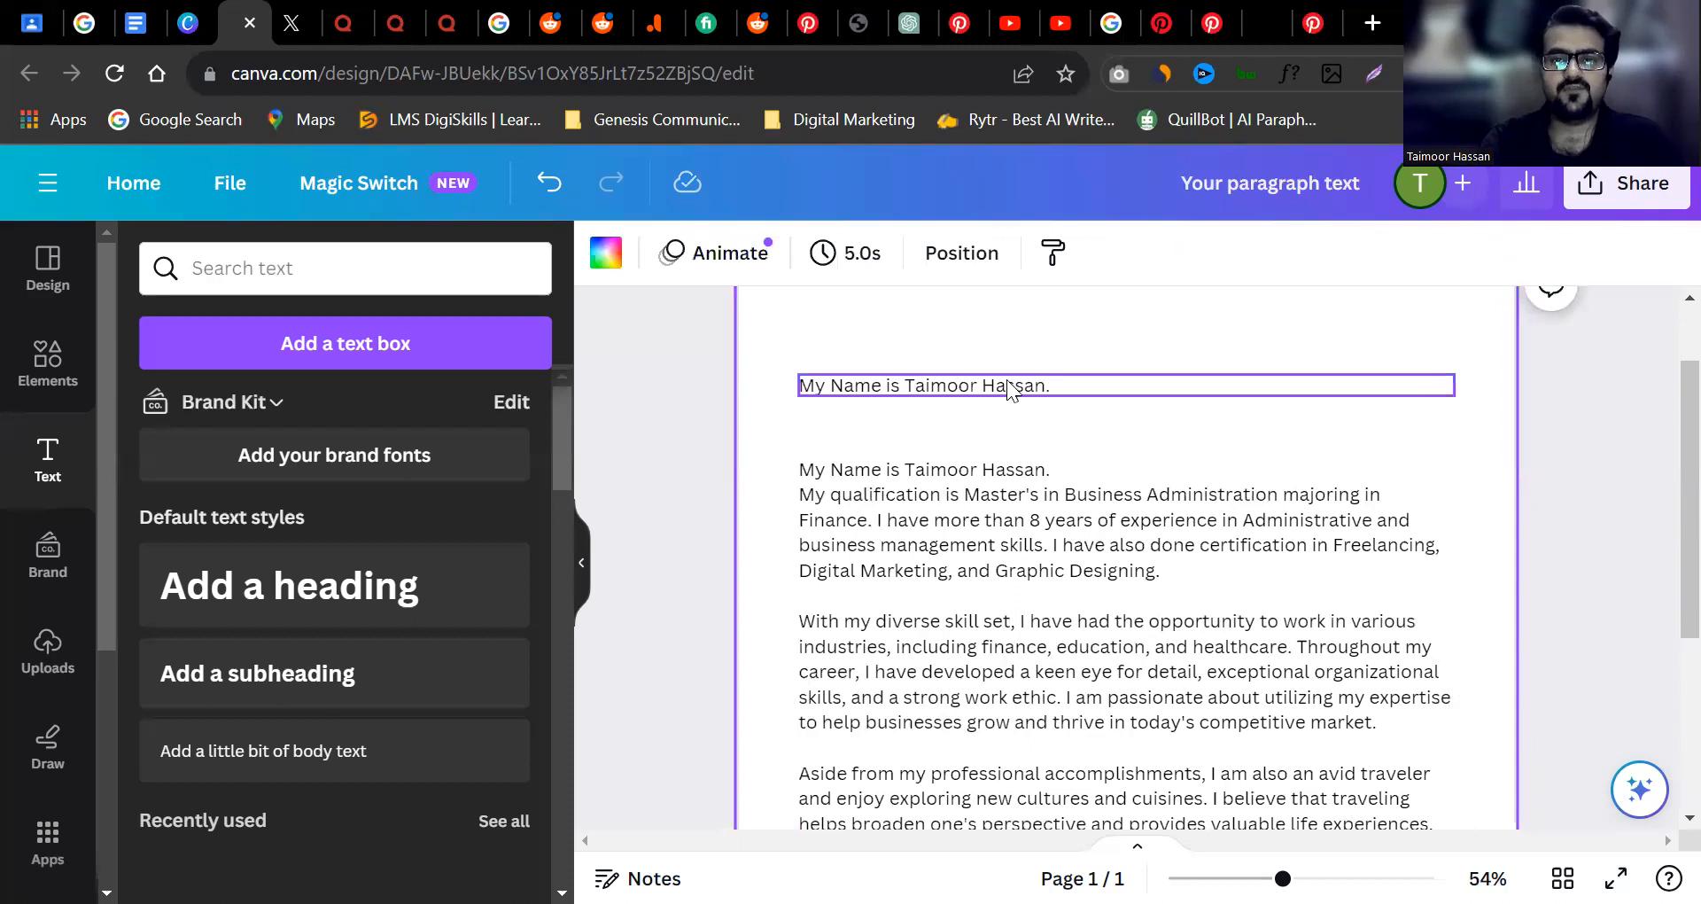
pyautogui.scroll(2, 871, 468)
pyautogui.click(880, 573)
pyautogui.click(1049, 490)
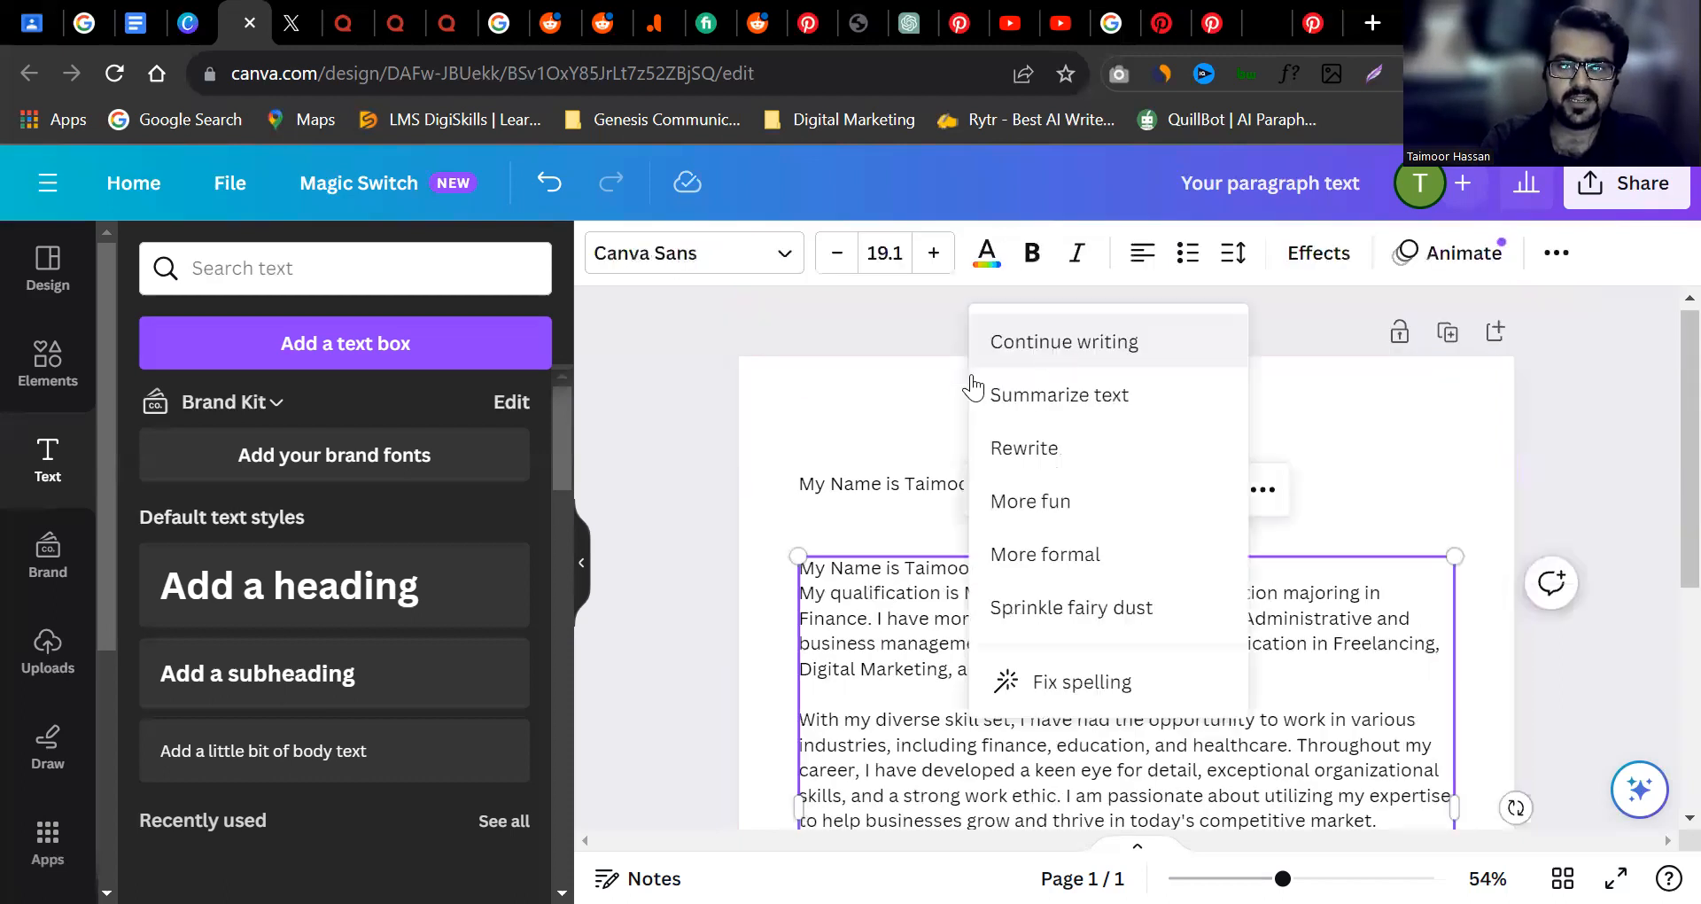
# Reword the upper name line with Magic Write's Rewrite option and generate further variations until it opens with "Hello".
pyautogui.click(883, 482)
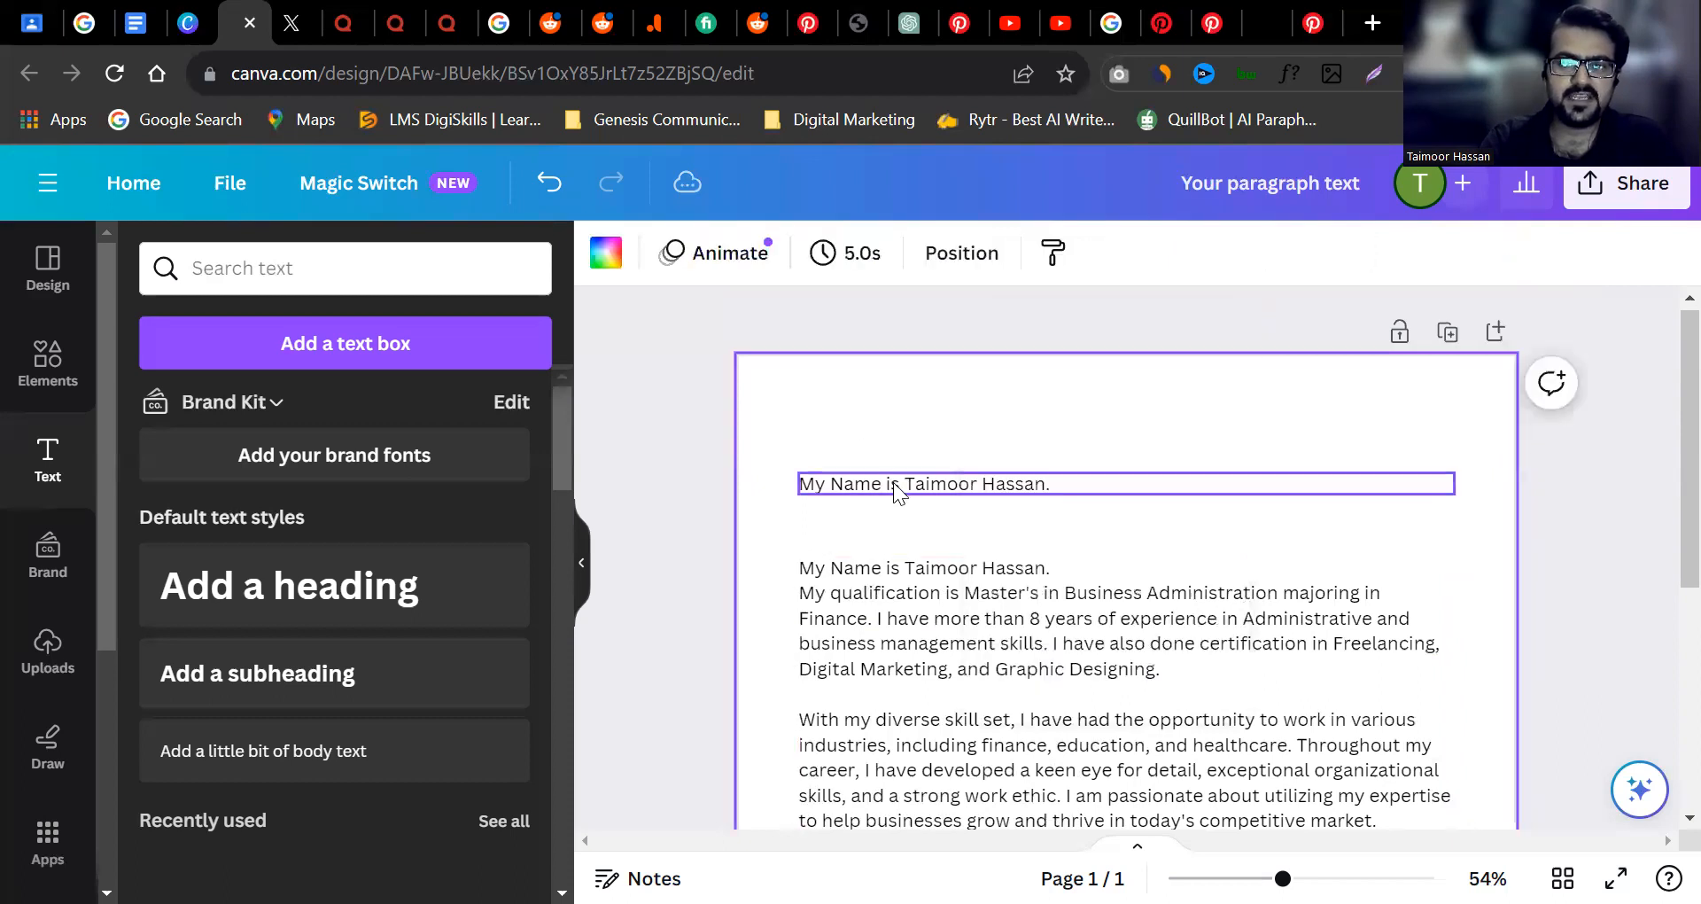
pyautogui.click(1083, 422)
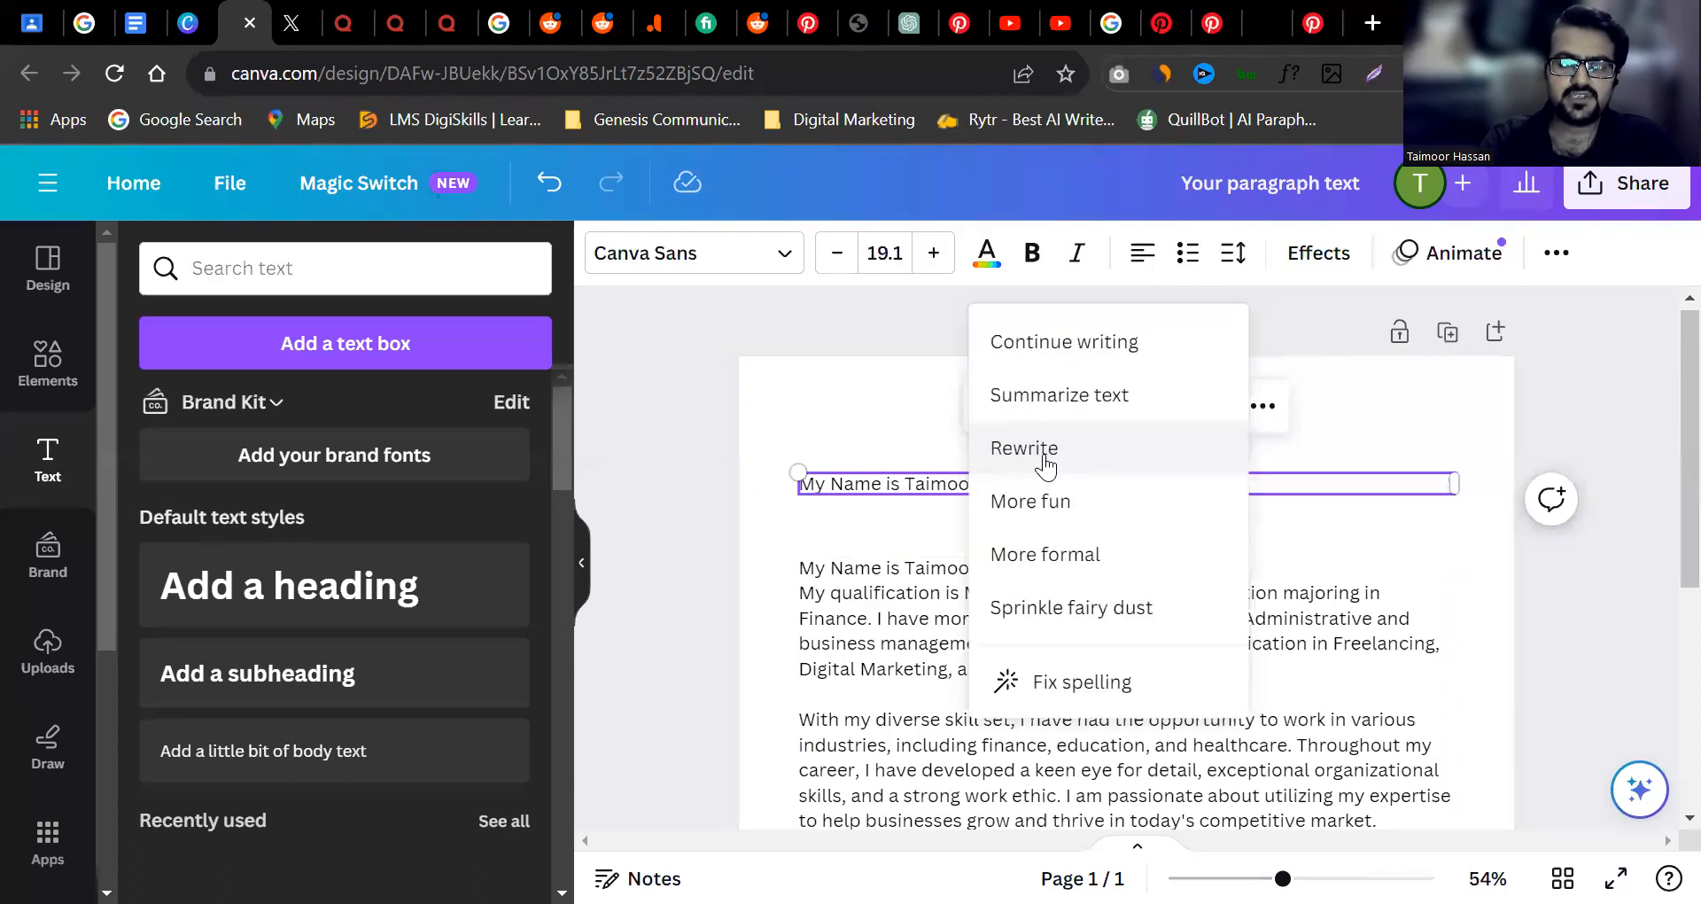
pyautogui.click(1042, 452)
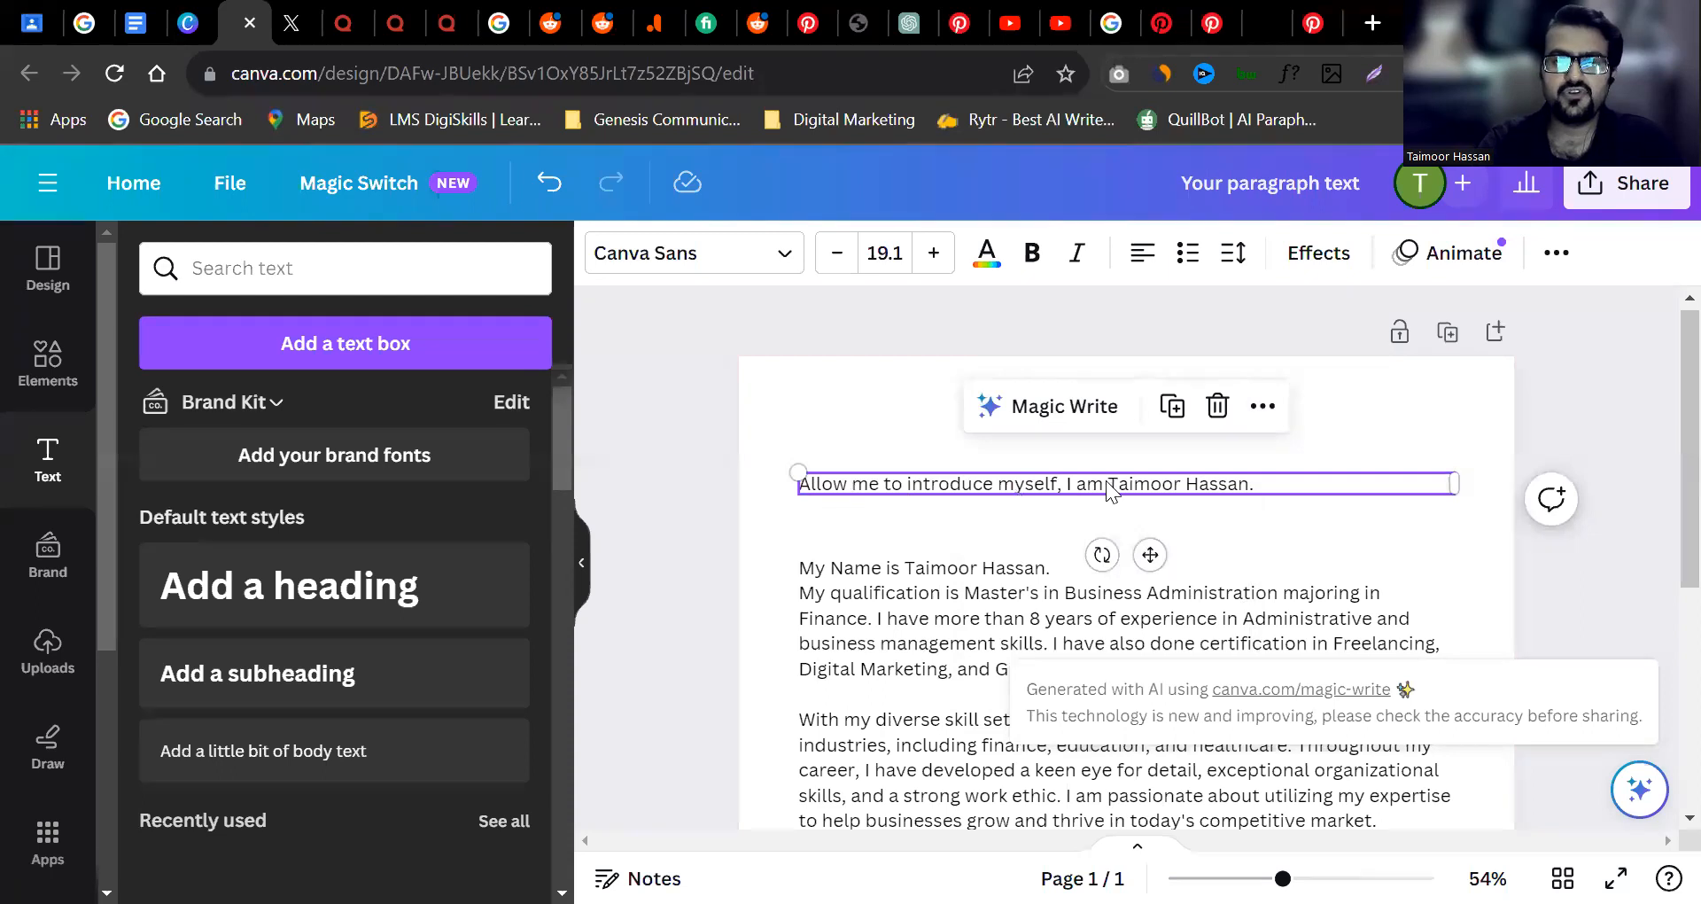
pyautogui.click(1065, 424)
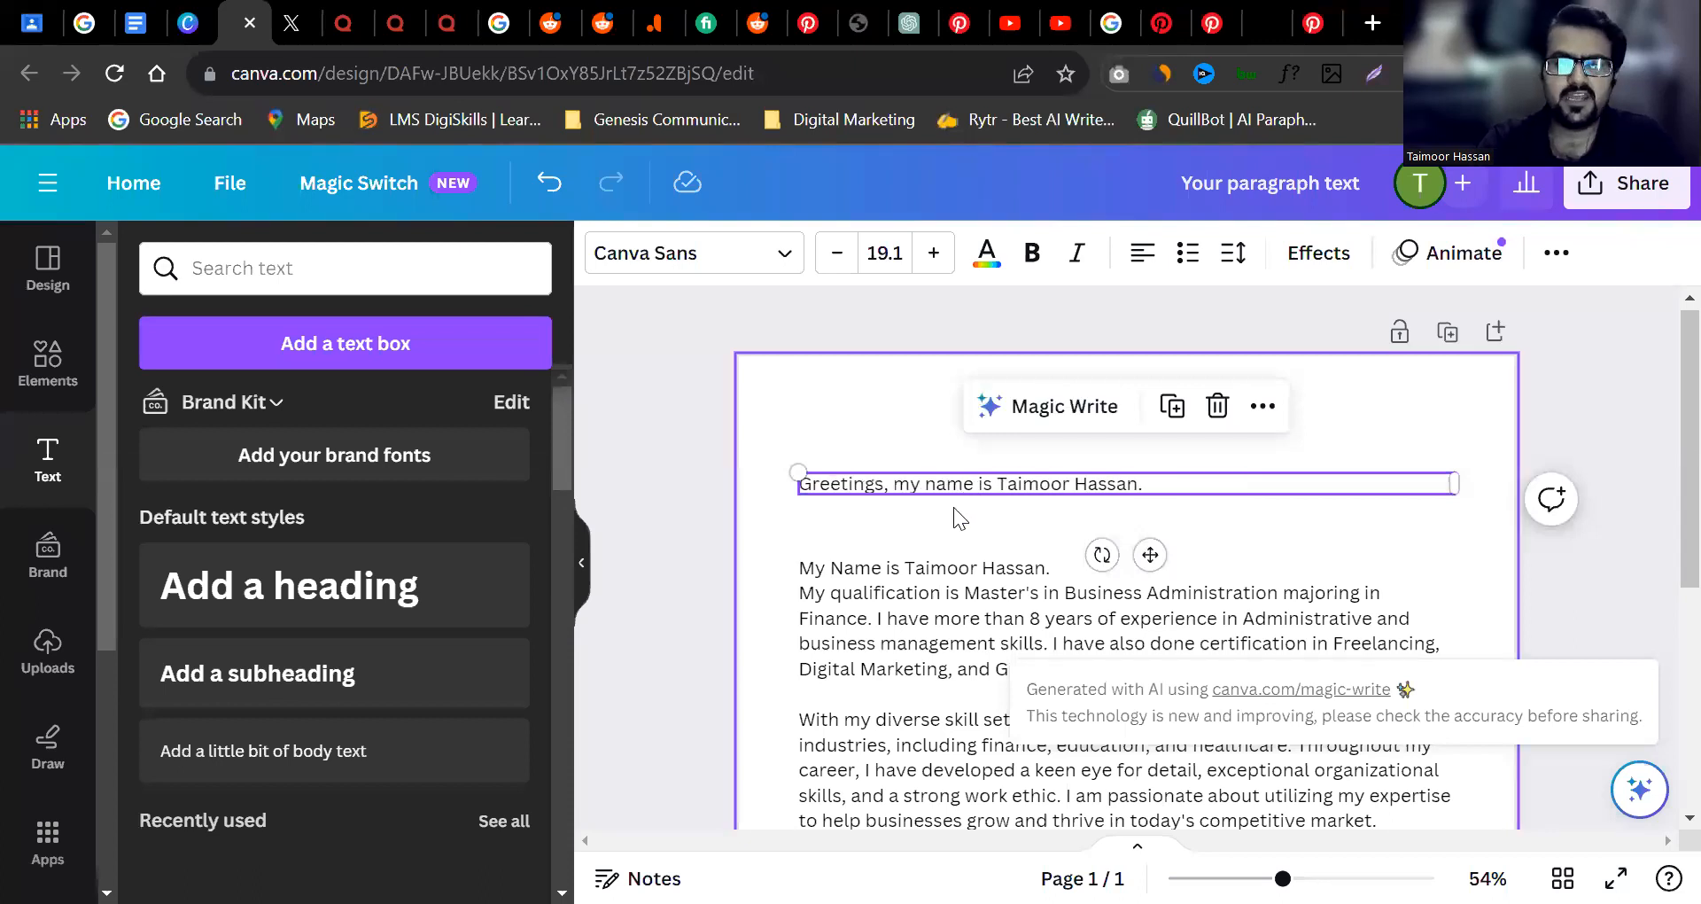
pyautogui.click(1073, 399)
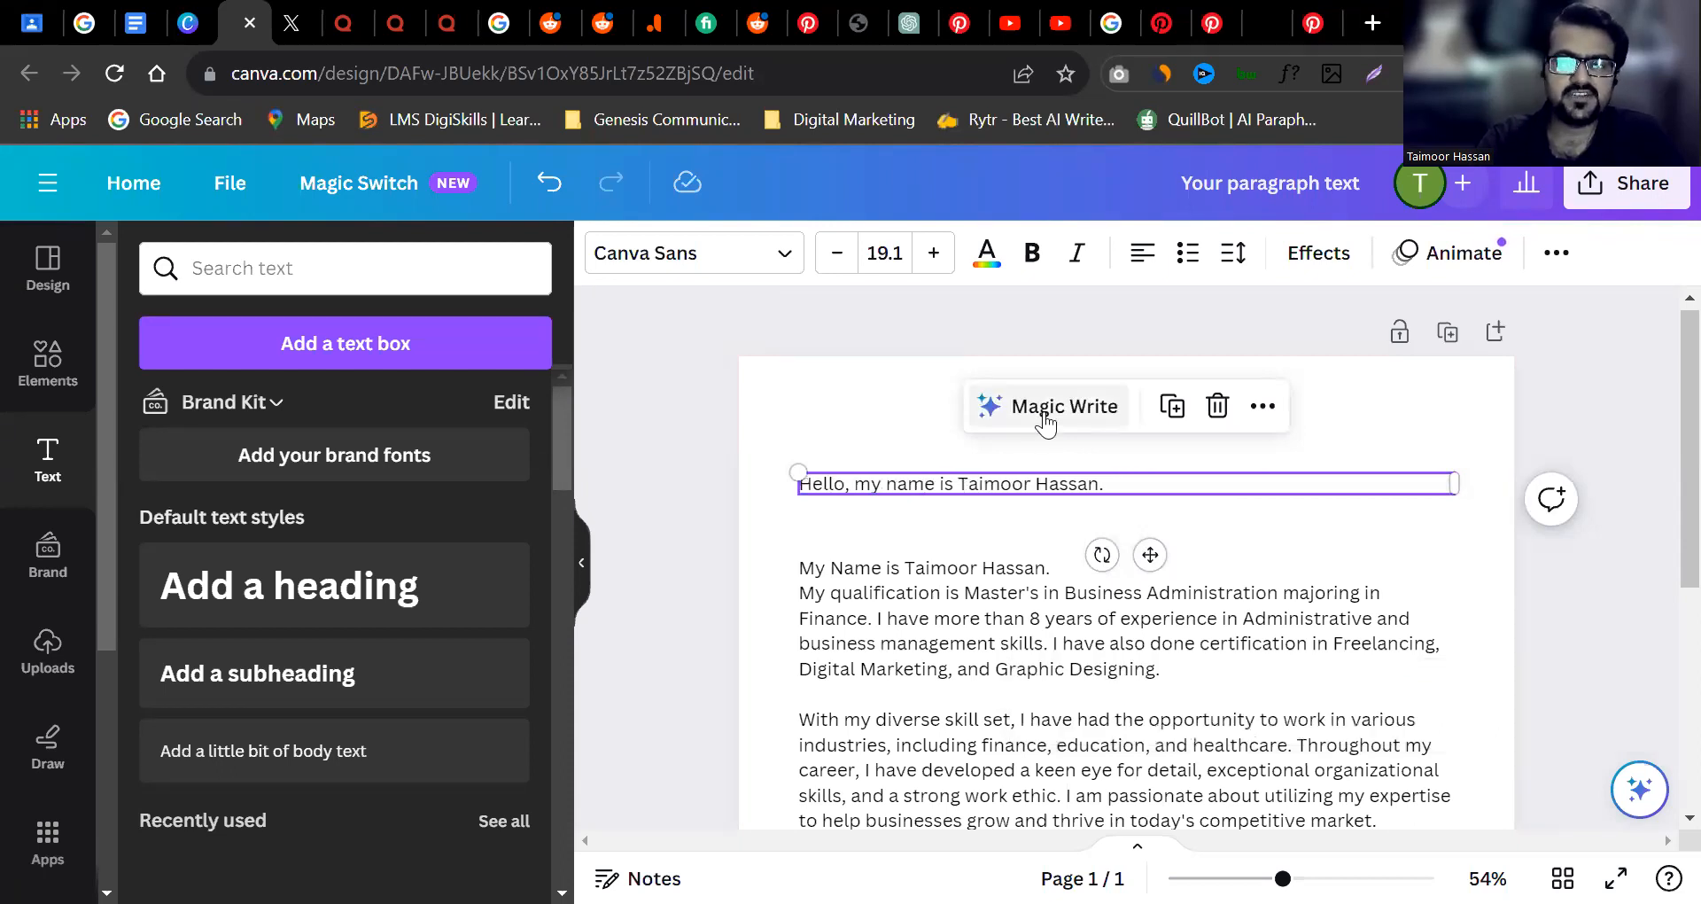
# Move the "Hello" greeting line higher on the page, keeping it aligned with the profile text below.
pyautogui.moveTo(902, 482); pyautogui.dragTo(908, 434)
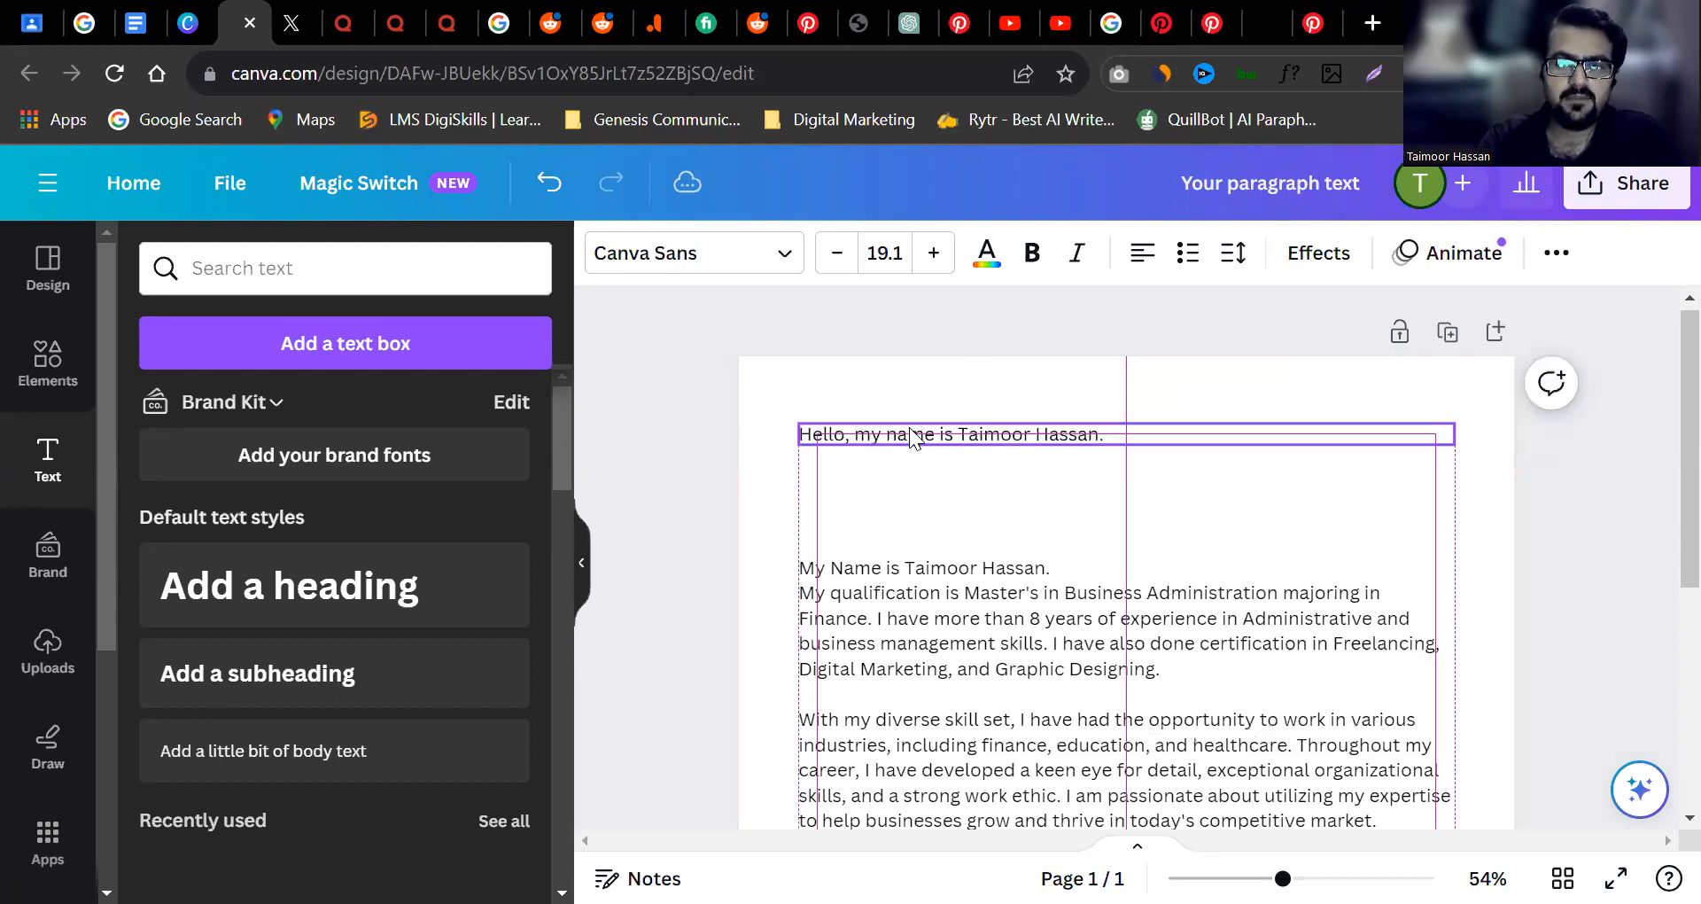
pyautogui.moveTo(912, 494); pyautogui.dragTo(913, 494)
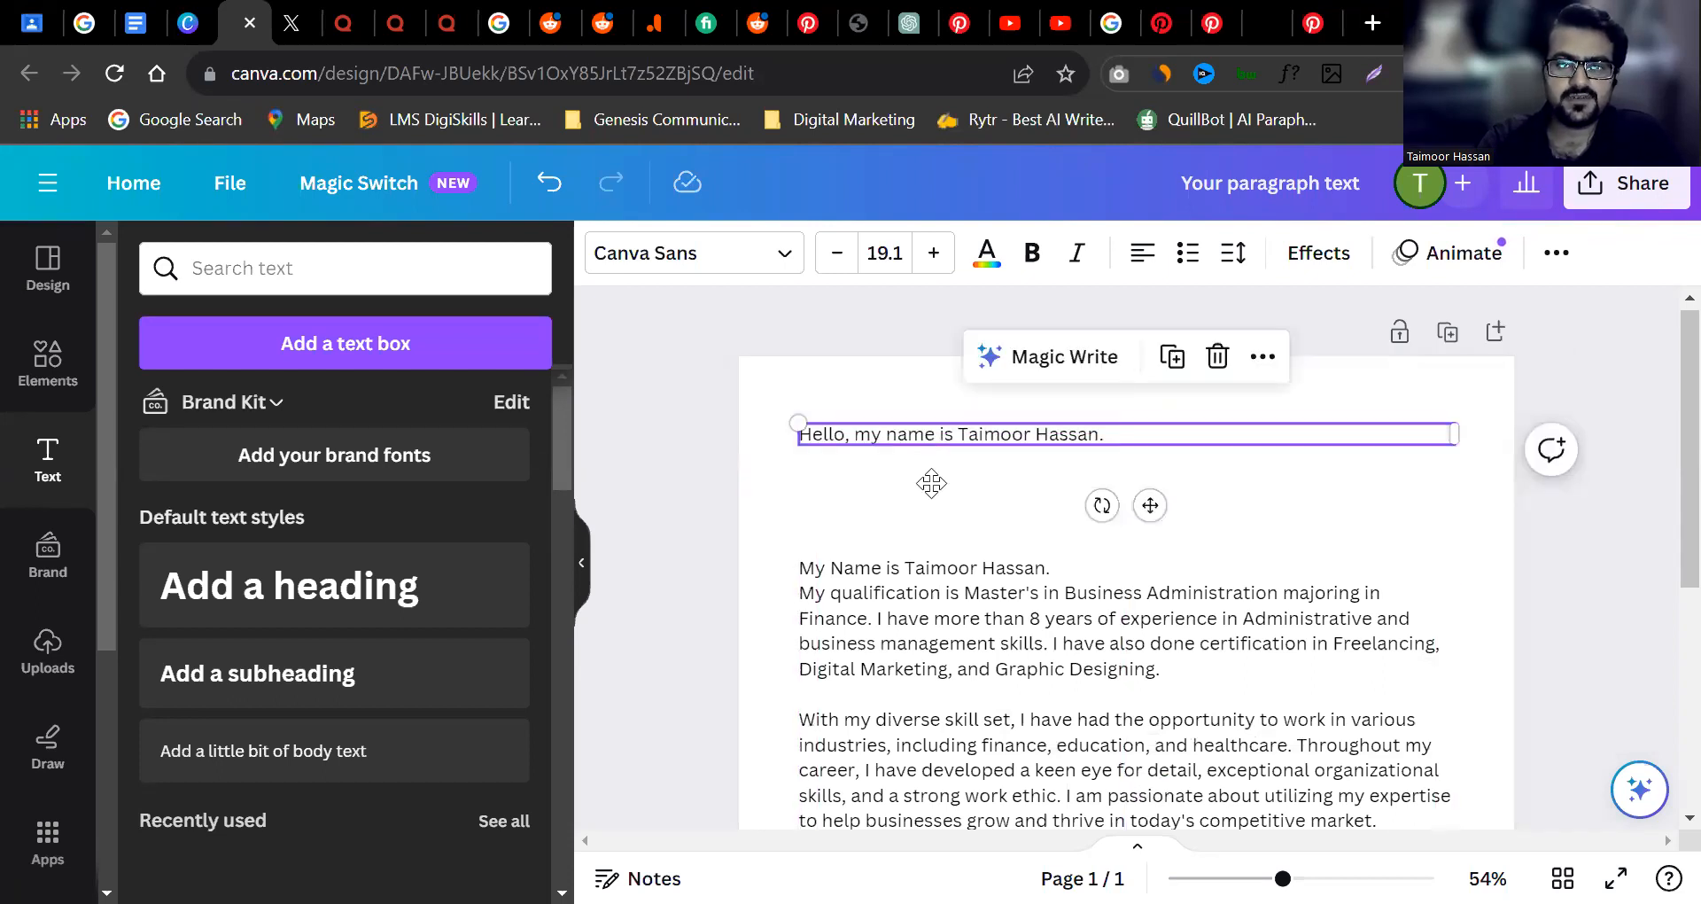
# Duplicate the "Hello" greeting line directly below itself and run Magic Write's Summarize text on the copy.
pyautogui.hotkey('ctrl', 'd')
pyautogui.click(1052, 403)
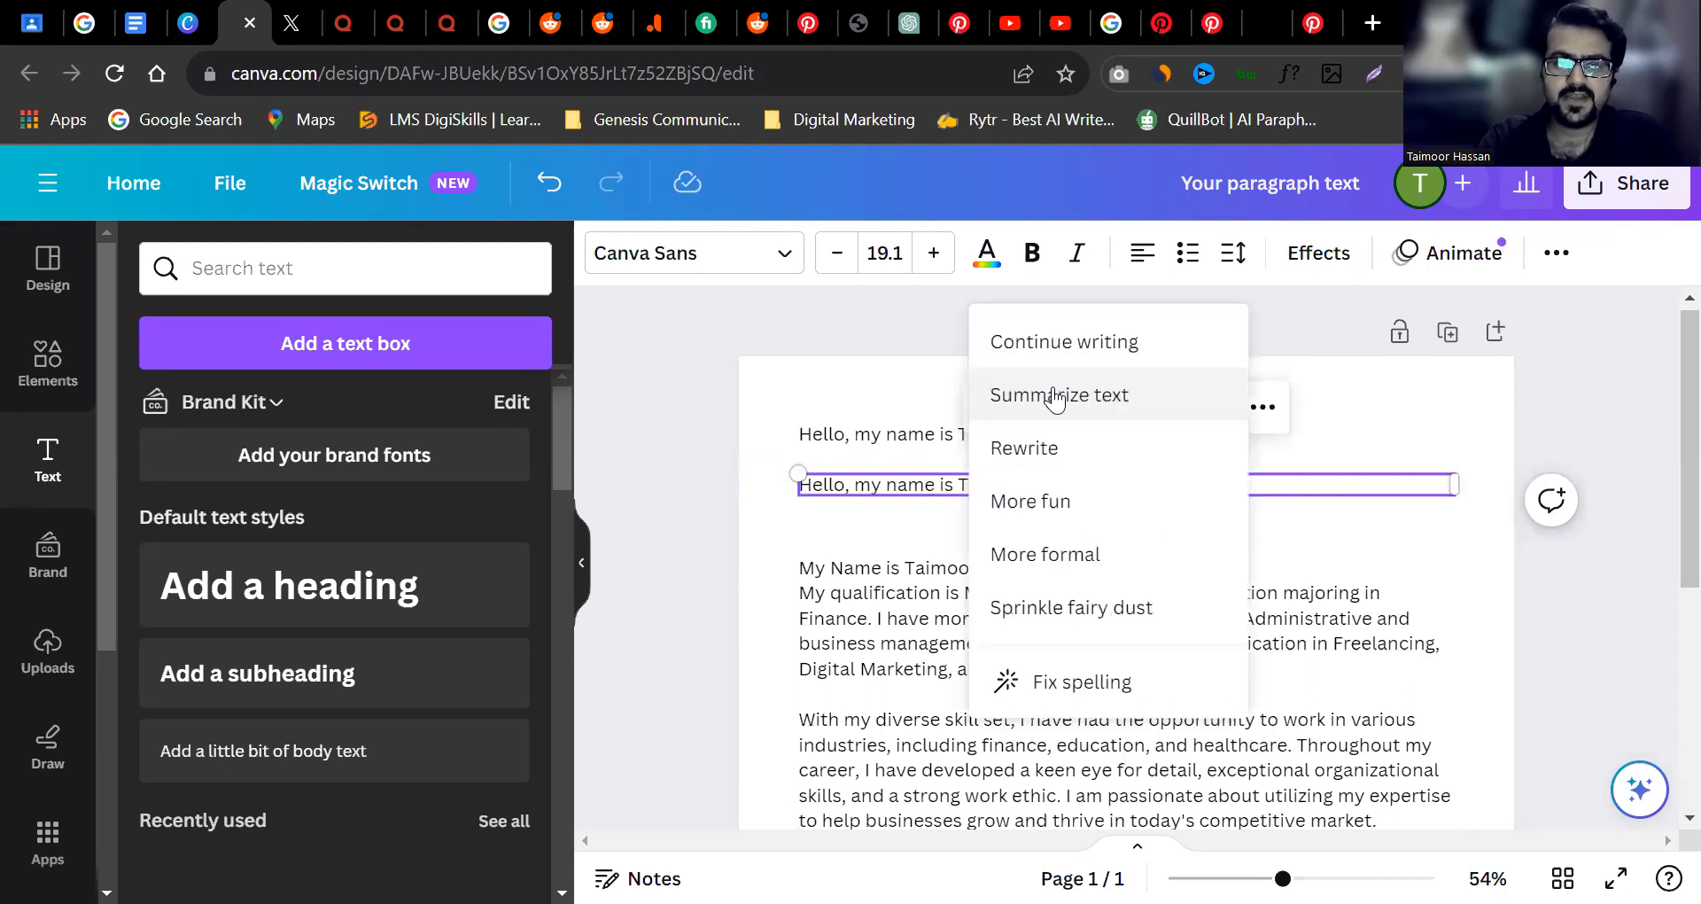
pyautogui.click(1089, 404)
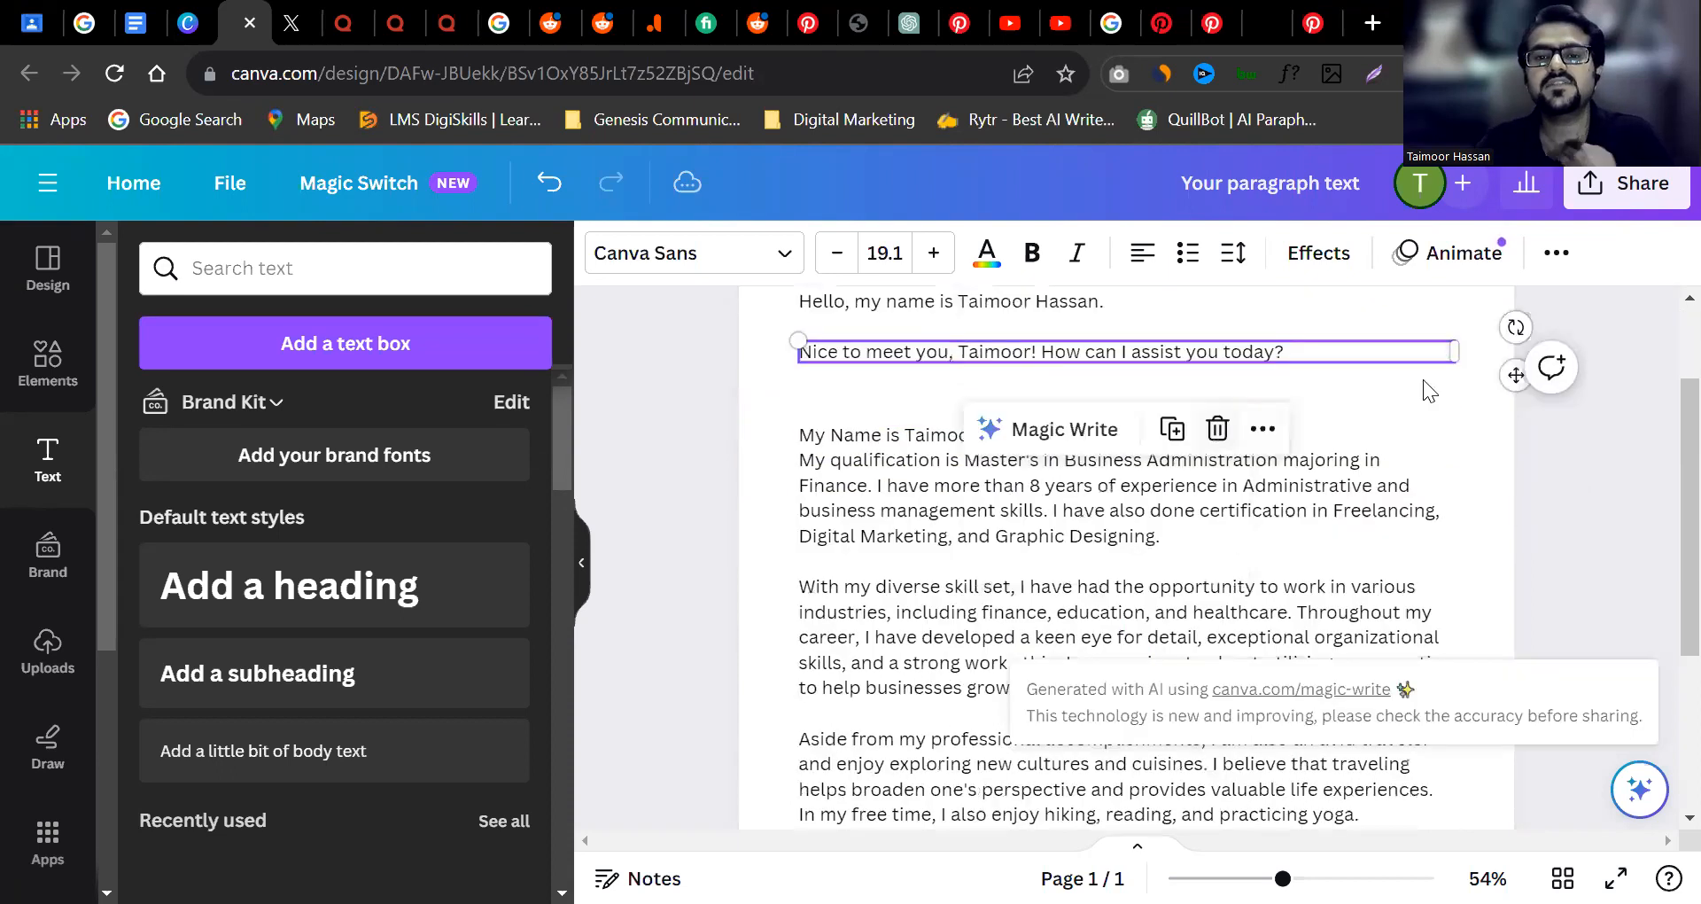
pyautogui.click(969, 397)
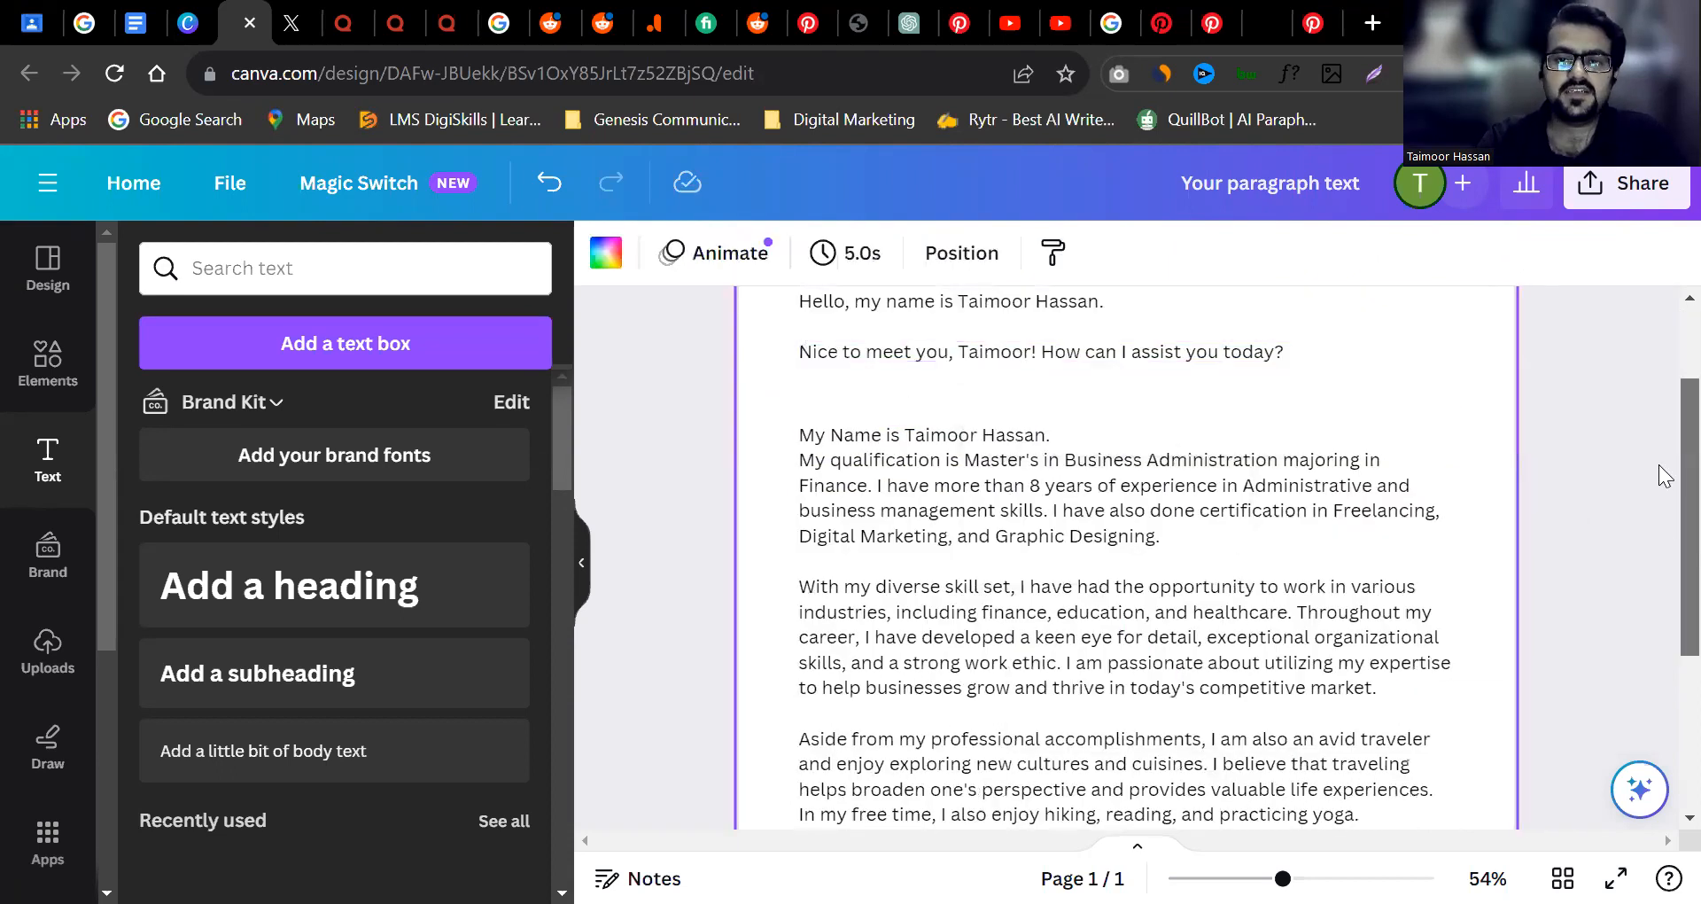
pyautogui.scroll(1, 937, 384)
pyautogui.click(997, 439)
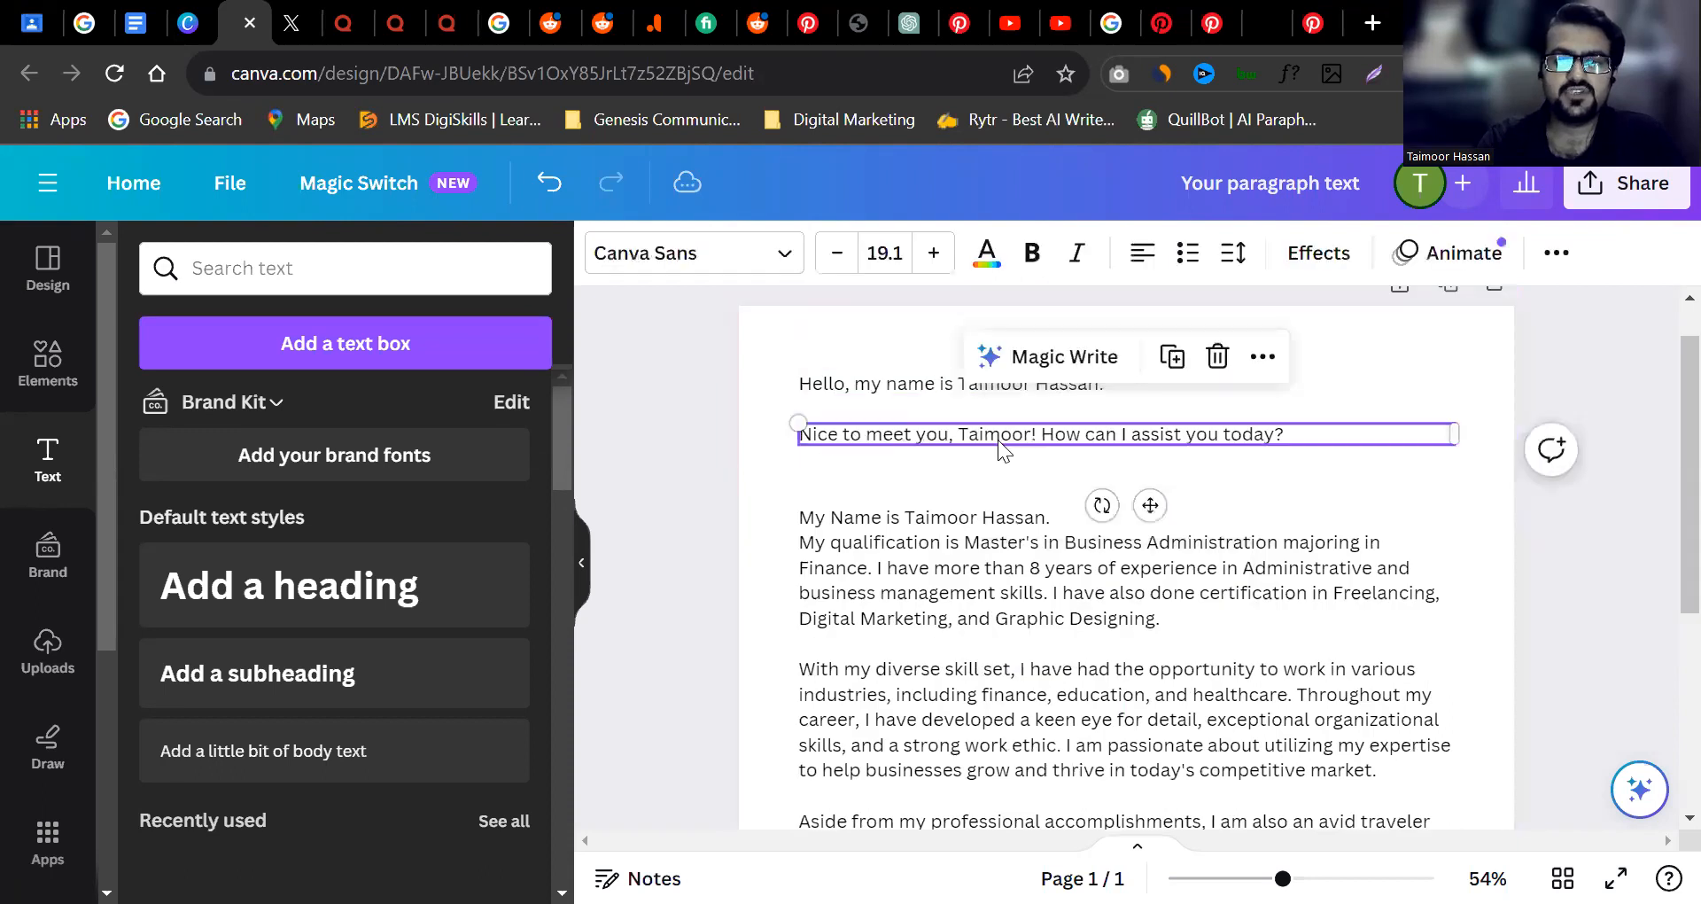
pyautogui.click(961, 402)
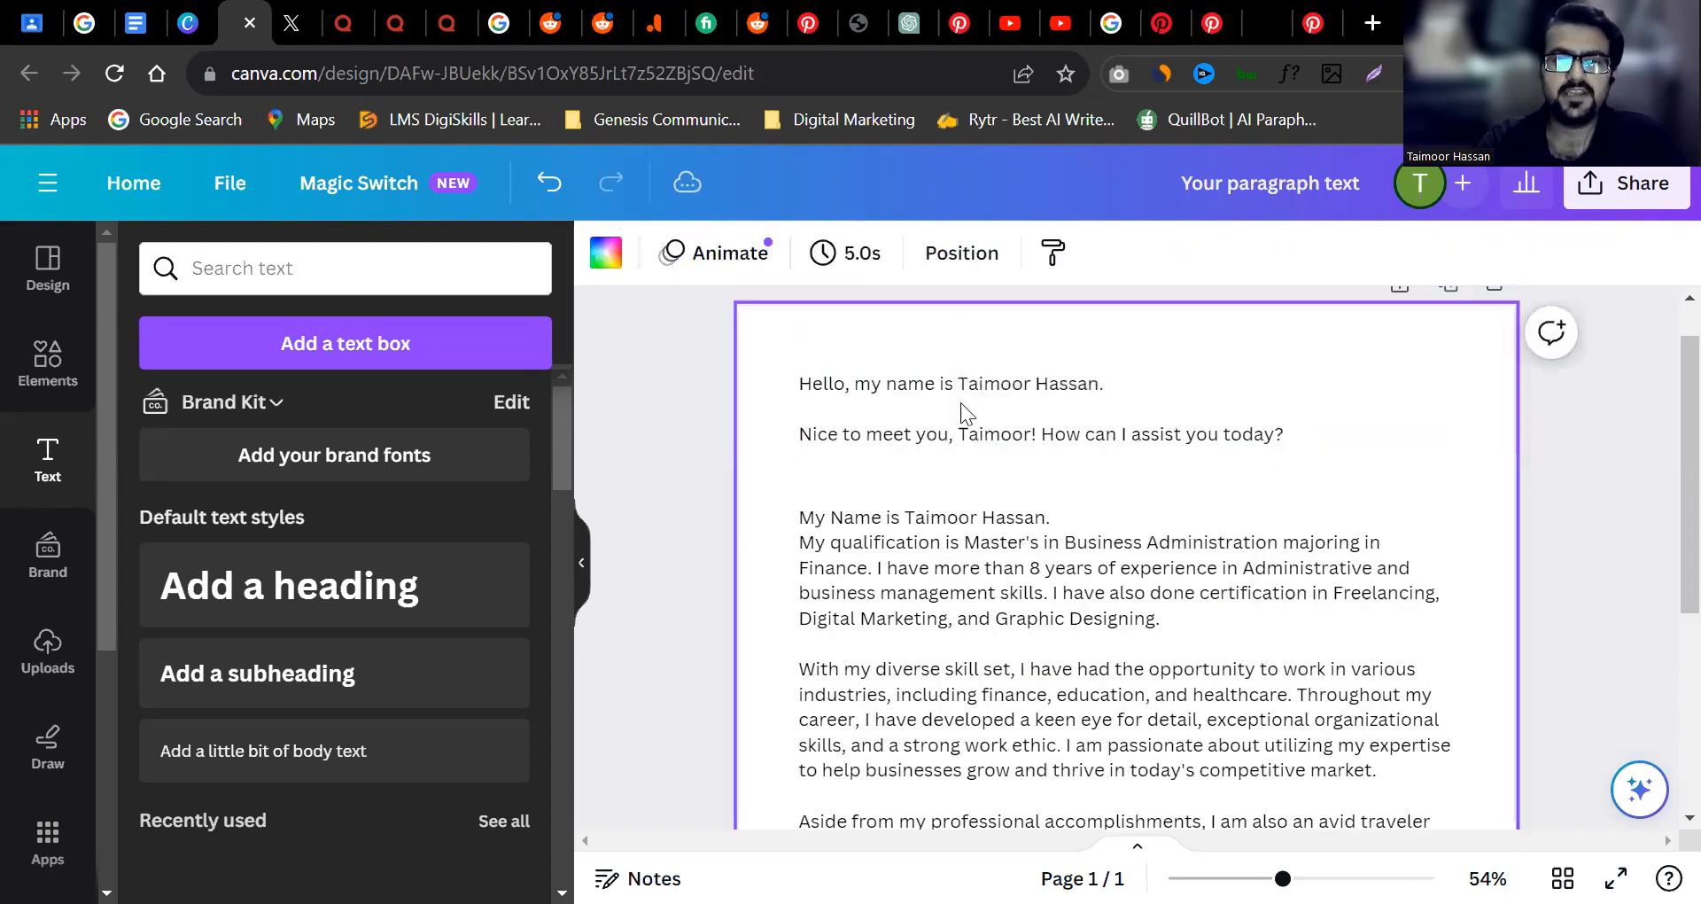
pyautogui.click(955, 387)
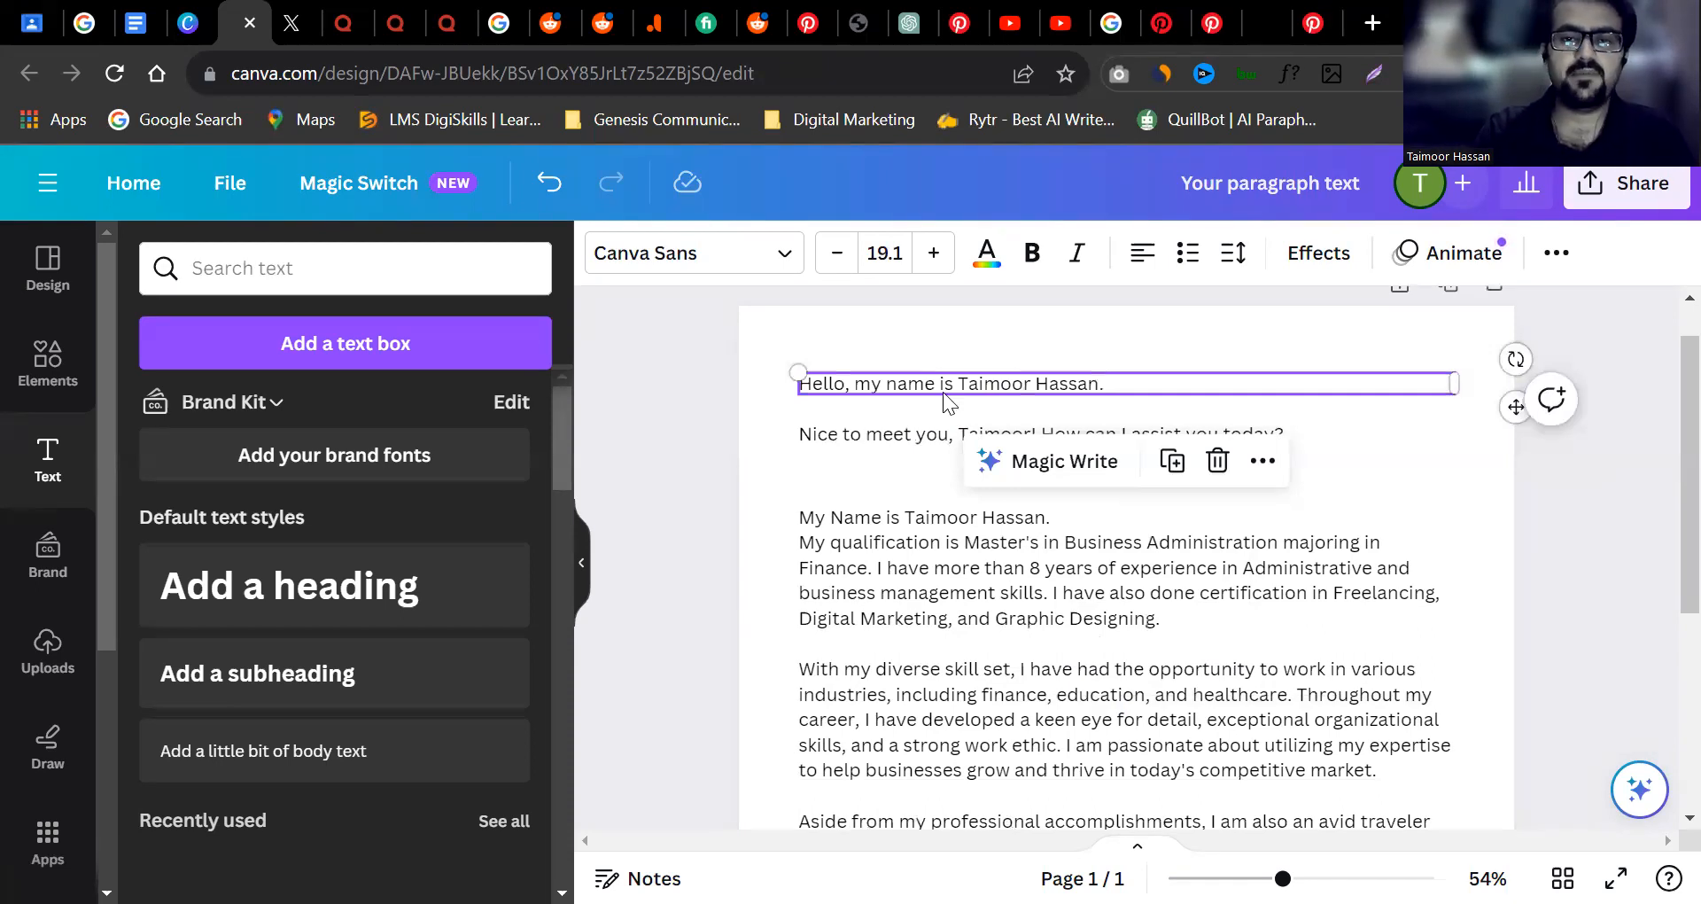
pyautogui.click(906, 441)
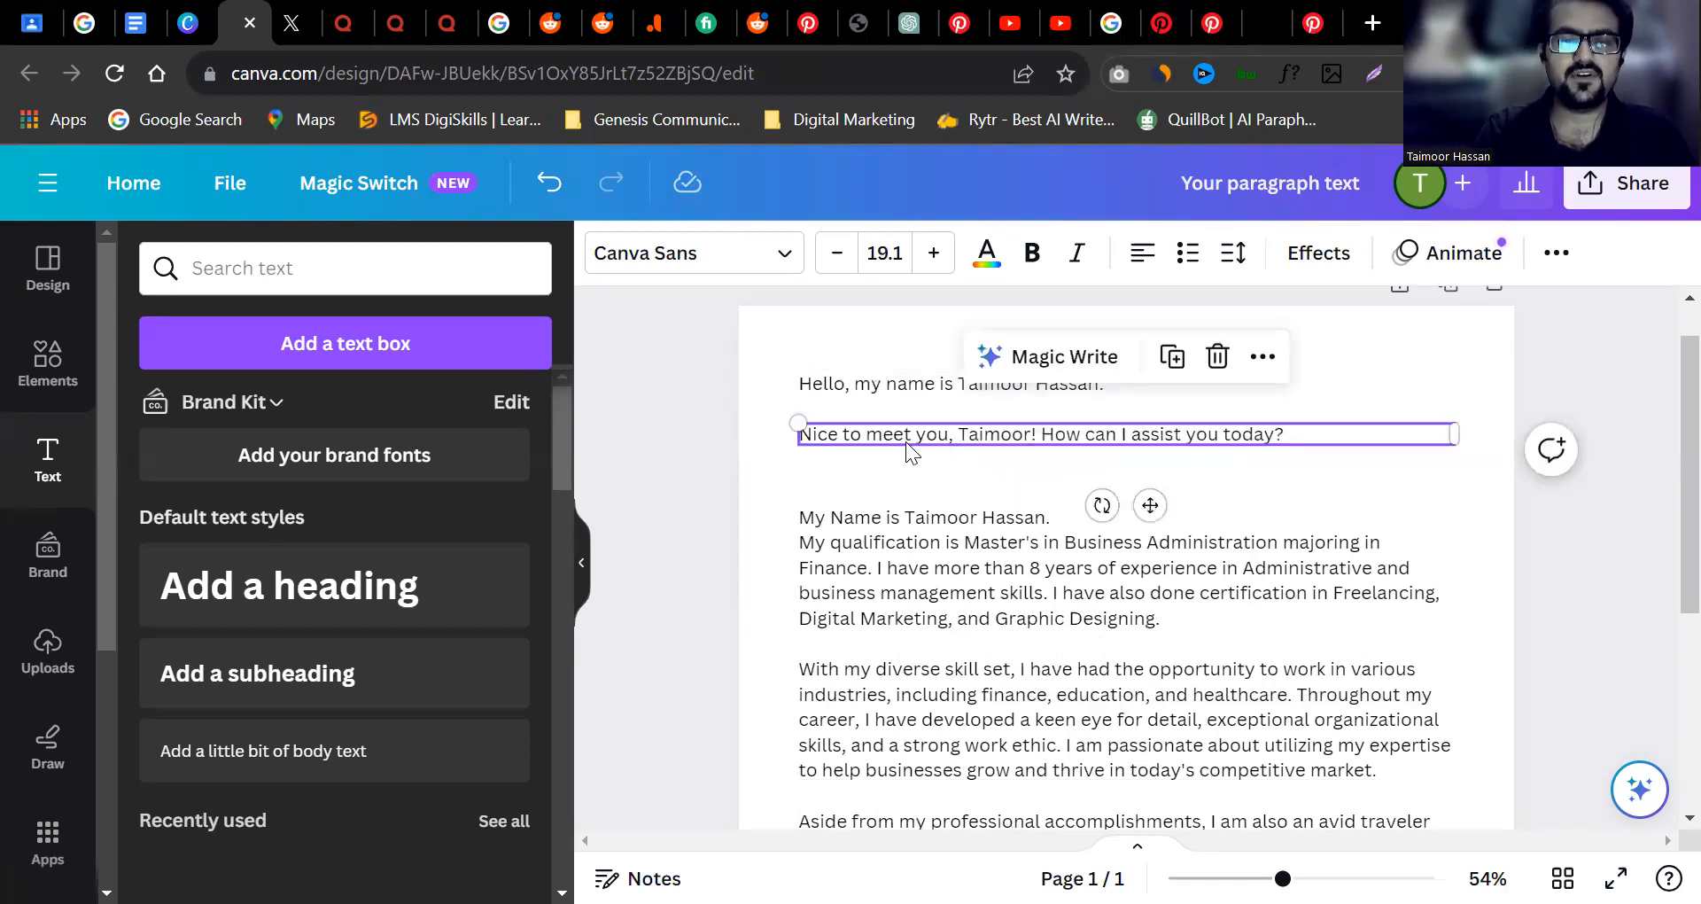
# Delete all the text in the lower profile text box, leaving the box empty for new content.
pyautogui.click(902, 549)
pyautogui.tripleClick(900, 546)
pyautogui.hotkey('ctrl', 'a')
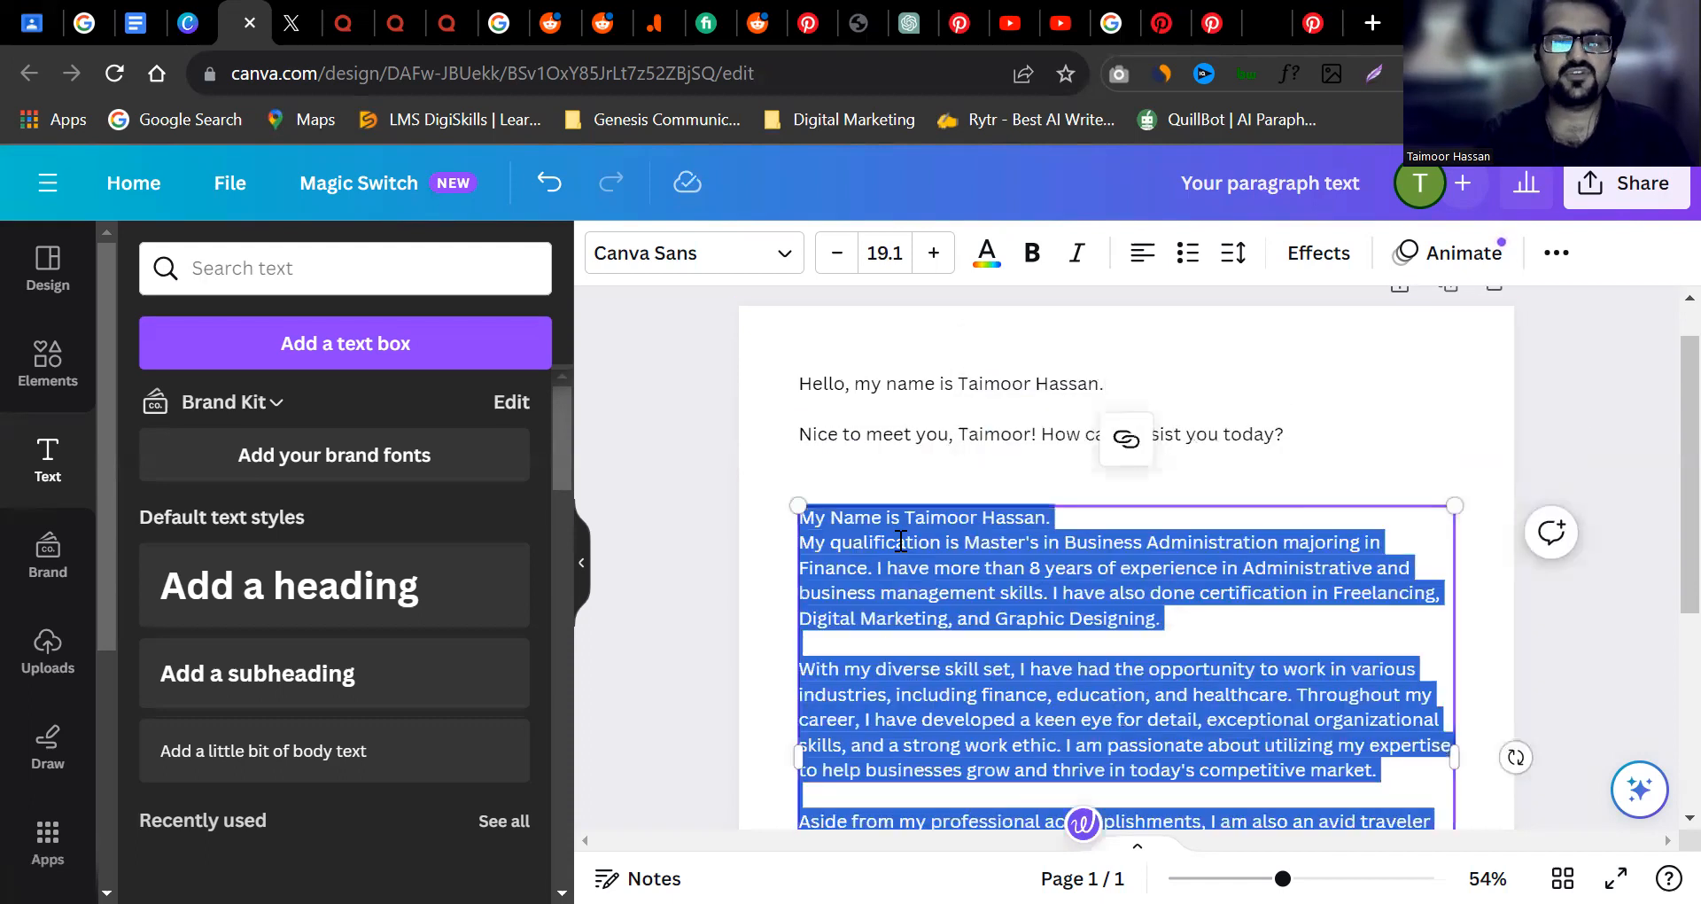
pyautogui.press('BackSpace')
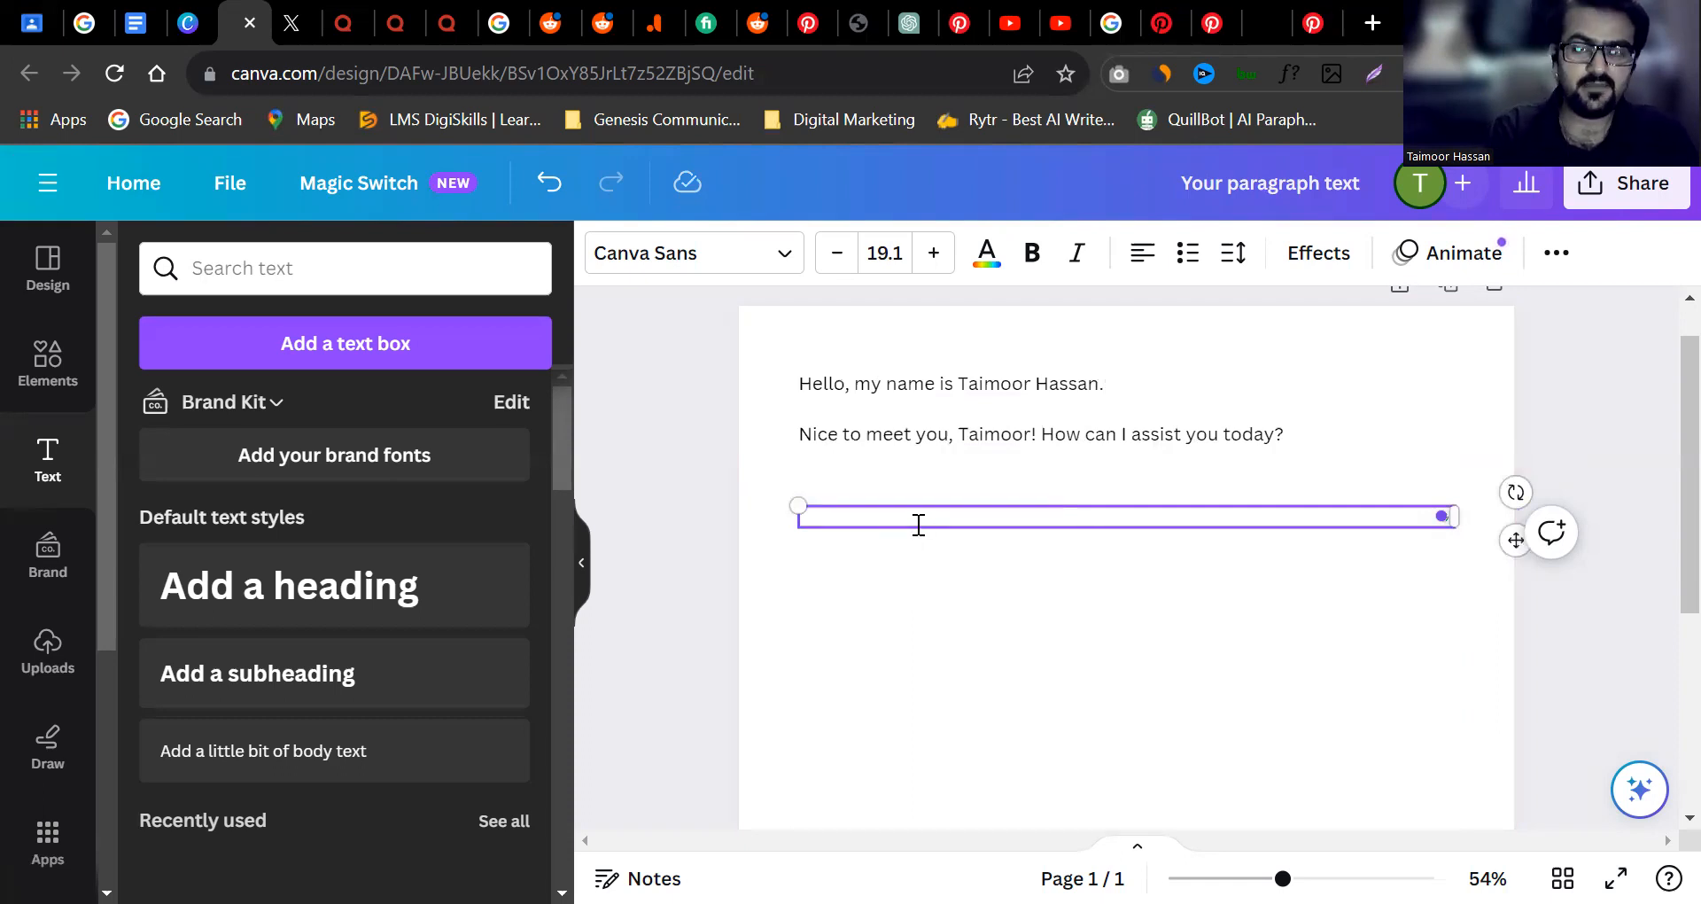
# Write "Tell me 5 Website for FREE Stock Videos." in the emptied lower text box.
pyautogui.write('Tel')
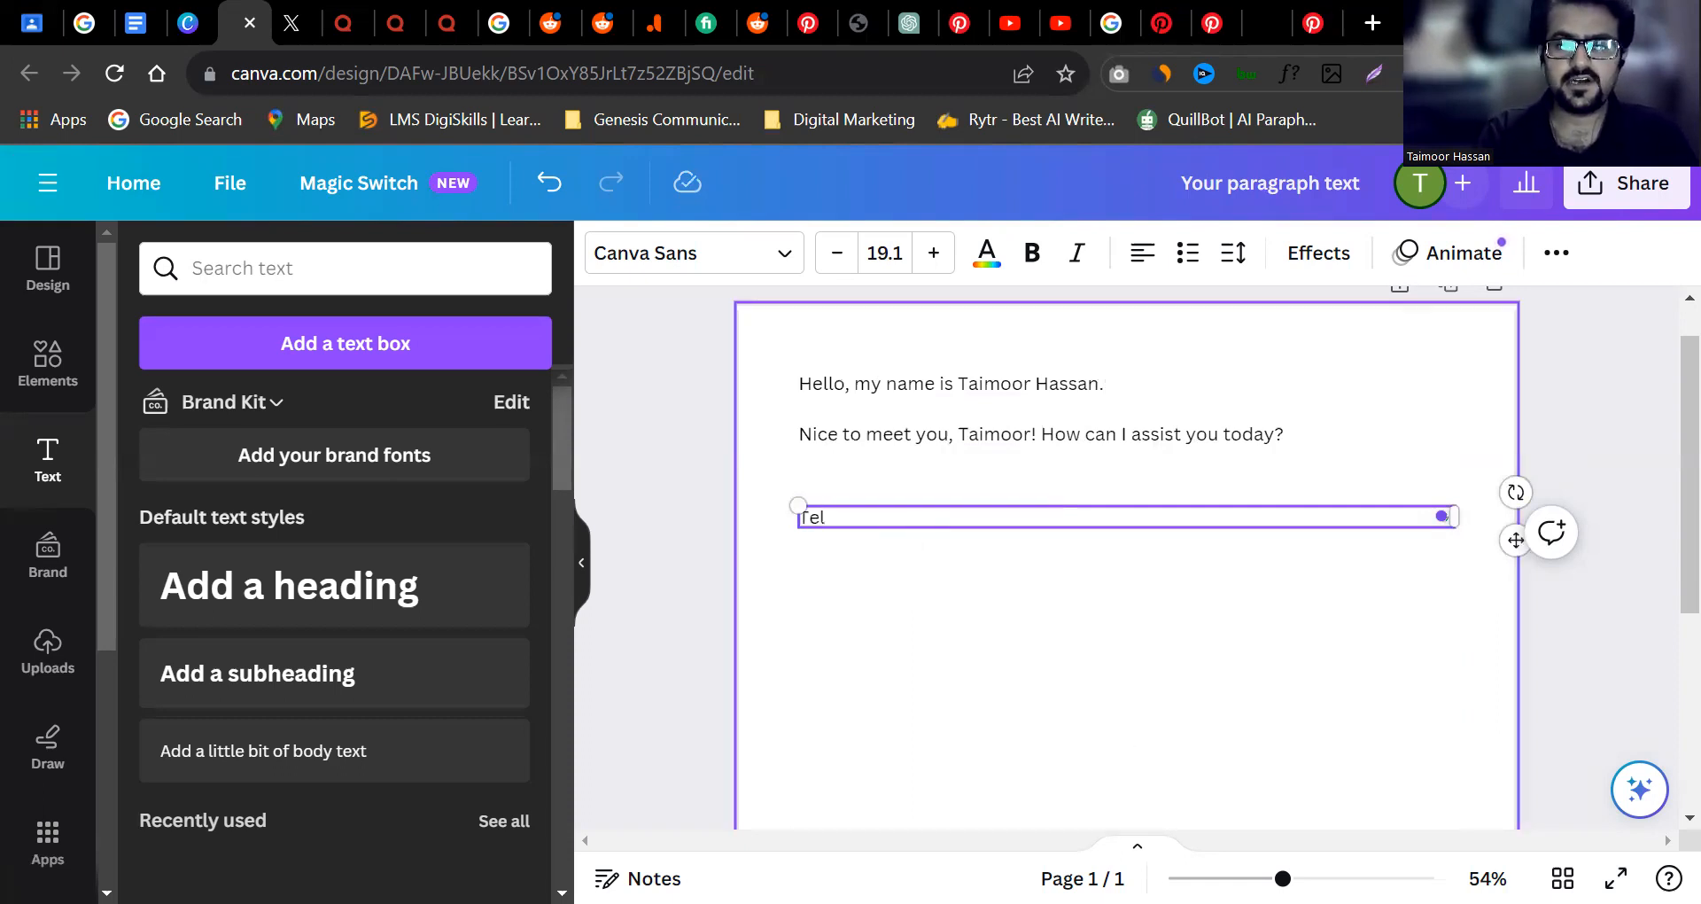
pyautogui.scroll(5, 739, 506)
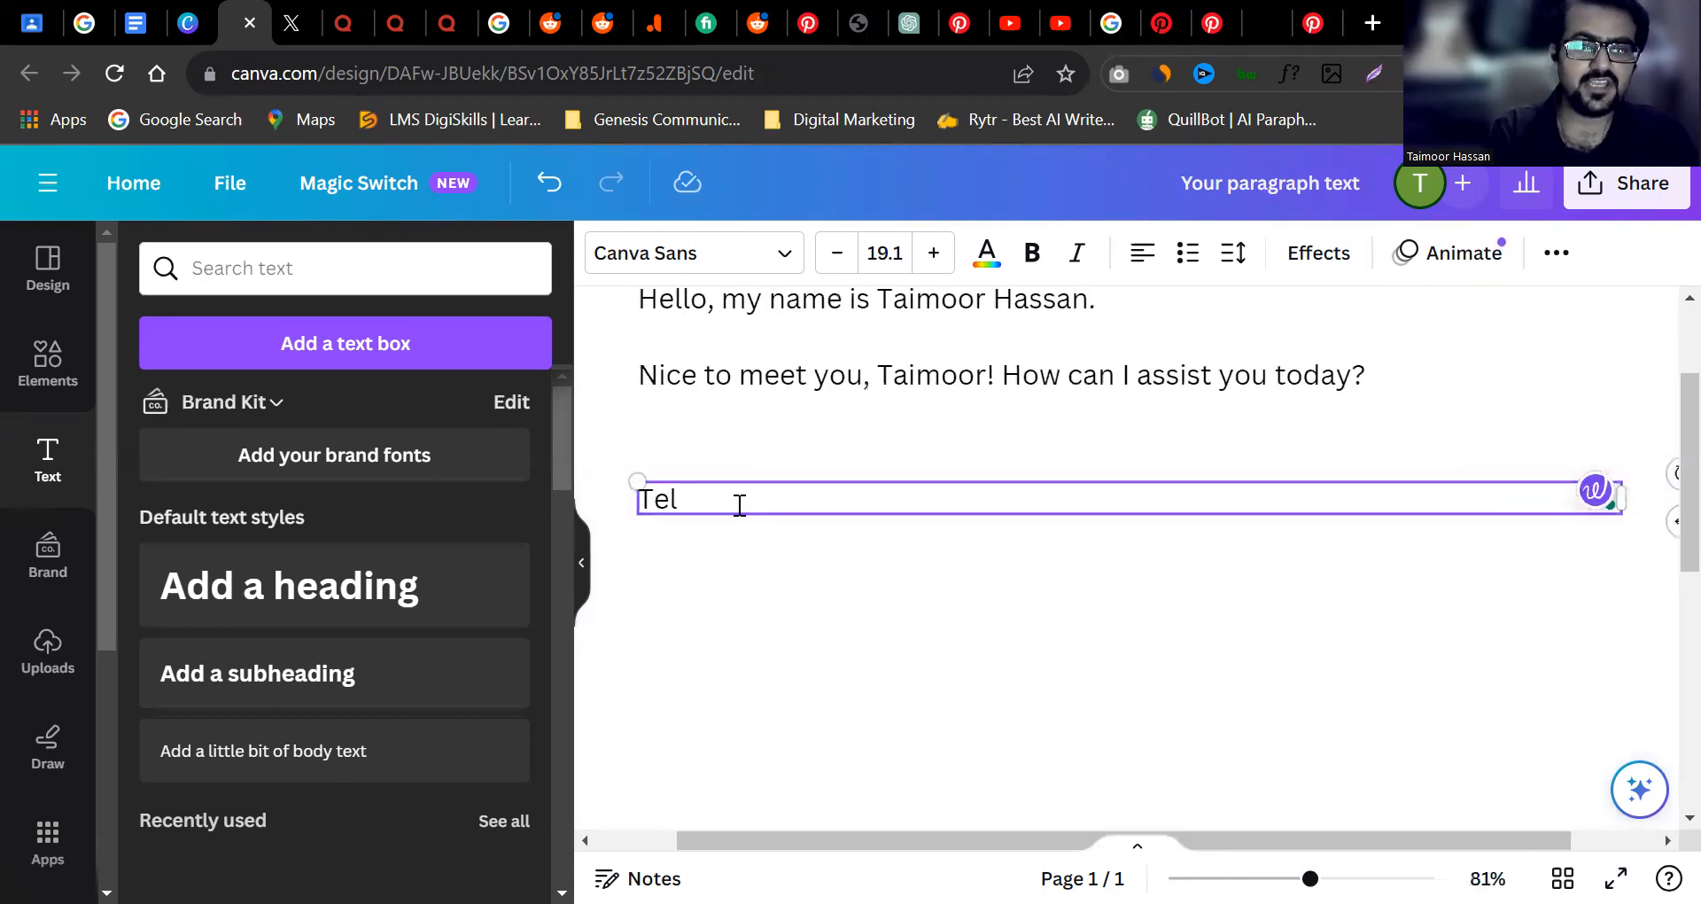
pyautogui.write('l')
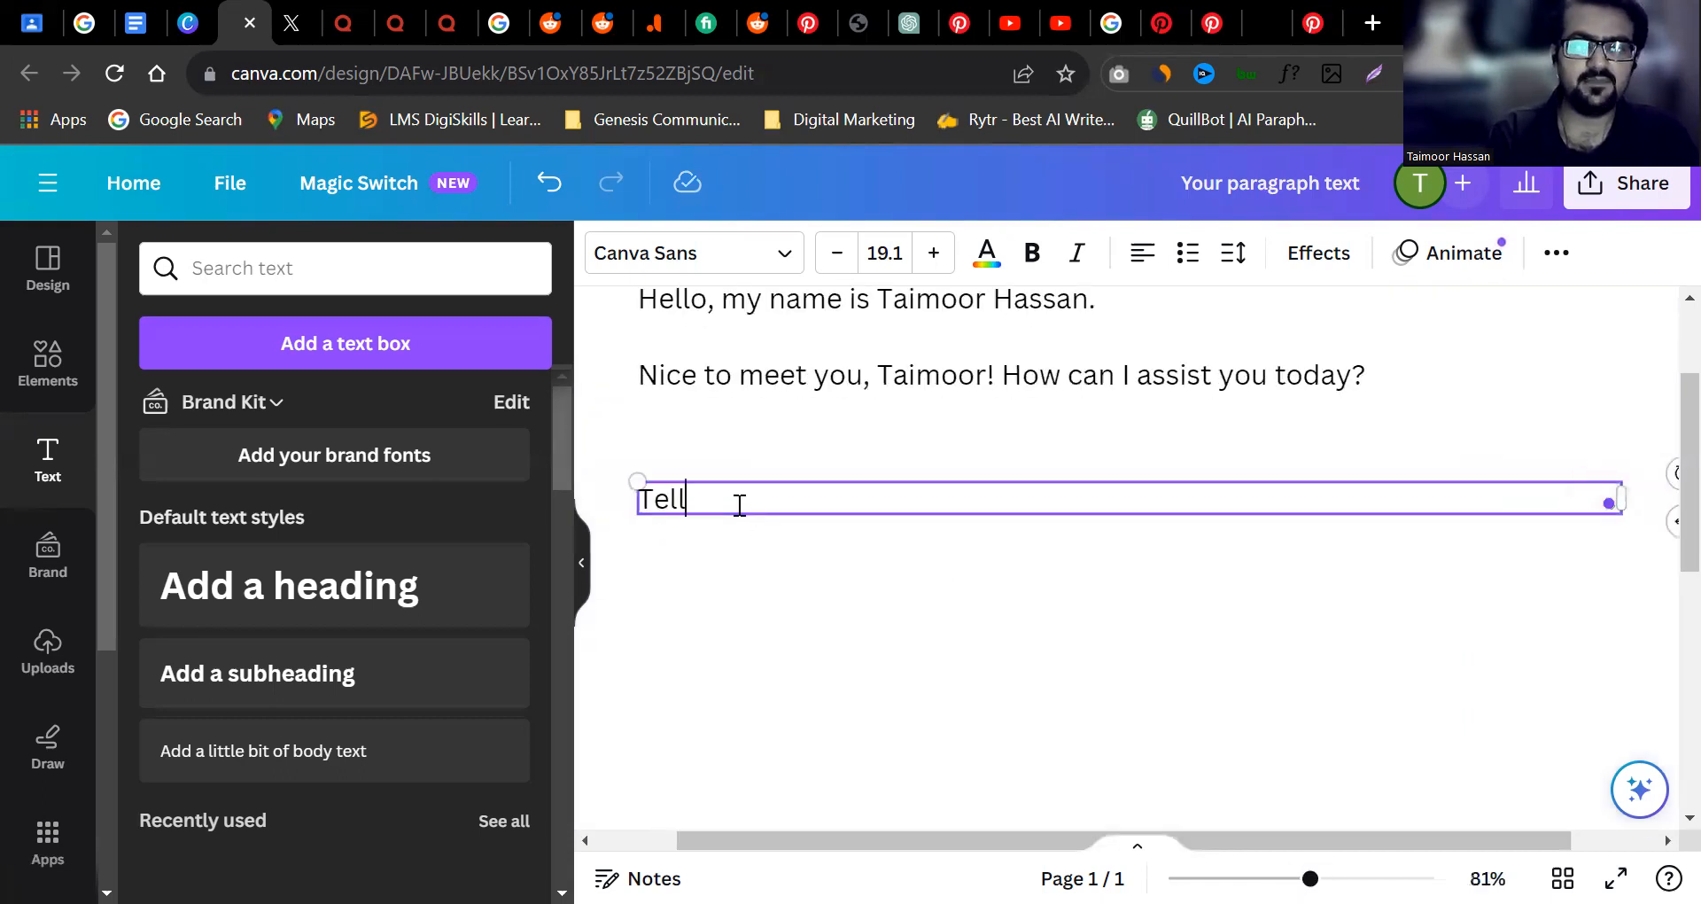
pyautogui.write(' me 5 W')
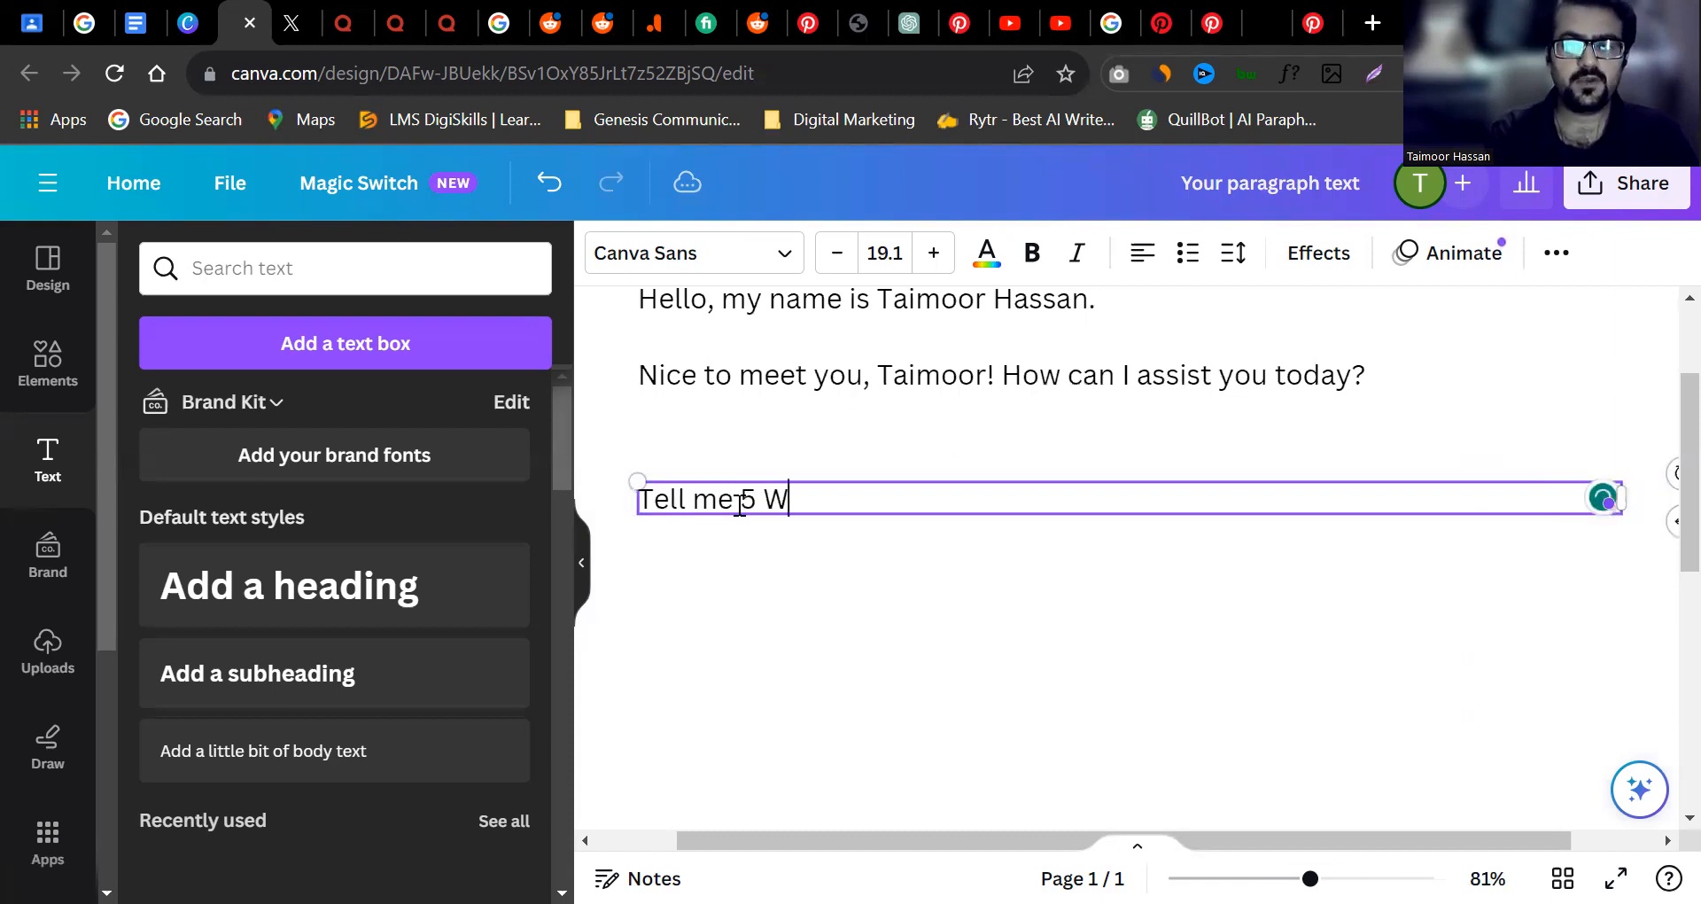
pyautogui.write('ebsite ')
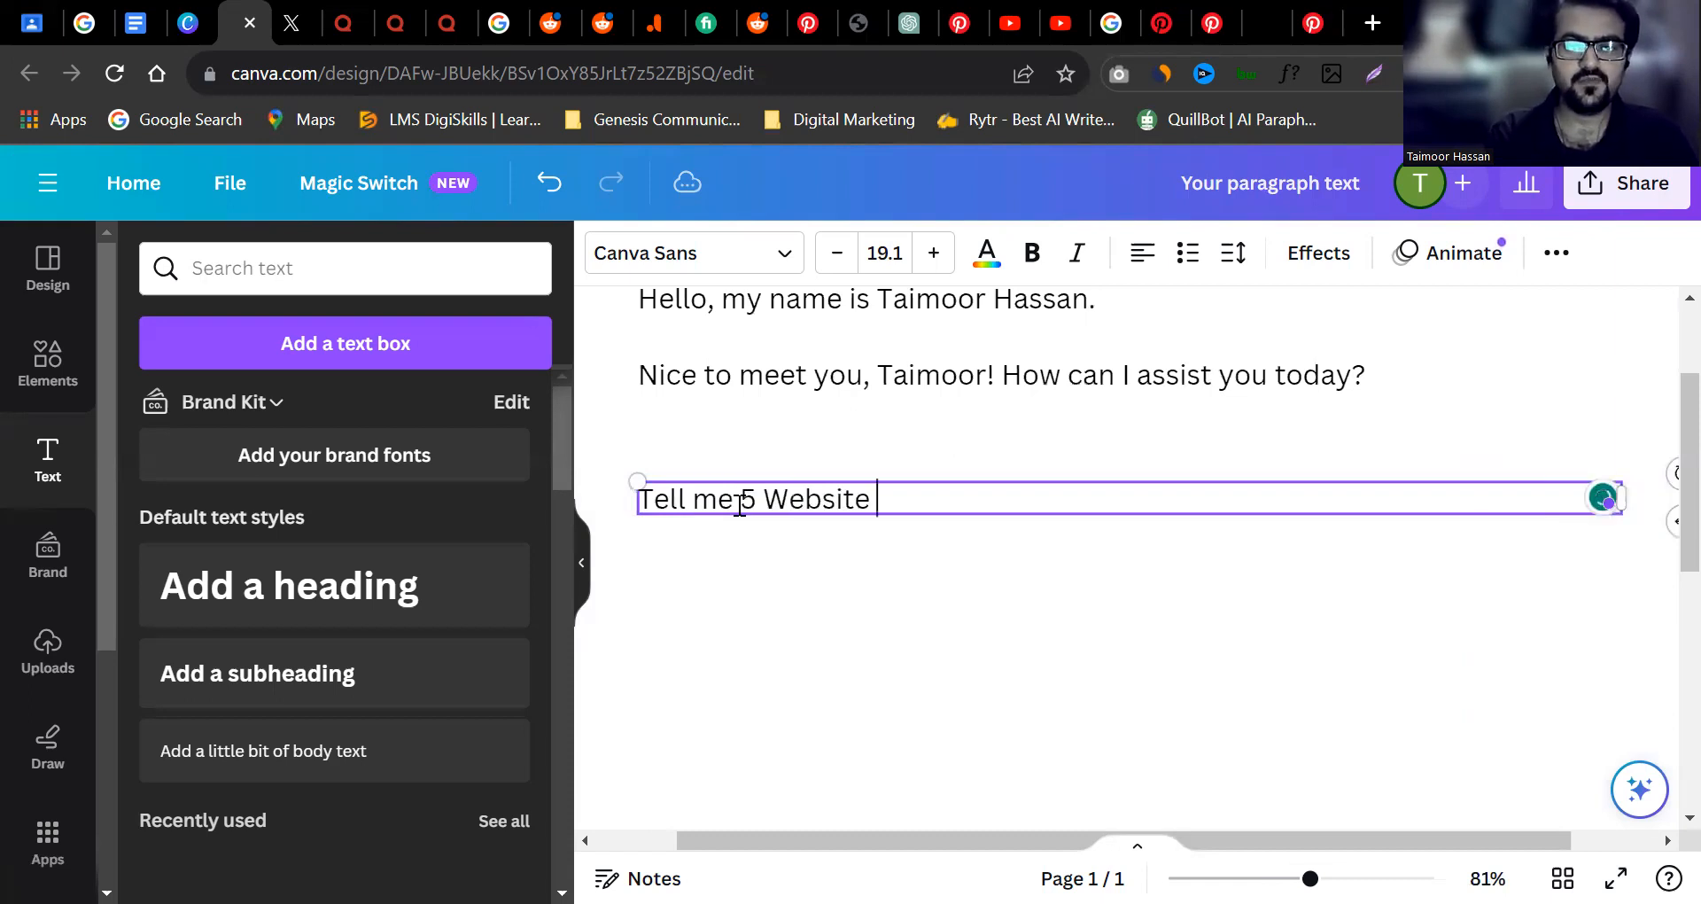
pyautogui.write('for FREE')
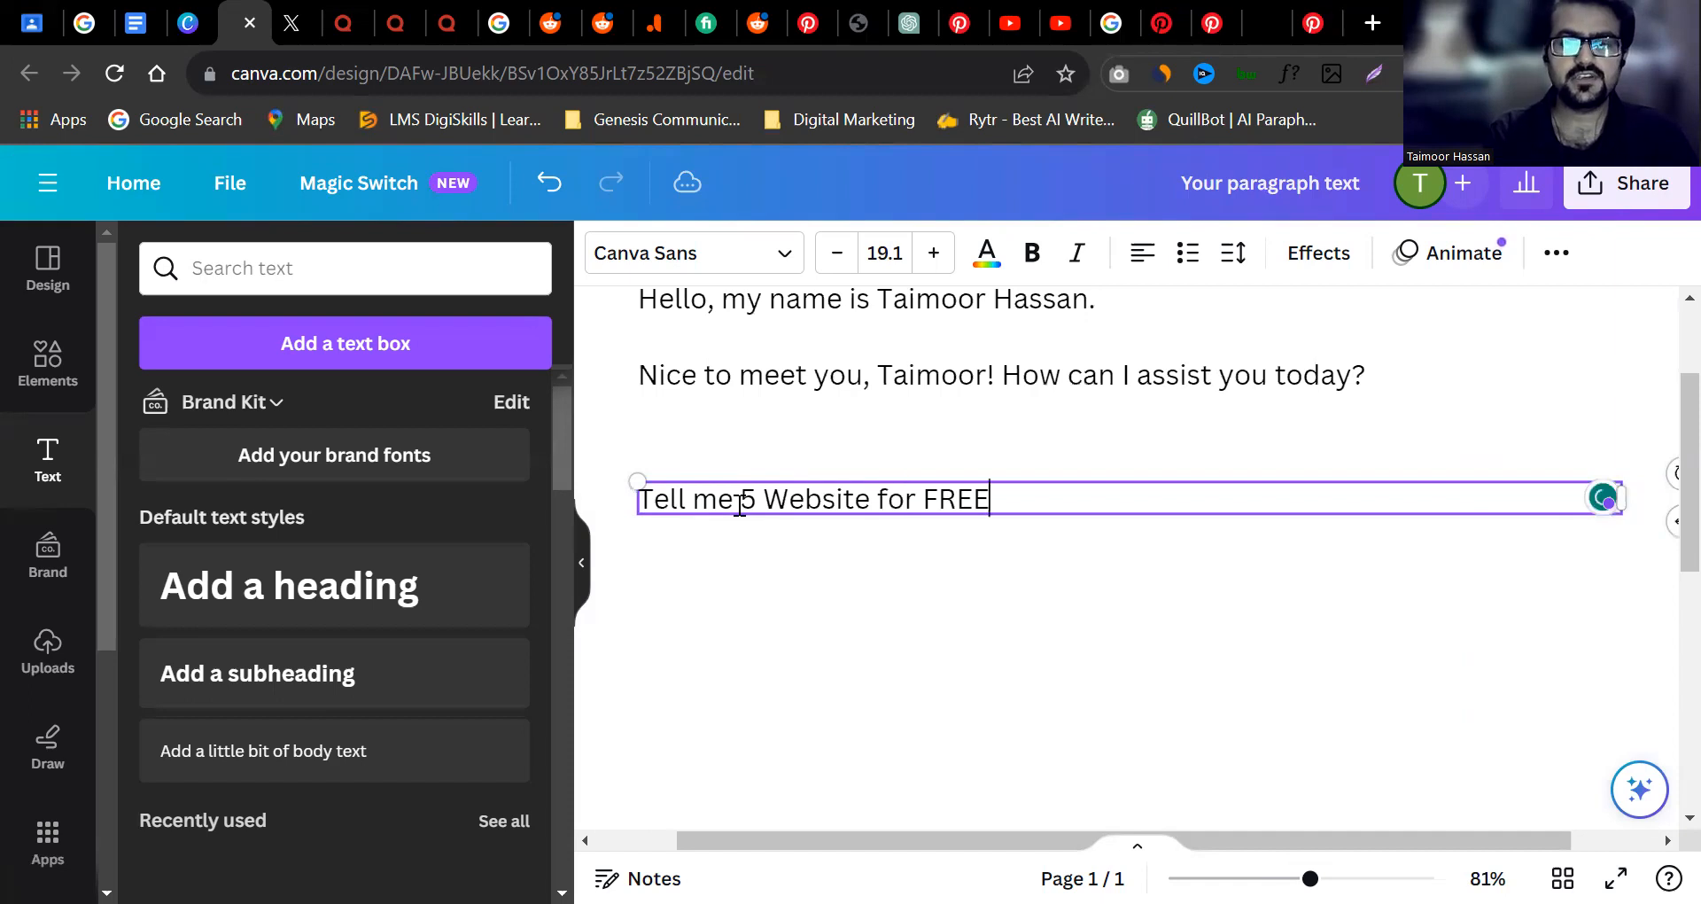
pyautogui.write(' Stock Vid')
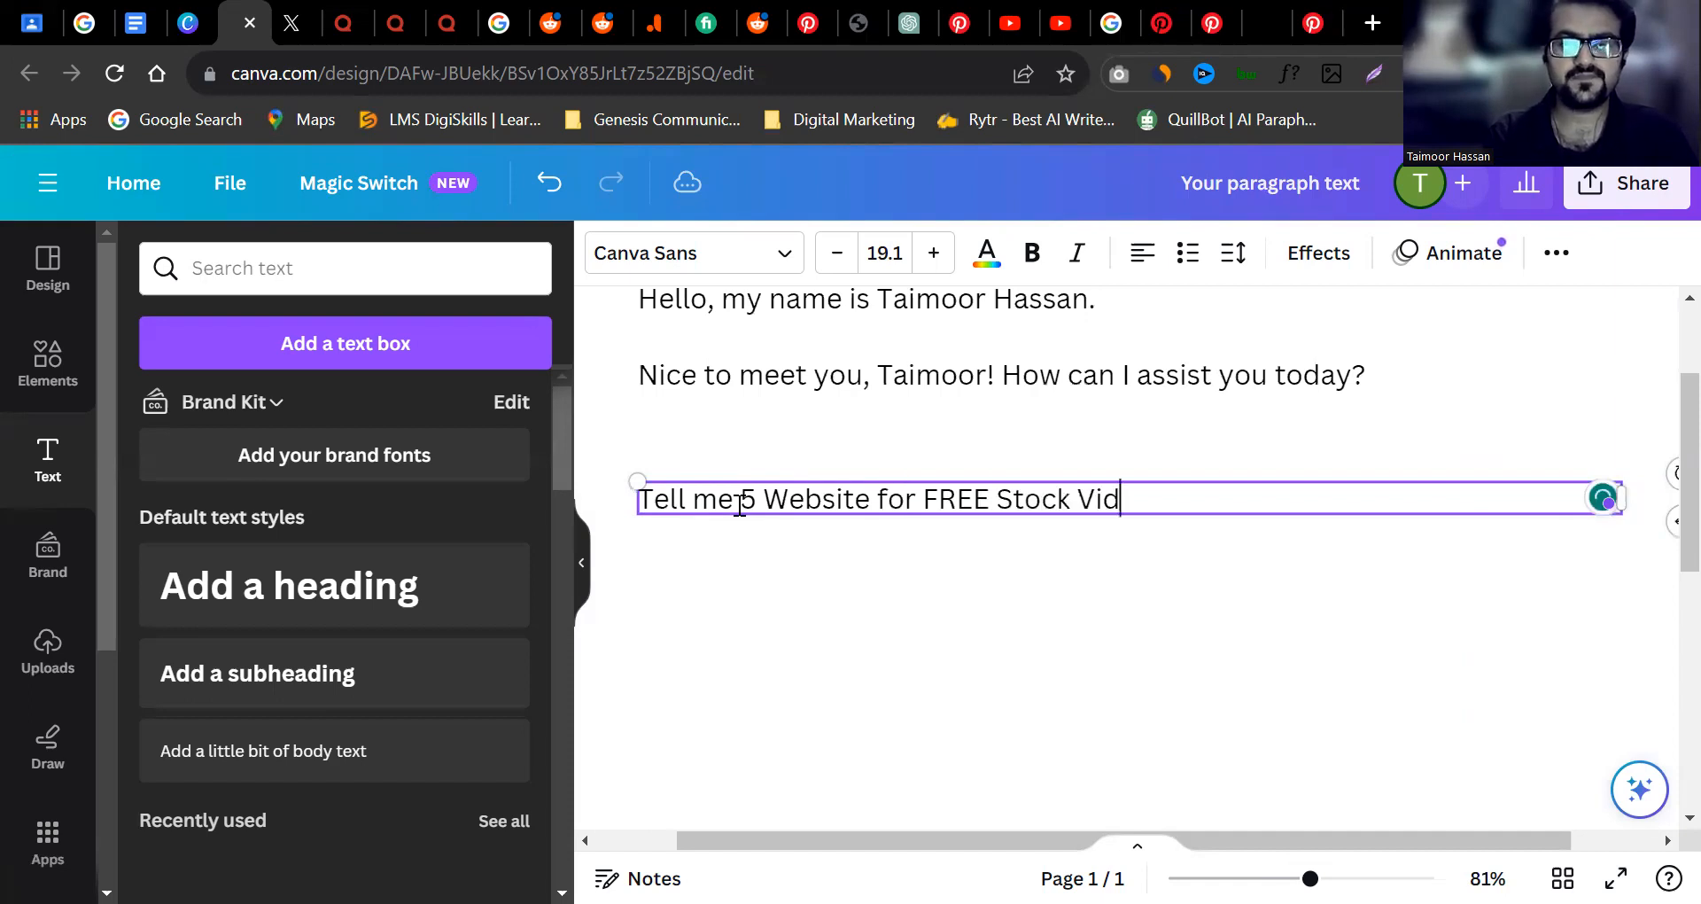
pyautogui.write('eos?')
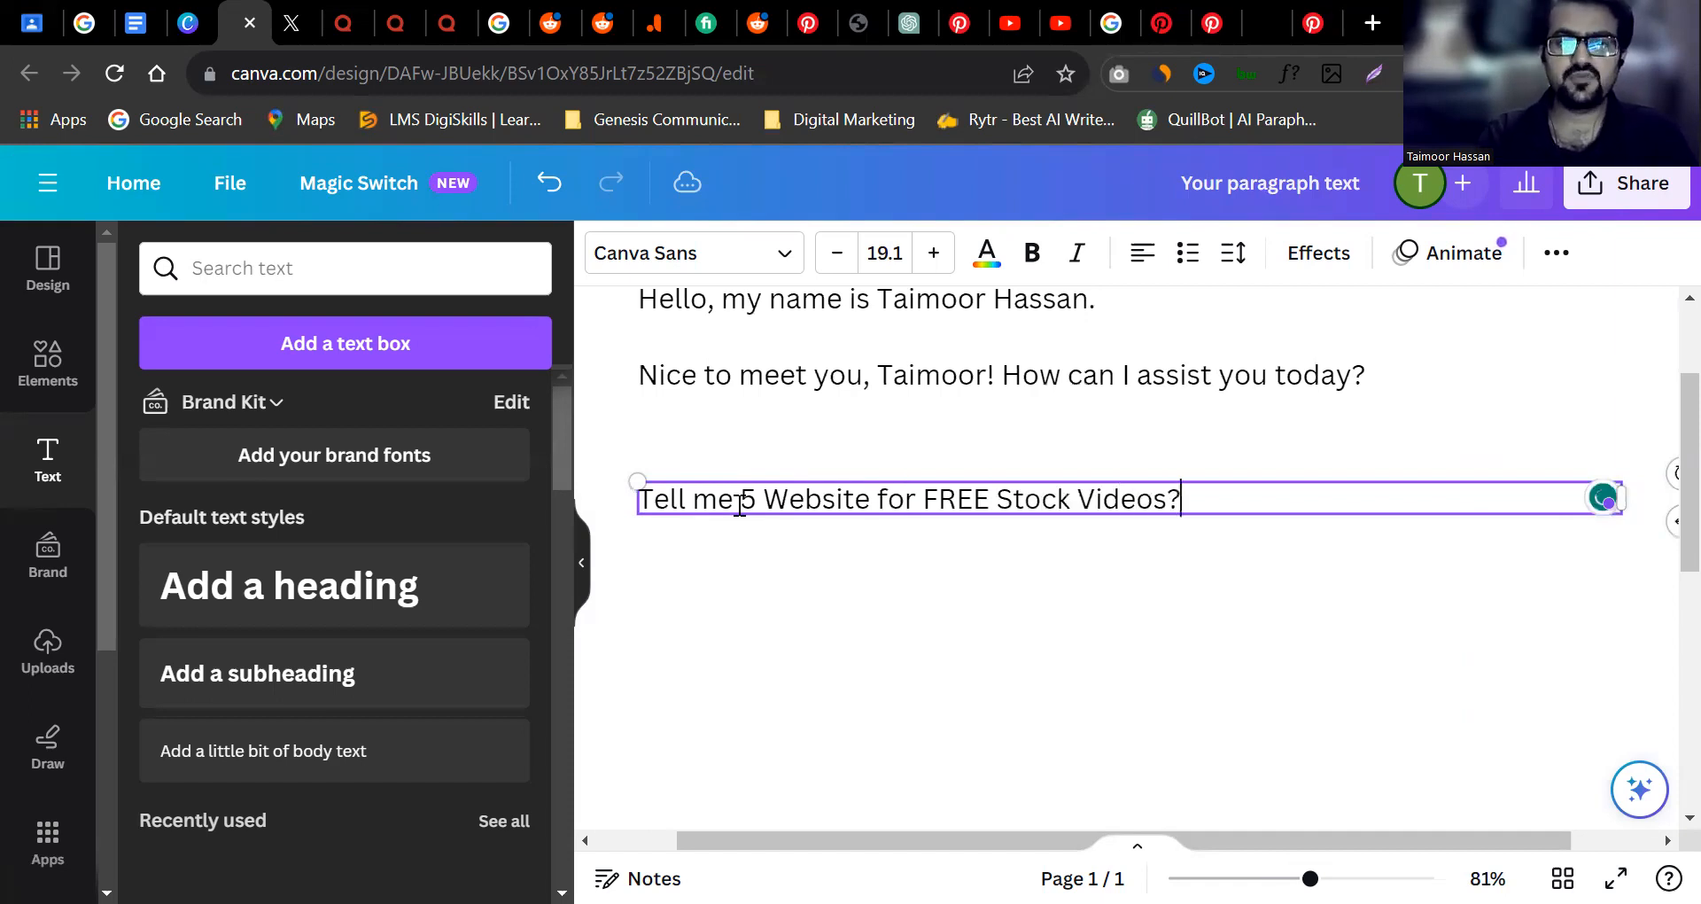
pyautogui.press('BackSpace')
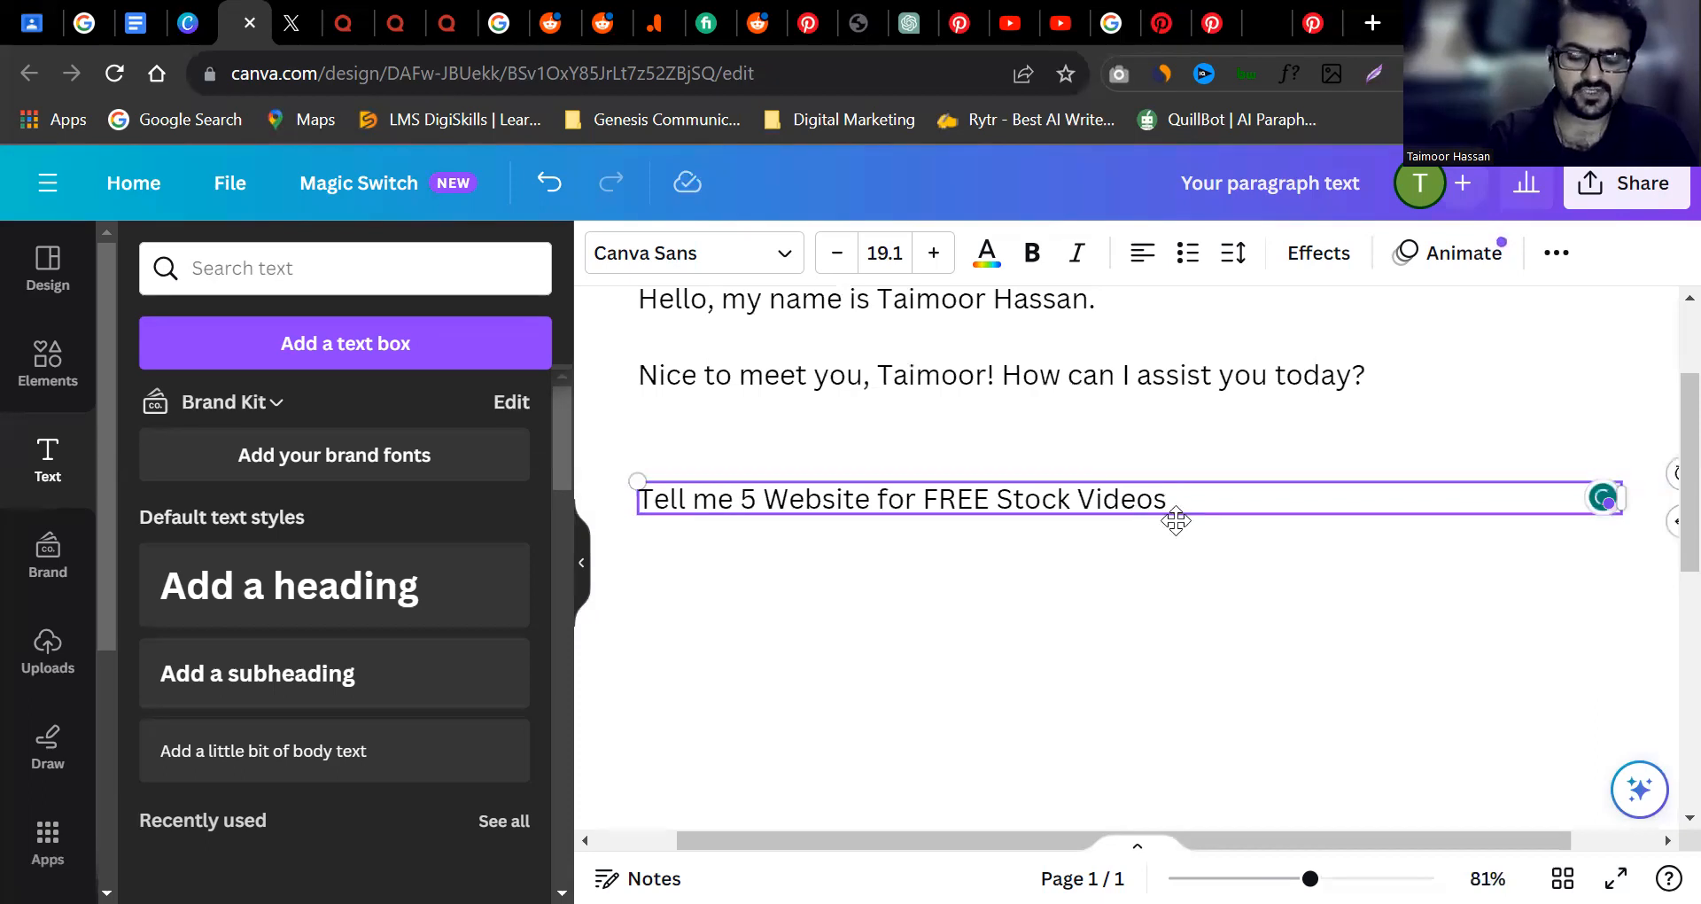
pyautogui.write('.')
# Use Magic Write on the stock video prompt to generate the list of five websites.
pyautogui.hotkey('ctrl', 'a')
pyautogui.press('Escape')
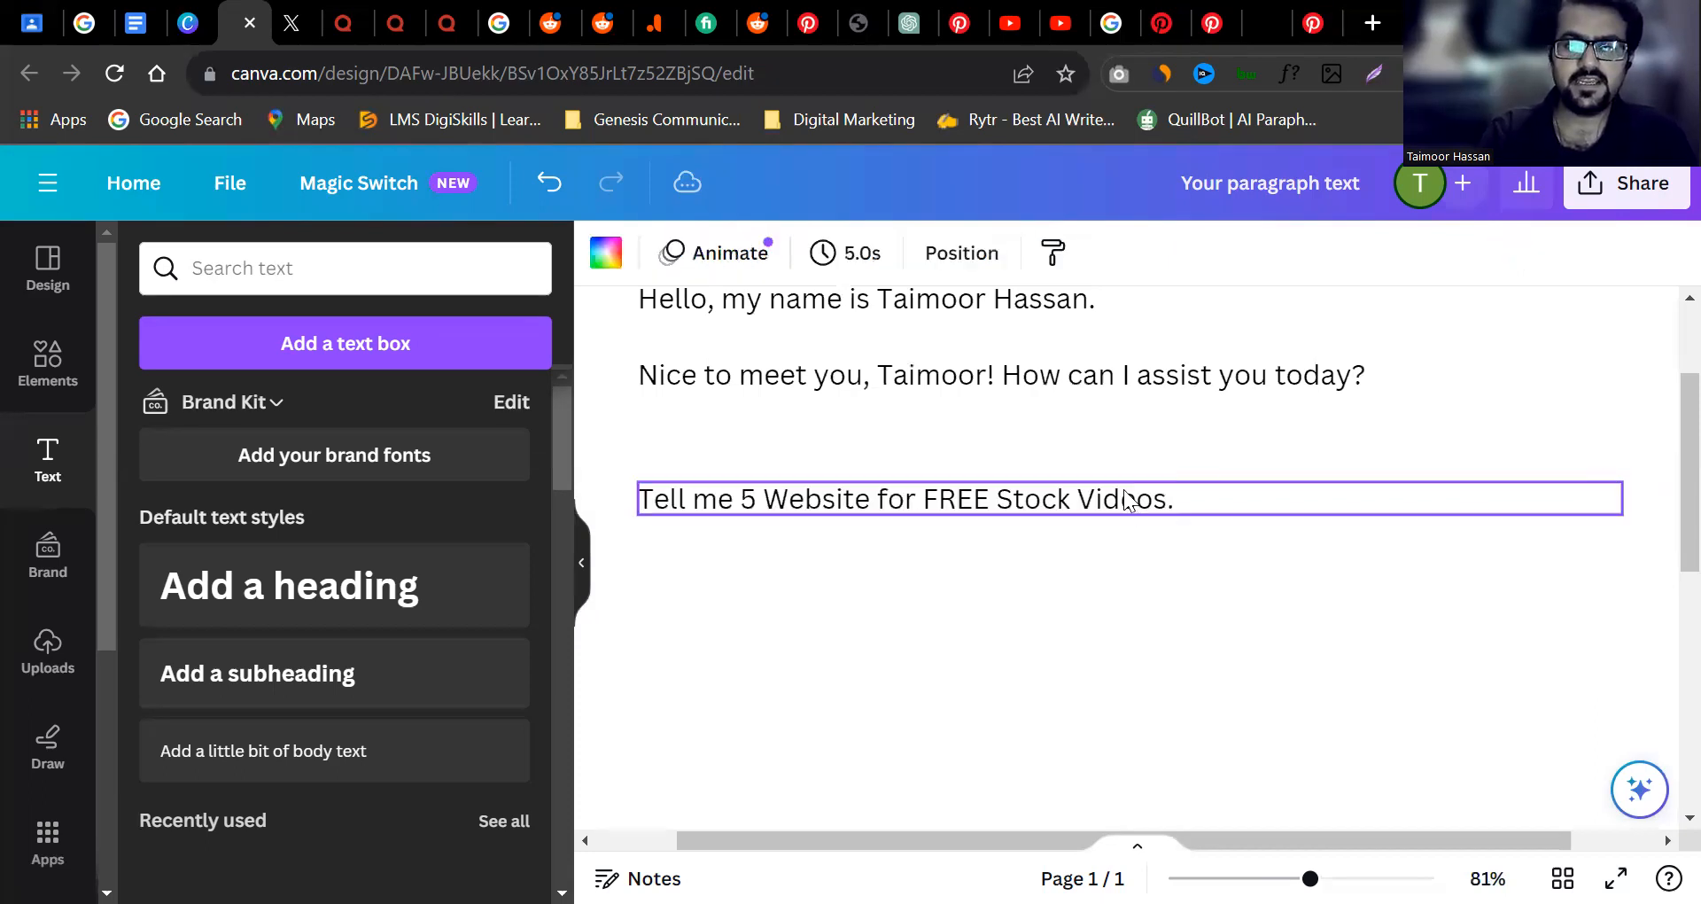
pyautogui.click(1088, 410)
pyautogui.click(1084, 392)
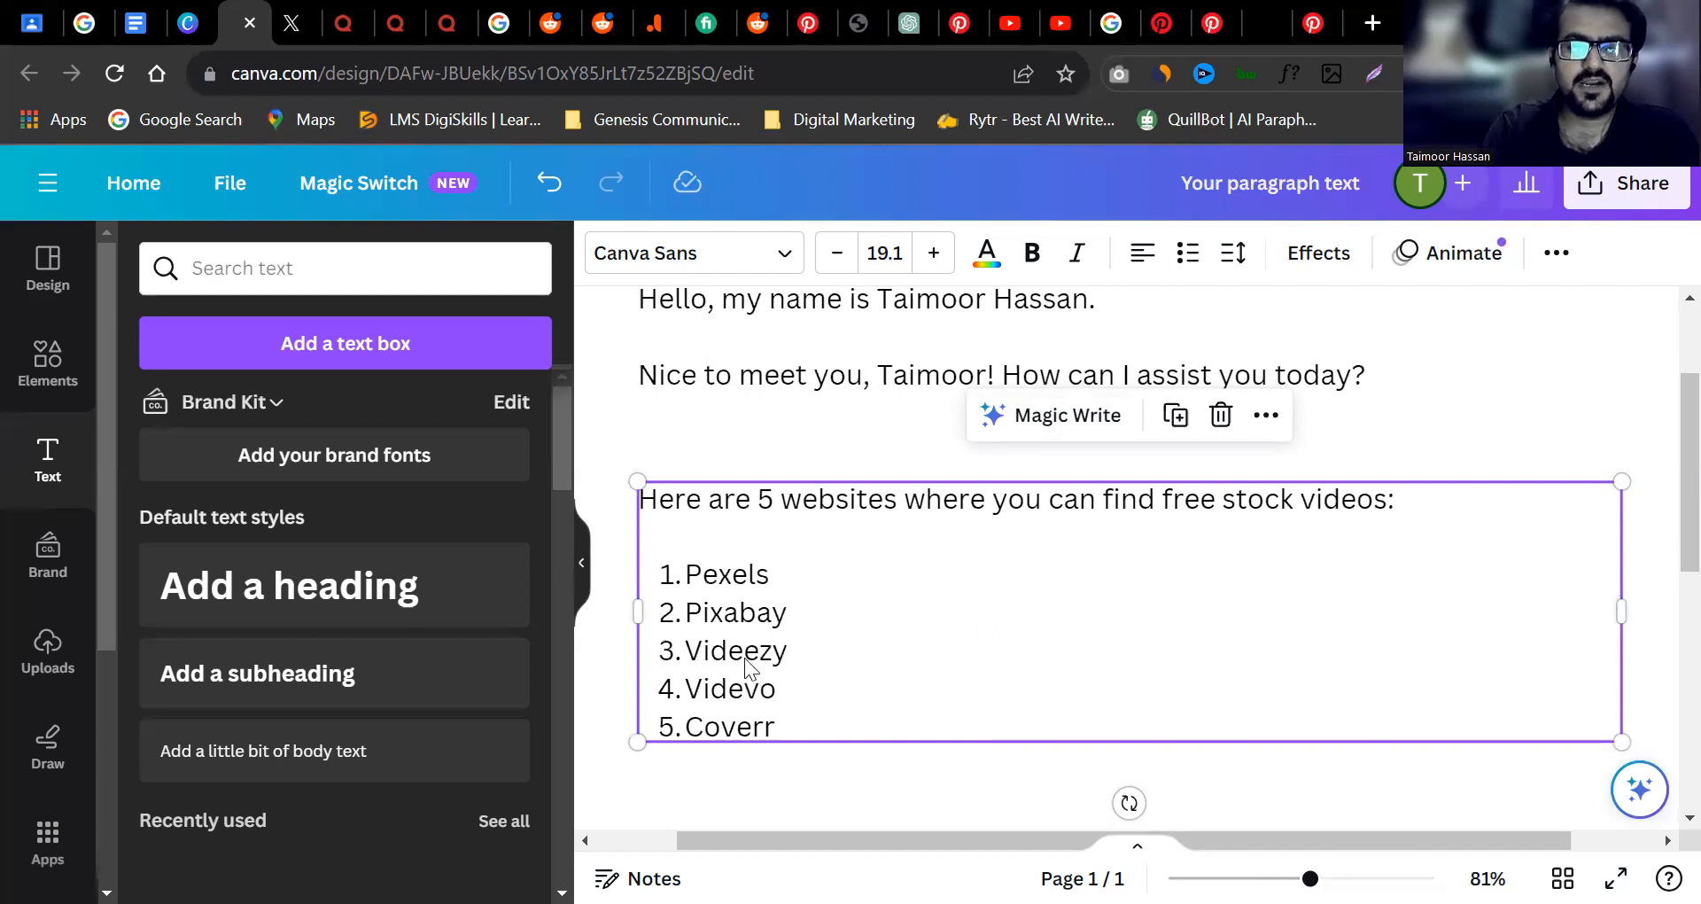
pyautogui.click(1412, 402)
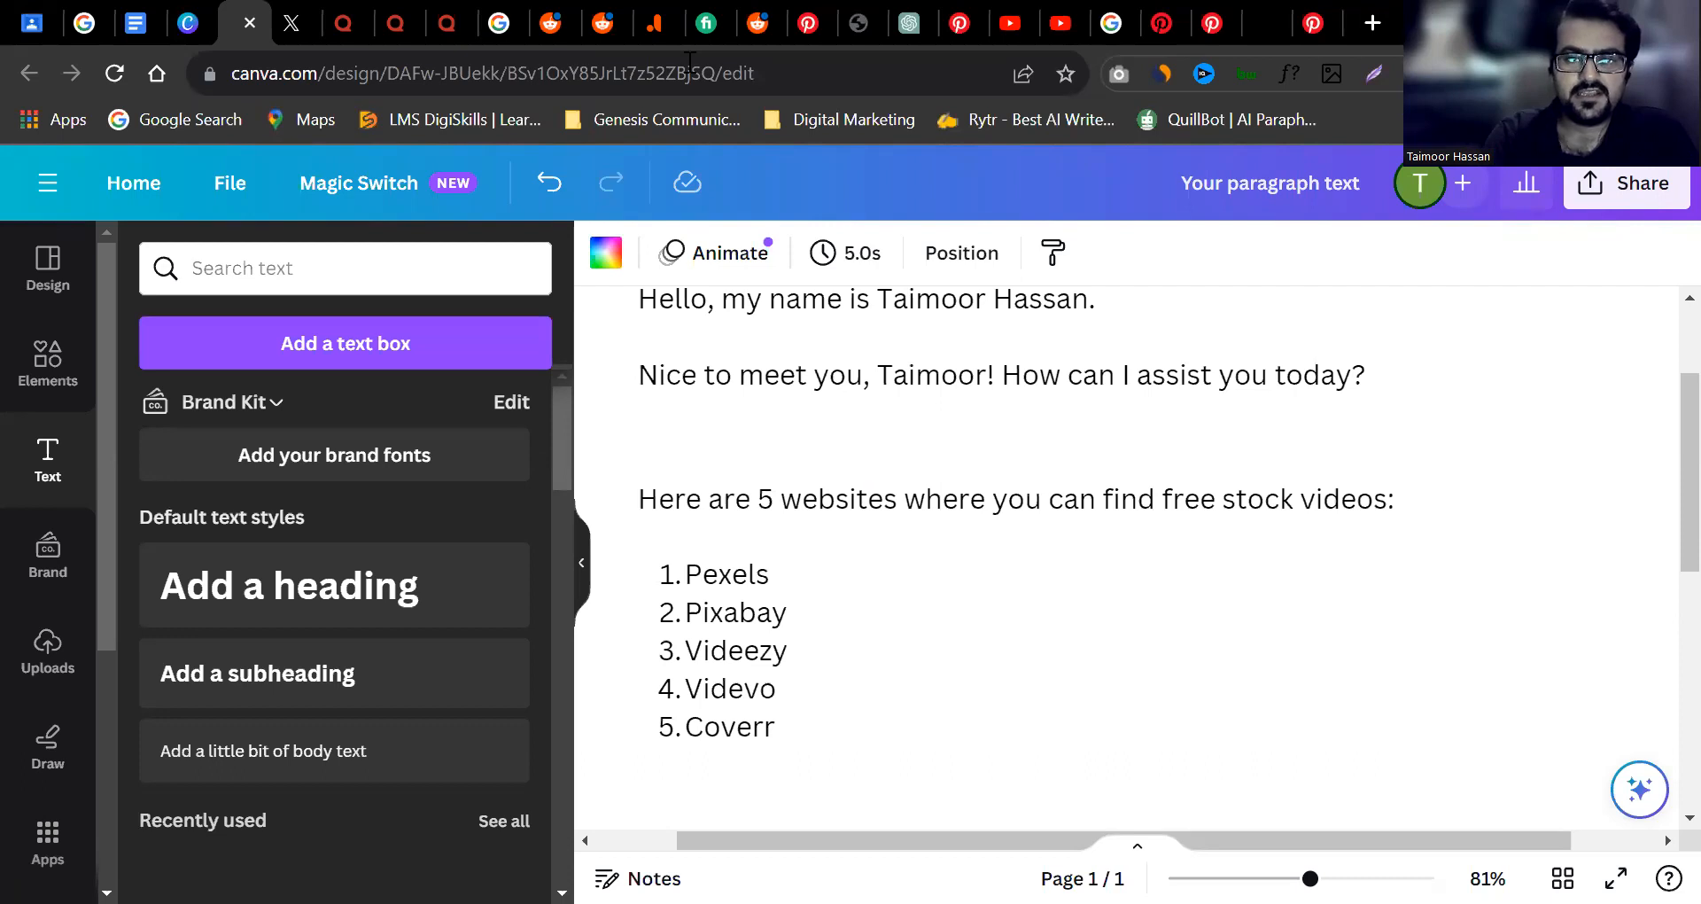
# Clear the generated stock video website list from the lower text box.
pyautogui.click(797, 502)
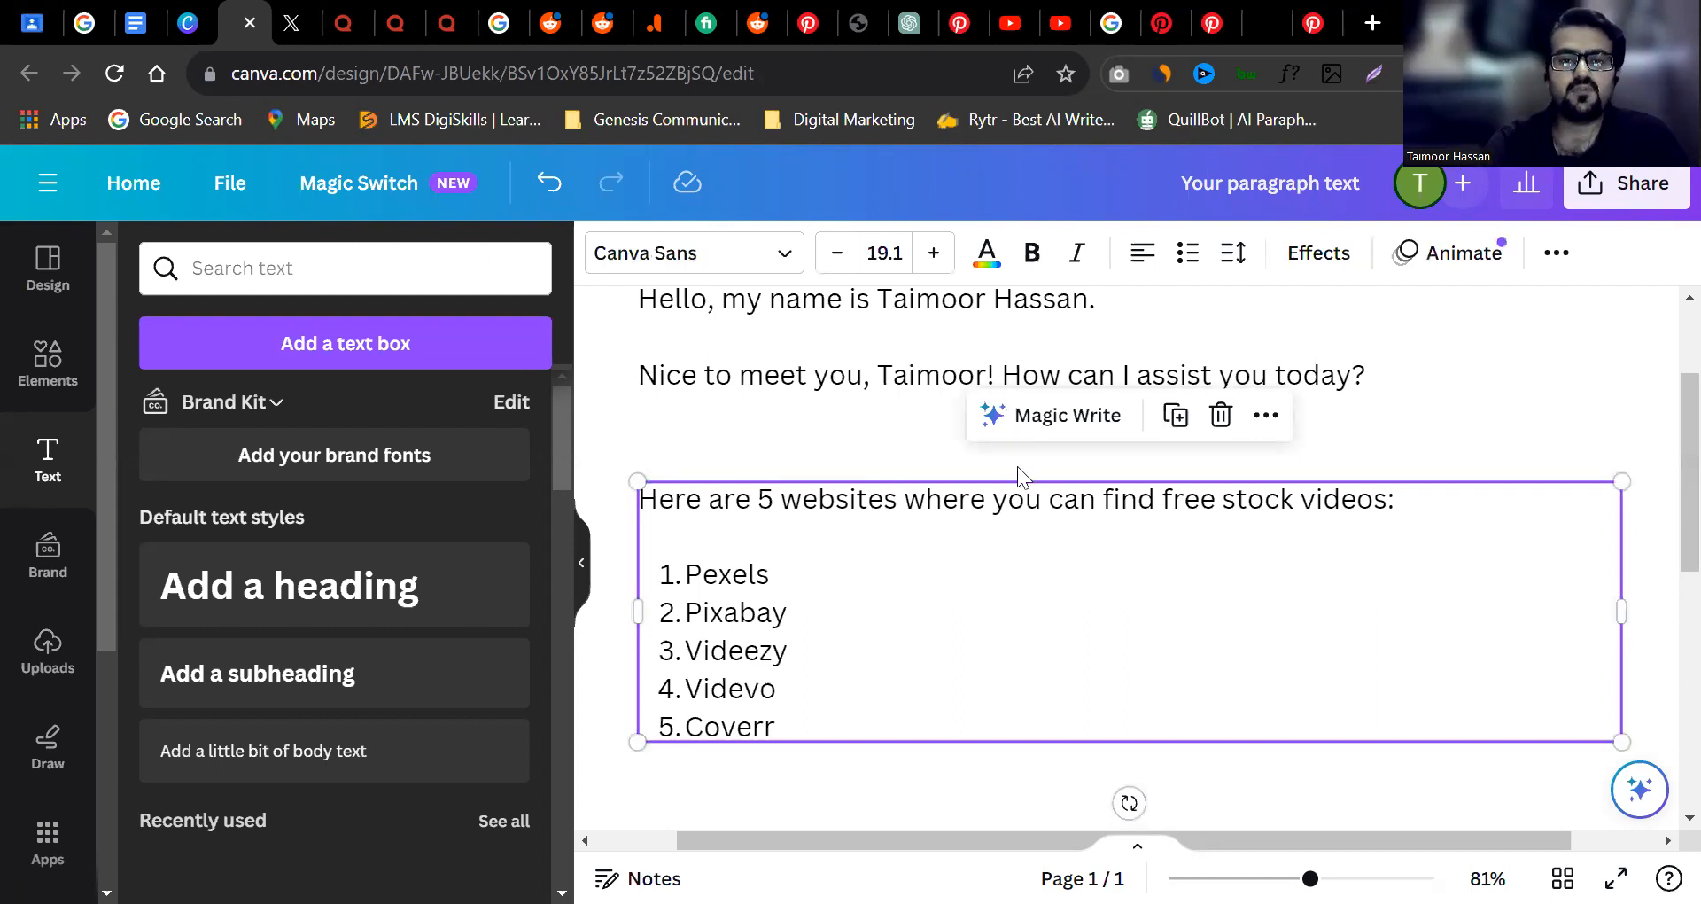
pyautogui.press('Return')
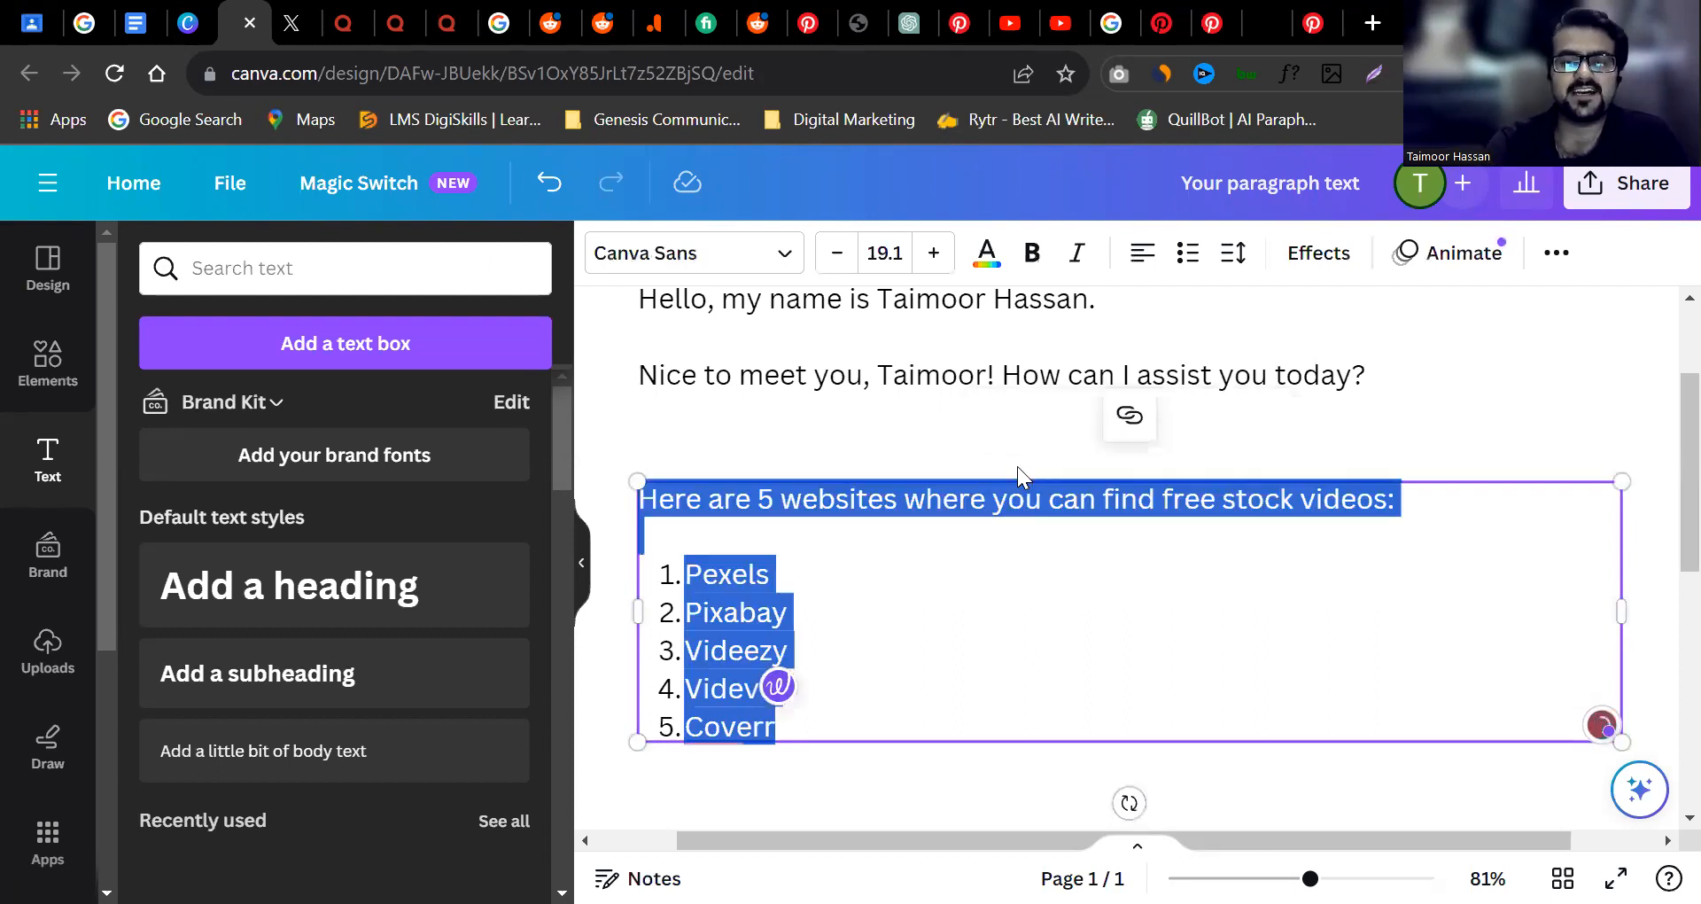
pyautogui.press('BackSpace')
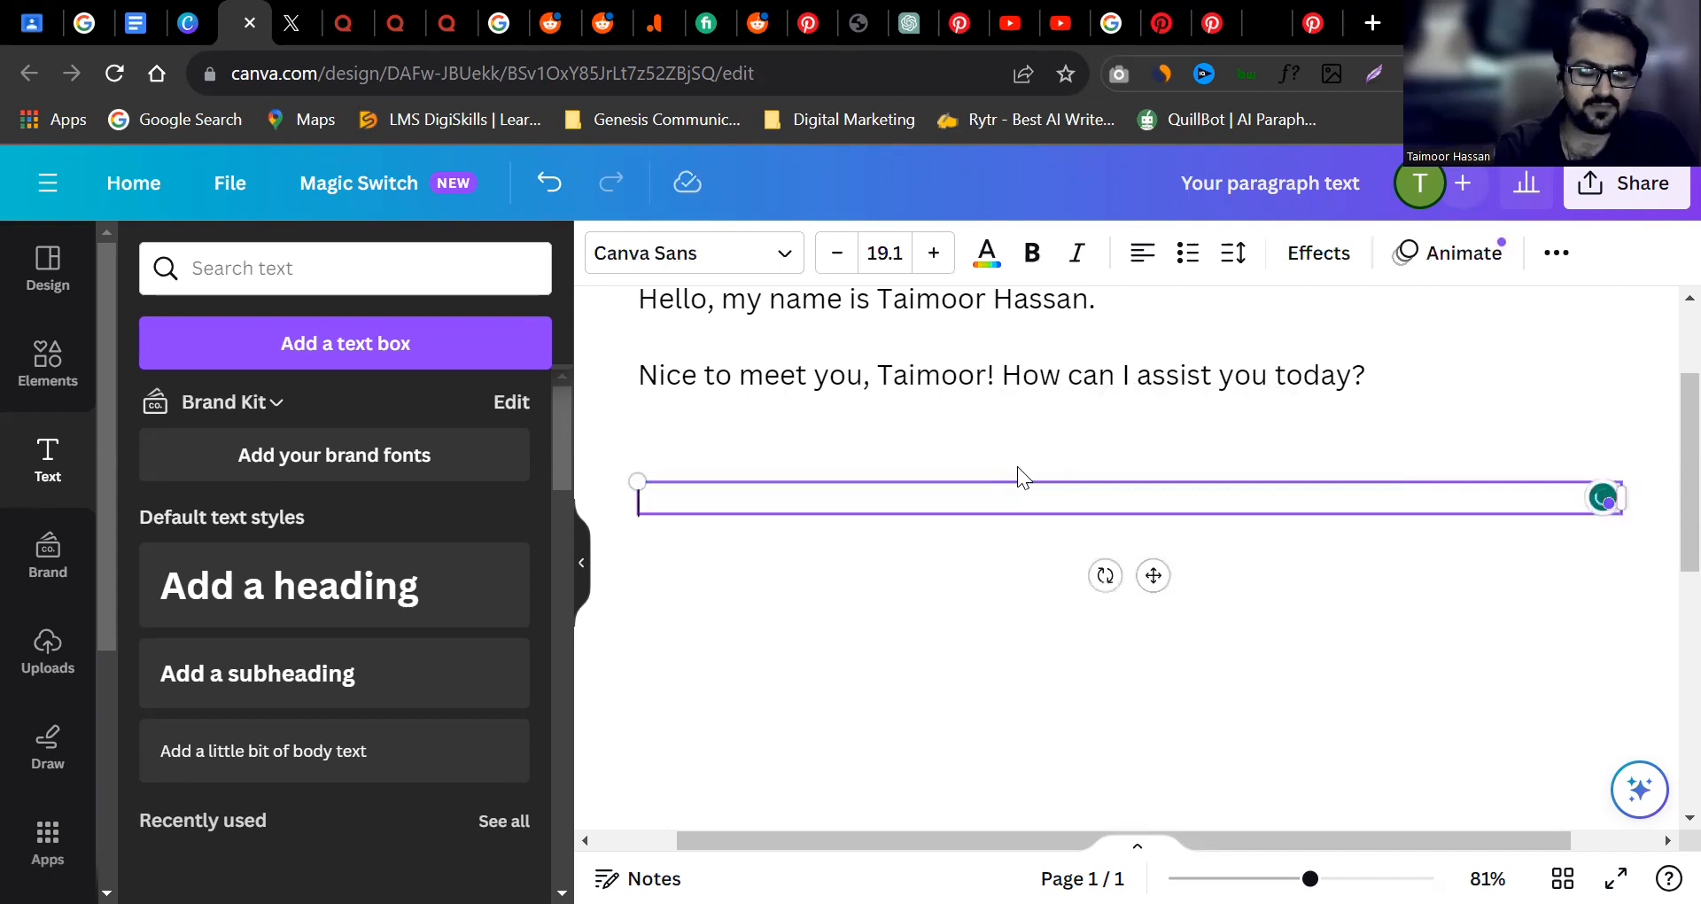
pyautogui.write('Te;;')
pyautogui.press('BackSpace')
pyautogui.press('BackSpace')
pyautogui.press('BackSpace')
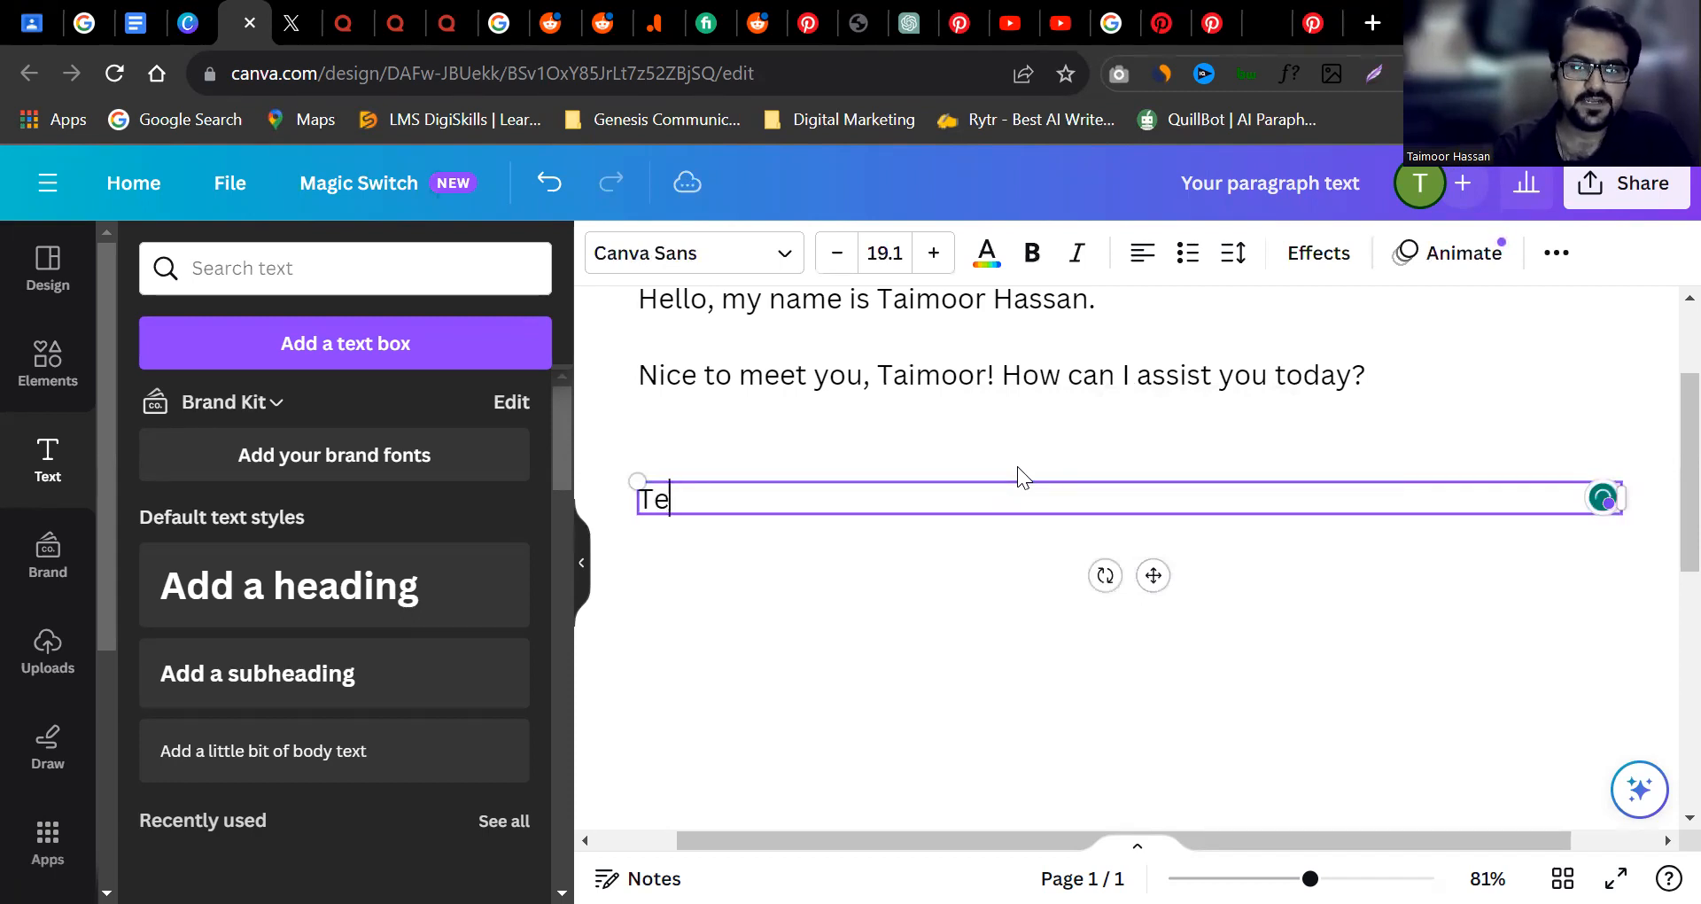
pyautogui.press('BackSpace')
pyautogui.hotkey('shift', 'Left')
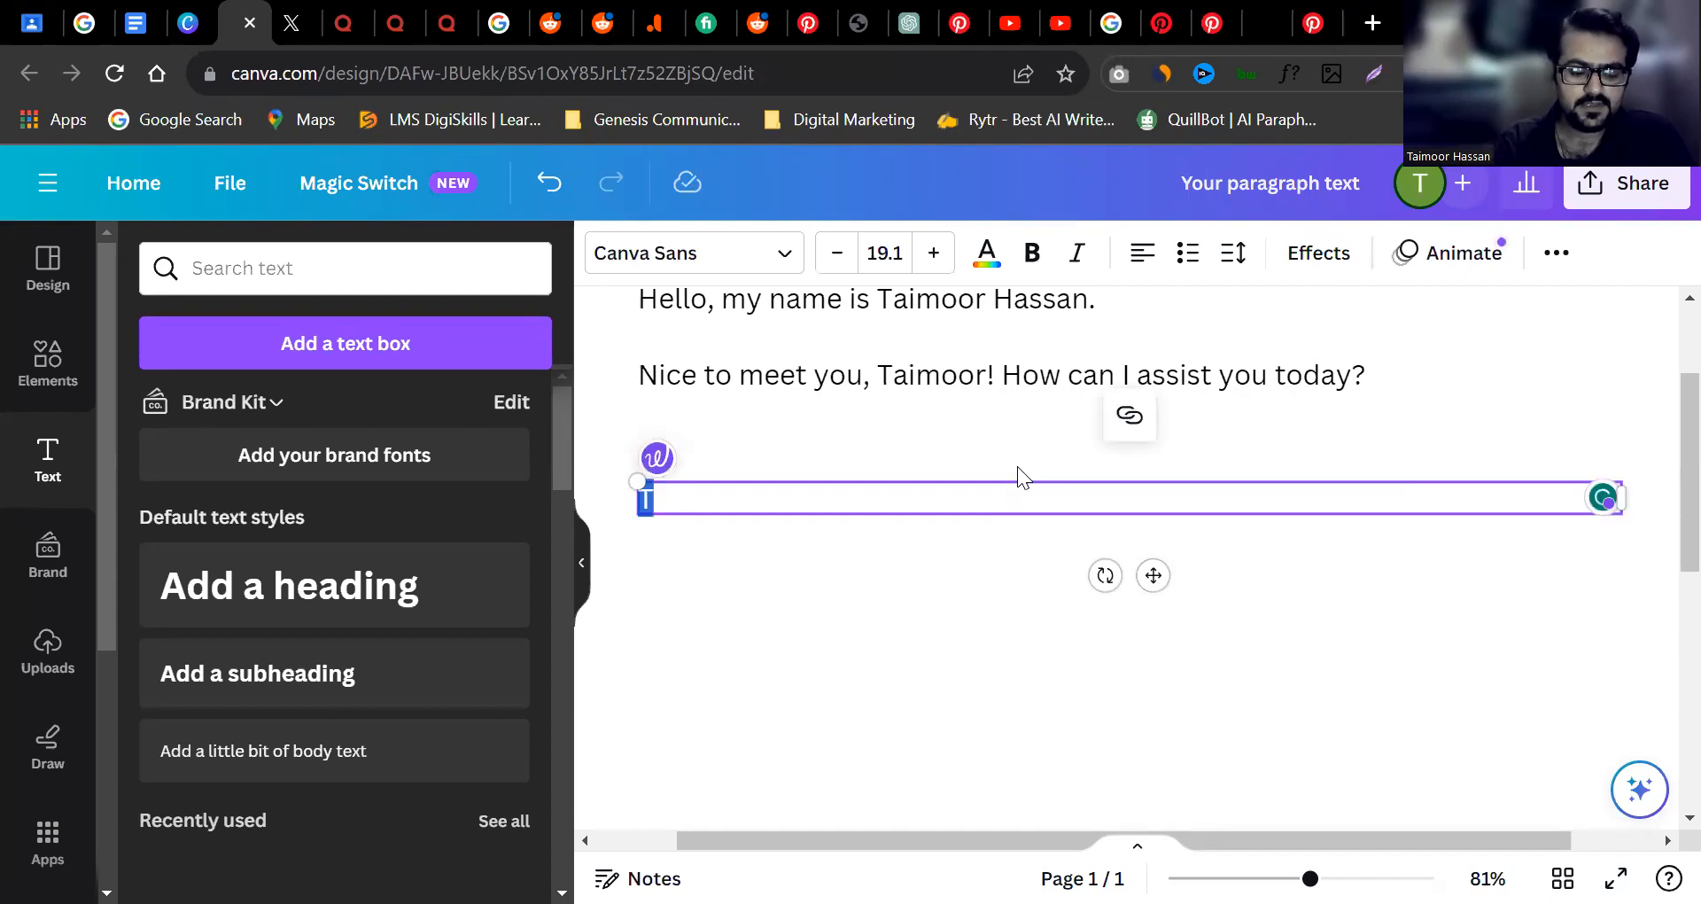
# Write "Make me a Eye Catching Headline for Shoes" in the lower text box.
pyautogui.write('Make me ')
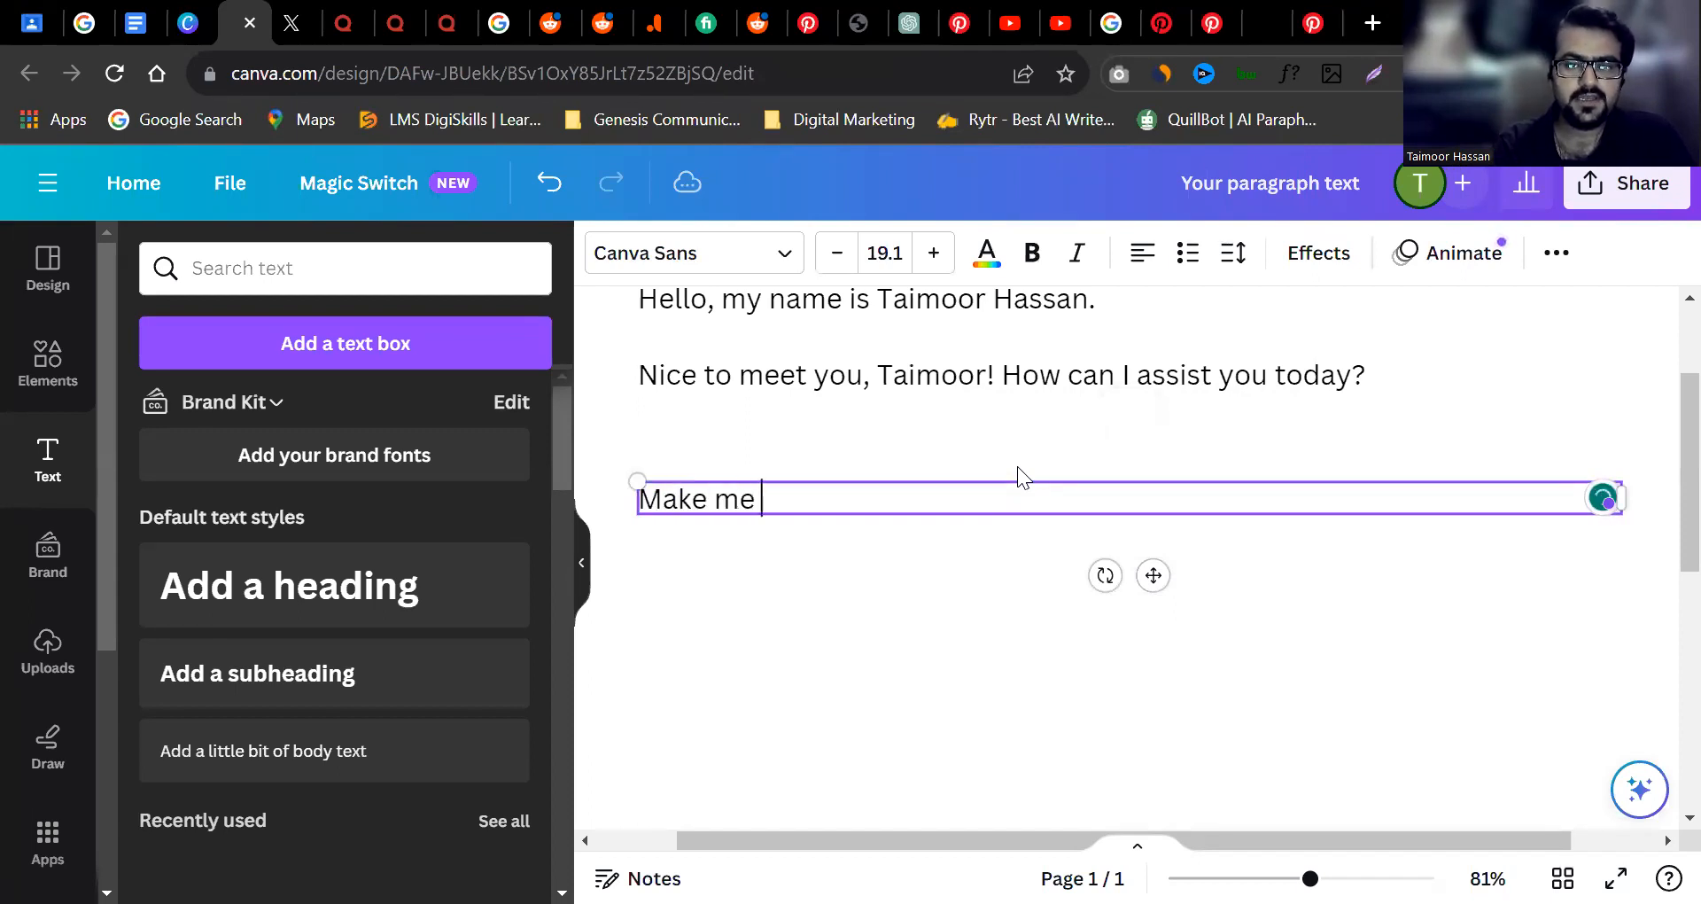
pyautogui.write('a ')
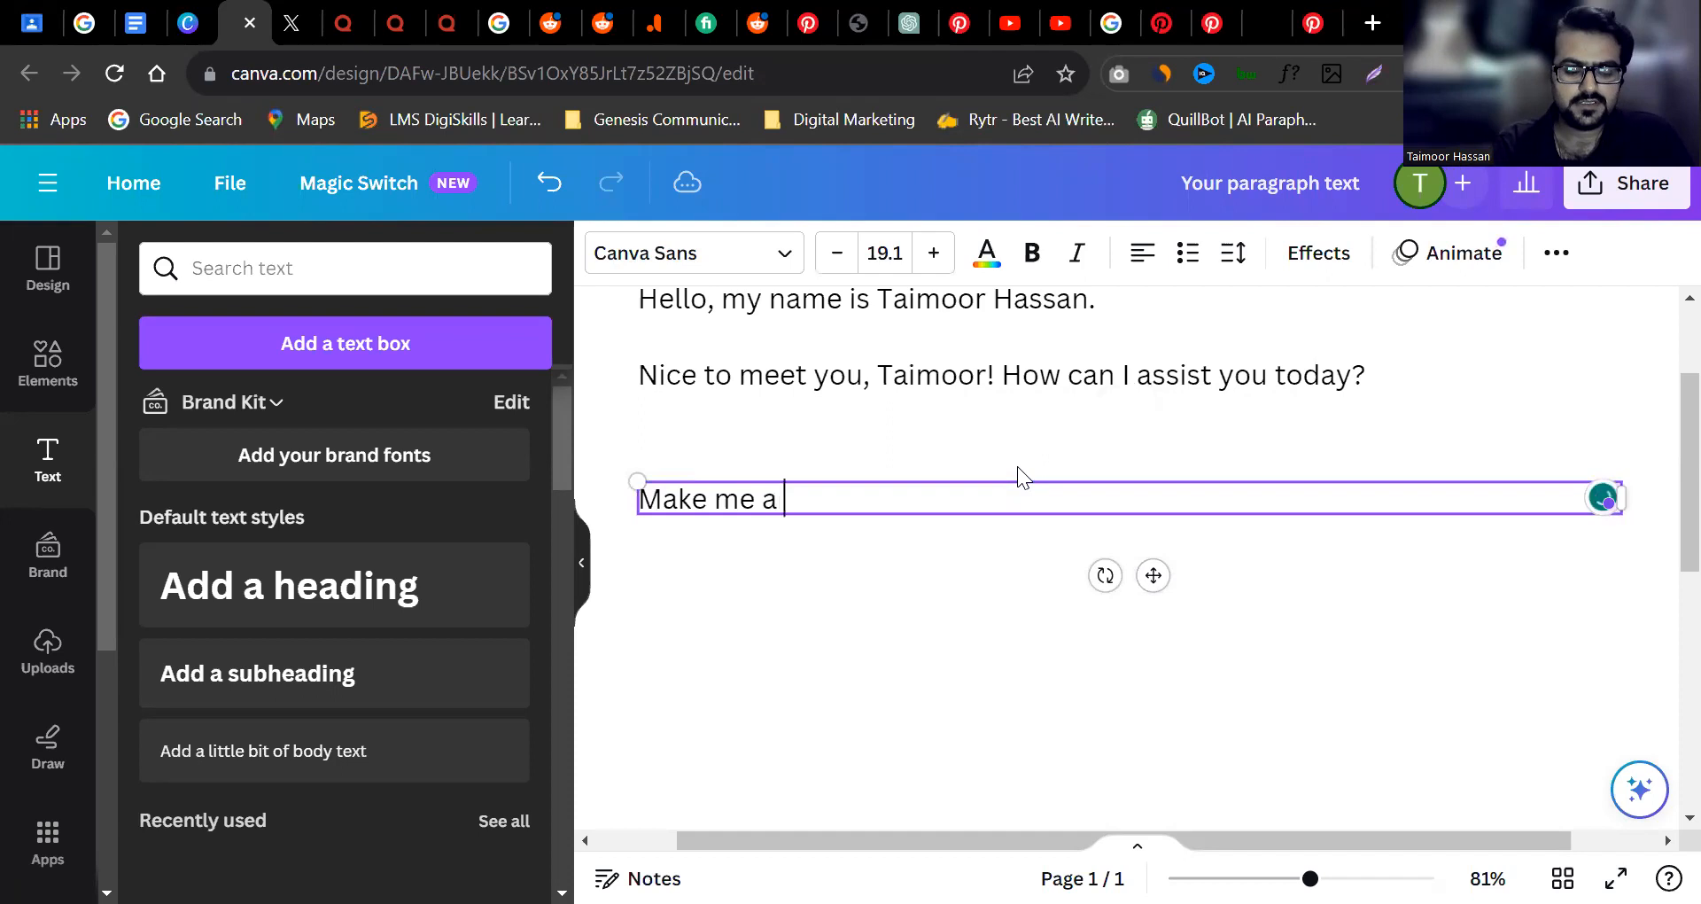
pyautogui.write('Eye Catching')
pyautogui.press('BackSpace')
pyautogui.press('BackSpace')
pyautogui.press('BackSpace')
pyautogui.press('BackSpace')
pyautogui.press('BackSpace')
pyautogui.write('hin')
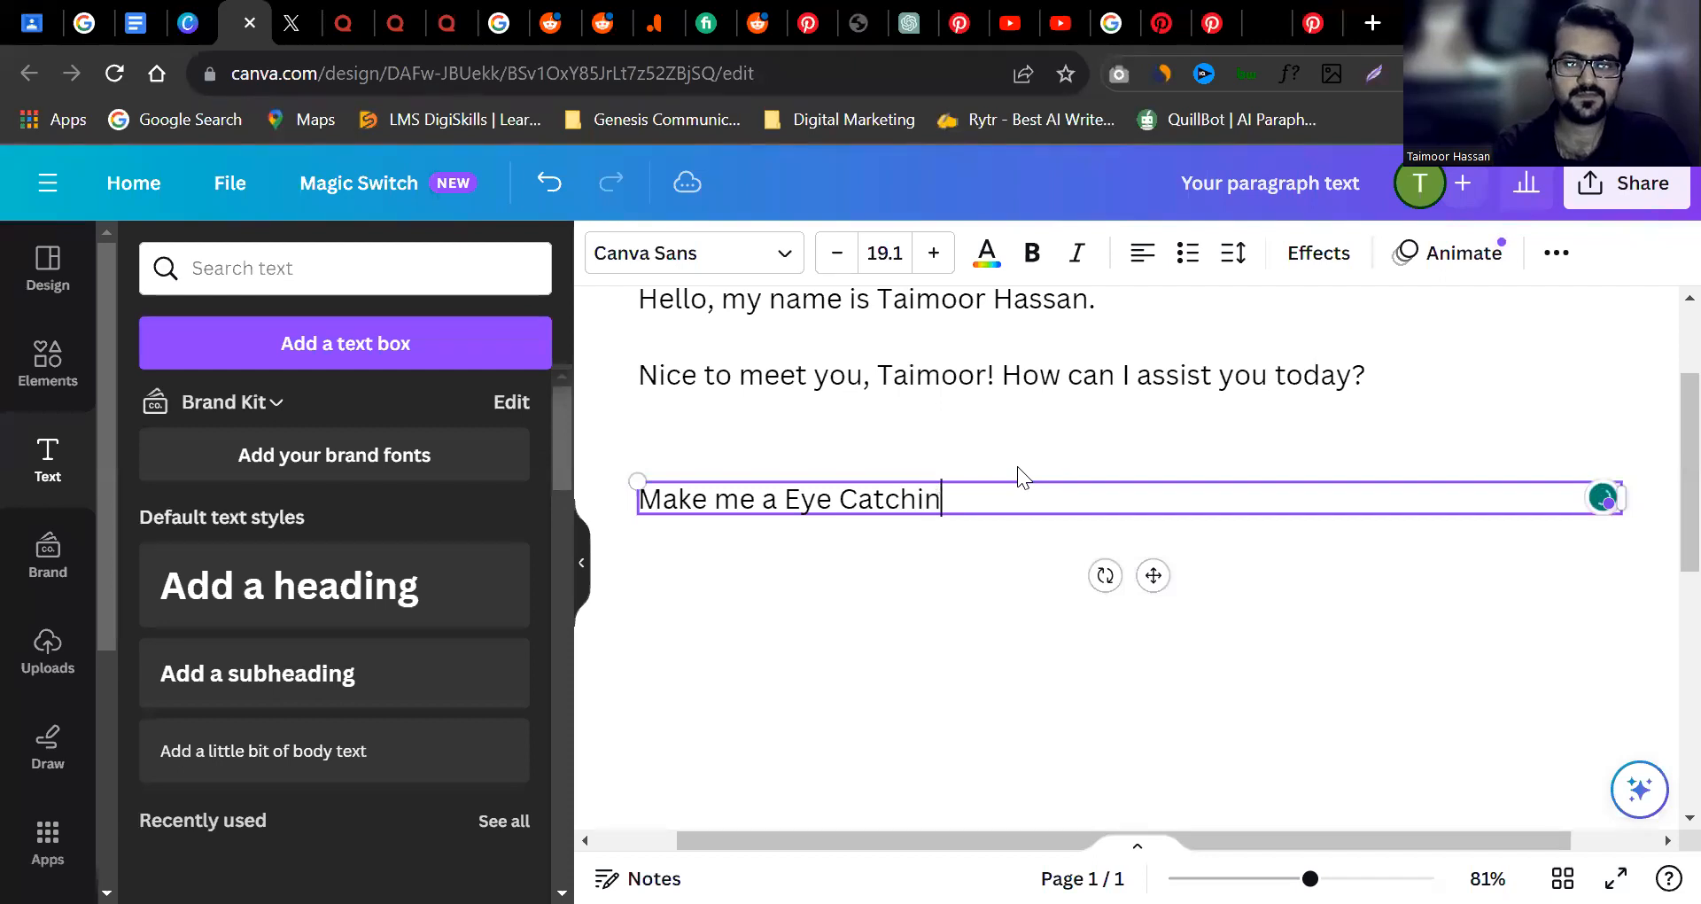
pyautogui.write('g Had')
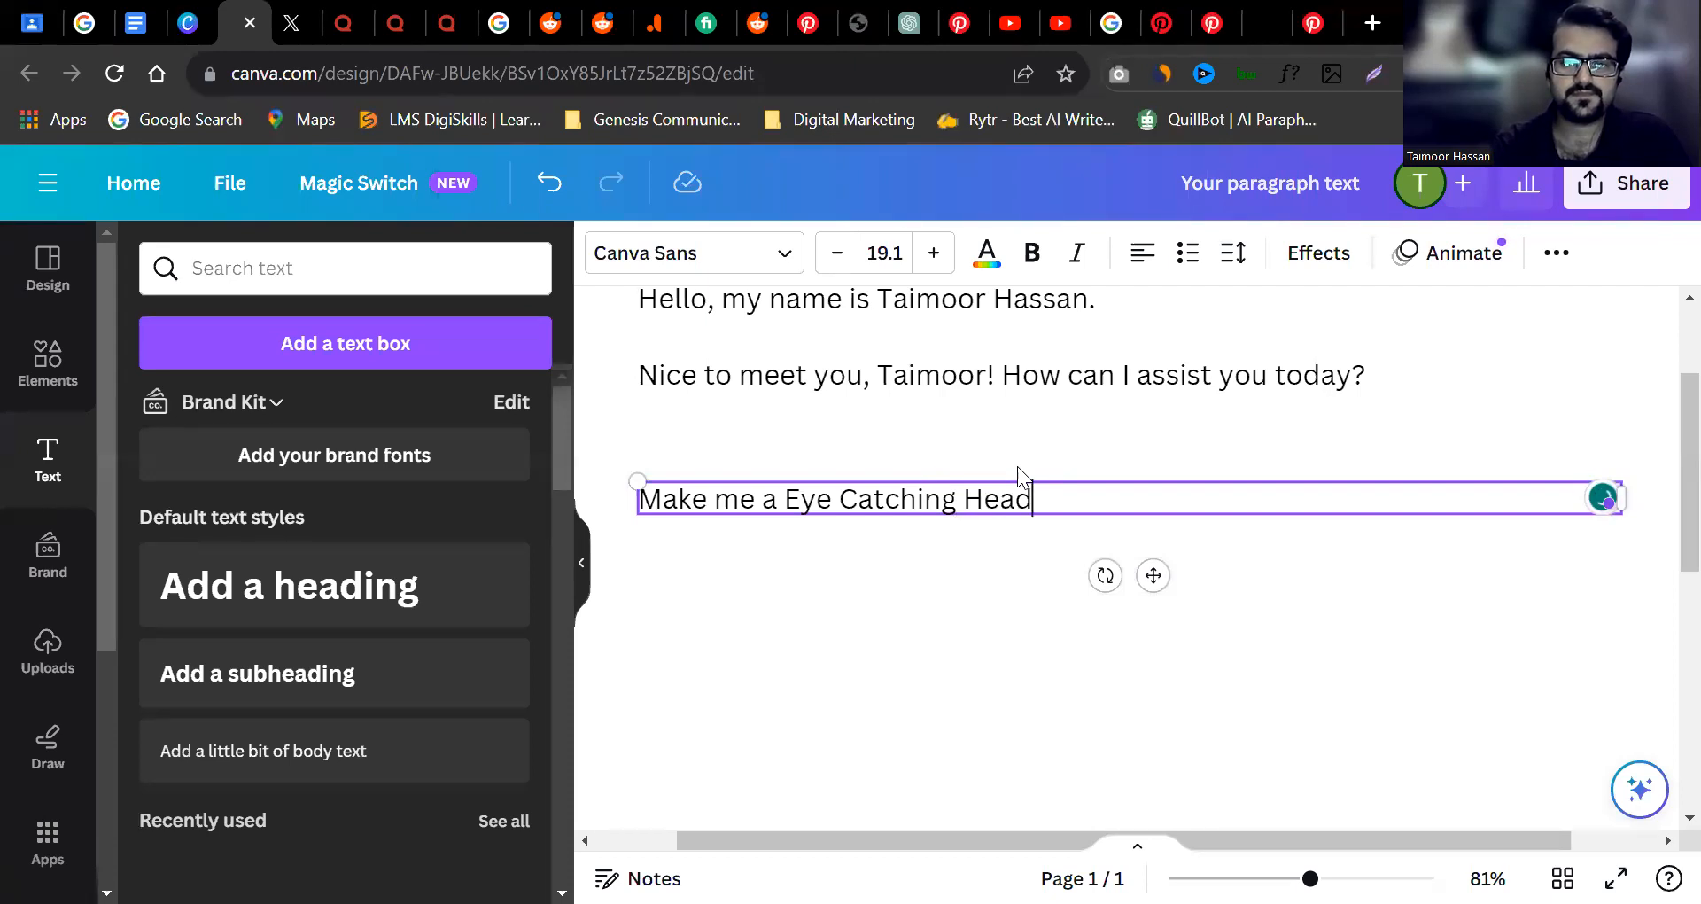
pyautogui.write('adline for')
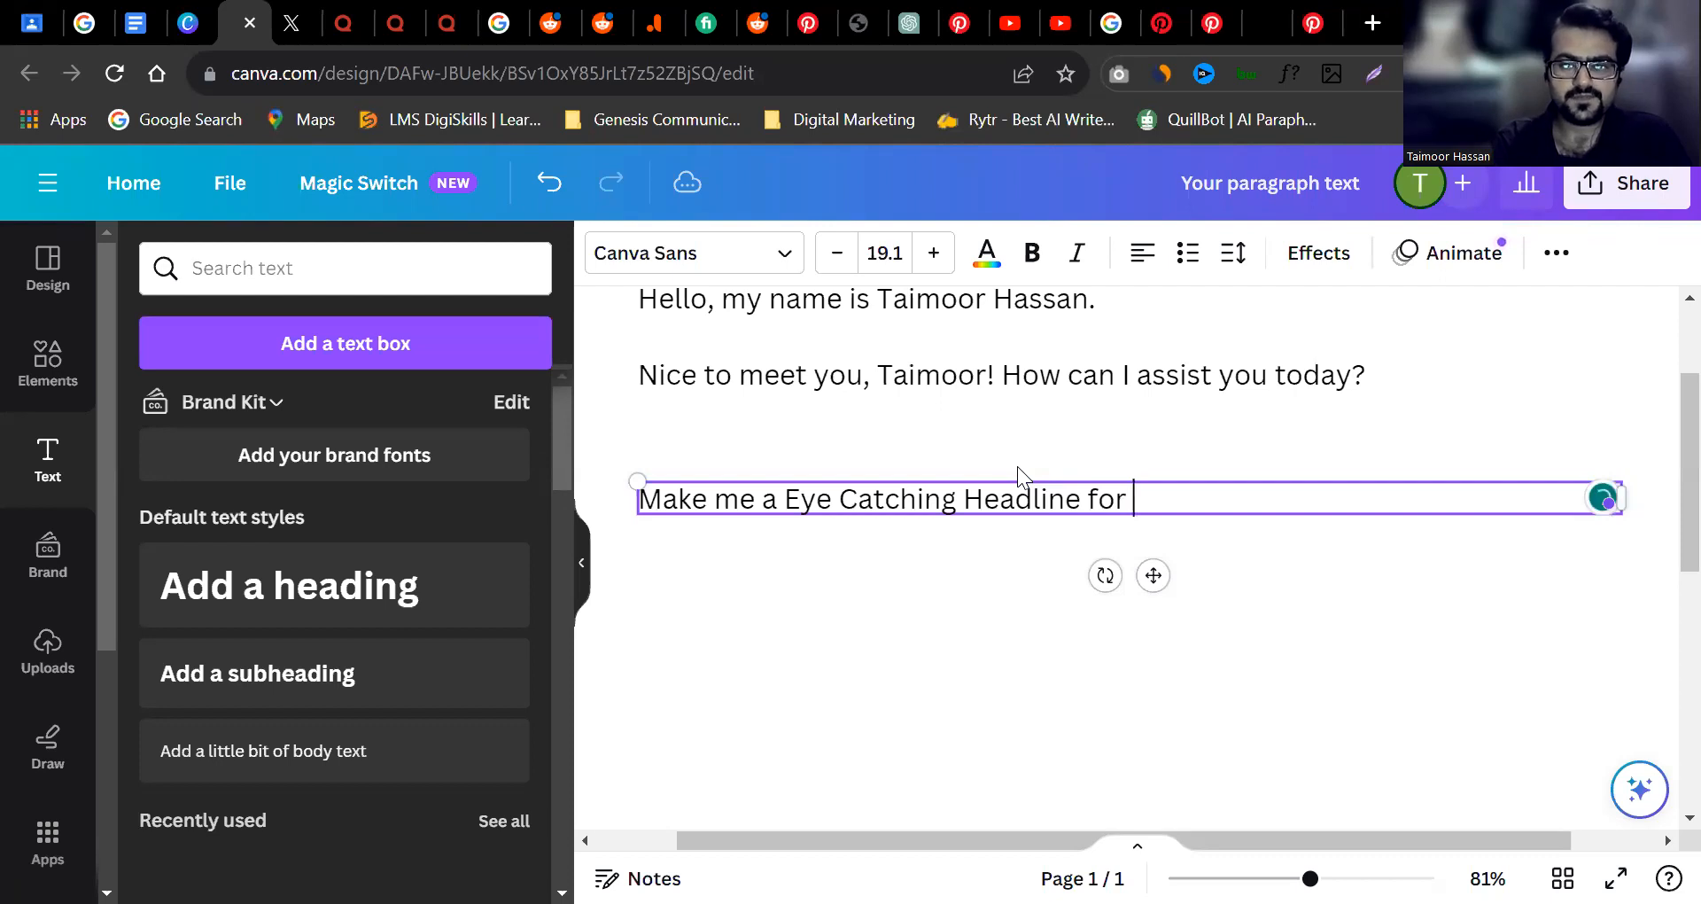
pyautogui.write(' Shoes')
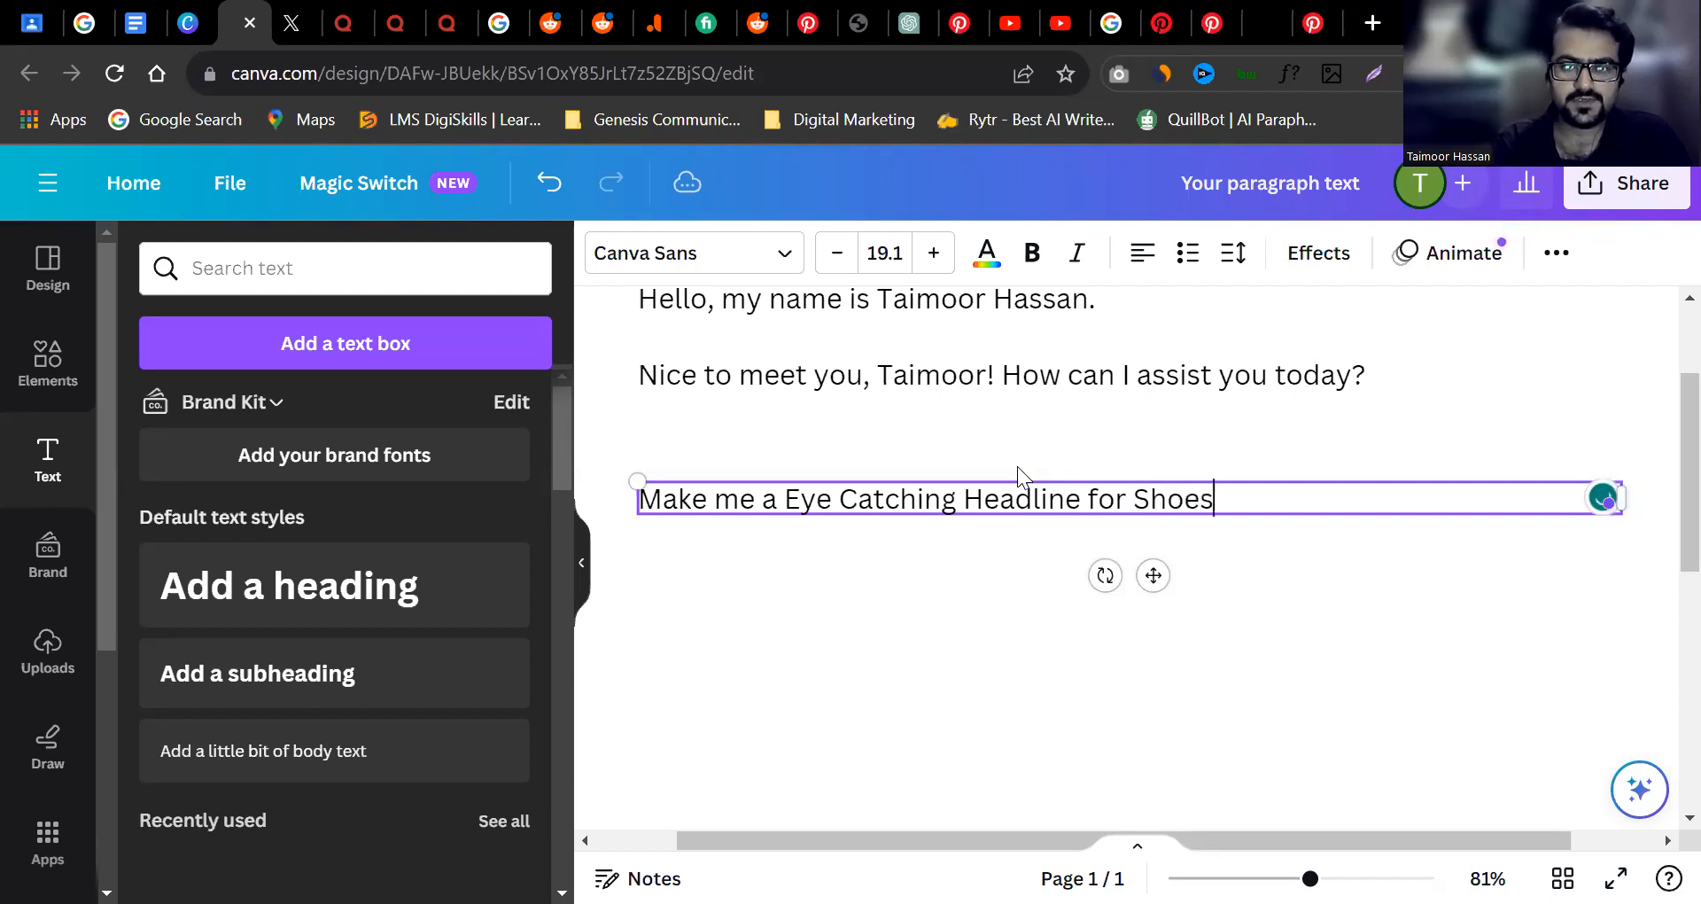
# Change the end of the headline prompt to read "for Men Shoes".
pyautogui.press('BackSpace')
pyautogui.press('BackSpace')
pyautogui.press('BackSpace')
pyautogui.press('BackSpace')
pyautogui.press('BackSpace')
pyautogui.write('M')
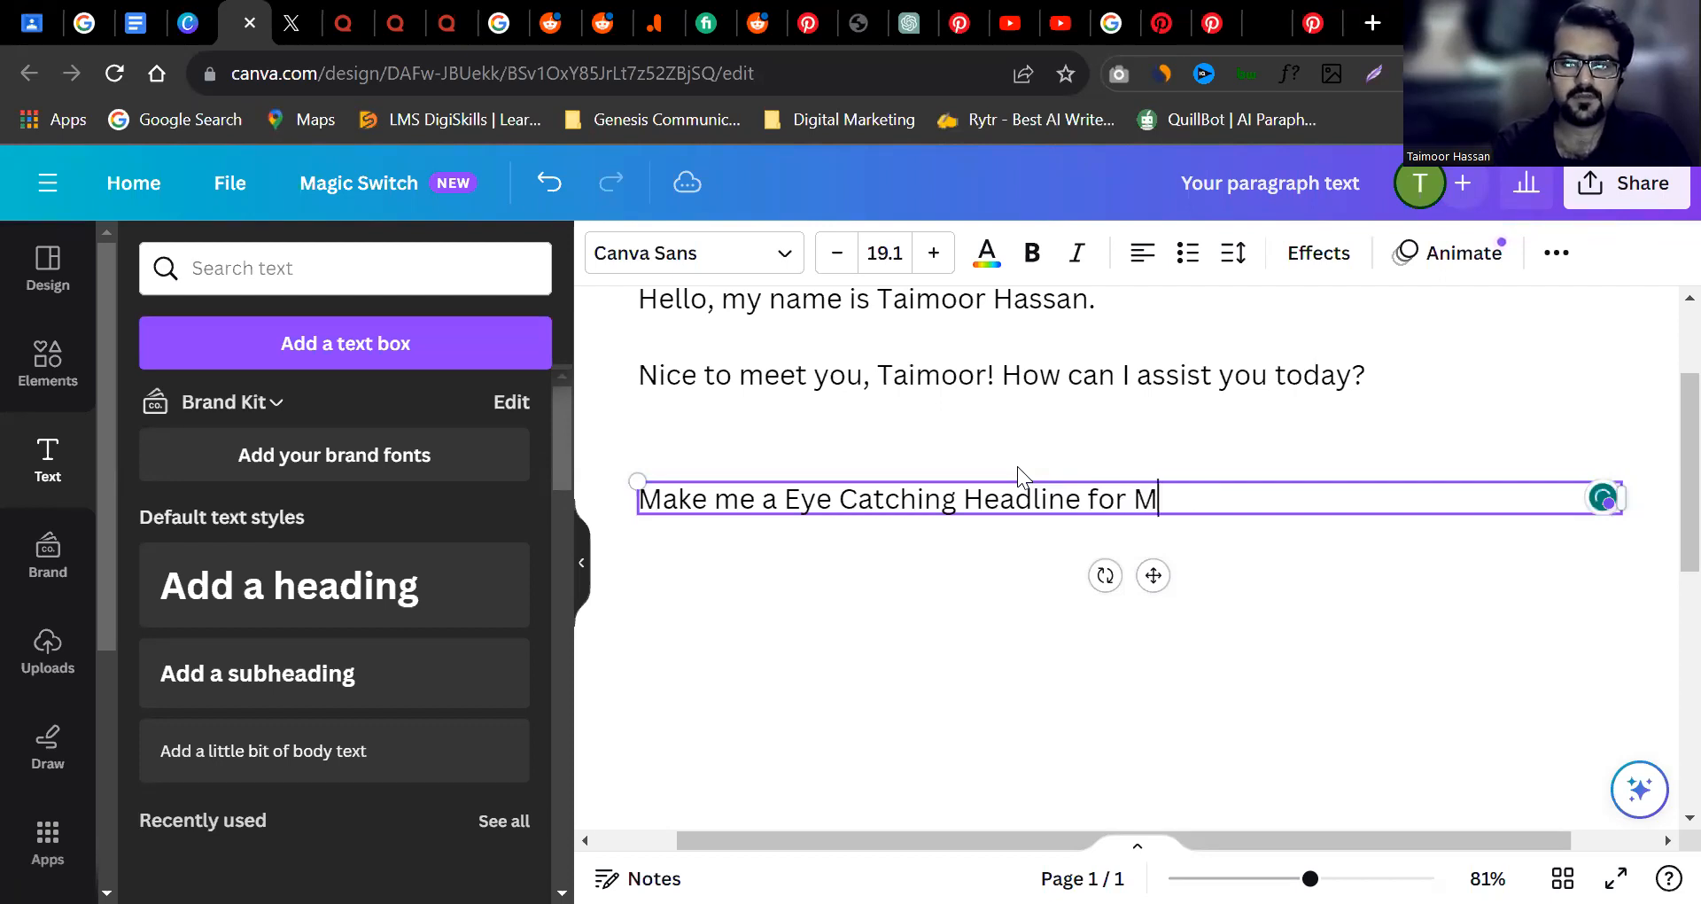
pyautogui.write('en Shoes')
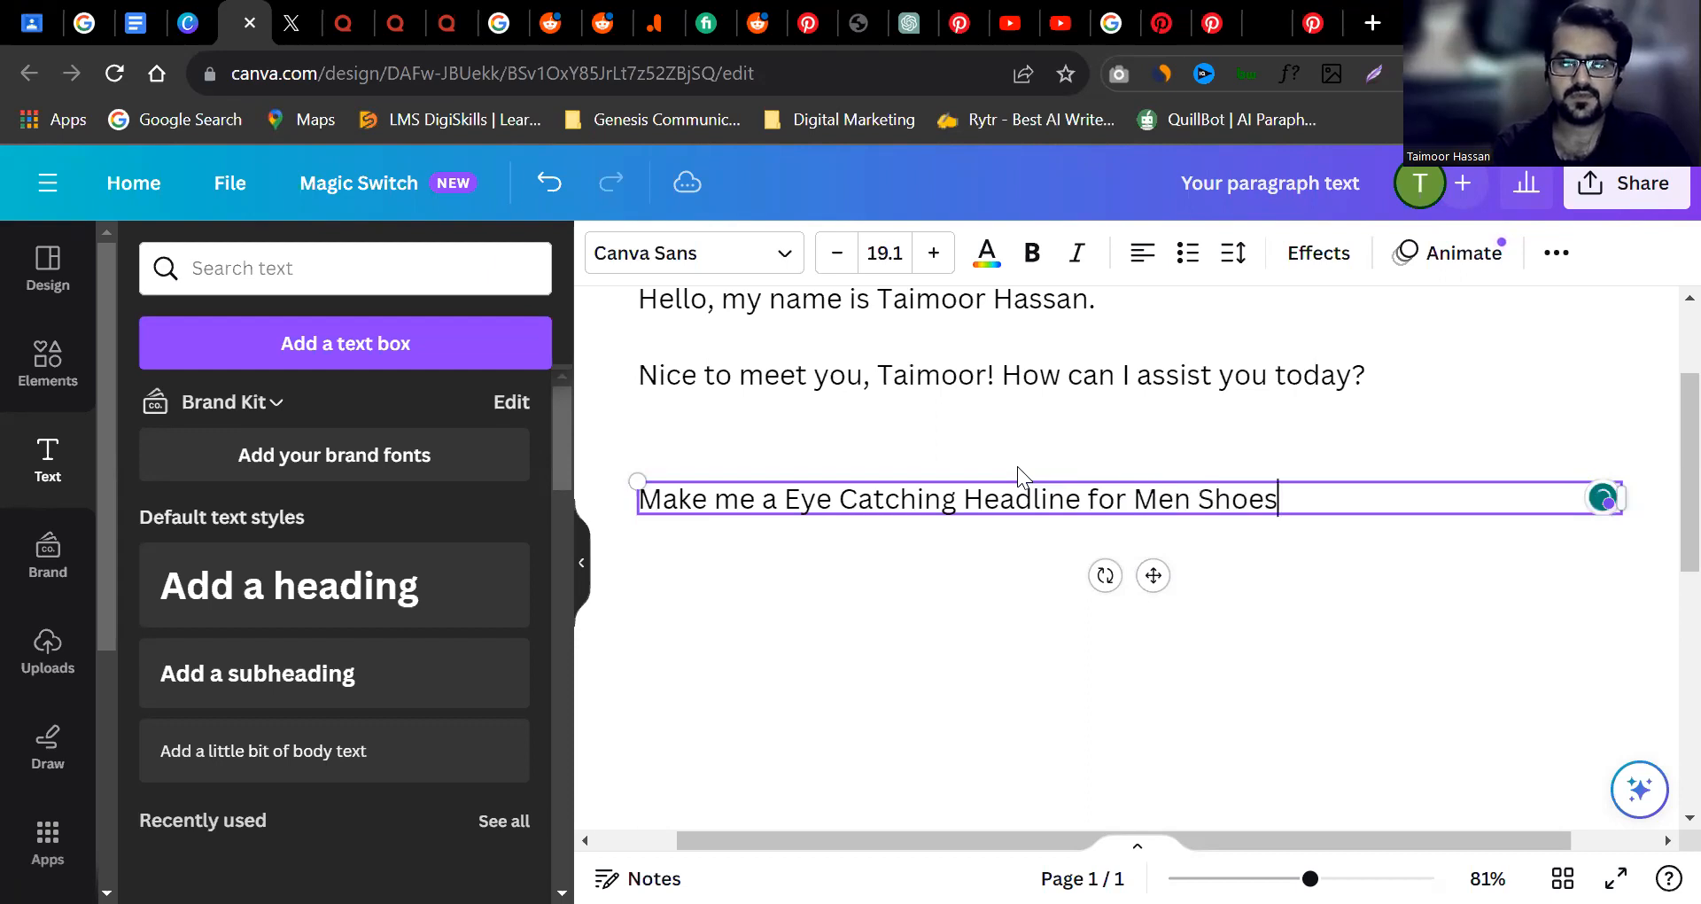
pyautogui.write(' t')
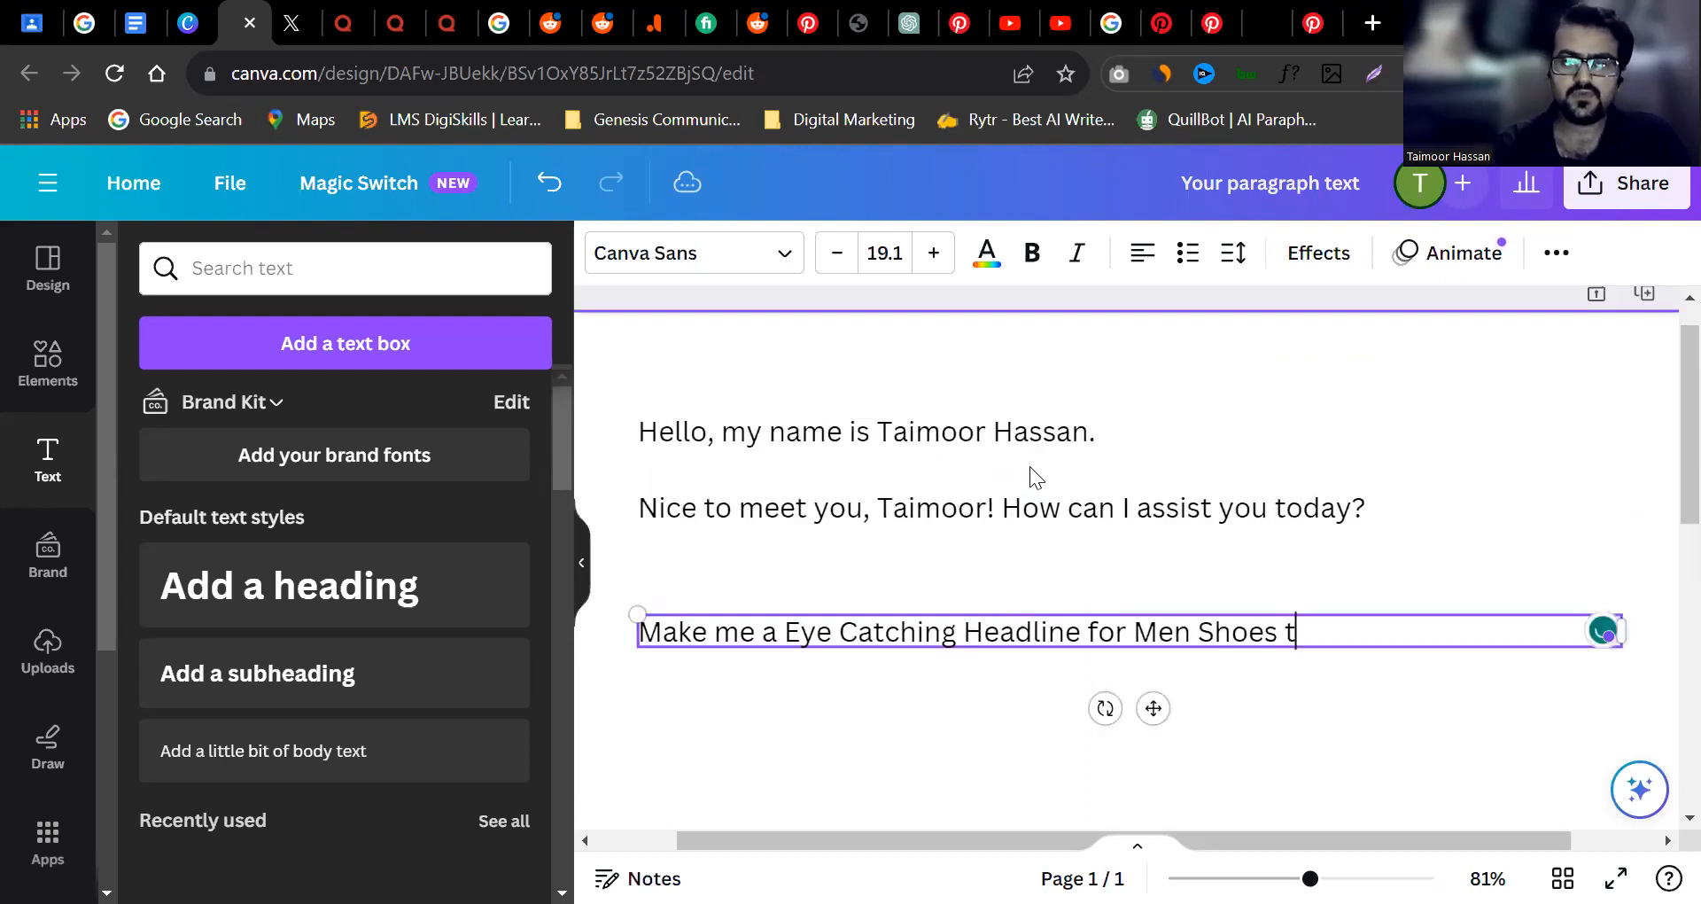
pyautogui.press('BackSpace')
pyautogui.press('BackSpace')
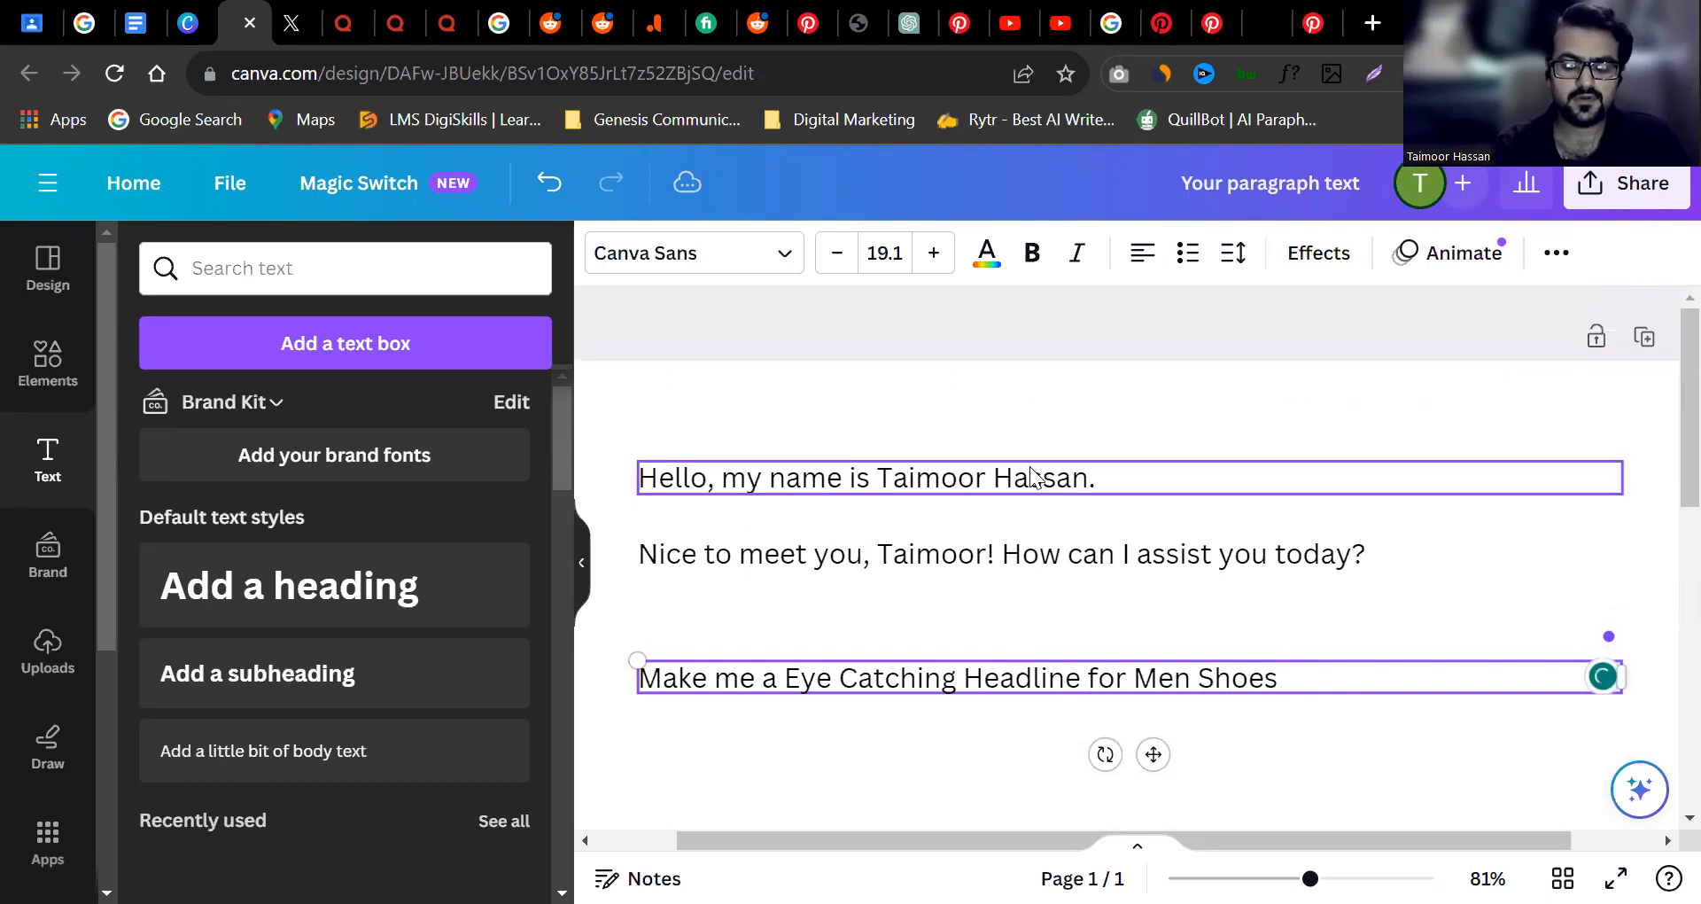
pyautogui.write('t')
pyautogui.press('BackSpace')
pyautogui.press('BackSpace')
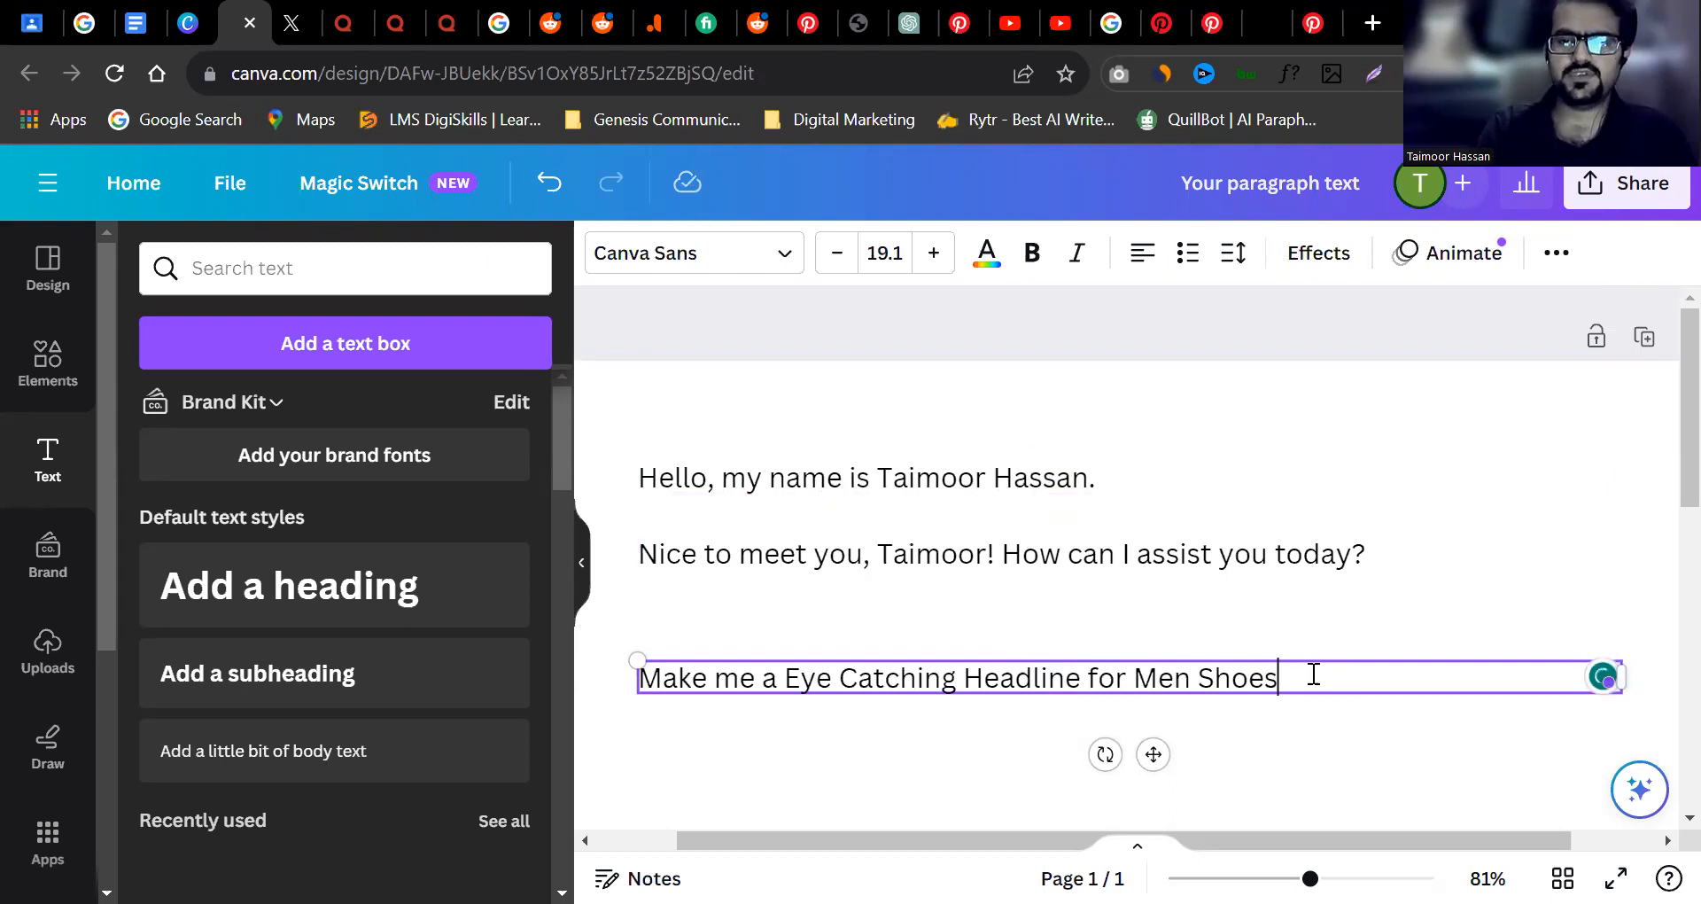
# Use Magic Write on the headline prompt to generate an advertising headline for men's shoes.
pyautogui.click(1297, 716)
pyautogui.click(1242, 675)
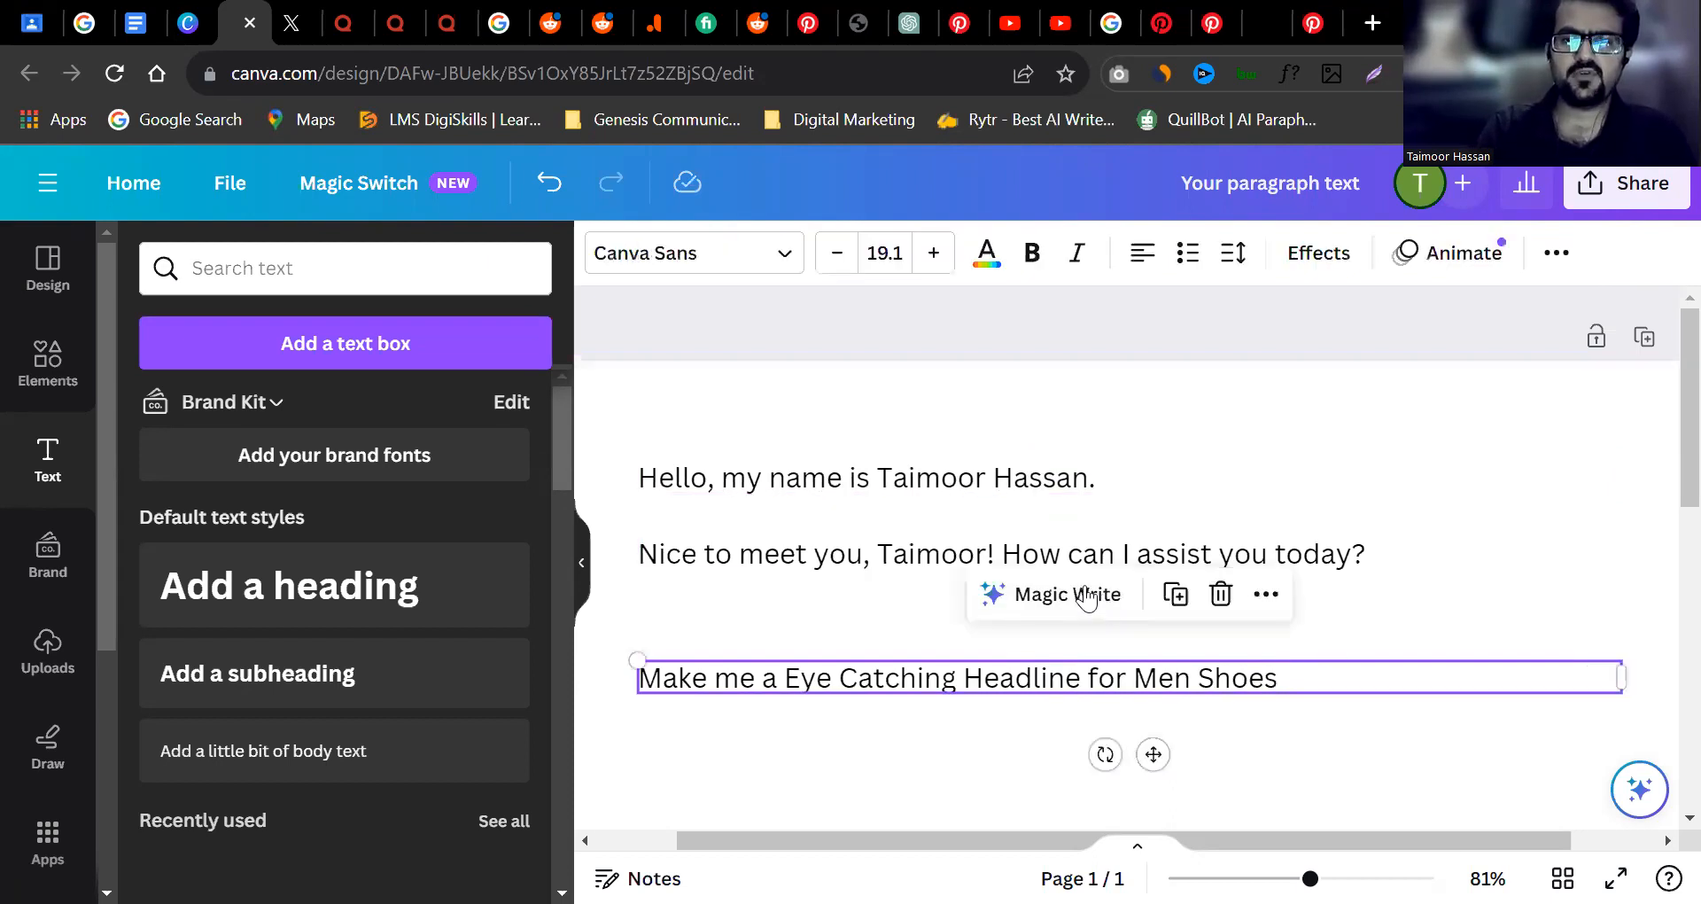
pyautogui.click(1087, 596)
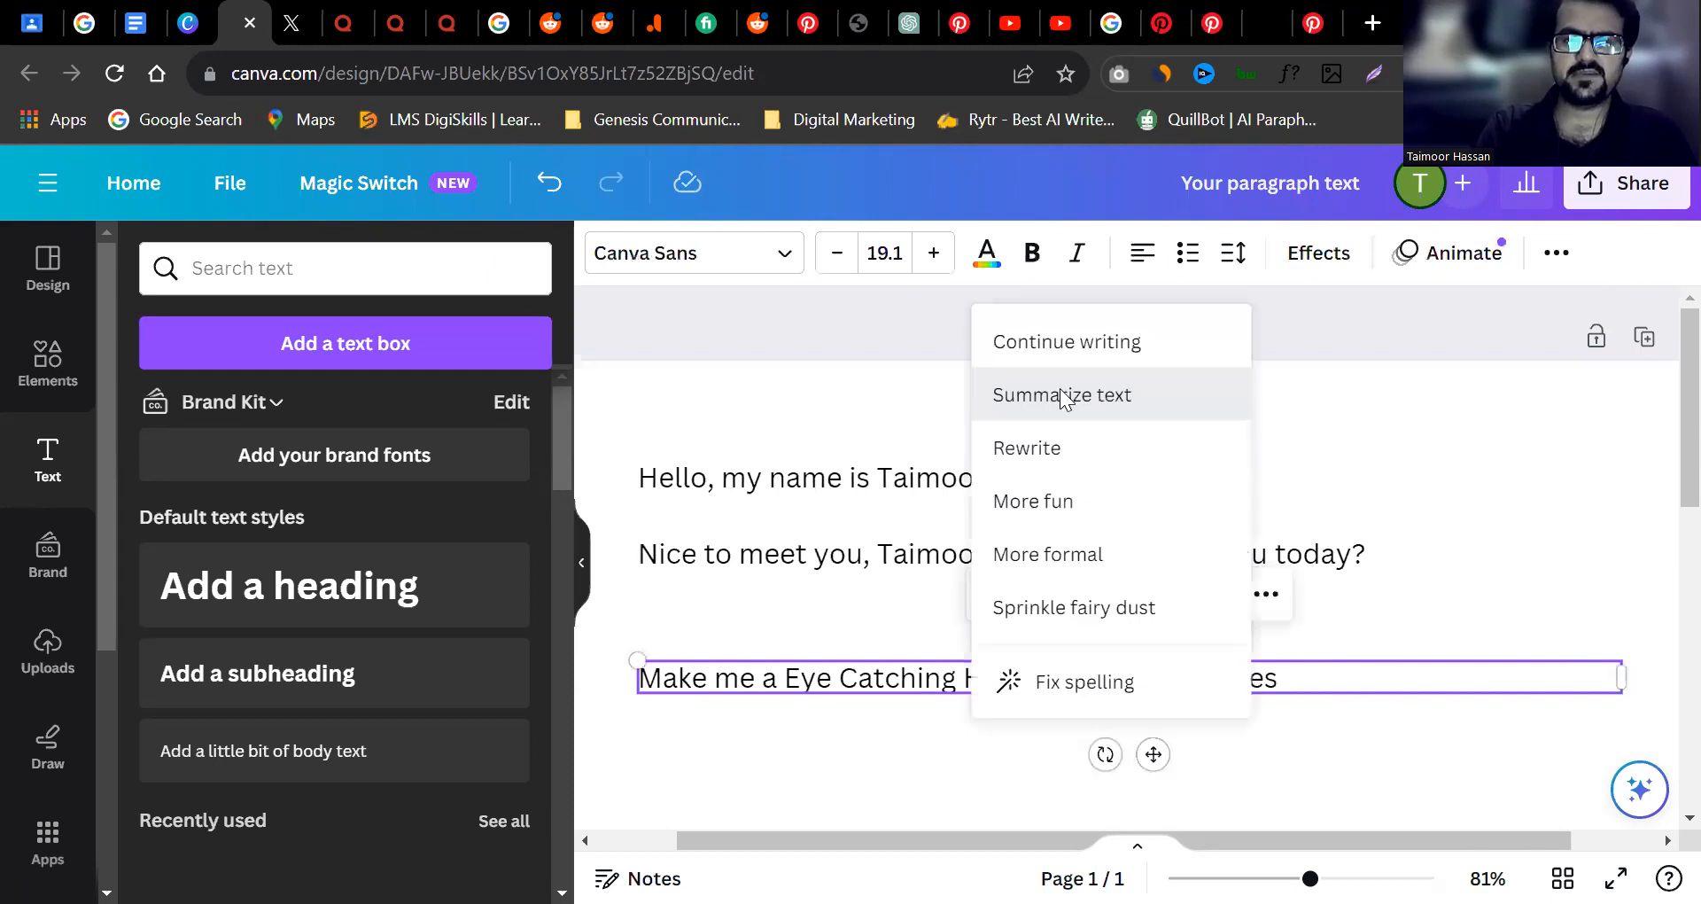
pyautogui.click(1111, 395)
pyautogui.moveTo(1683, 461); pyautogui.dragTo(1684, 537)
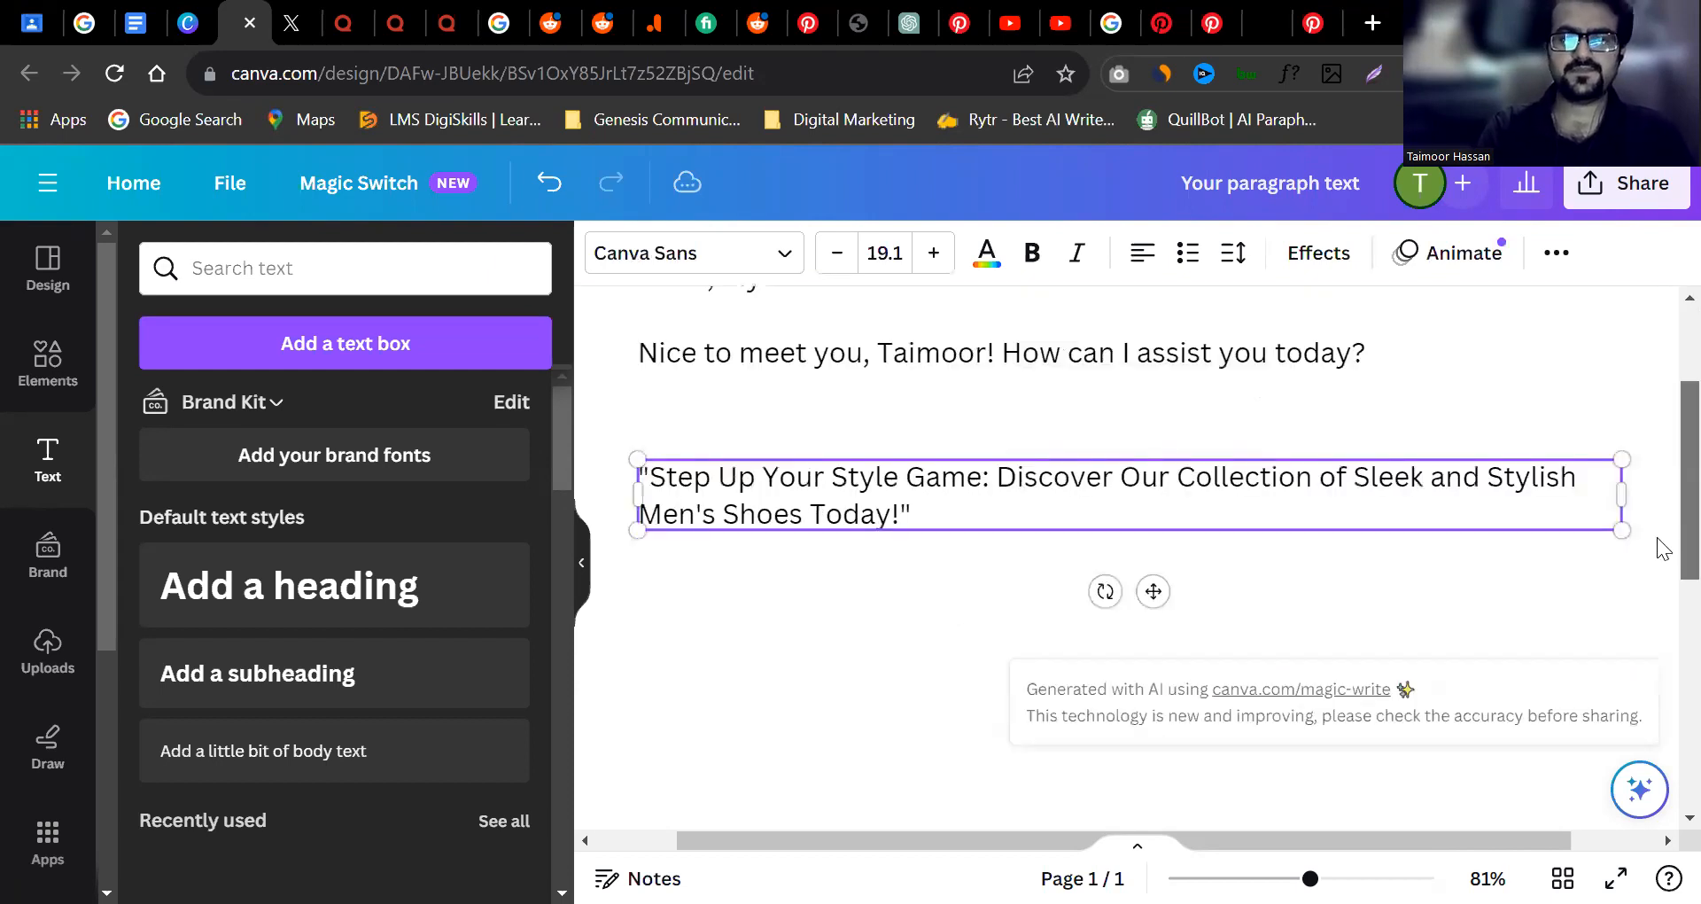
pyautogui.scroll(-1, 795, 478)
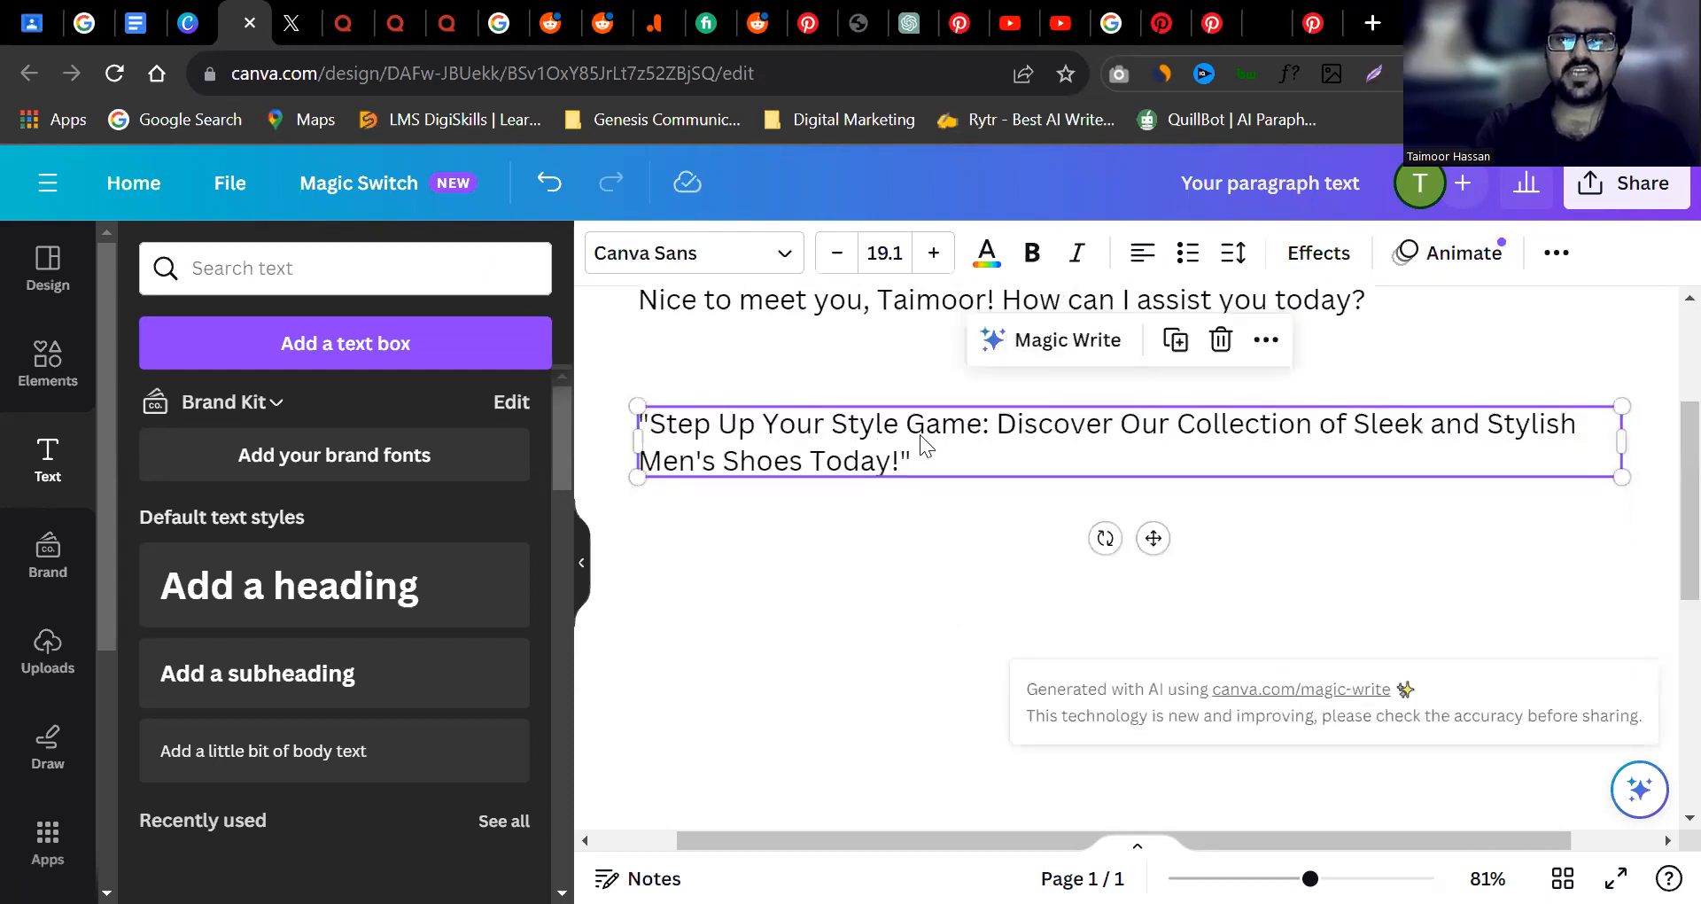
pyautogui.scroll(3, 1054, 432)
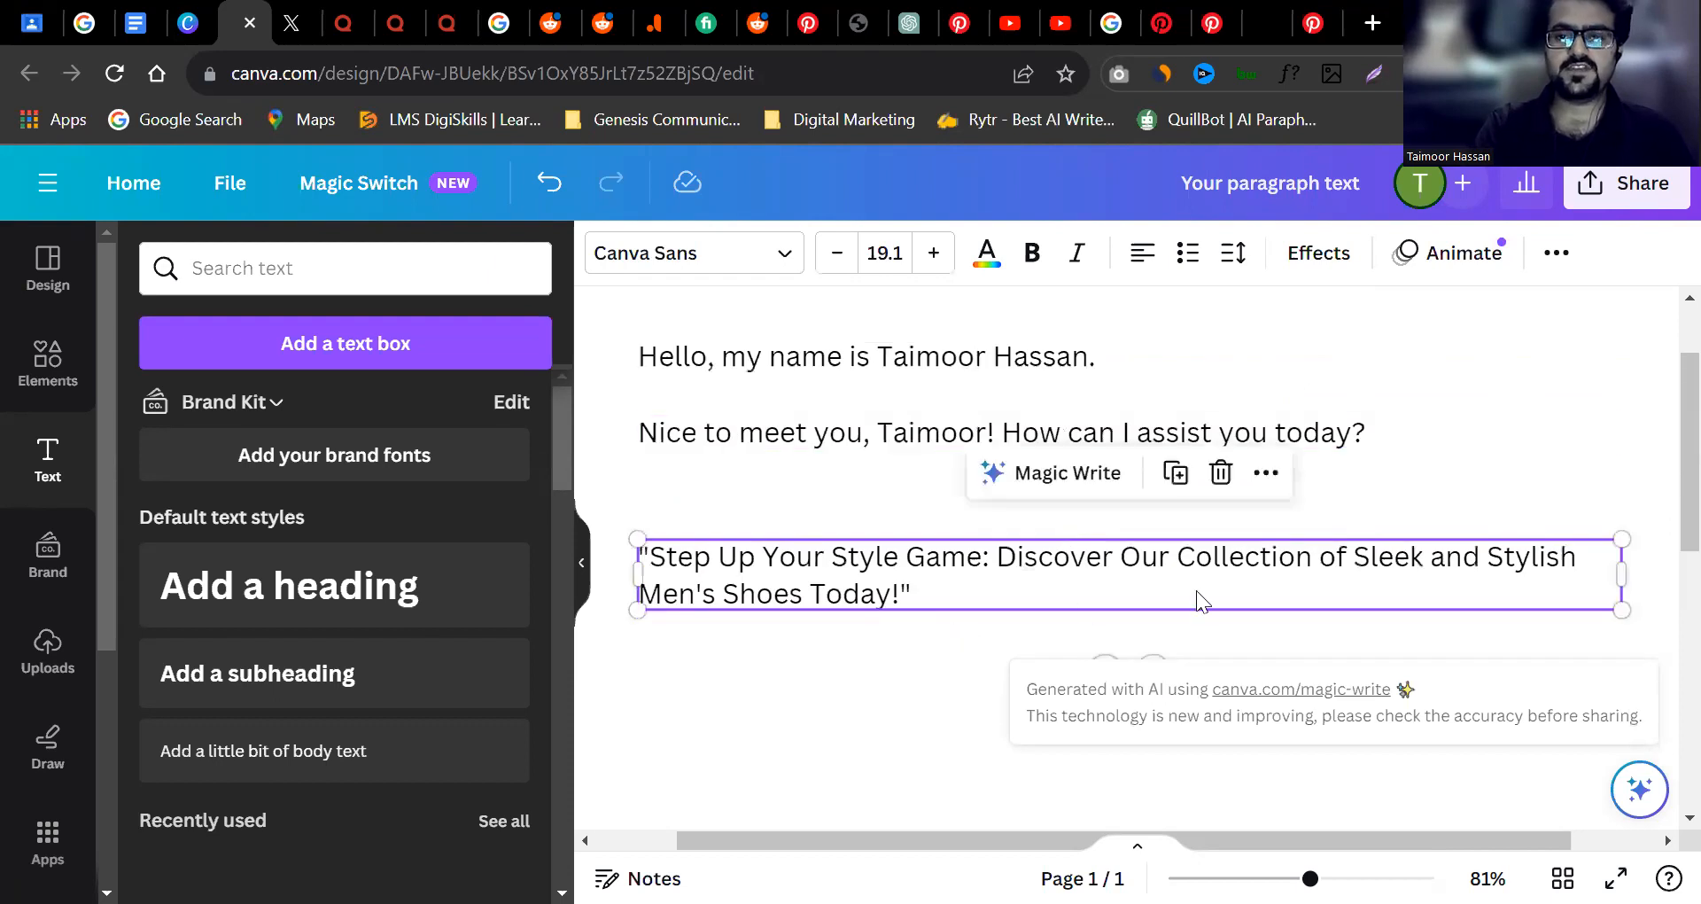
# Replace the two greeting lines with the generated headline, moved to the page's upper edge, enlarged to font size 33 and set in bold.
pyautogui.moveTo(1687, 505); pyautogui.dragTo(1687, 568)
pyautogui.click(1382, 728)
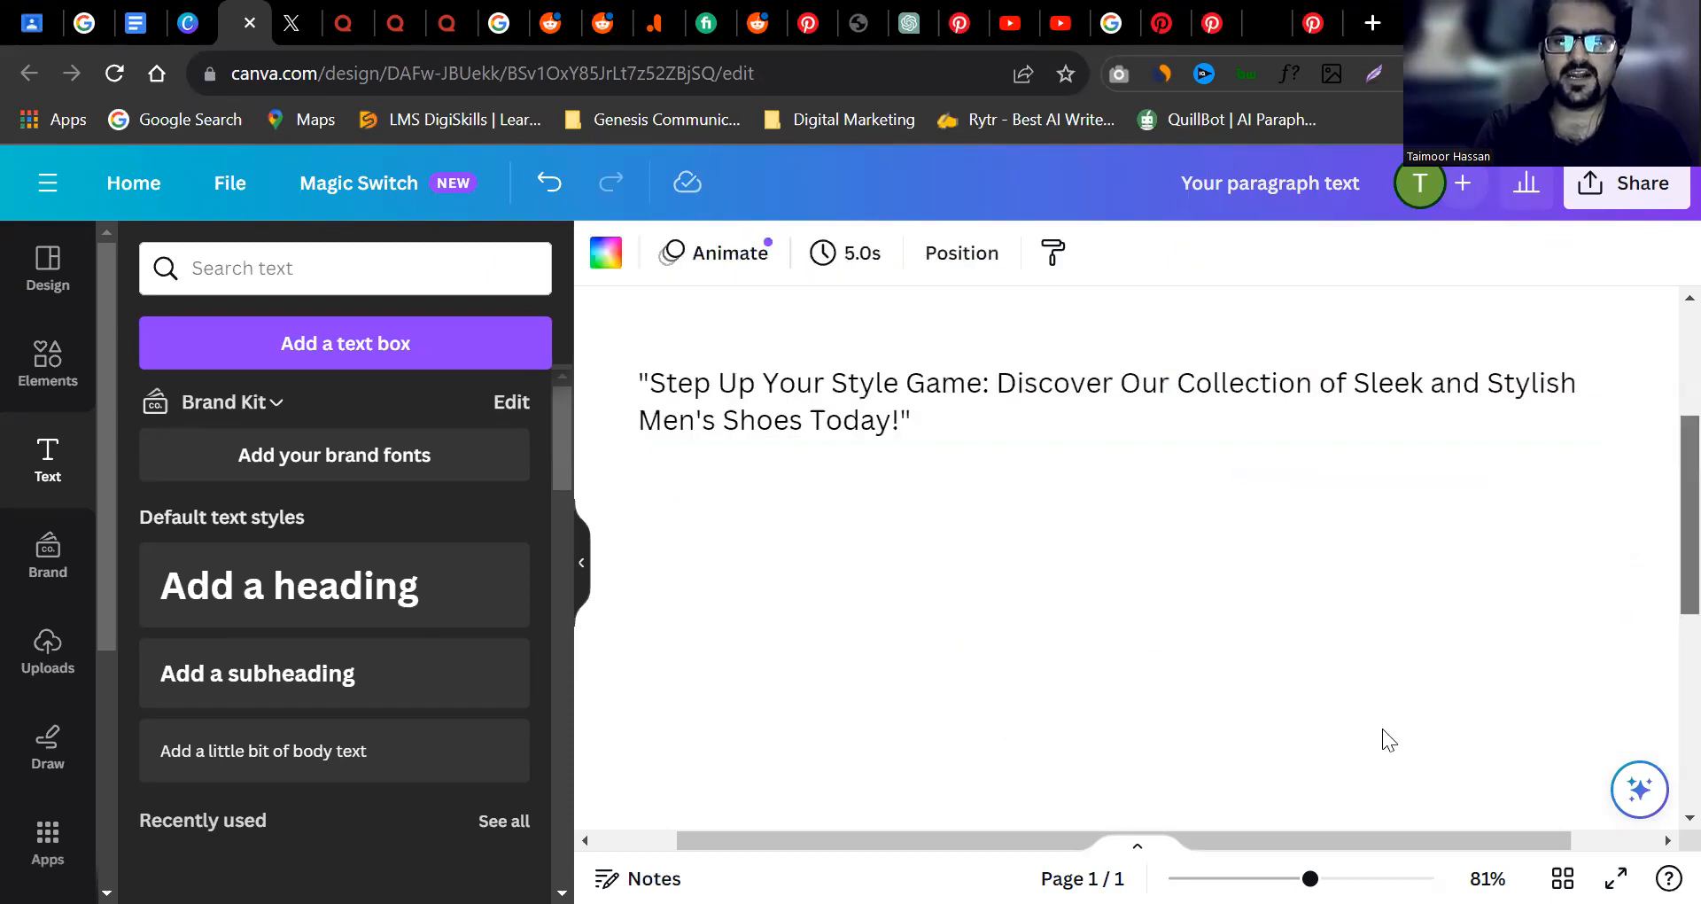
pyautogui.scroll(-5, 1120, 655)
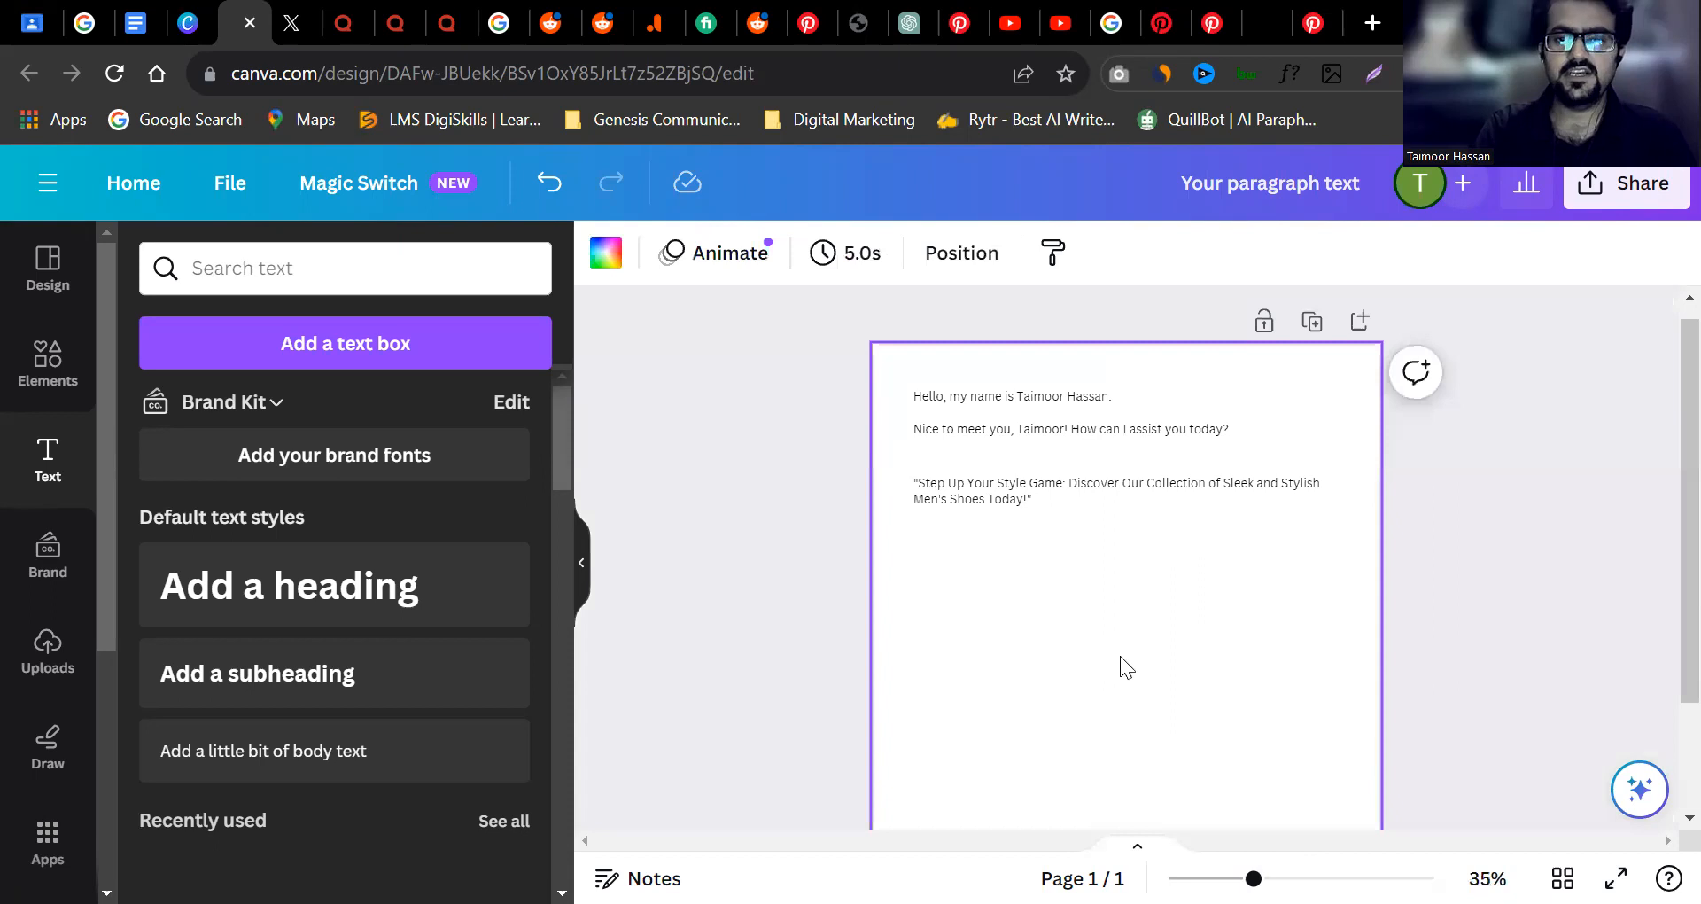
pyautogui.moveTo(981, 493); pyautogui.dragTo(970, 398)
pyautogui.moveTo(1336, 391); pyautogui.dragTo(1309, 667)
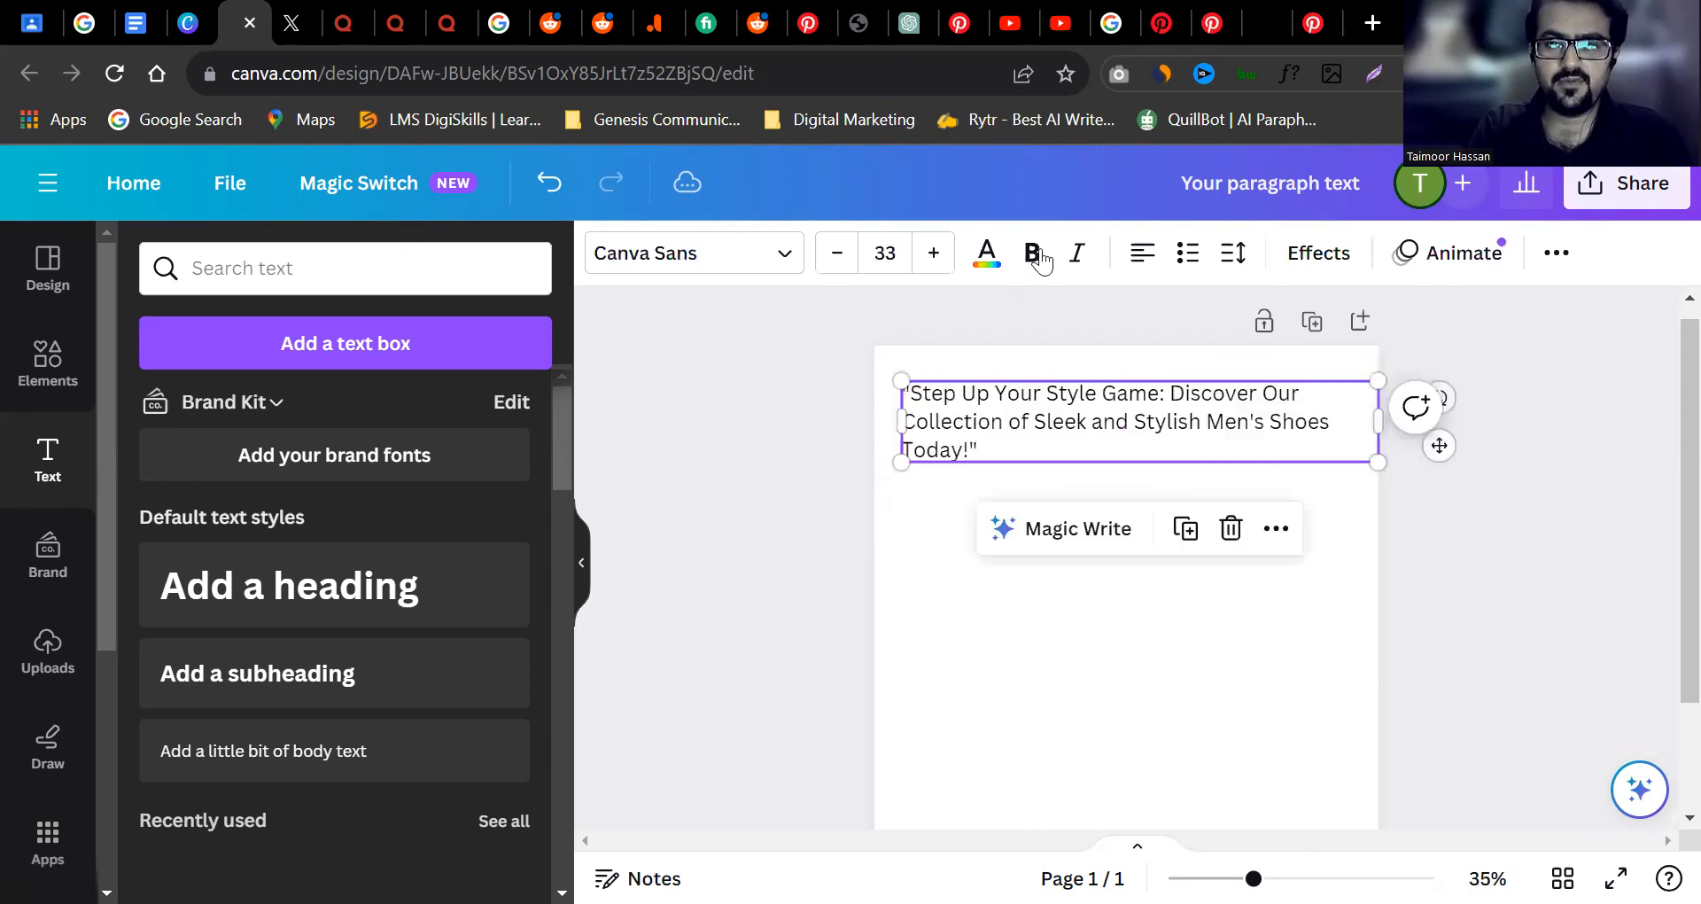
pyautogui.hotkey('ctrl', 'b')
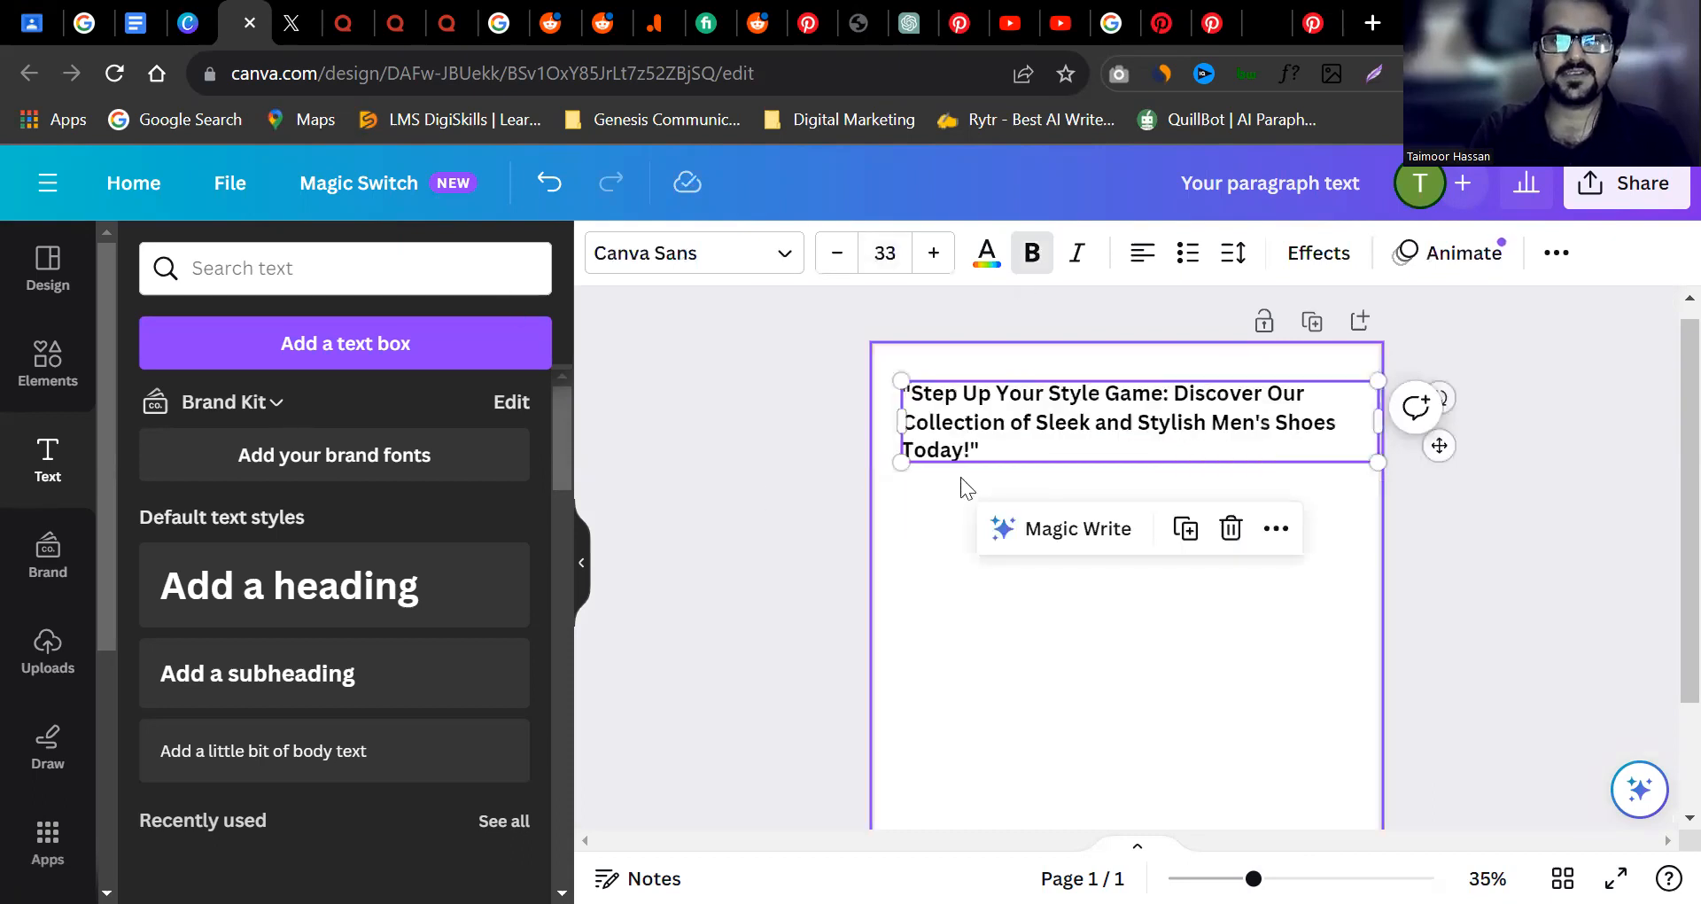
pyautogui.press('Escape')
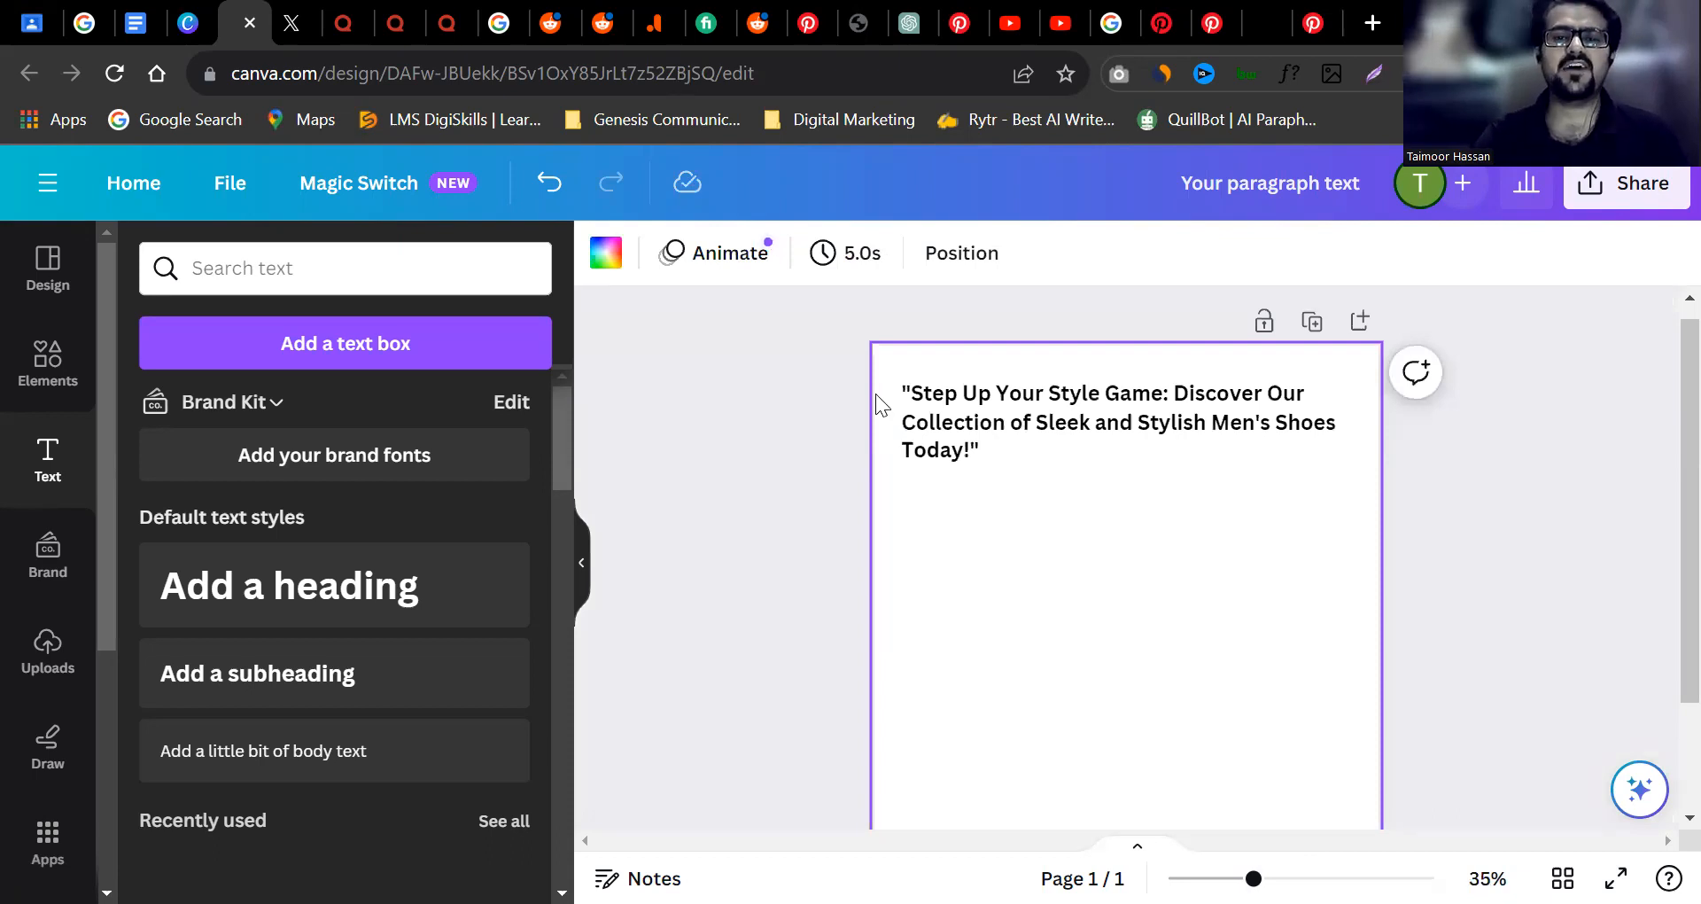
# Generate two successive new versions of the bold men's shoes headline with Magic Write.
pyautogui.click(1071, 413)
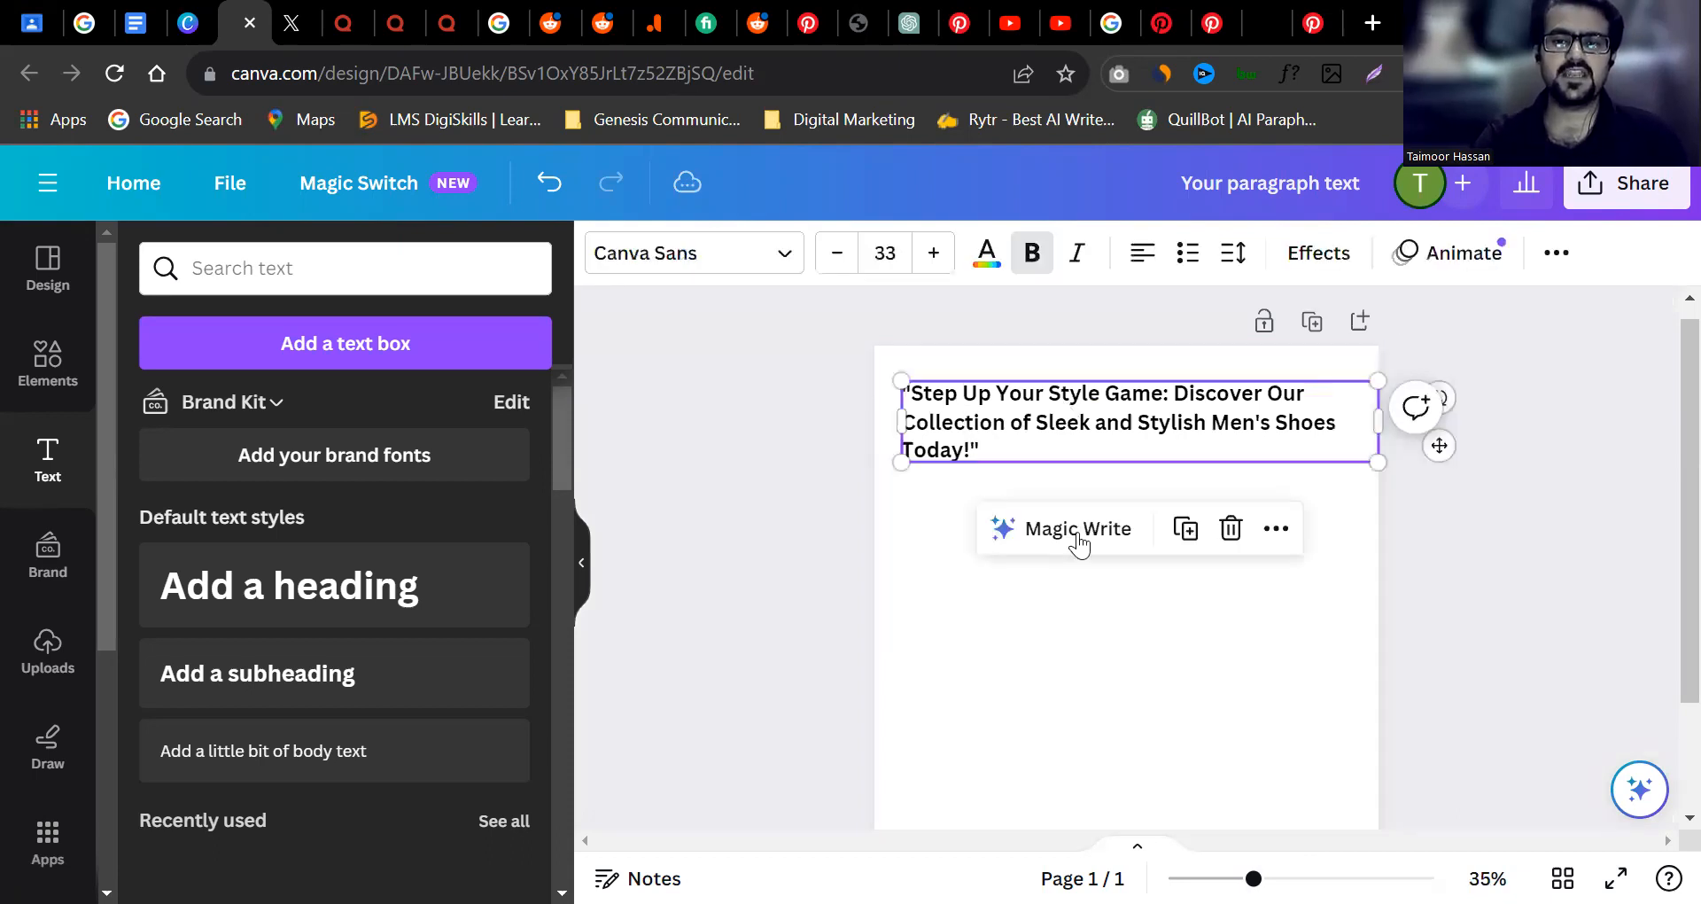
pyautogui.click(1076, 538)
pyautogui.click(1056, 448)
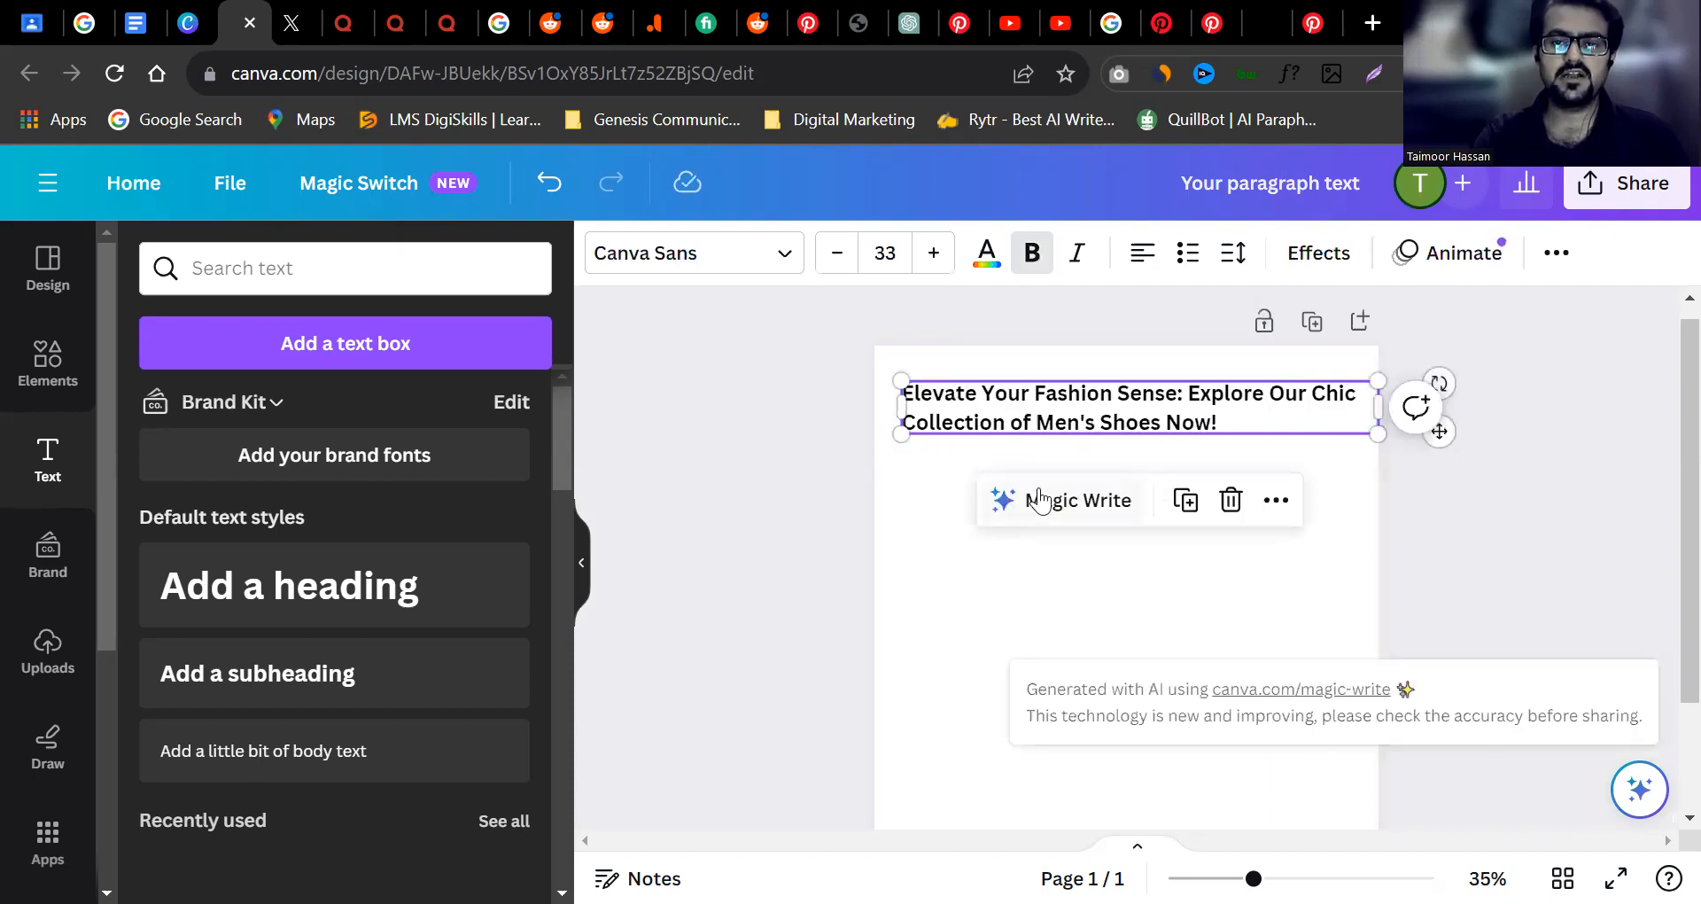
pyautogui.click(1044, 476)
pyautogui.click(1057, 438)
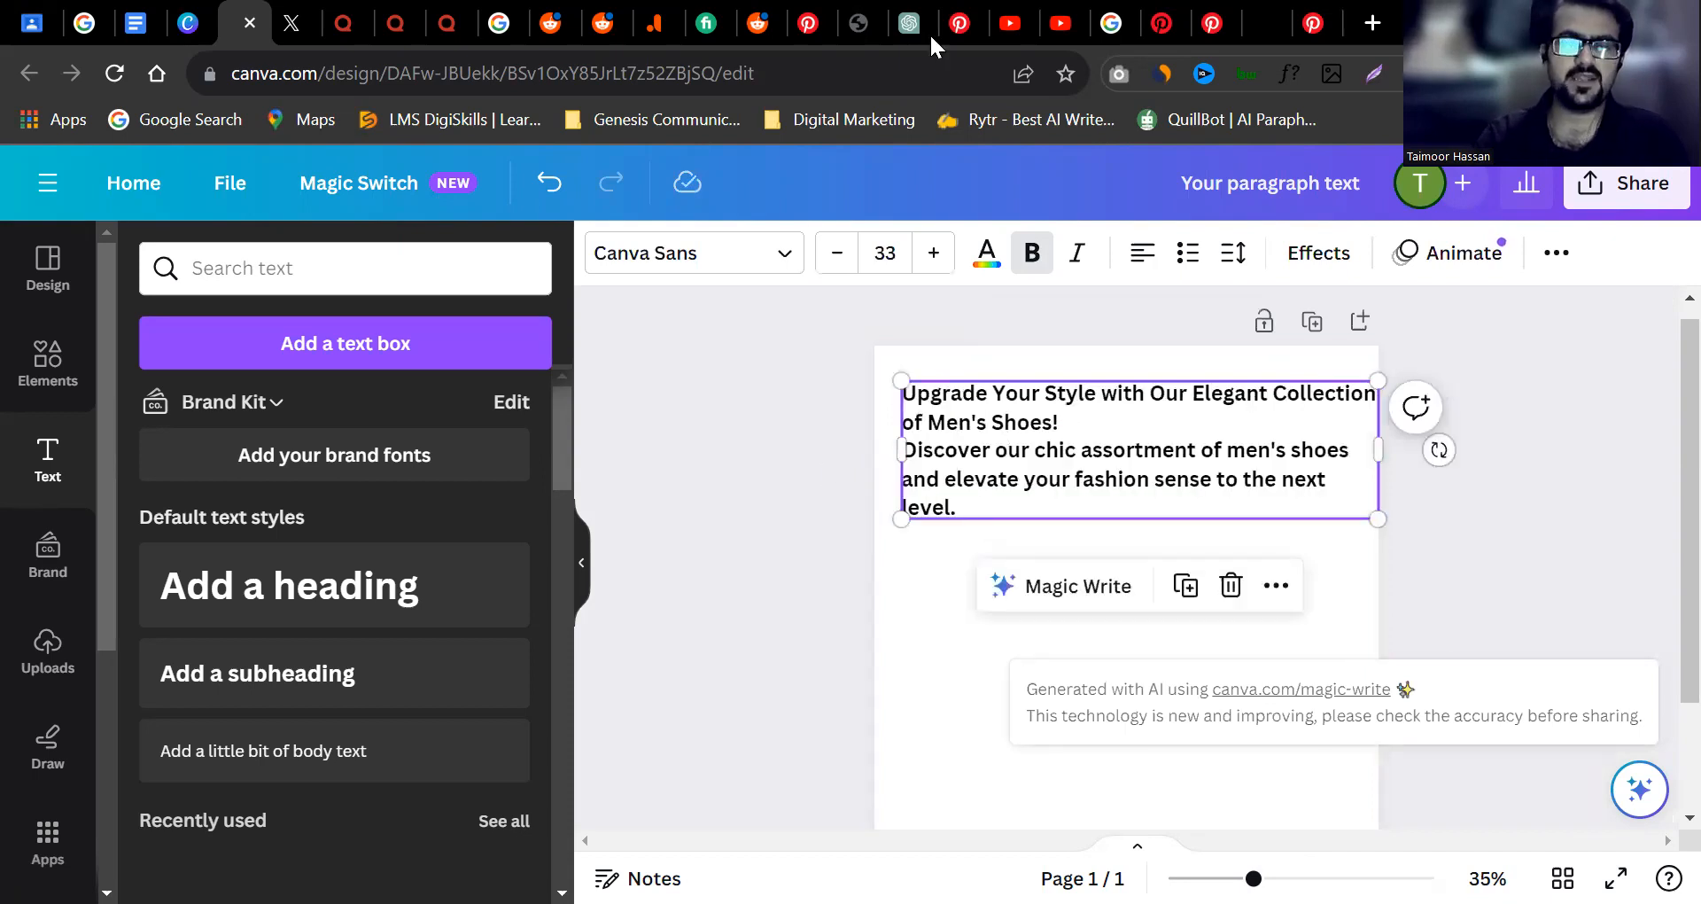
pyautogui.click(878, 421)
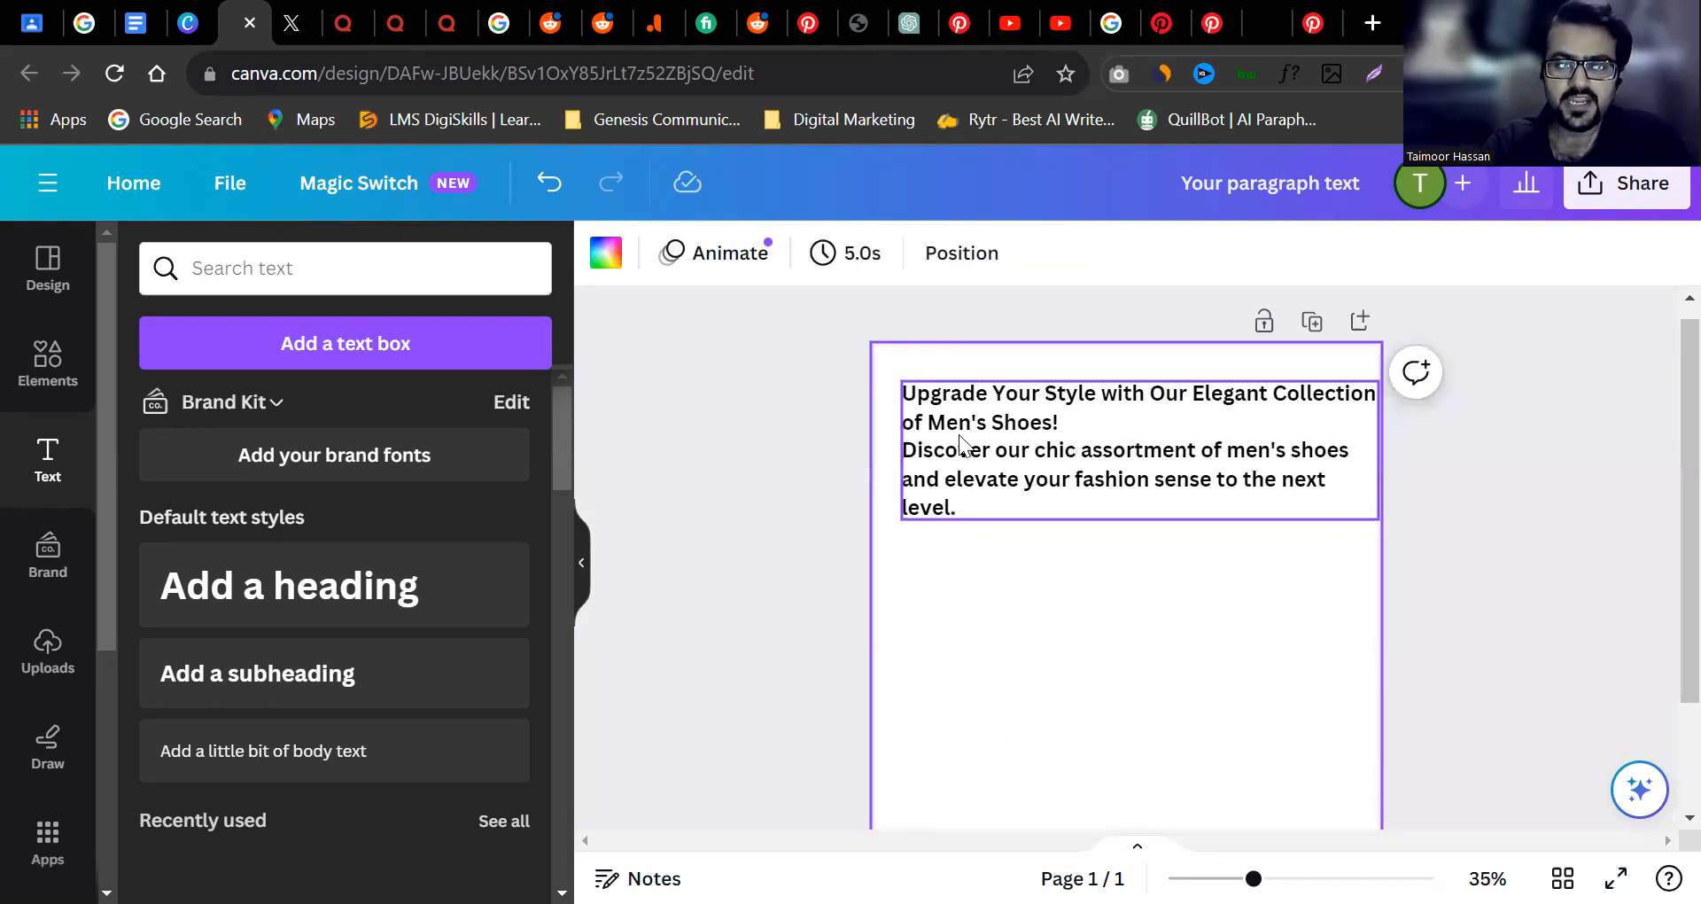
pyautogui.click(1007, 465)
pyautogui.click(930, 592)
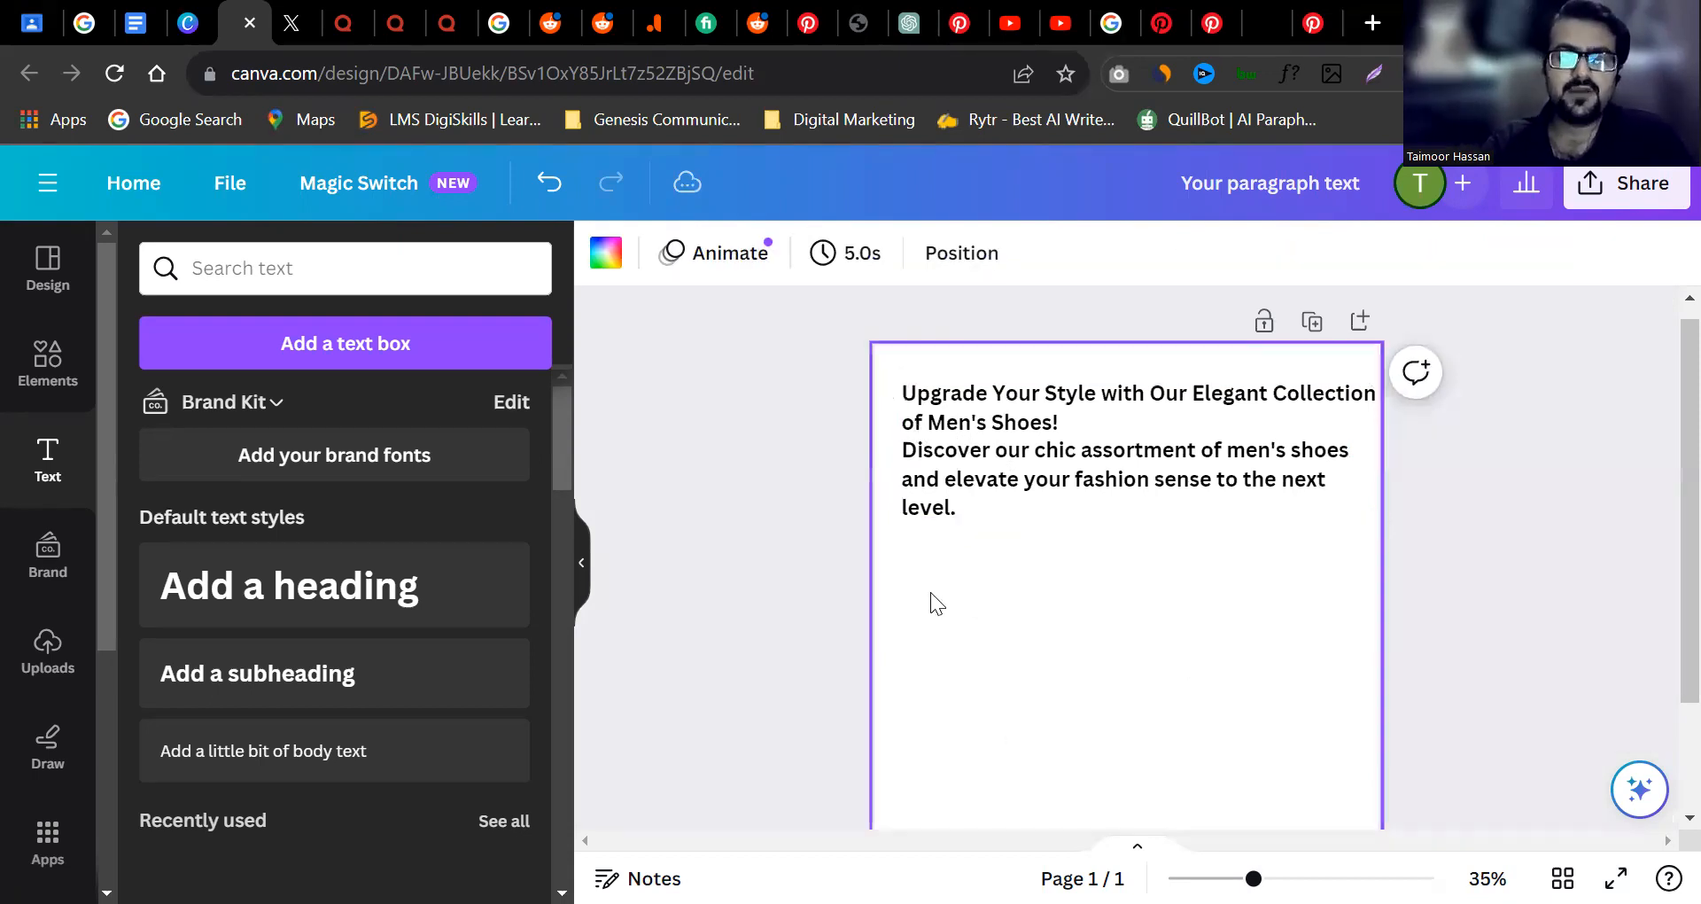
# Duplicate the headline text box just below the original and replace the copy's text with "Create a Paragraph on Online EArning".
pyautogui.click(1000, 478)
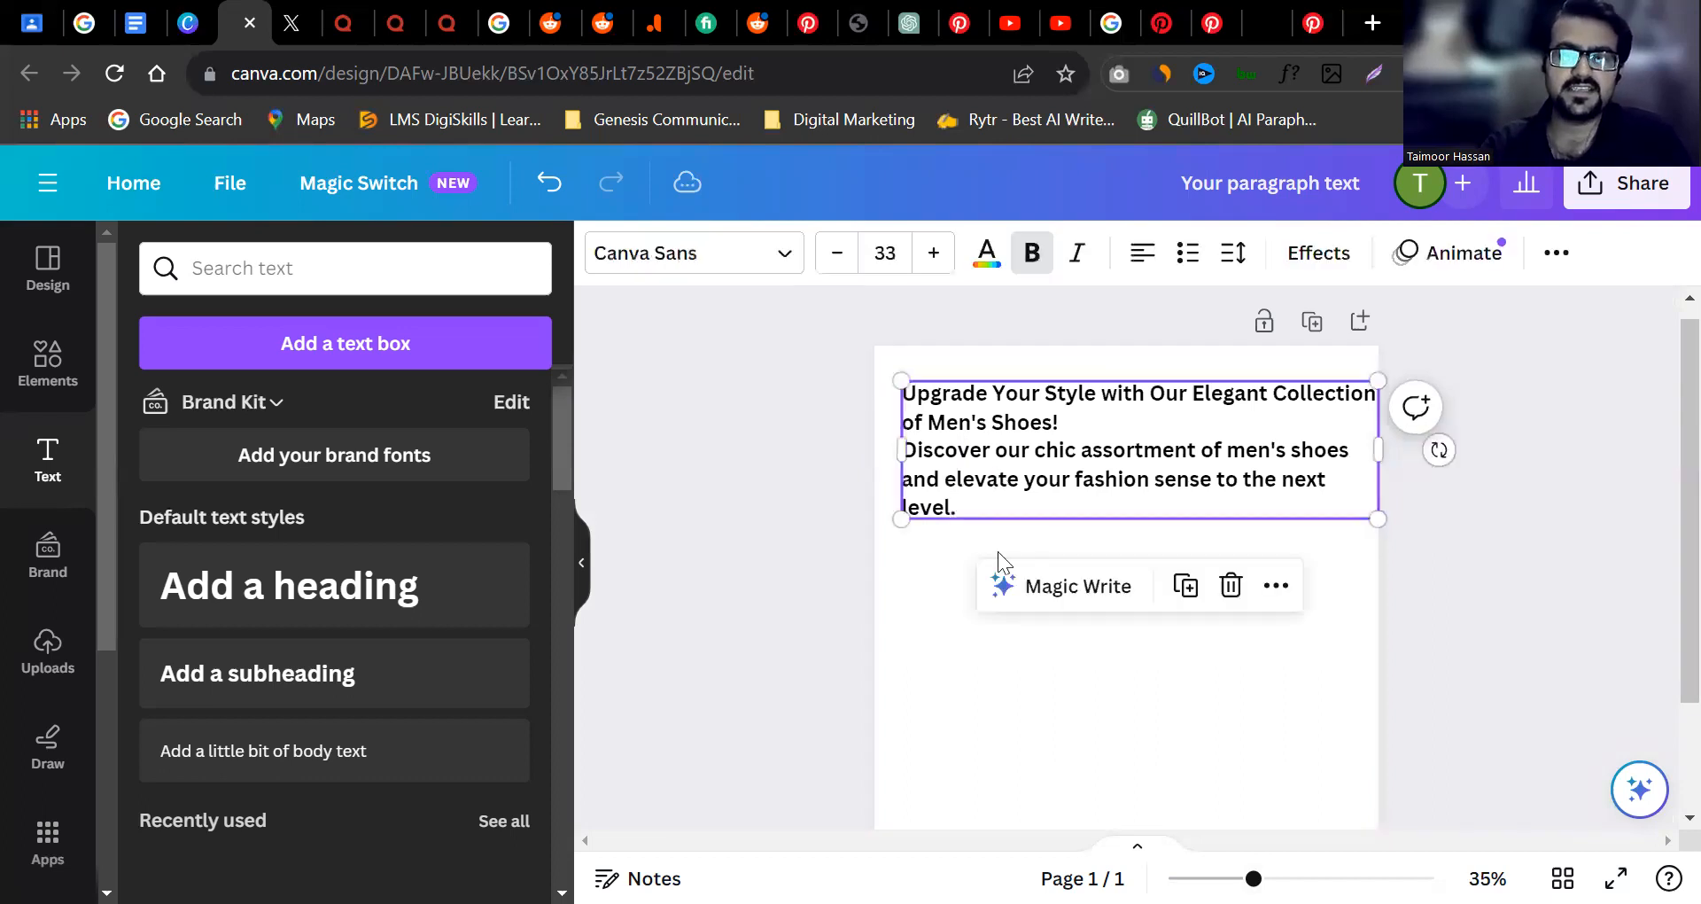
pyautogui.moveTo(999, 721); pyautogui.dragTo(1000, 635)
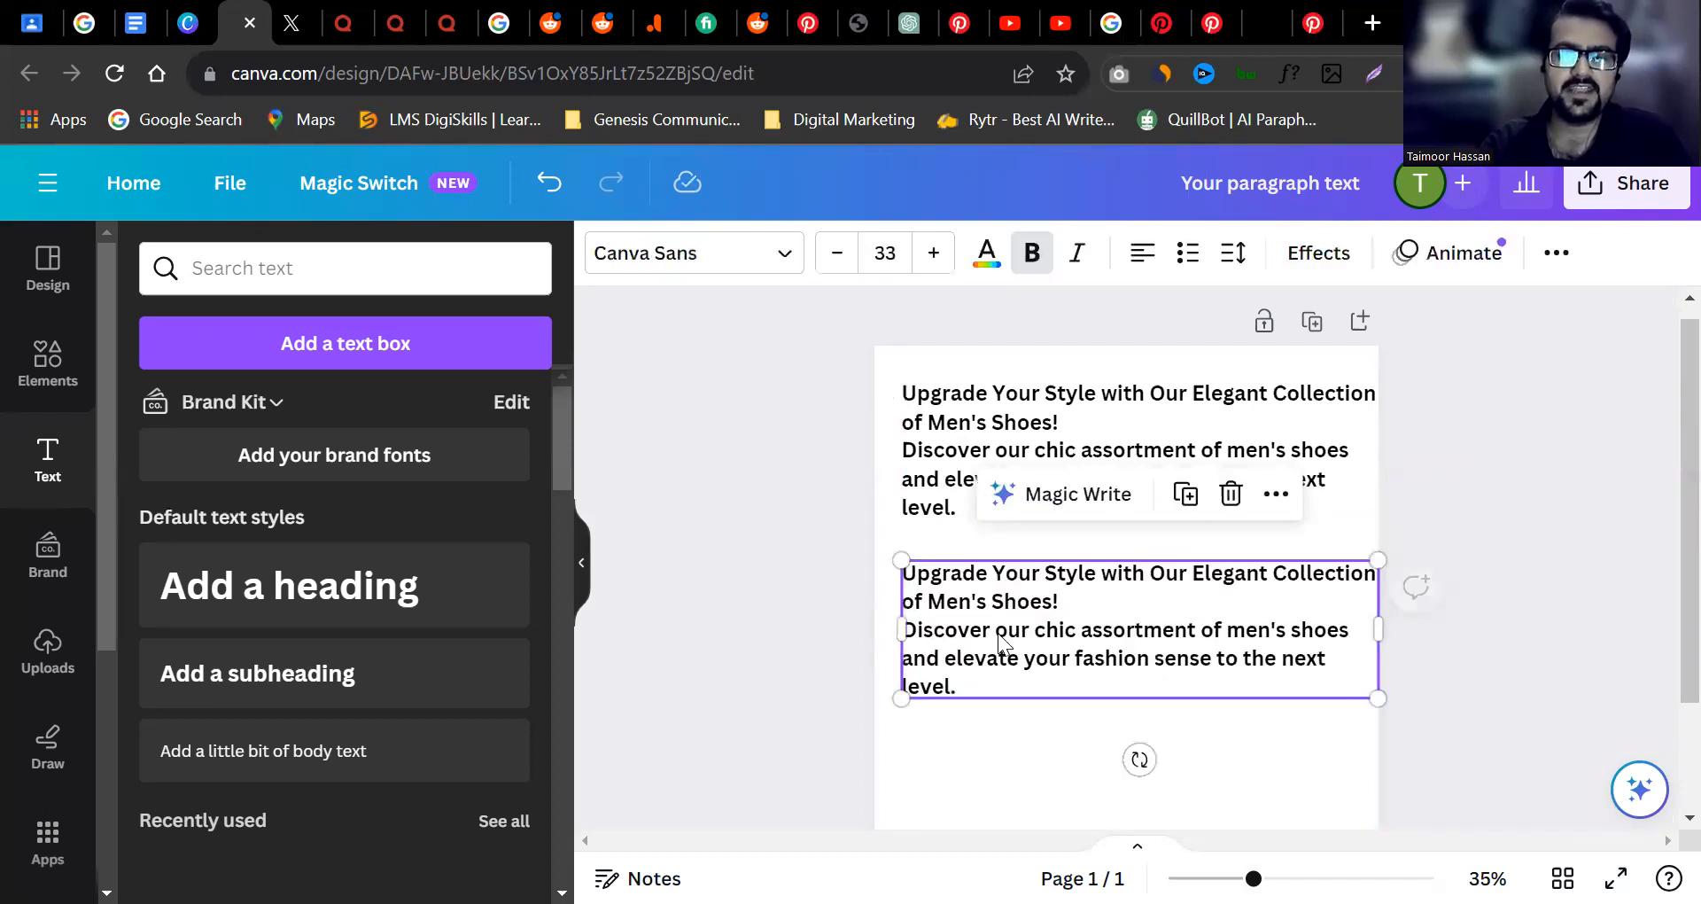
pyautogui.doubleClick(1000, 634)
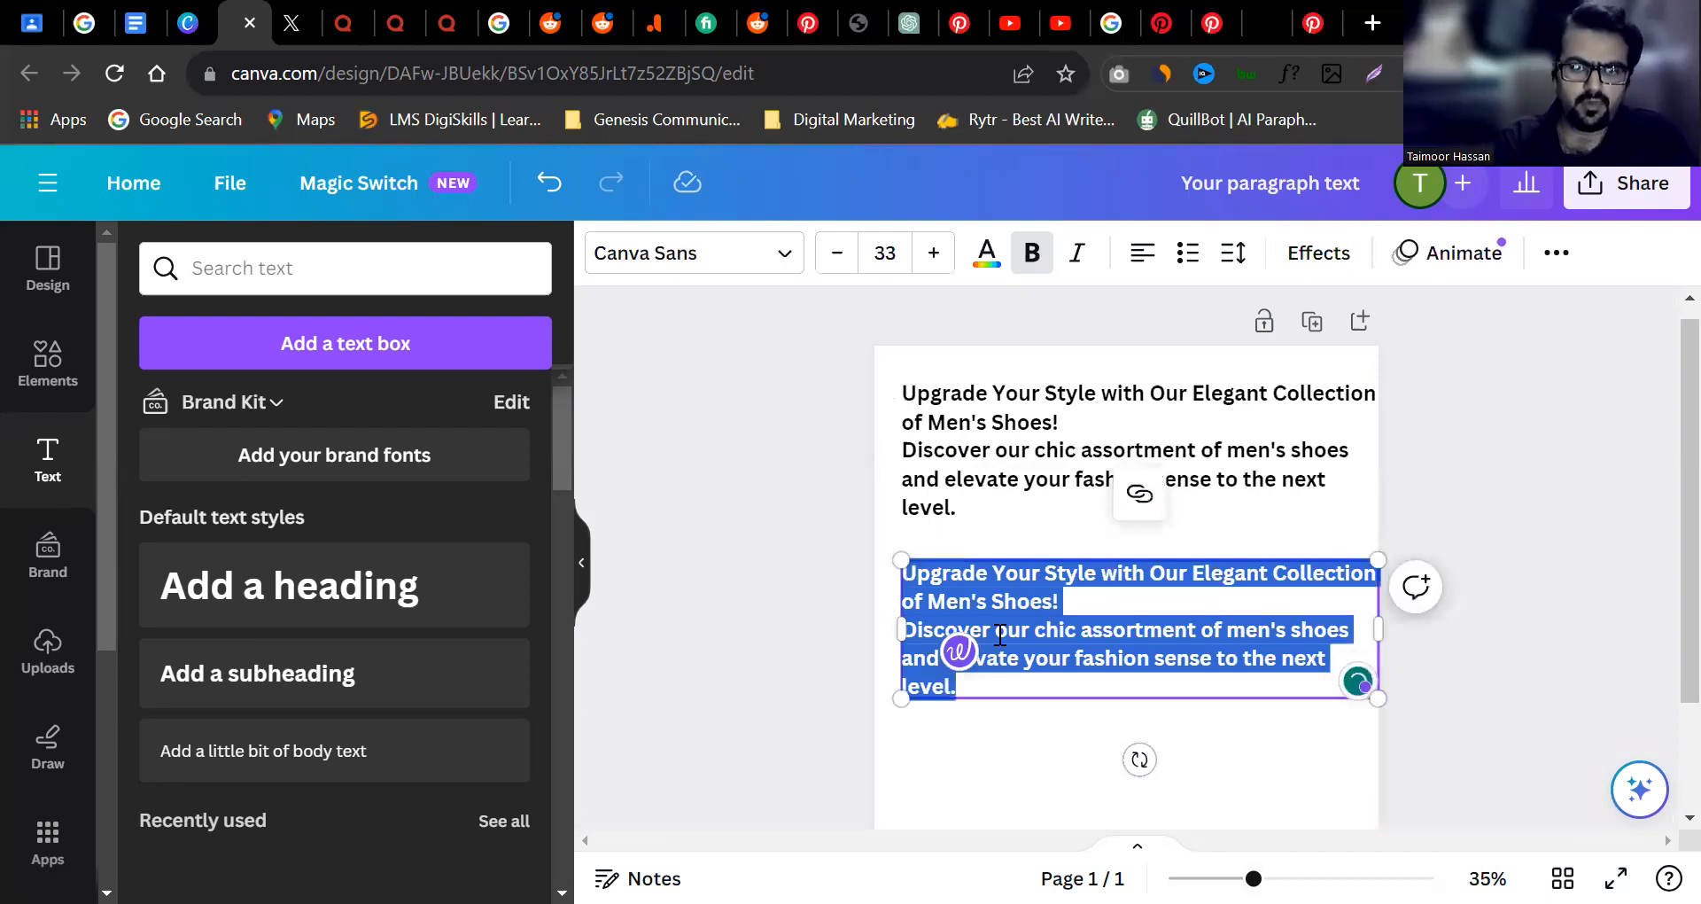
pyautogui.write('Cre')
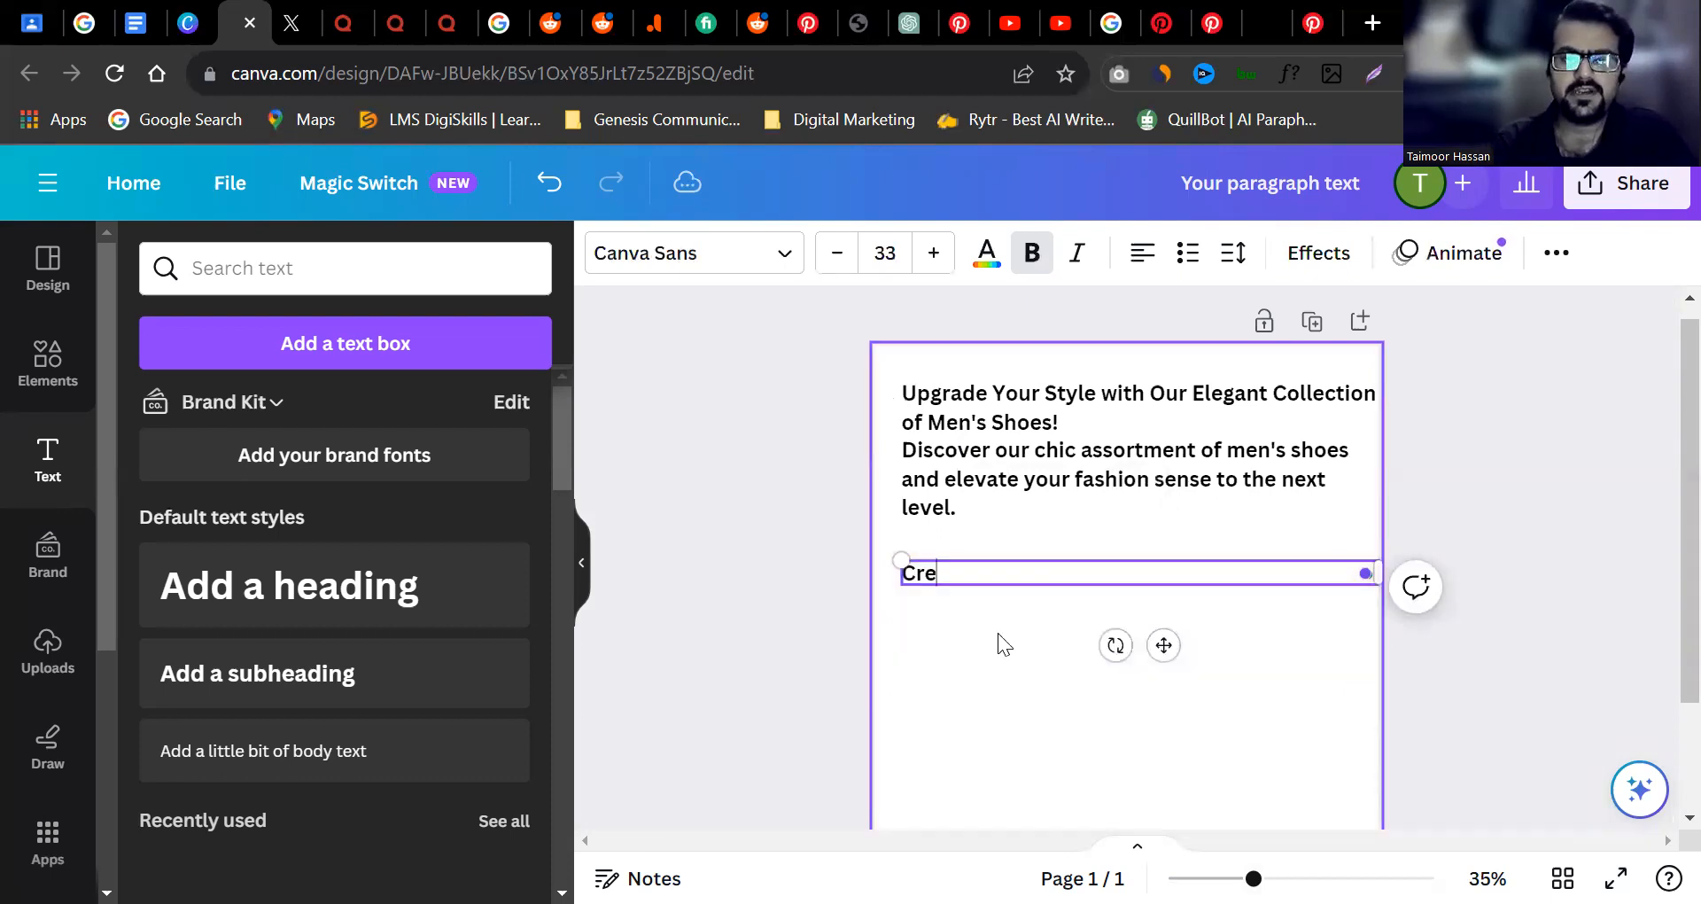
pyautogui.write('ate a Par')
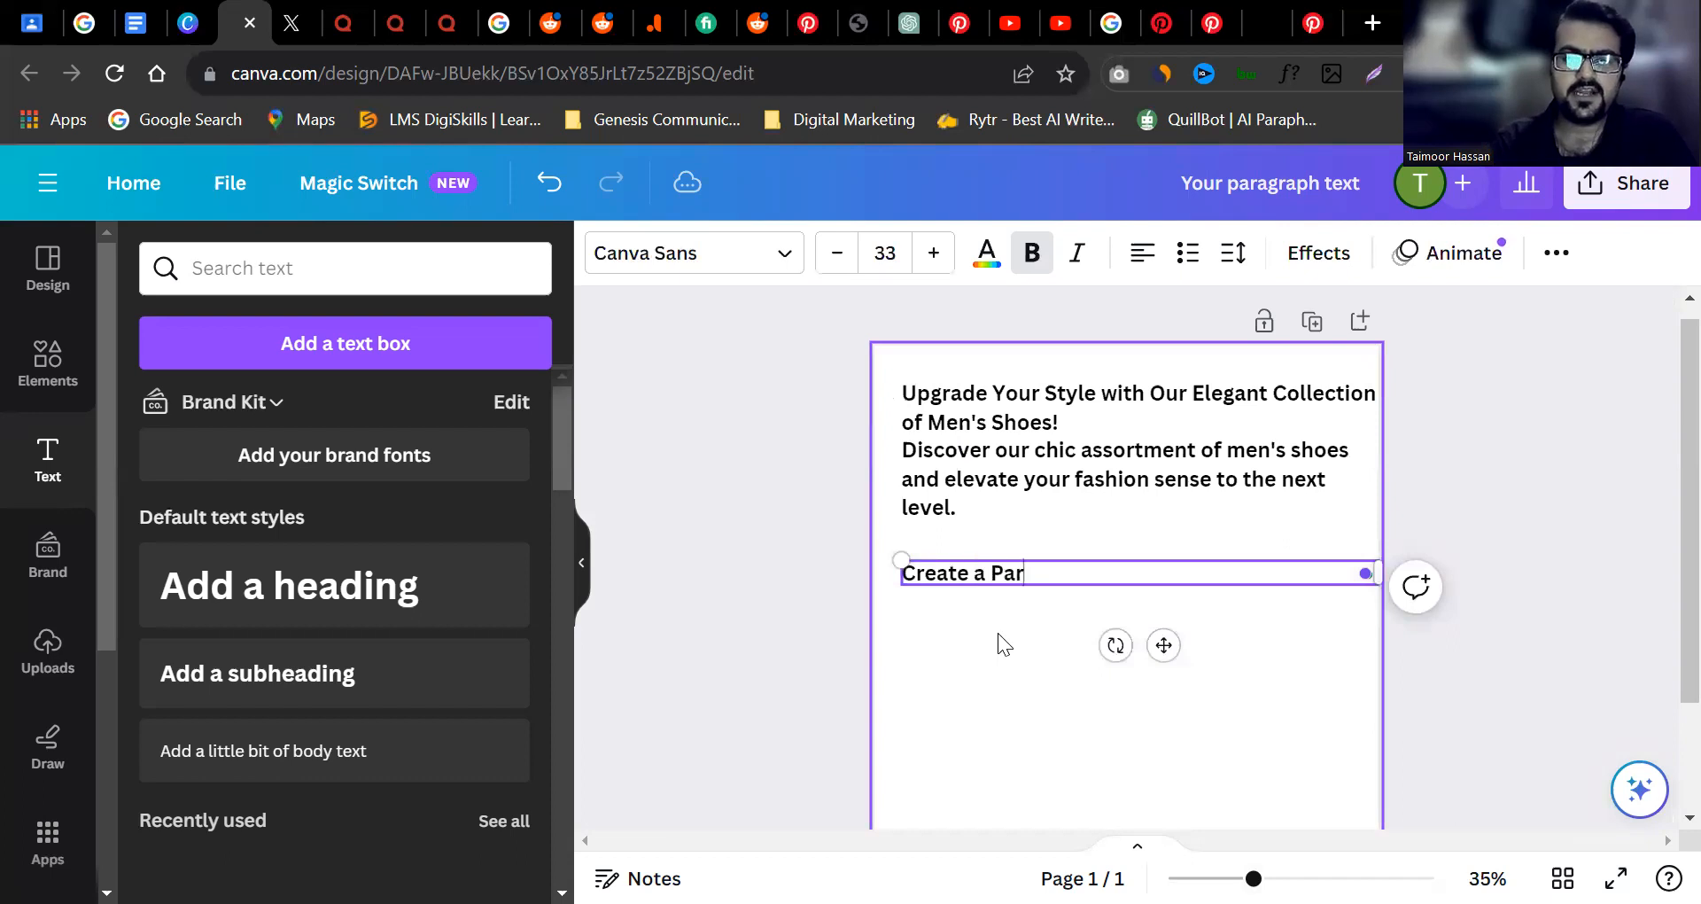
pyautogui.write('agraph ')
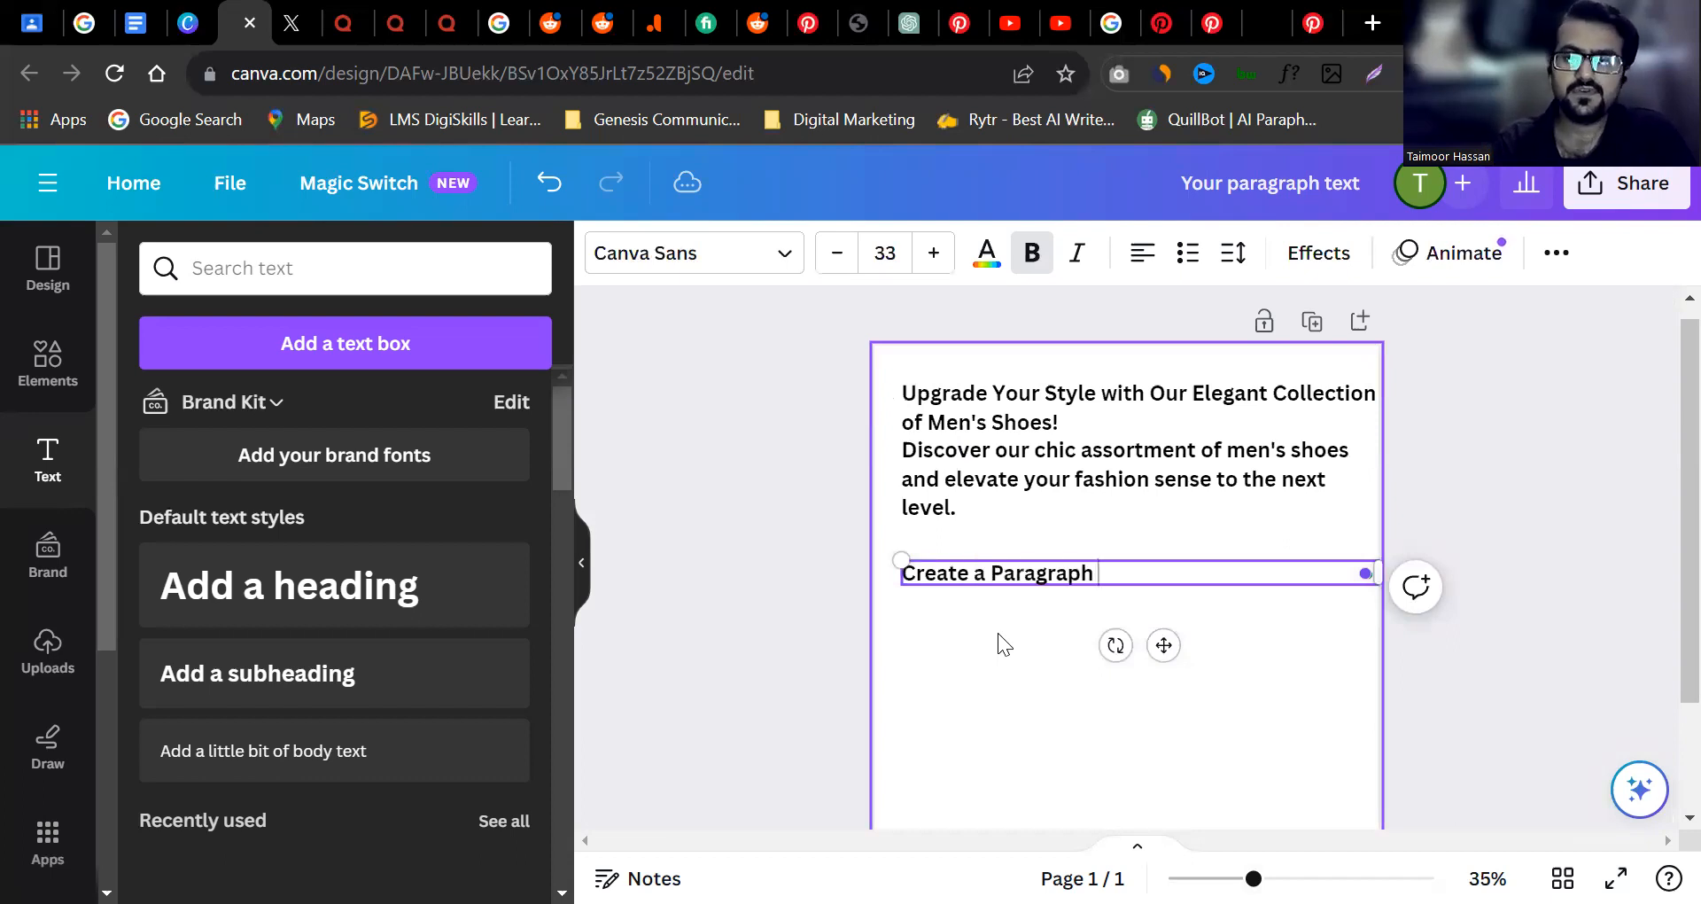
pyautogui.write('on Onlin')
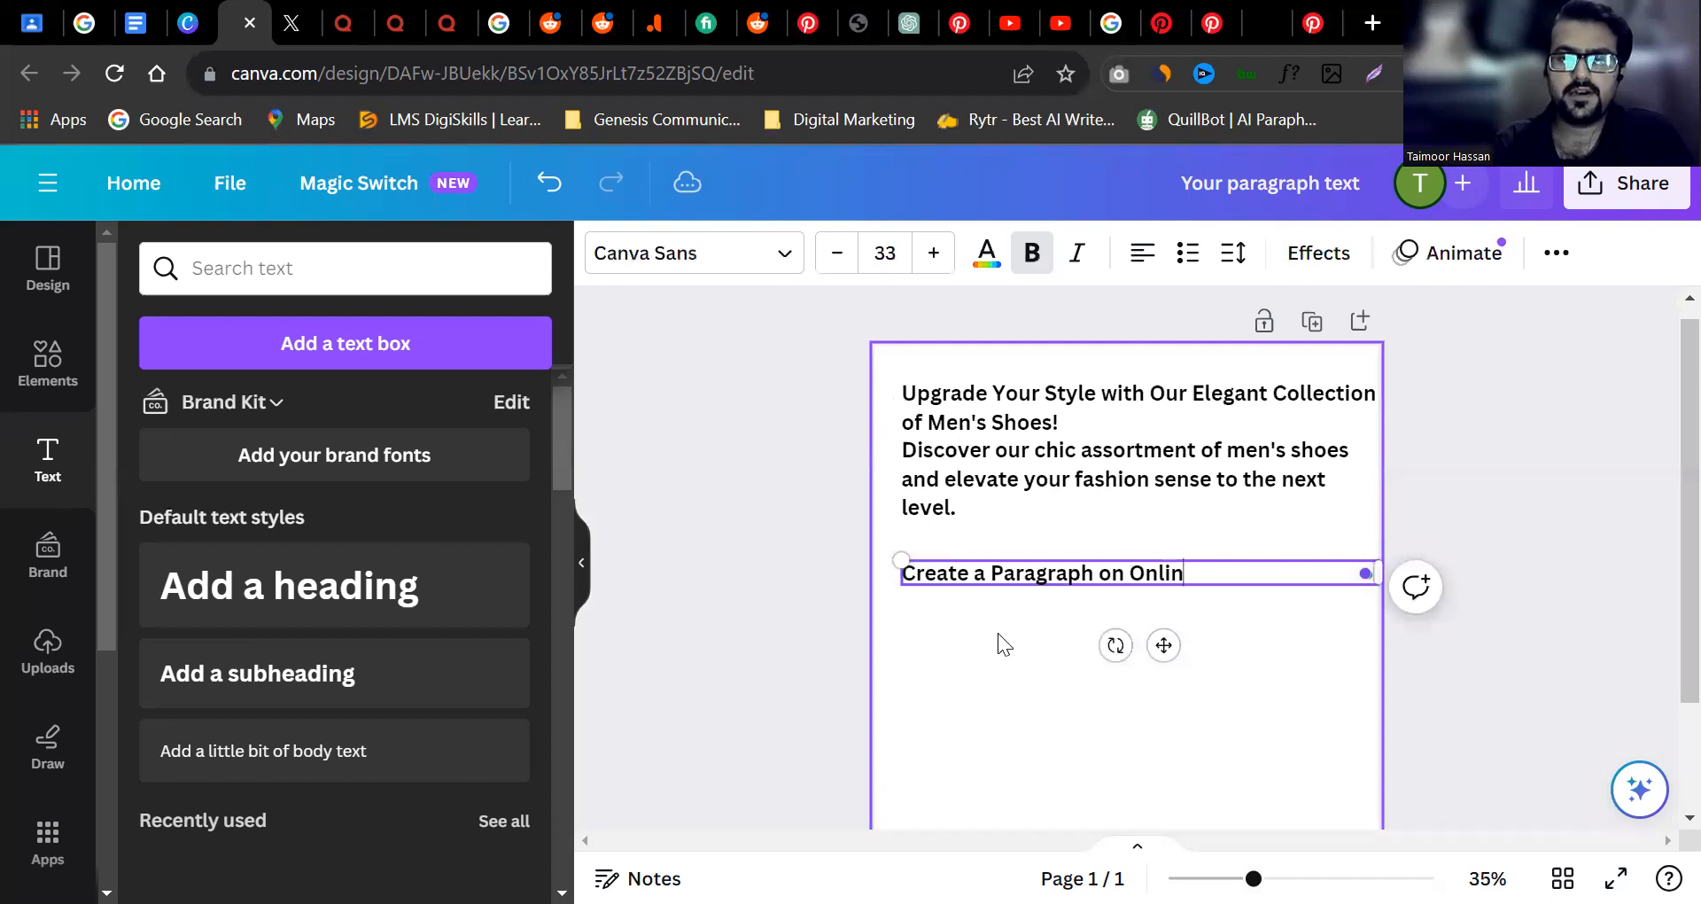
pyautogui.write('e EArning')
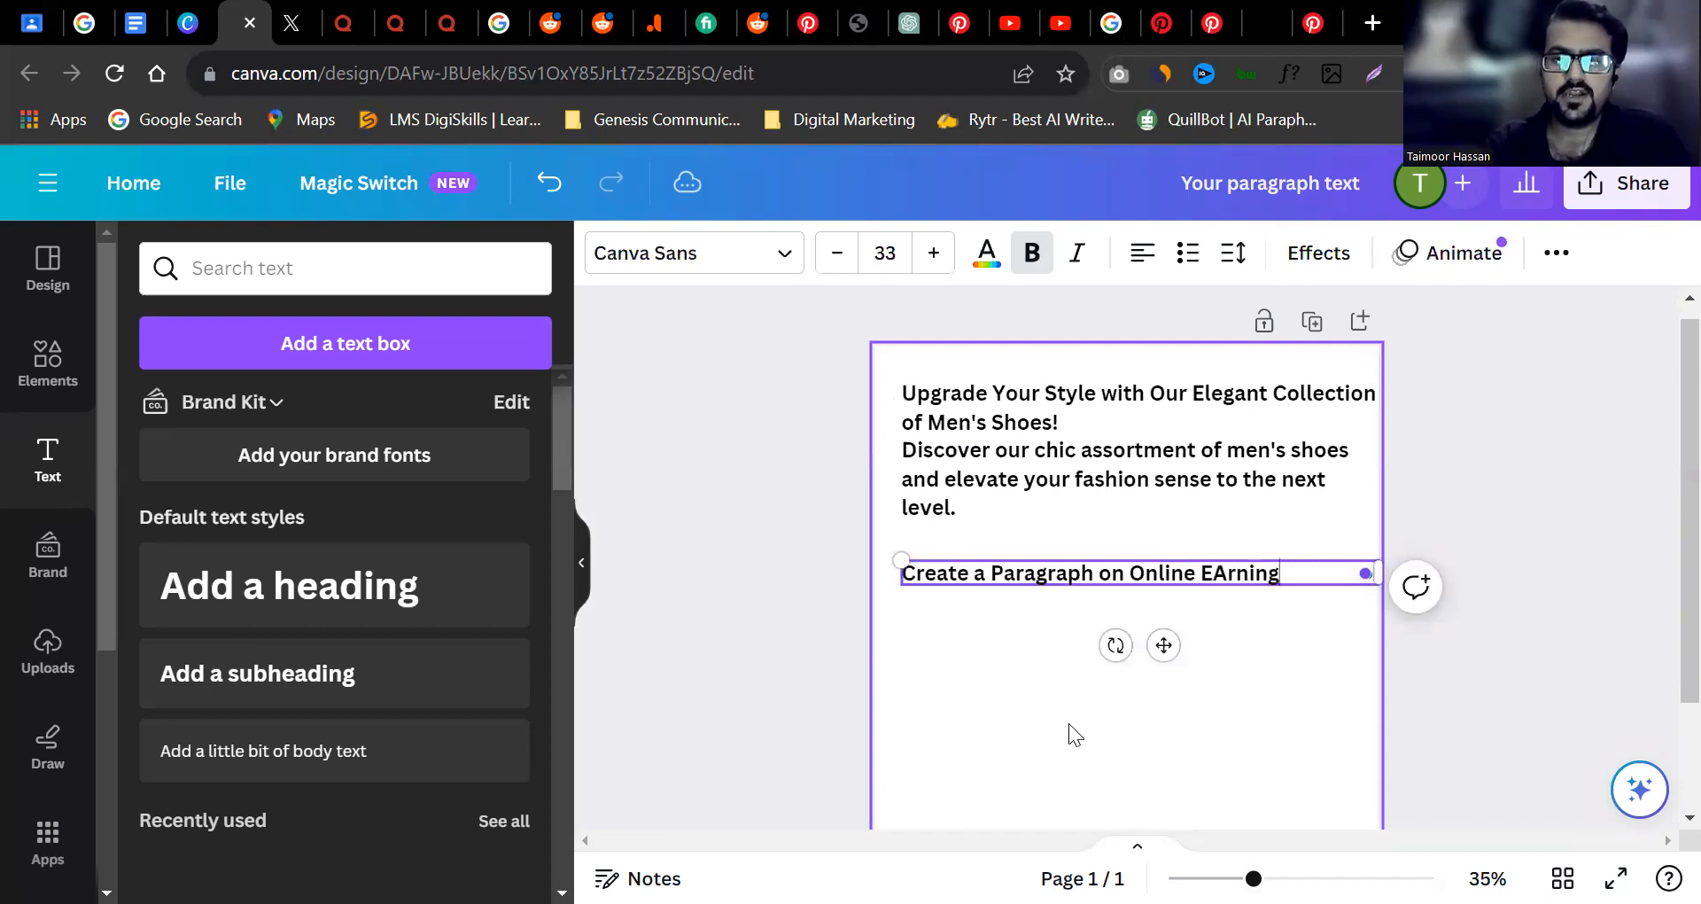
pyautogui.tripleClick(1215, 583)
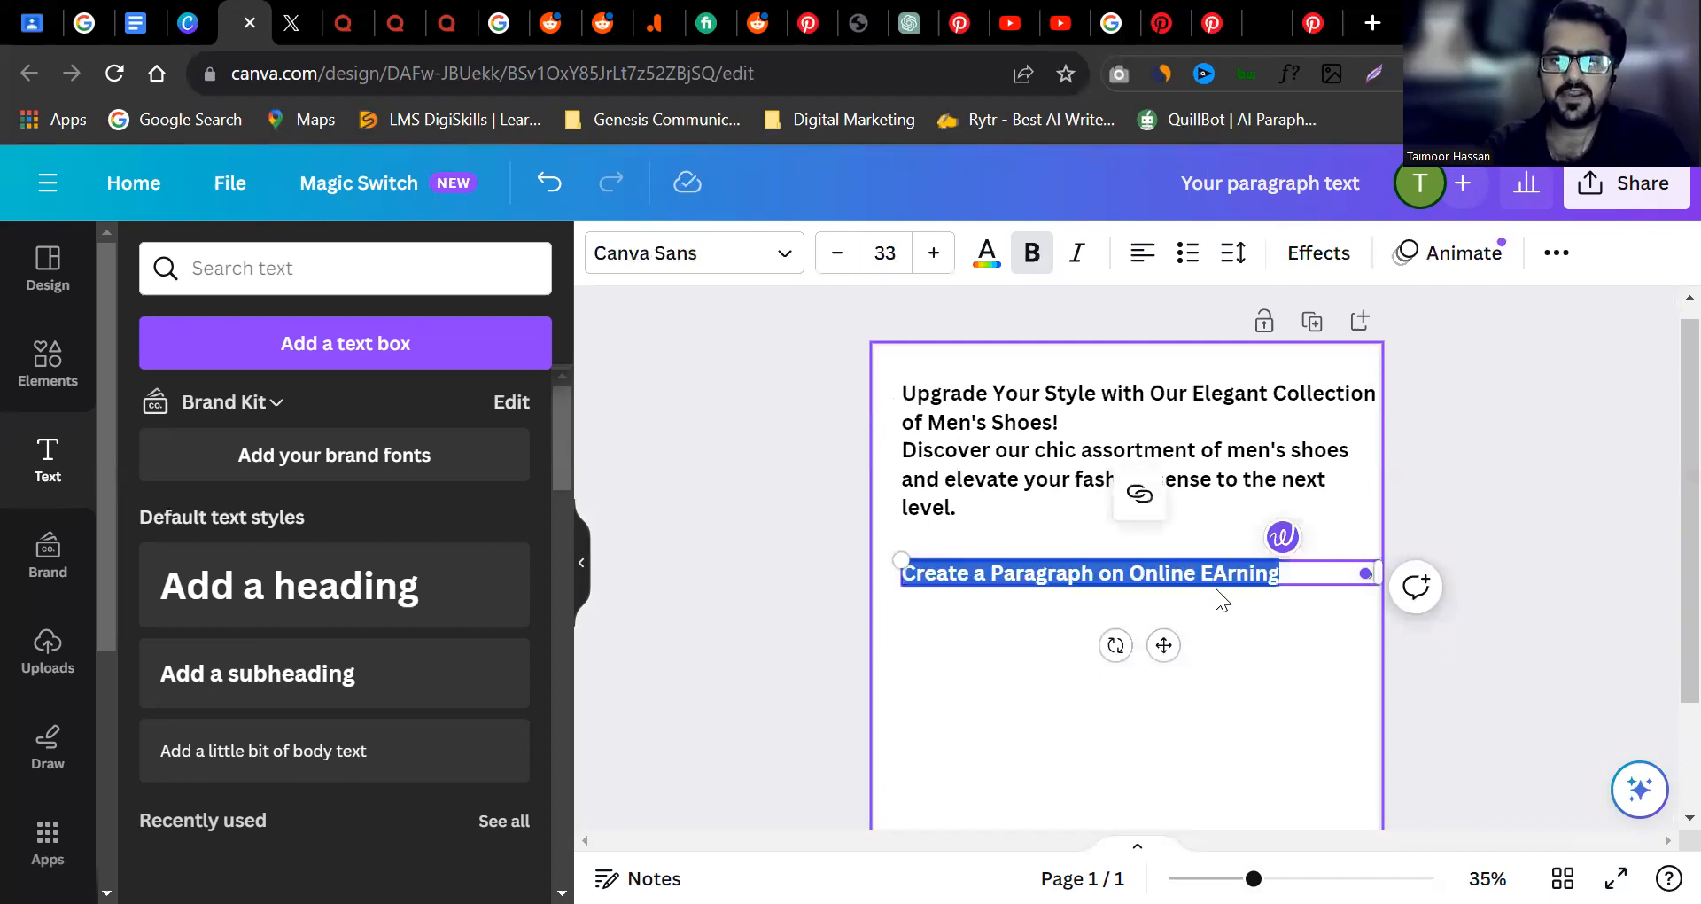
# Change the prompt to "Create 1 Paragraph on Online EArning" and generate the paragraph from it with Magic Write.
pyautogui.click(993, 574)
pyautogui.doubleClick(992, 575)
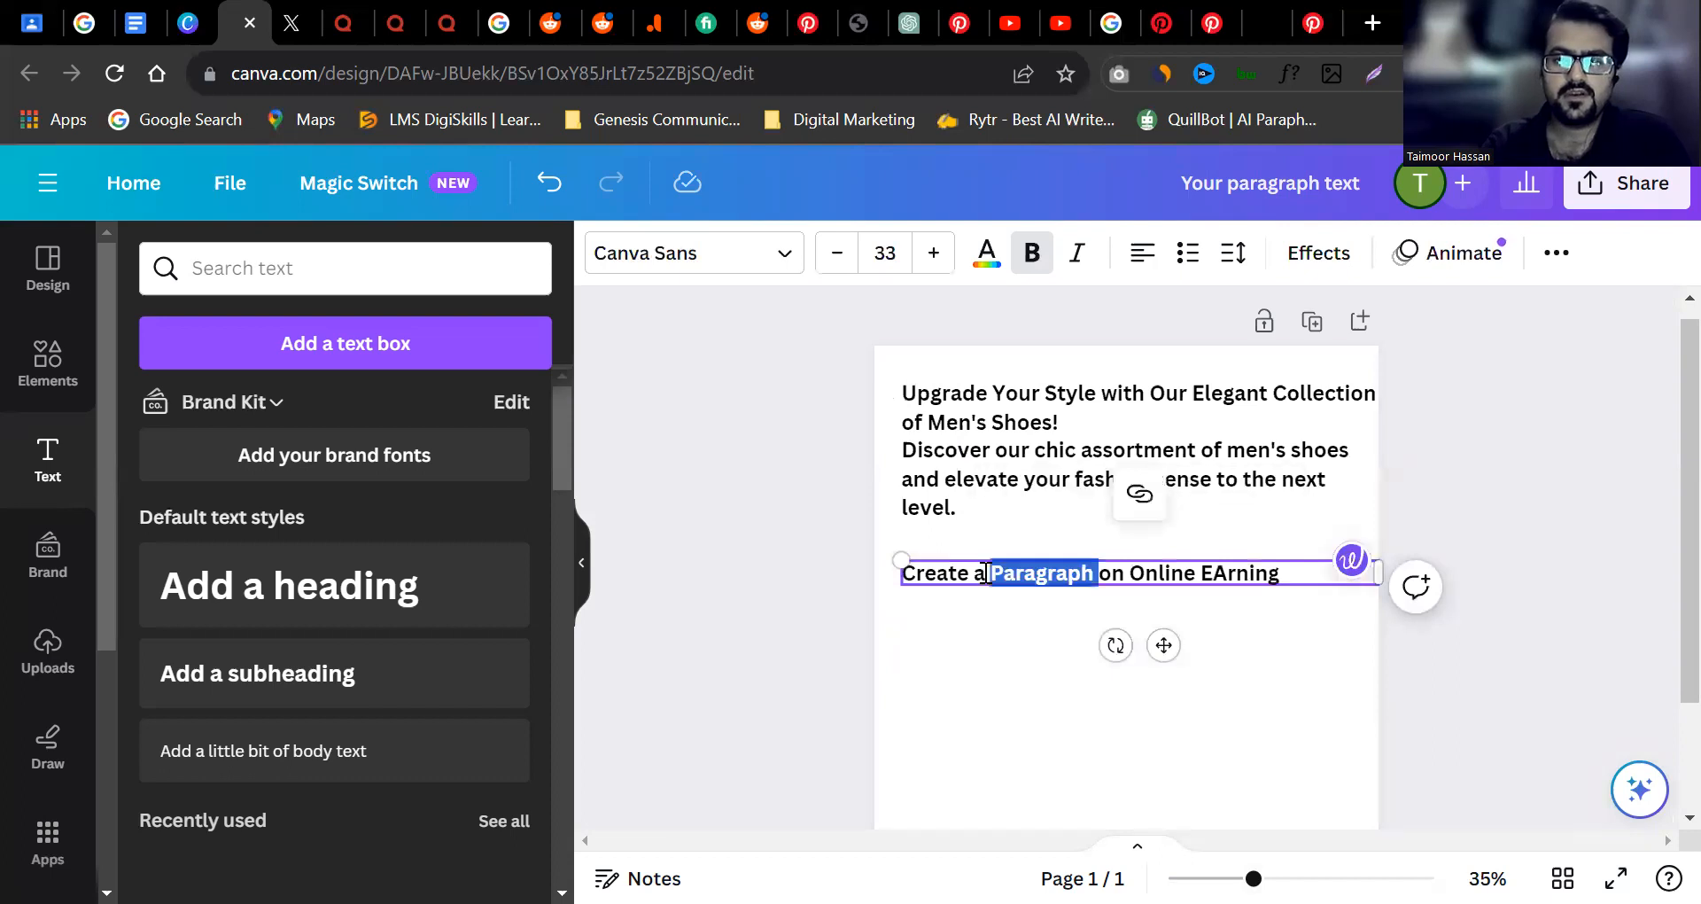
pyautogui.doubleClick(979, 574)
pyautogui.write('1')
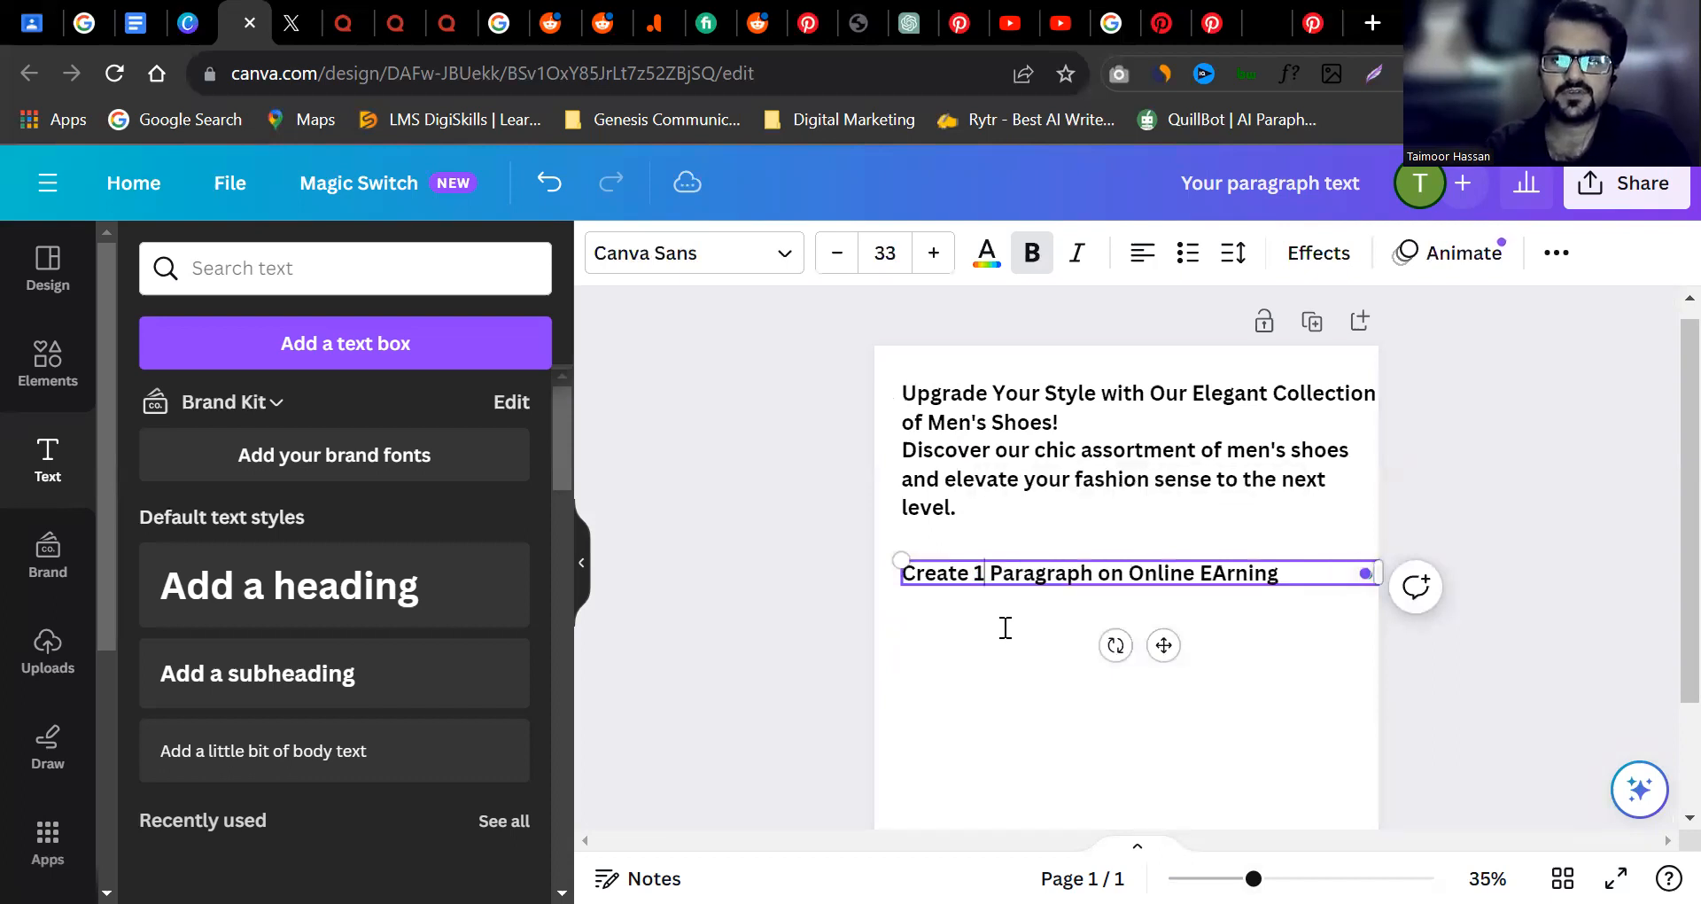
pyautogui.click(1077, 492)
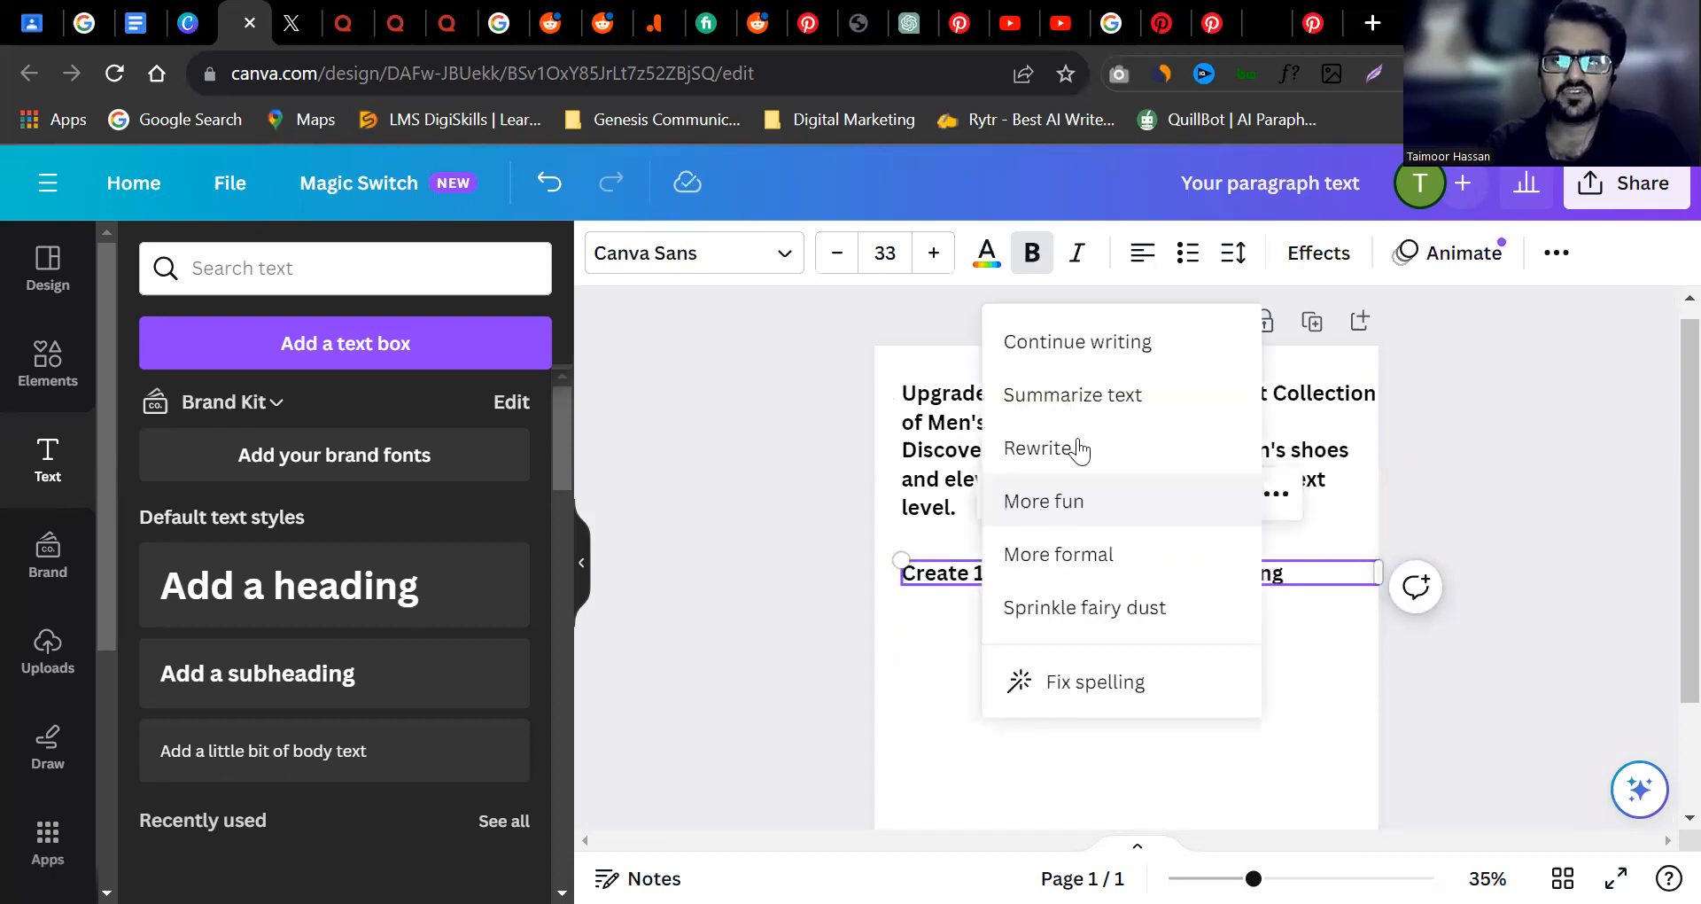
pyautogui.click(1031, 631)
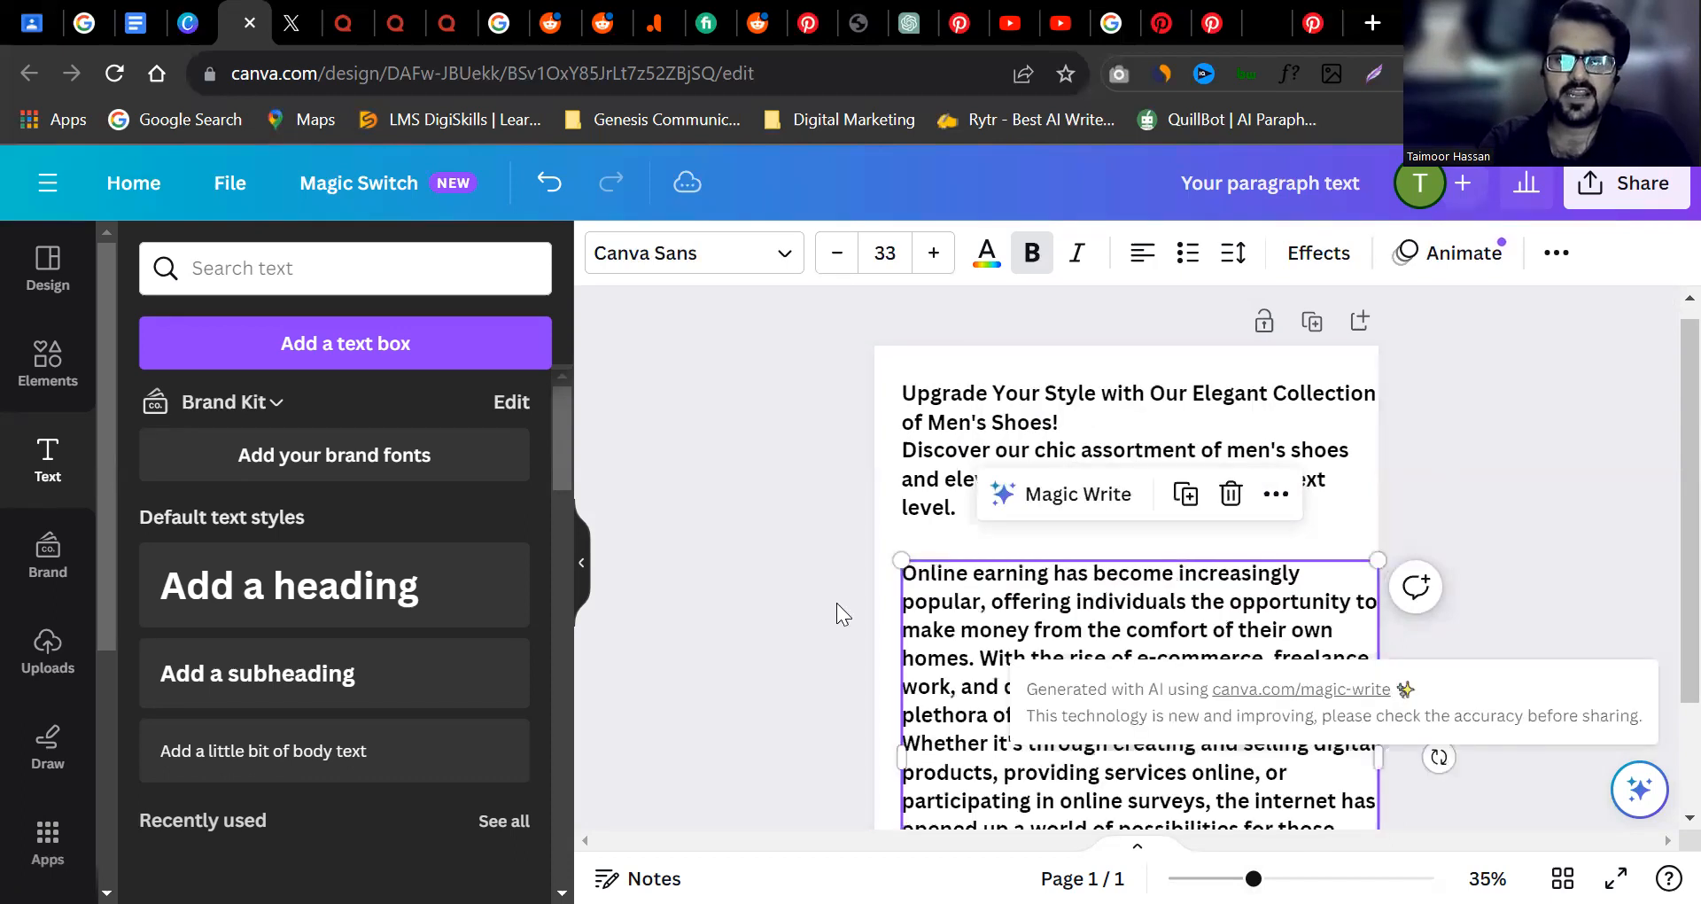
# Set the generated paragraph's font size to 22 and extend it with Magic Write's Continue writing option.
pyautogui.click(837, 254)
pyautogui.click(844, 259)
pyautogui.click(844, 258)
pyautogui.click(845, 259)
pyautogui.click(844, 259)
pyautogui.click(844, 259)
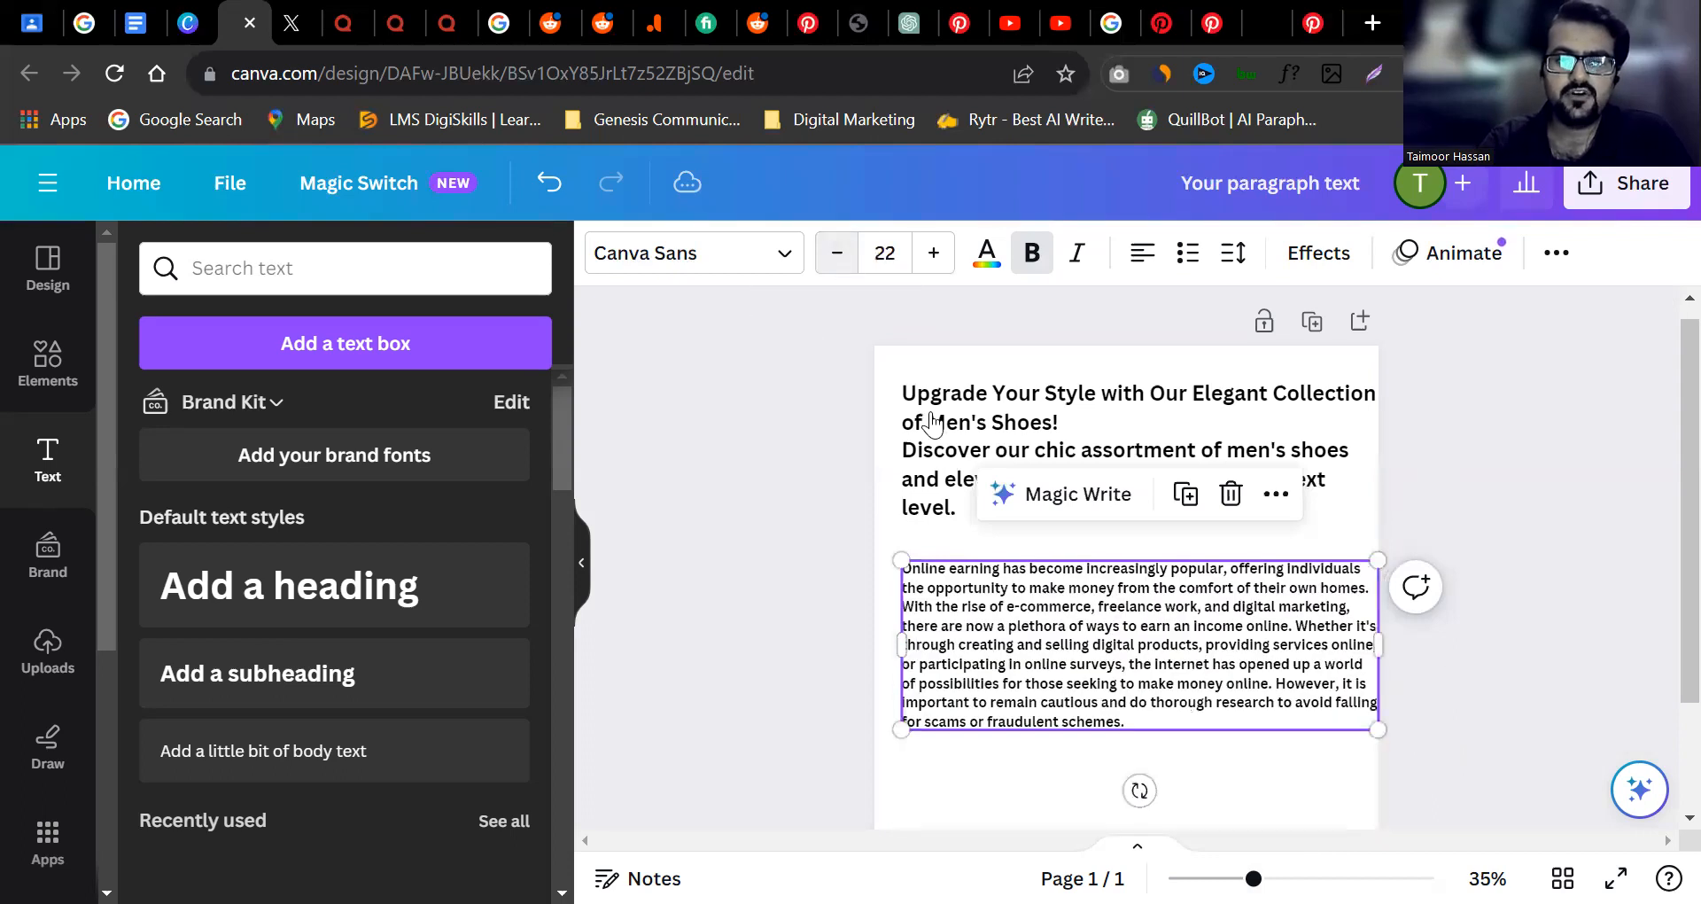
pyautogui.click(1076, 493)
pyautogui.click(1082, 342)
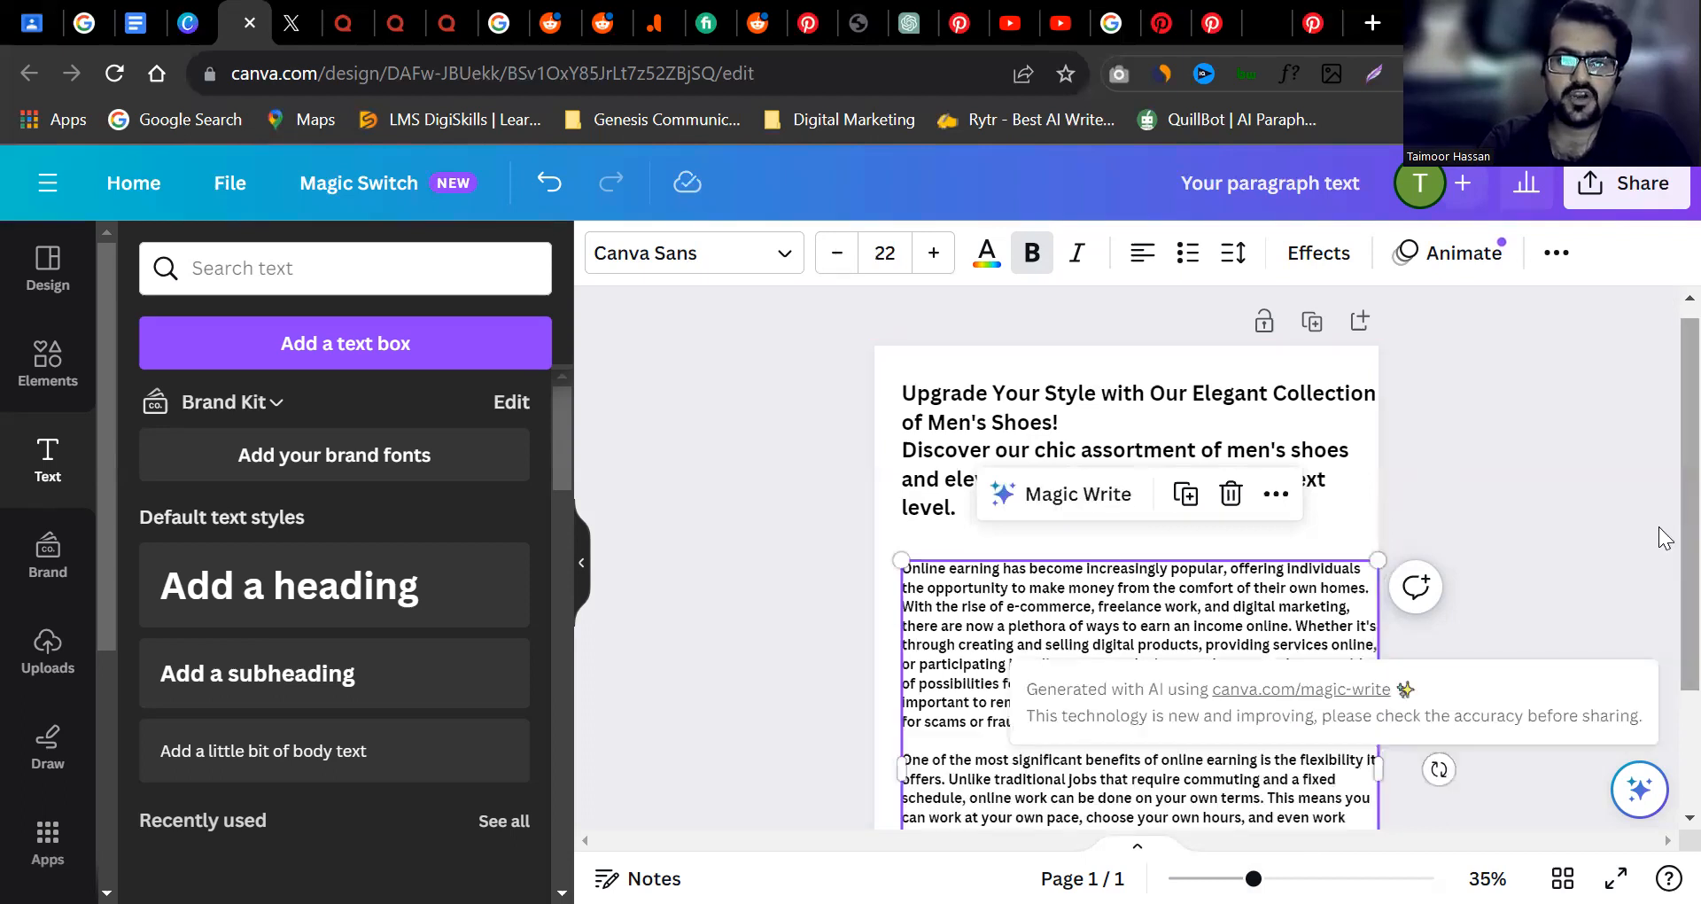
# Add a second page and paste a copy of the online earning text near its upper edge, aligned with the page margin.
pyautogui.scroll(-2, 1028, 510)
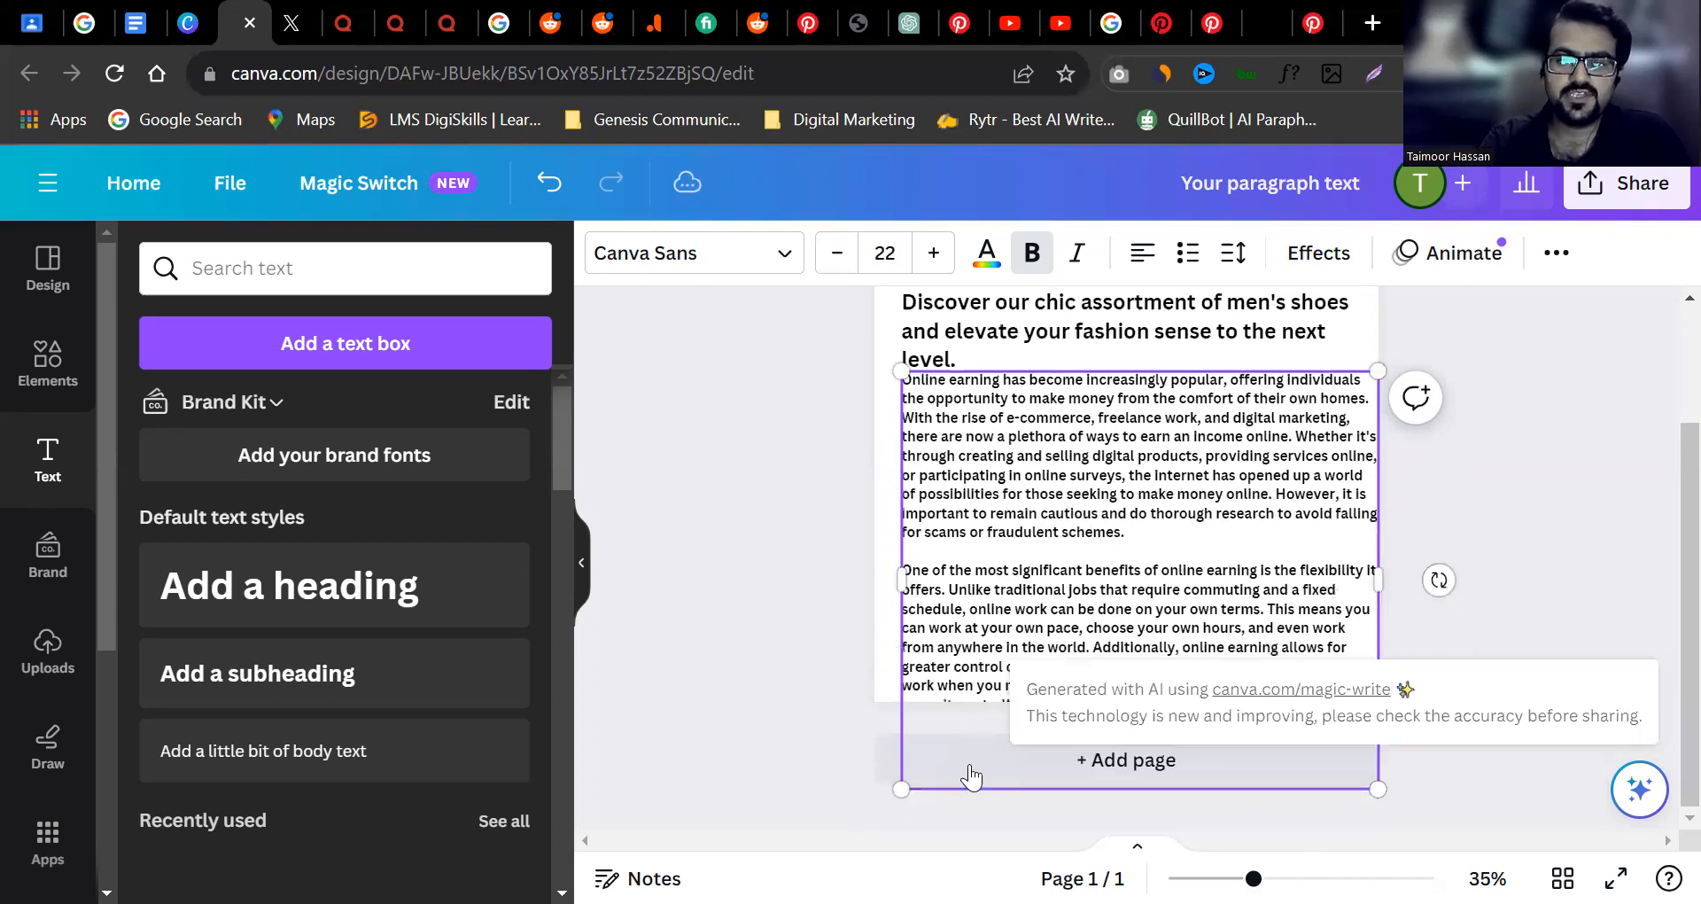
pyautogui.scroll(5, 1111, 412)
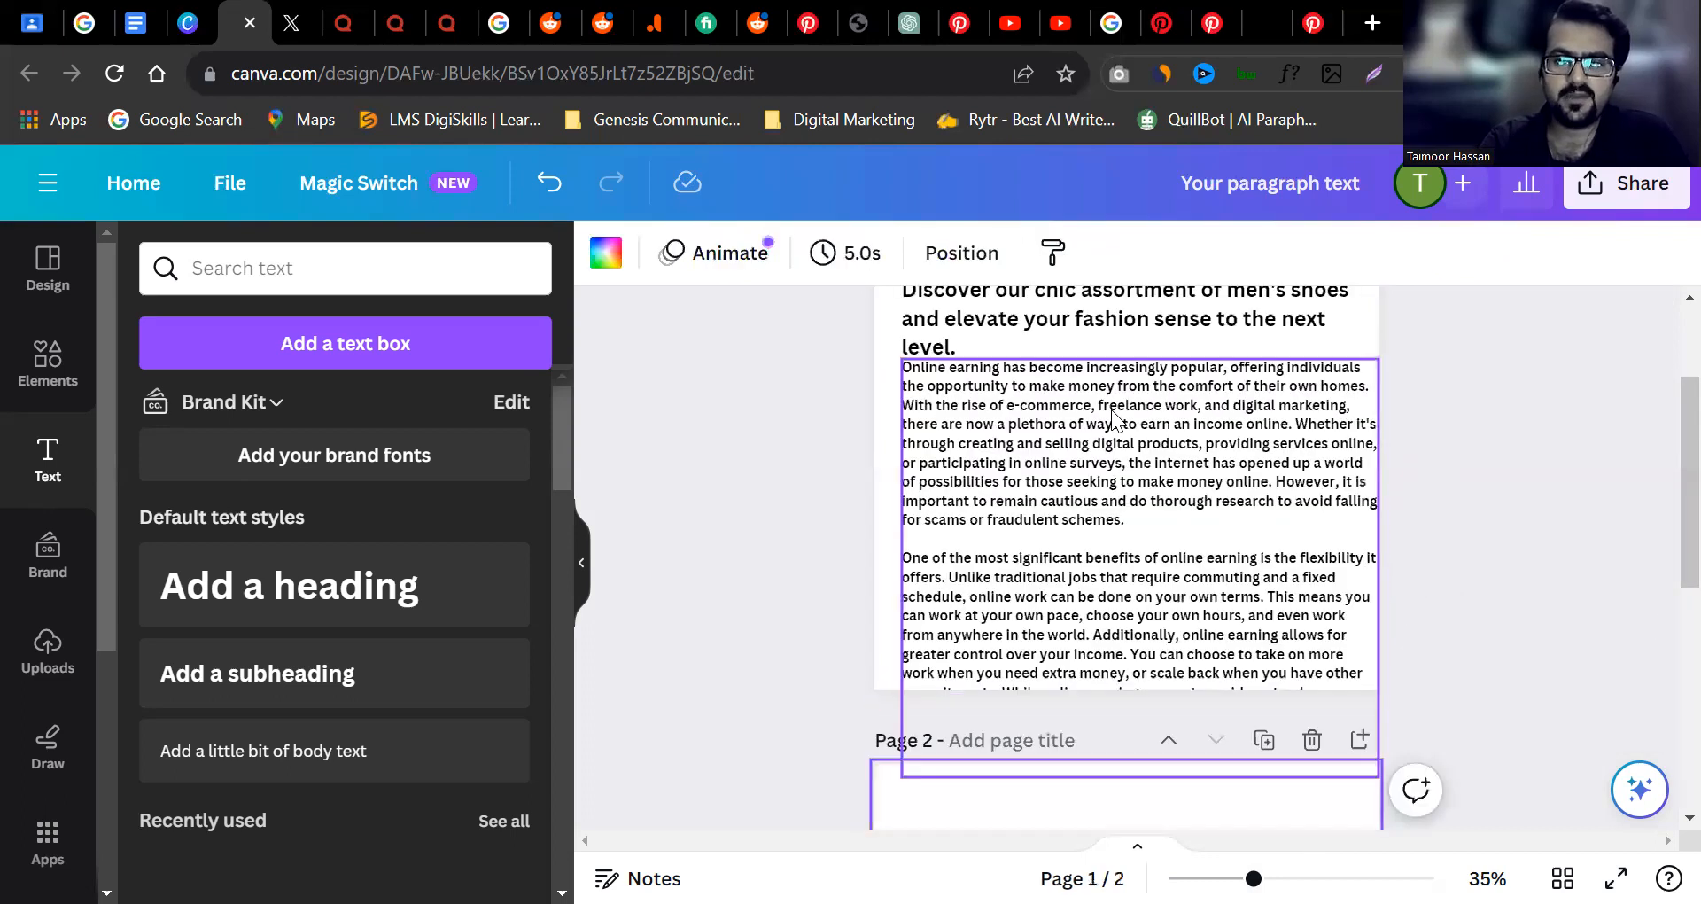
pyautogui.scroll(-5, 1045, 607)
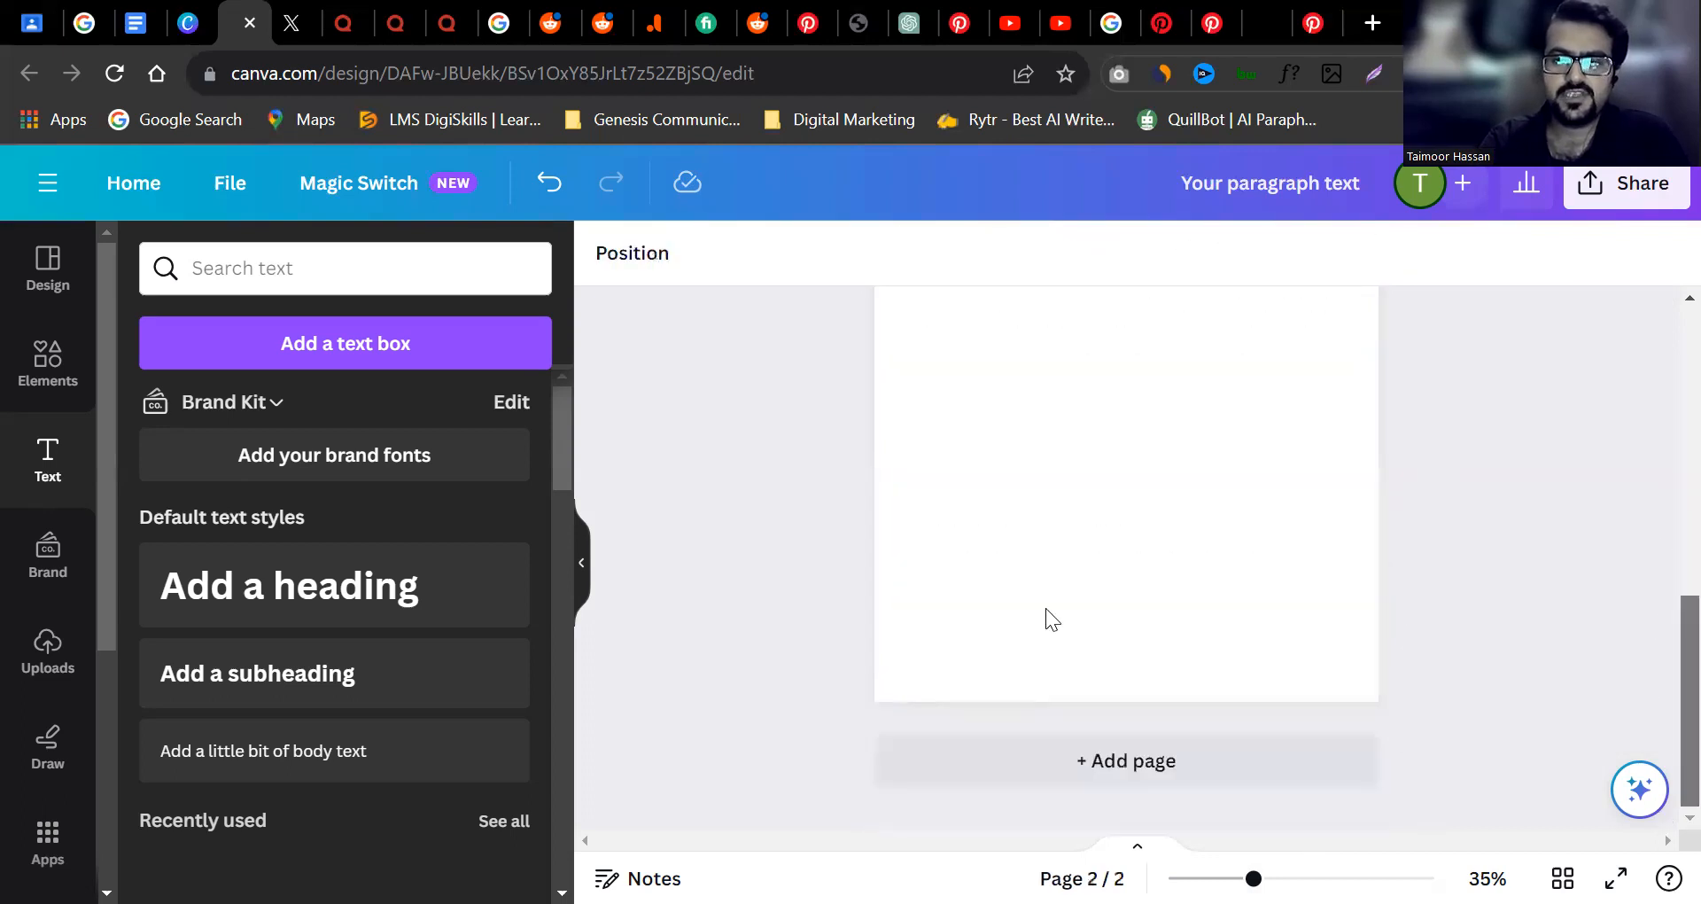
pyautogui.hotkey('ctrl', 'v')
pyautogui.moveTo(1267, 547); pyautogui.dragTo(1205, 371)
pyautogui.scroll(3, 1178, 594)
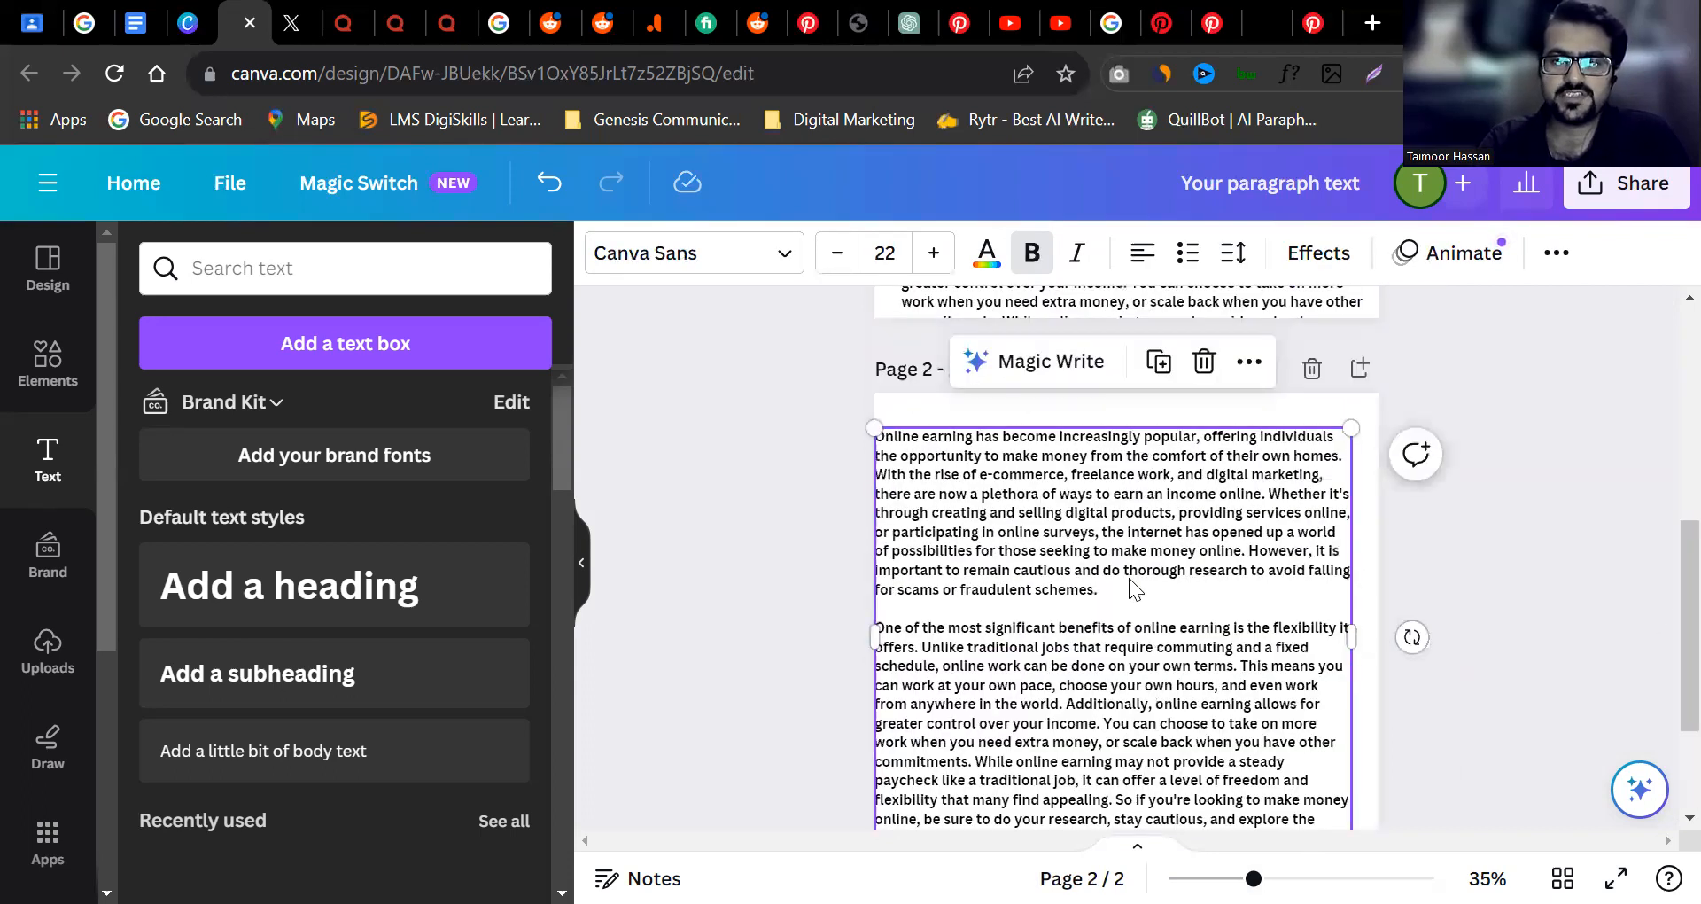
pyautogui.moveTo(1115, 593); pyautogui.dragTo(1142, 570)
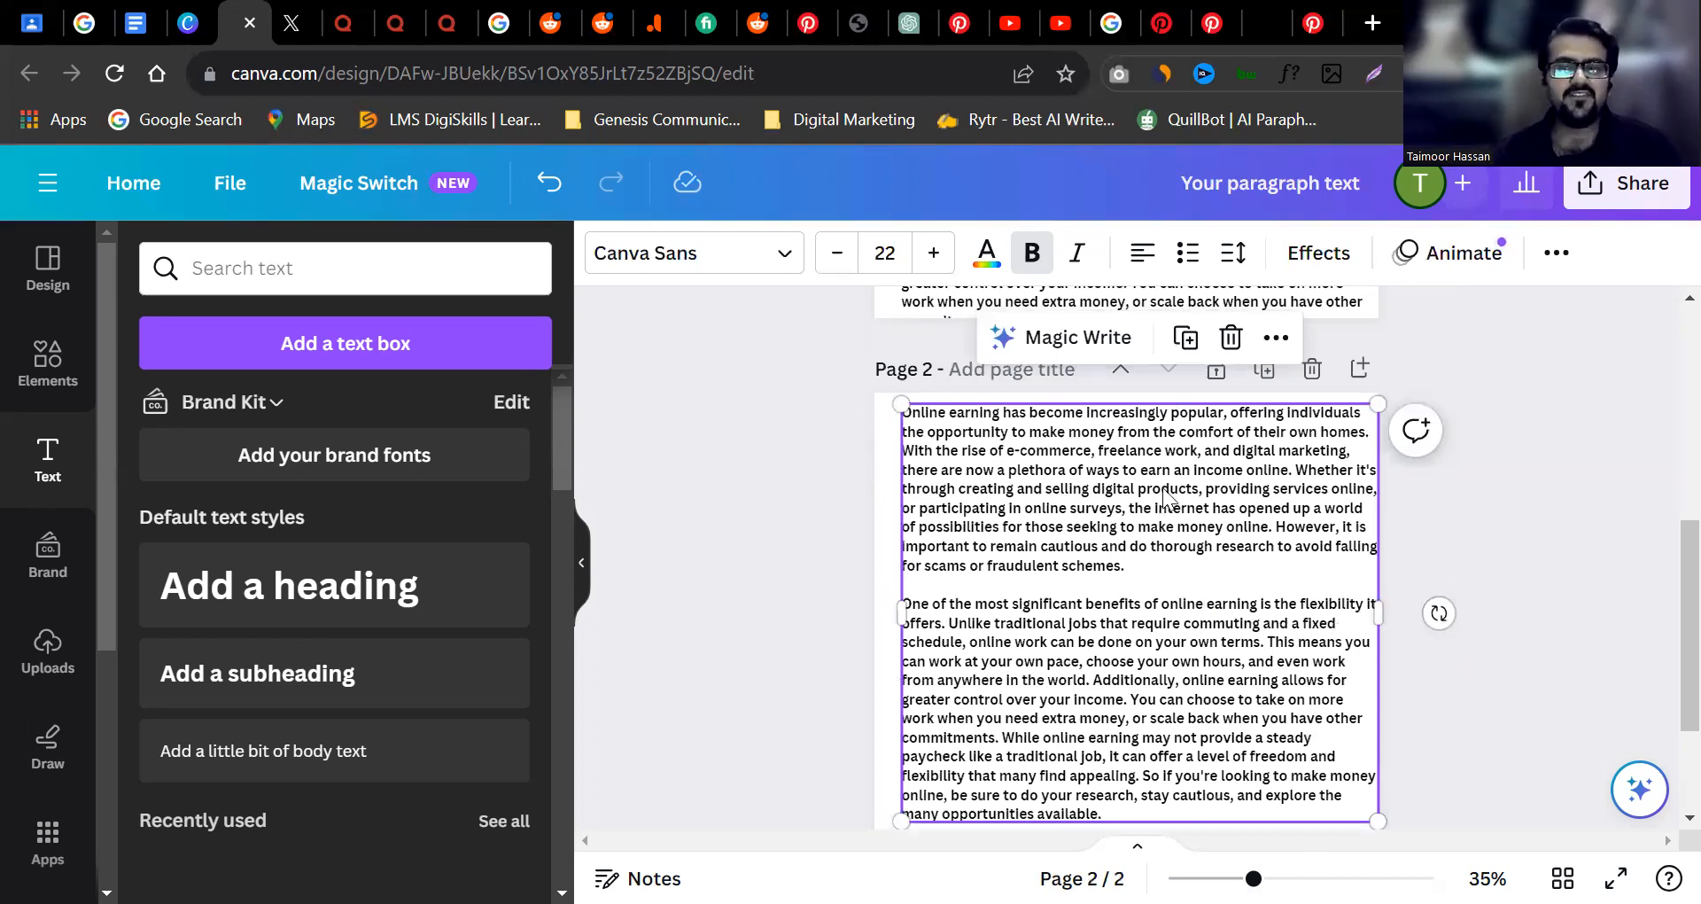
# Scale the text copy on page 2 down to font size 20.1 and move it slightly inward from the page's upper-left corner.
pyautogui.scroll(-2, 1408, 645)
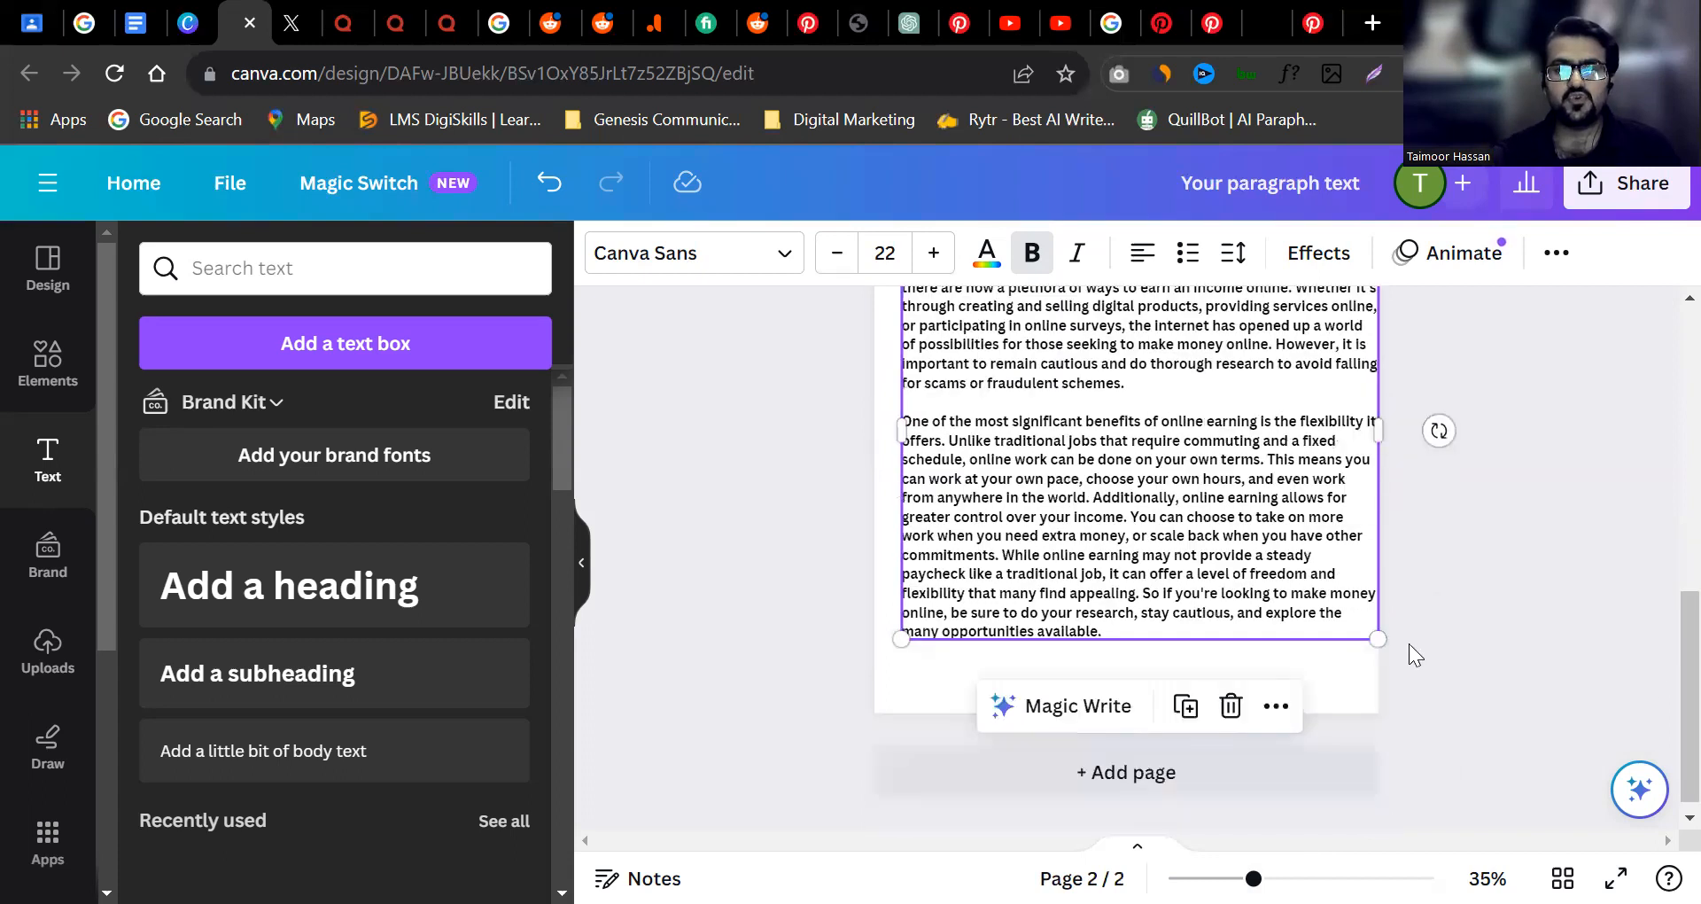
pyautogui.moveTo(1377, 614); pyautogui.dragTo(1413, 610)
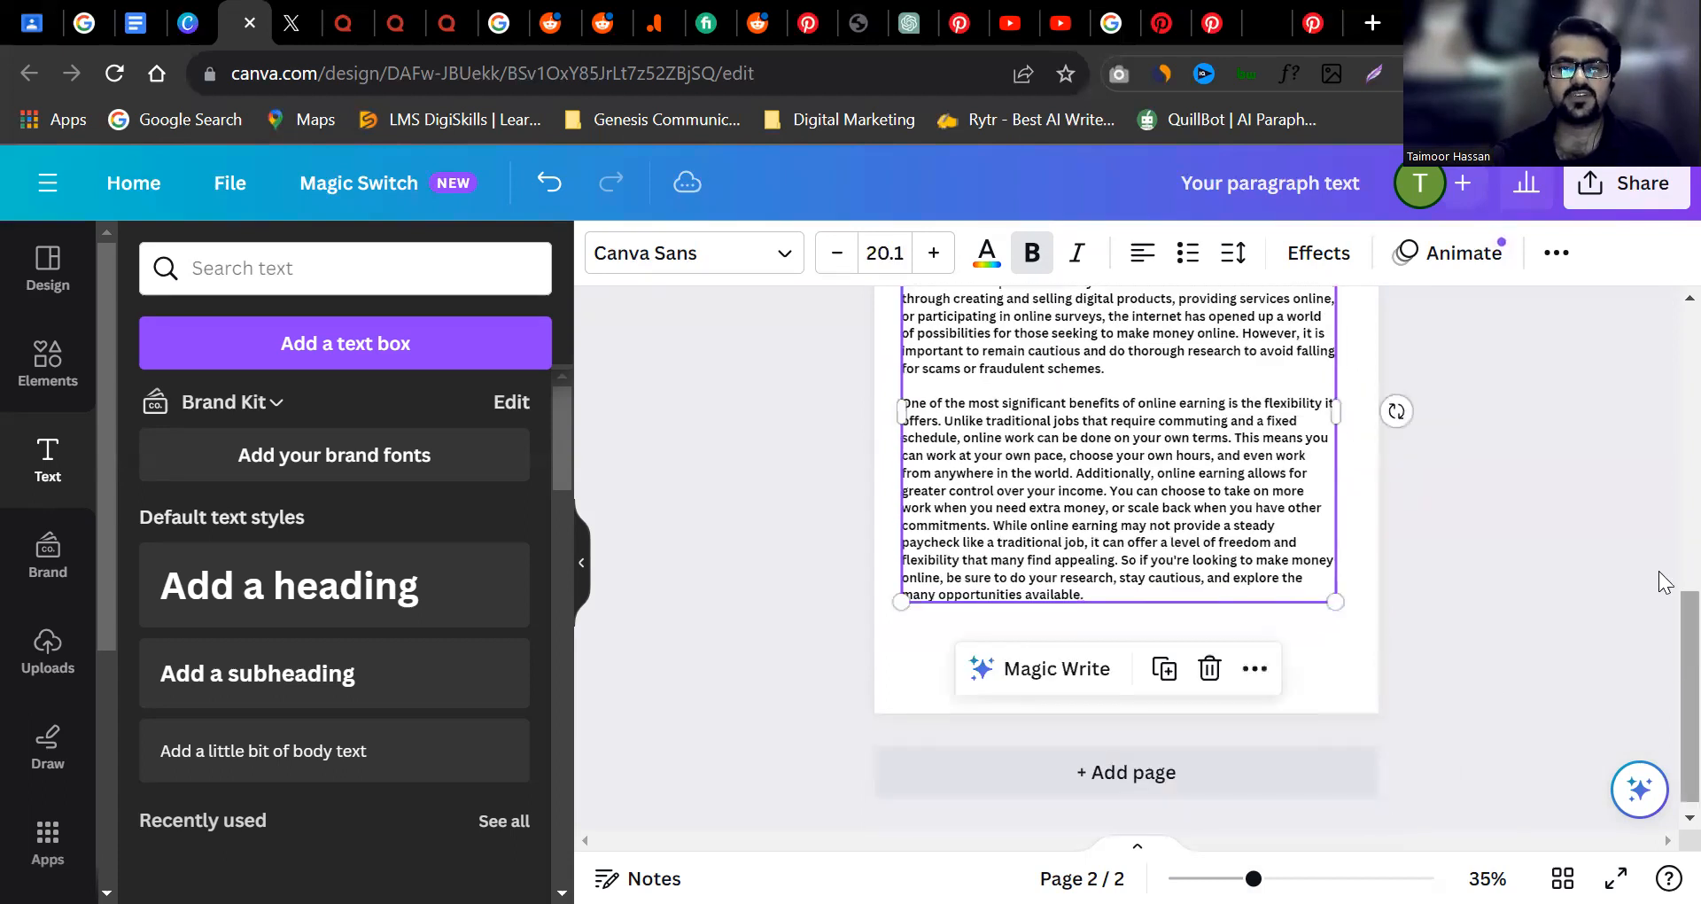
pyautogui.scroll(3, 1659, 570)
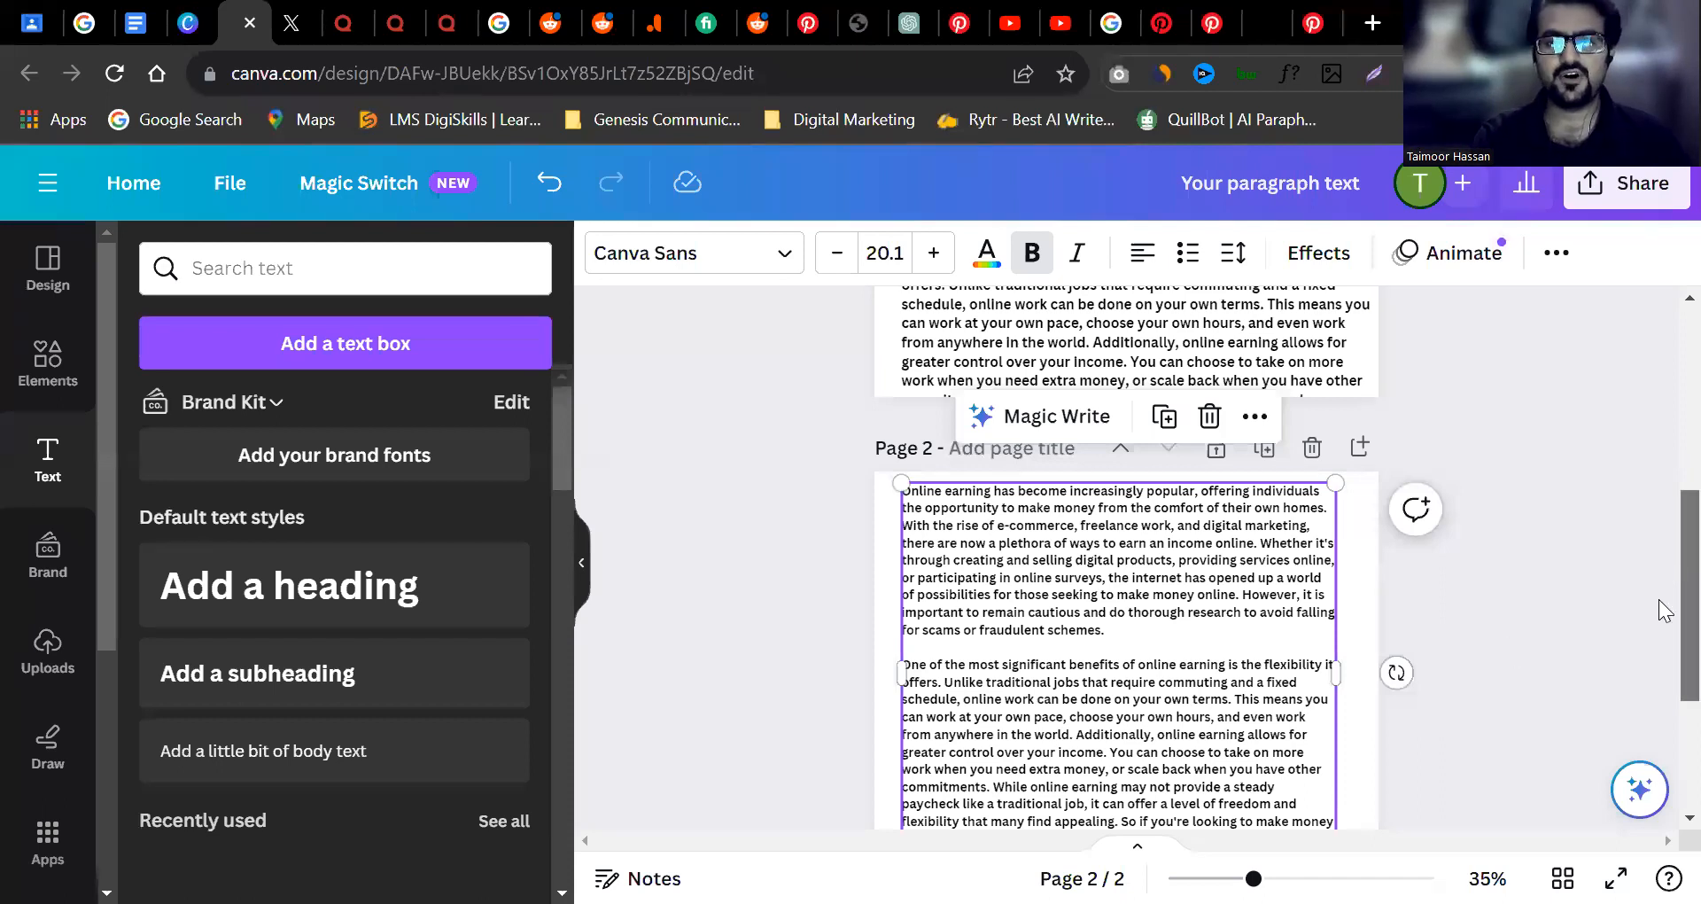
pyautogui.scroll(-2, 1658, 620)
pyautogui.moveTo(1295, 582); pyautogui.dragTo(1304, 590)
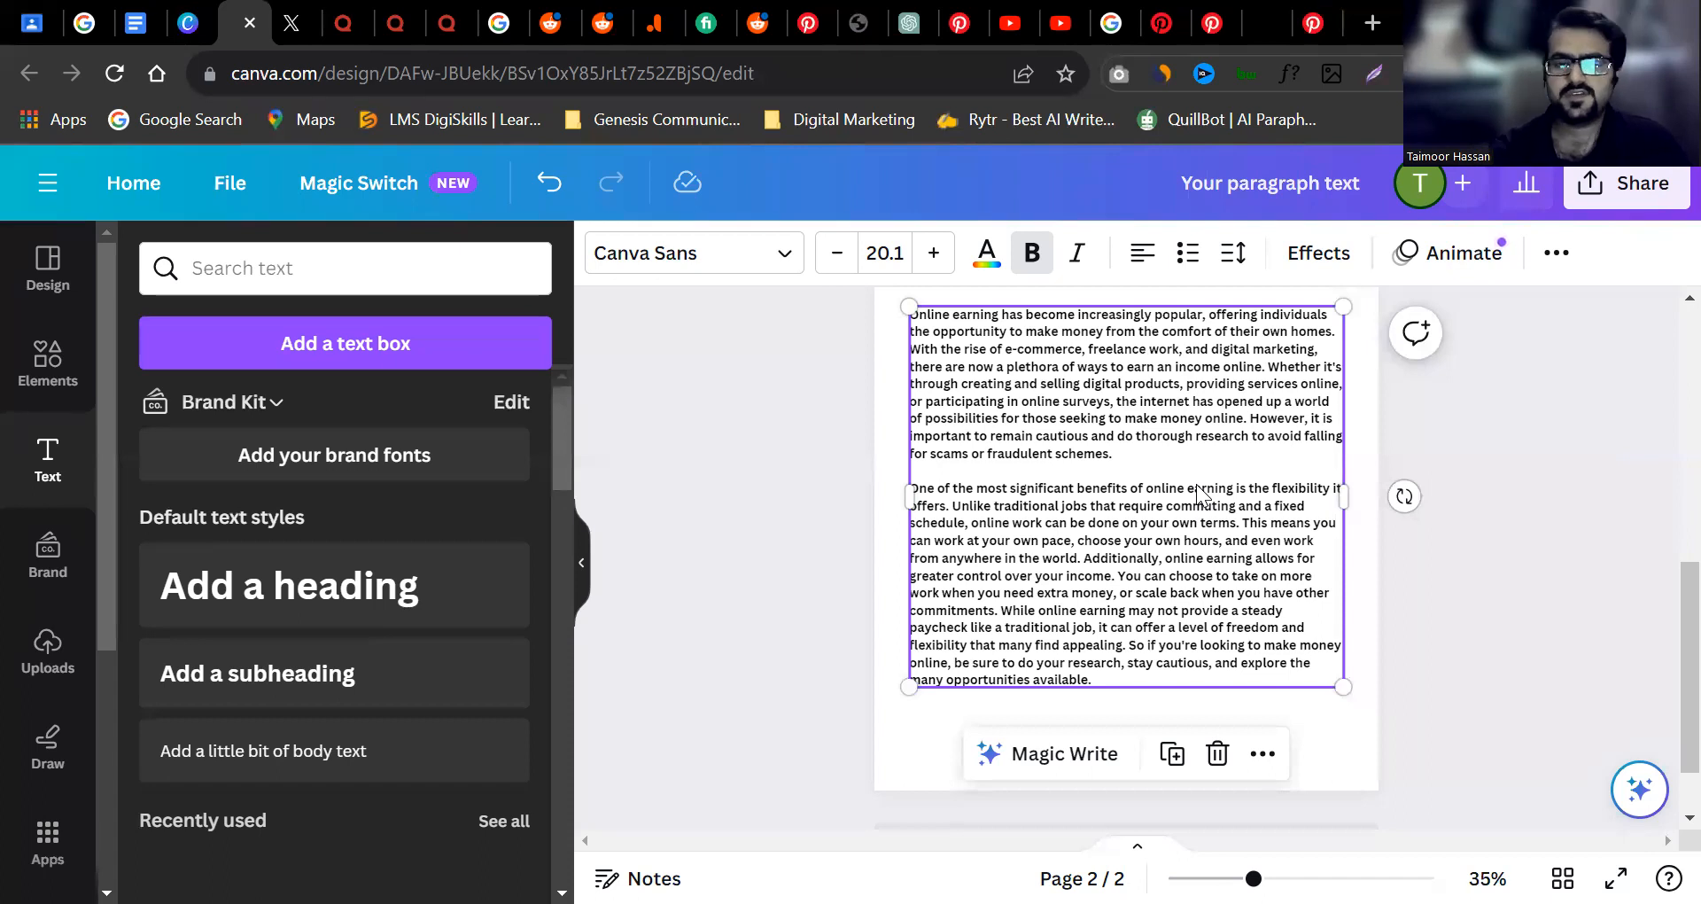
pyautogui.click(1511, 414)
pyautogui.moveTo(1689, 618)
pyautogui.mouseDown()
pyautogui.moveTo(1660, 527)
pyautogui.moveTo(1659, 607)
pyautogui.mouseUp()
pyautogui.moveTo(1241, 462); pyautogui.dragTo(1239, 480)
pyautogui.moveTo(1687, 606); pyautogui.dragTo(1659, 640)
# Scale the men's shoes headline on page 1 down to font size 31.3.
pyautogui.scroll(10, 1666, 652)
pyautogui.click(1091, 468)
pyautogui.moveTo(1378, 482)
pyautogui.mouseDown()
pyautogui.moveTo(1339, 447)
pyautogui.moveTo(1364, 453)
pyautogui.mouseUp()
# Scale the online earning text on page 1 down to font size 16.1 and widen its box to about 969 px.
pyautogui.click(1161, 630)
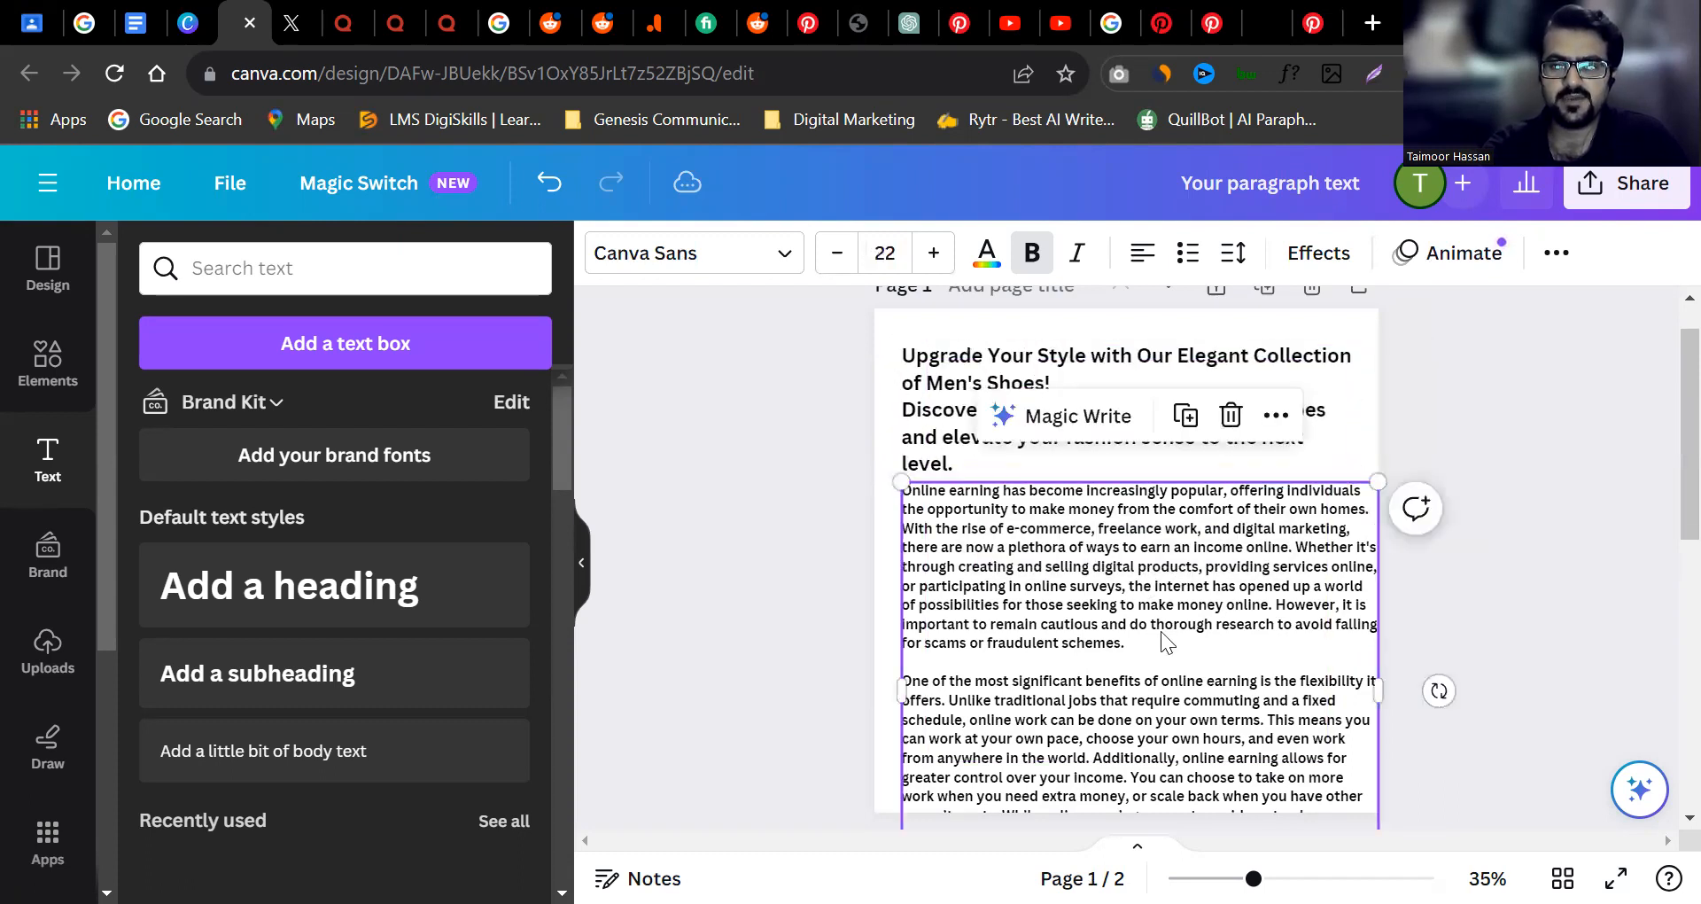
pyautogui.scroll(1, 1322, 712)
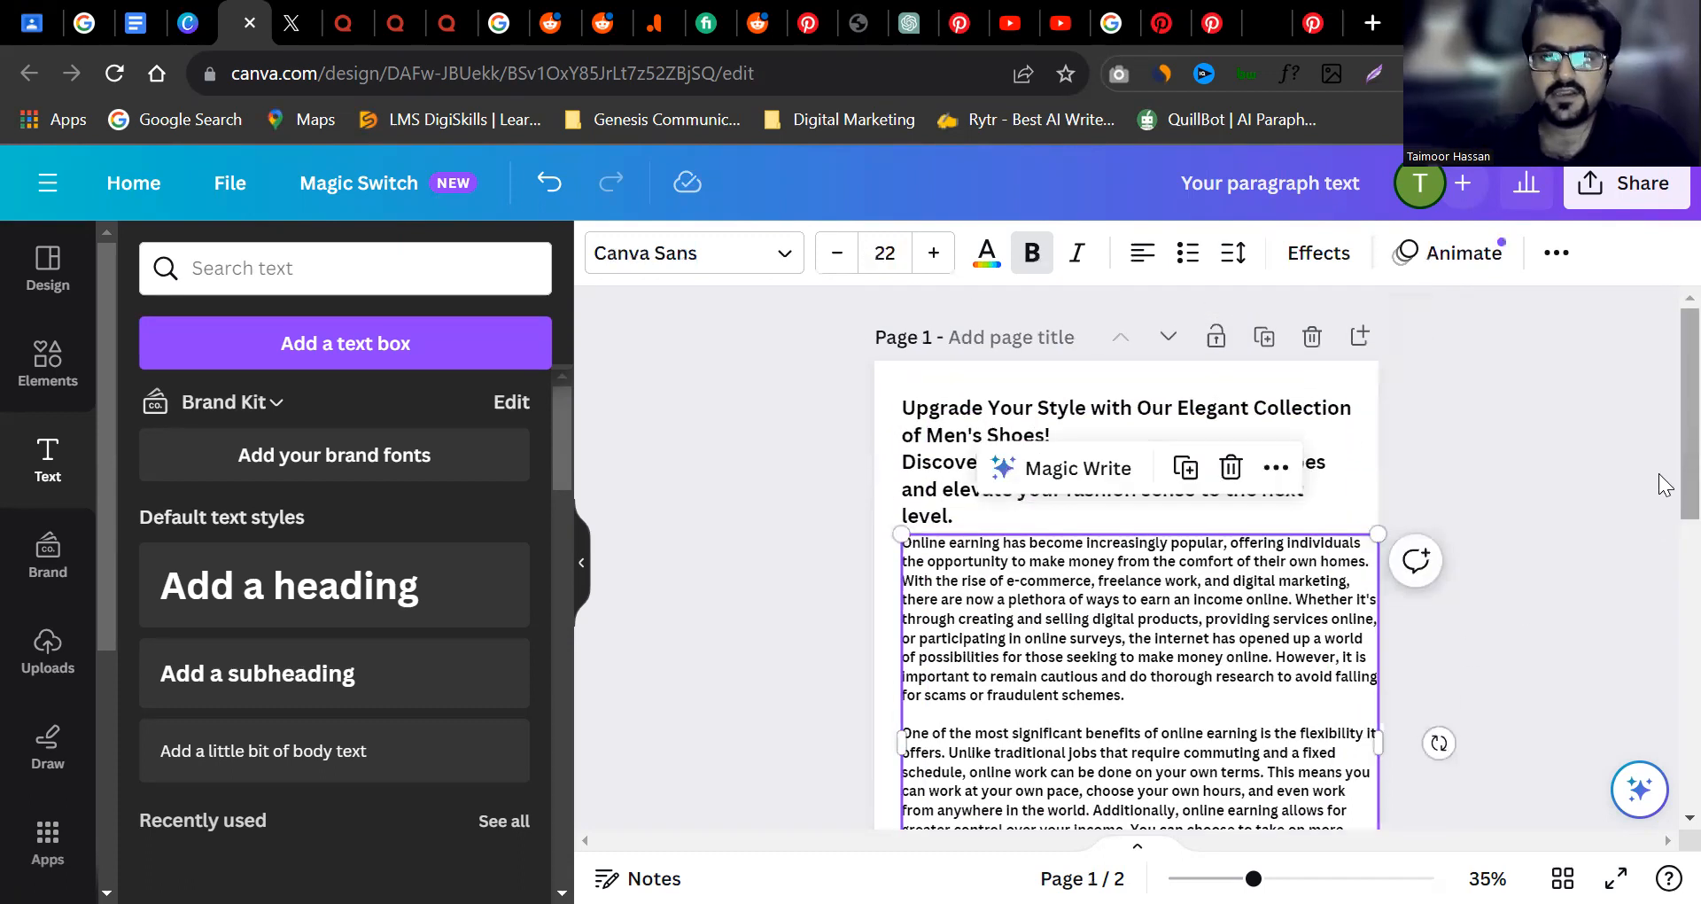
pyautogui.scroll(-3, 1506, 638)
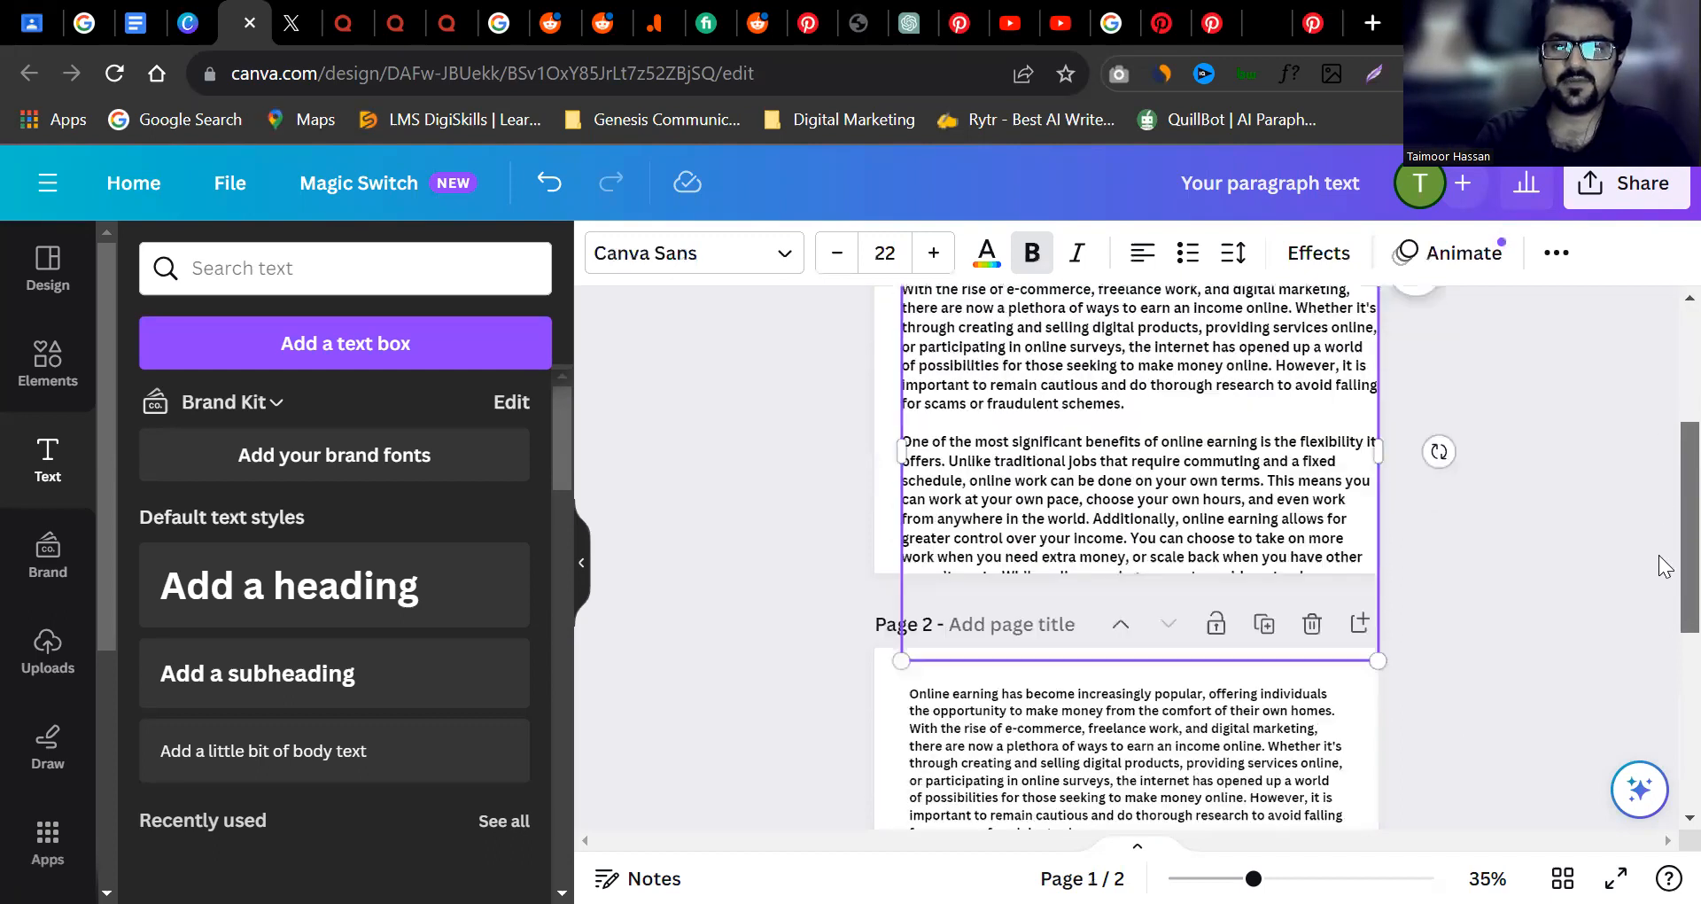
pyautogui.moveTo(1379, 670); pyautogui.dragTo(1313, 466)
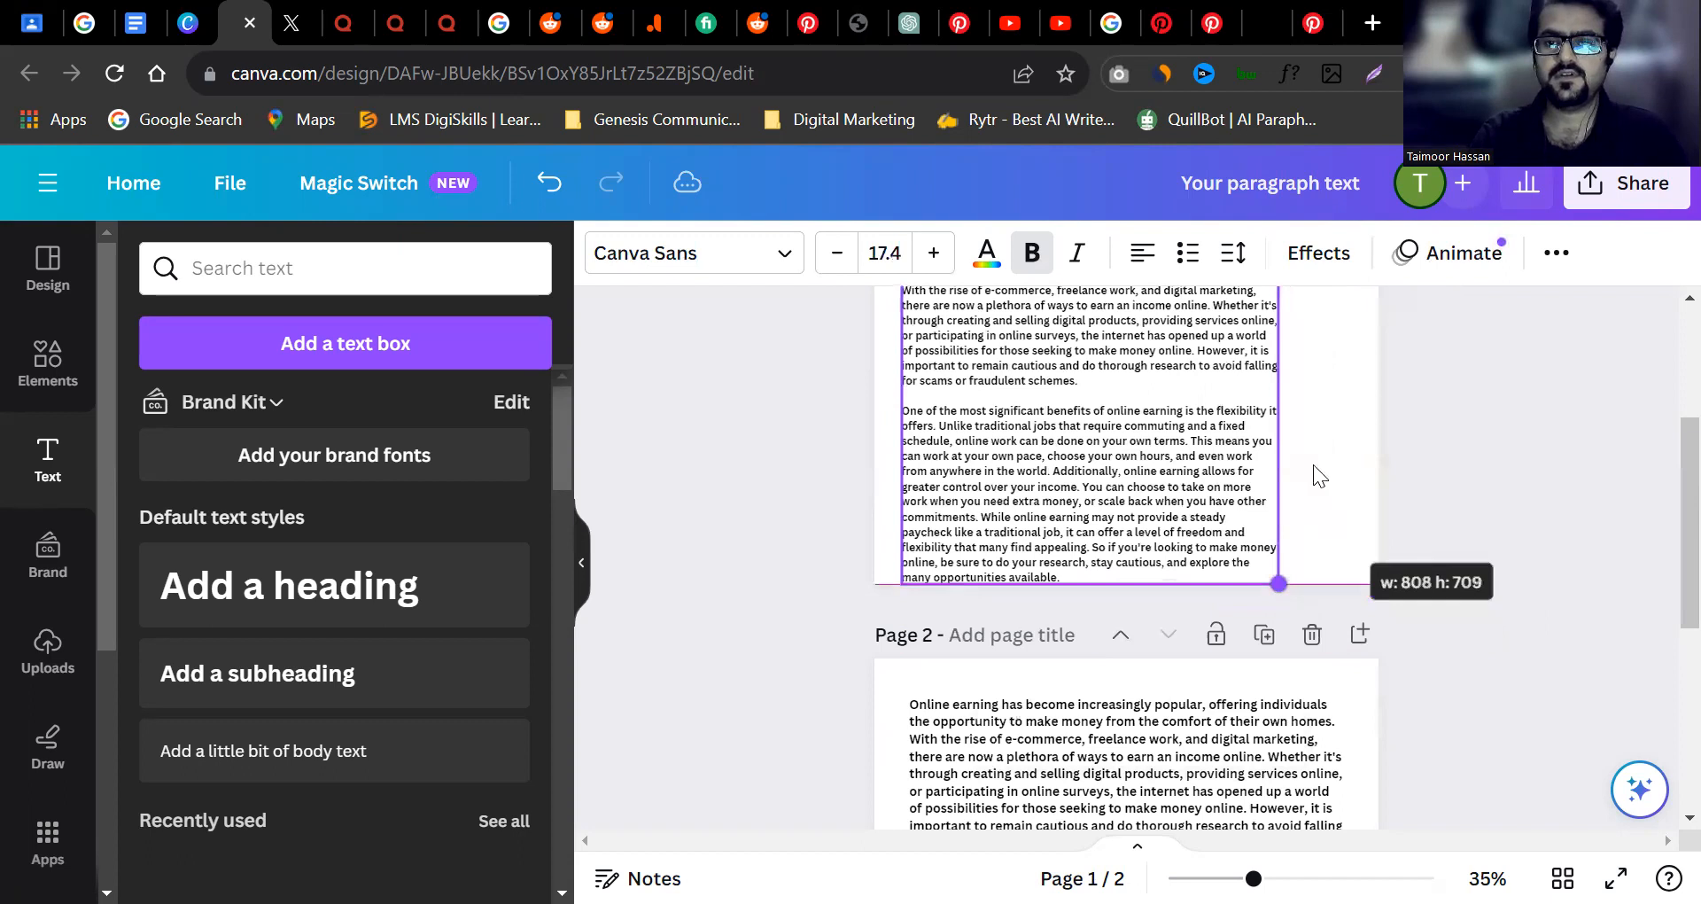
pyautogui.scroll(1, 1313, 466)
pyautogui.moveTo(1252, 536); pyautogui.dragTo(1366, 531)
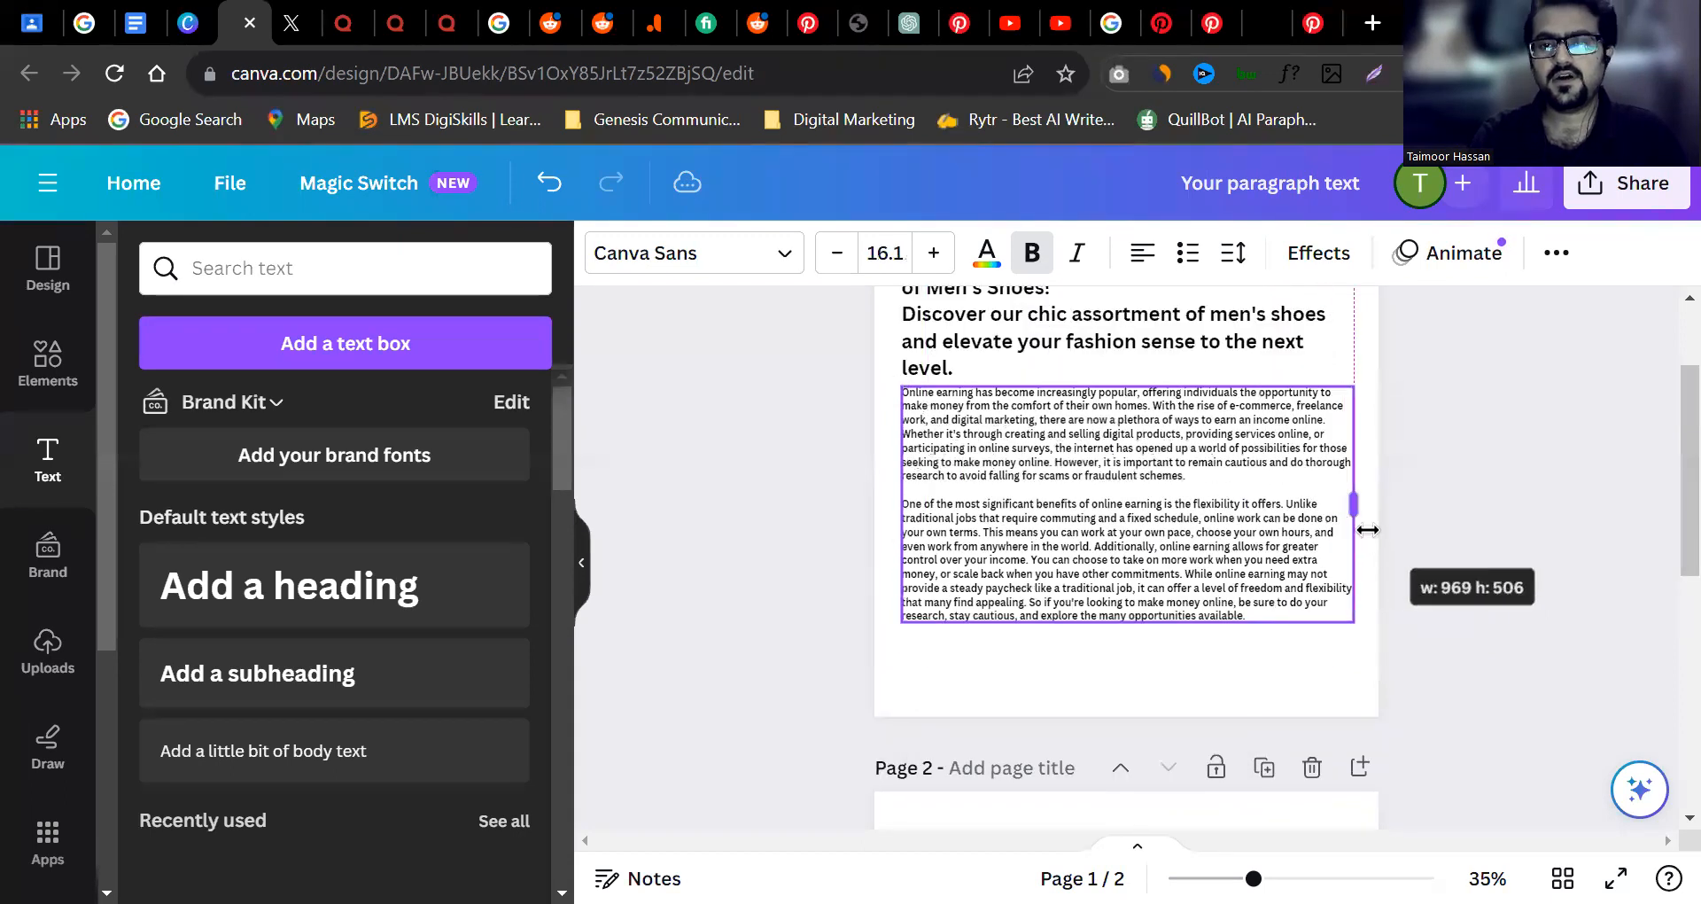
pyautogui.click(1550, 413)
pyautogui.scroll(1, 1659, 416)
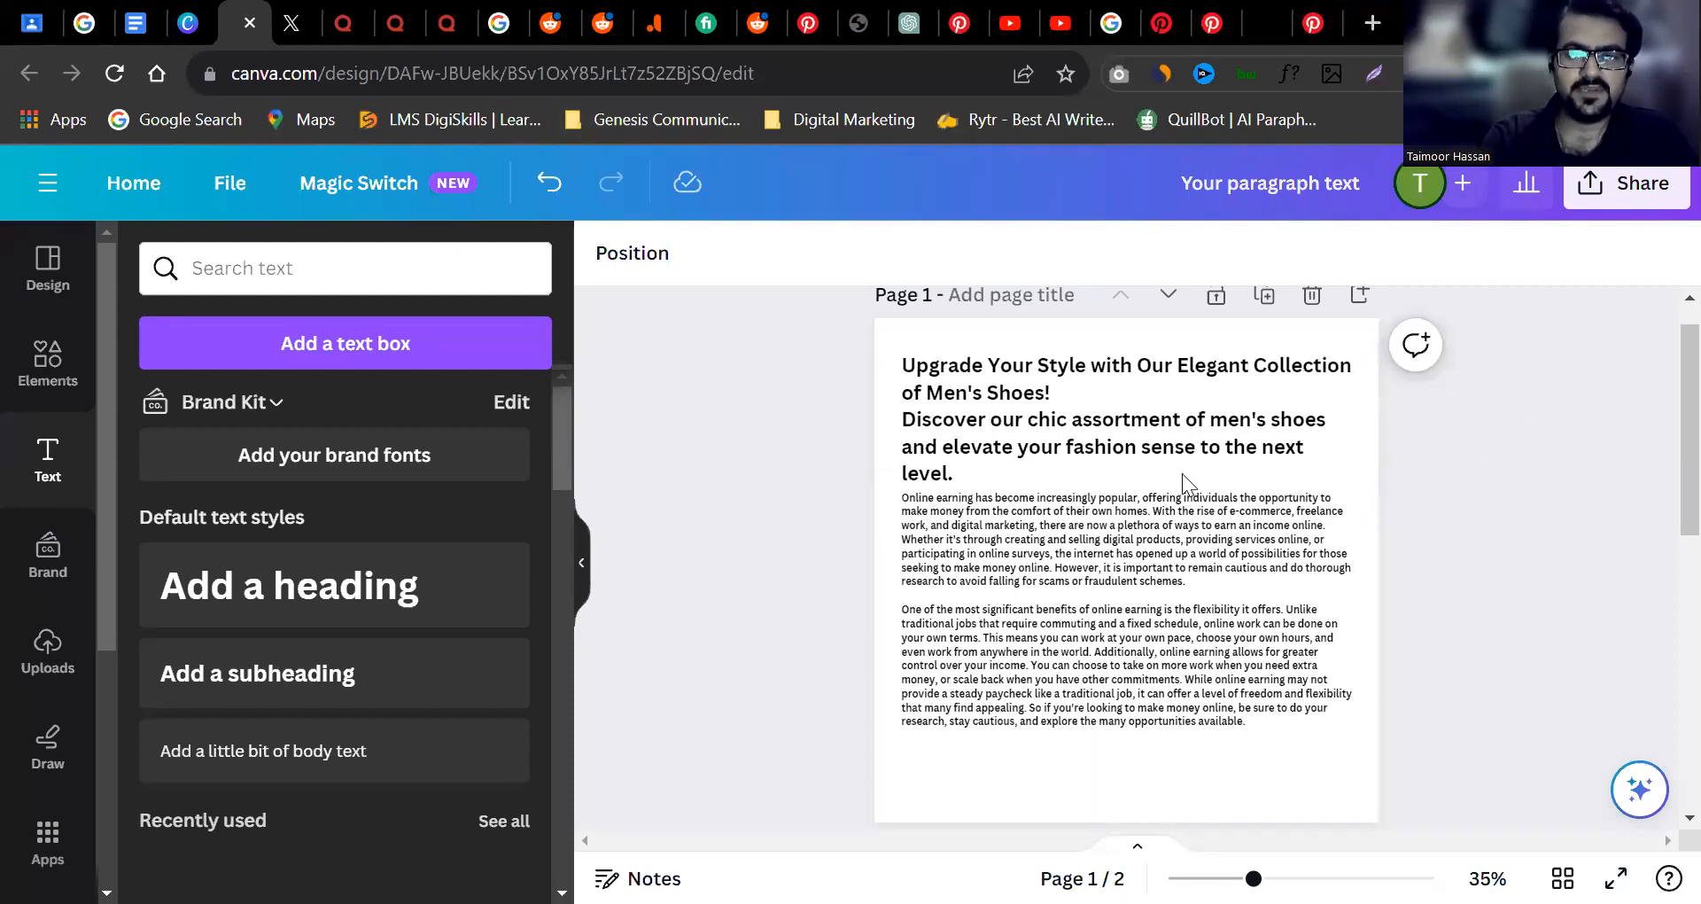
# Browse the featured, trending and popular Canva apps, including the details of the DALL·E image generator.
pyautogui.click(1041, 417)
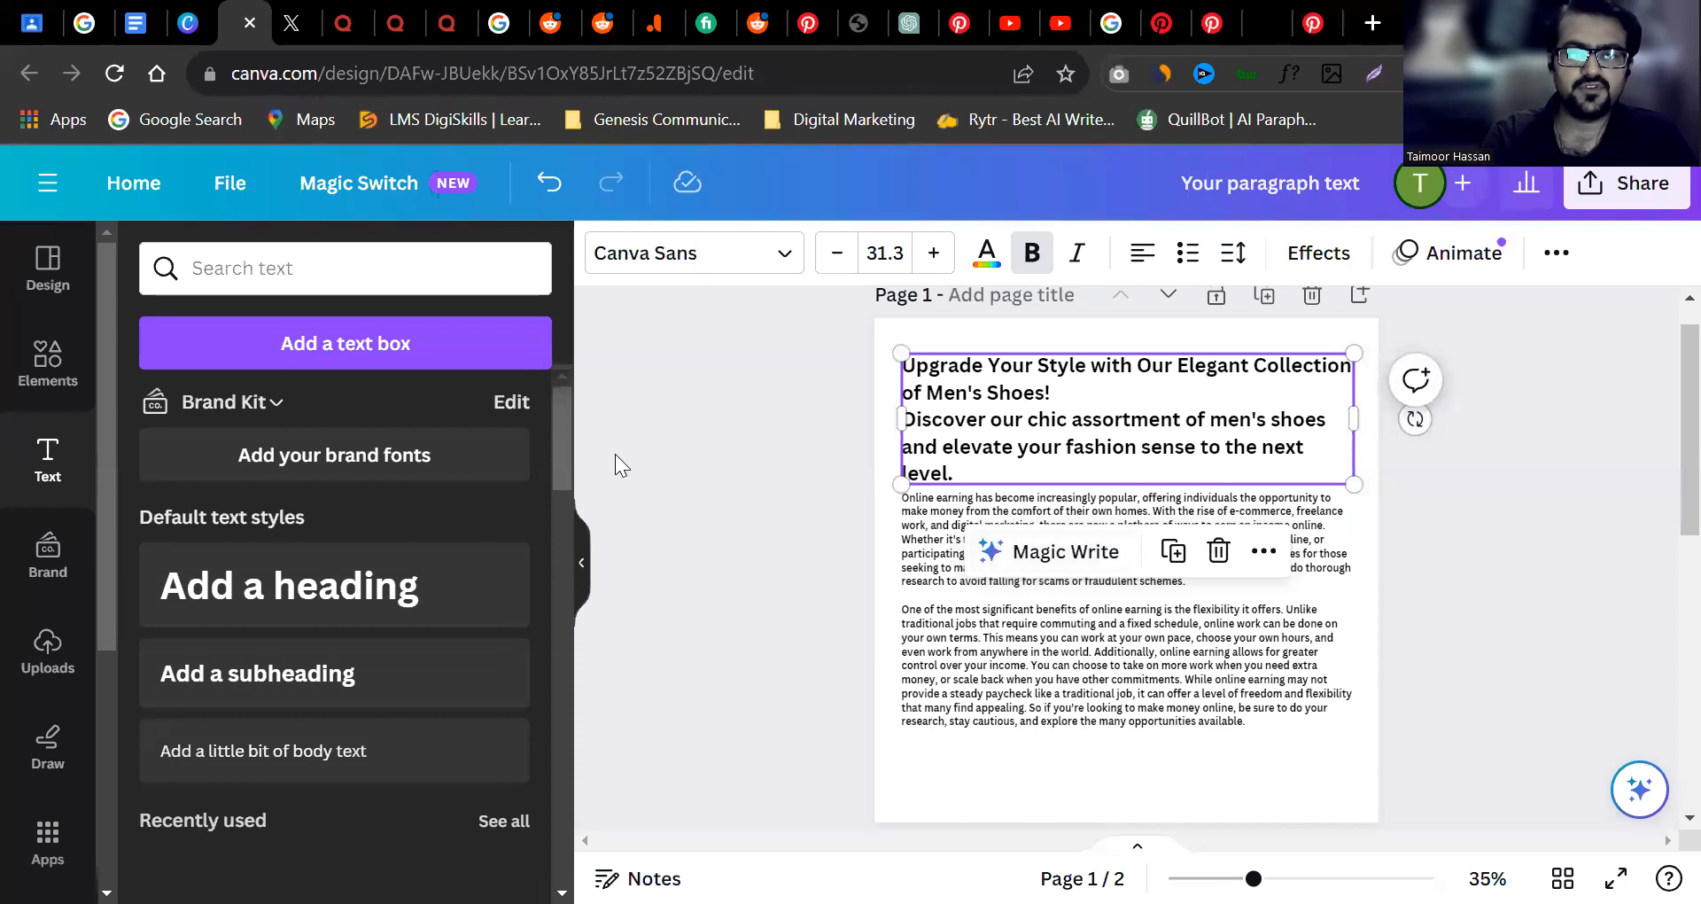
pyautogui.click(653, 404)
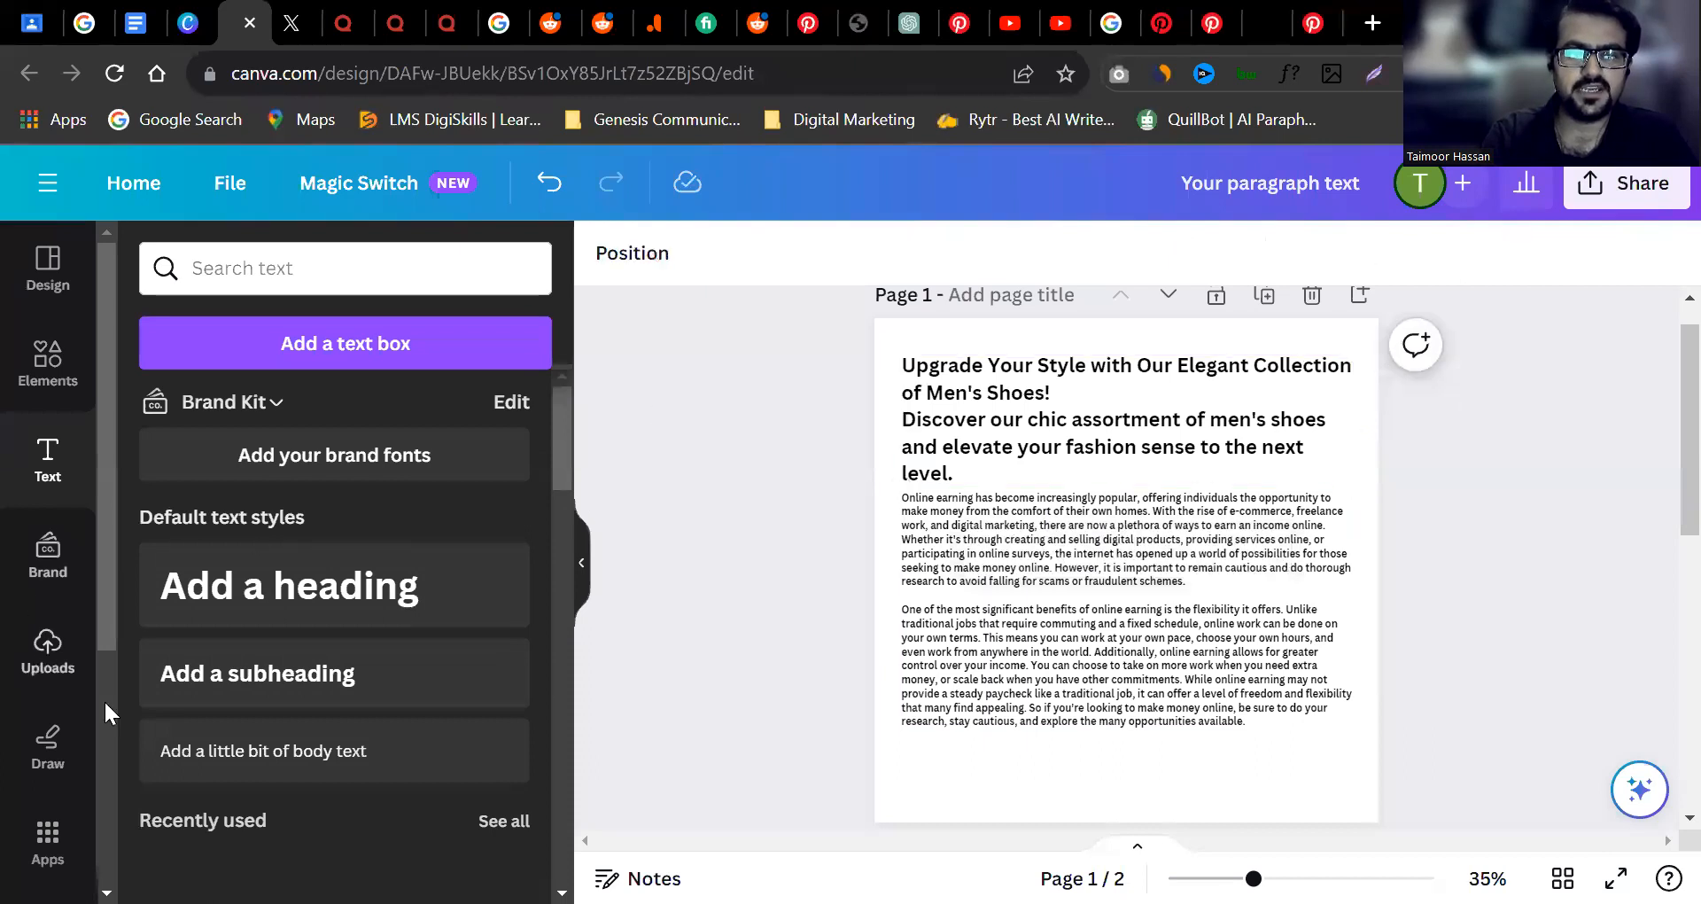
pyautogui.click(48, 842)
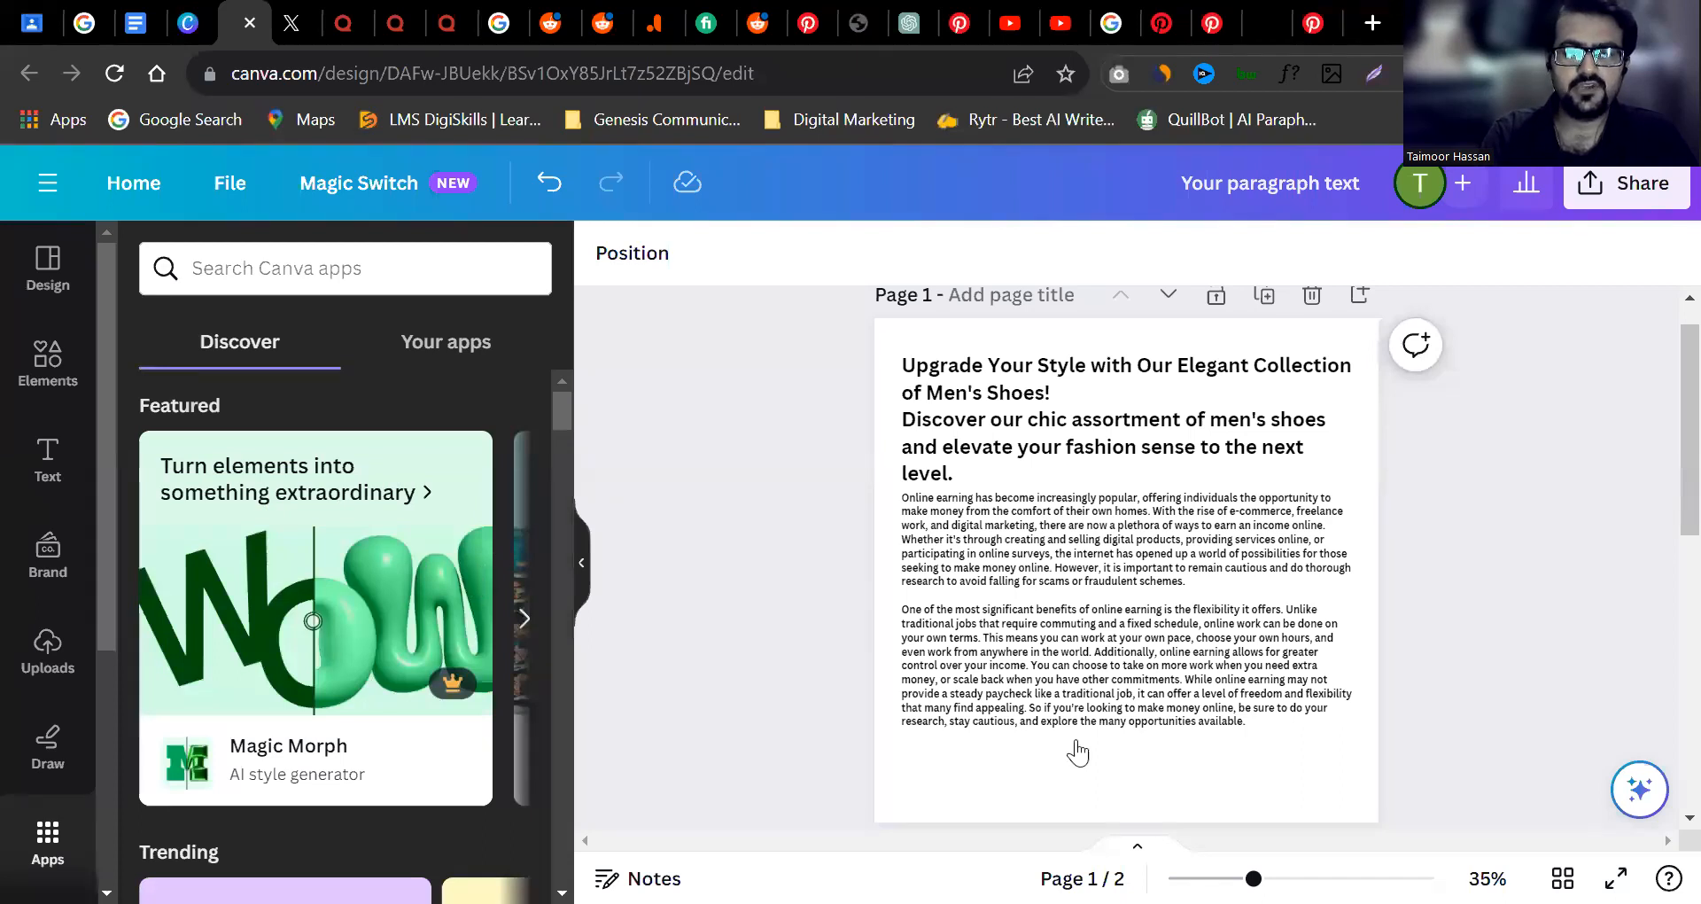
pyautogui.click(525, 620)
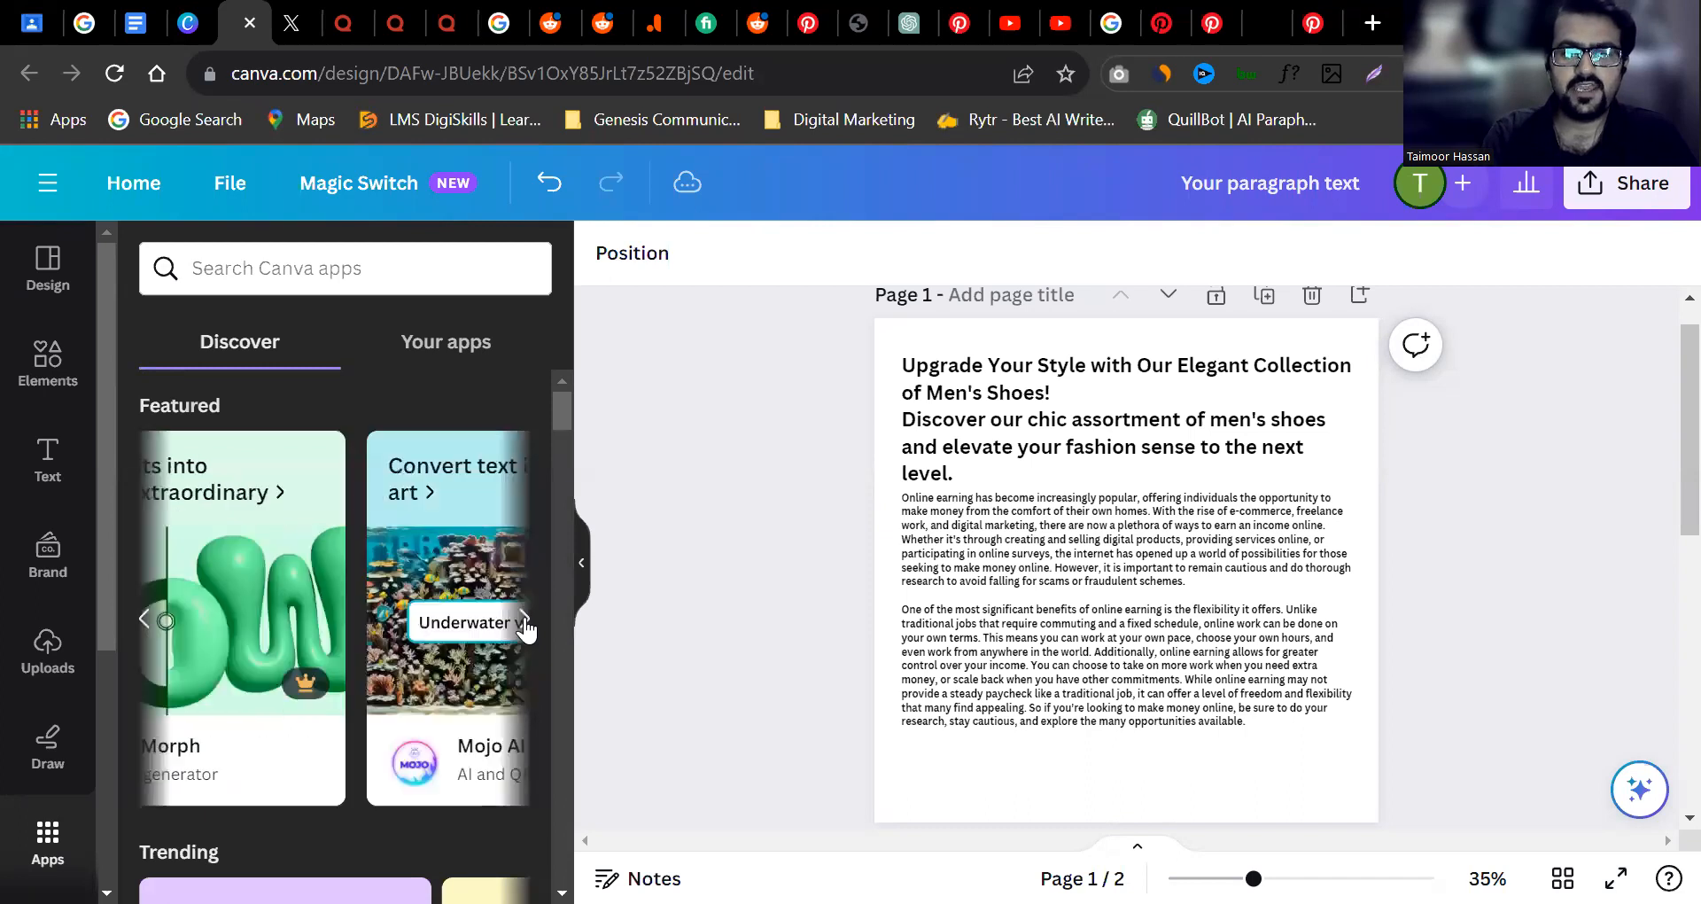
pyautogui.click(524, 622)
pyautogui.click(526, 629)
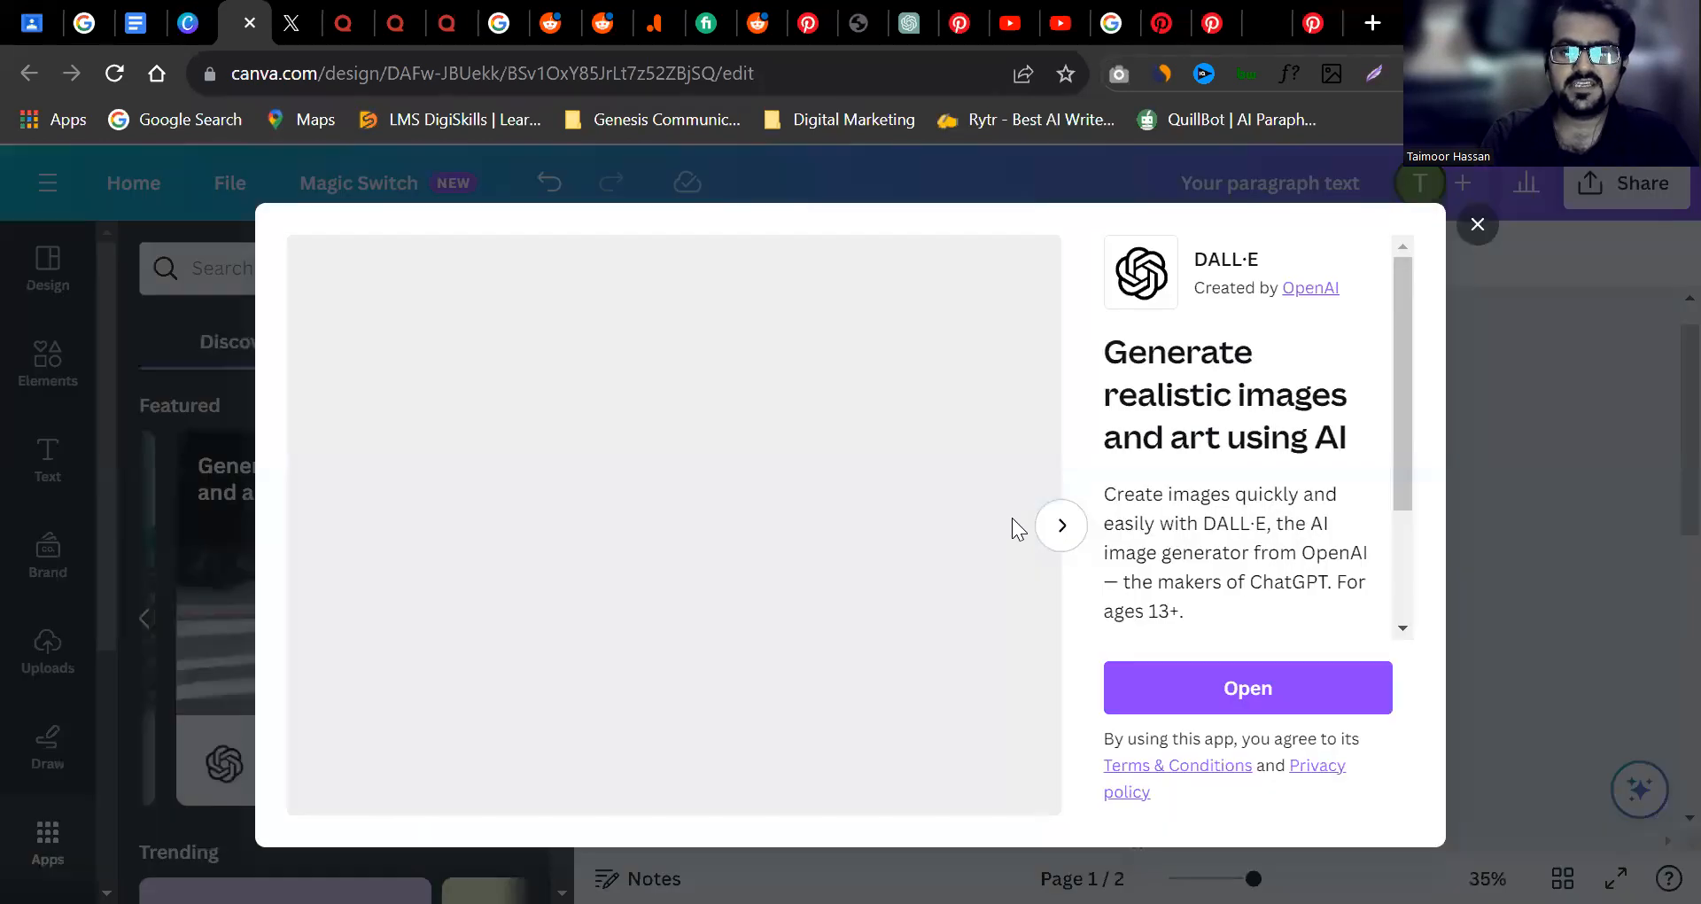
pyautogui.click(1478, 227)
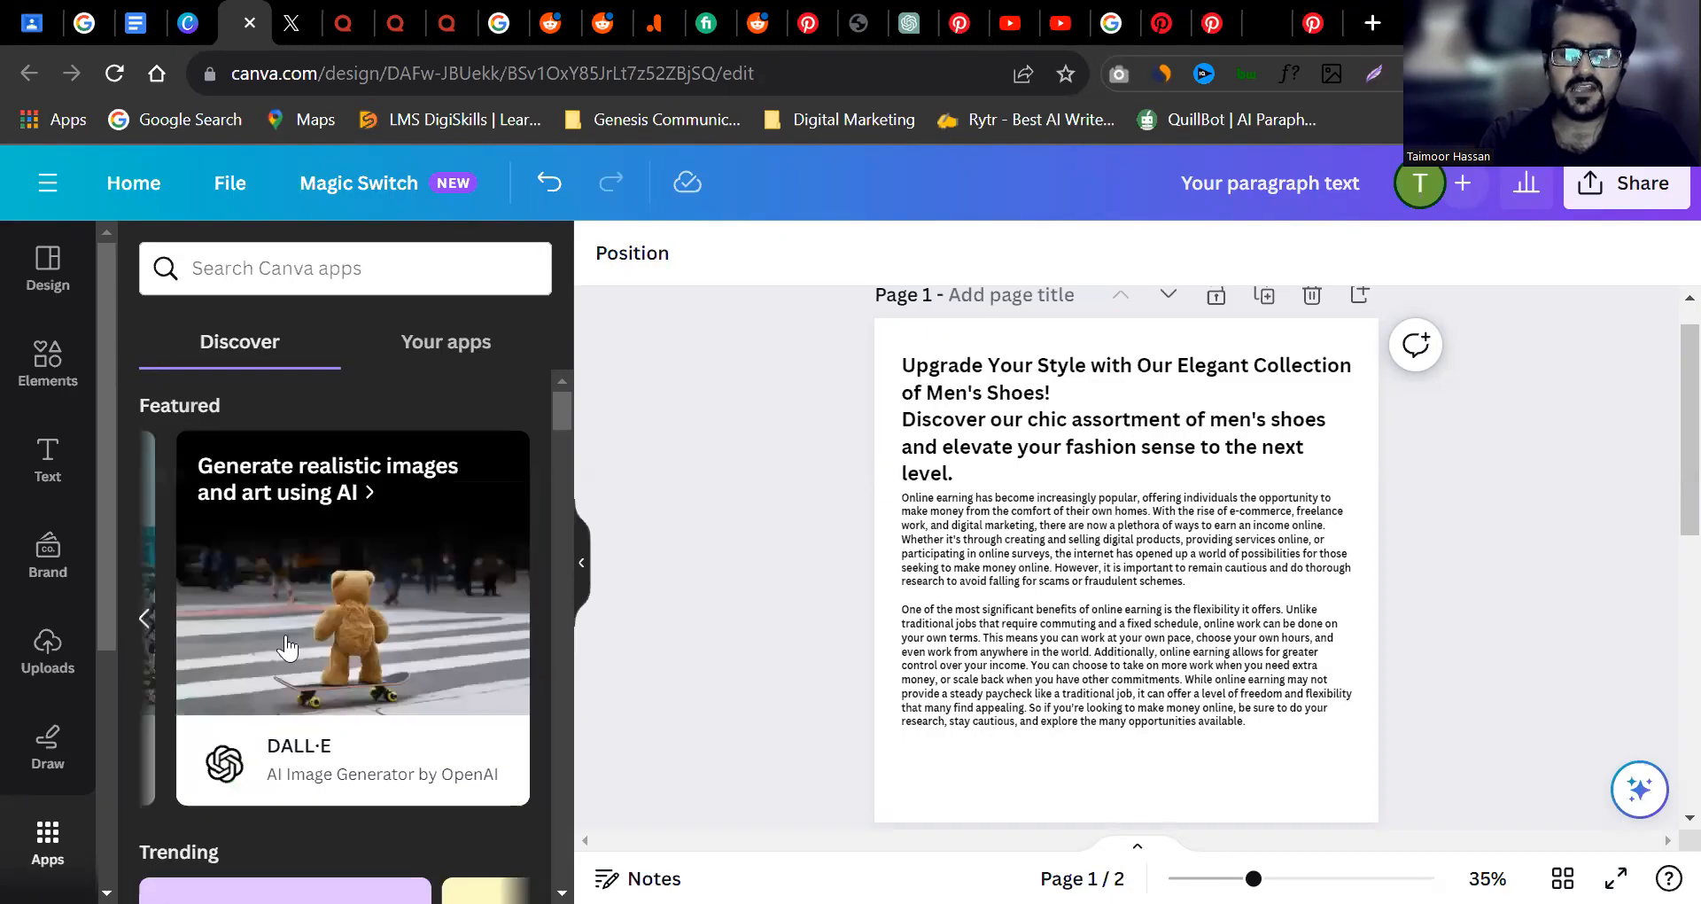
pyautogui.click(147, 620)
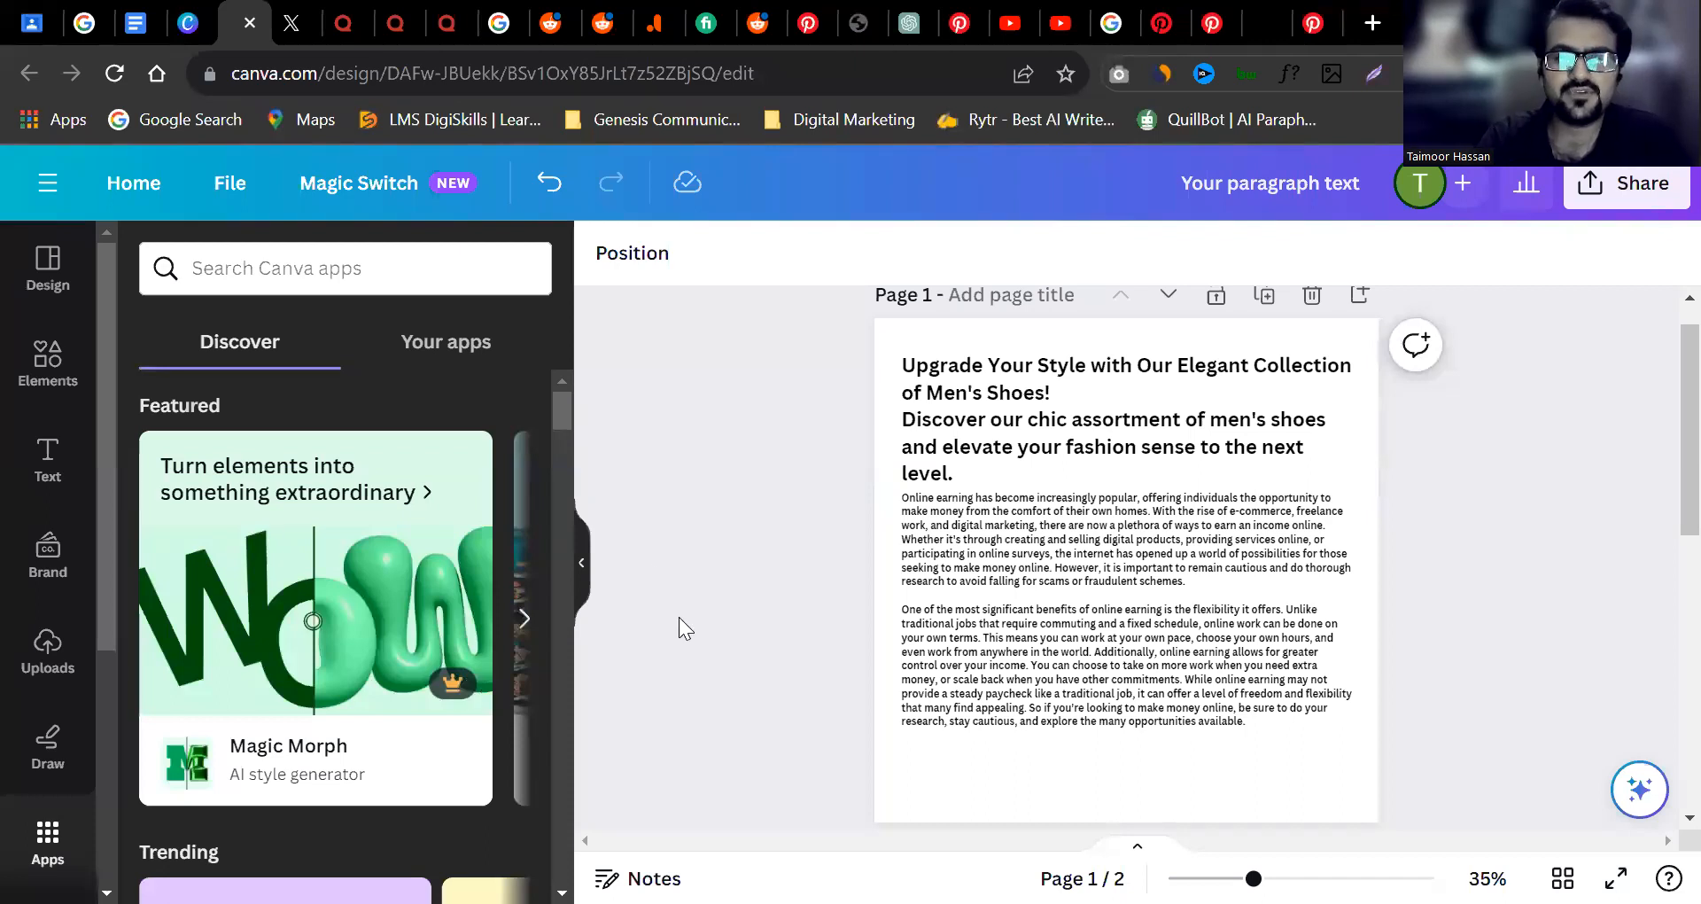
pyautogui.scroll(-5, 558, 562)
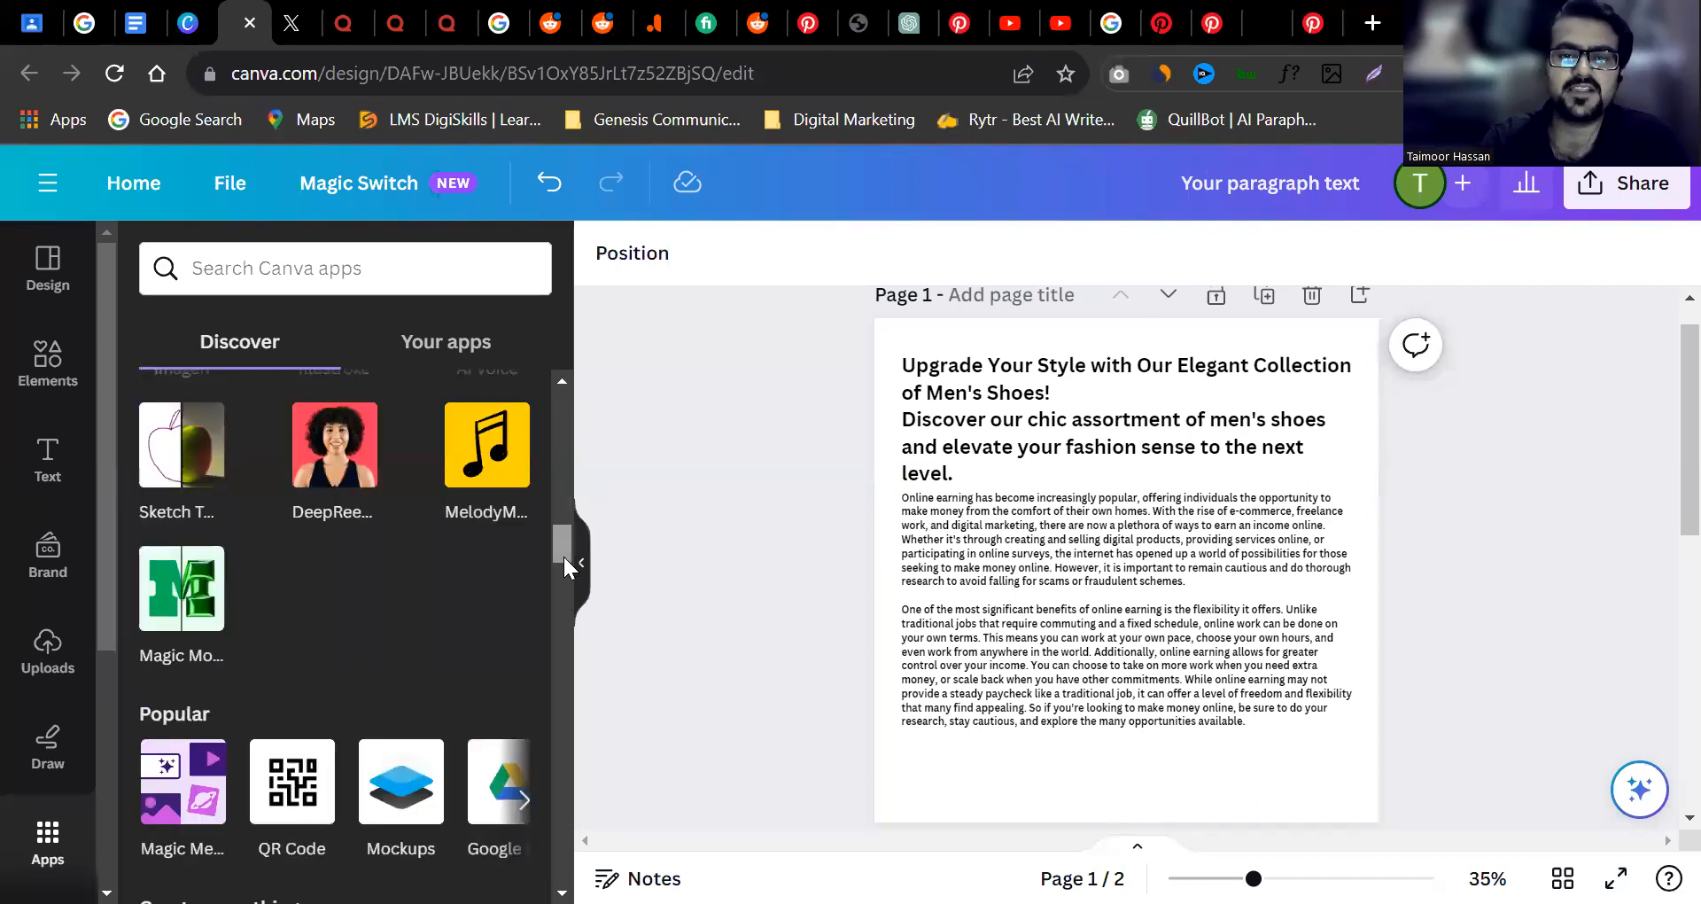
pyautogui.scroll(5, 565, 371)
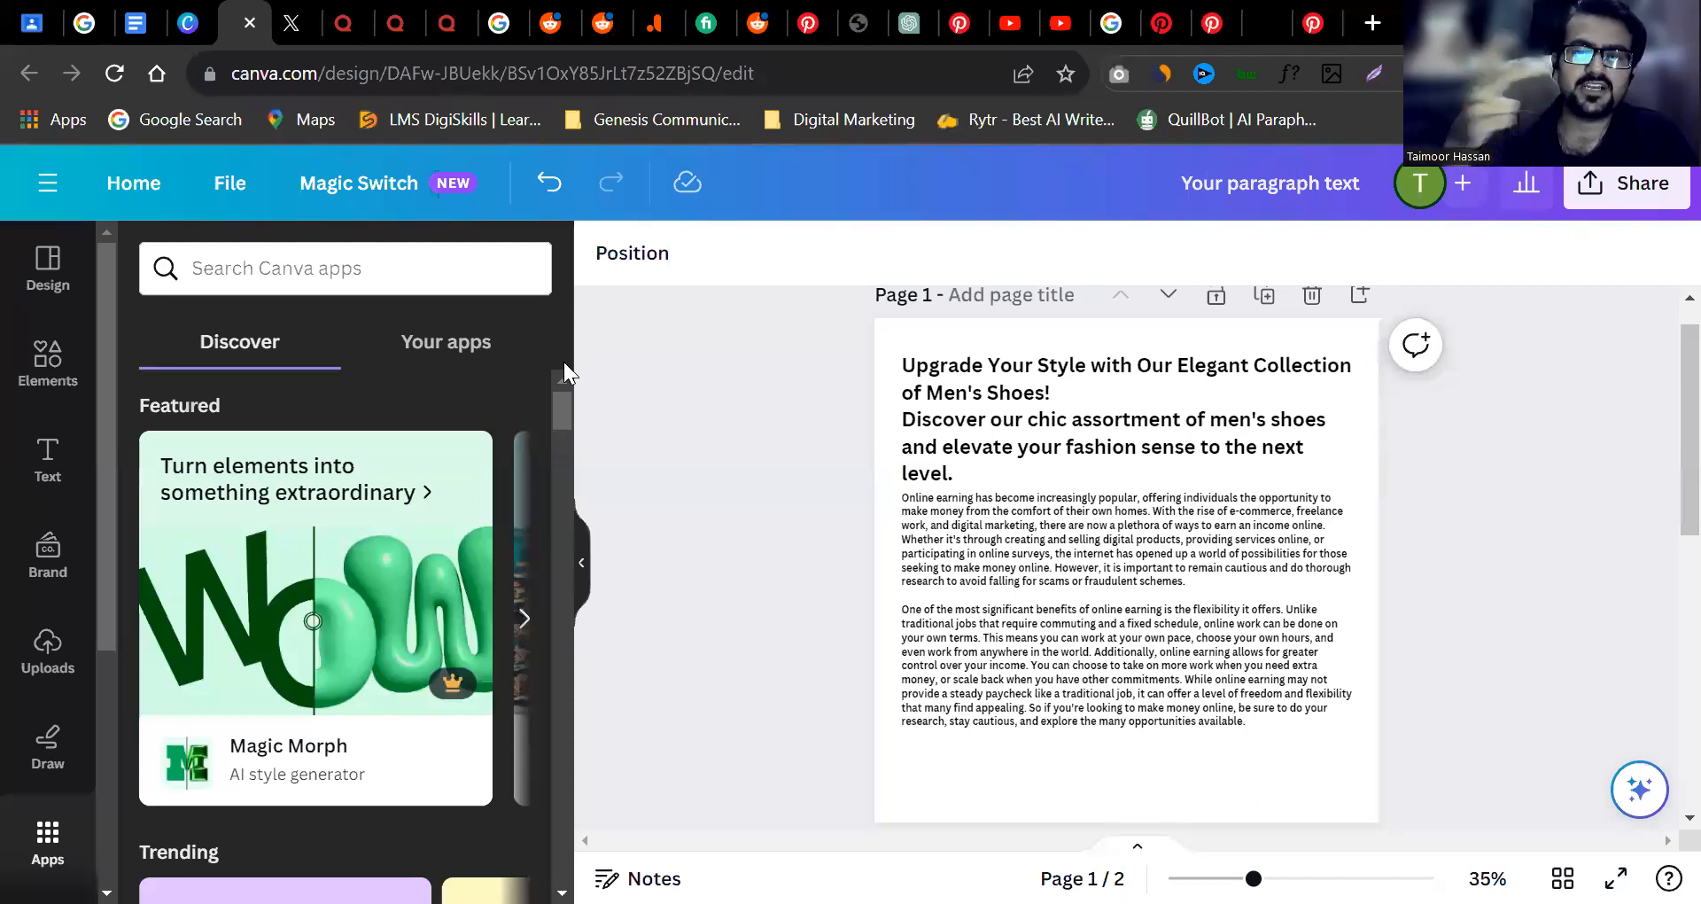
# Hide the apps list and review the Magic Write options for the men's shoes headline, leaving the online earning text selected.
pyautogui.click(1077, 639)
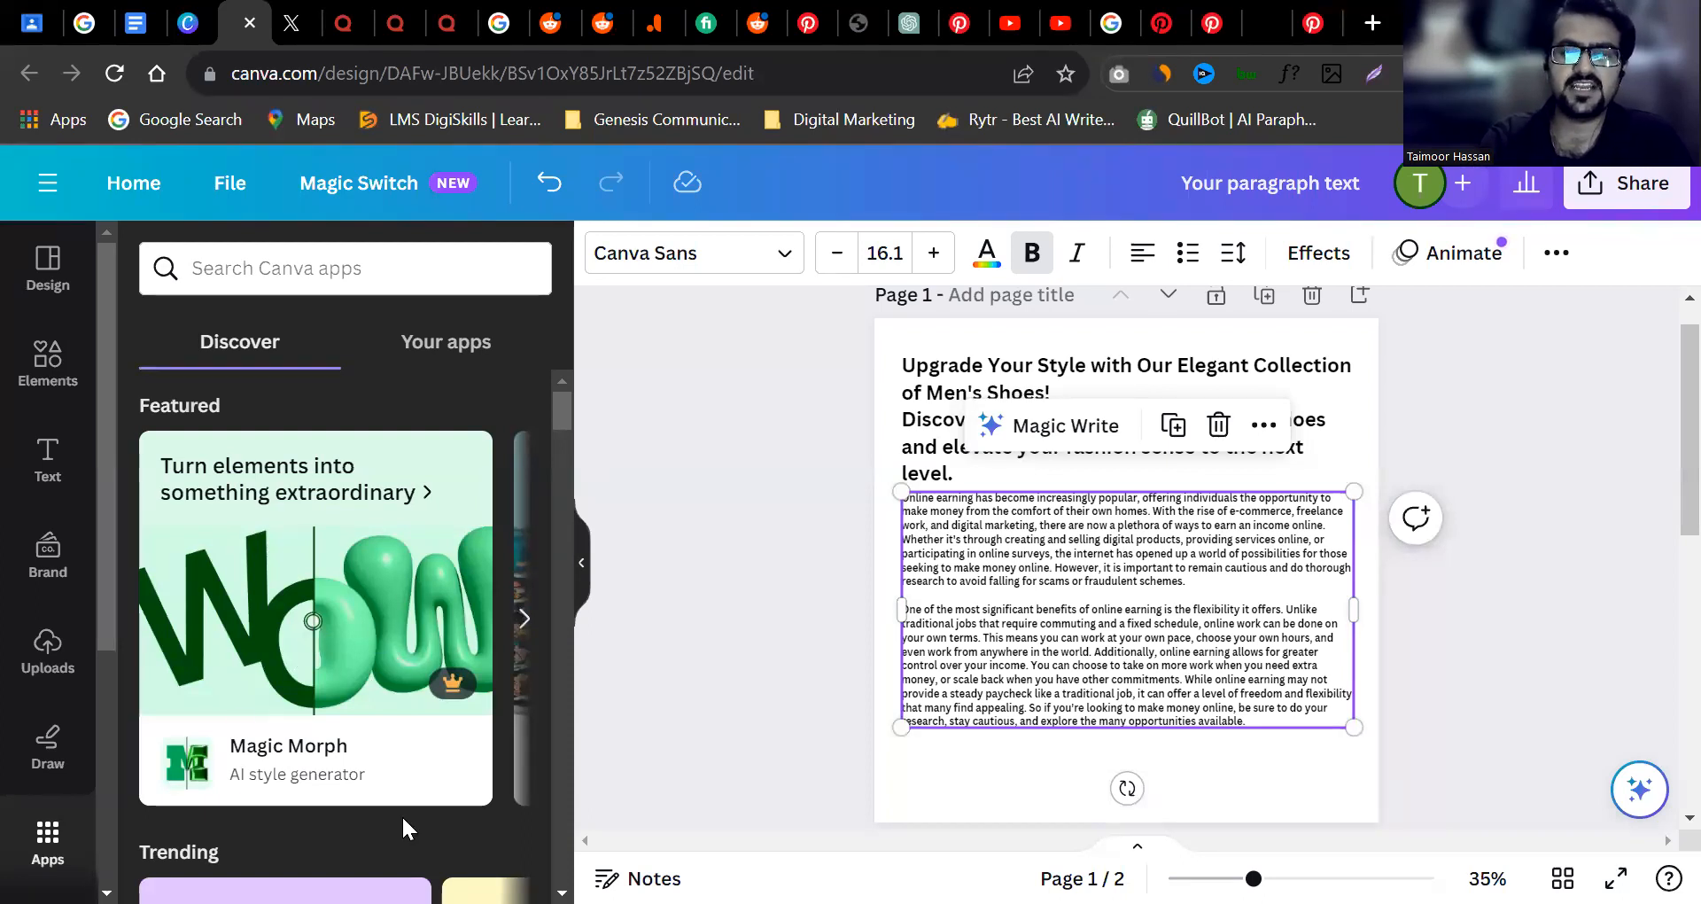
pyautogui.click(579, 562)
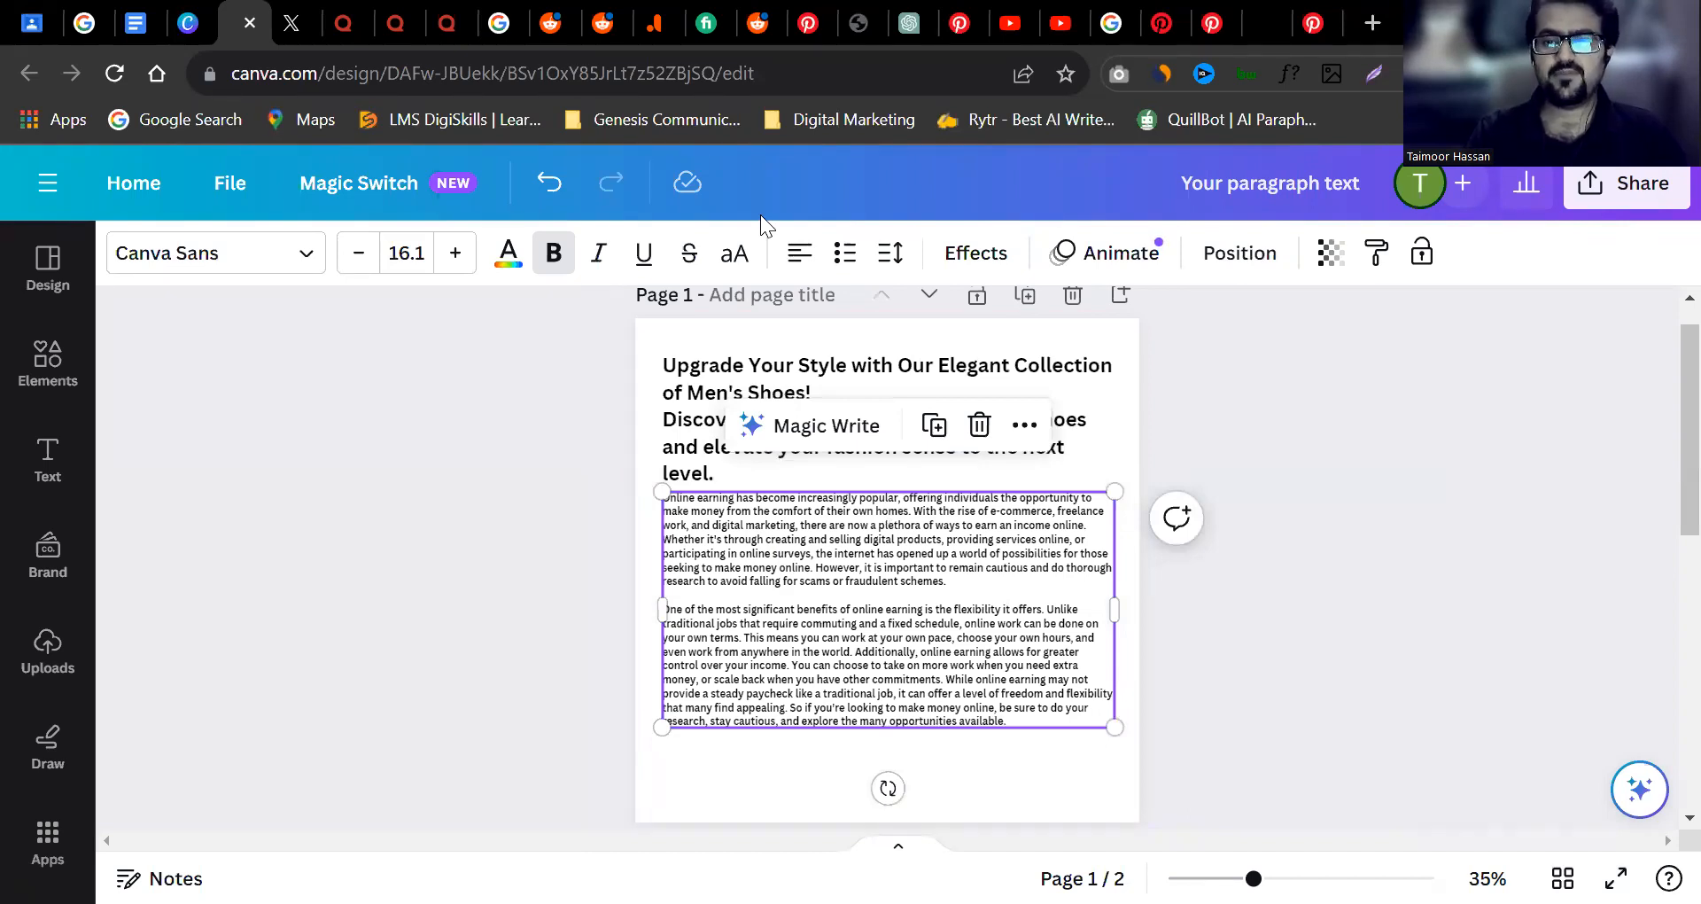
pyautogui.click(934, 395)
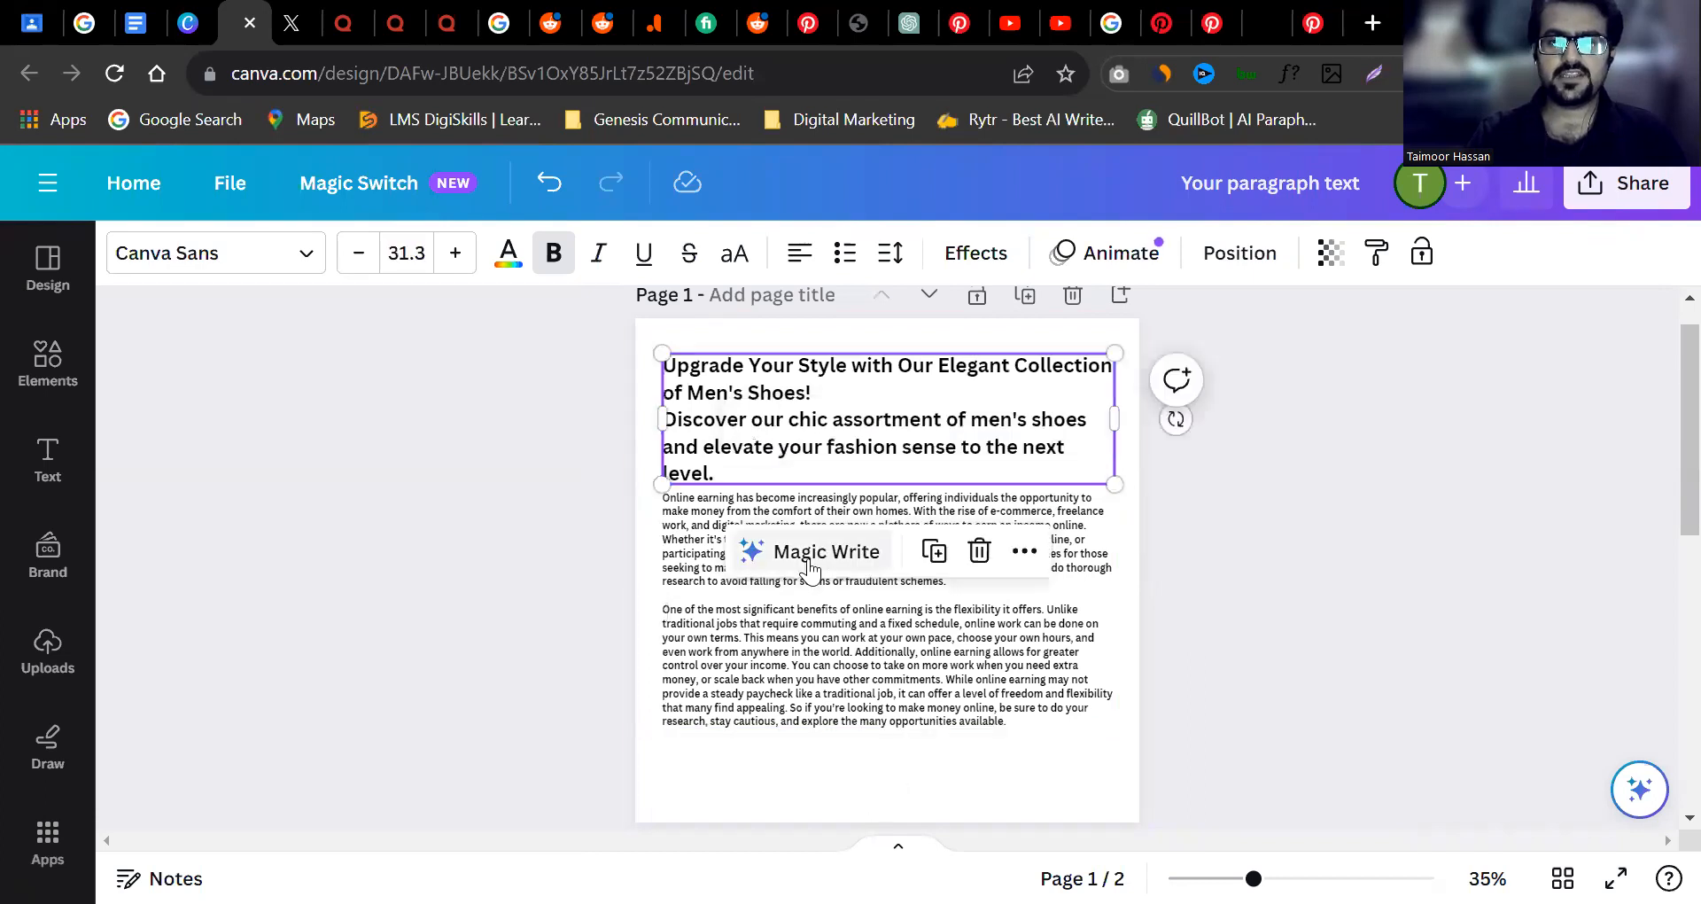
pyautogui.click(809, 560)
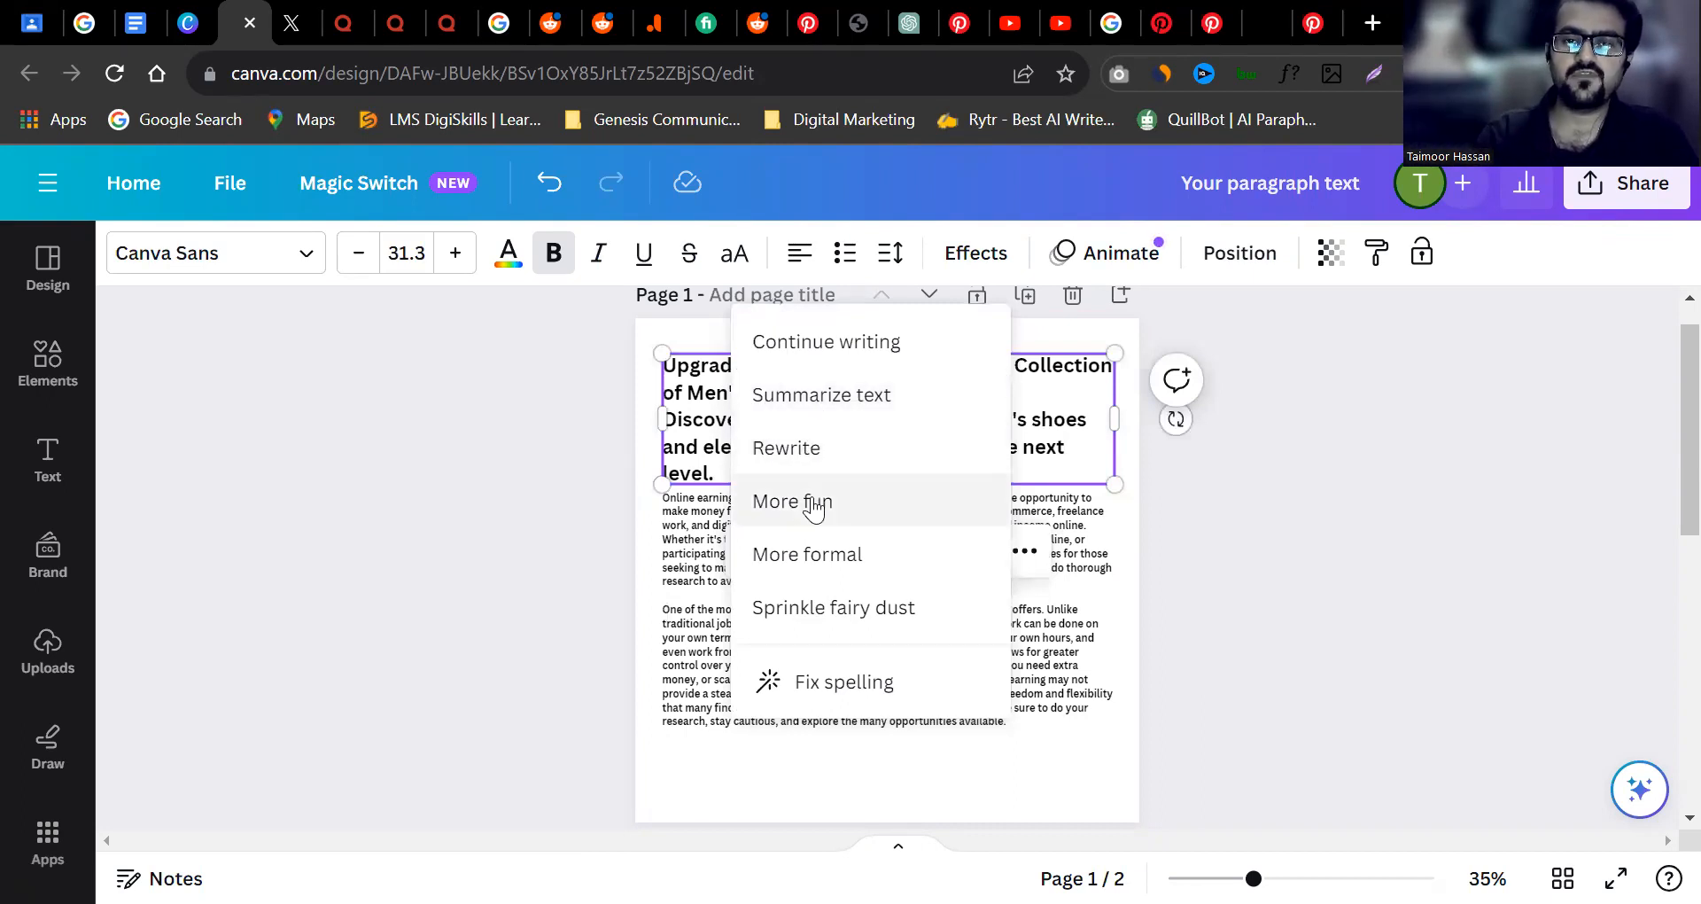
pyautogui.click(1270, 402)
pyautogui.click(1033, 563)
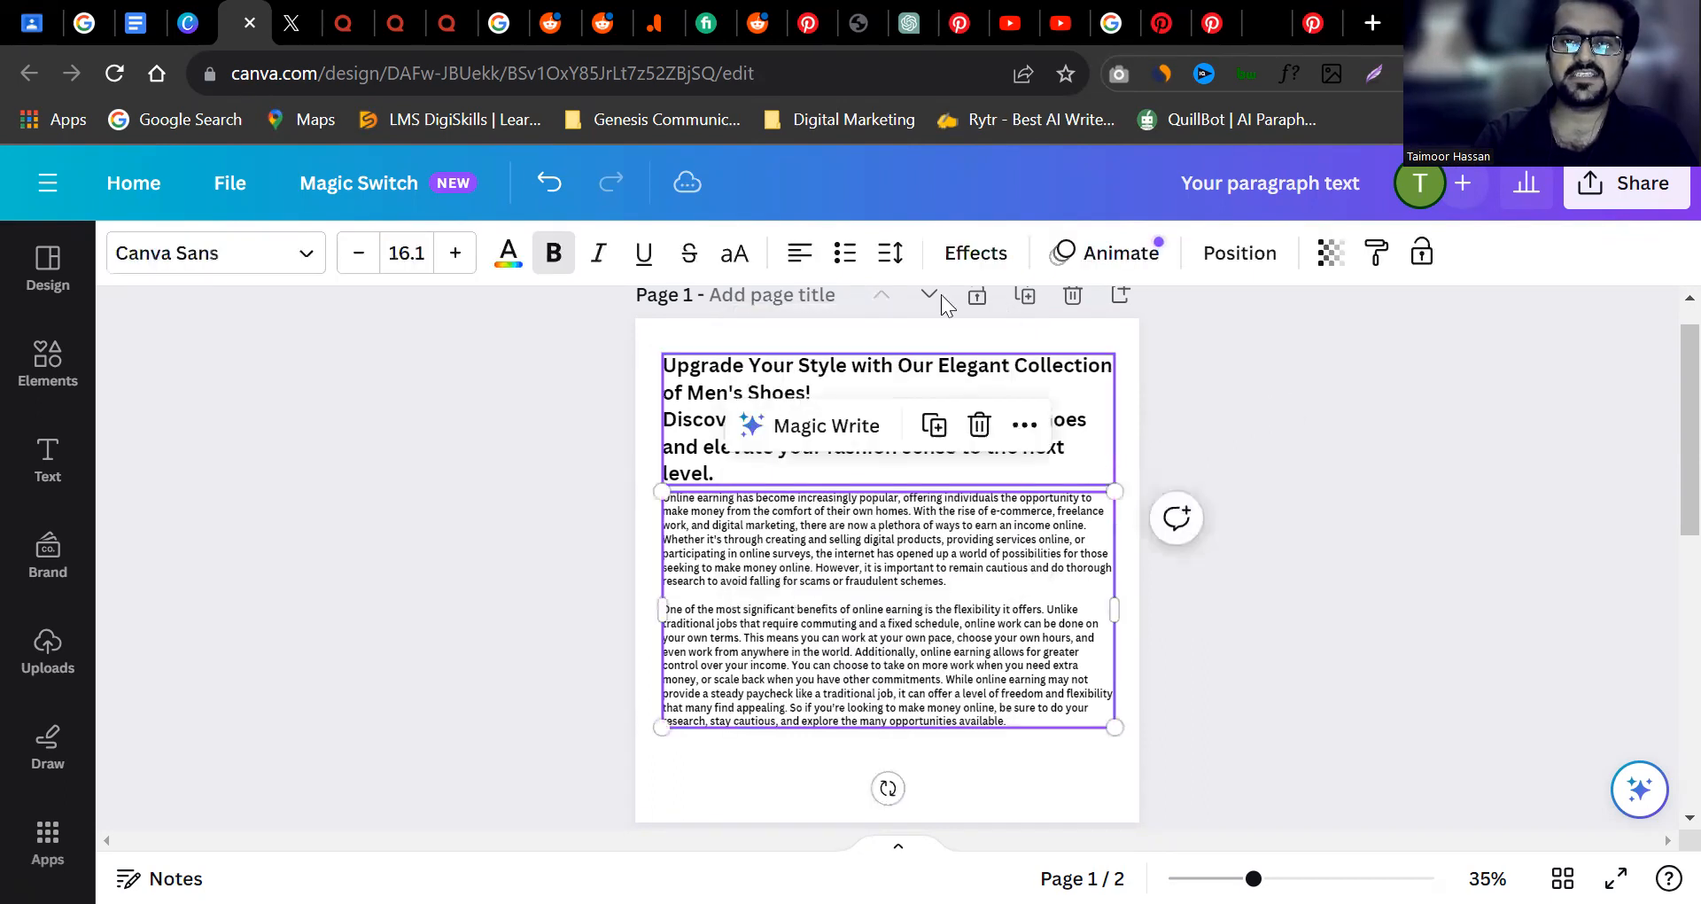
# Rewrite the online earning text on page 1 in a more fun tone with Magic Write and read the result.
pyautogui.click(832, 426)
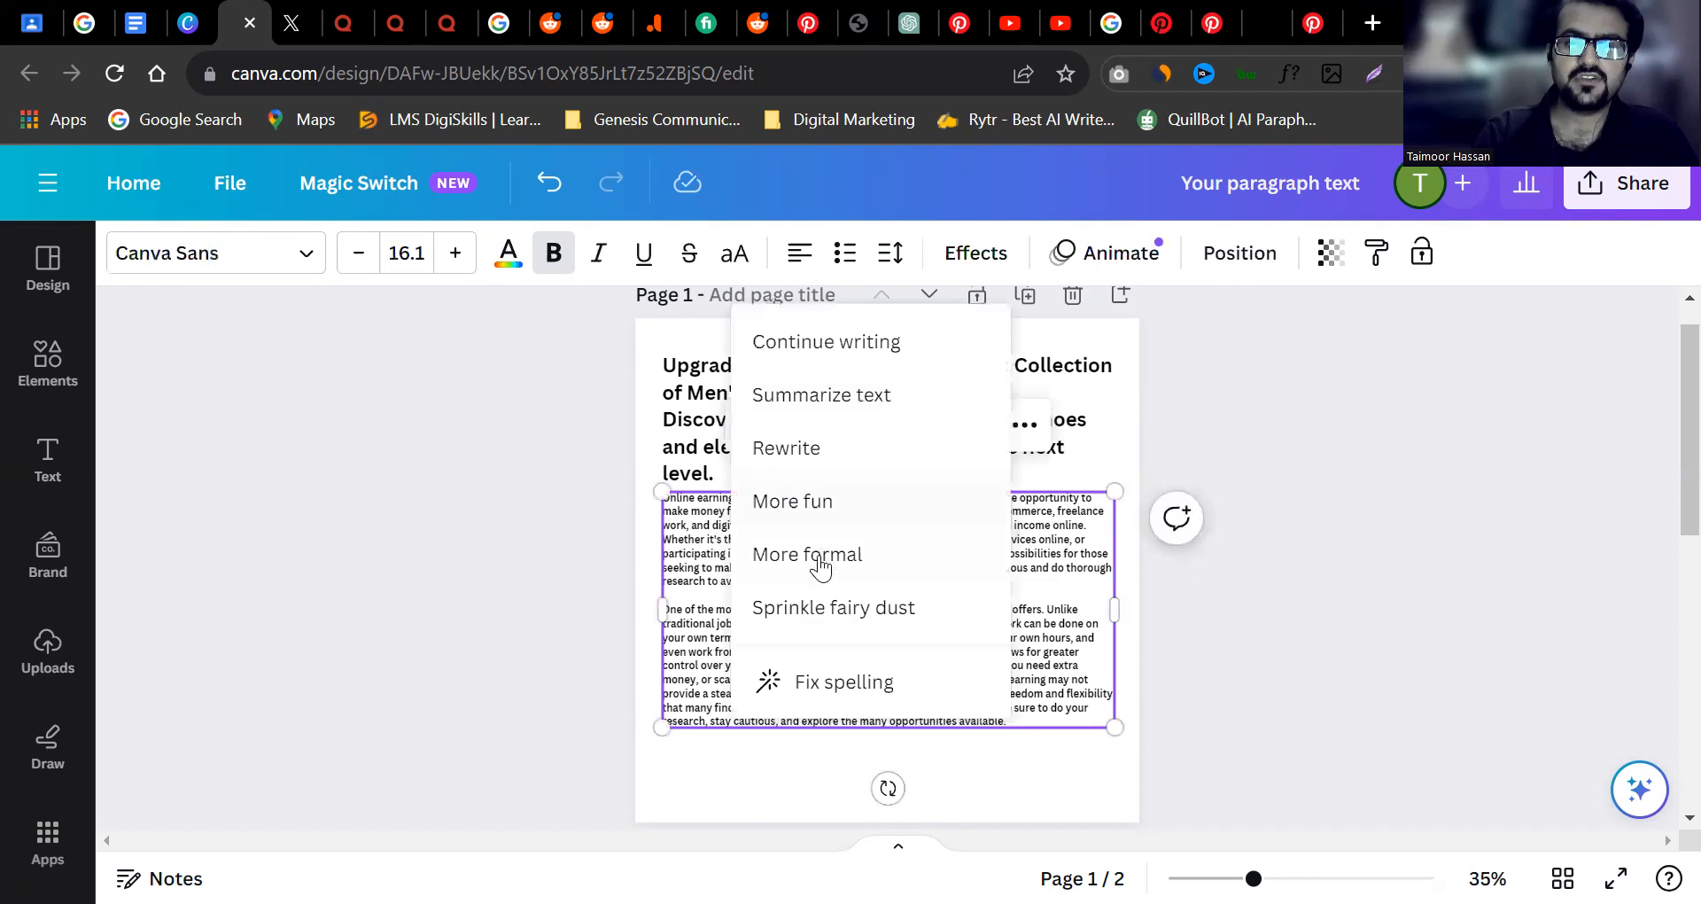
pyautogui.click(832, 502)
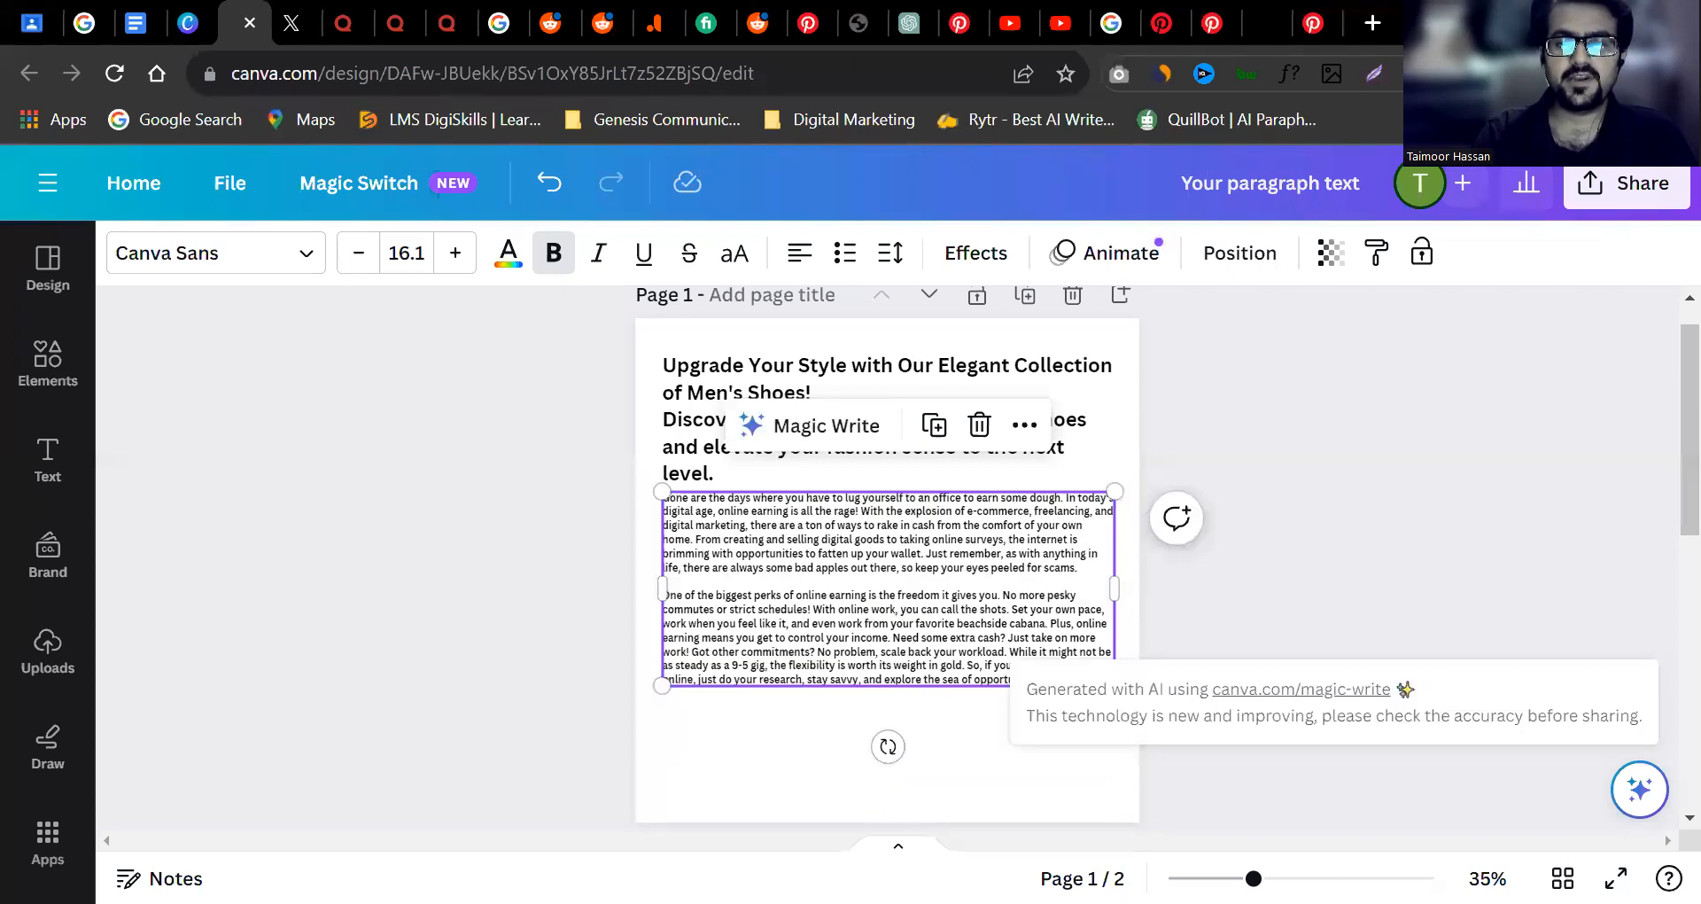
pyautogui.moveTo(1254, 878); pyautogui.dragTo(1331, 878)
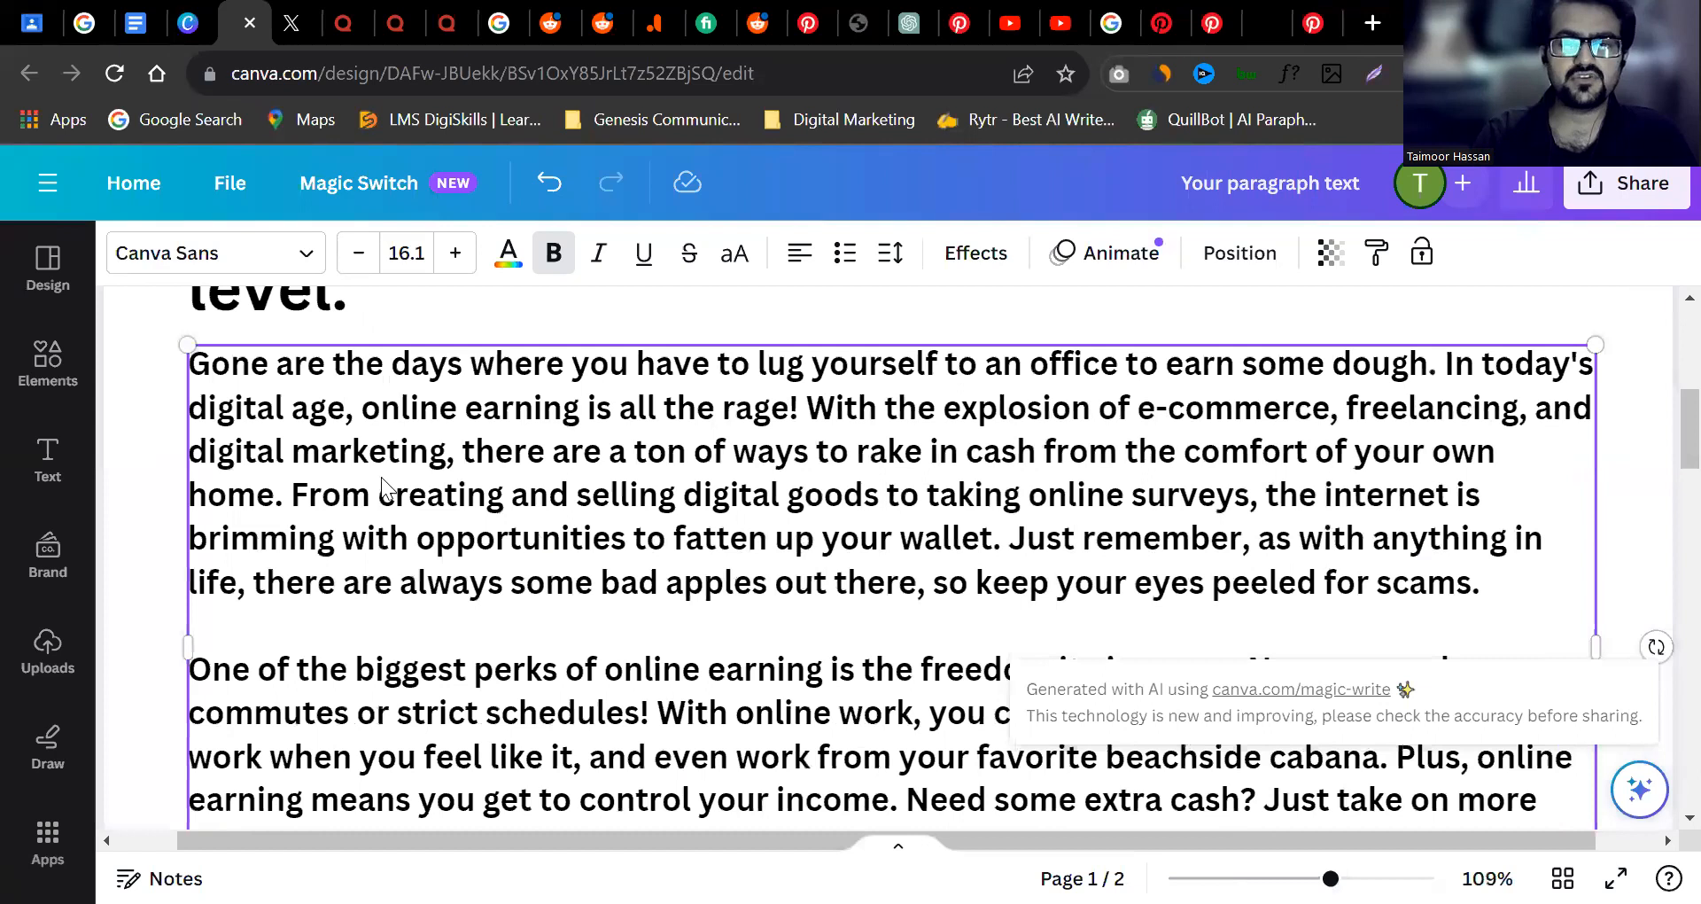
pyautogui.scroll(-5, 943, 556)
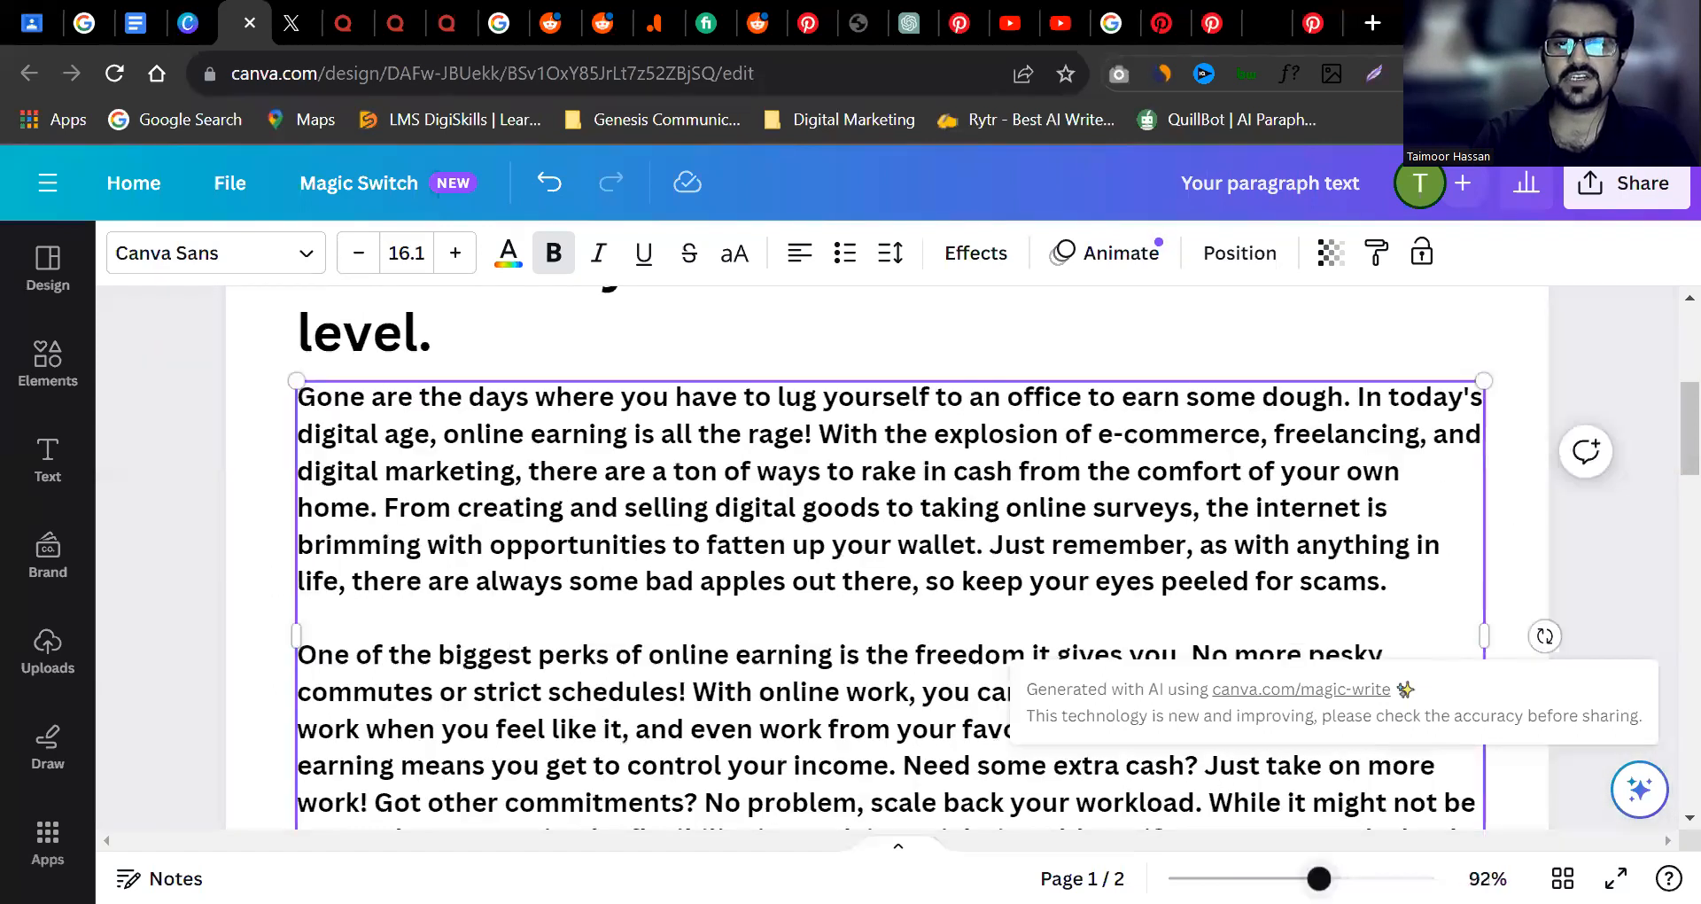
# Rewrite the men's shoes headline on page 1 in a more formal tone with Magic Write.
pyautogui.click(861, 412)
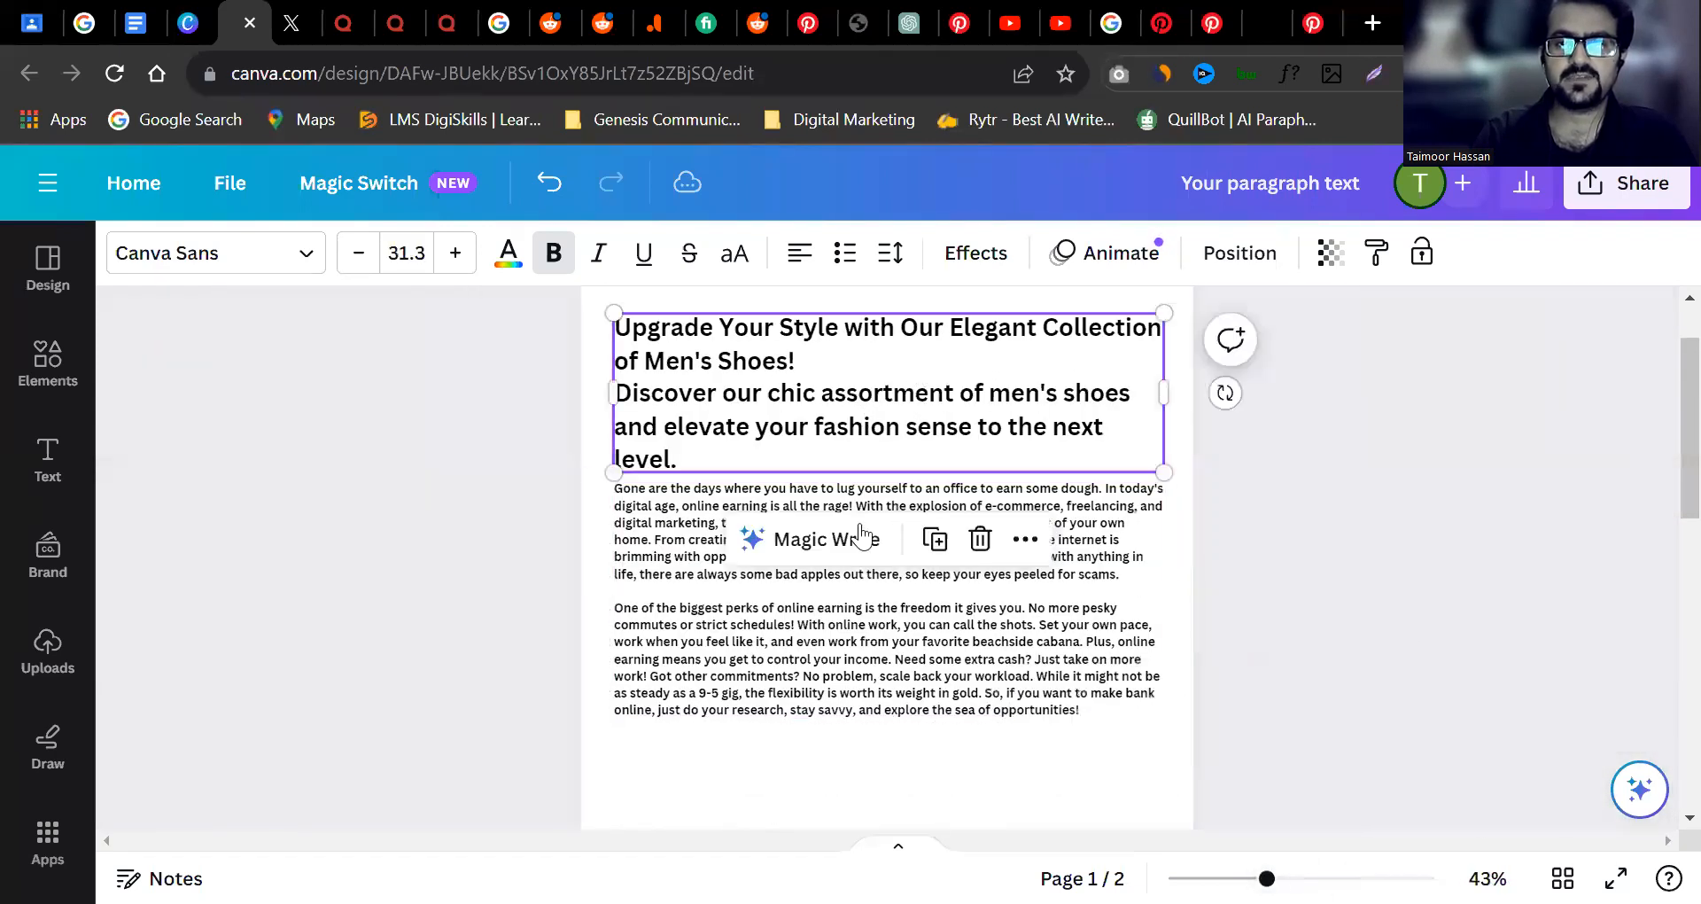
pyautogui.click(841, 536)
pyautogui.click(802, 556)
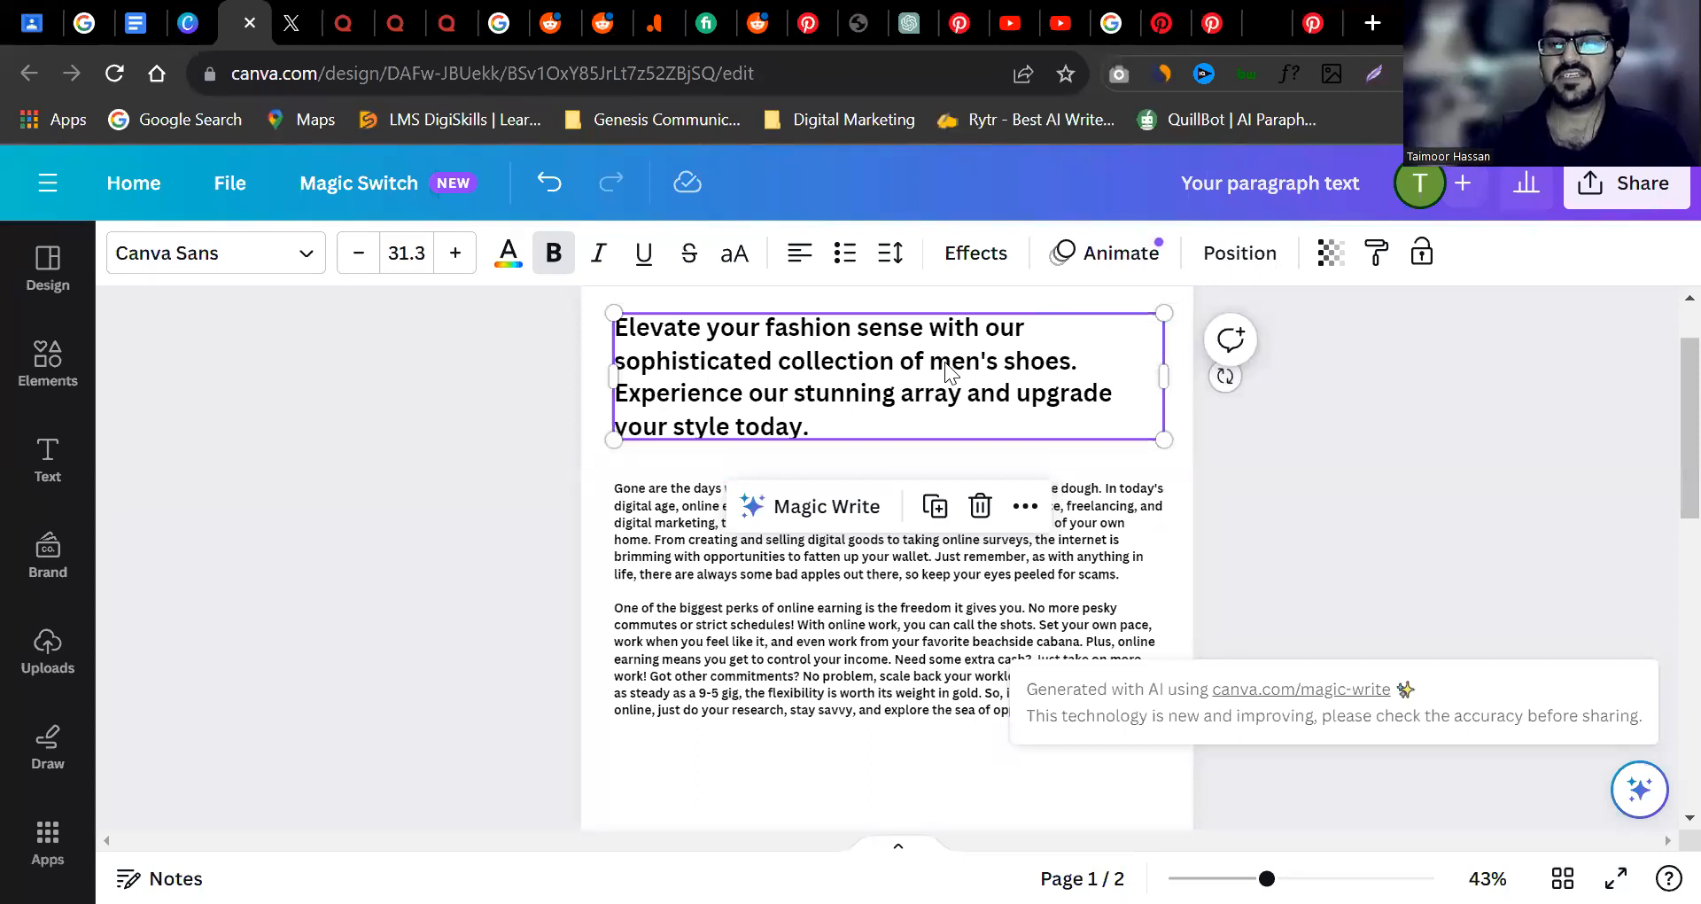
# Review the Magic Write options for the online earning text, including Fix spelling.
pyautogui.click(888, 576)
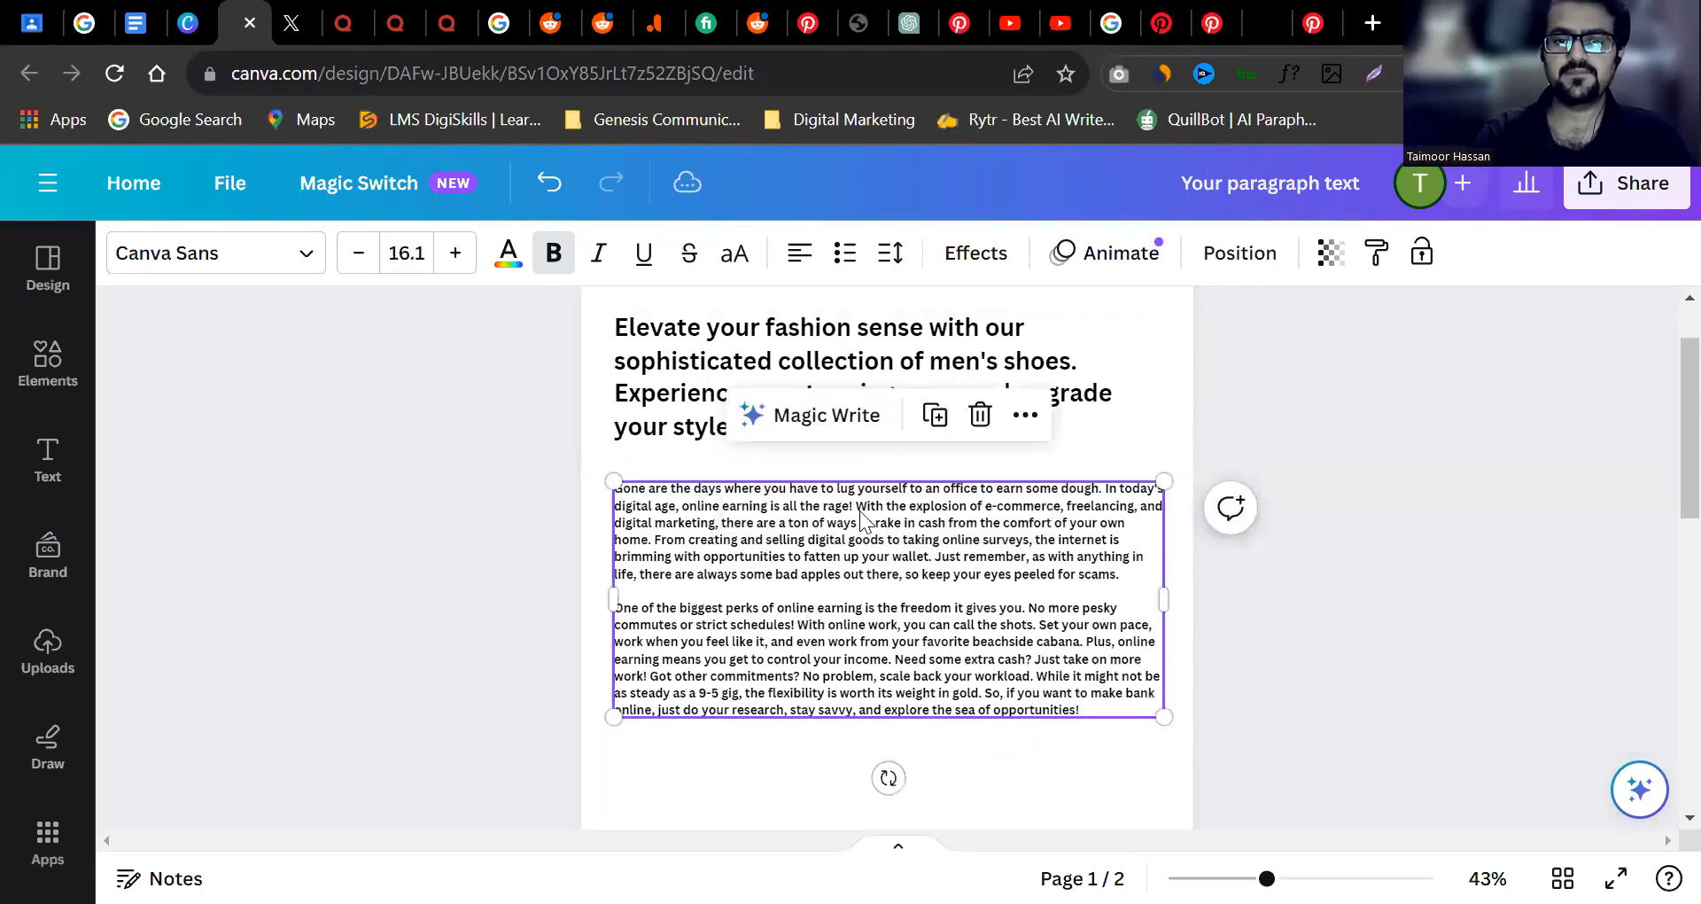
pyautogui.click(864, 416)
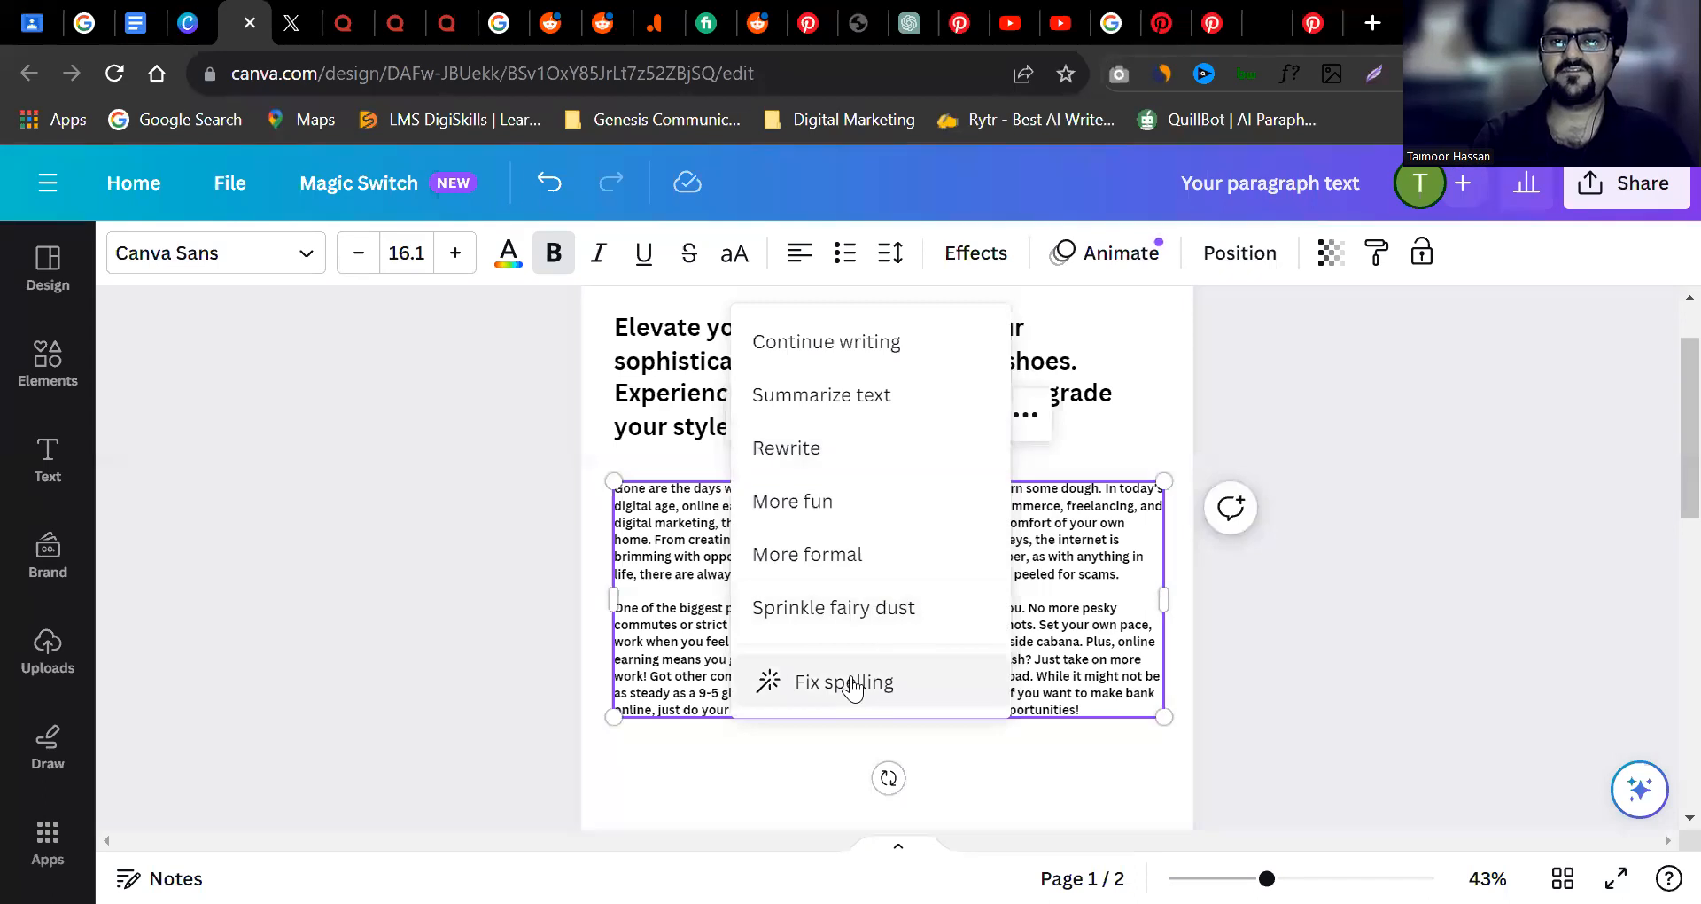
pyautogui.click(1333, 420)
pyautogui.scroll(-2, 1311, 461)
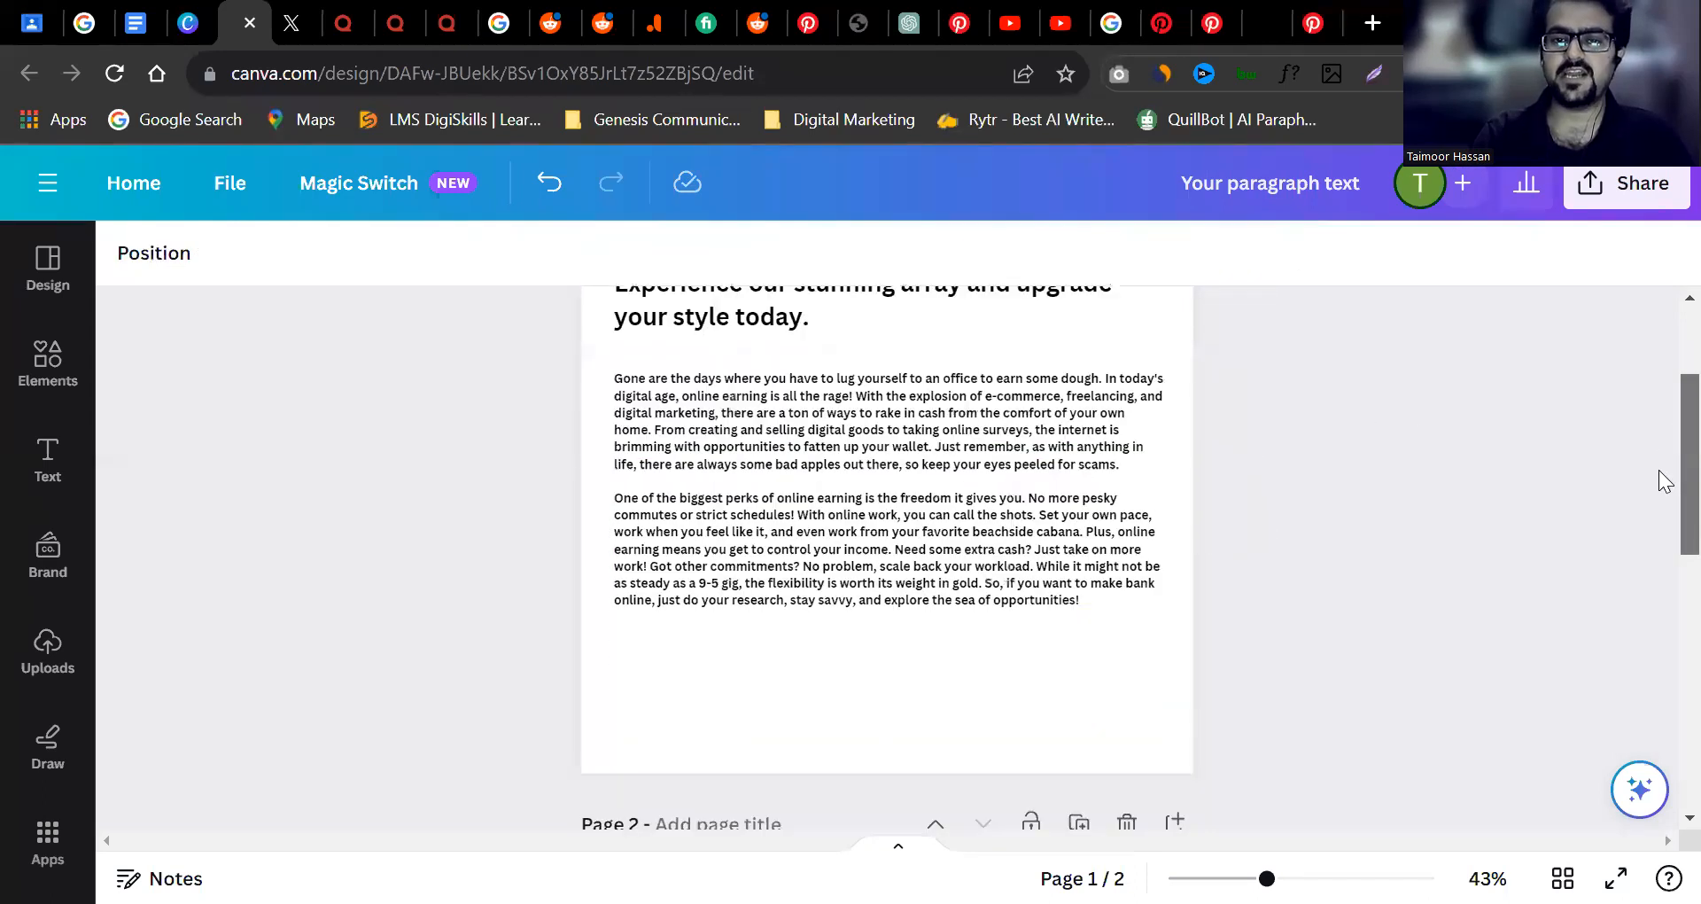
# Place a copy of the online earning text in the empty space below the original and replace its wording with "profile3".
pyautogui.click(1113, 531)
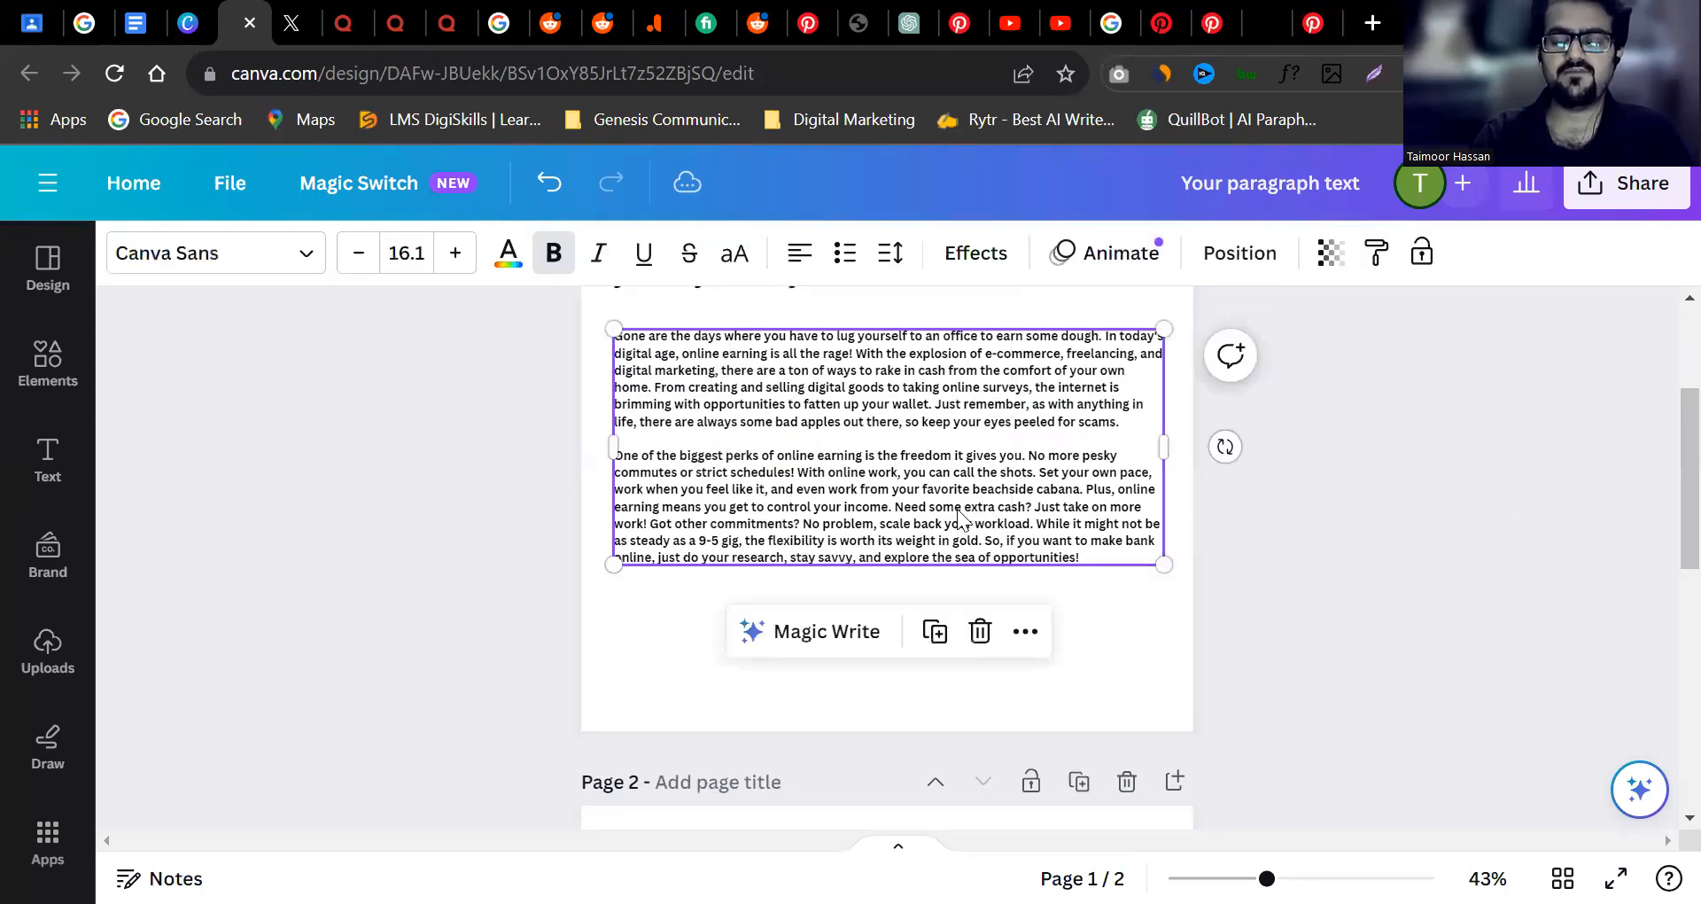
pyautogui.hotkey('ctrl', 'd')
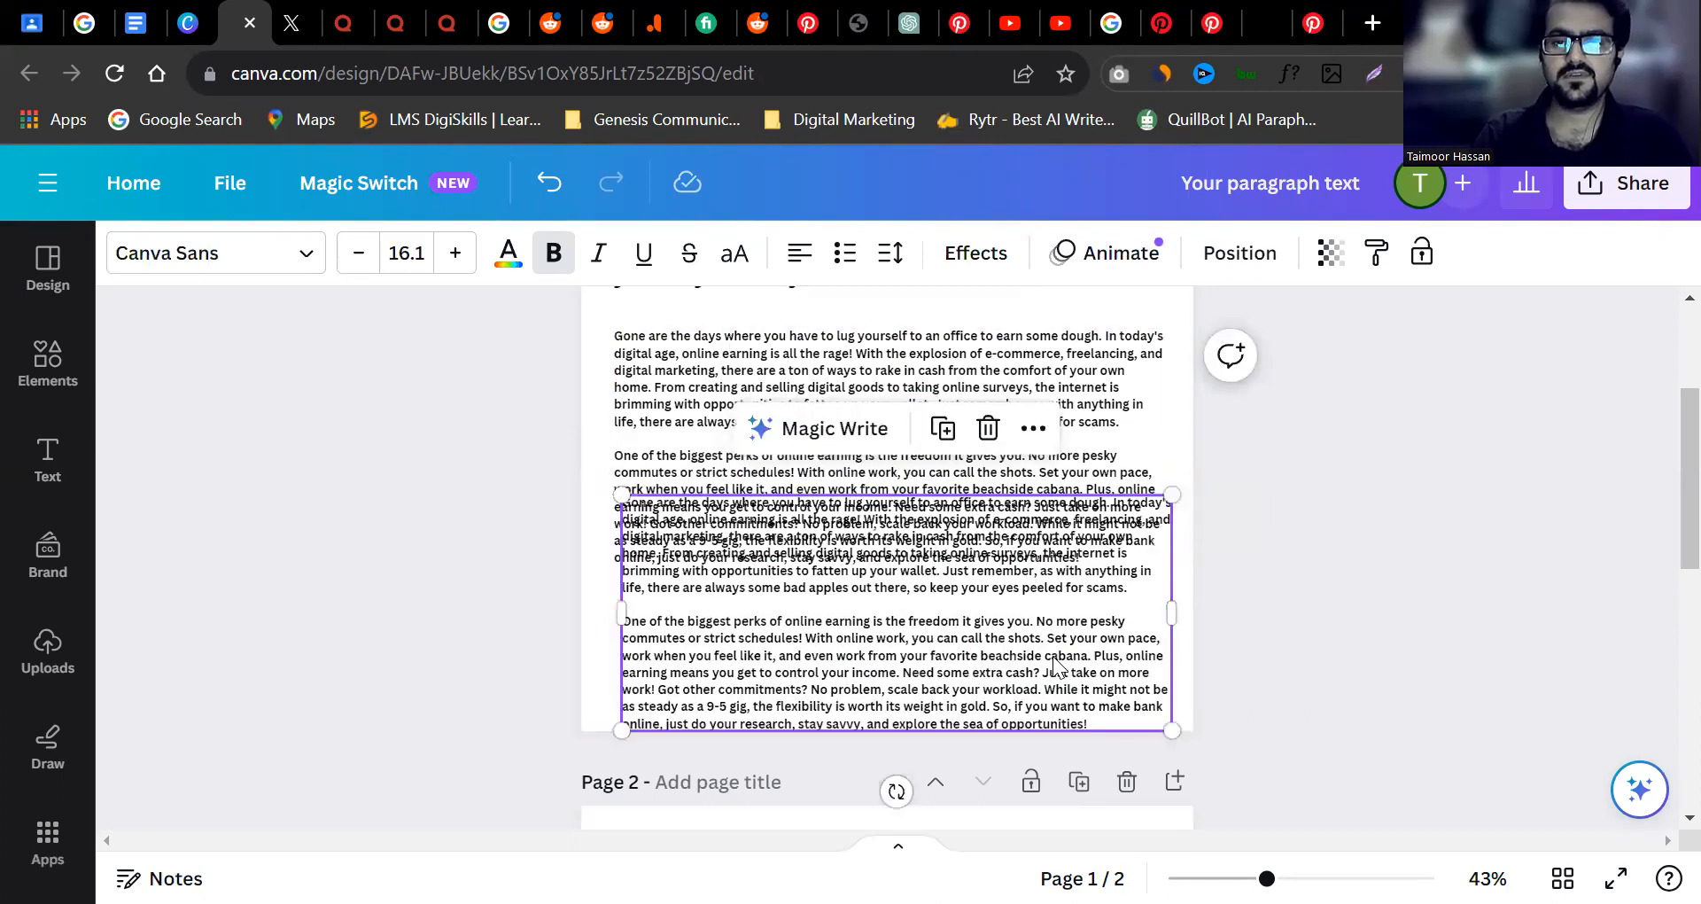
pyautogui.doubleClick(1054, 655)
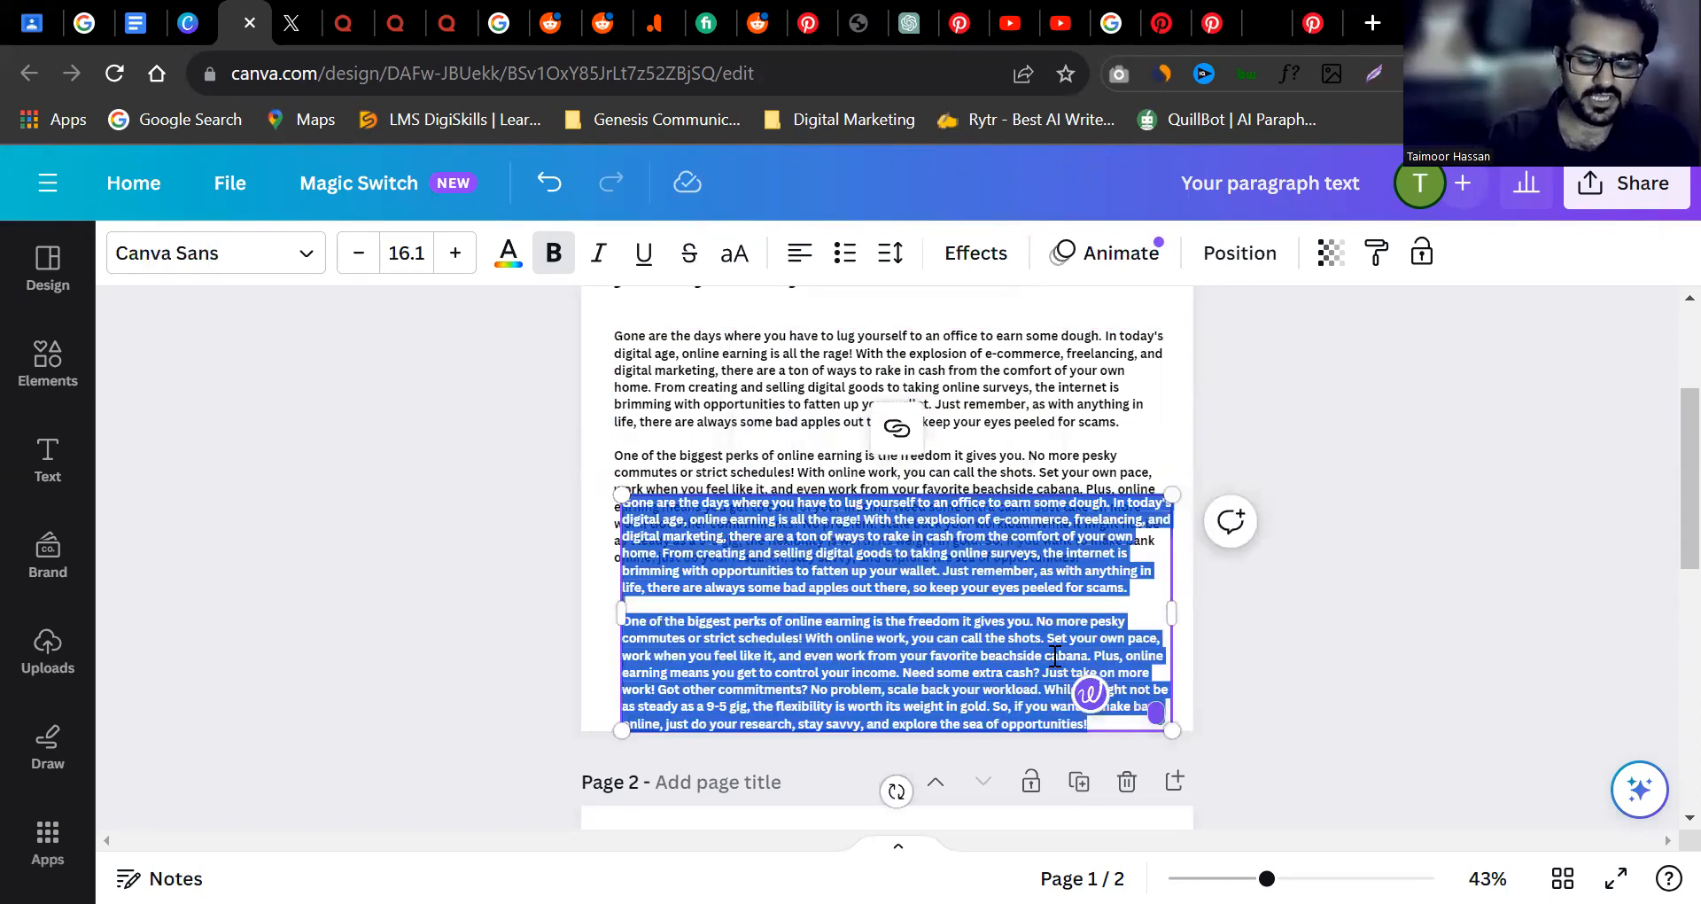
pyautogui.press('BackSpace')
pyautogui.write('pr')
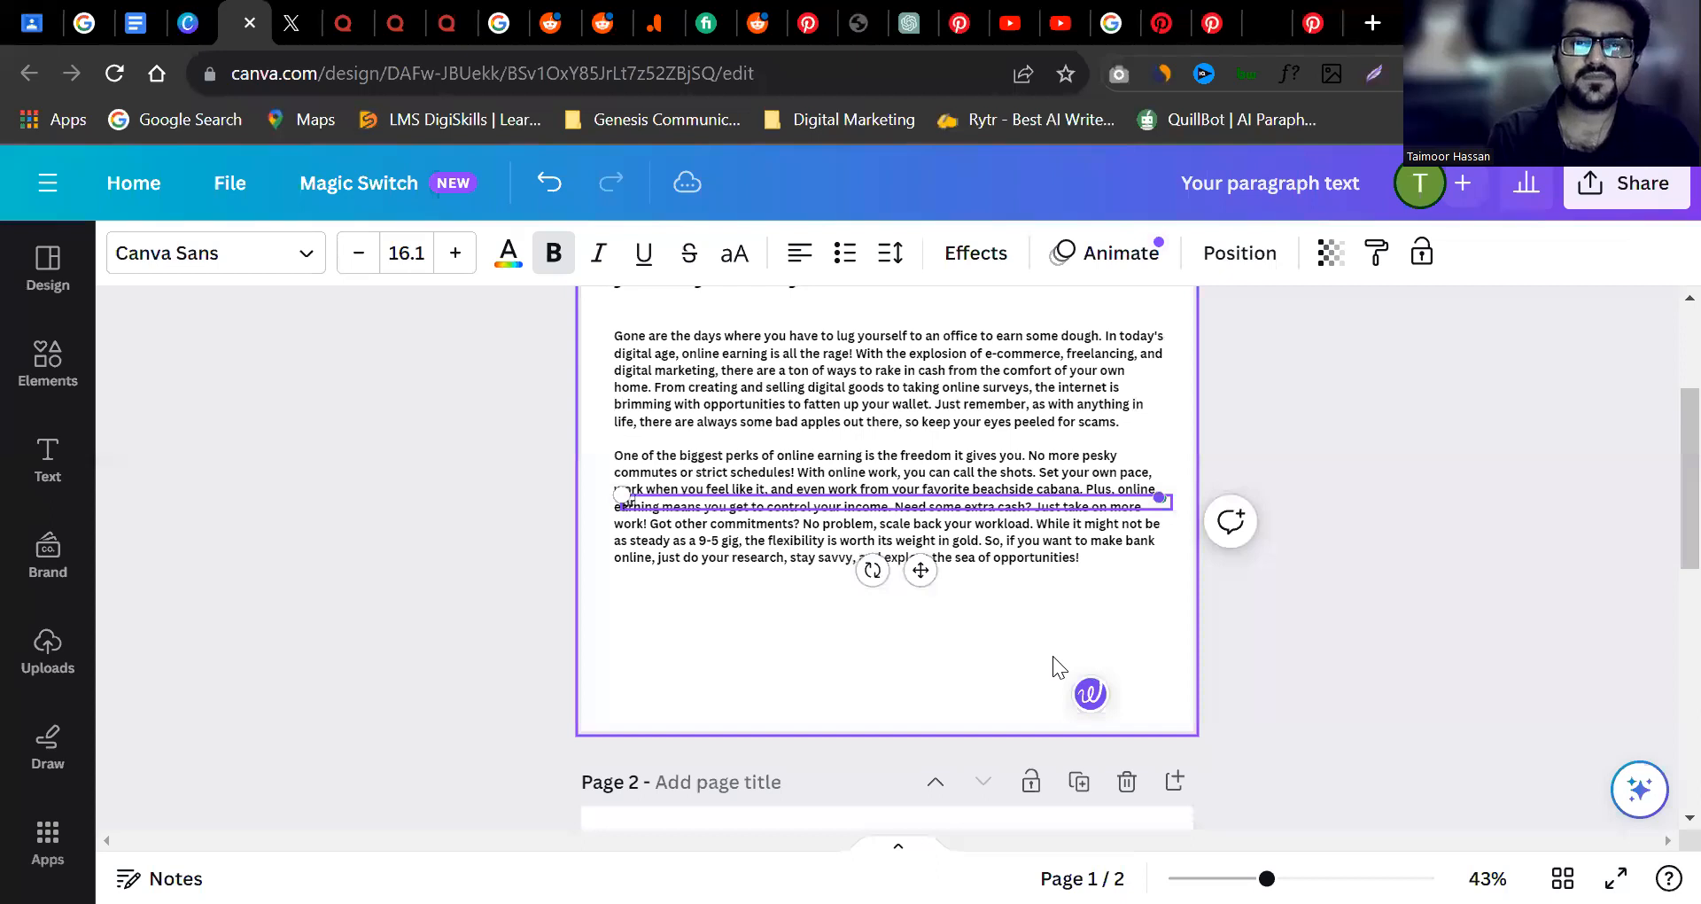
pyautogui.write('ofile')
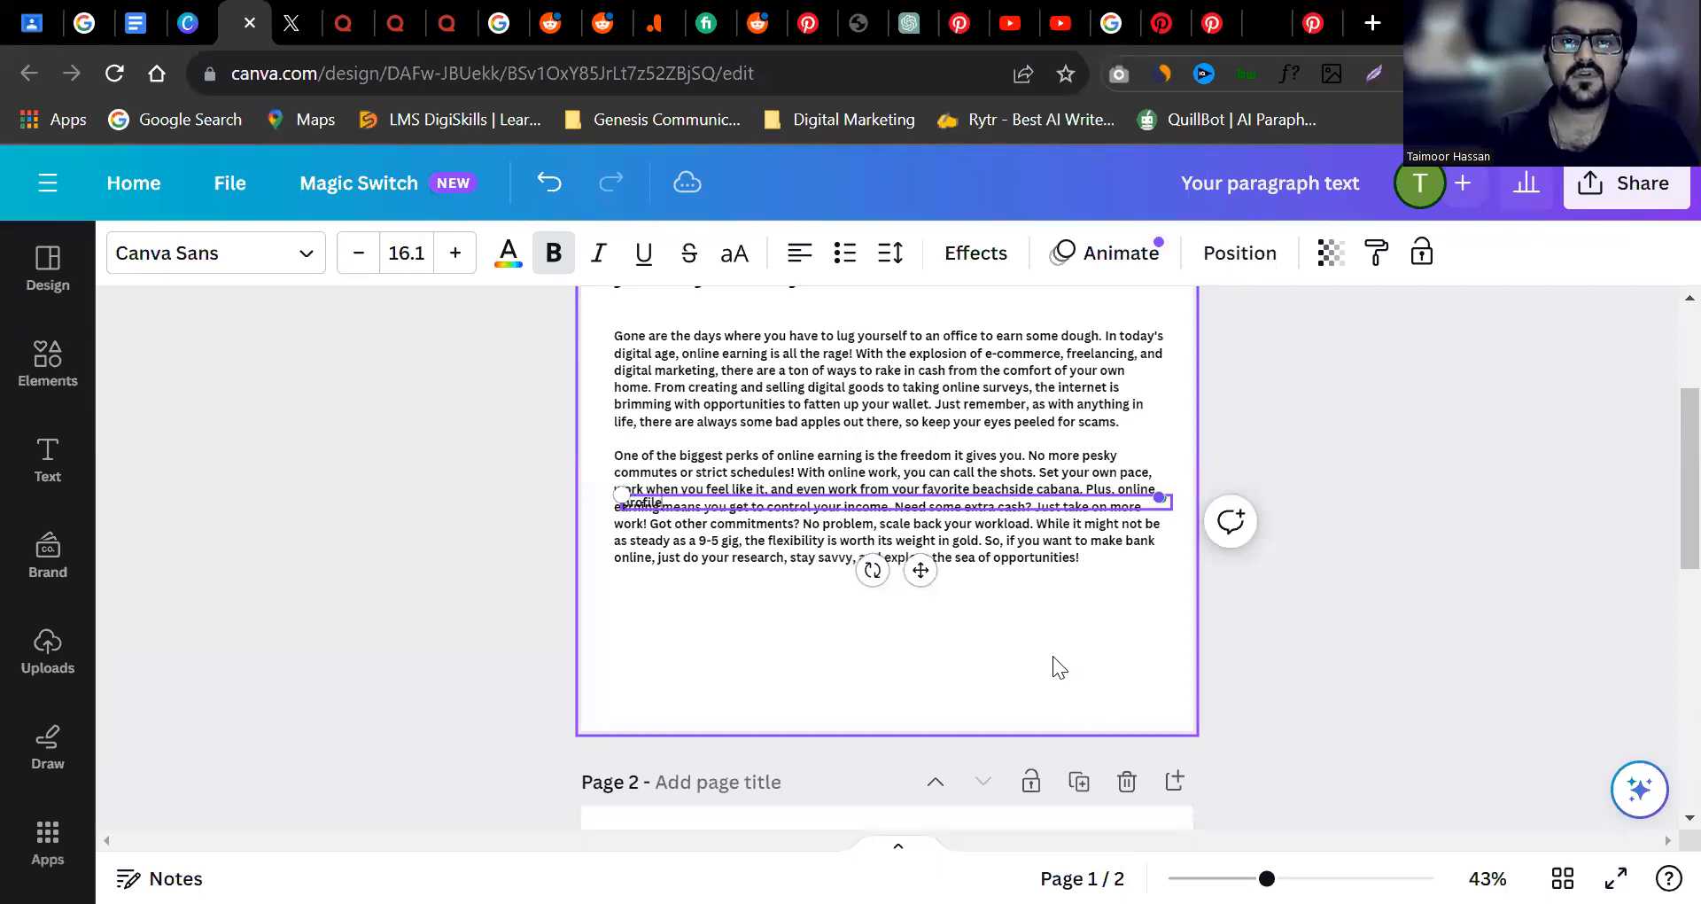
pyautogui.write('s')
pyautogui.press('Return')
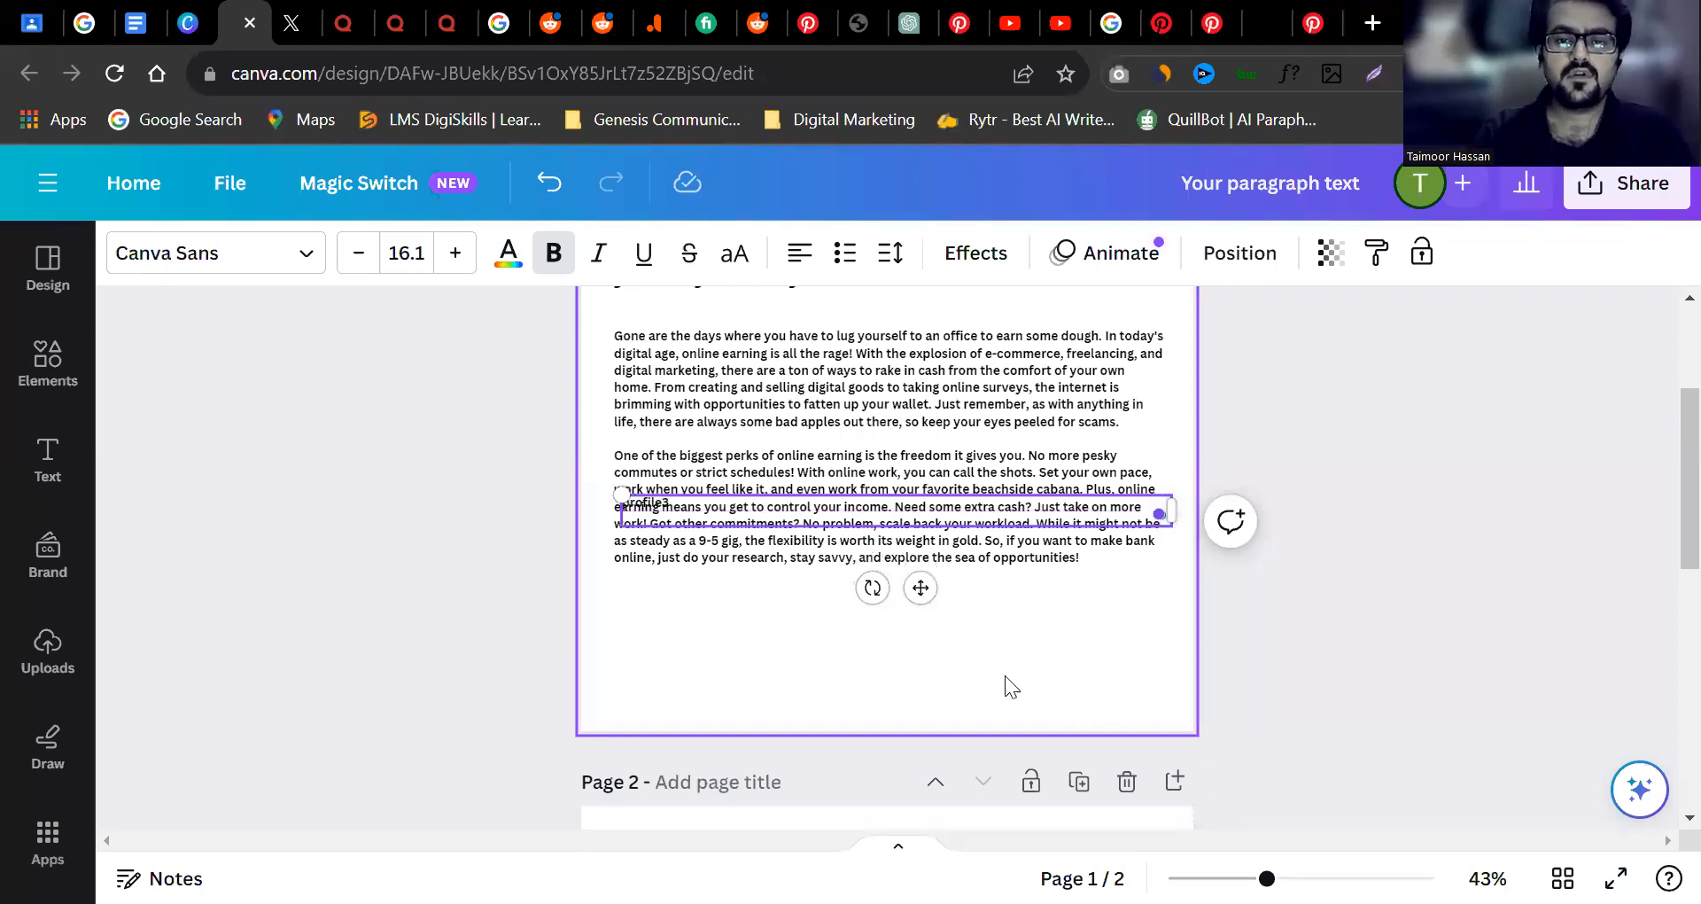
pyautogui.press('BackSpace')
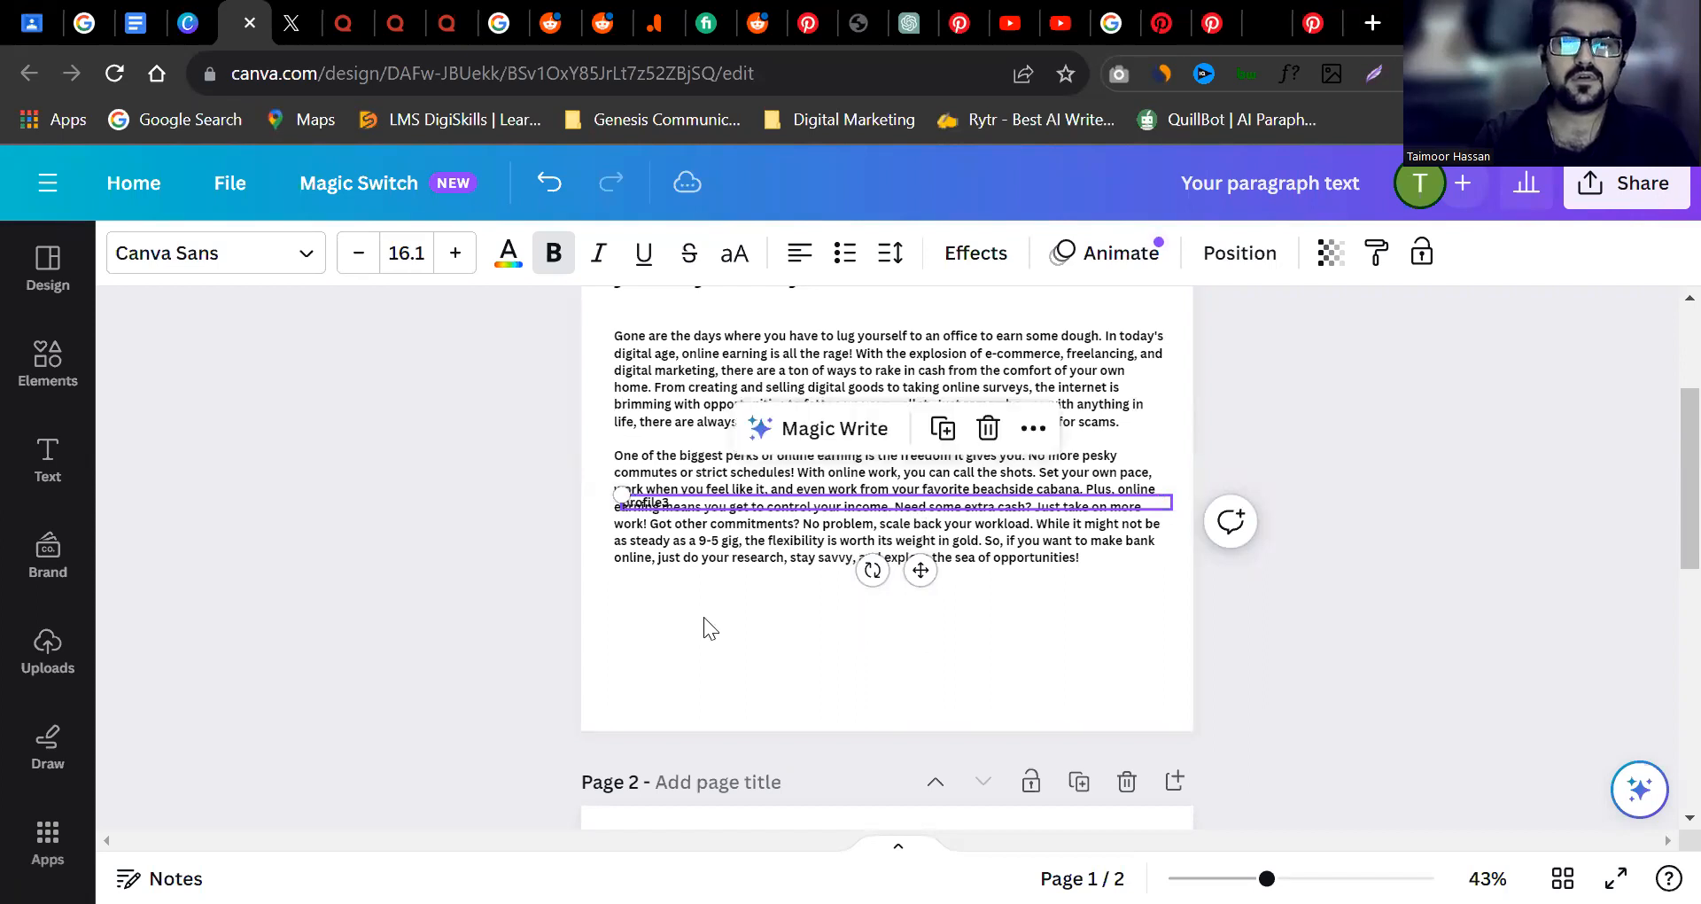
pyautogui.moveTo(686, 502); pyautogui.dragTo(689, 622)
# Replace the "profile3" text with a self-introduction covering name, Master's in Business Administration, 8 years of experience and certifications.
pyautogui.doubleClick(692, 624)
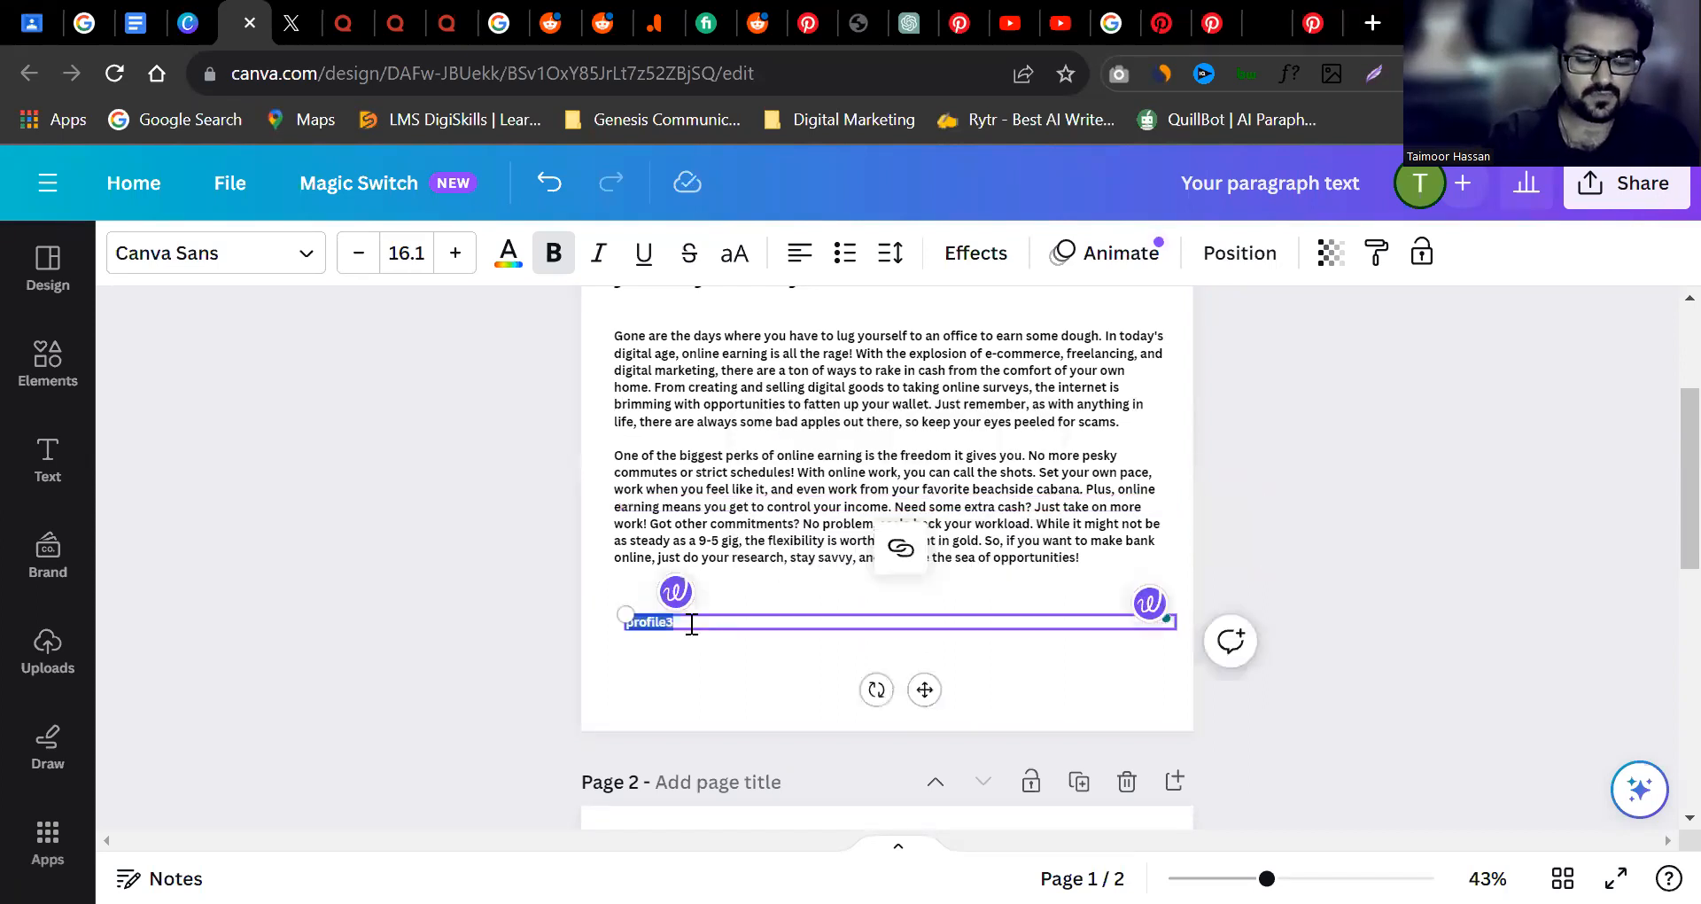
pyautogui.write('profile3')
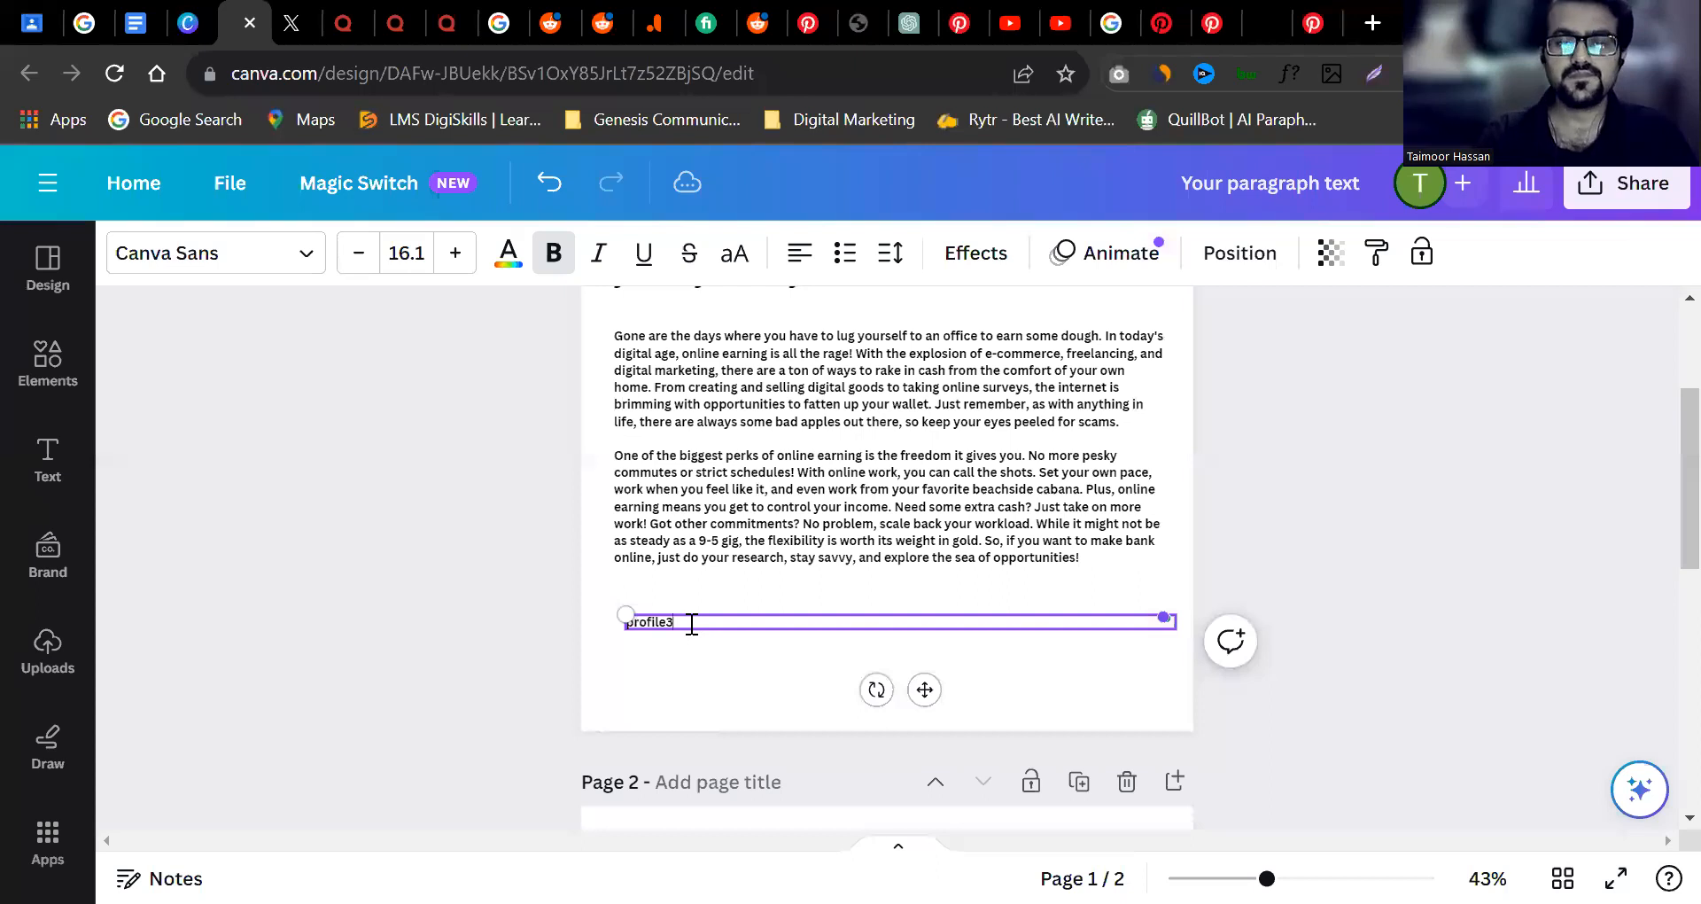
pyautogui.hotkey('ctrl', 'a')
pyautogui.write("My Name is Taimoor Hassan, My qualification is Master's in Business Administration majoring in Finance. I have more than 5 years of experience in Administrative and business management skills. I have also done certification in Freelancing, Digital Marketing, and Graphic Designing.")
pyautogui.click(827, 572)
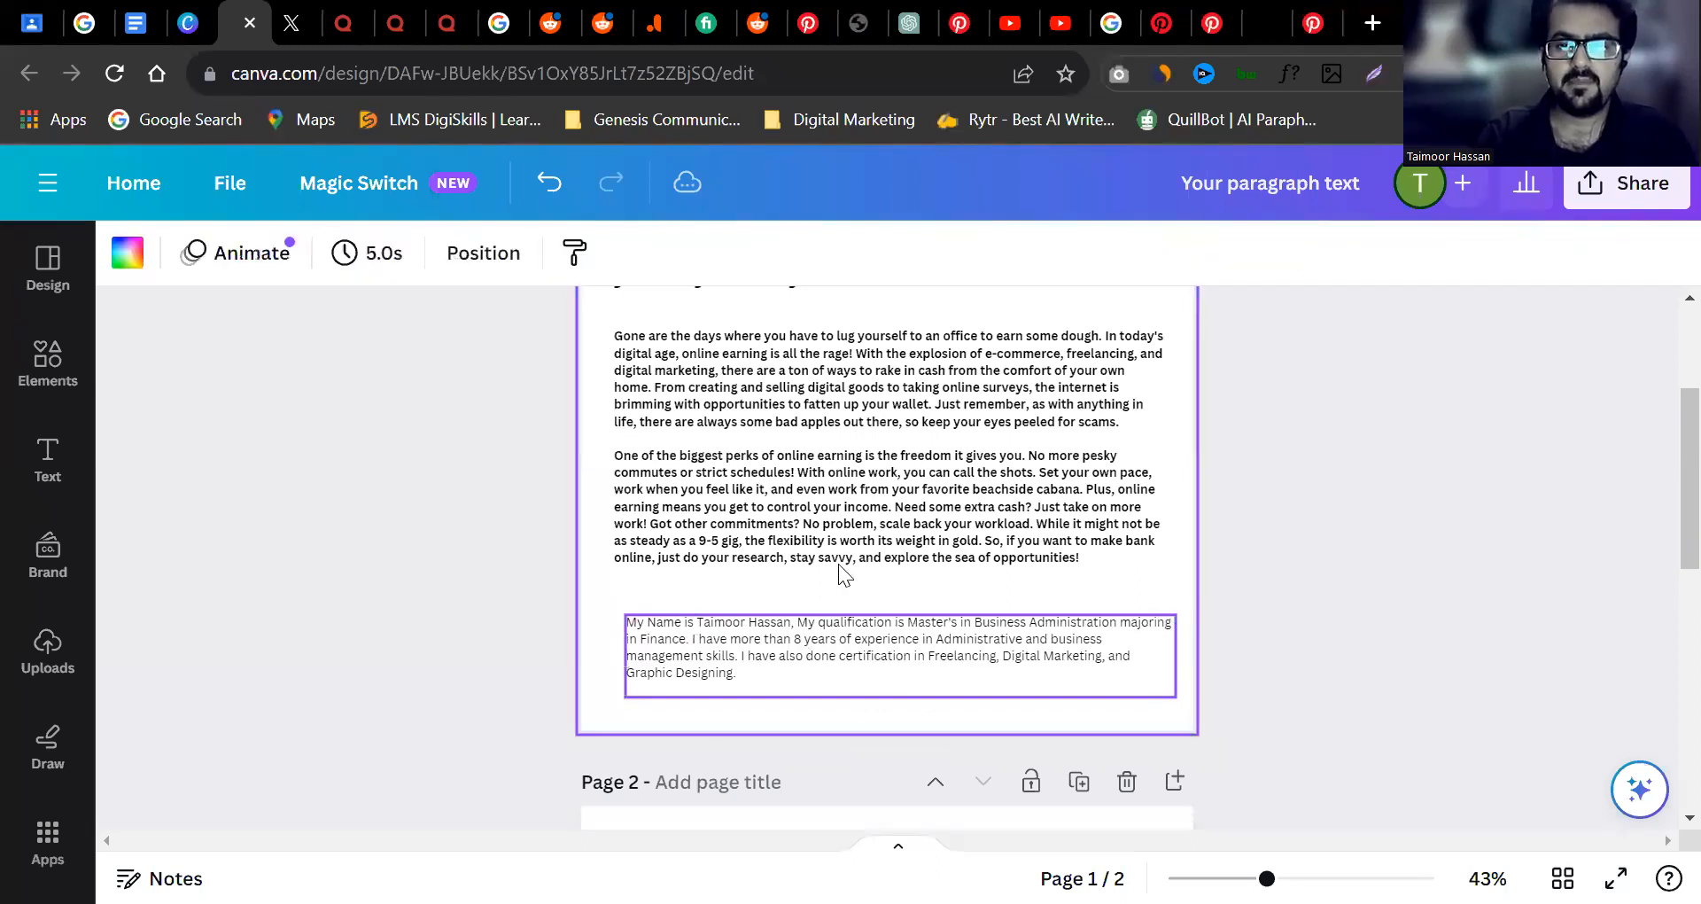
# Run Magic Write's Fix spelling on the self-introduction text and check the wording up close.
pyautogui.click(838, 622)
pyautogui.click(838, 557)
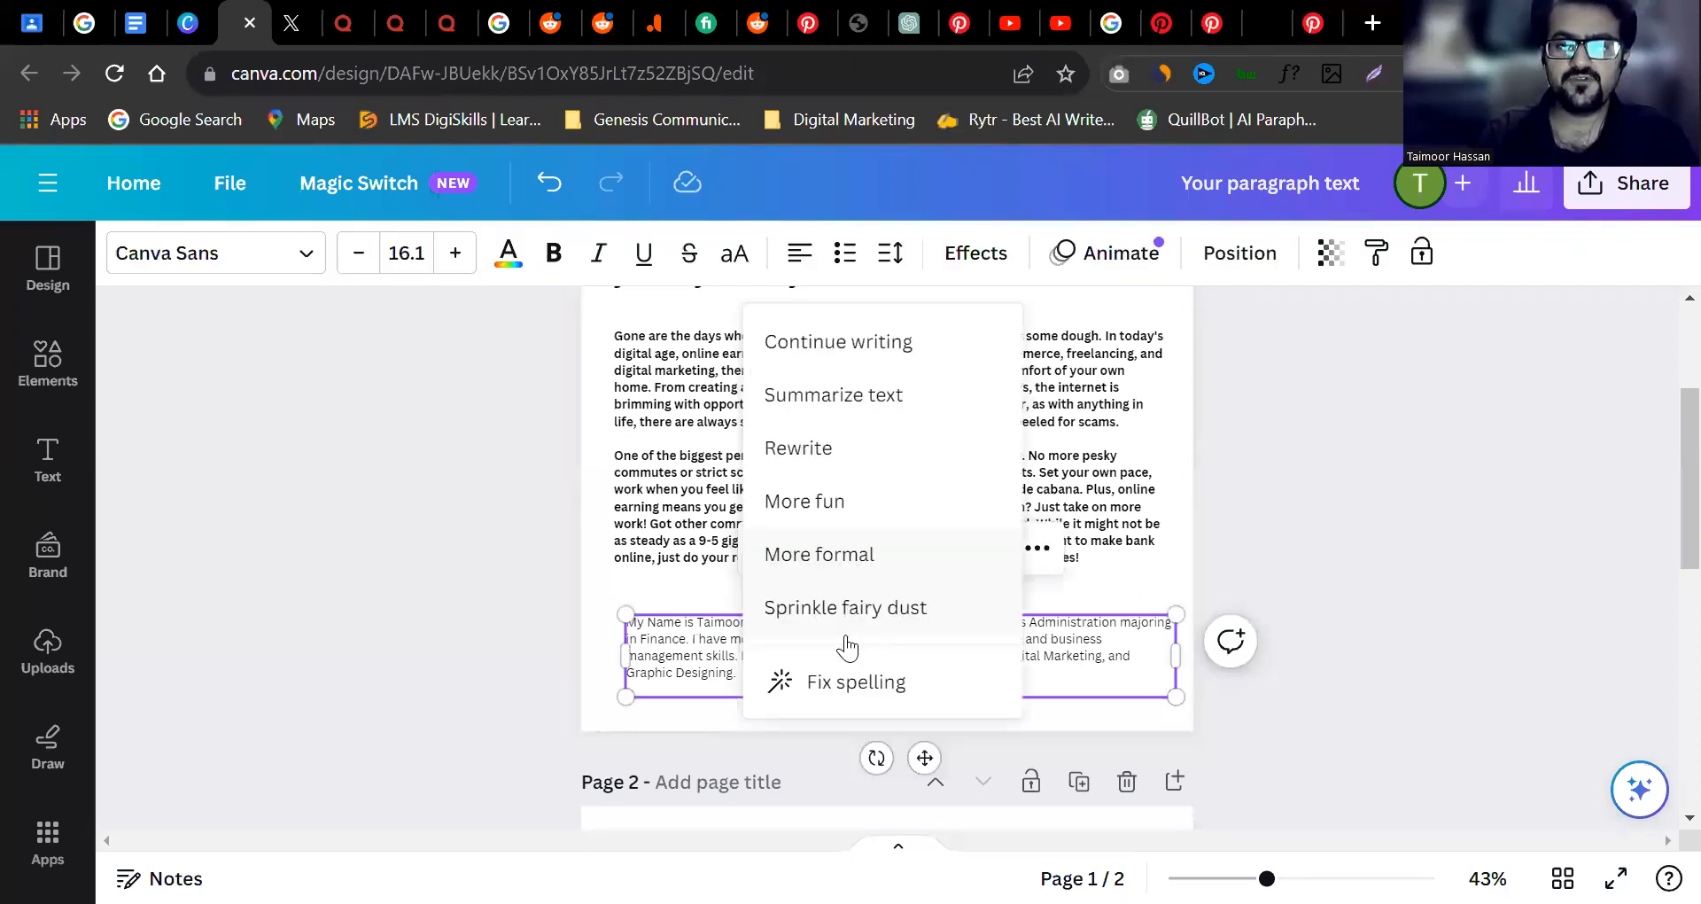
pyautogui.click(849, 684)
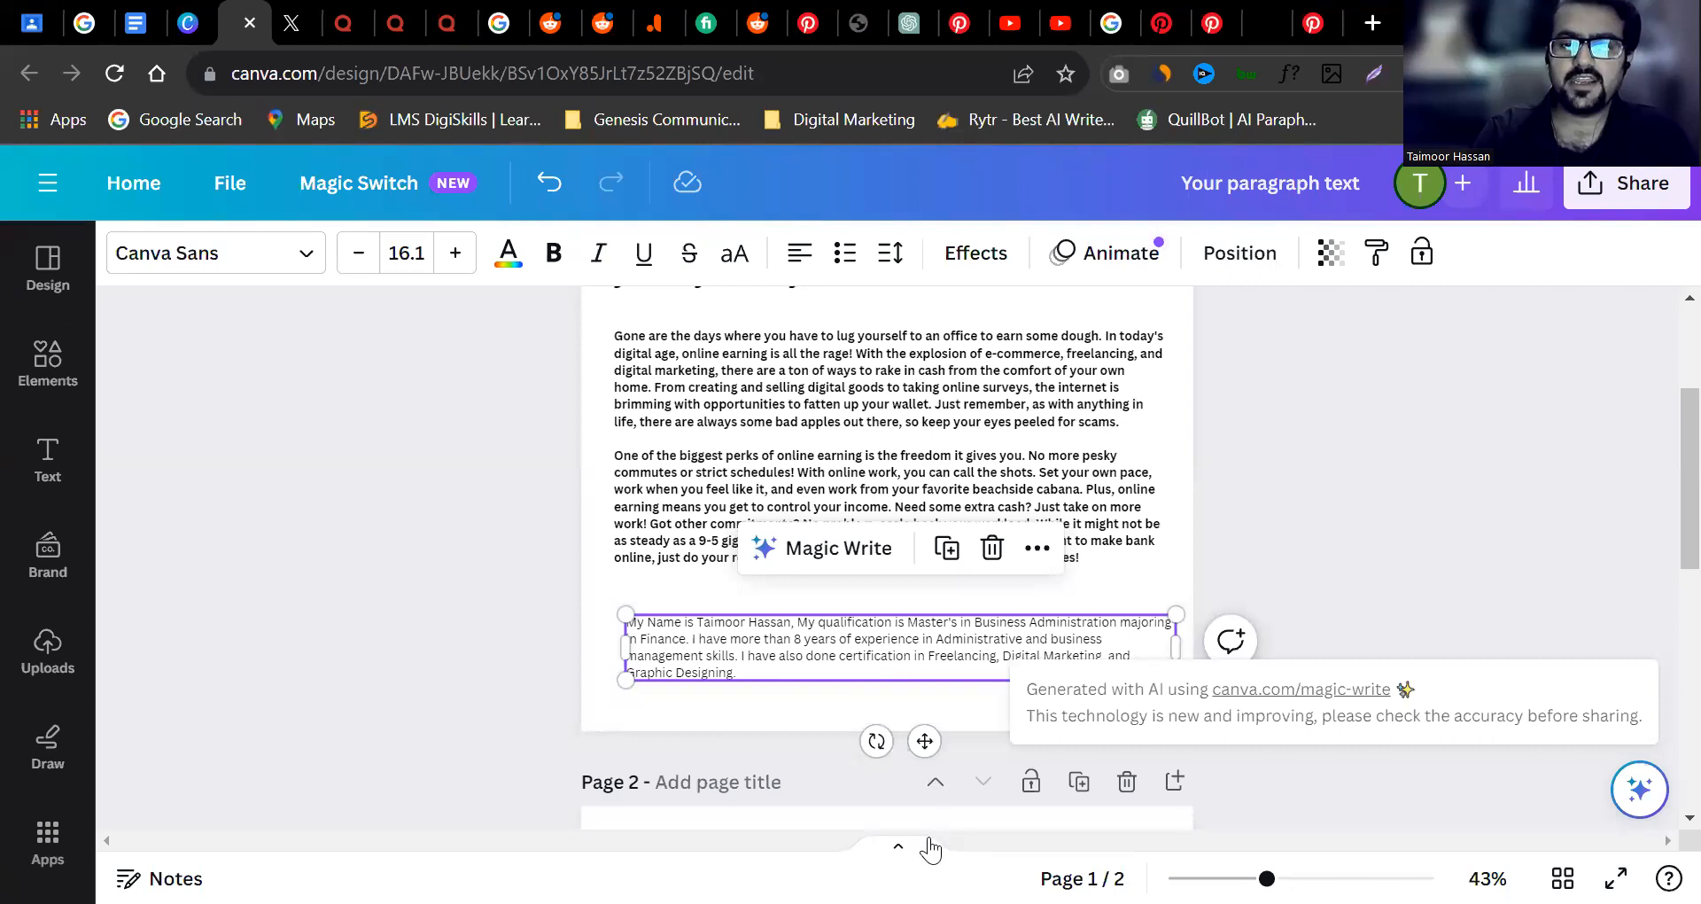
pyautogui.moveTo(1267, 878); pyautogui.dragTo(1319, 878)
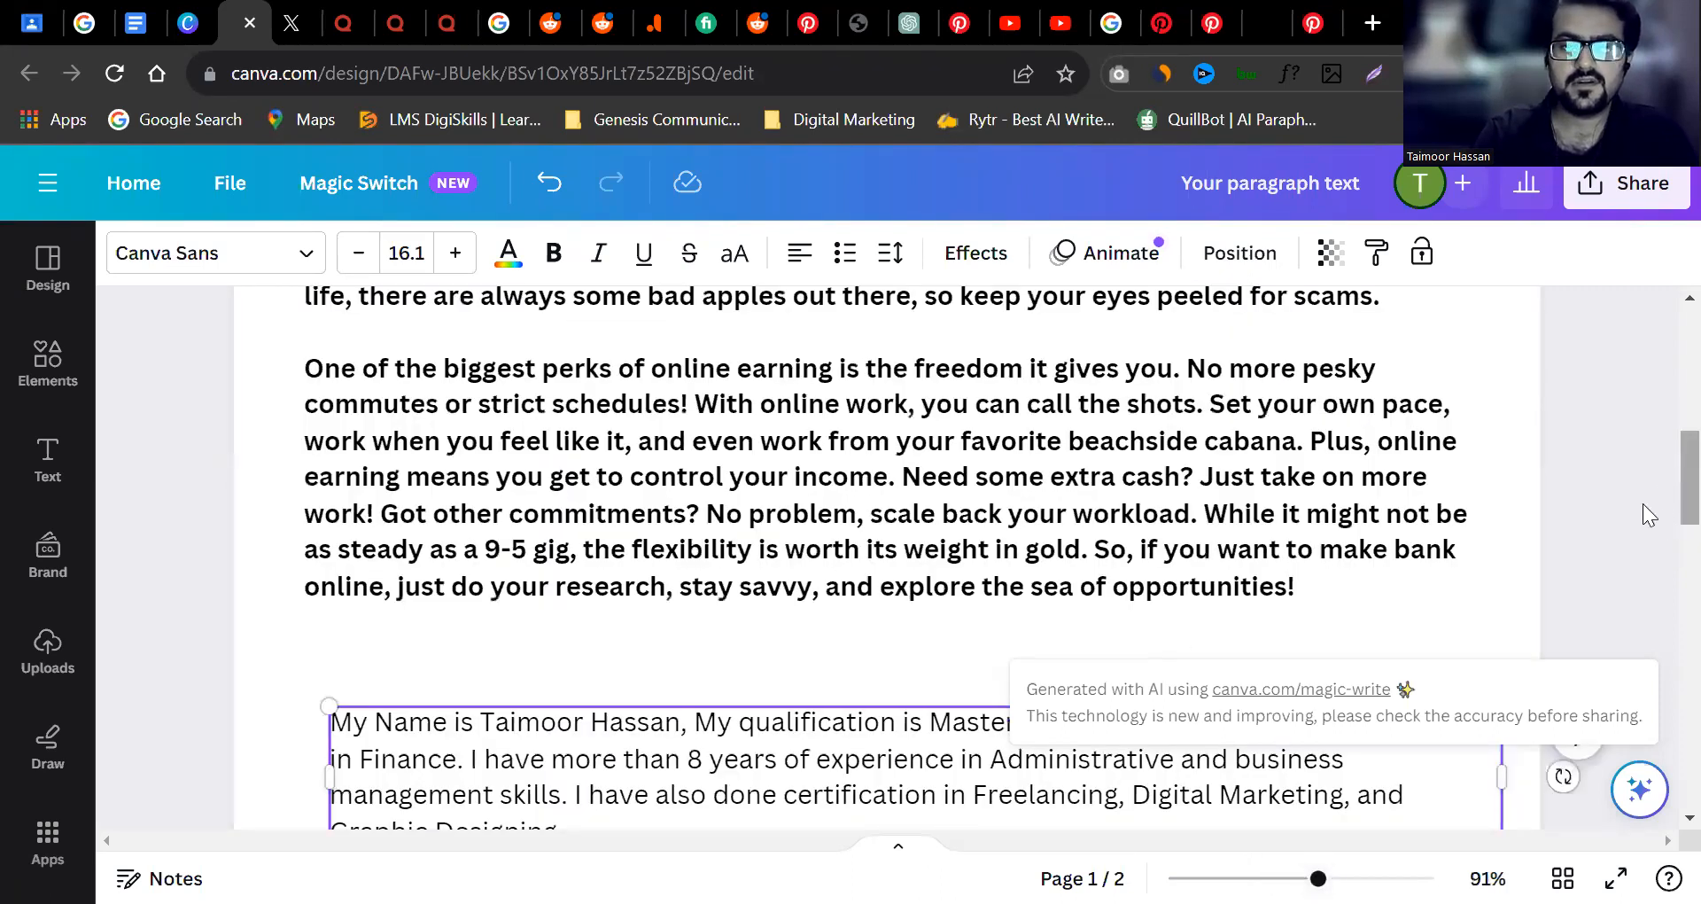
pyautogui.scroll(-3, 929, 496)
# Move the self-introduction up under the online earning text, aligned with its left edge, and look over both pages.
pyautogui.moveTo(769, 527); pyautogui.dragTo(734, 463)
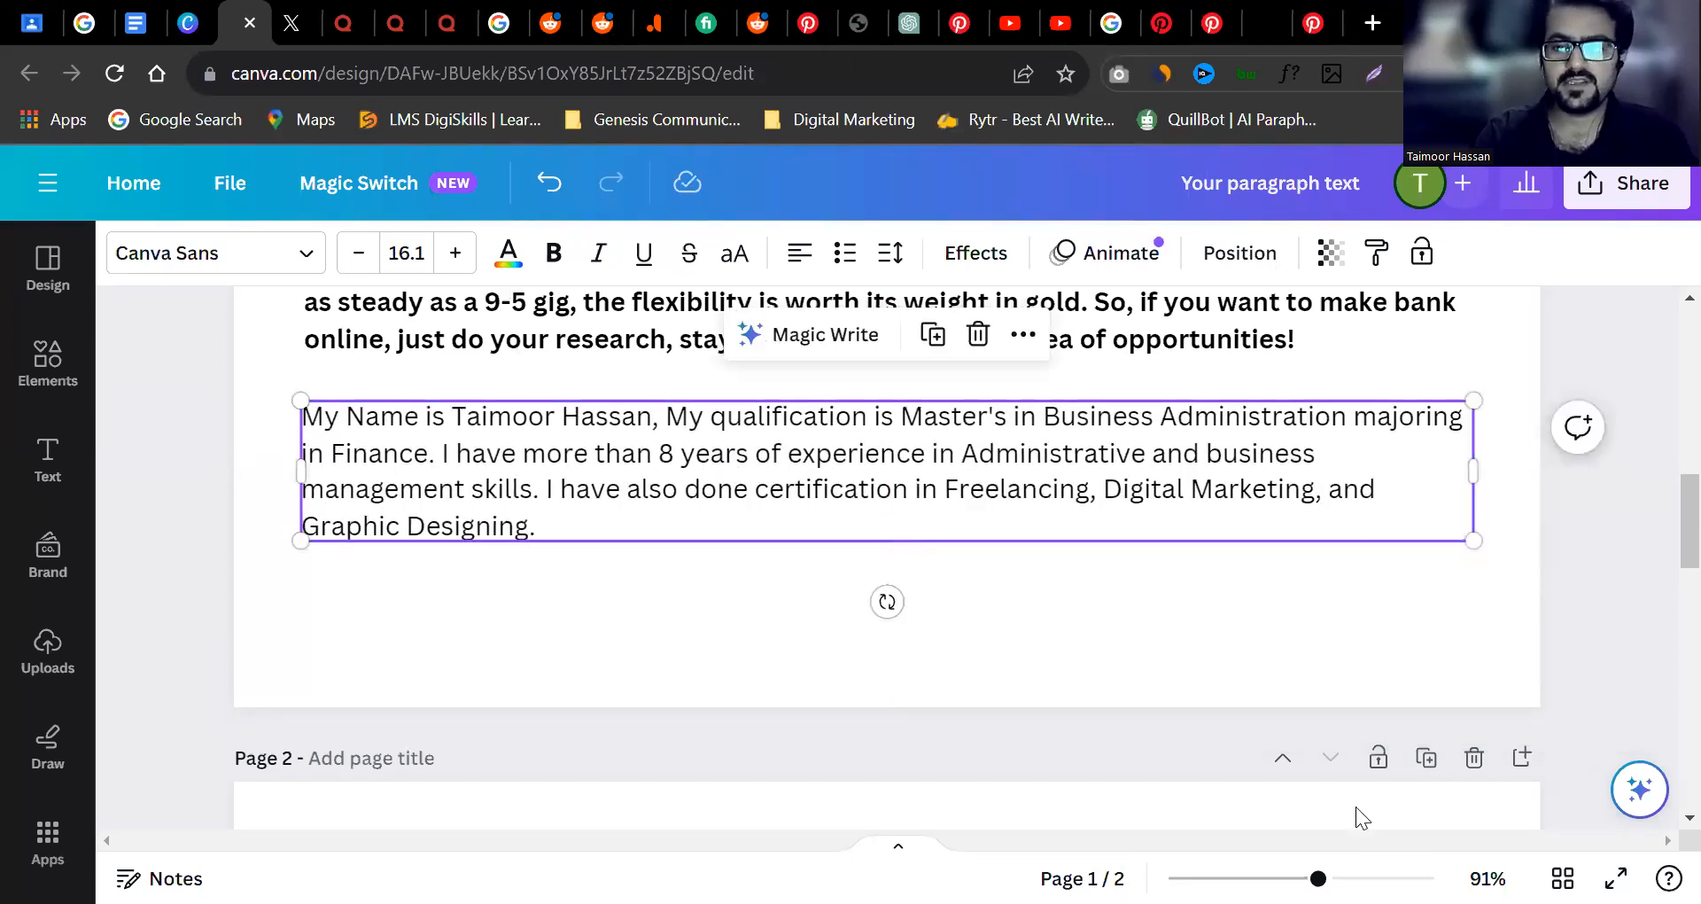
pyautogui.hotkey('ctrl', '-')
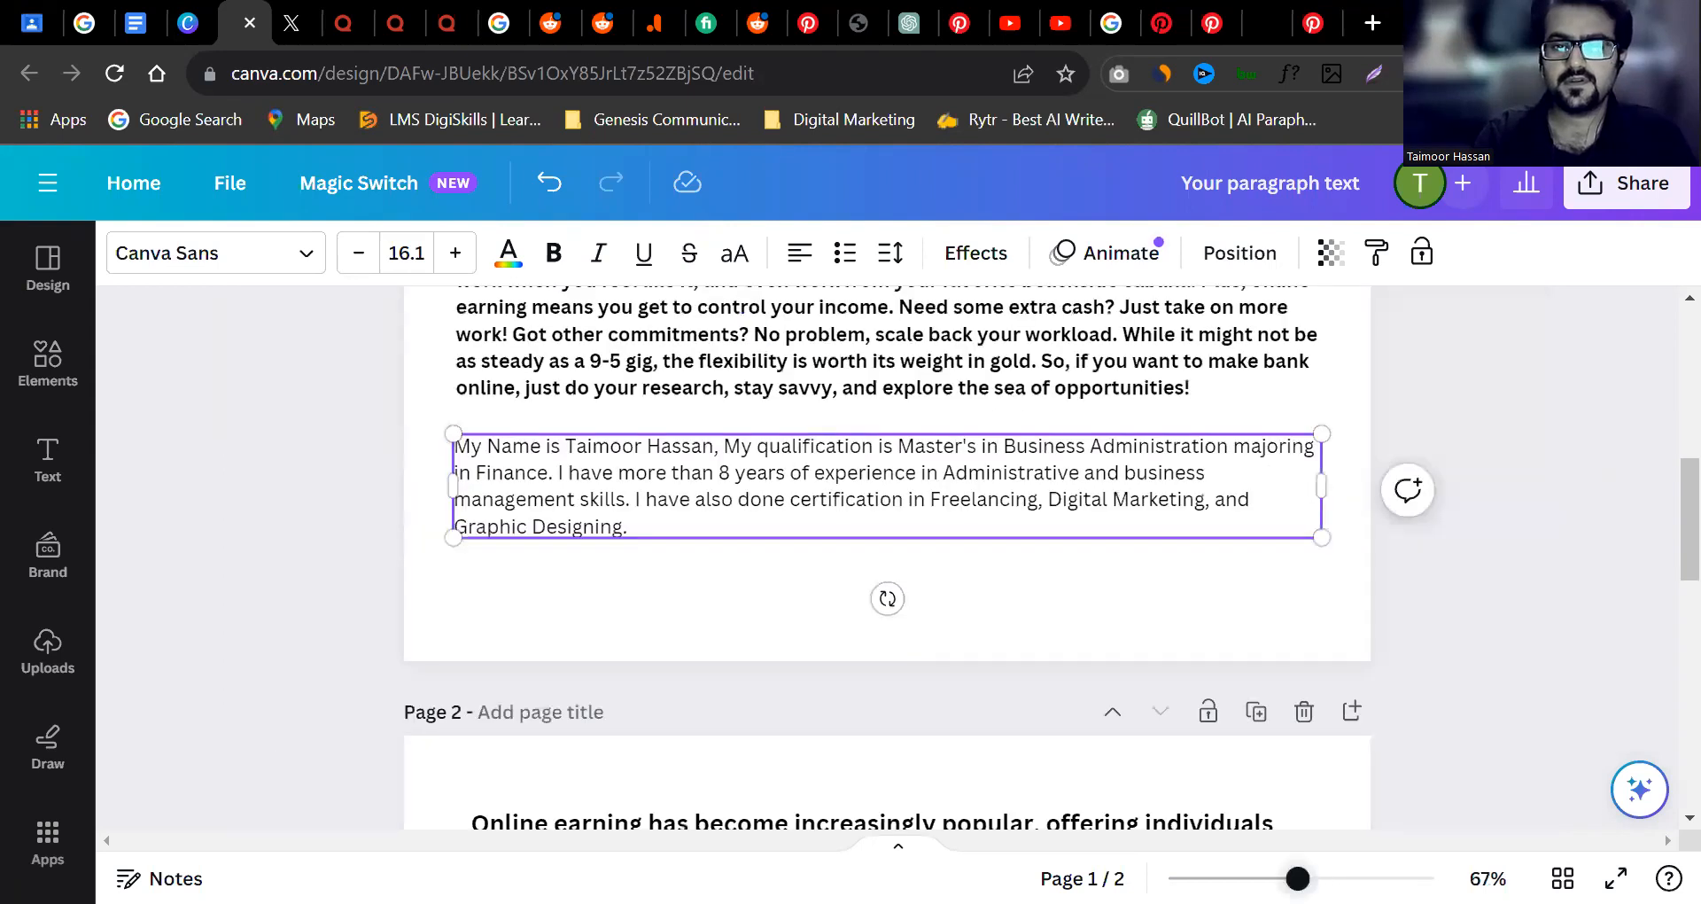
pyautogui.hotkey('ctrl', '-')
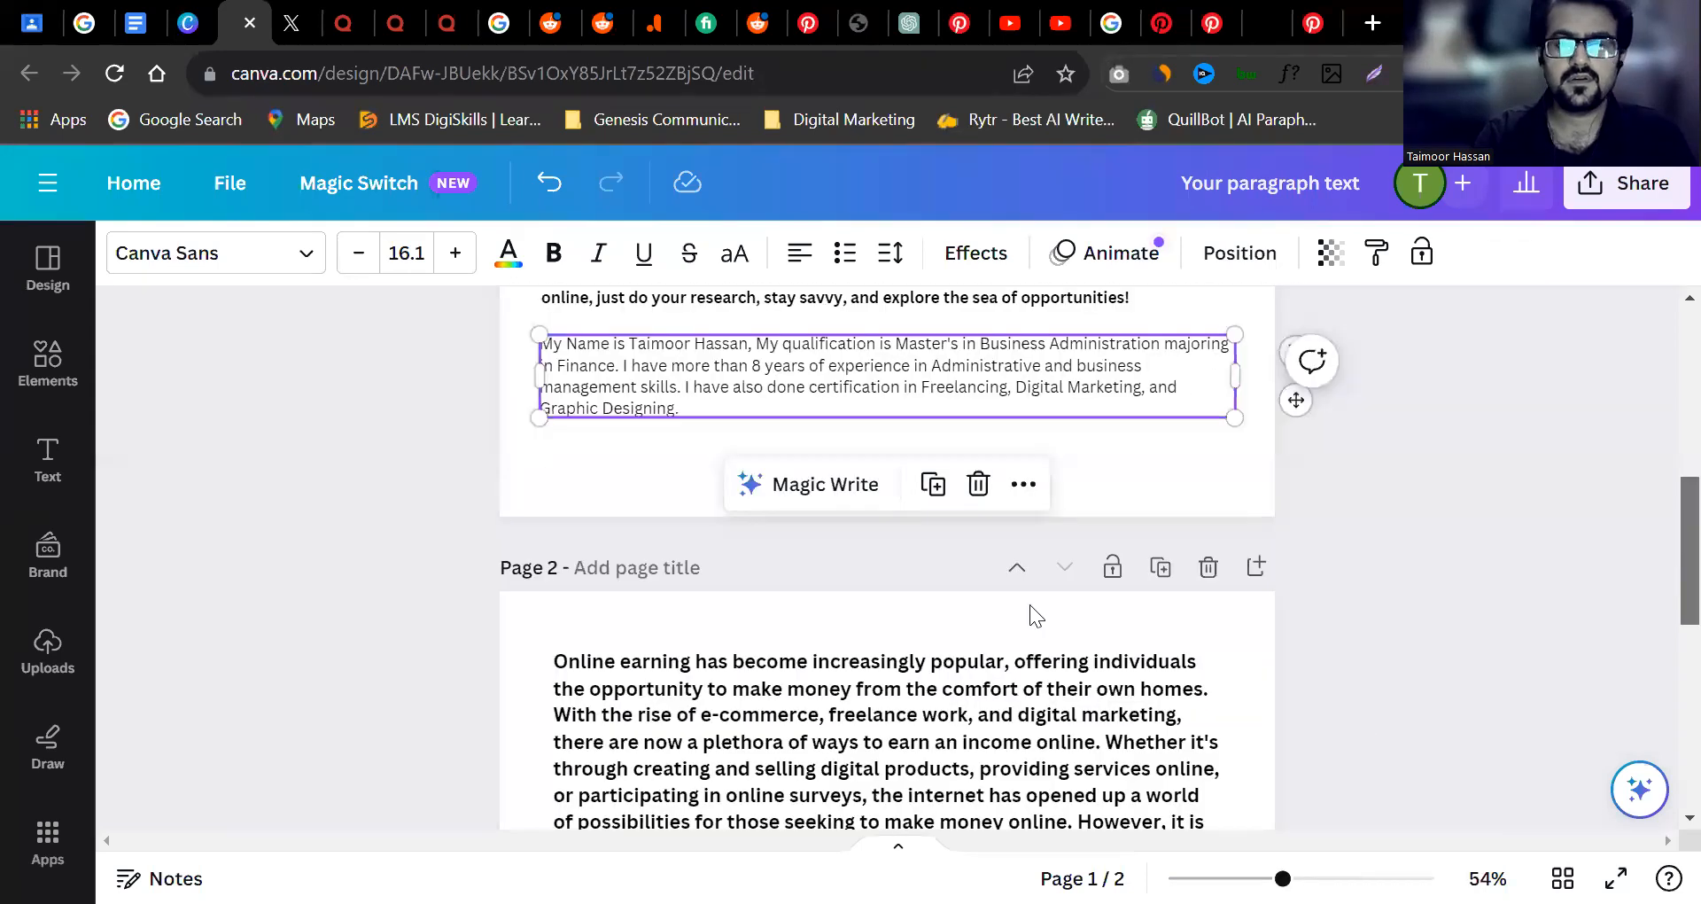
pyautogui.press('Tab')
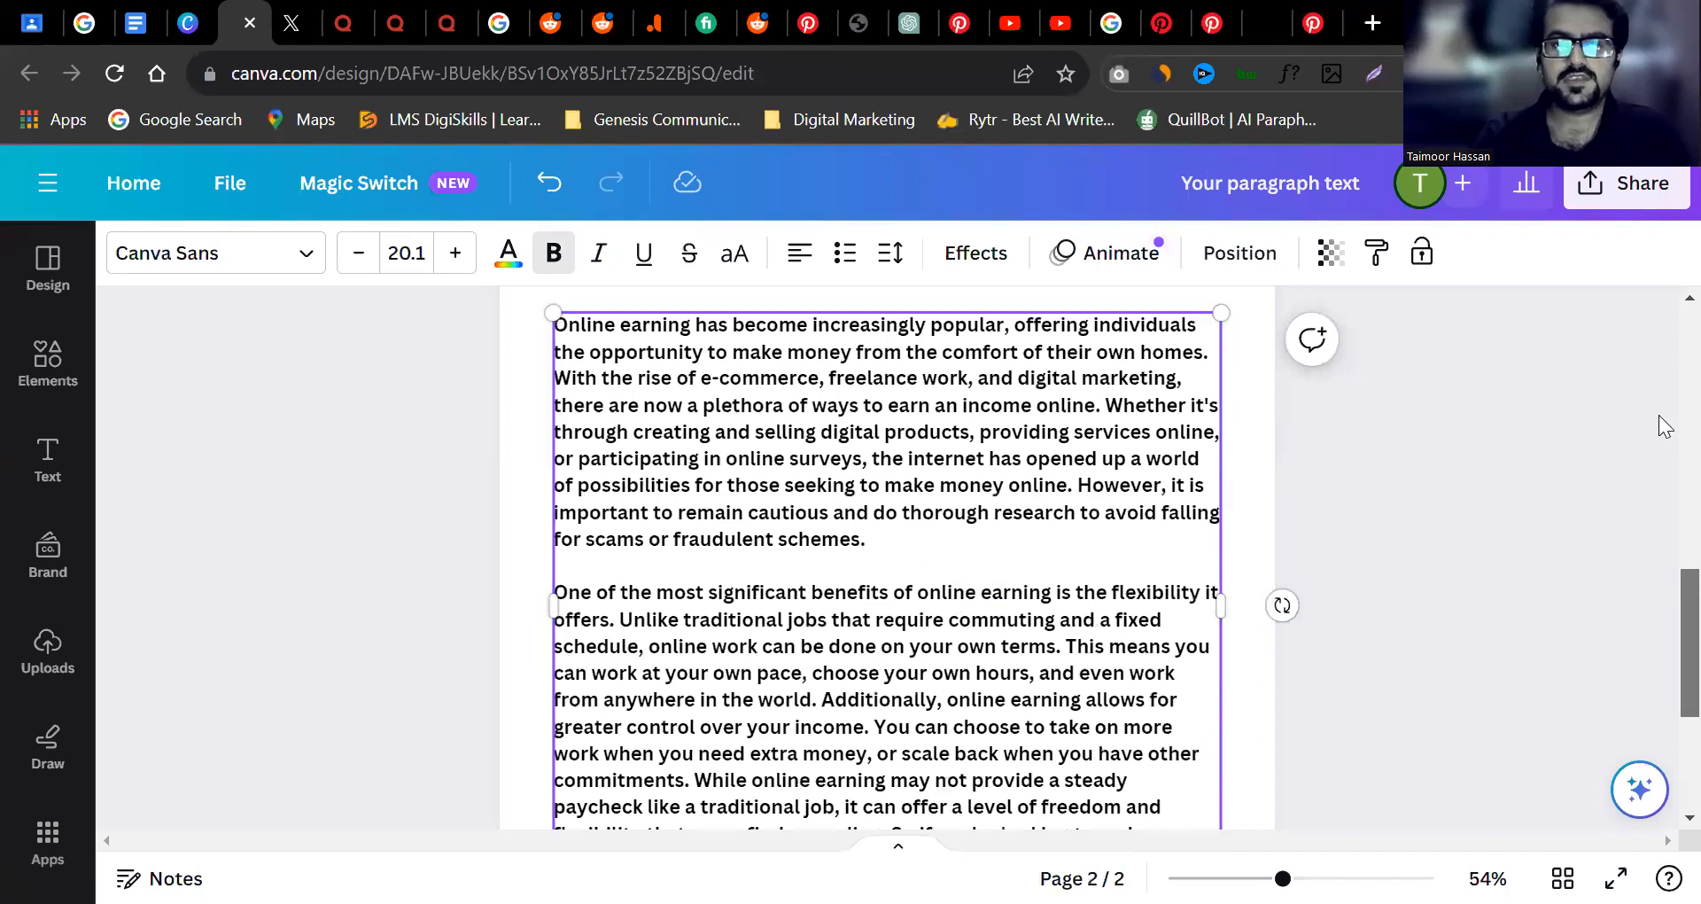
pyautogui.hotkey('shift', 'Tab')
pyautogui.press('Tab')
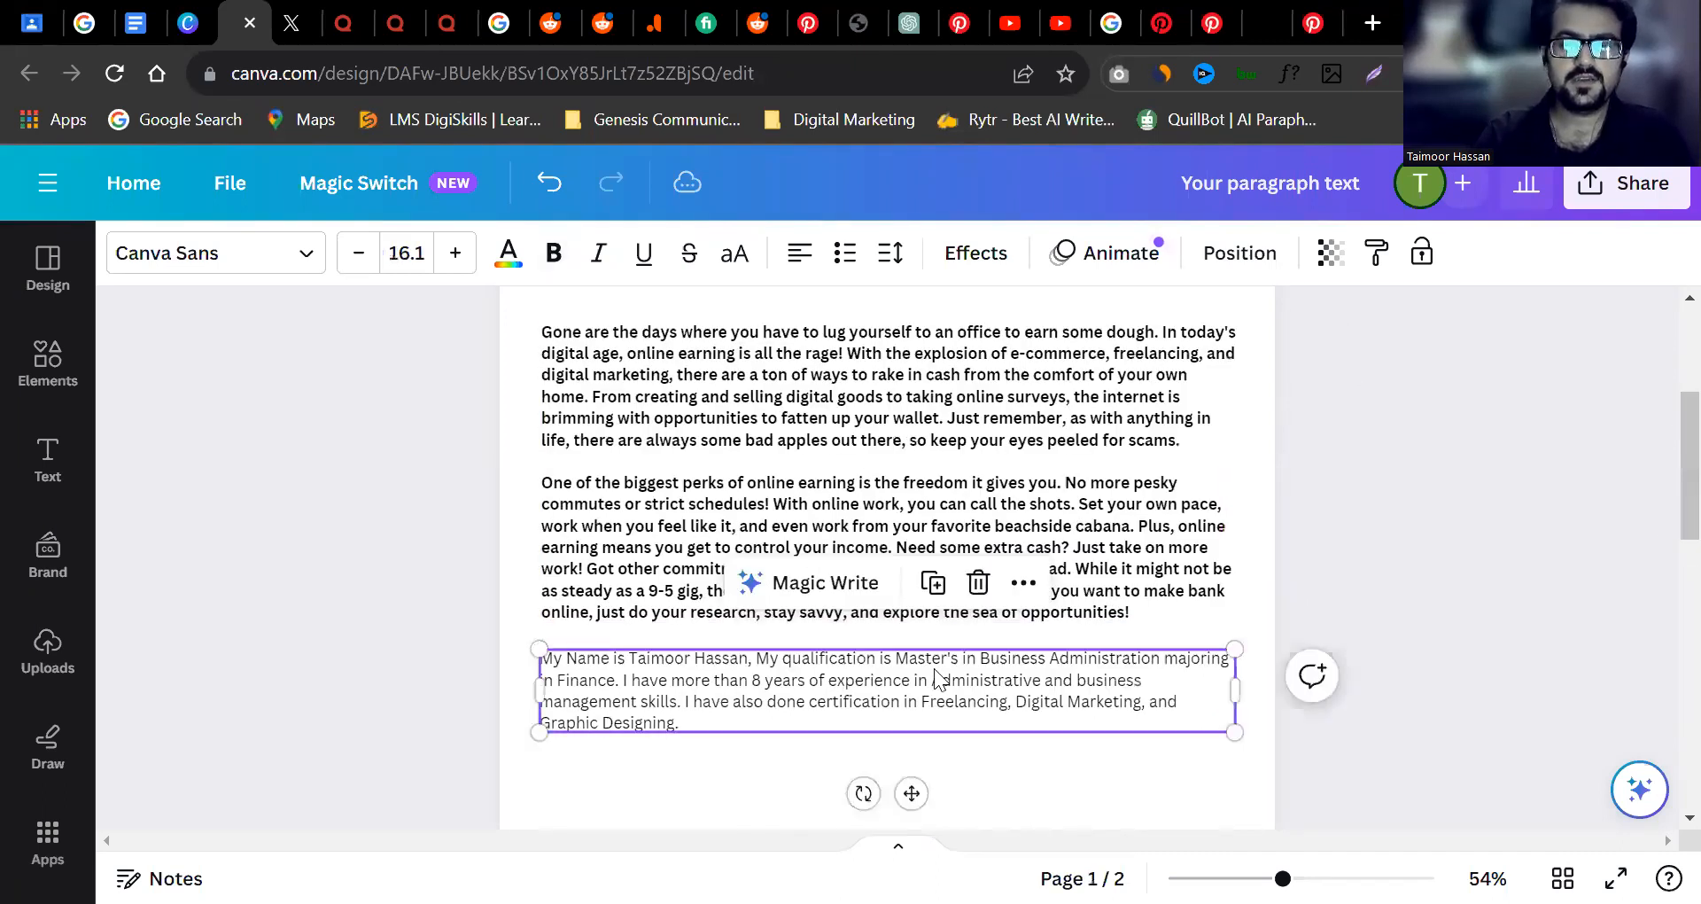
# Undo the move, the spelling fix and the inserted self-introduction, back to the short "profile" text.
pyautogui.hotkey('ctrl', 'z')
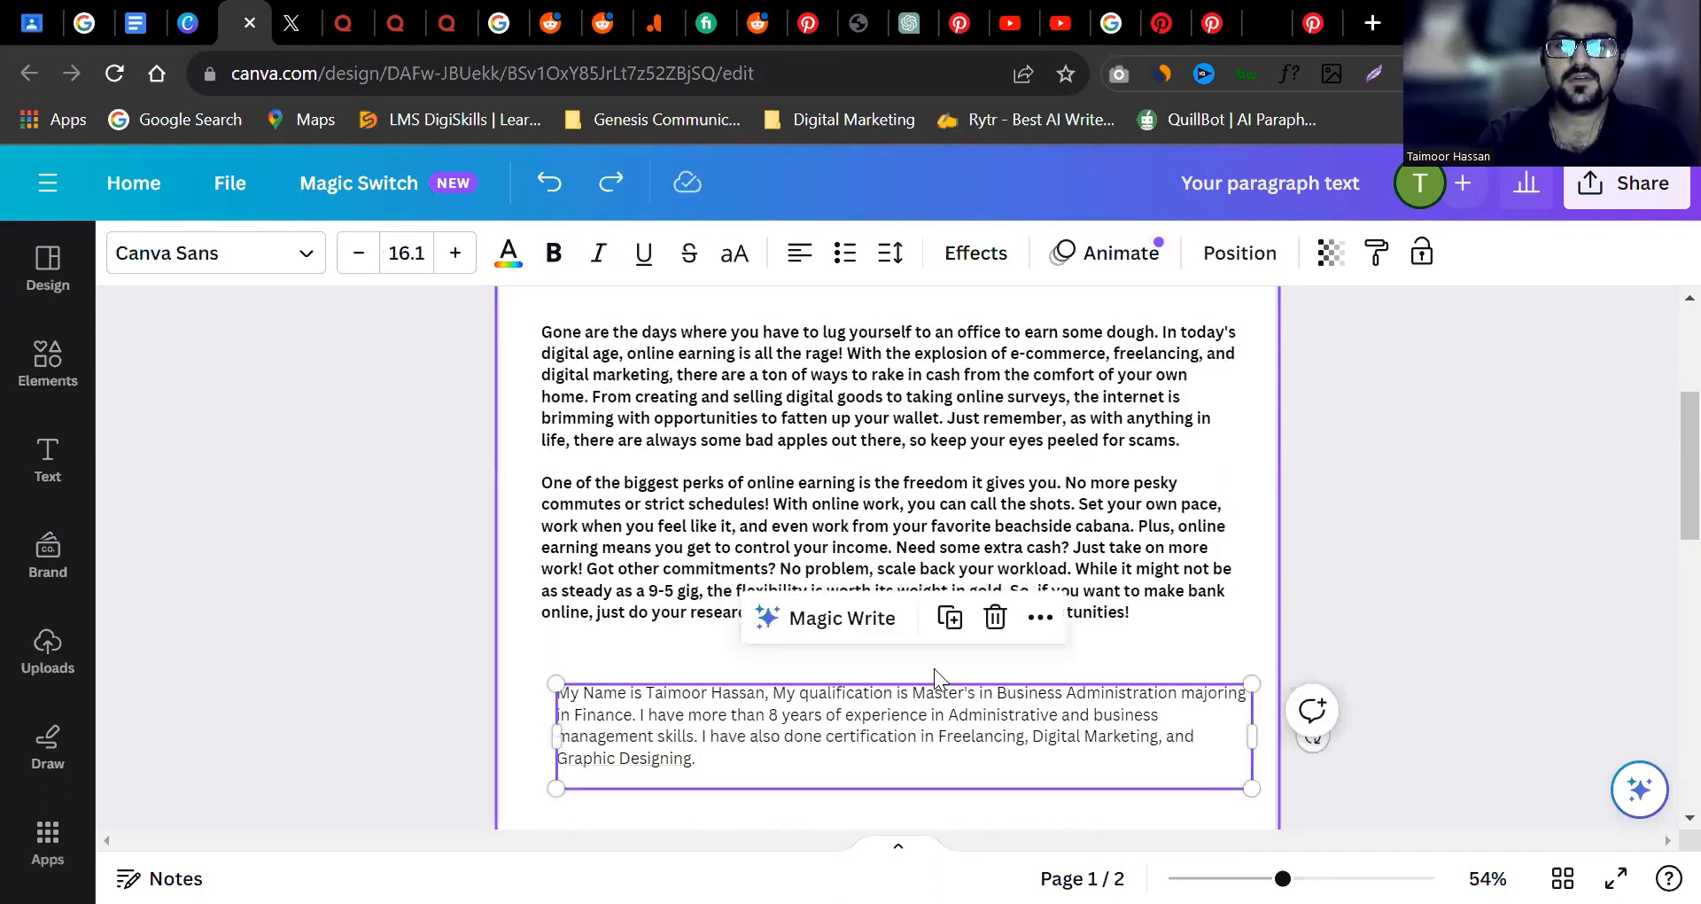
pyautogui.hotkey('ctrl', 'z')
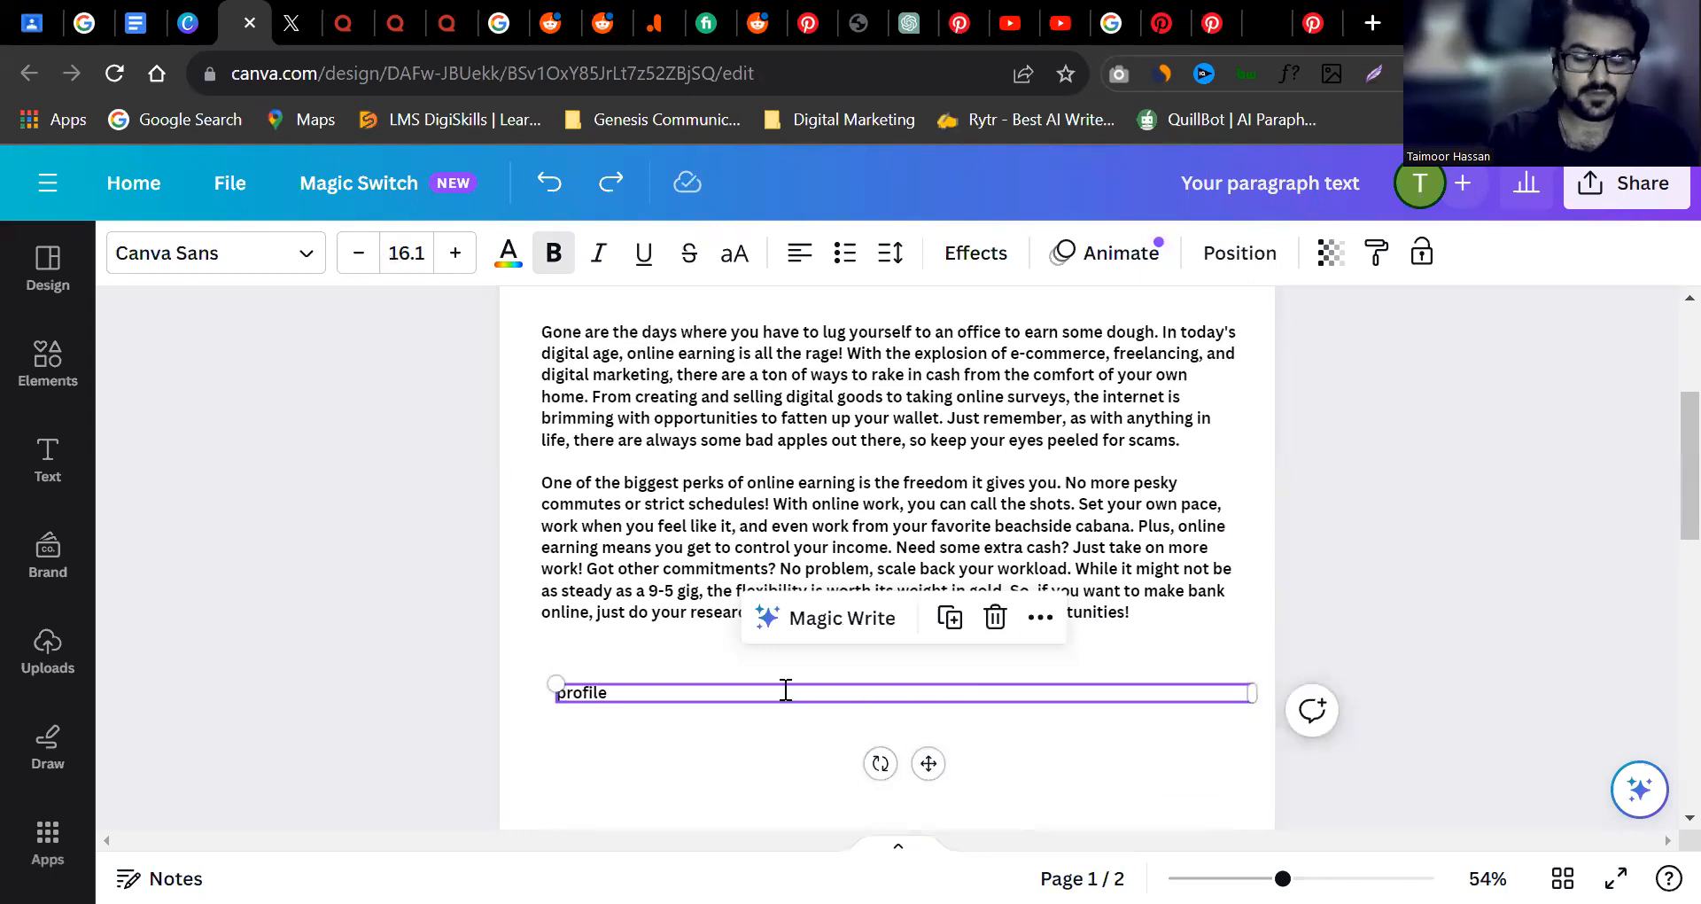
# Replace the "profile" text with the self-introduction covering name, finance MBA, more than 8 years of experience and certifications.
pyautogui.press('BackSpace')
pyautogui.press('BackSpace')
pyautogui.press('BackSpace')
pyautogui.press('BackSpace')
pyautogui.press('BackSpace')
pyautogui.write('ofile')
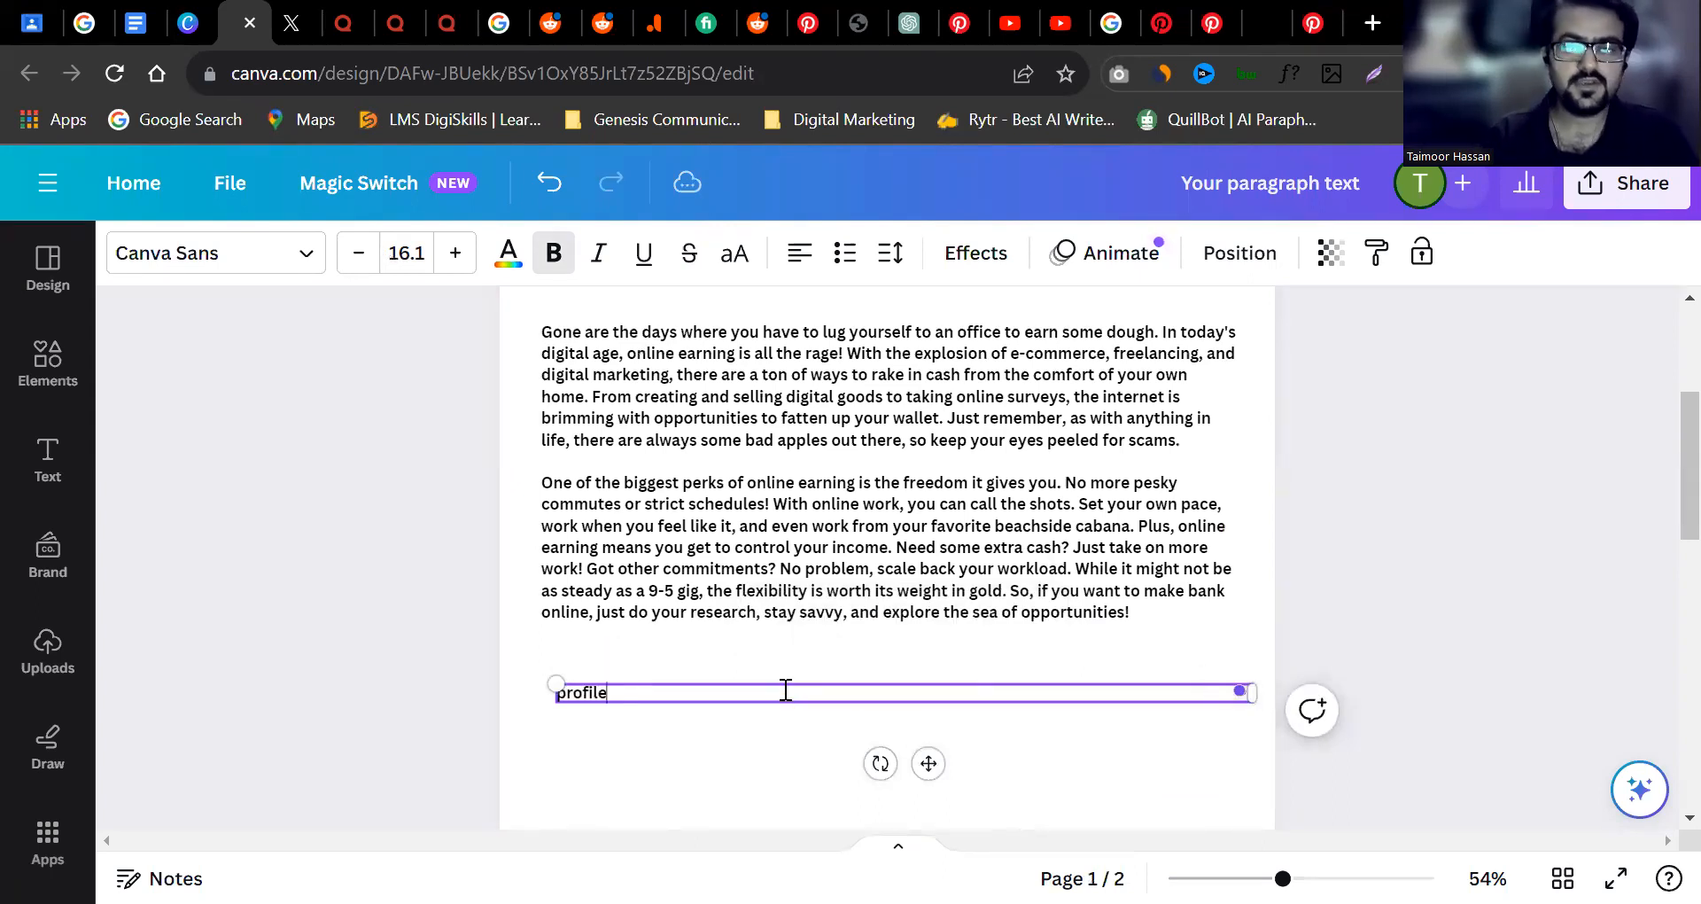
pyautogui.hotkey('ctrl', 'a')
pyautogui.write("My Name is Taimoor Hassan, My qualification is Master's in Business Administration majoring in Finance. I have more than 8 years of experience in Administrative and business management skills. I have also done certification in Freelancing, Digital Marketing, and Graphic Designing.")
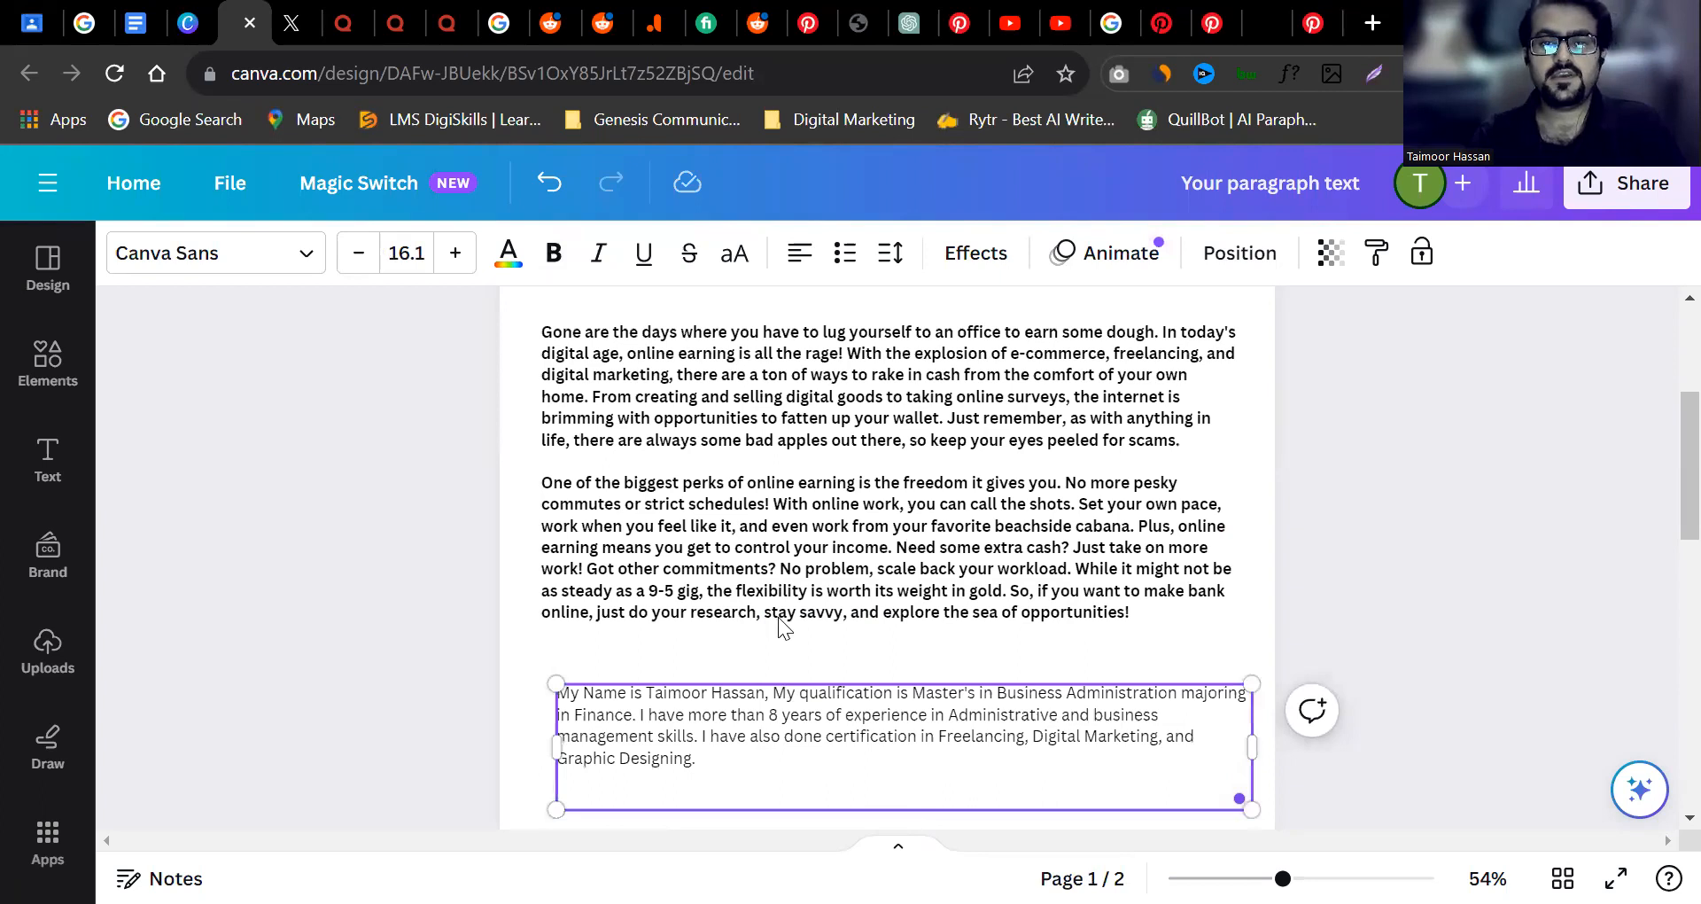
# Delete the online earning text from page 1 and move the self-introduction up into the freed space.
pyautogui.click(778, 616)
pyautogui.click(681, 463)
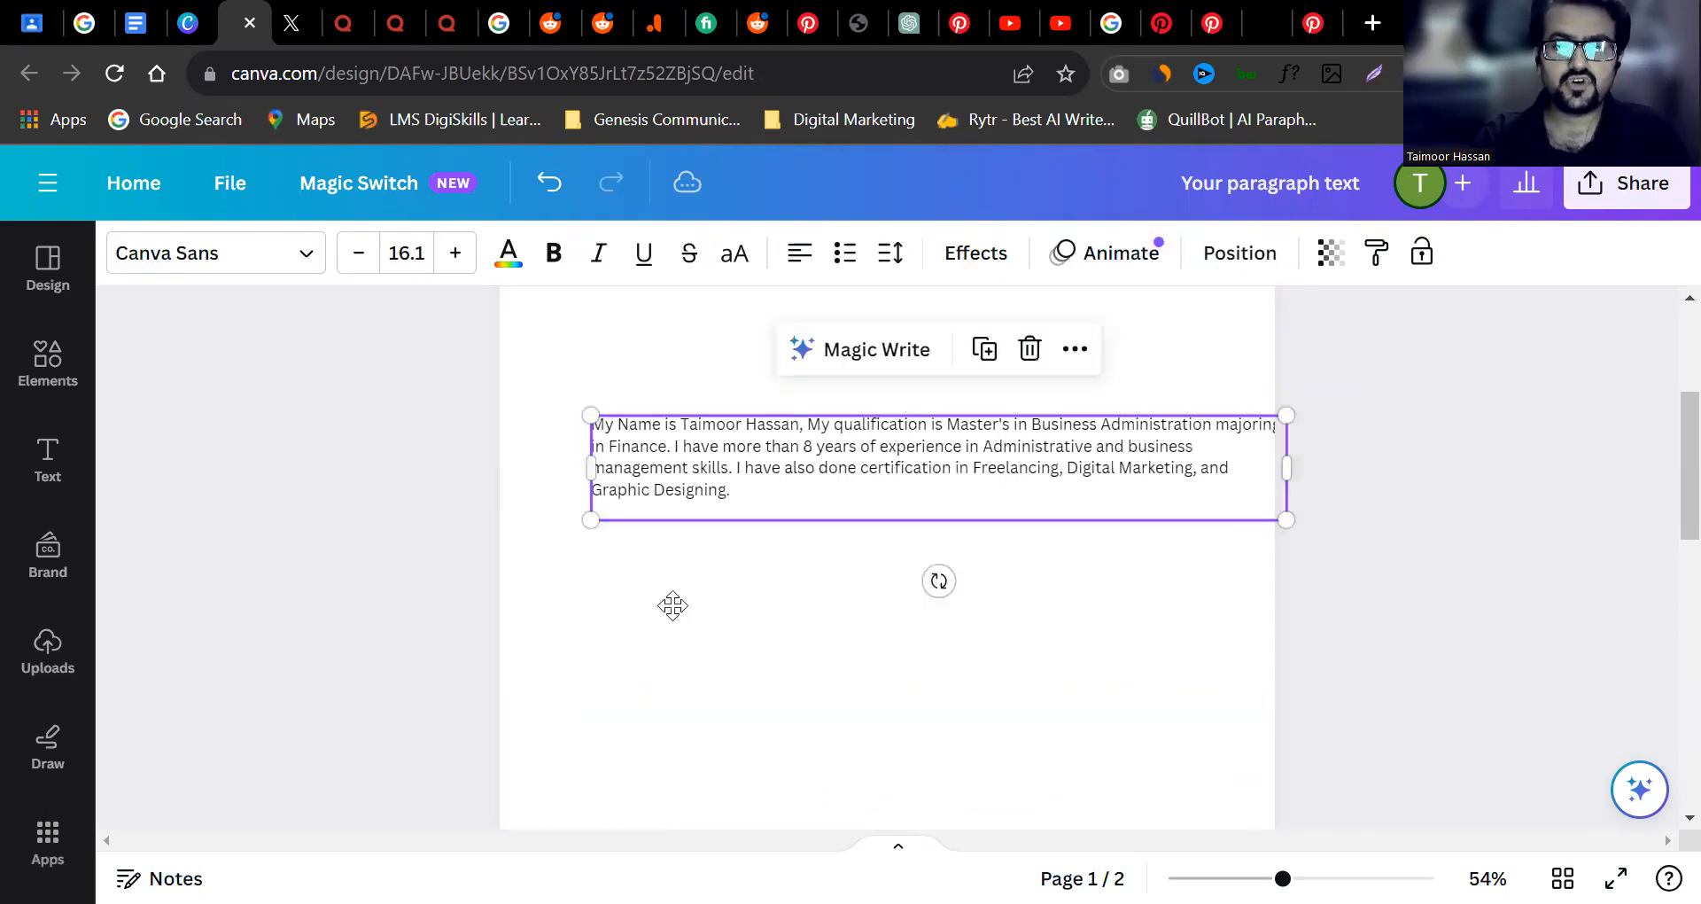
# Duplicate the self-introduction below the original and fix the copy's spelling with Magic Write to compare both versions.
pyautogui.hotkey('ctrl', 'd')
pyautogui.click(651, 633)
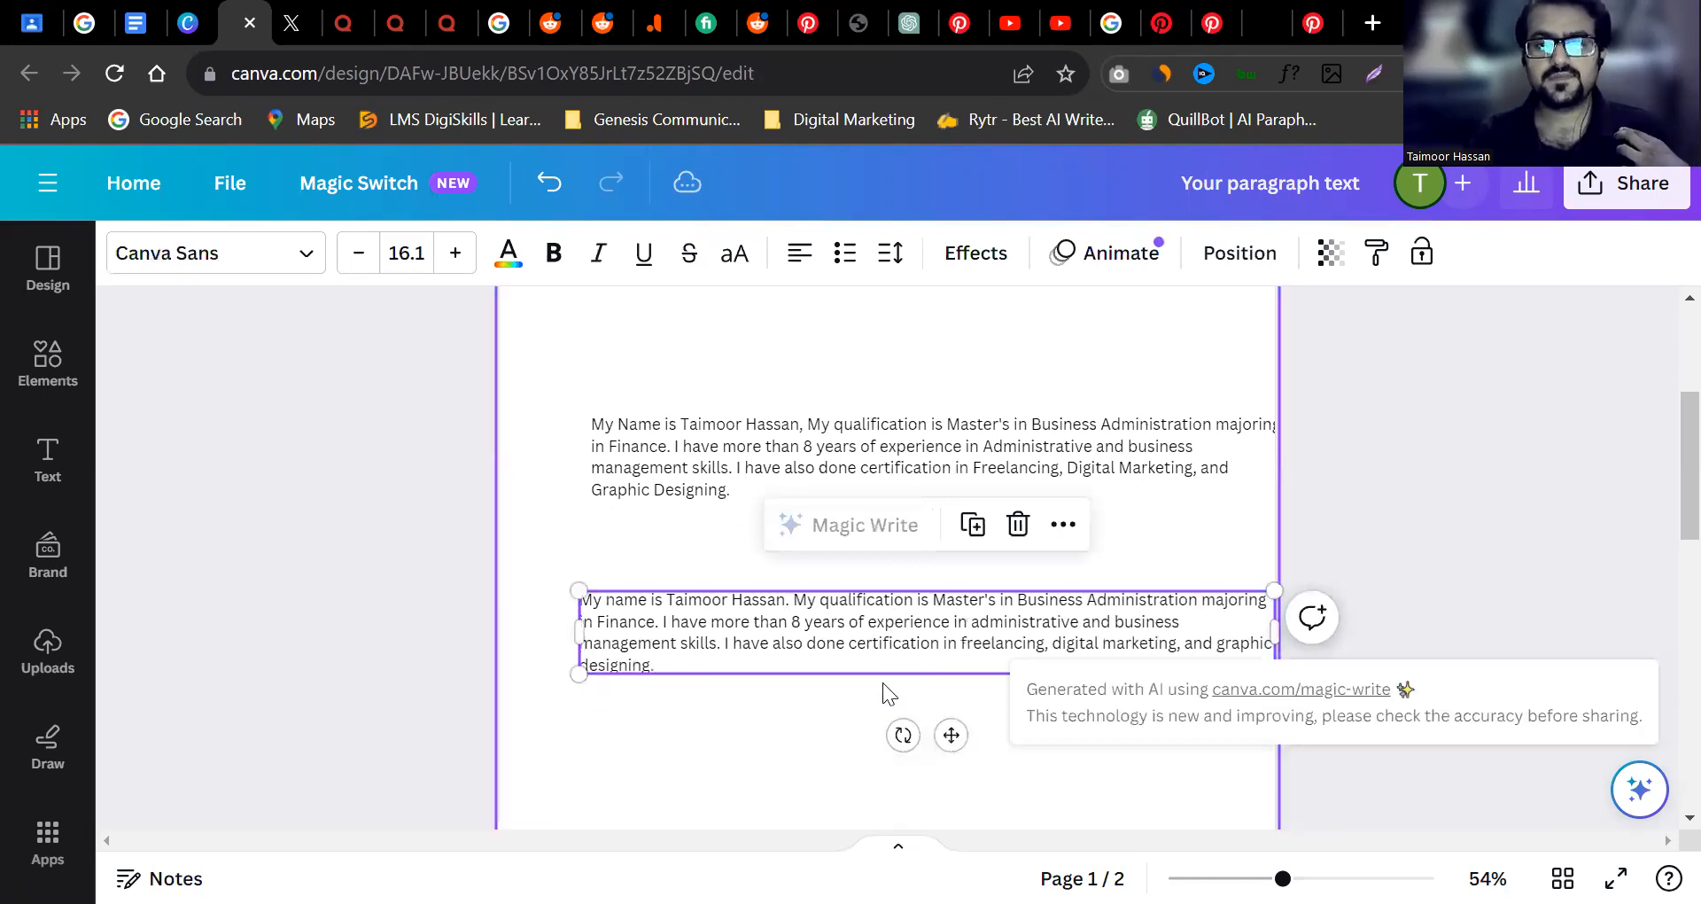
pyautogui.click(1053, 530)
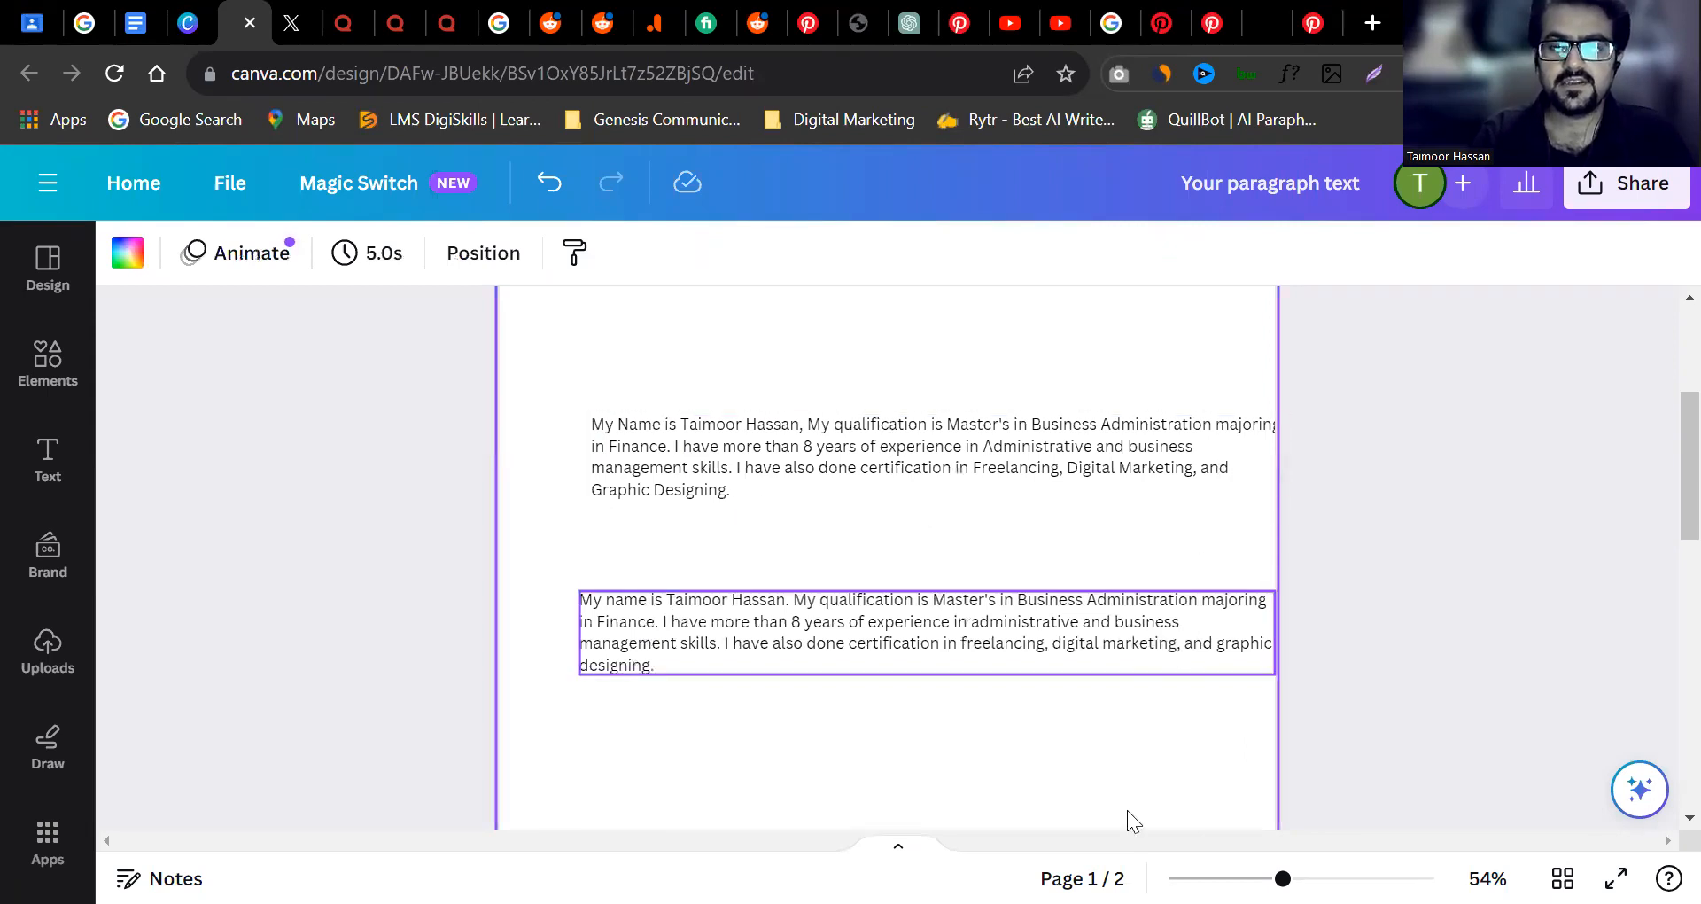
pyautogui.moveTo(1283, 878); pyautogui.dragTo(1285, 877)
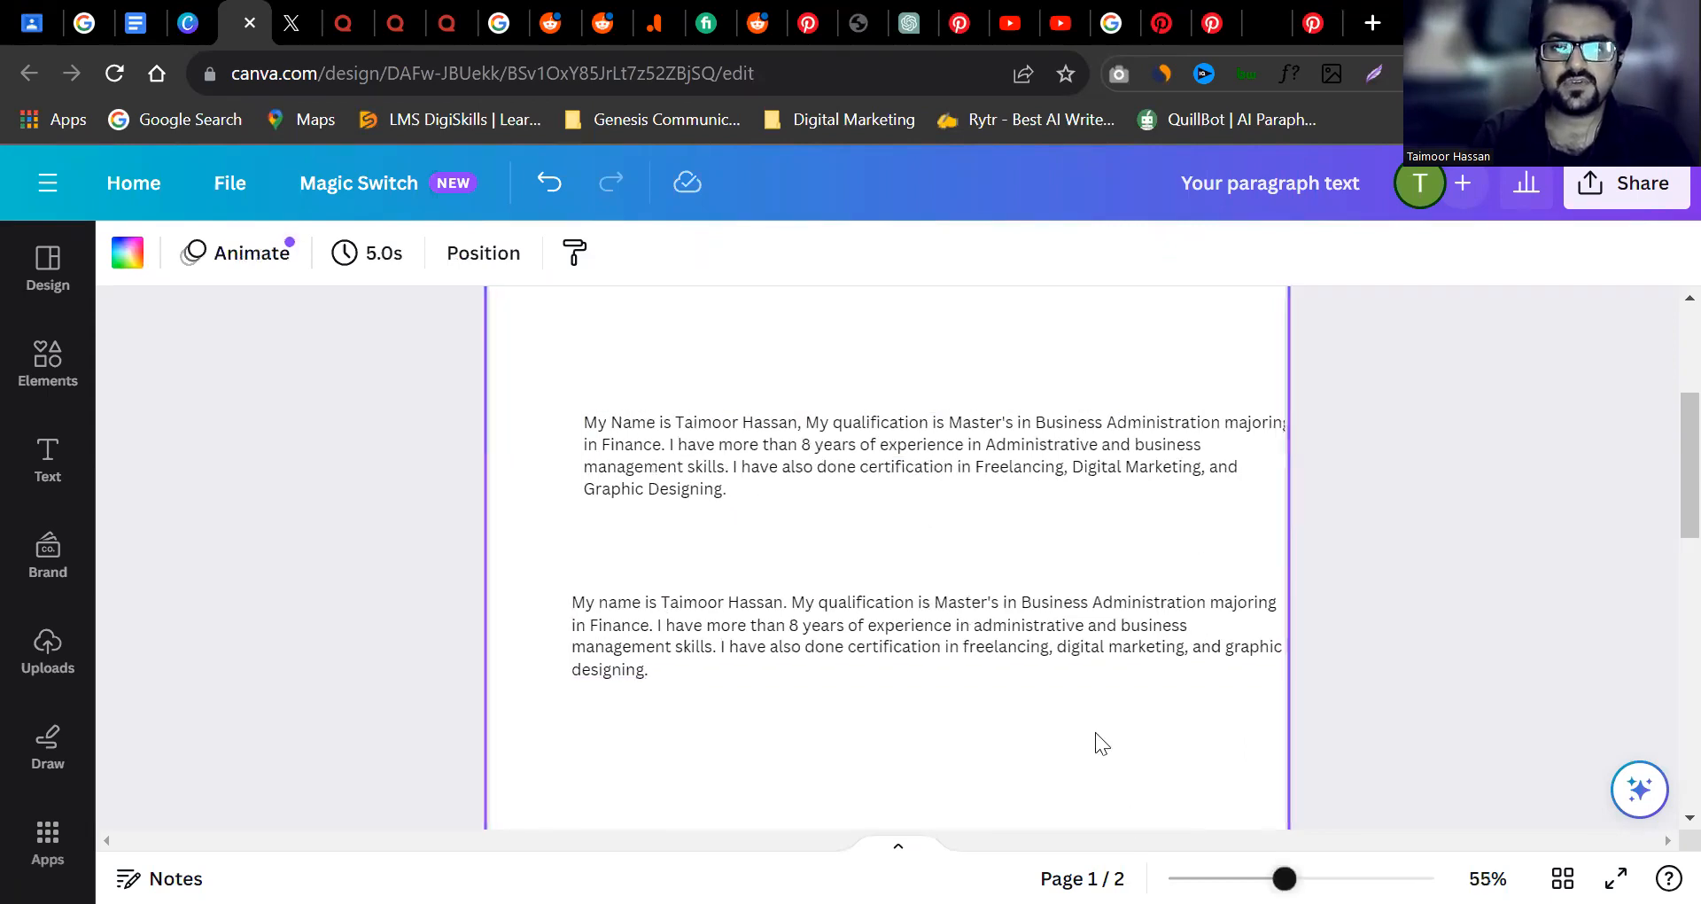
# Line up the original self-introduction and its spelling-fixed copy directly below each other on page 1 and compare their wording.
pyautogui.scroll(3, 938, 529)
pyautogui.moveTo(816, 437); pyautogui.dragTo(833, 430)
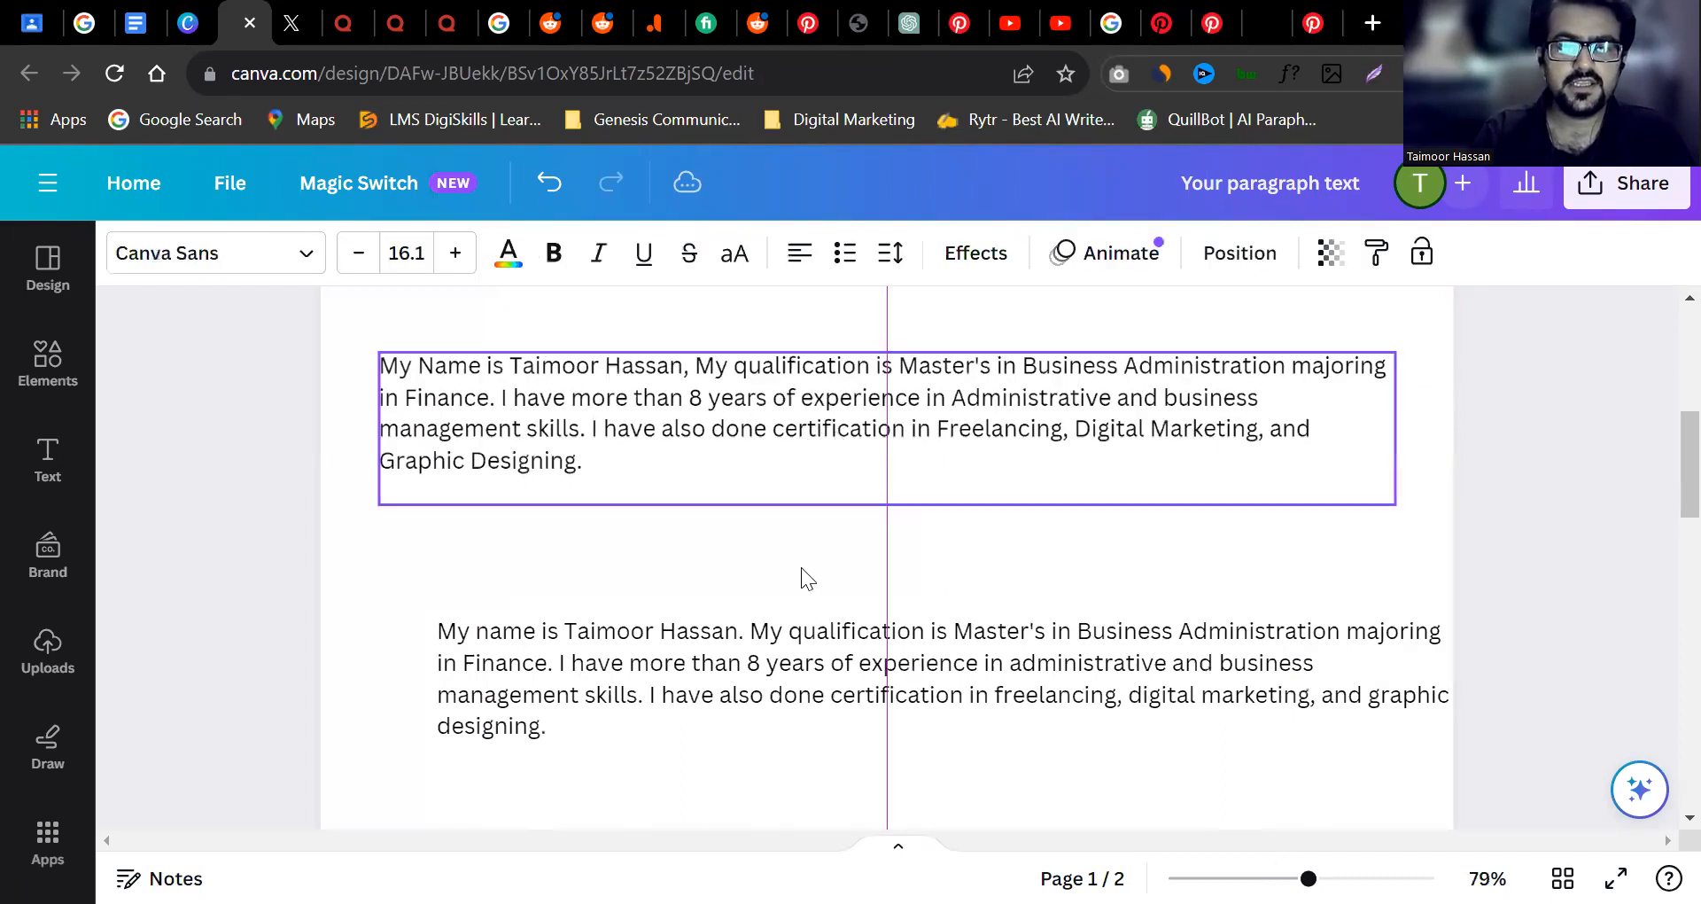
pyautogui.click(767, 642)
pyautogui.moveTo(768, 642); pyautogui.dragTo(727, 539)
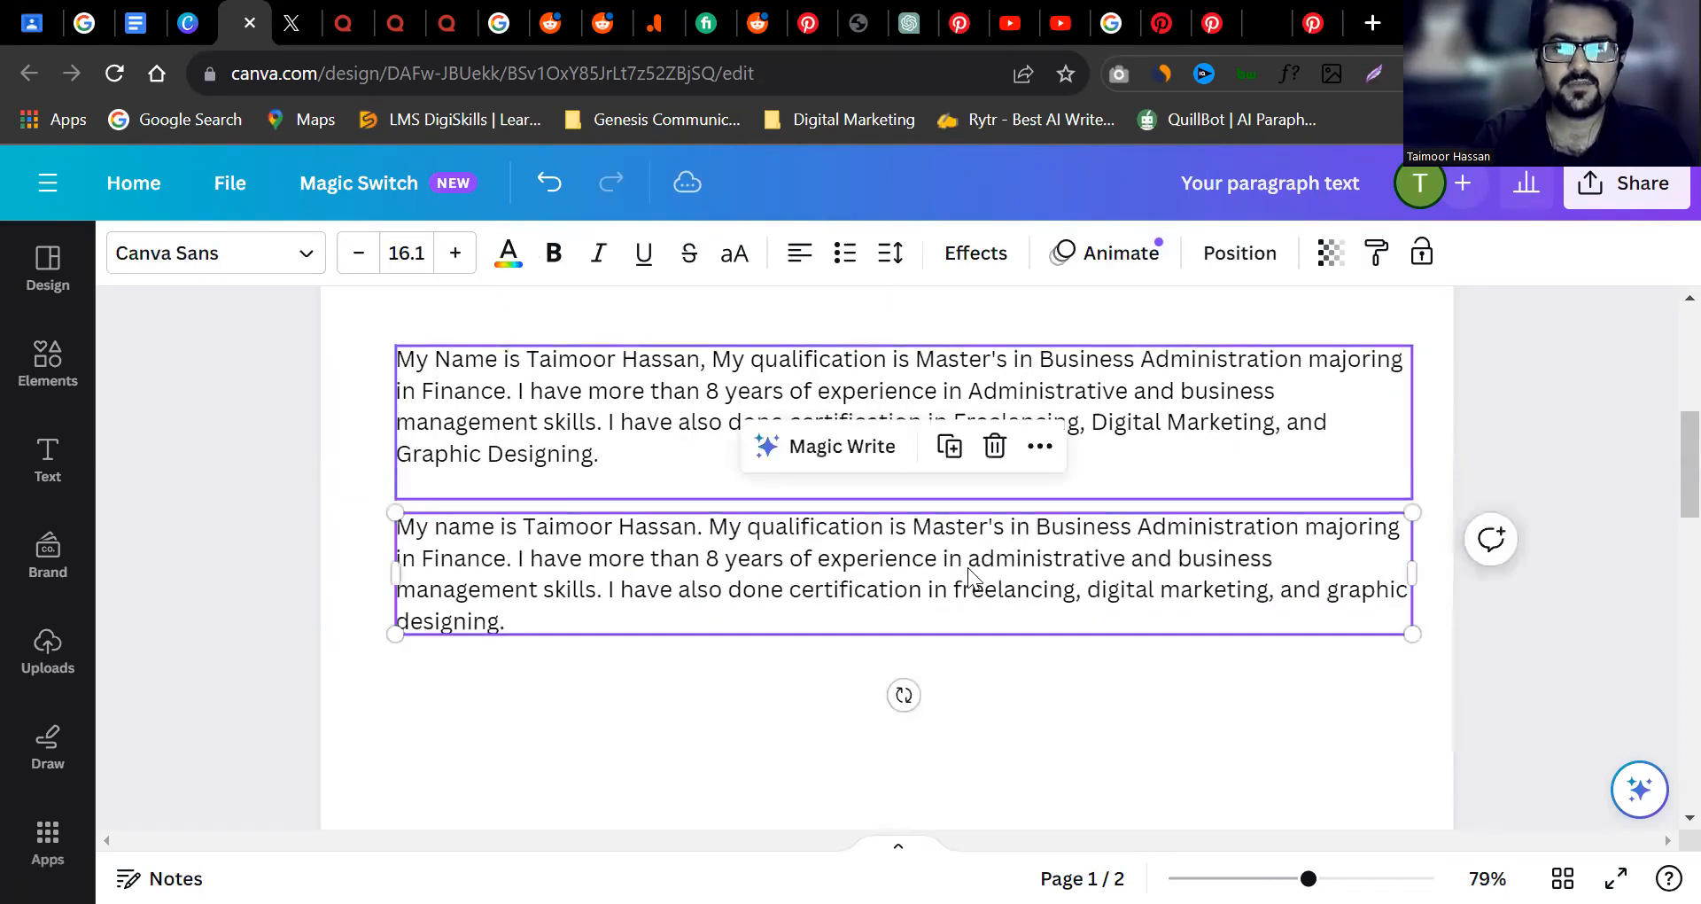
pyautogui.click(990, 400)
pyautogui.click(1030, 563)
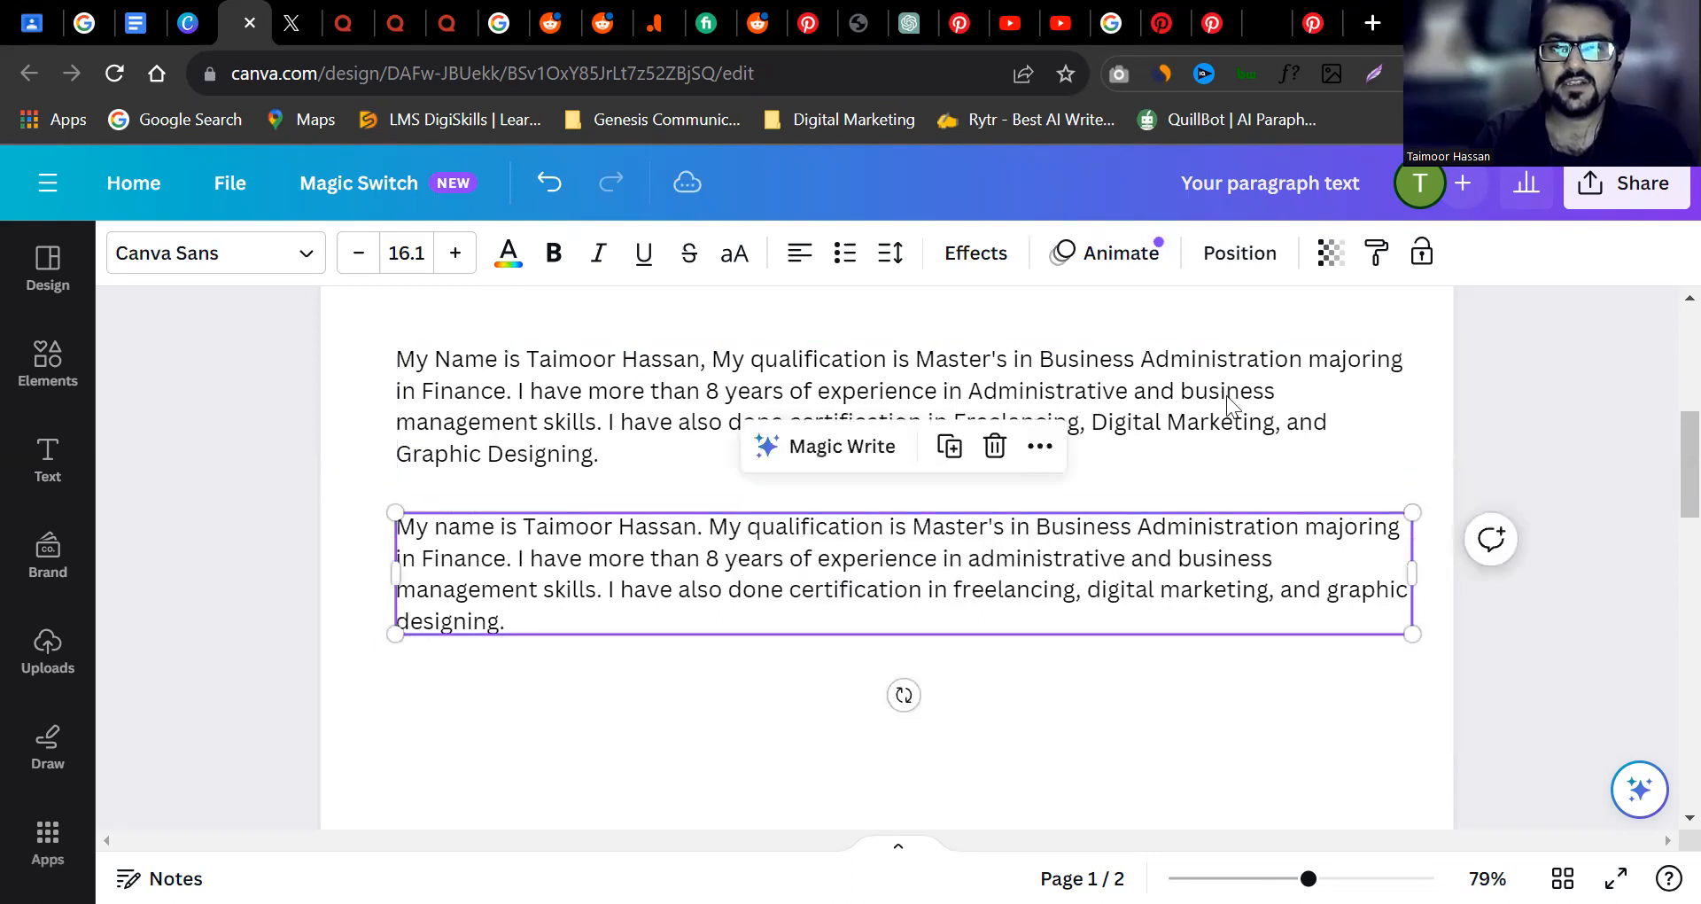
pyautogui.doubleClick(627, 572)
pyautogui.click(671, 592)
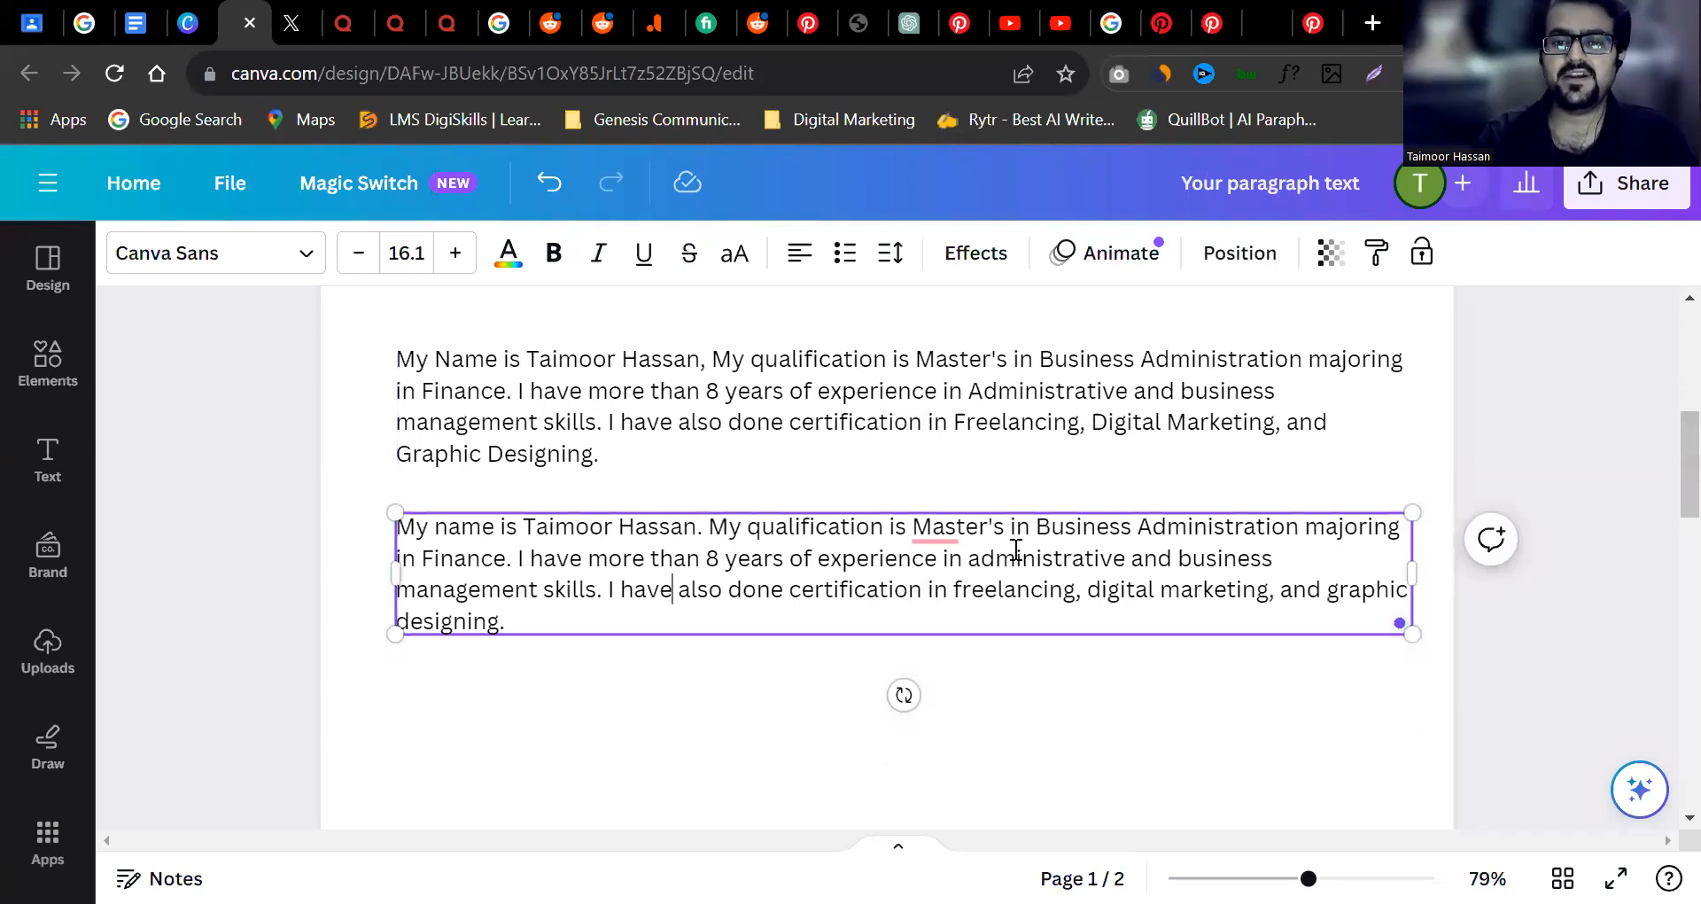
pyautogui.click(946, 529)
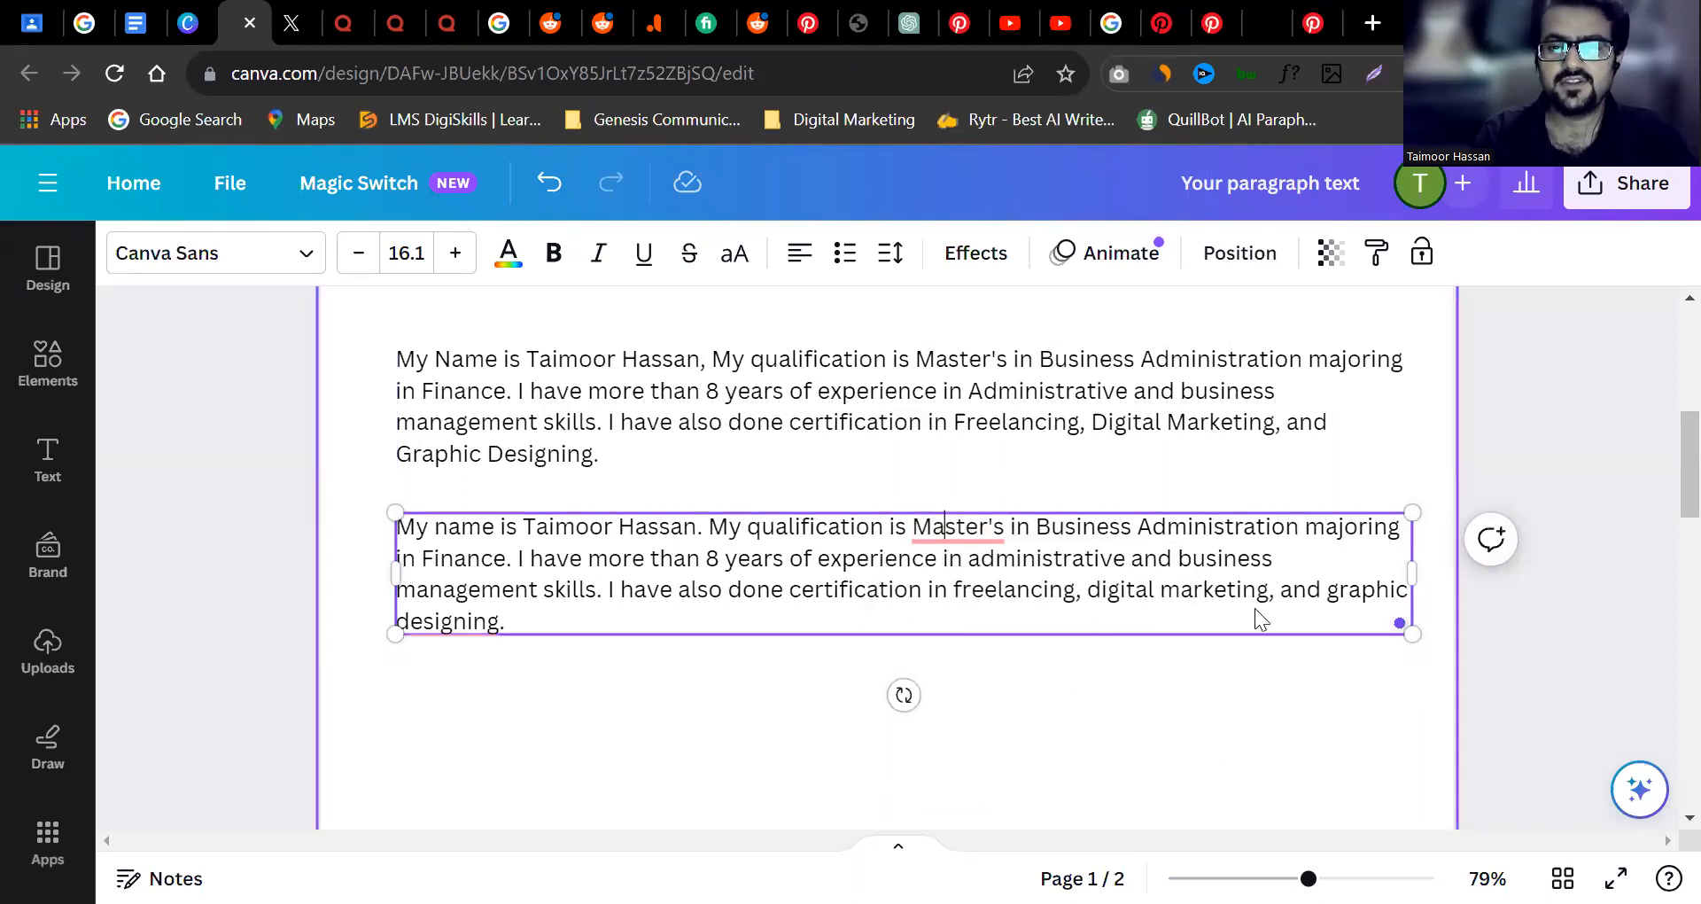
pyautogui.click(1281, 696)
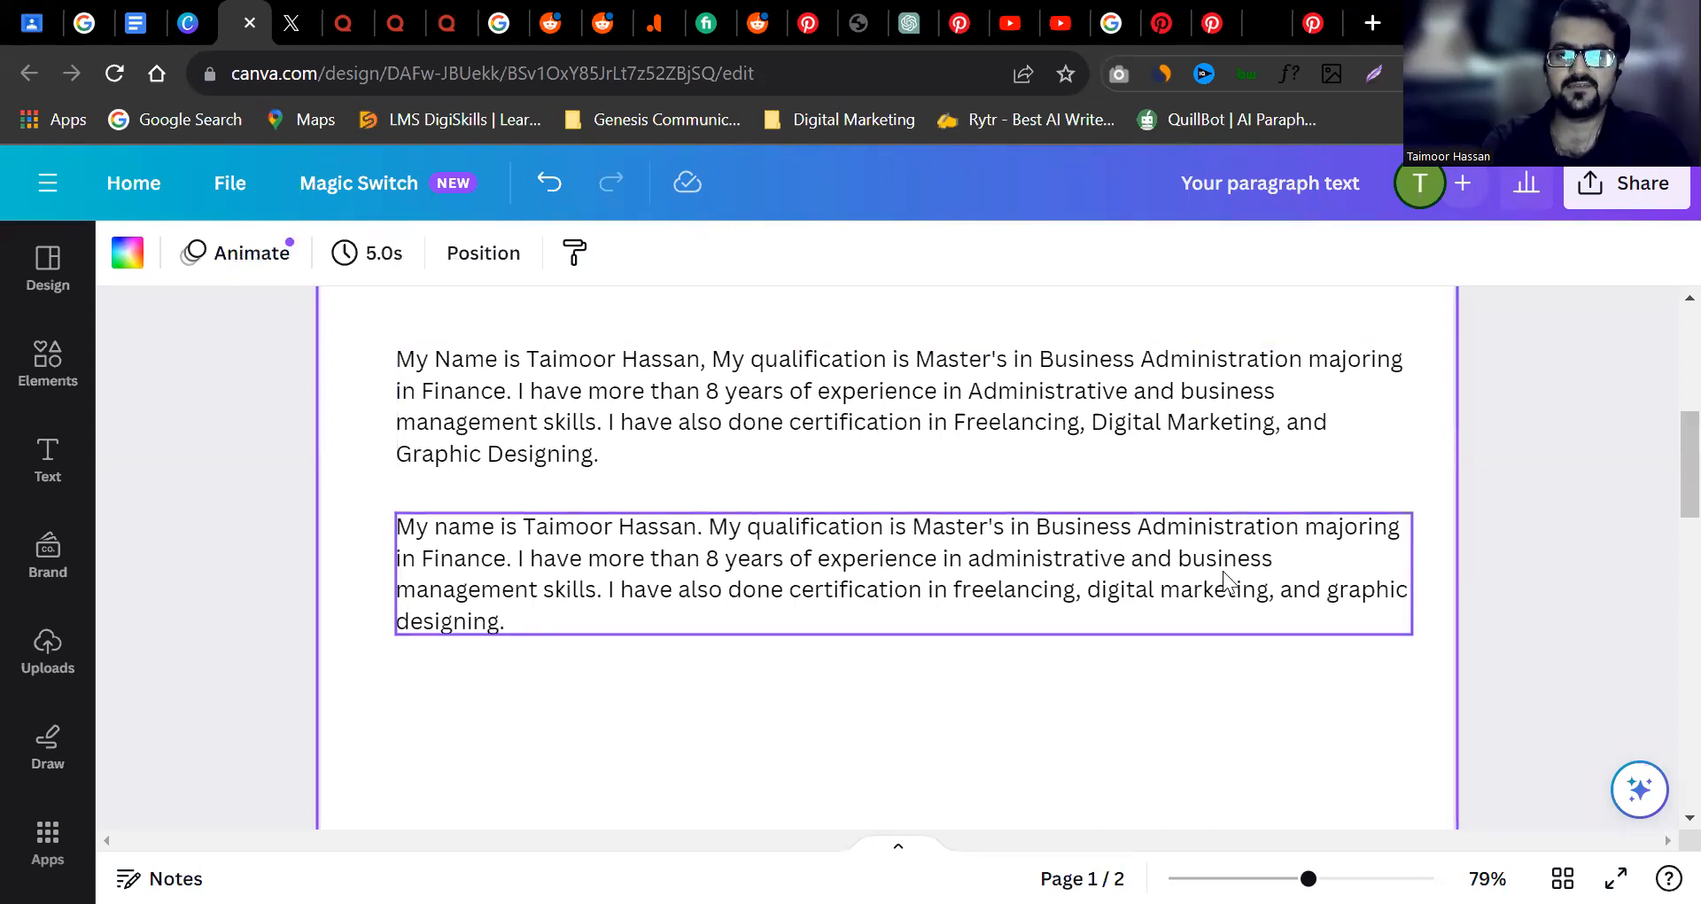
# Move both self-introduction versions up, closer beneath the men's shoes text on page 1.
pyautogui.scroll(-5, 868, 423)
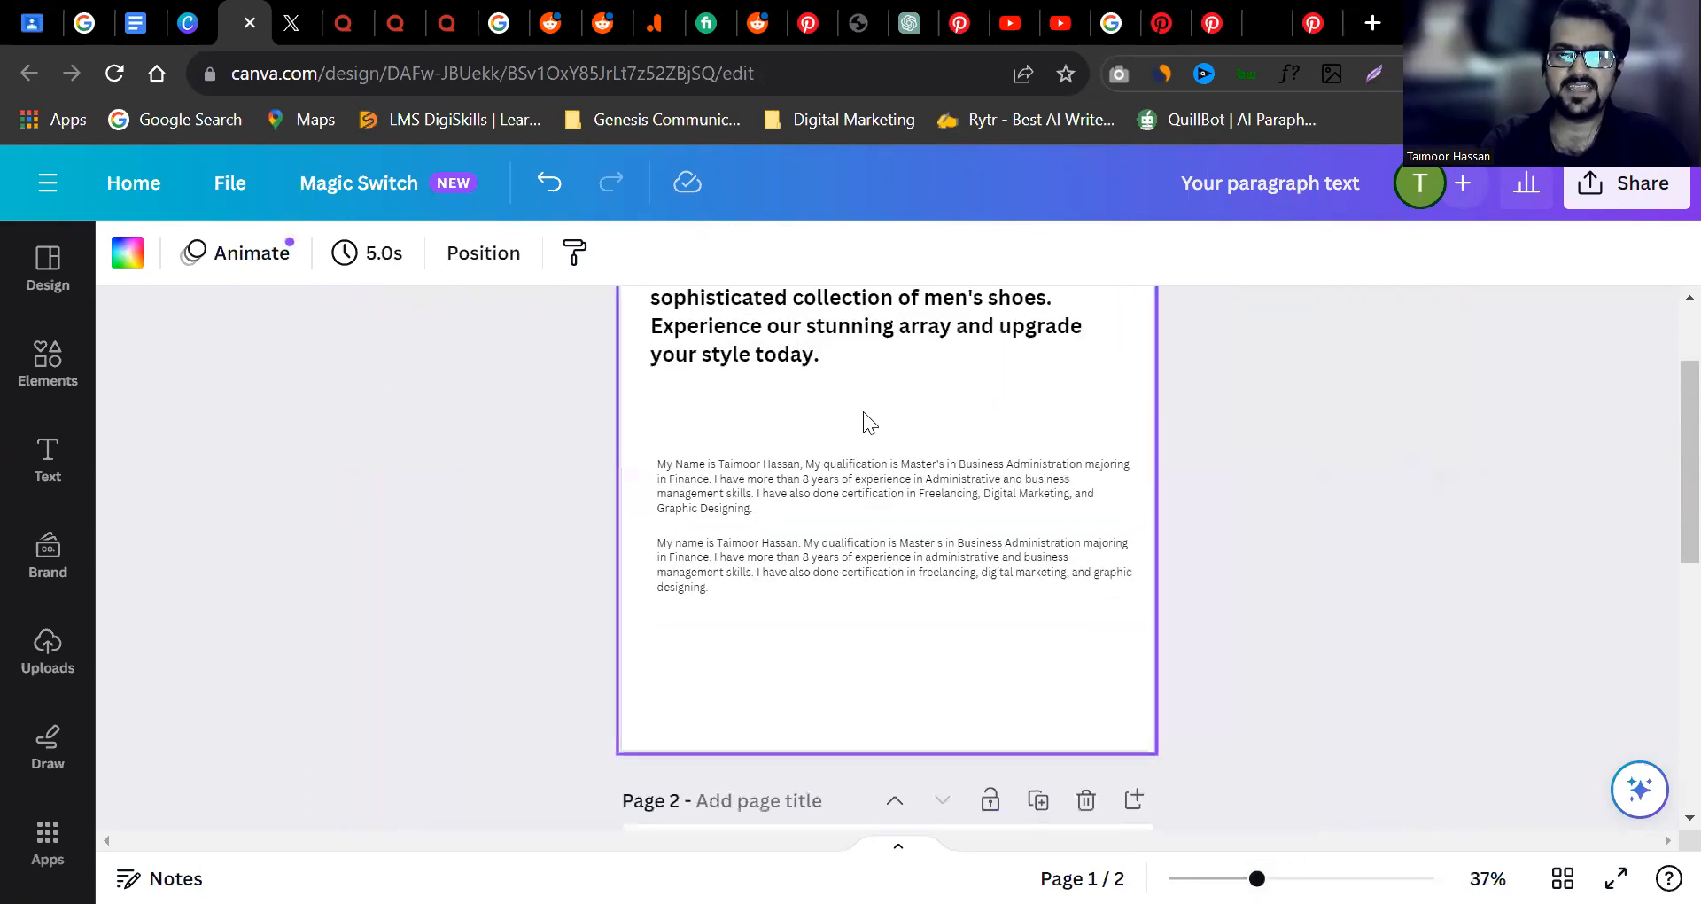
pyautogui.click(859, 480)
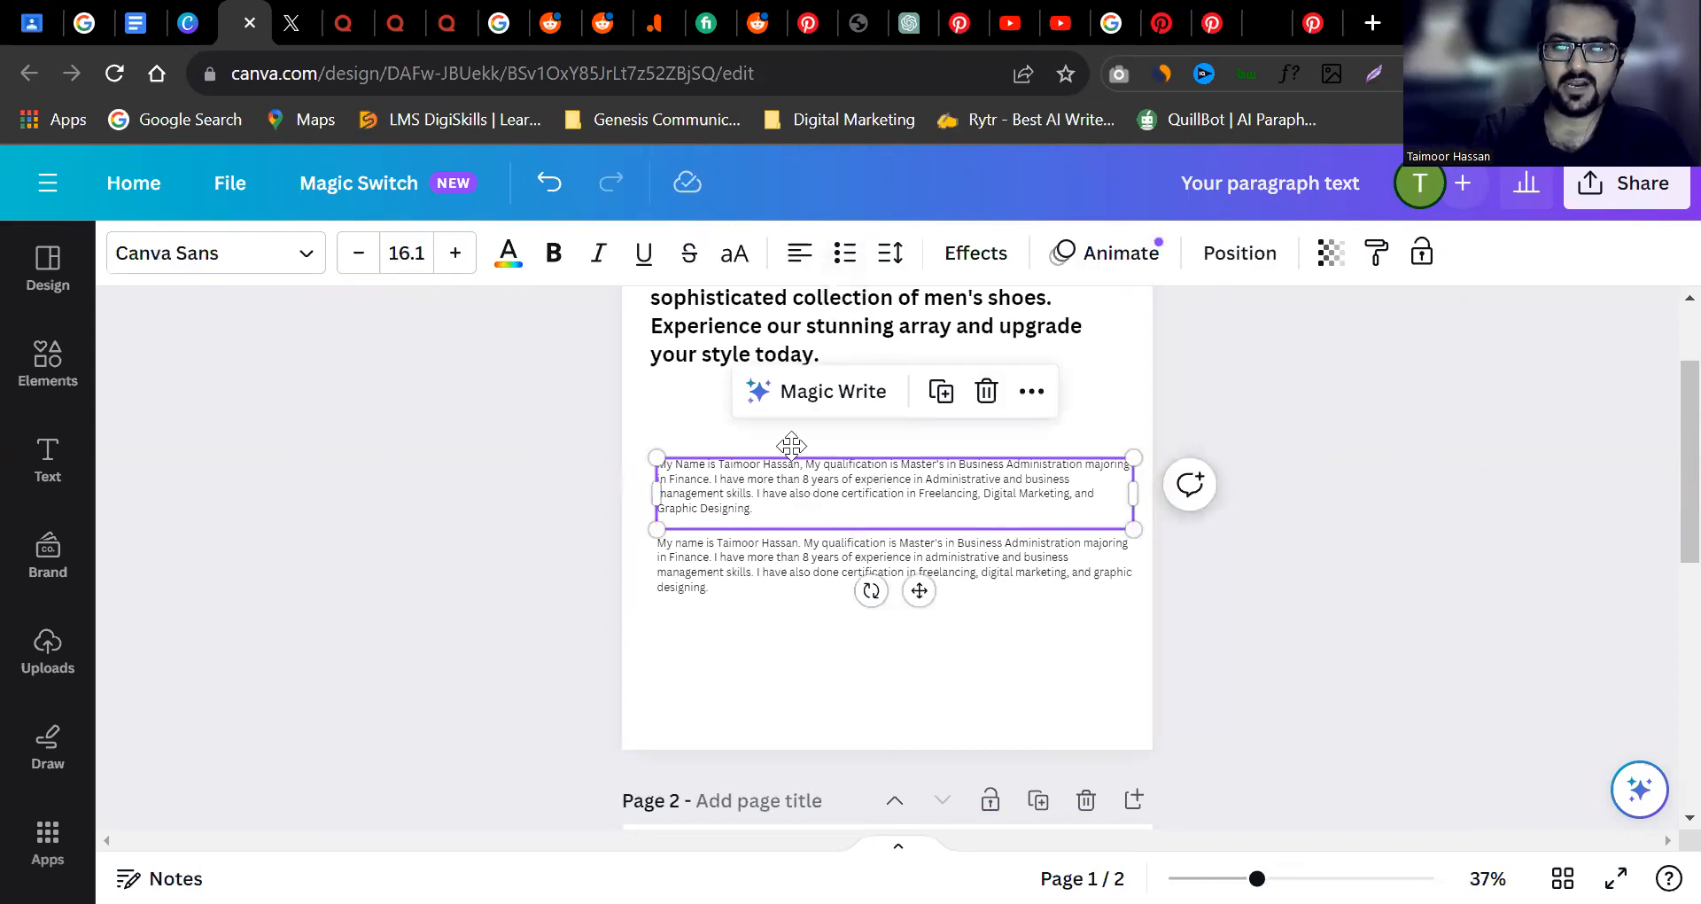
pyautogui.moveTo(791, 444); pyautogui.dragTo(785, 401)
pyautogui.moveTo(772, 581); pyautogui.dragTo(767, 541)
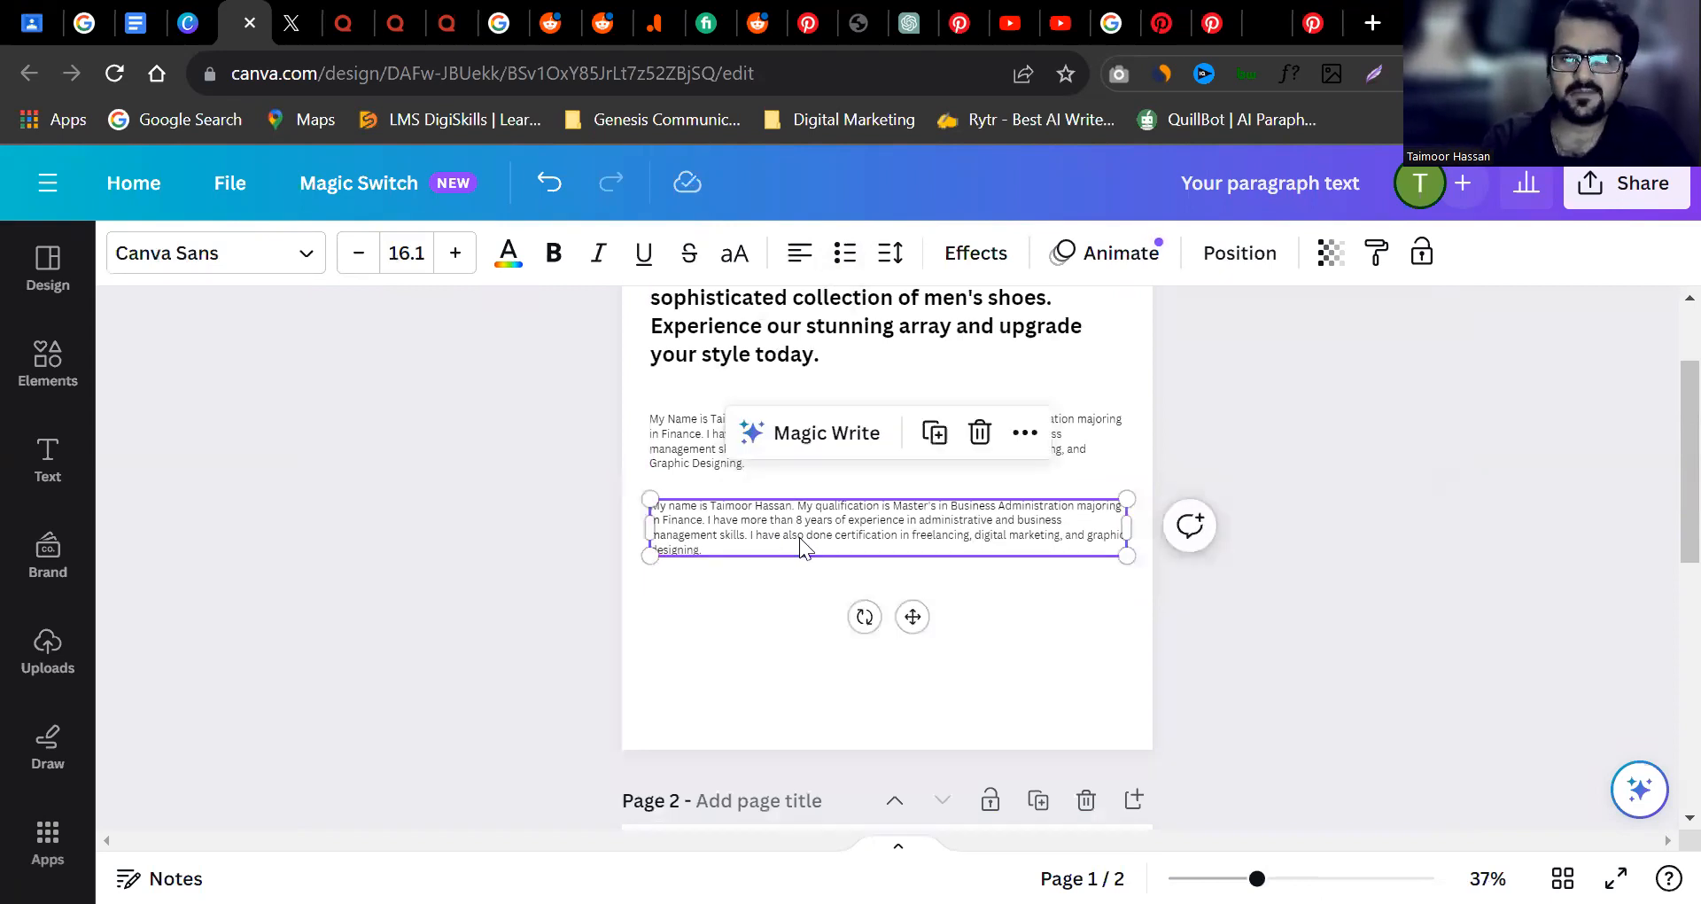
pyautogui.click(760, 581)
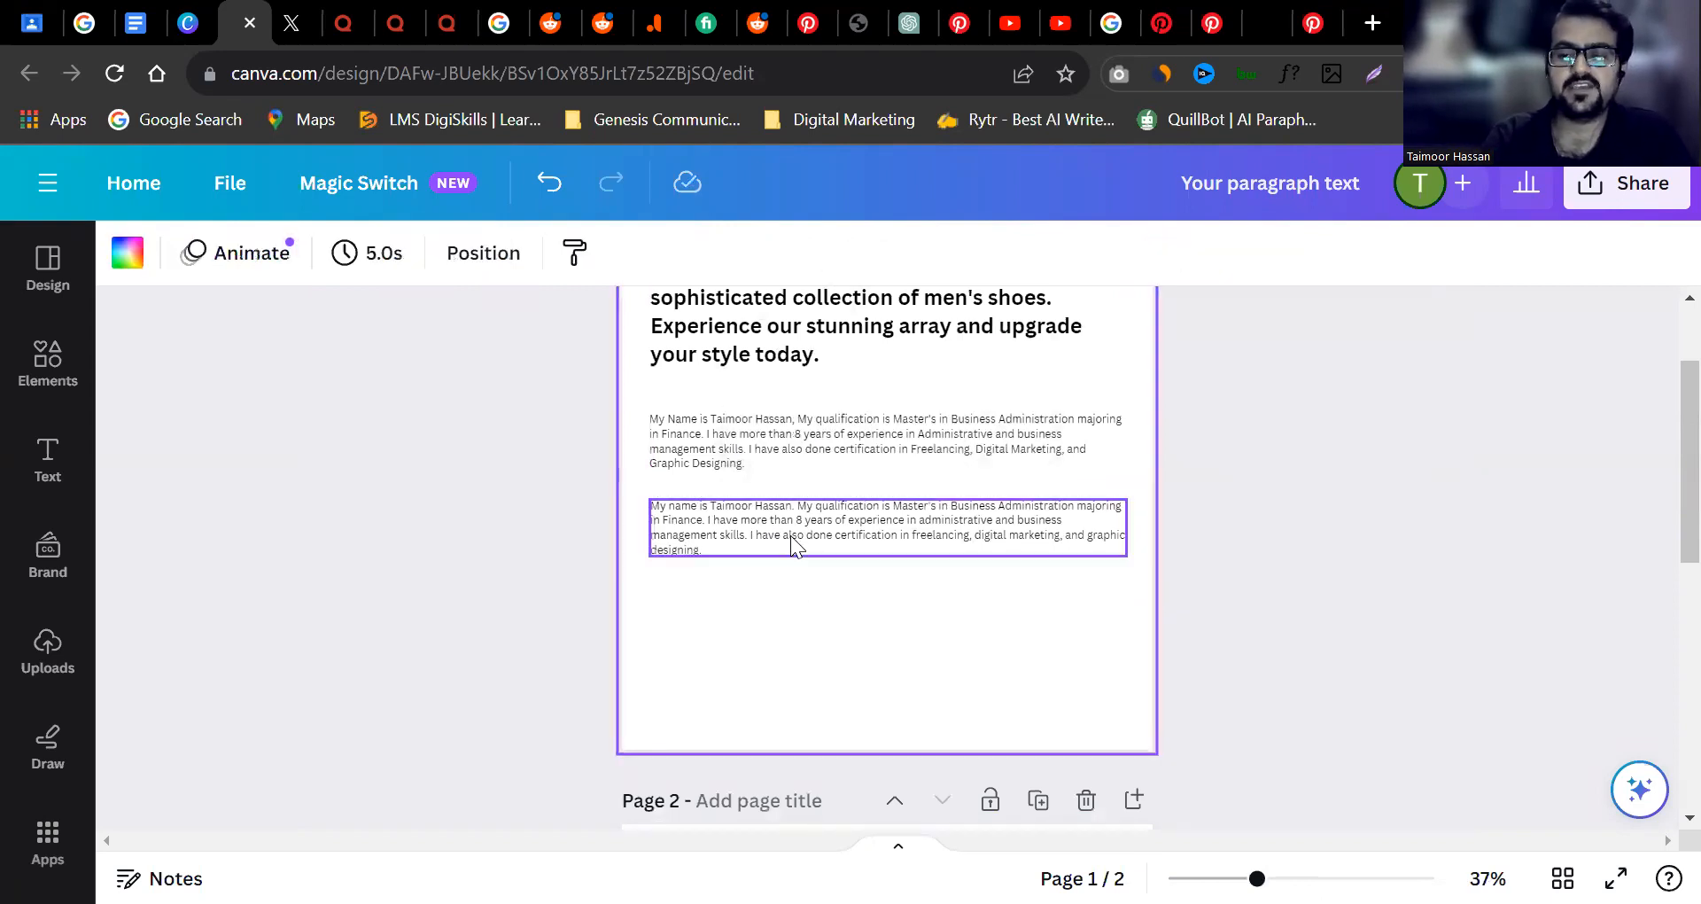
# Delete the men's shoes text and both self-introduction versions so that page 1 is blank.
pyautogui.click(807, 440)
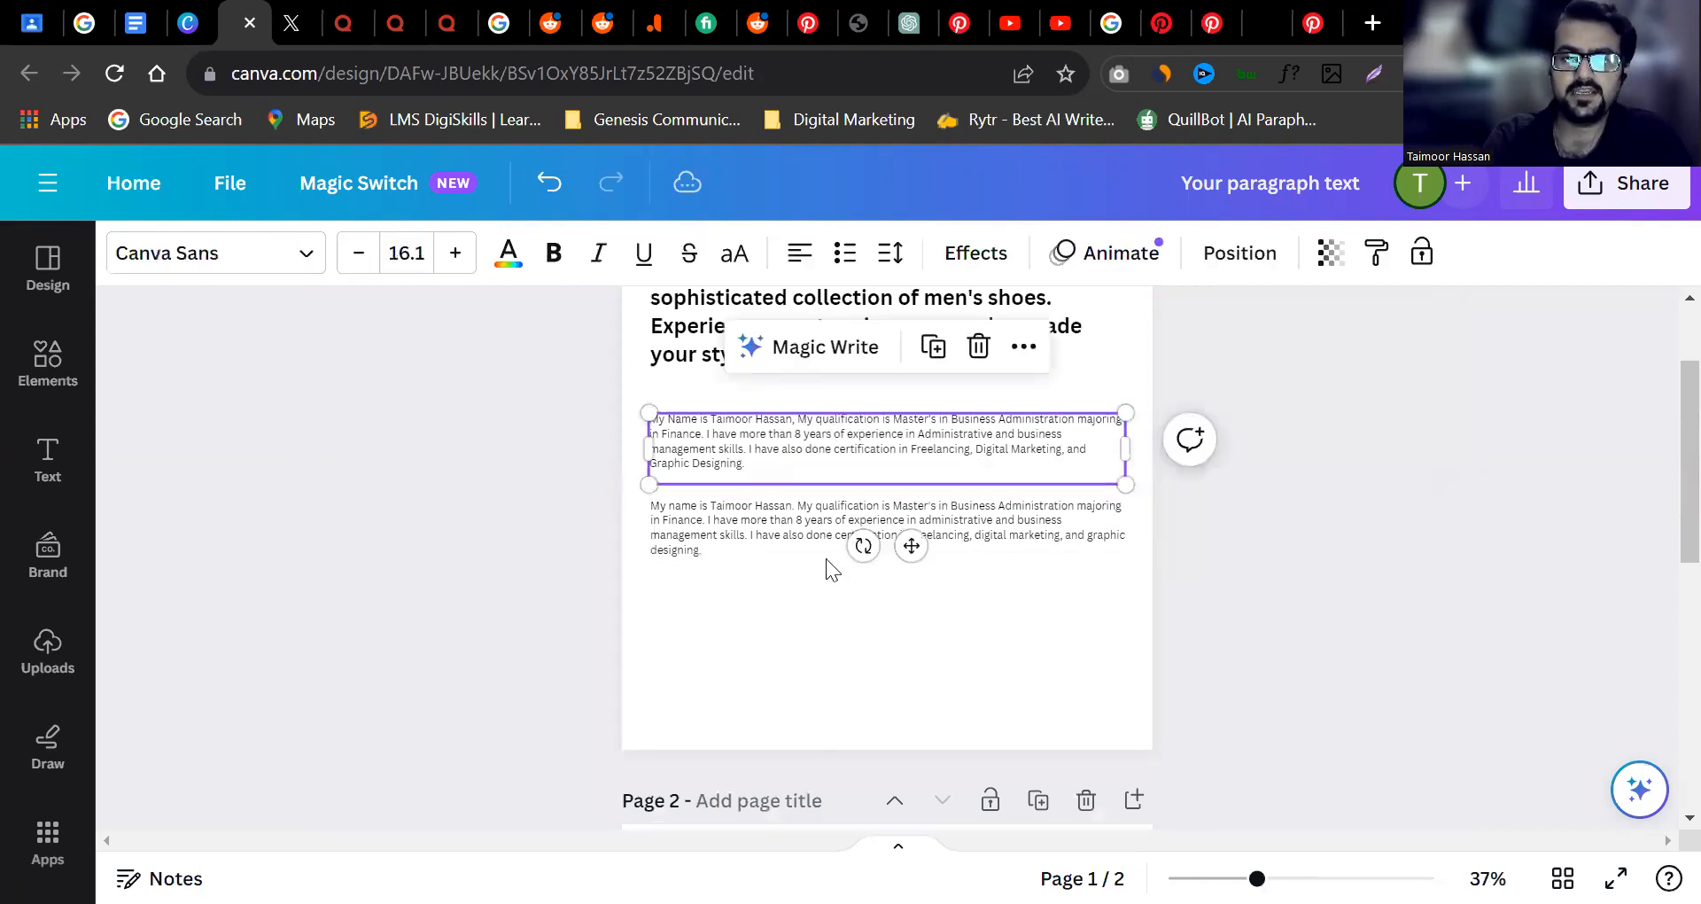
pyautogui.keyDown('shift'); pyautogui.click(780, 532); pyautogui.keyUp('shift')
pyautogui.click(1664, 459)
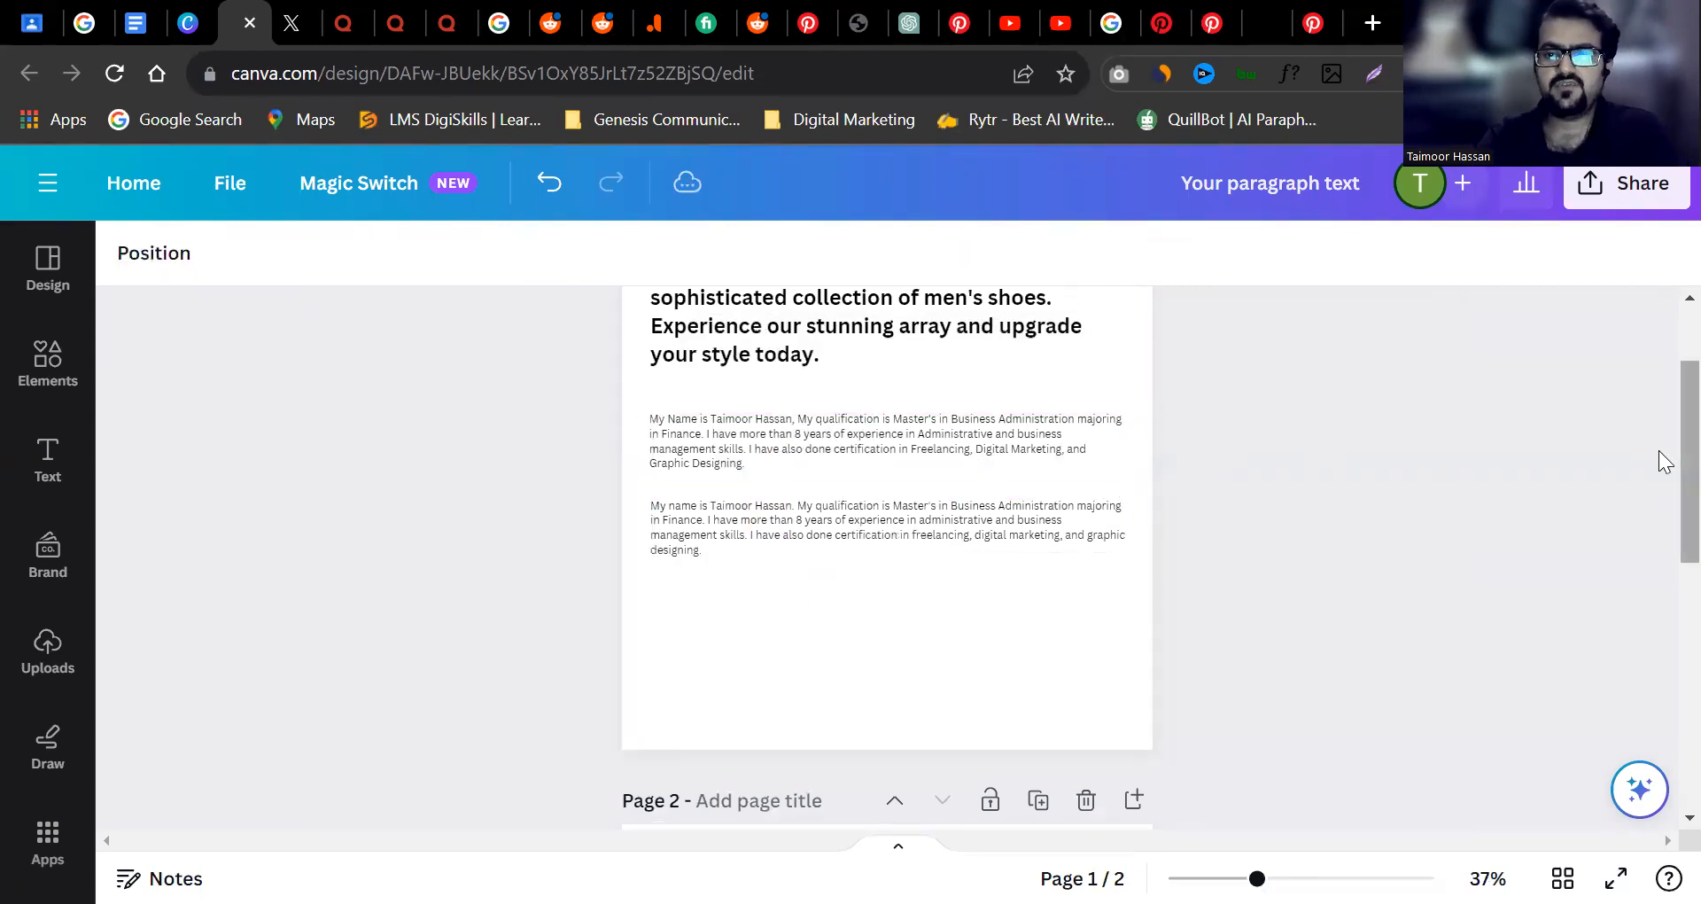
pyautogui.scroll(3, 894, 479)
pyautogui.click(805, 461)
pyautogui.press('Delete')
pyautogui.click(779, 592)
pyautogui.press('Delete')
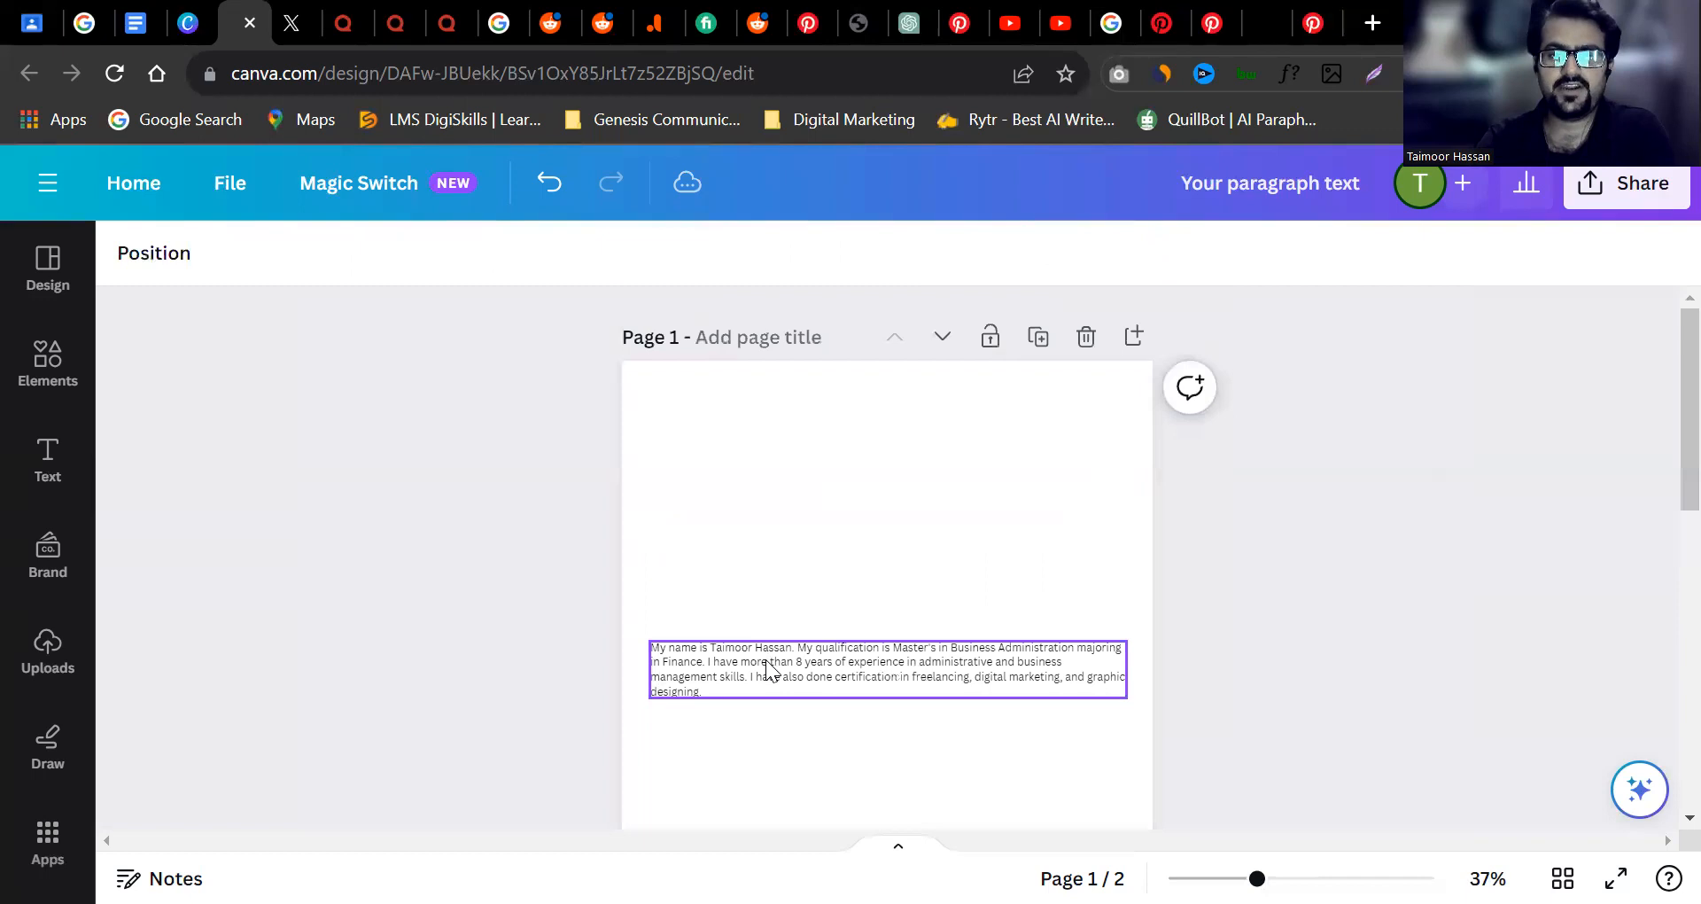
pyautogui.click(769, 670)
pyautogui.press('Delete')
# Look through the design templates and the Brand Kit, and open the list of your own projects.
pyautogui.click(48, 267)
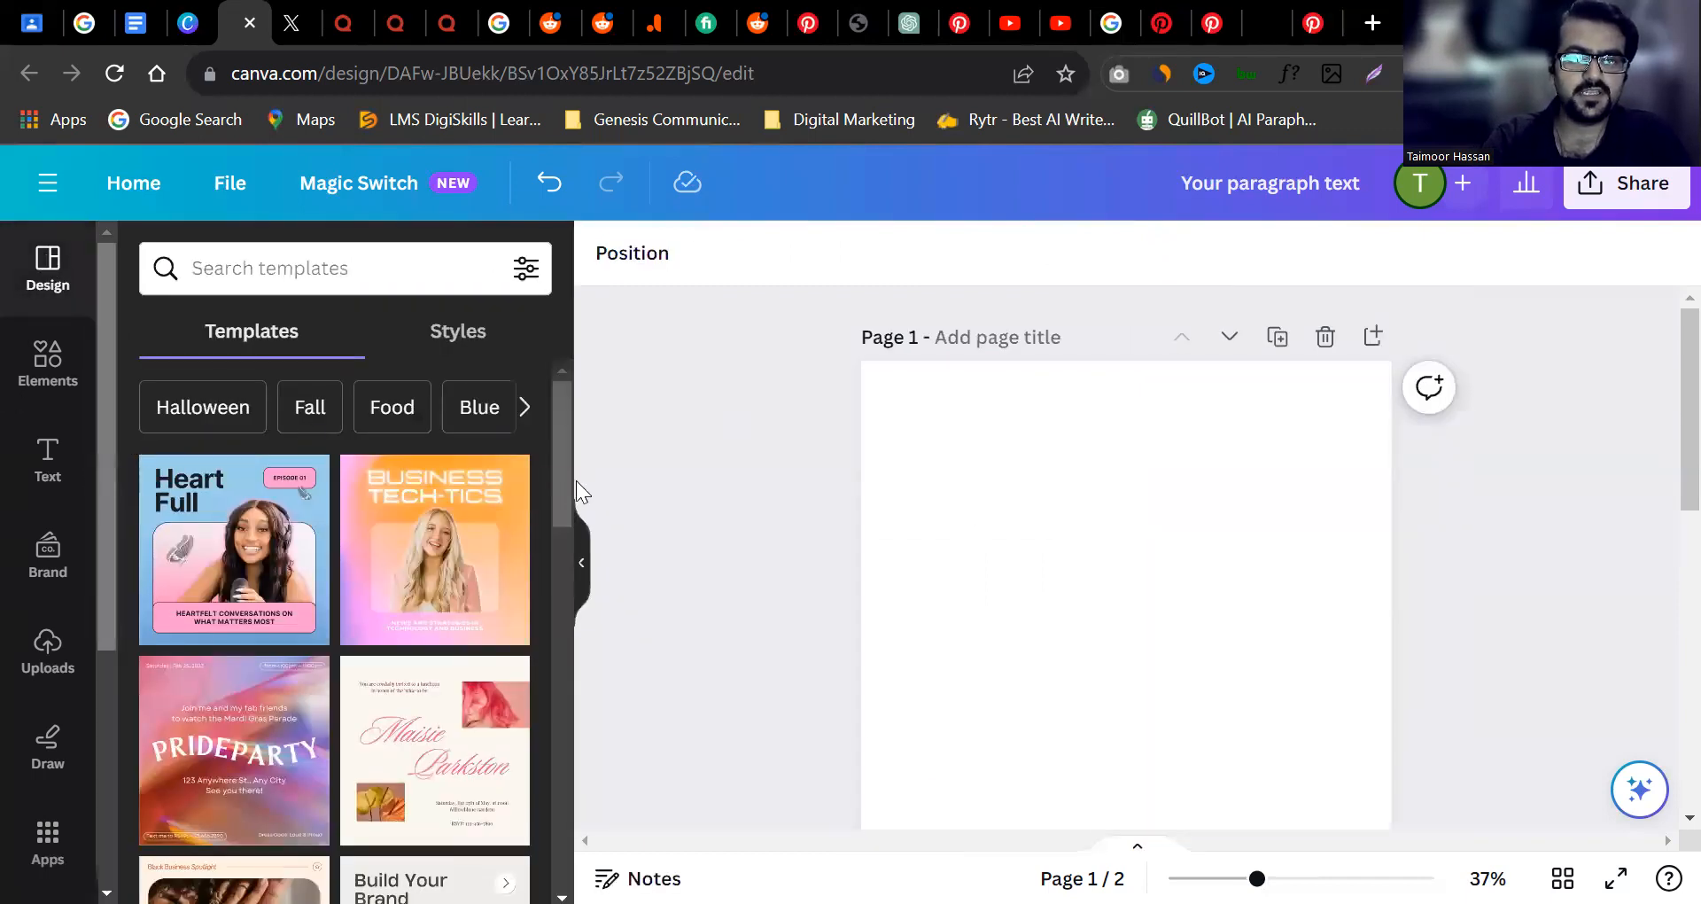
pyautogui.scroll(-10, 563, 495)
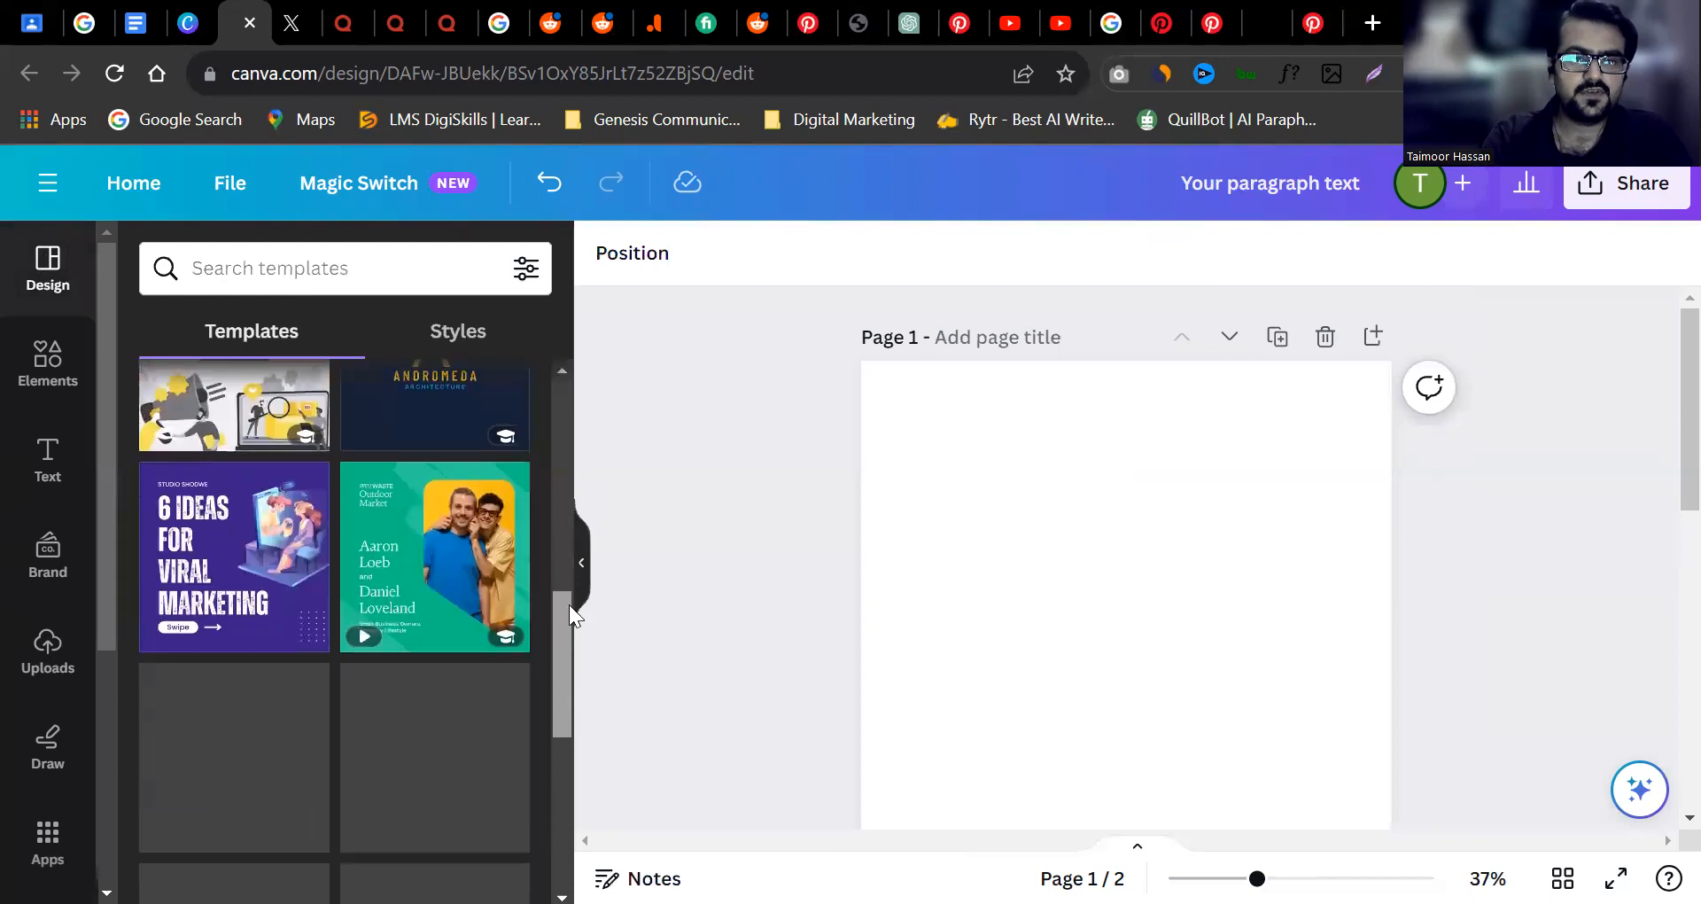
pyautogui.scroll(4, 568, 604)
pyautogui.click(48, 556)
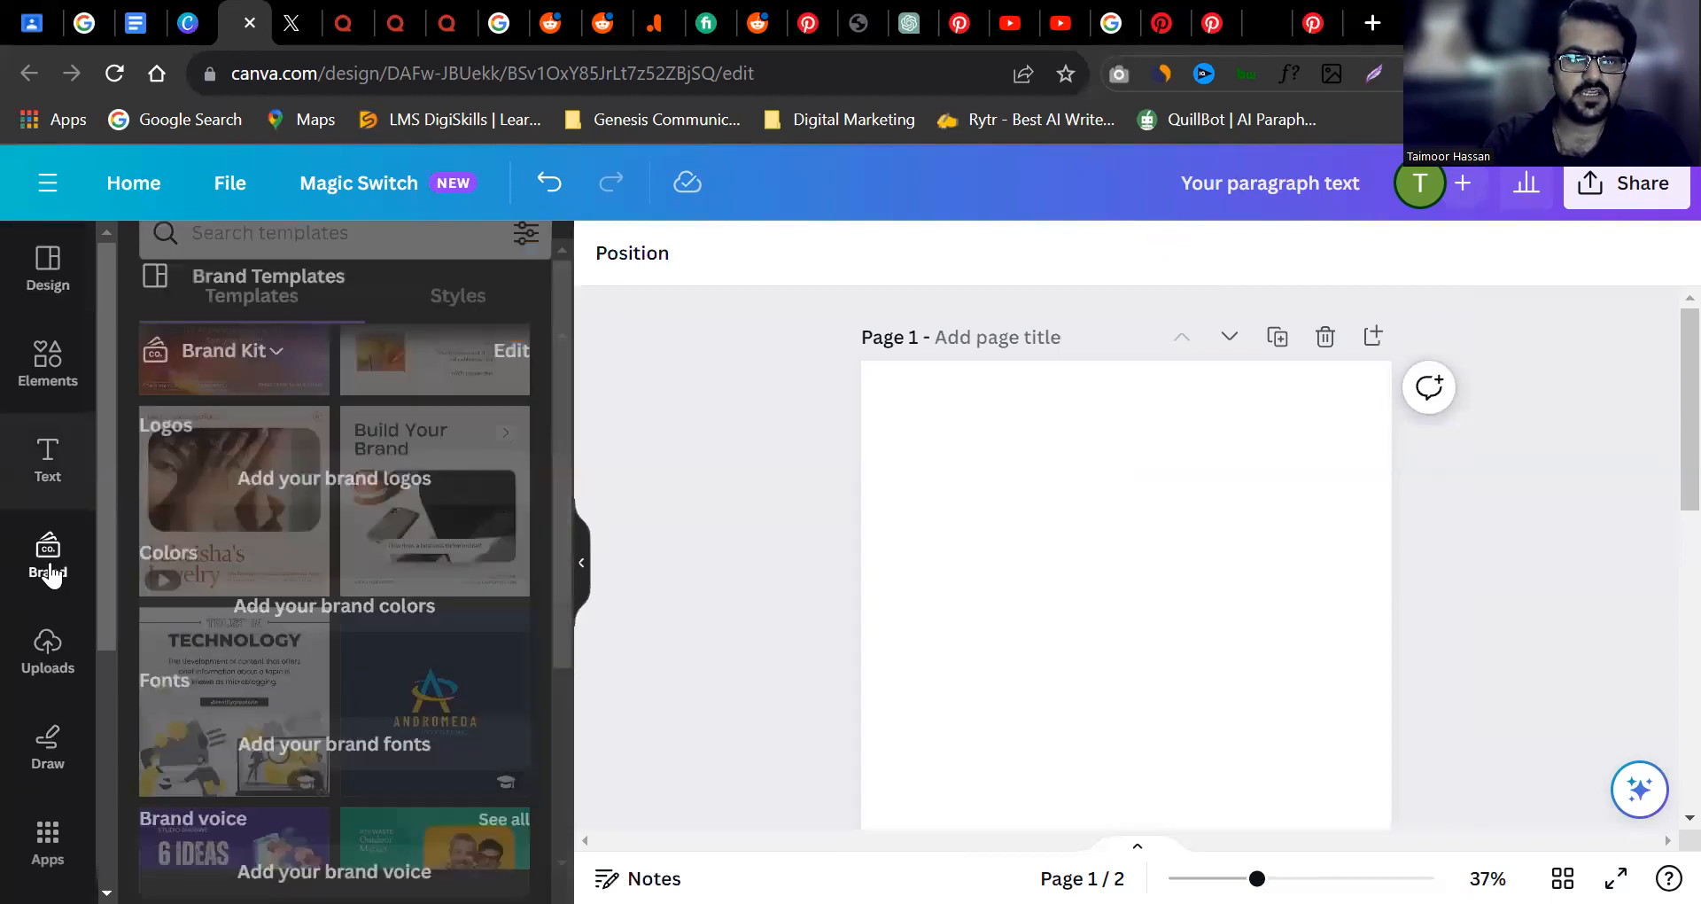
pyautogui.scroll(-3, 45, 748)
pyautogui.click(42, 751)
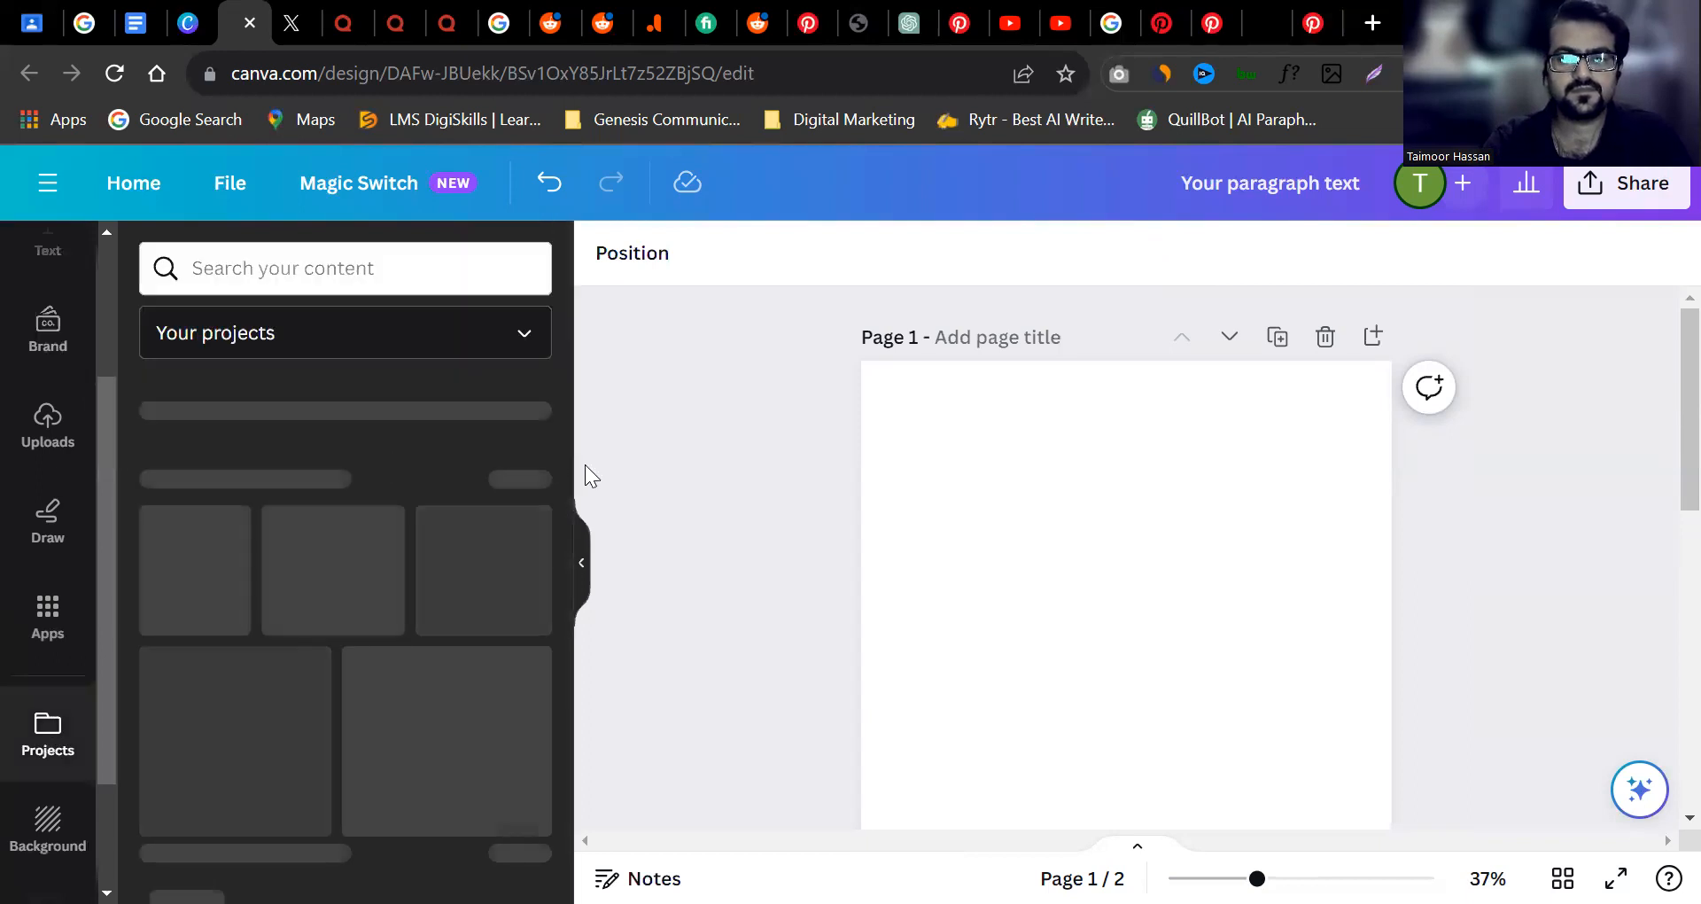
# Apply the "Magical AI Auto Filler & Text Expandar" page of the Intro Video design to the blank page 1.
pyautogui.moveTo(471, 615)
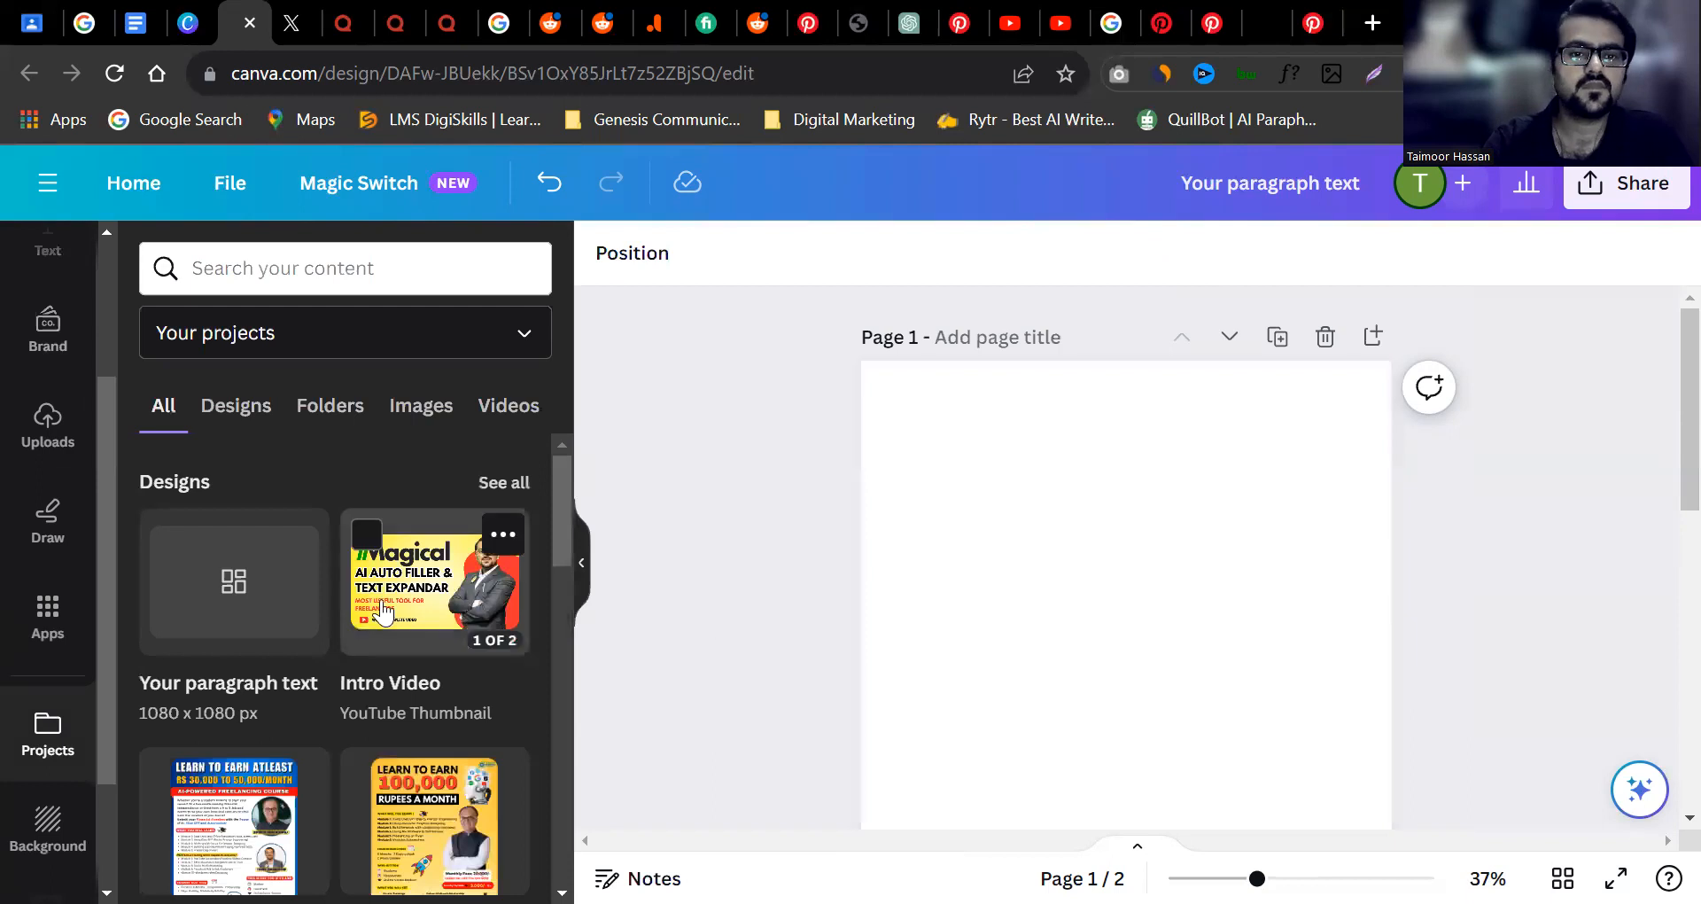
pyautogui.moveTo(562, 530); pyautogui.dragTo(566, 673)
pyautogui.moveTo(582, 748); pyautogui.dragTo(583, 841)
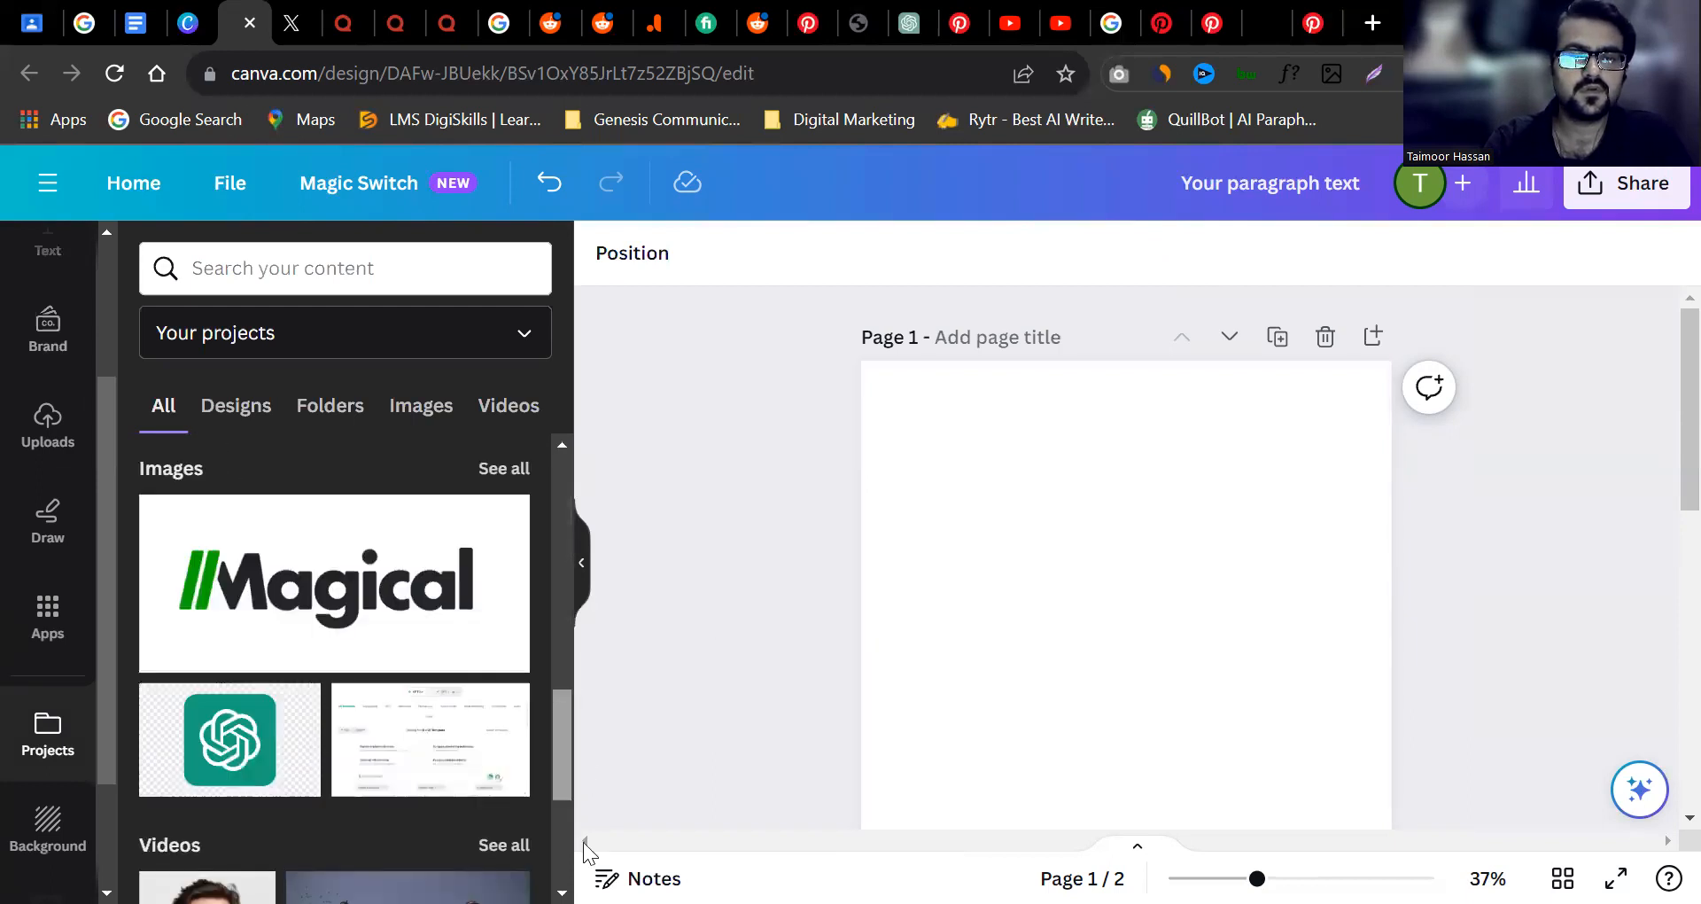
pyautogui.moveTo(600, 684); pyautogui.dragTo(624, 457)
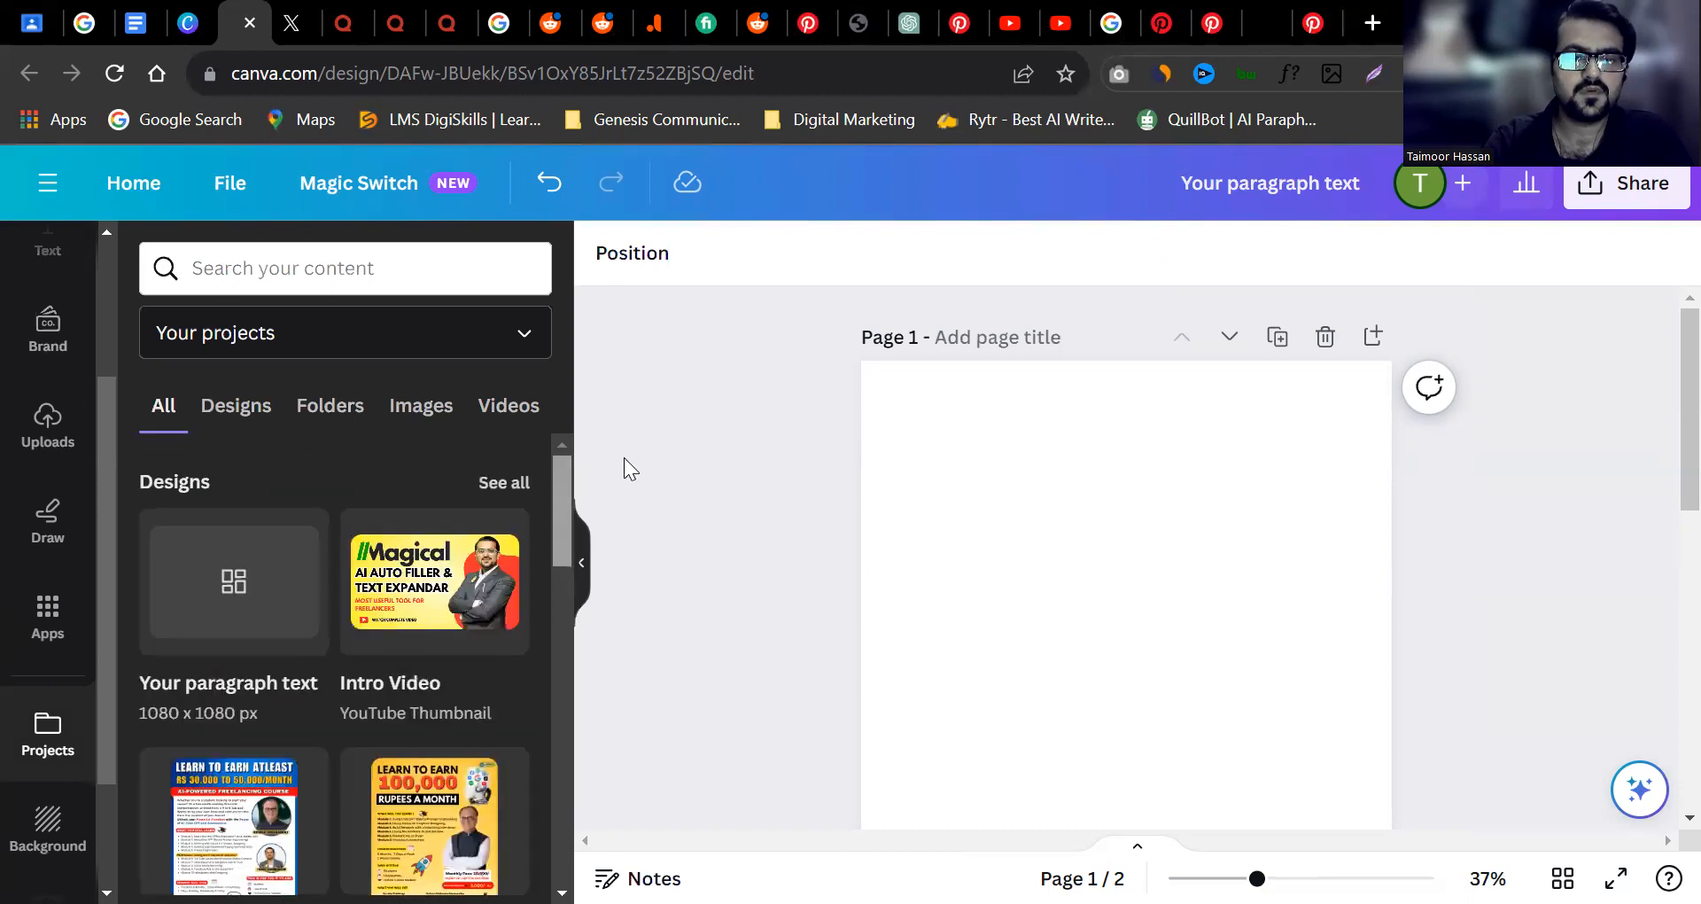
pyautogui.moveTo(394, 613)
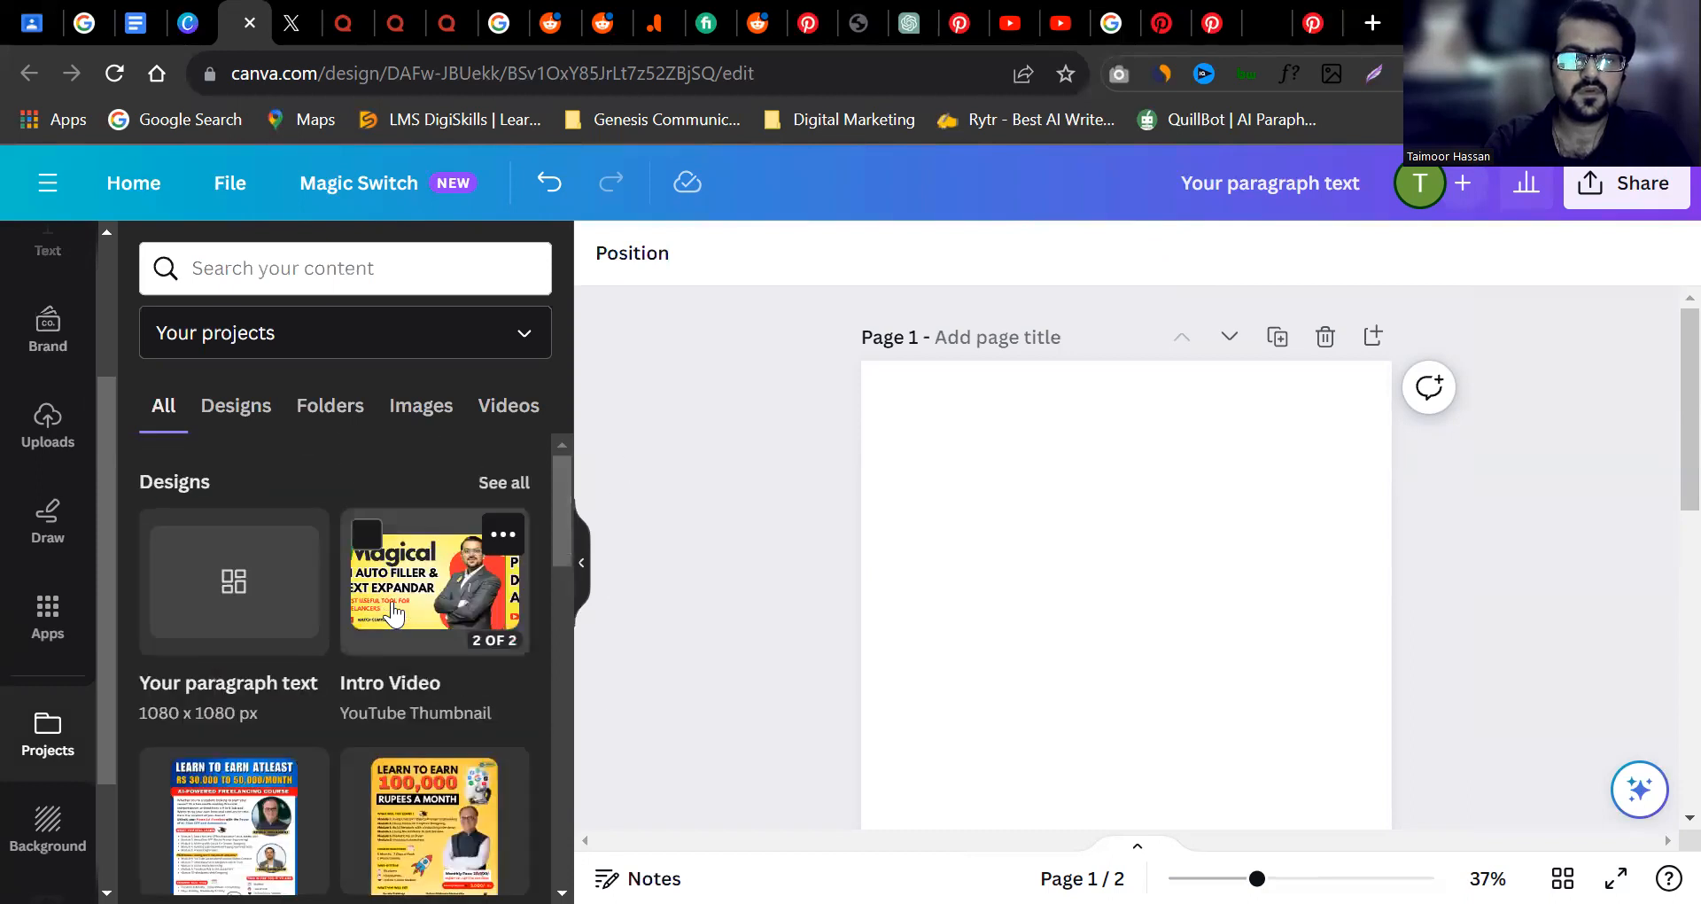
pyautogui.click(391, 601)
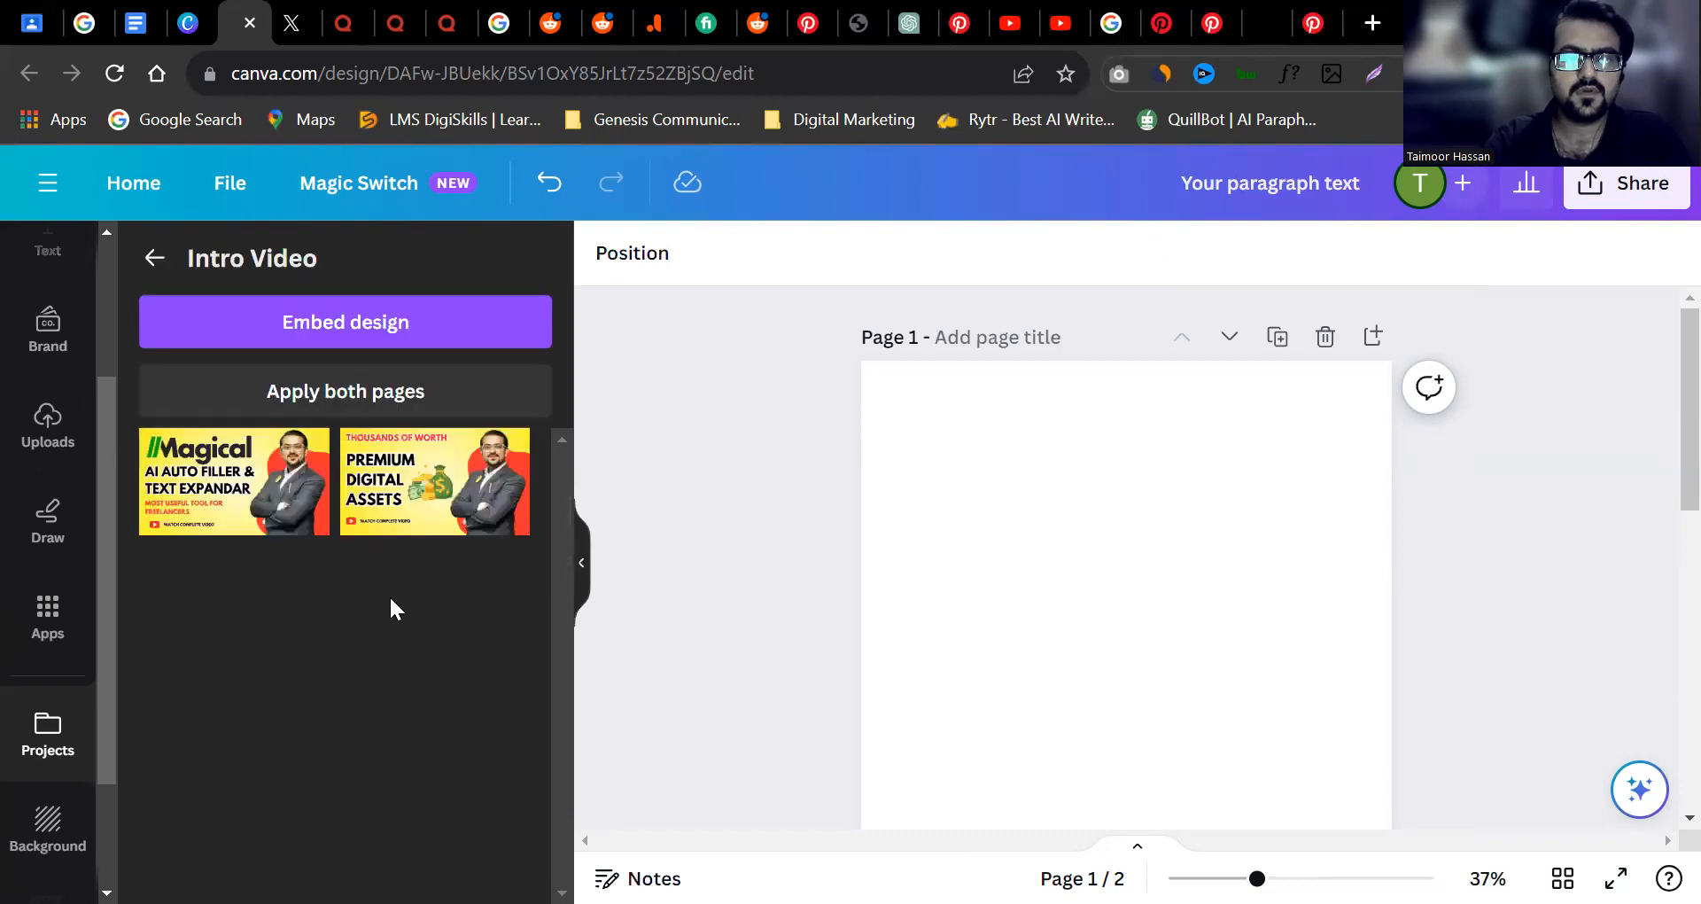
pyautogui.click(232, 483)
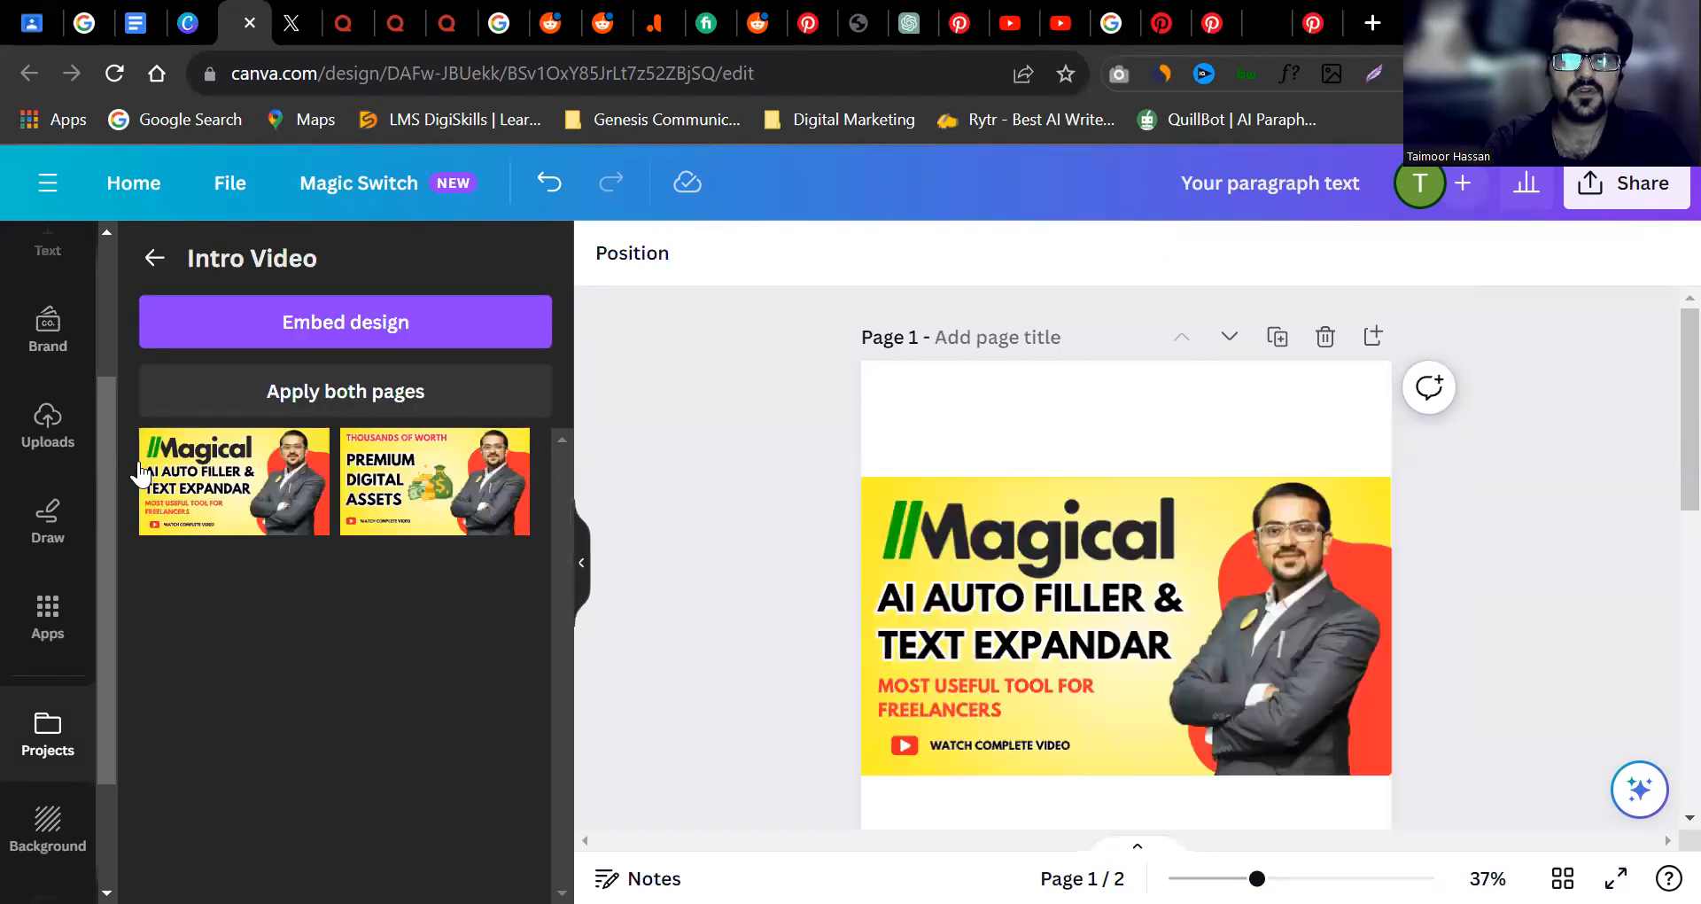
pyautogui.click(1034, 601)
pyautogui.click(1520, 427)
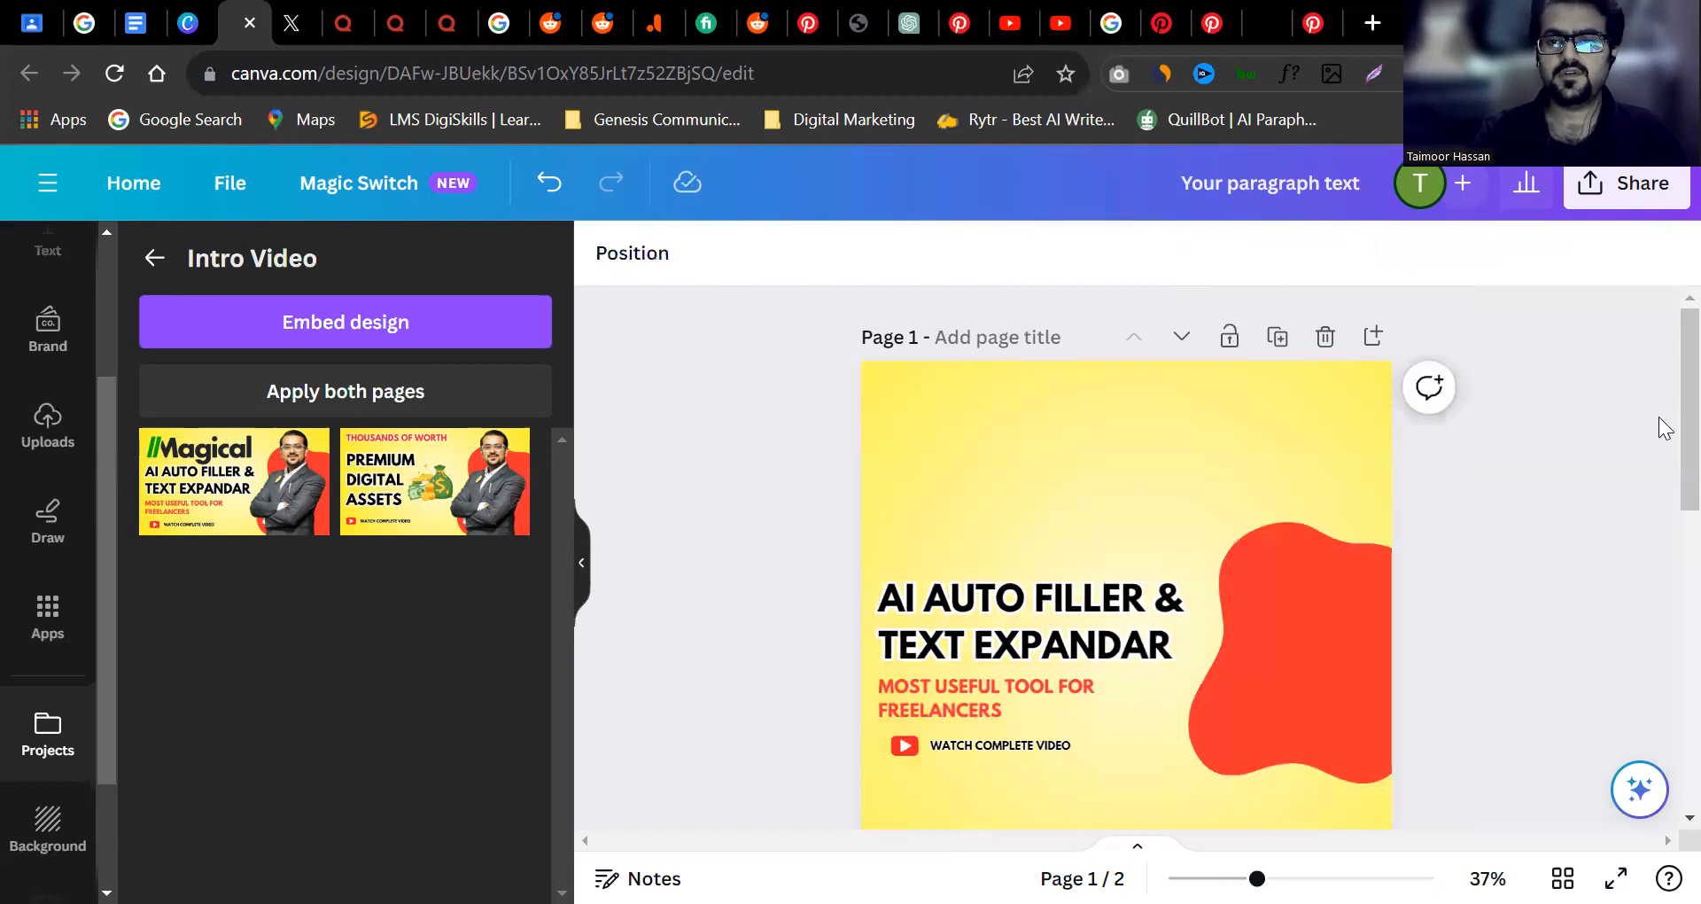
# Delete page 2 with the online earning text, keeping only the Magical thumbnail page.
pyautogui.scroll(-4, 1659, 426)
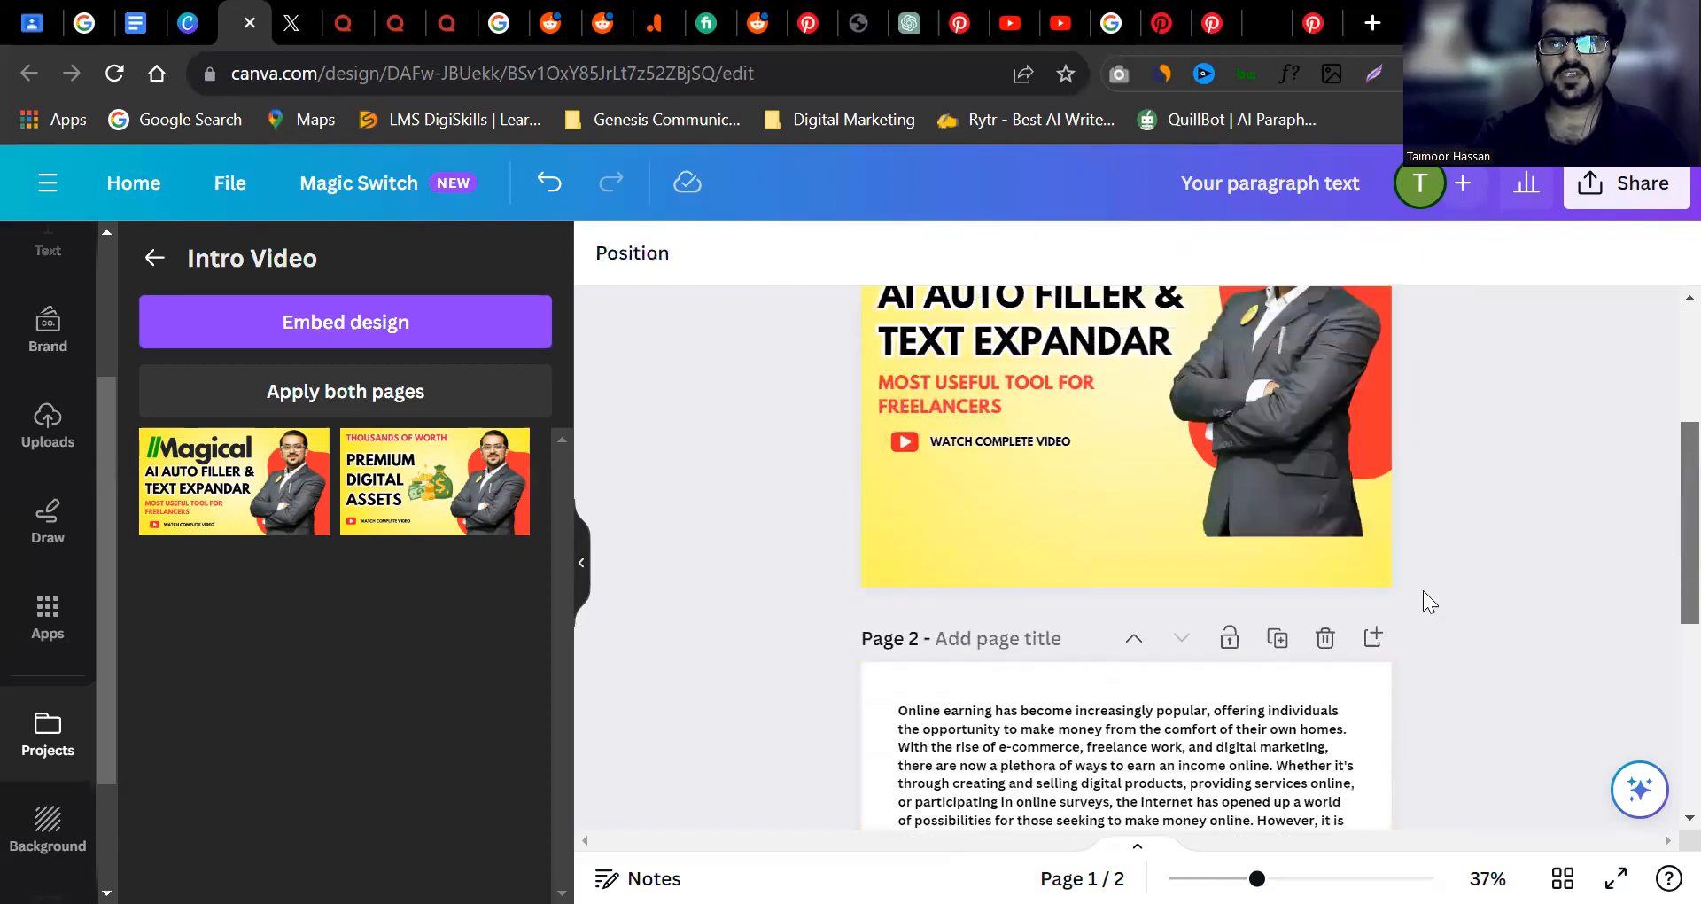
pyautogui.click(1325, 638)
pyautogui.scroll(2, 1660, 475)
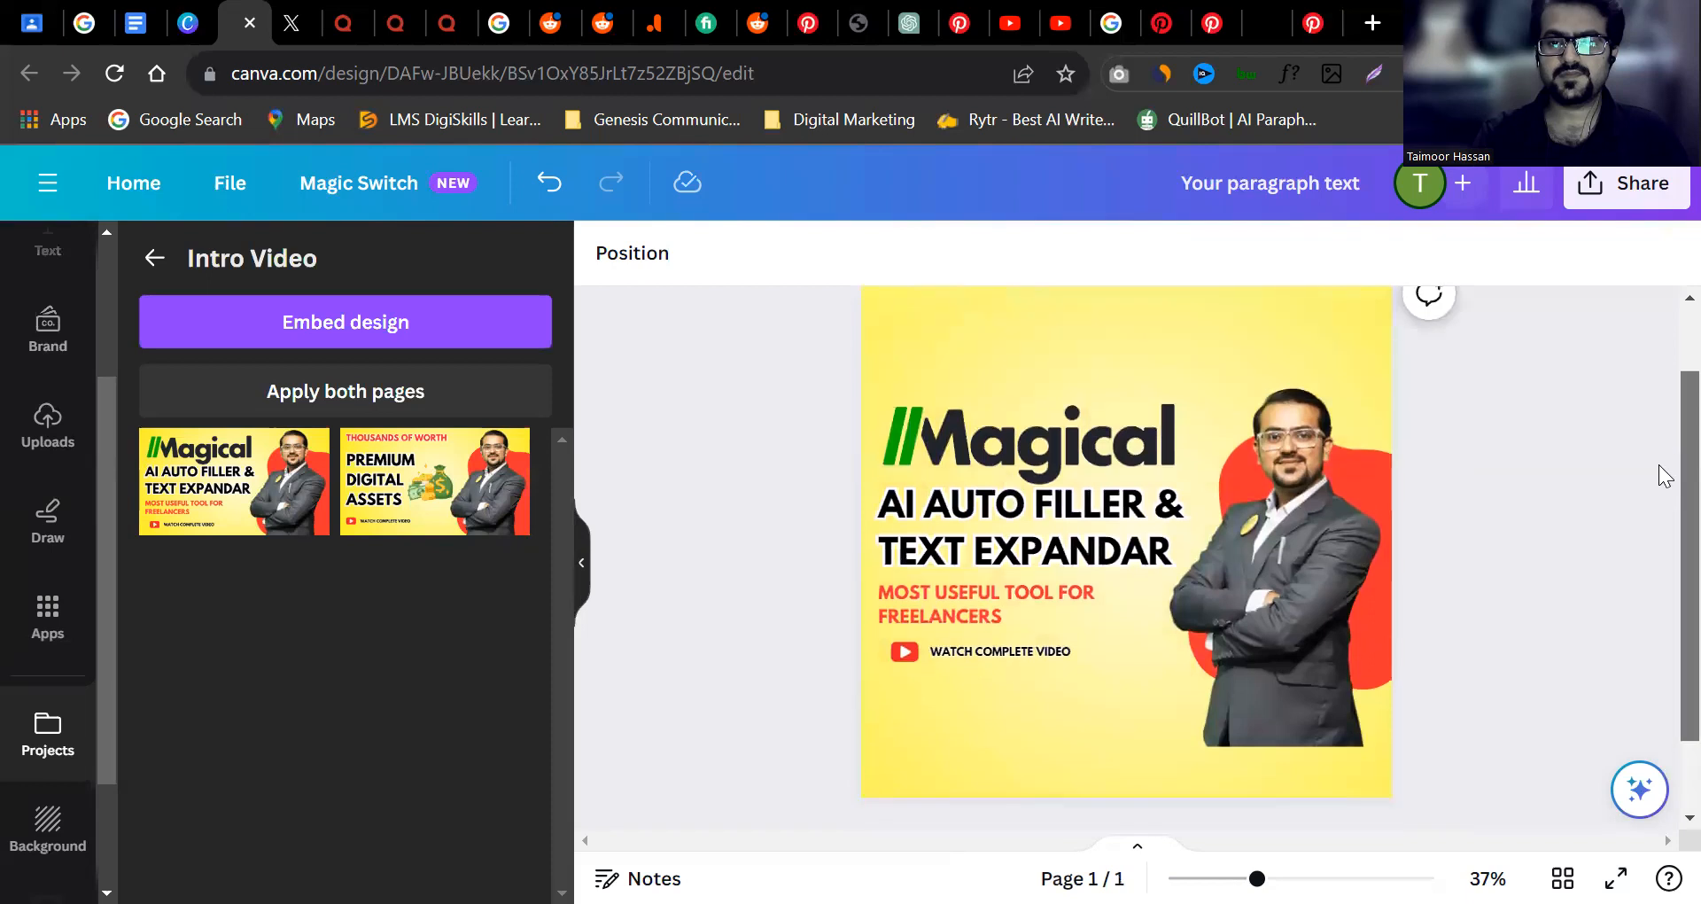
pyautogui.scroll(-1, 1659, 486)
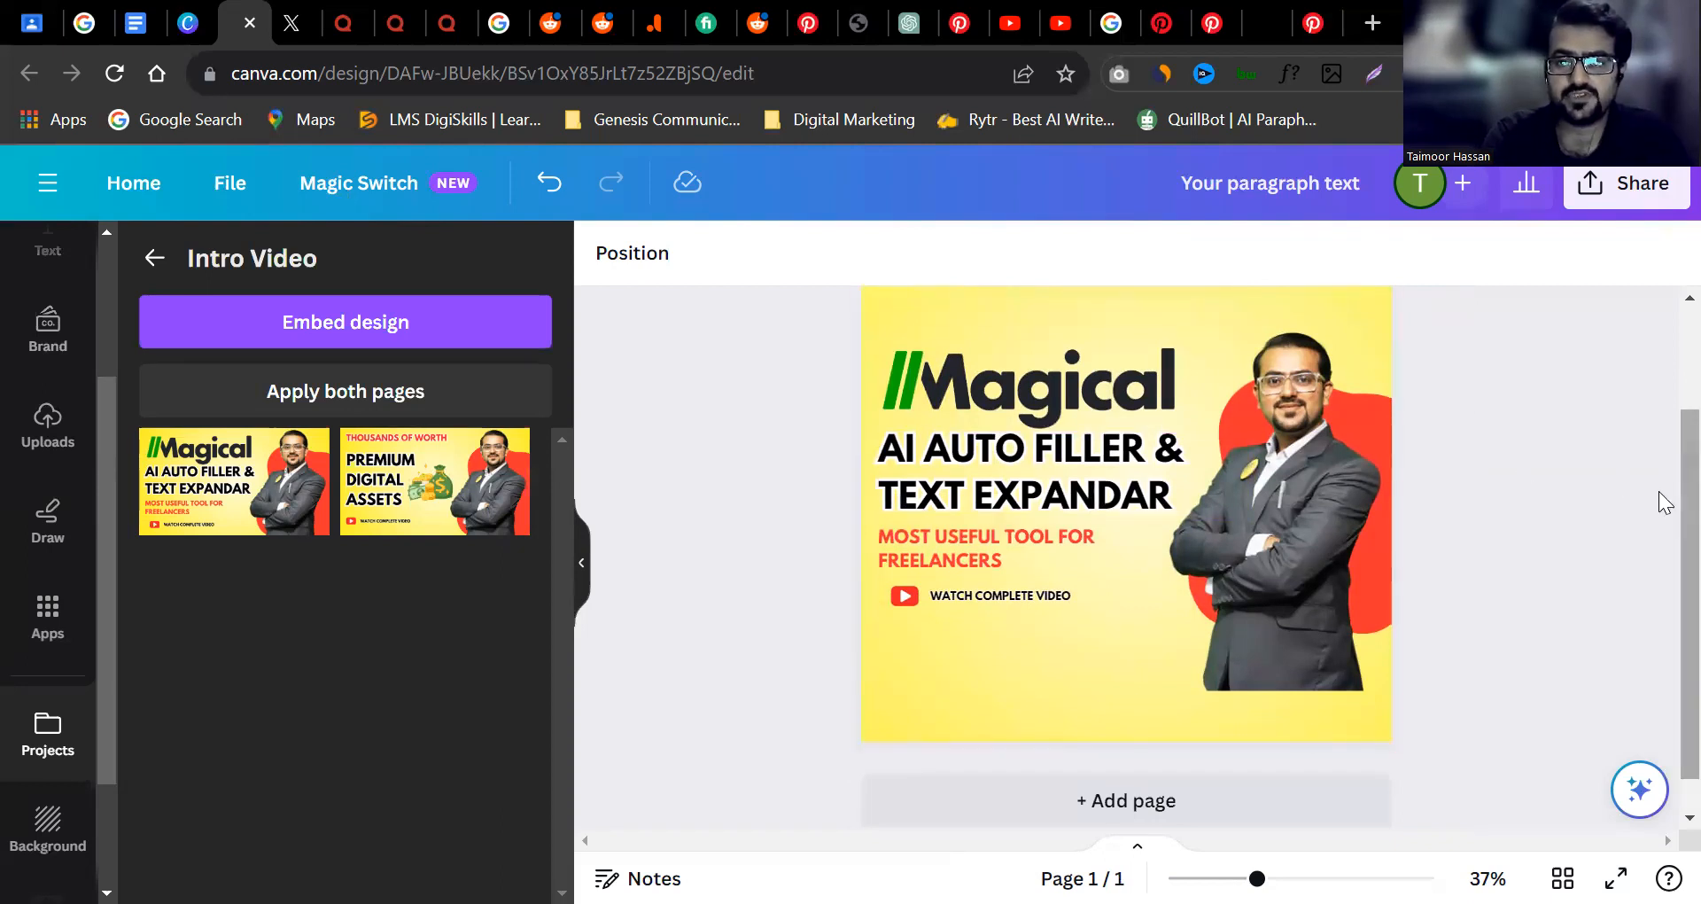
# Examine the Magic Switch options for translating, transforming into a Doc and resizing, close them, and look over the thumbnail page.
pyautogui.click(369, 188)
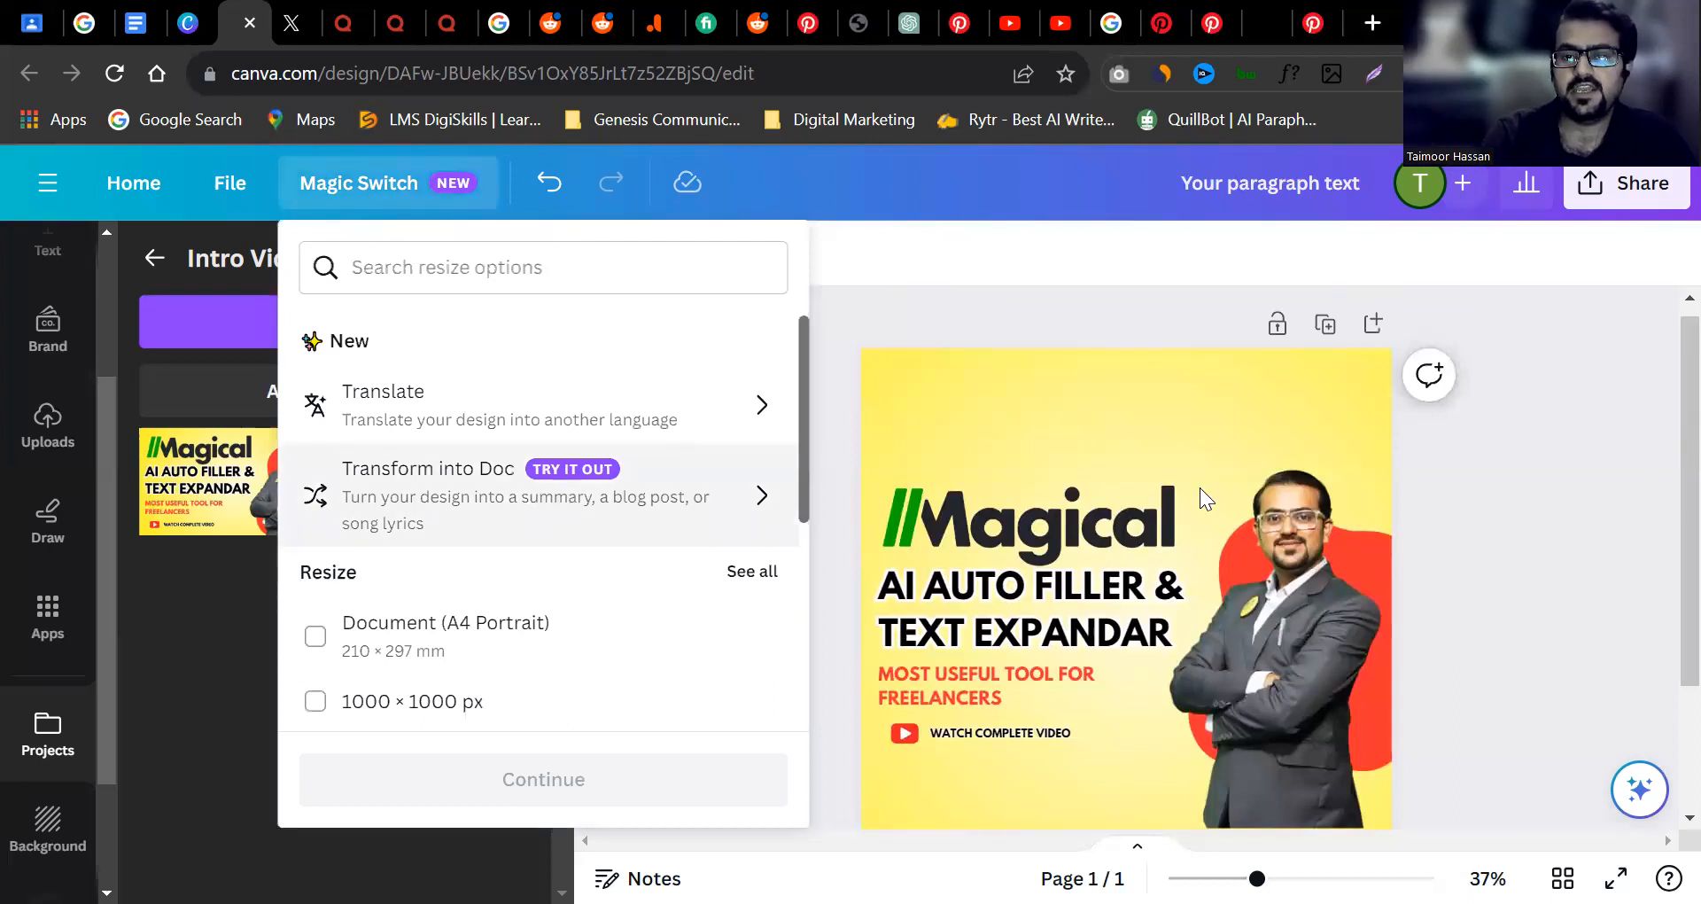
pyautogui.click(1113, 372)
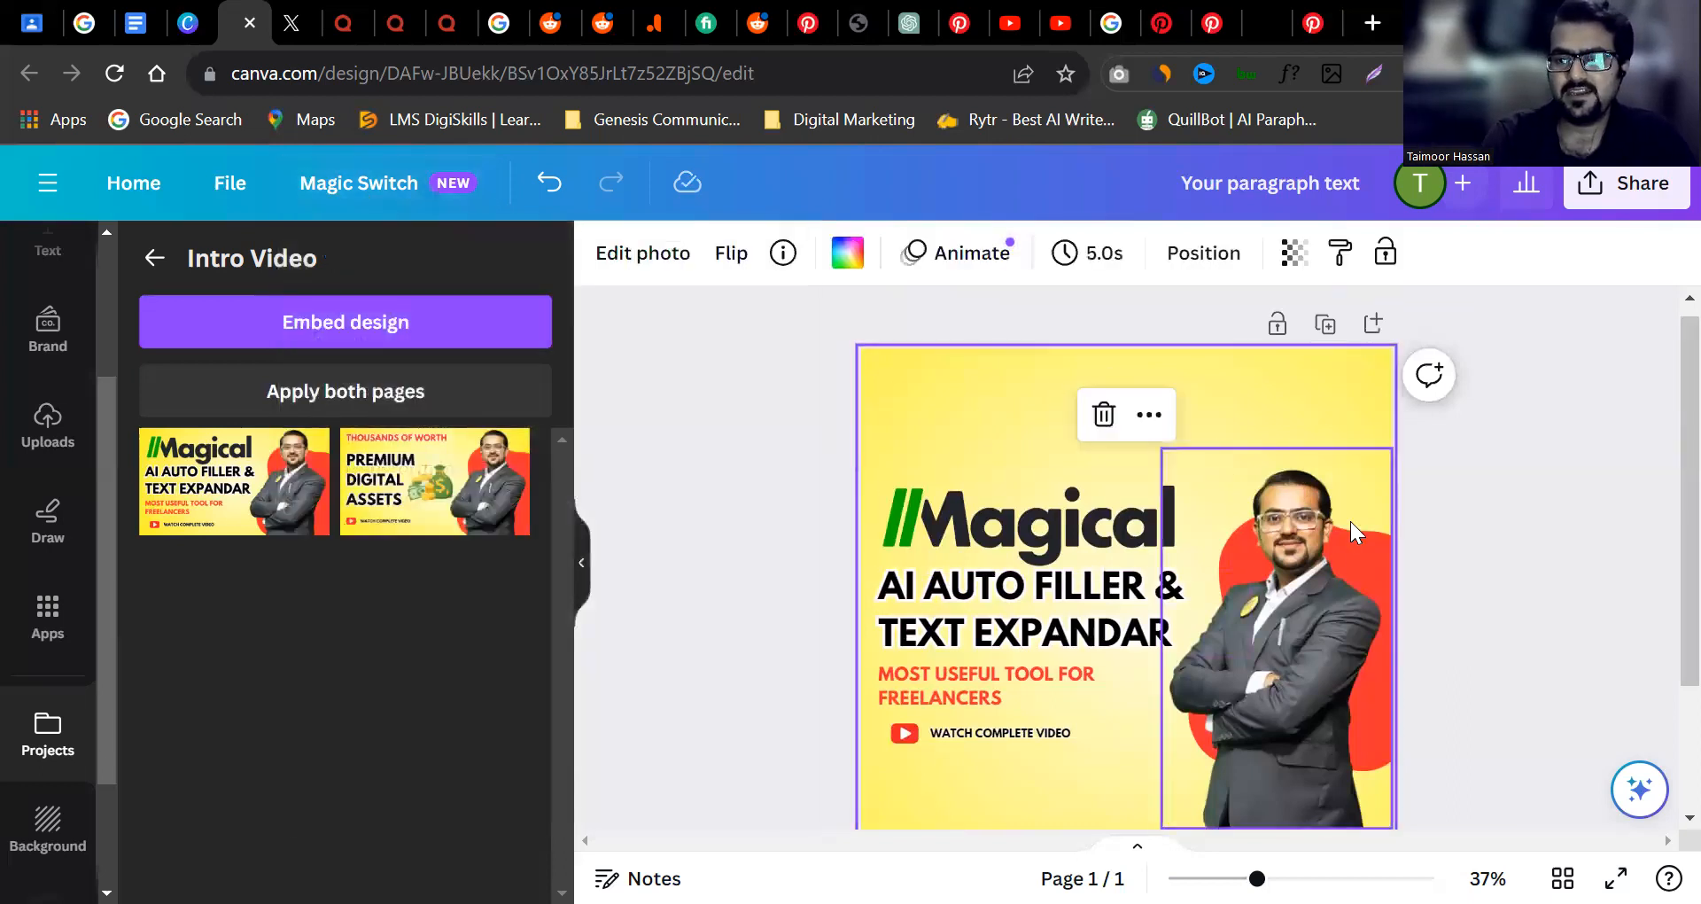
pyautogui.scroll(-3, 1659, 510)
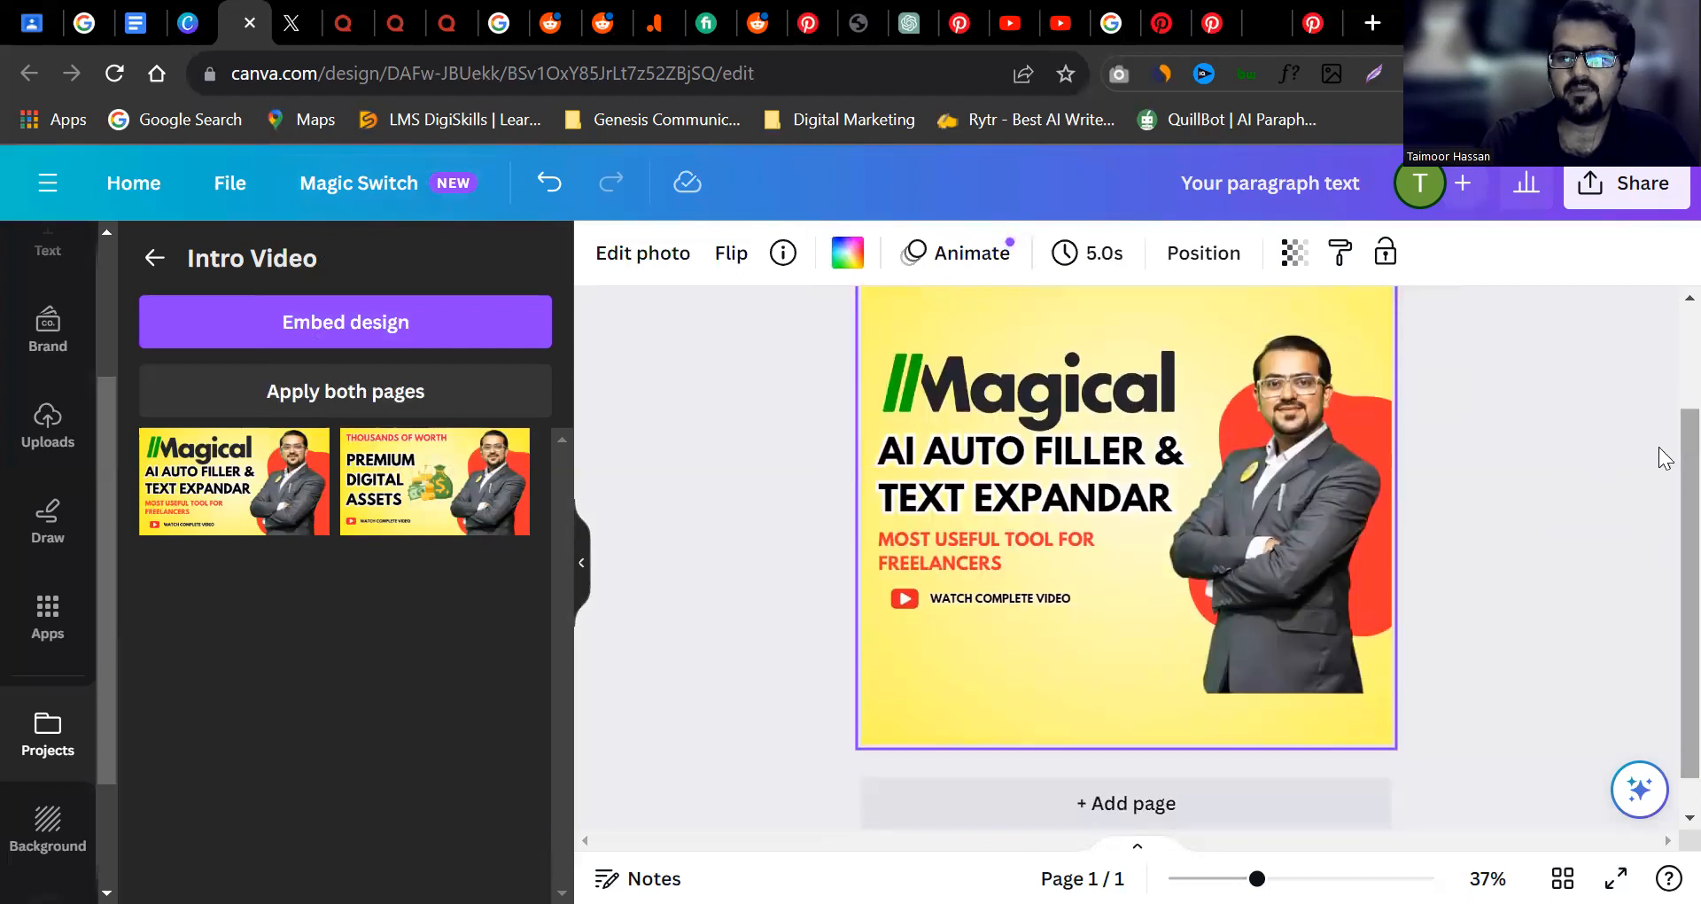
pyautogui.scroll(3, 1658, 447)
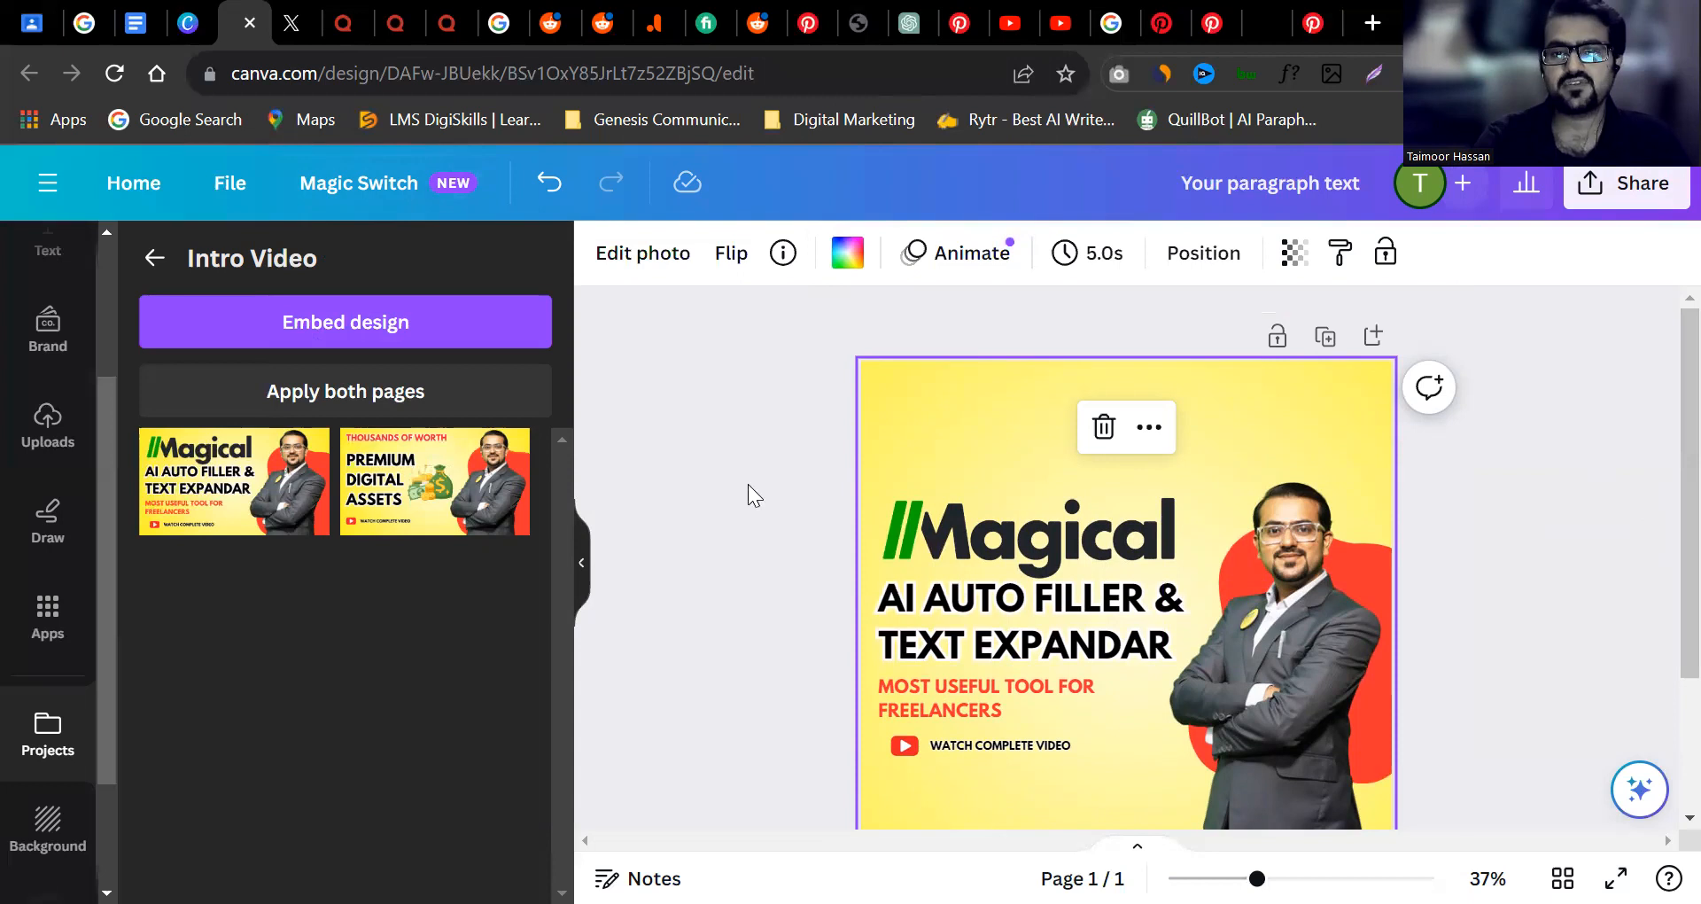
# Select all the text and image elements of the Magical thumbnail to show them together, and clear the selection.
pyautogui.click(1045, 553)
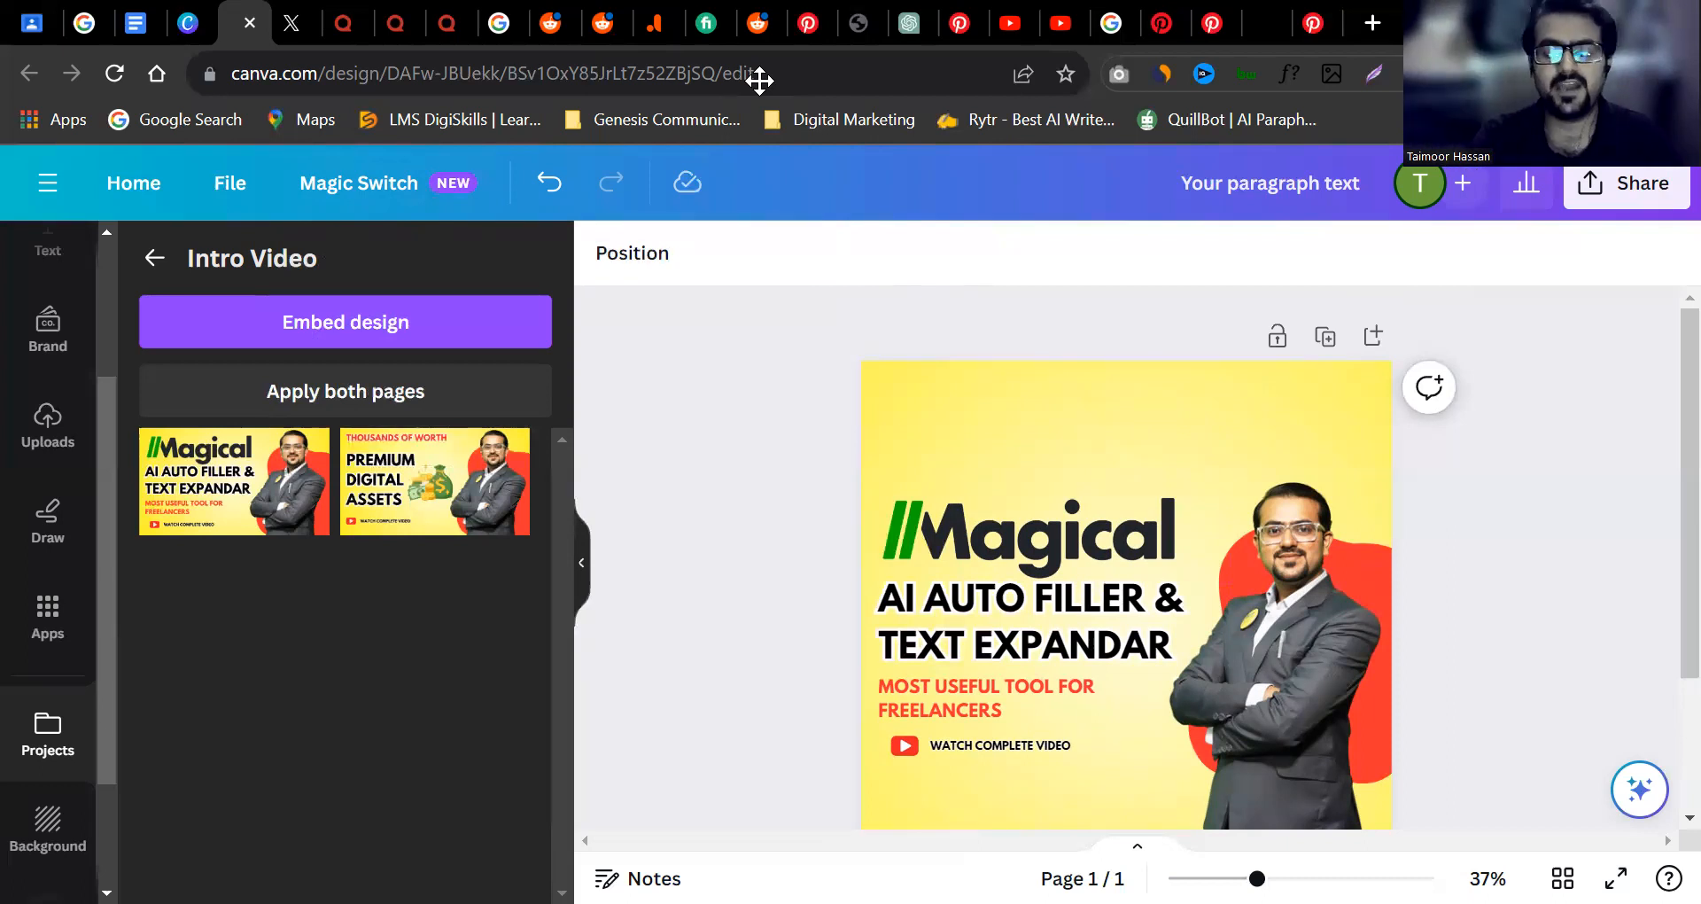
pyautogui.click(1192, 804)
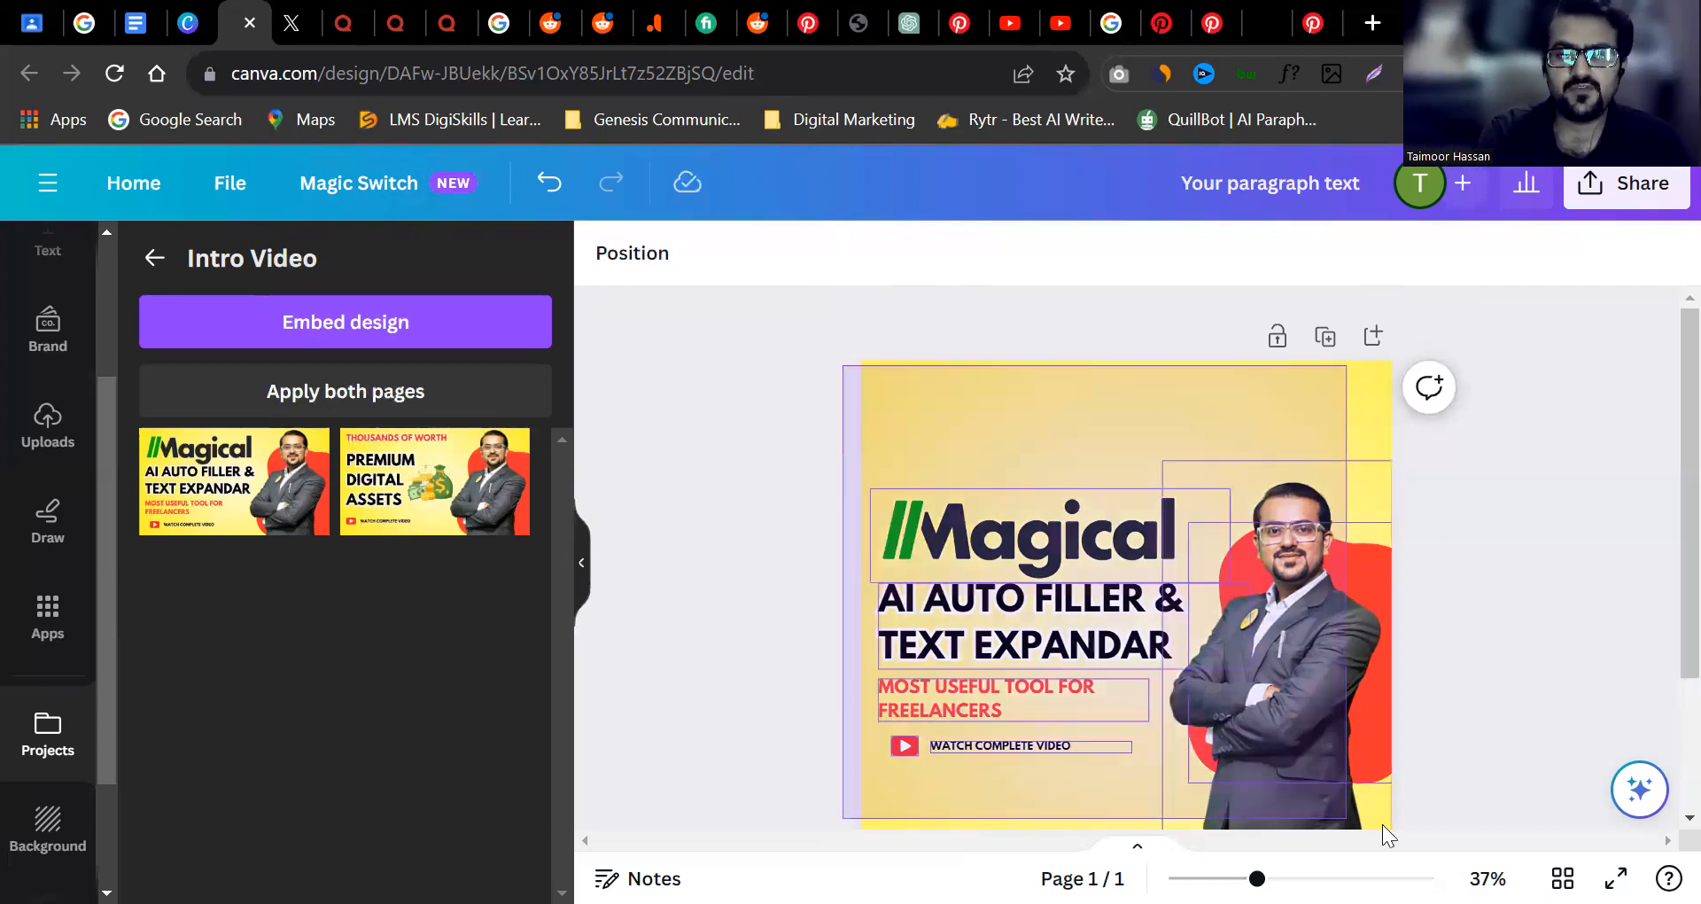
pyautogui.hotkey('ctrl', 'a')
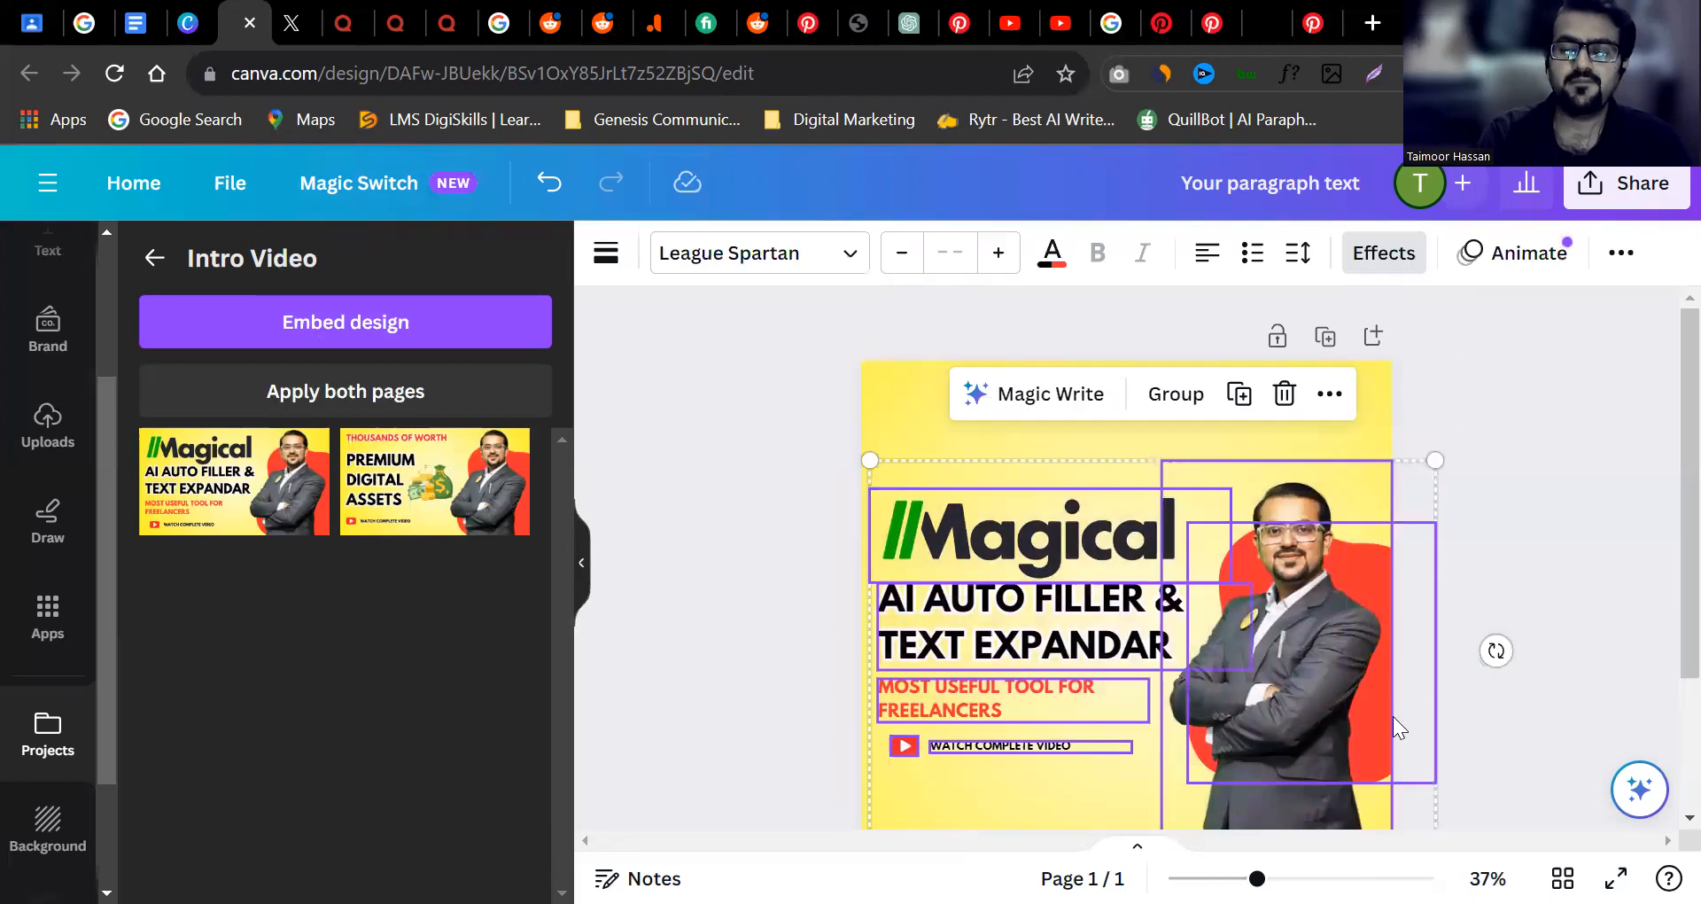
pyautogui.click(1539, 446)
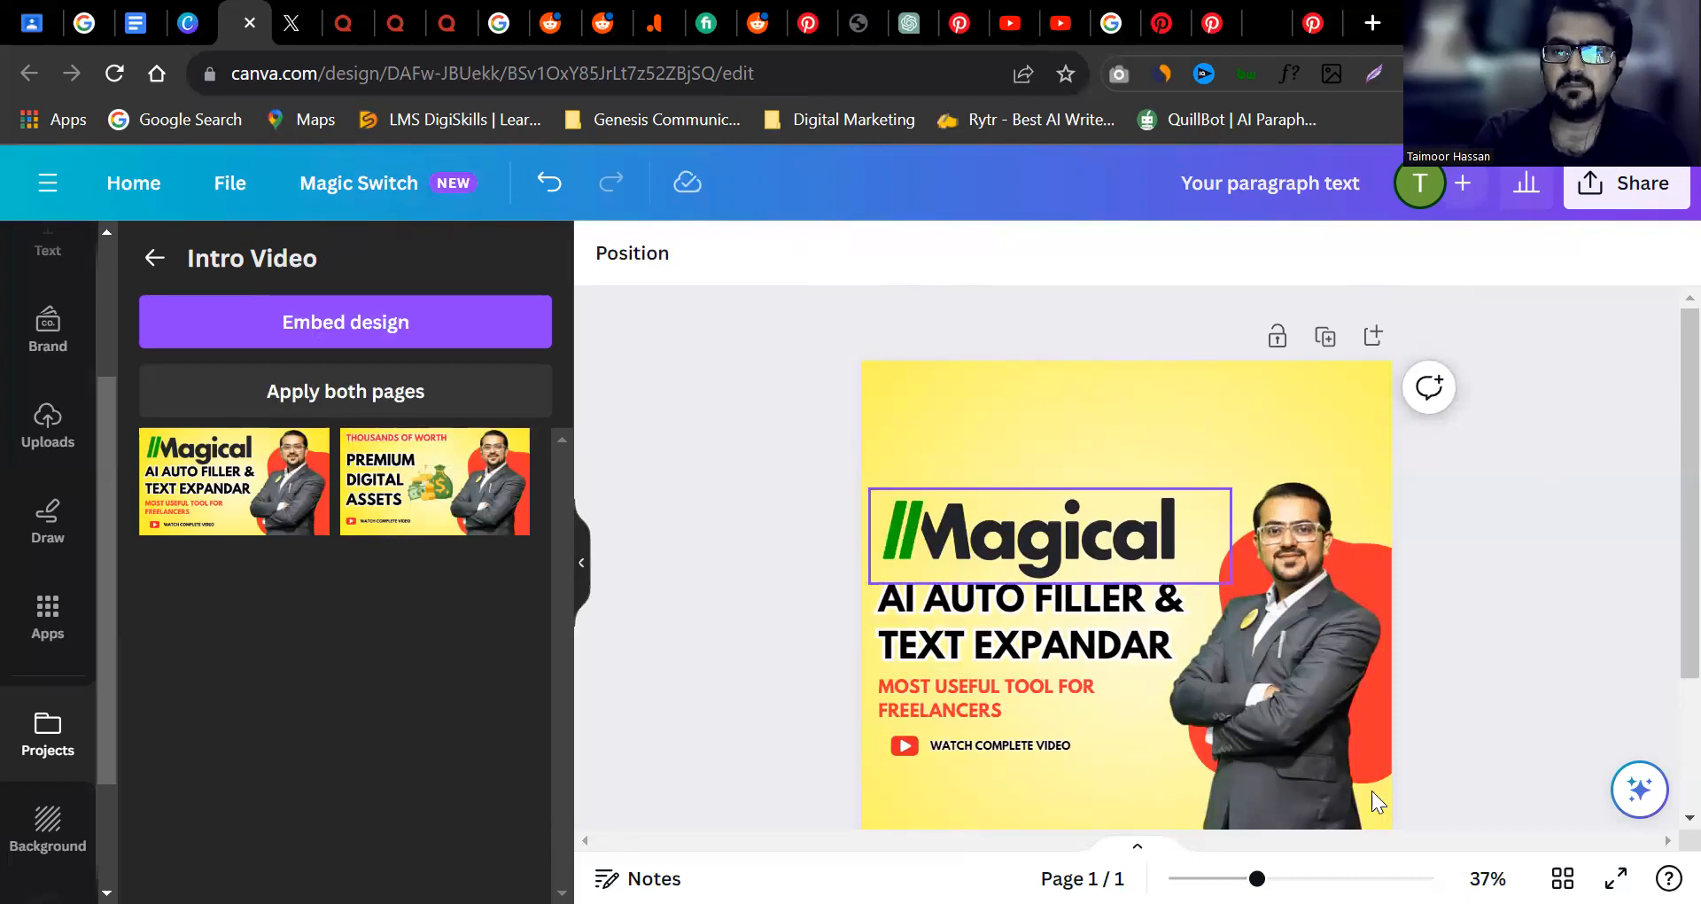
# Duplicate the Magical thumbnail page as a second page and return to page 1.
pyautogui.scroll(-1, 1658, 408)
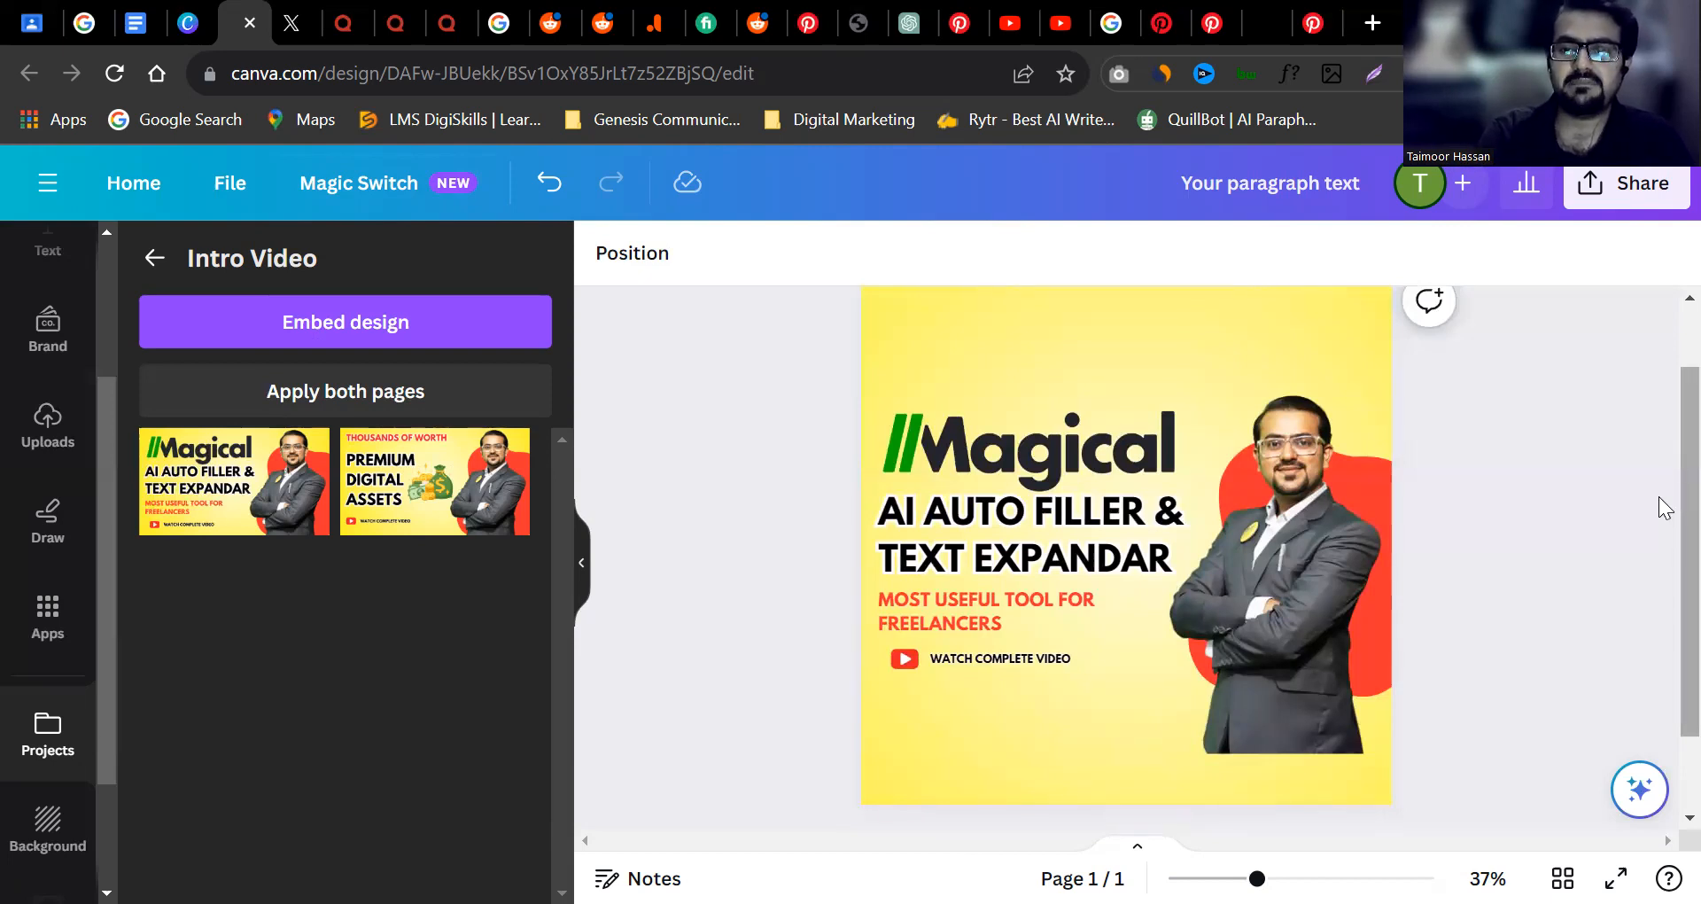
pyautogui.scroll(-1, 1664, 506)
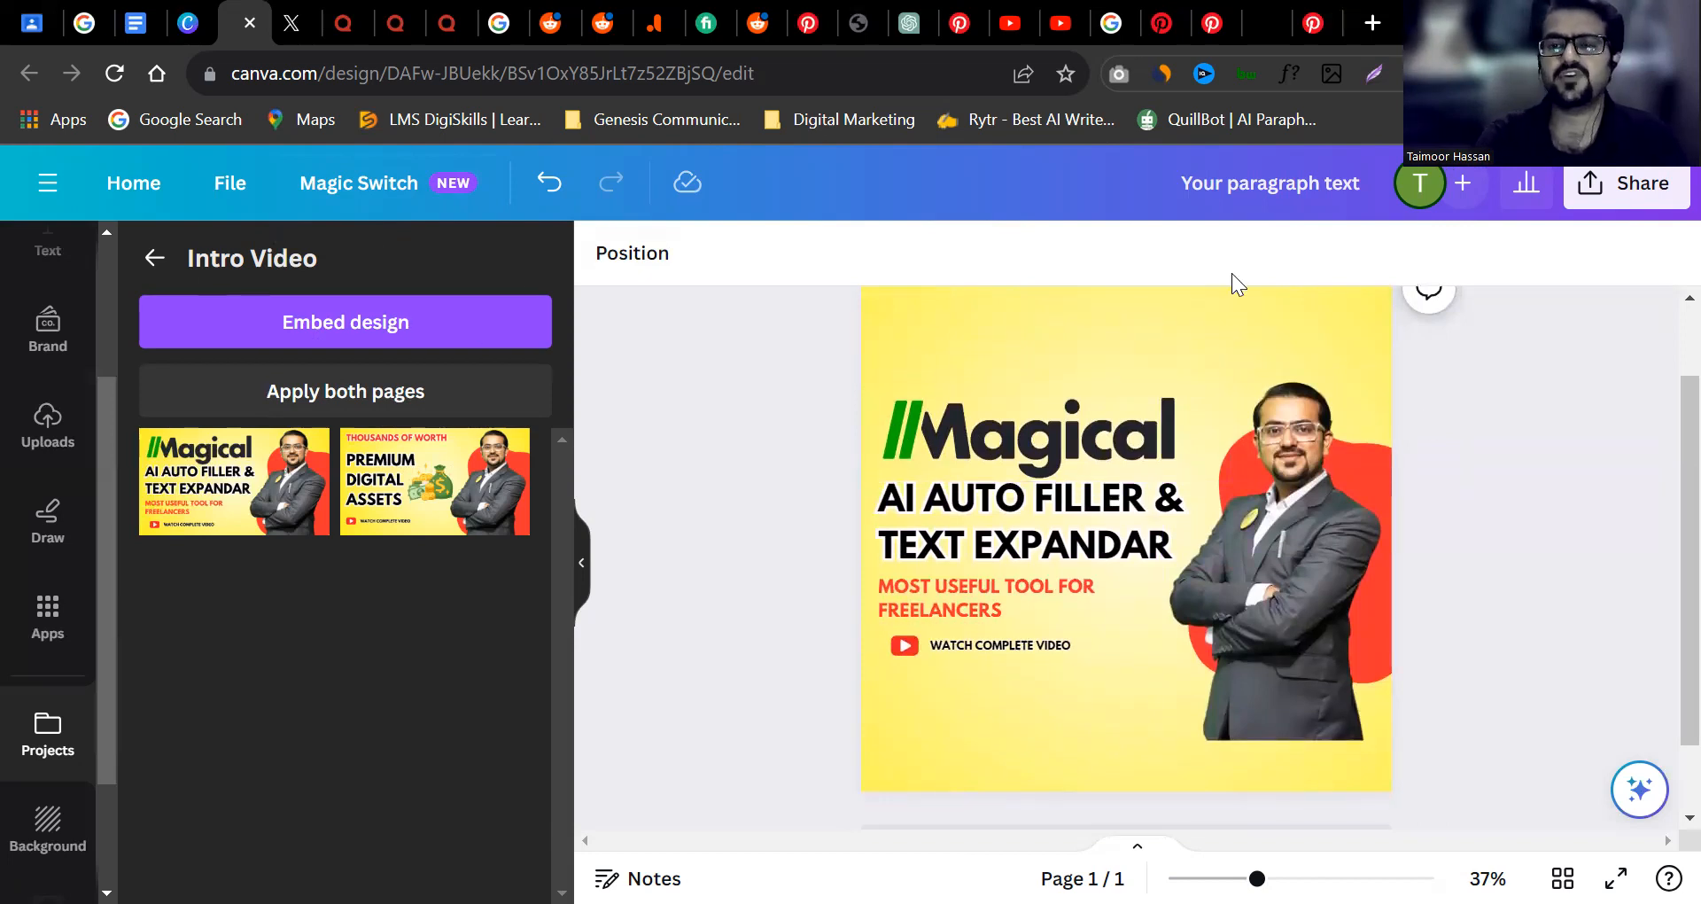
pyautogui.scroll(3, 1659, 443)
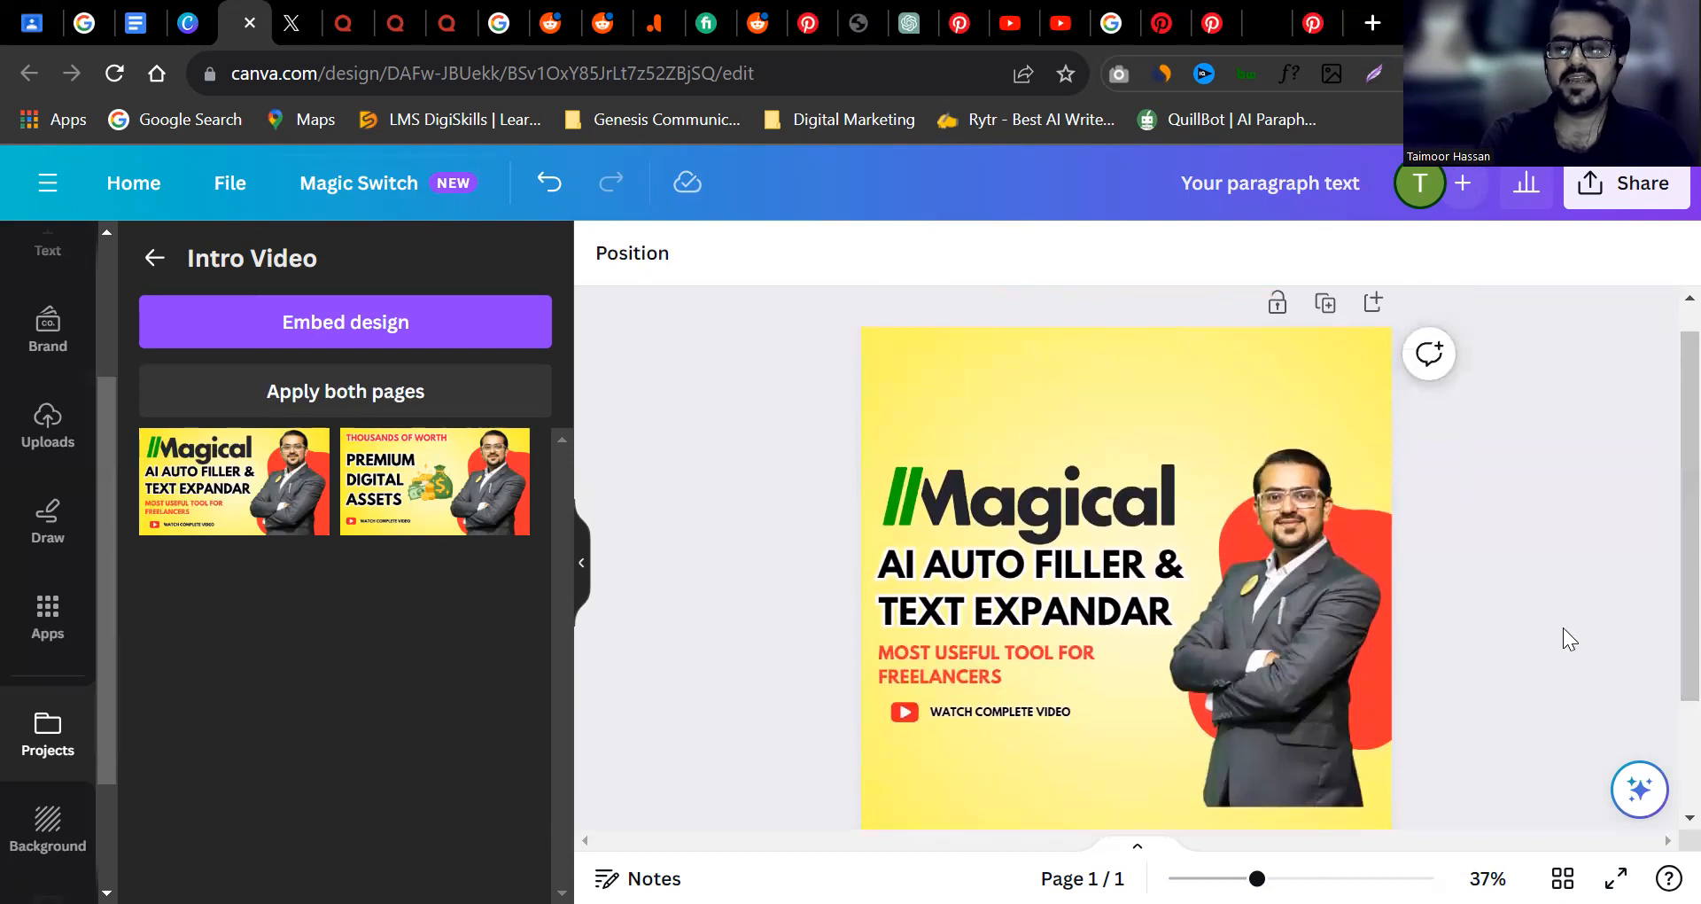
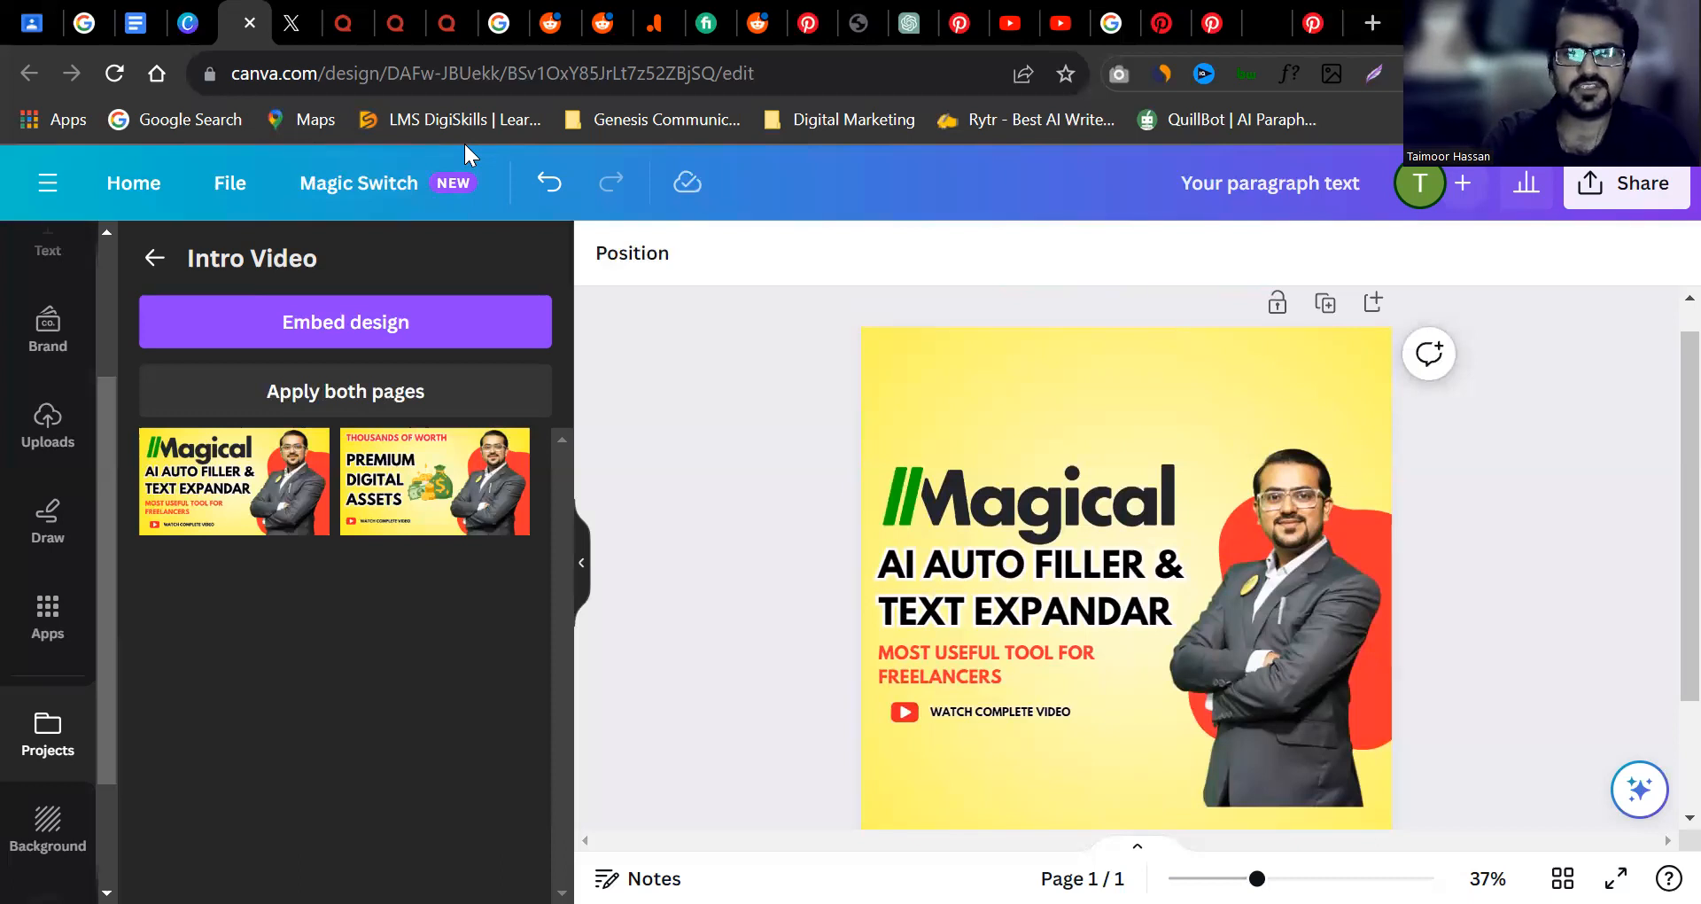
pyautogui.click(350, 202)
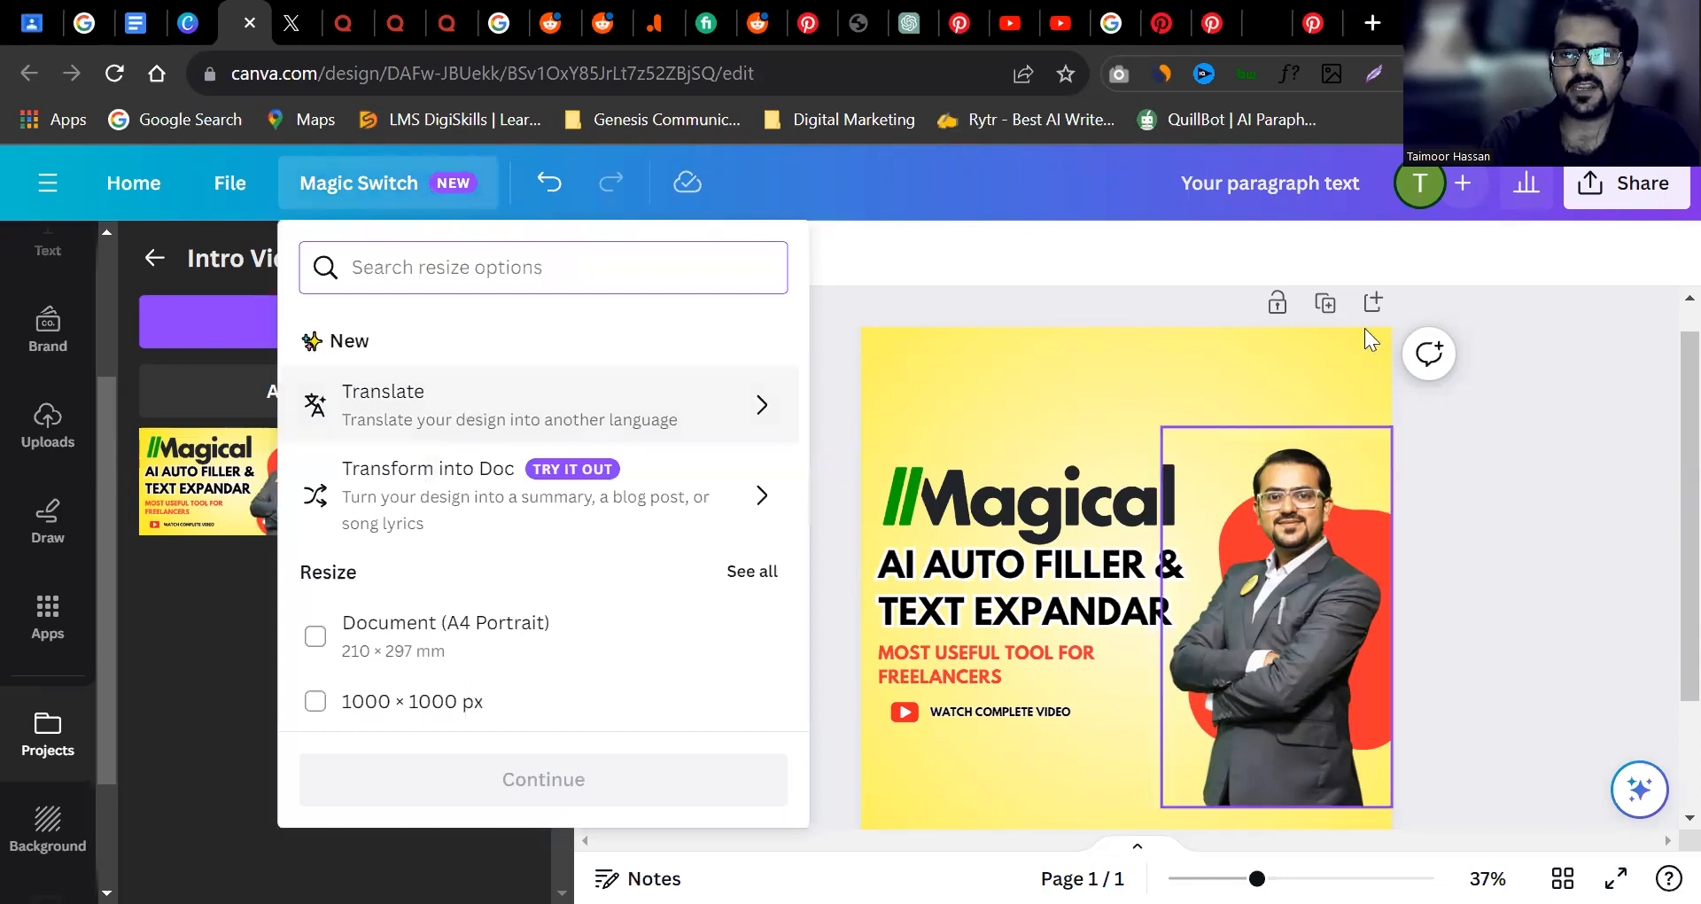
pyautogui.click(1327, 306)
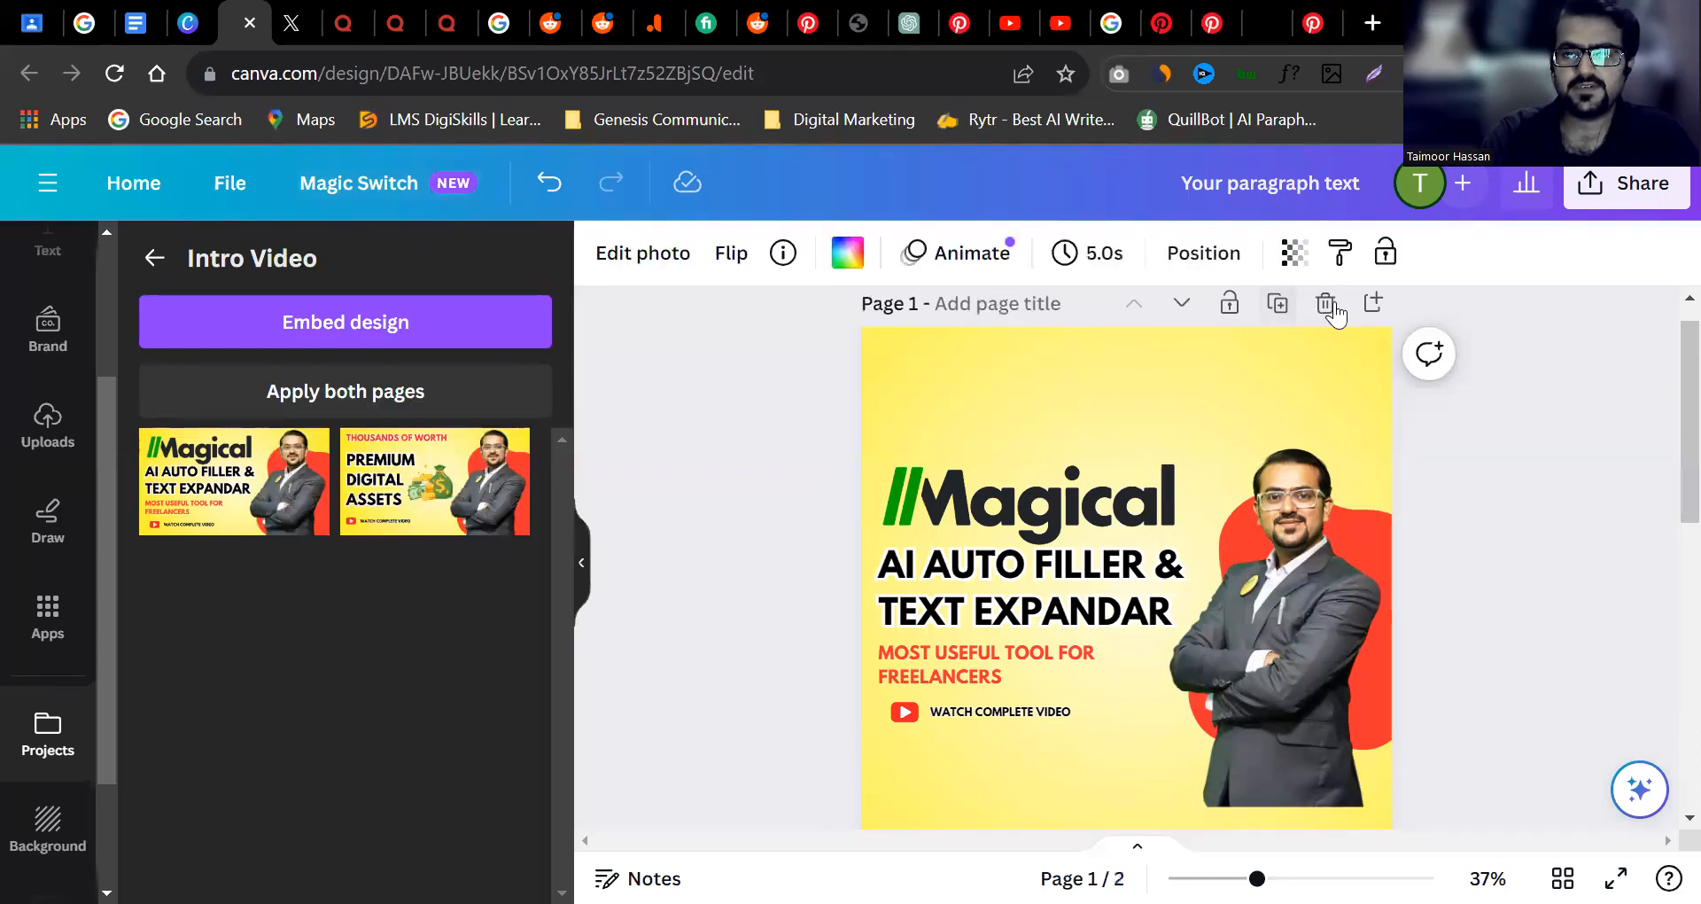
pyautogui.scroll(-3, 1660, 634)
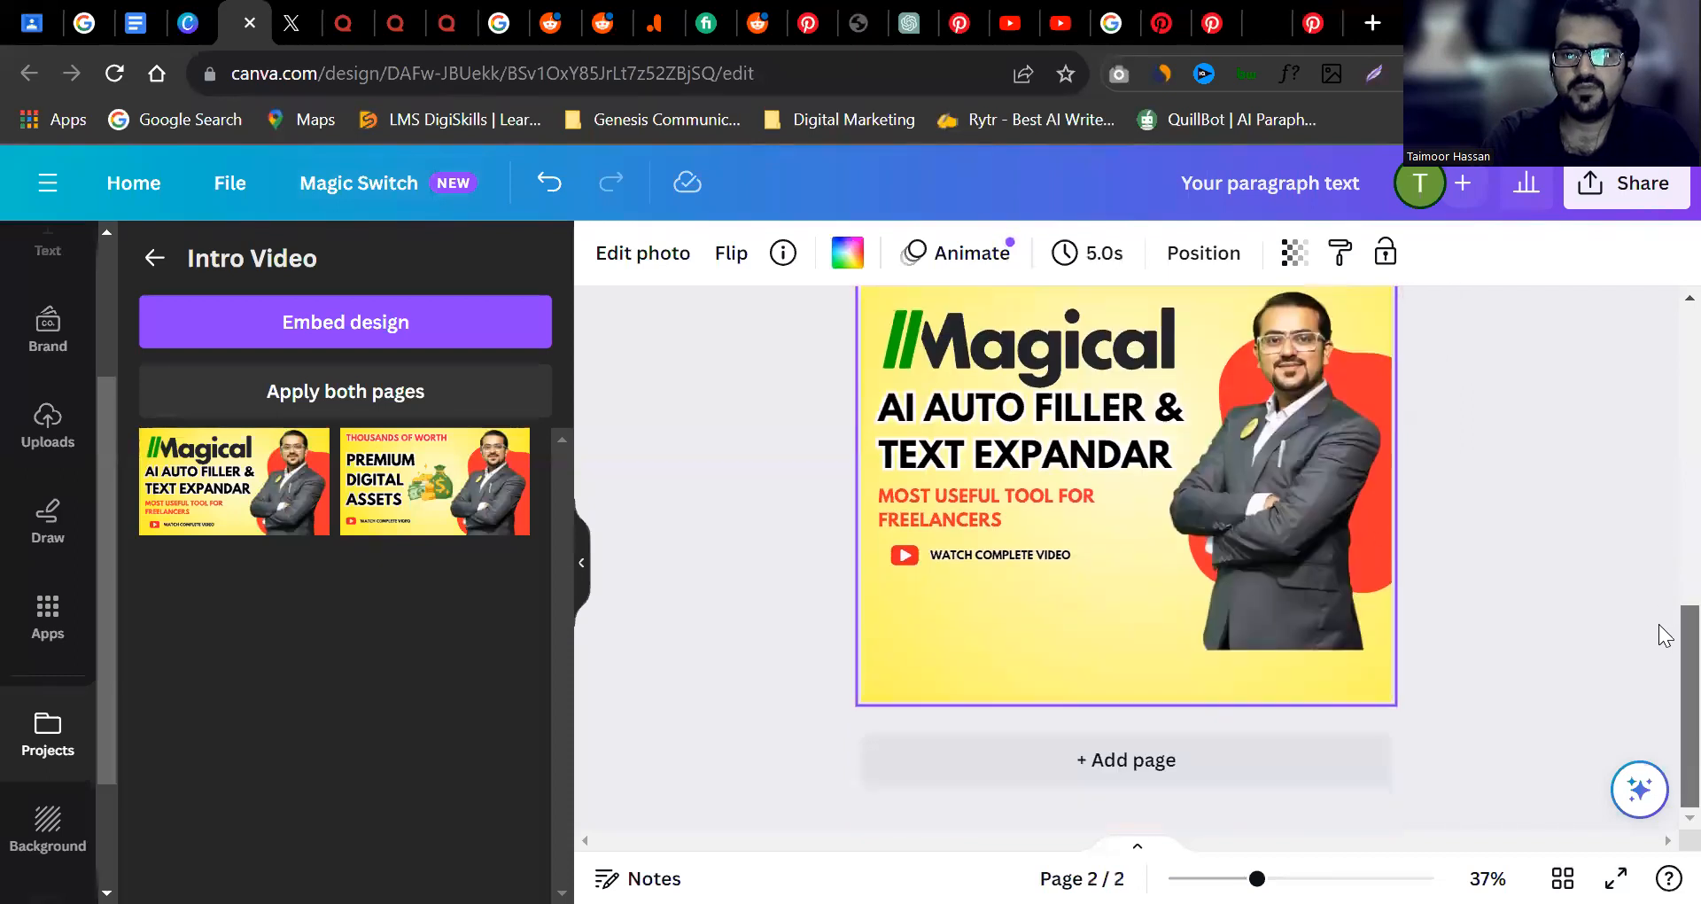
pyautogui.scroll(2, 1663, 341)
pyautogui.scroll(5, 1663, 343)
pyautogui.click(1428, 359)
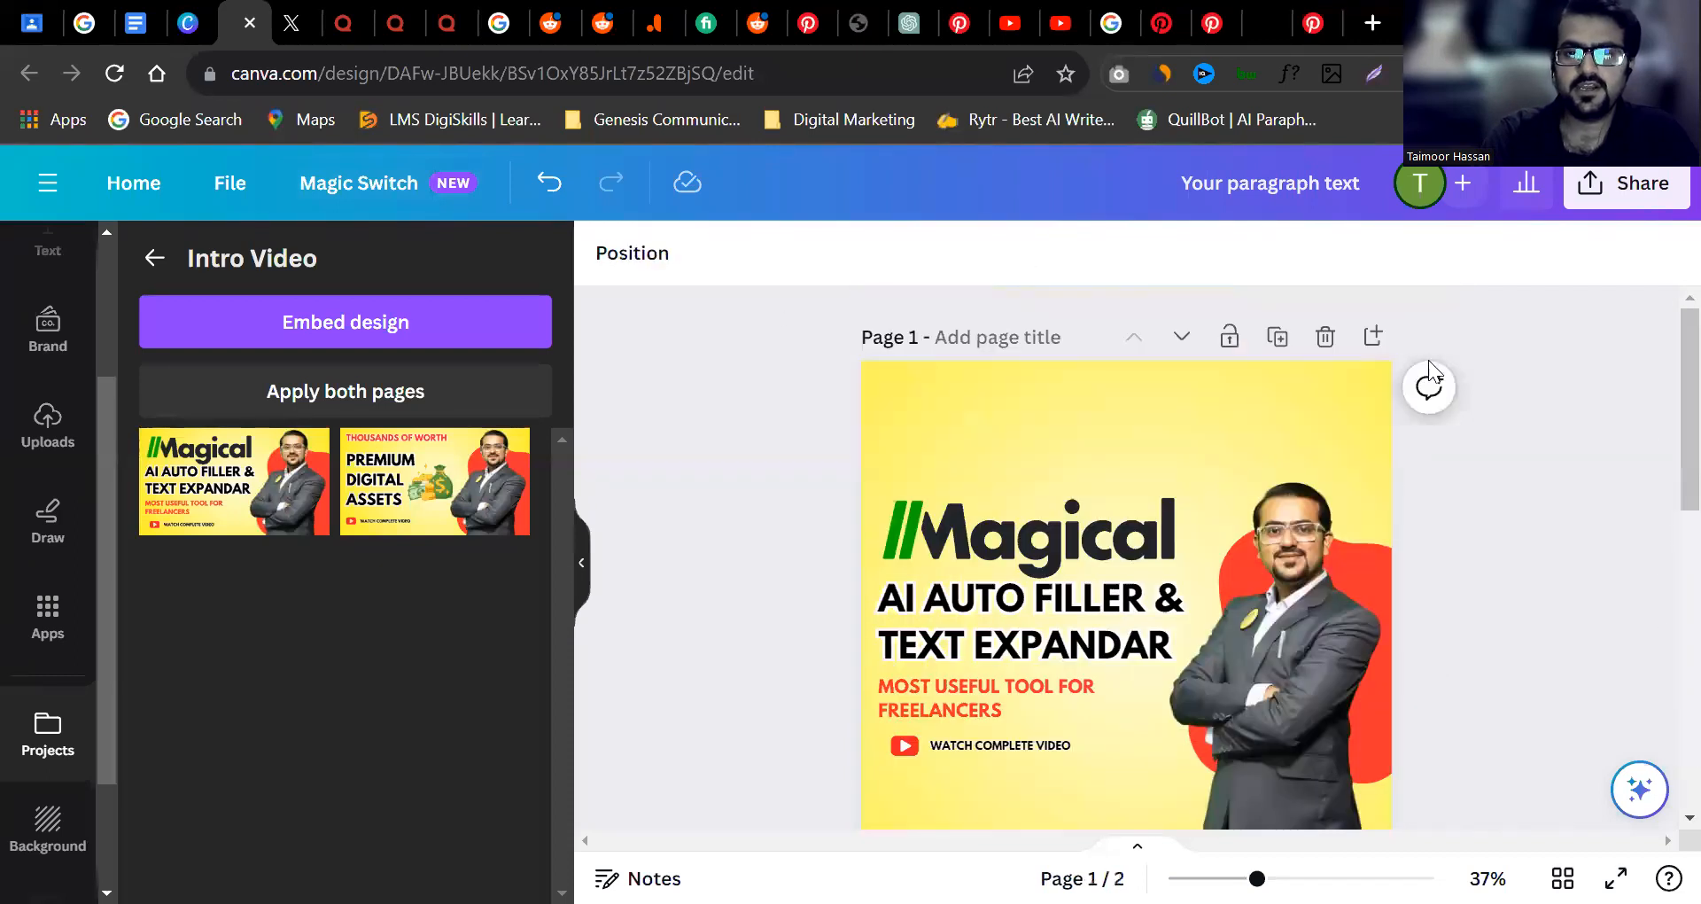
# Open the Magic Switch translation options and choose Urdu as the target language.
pyautogui.click(388, 184)
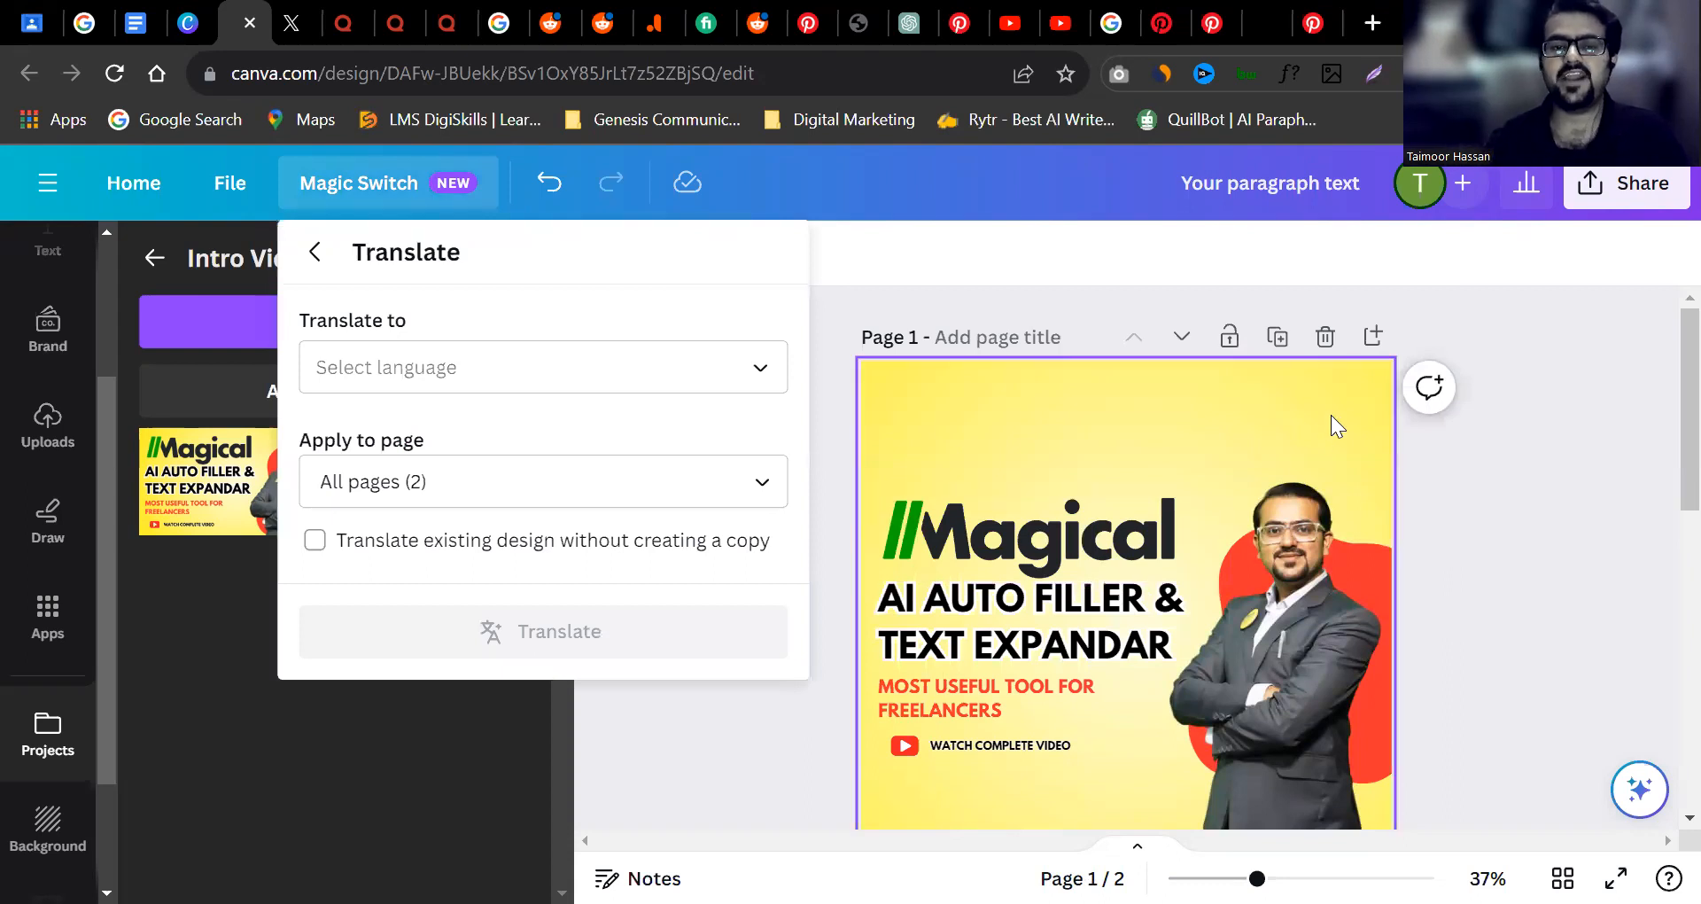
pyautogui.click(561, 383)
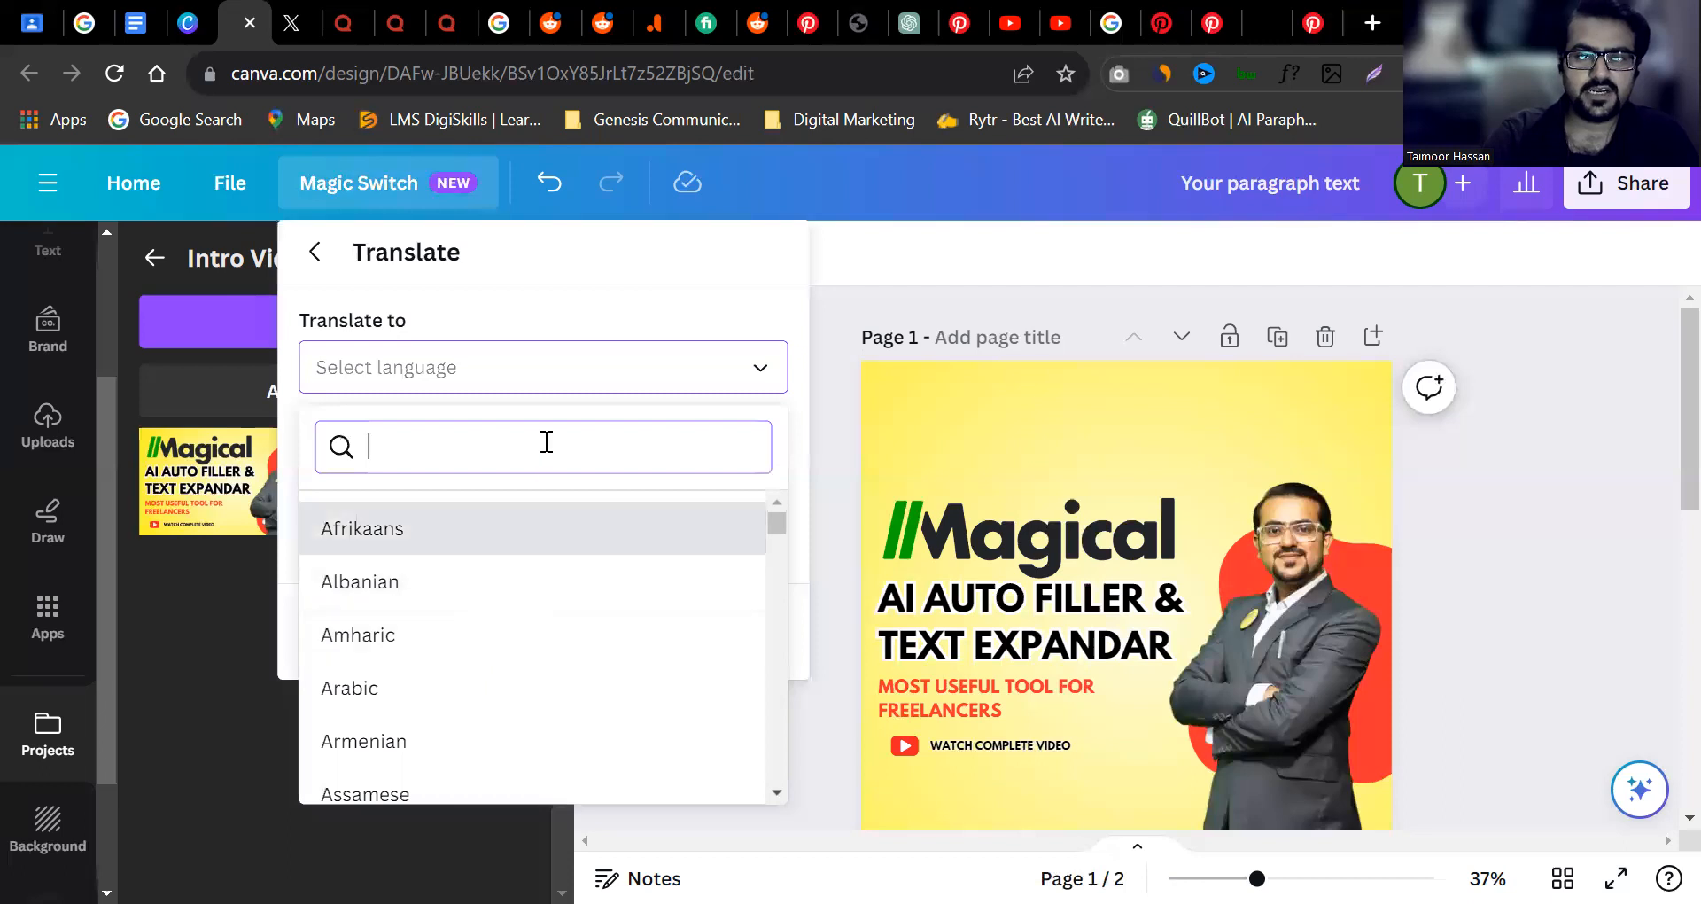
pyautogui.write('urdu')
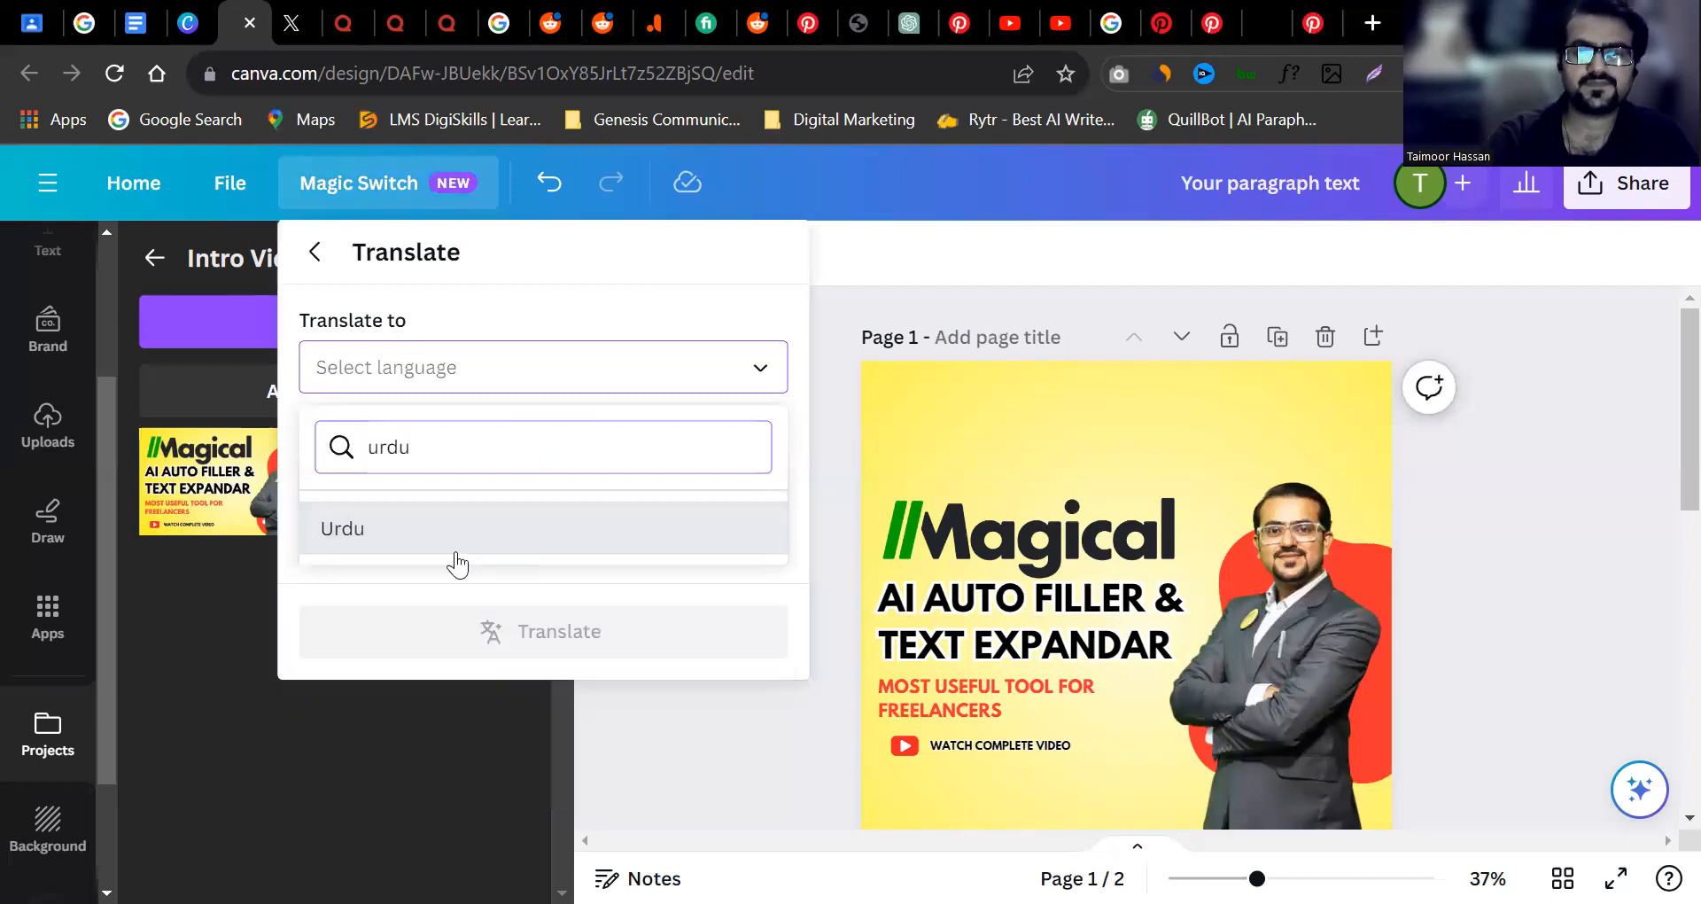
pyautogui.click(420, 529)
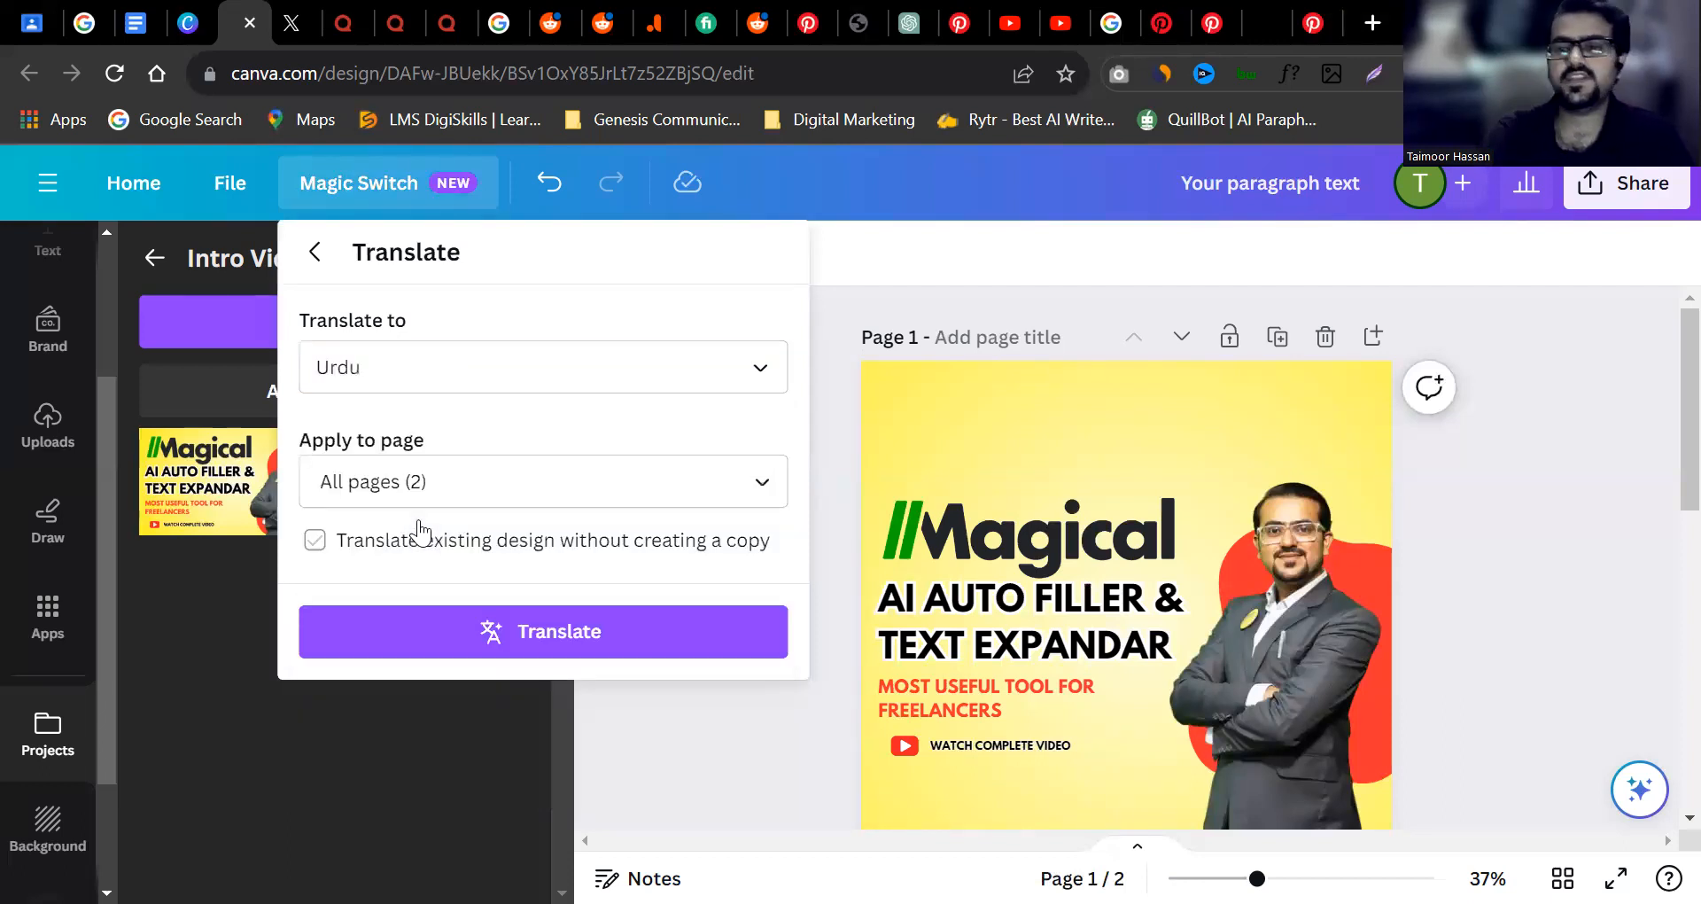
# Limit the translation to page 1, translate it as a copy, and open the translated 1080 x 1080 px design.
pyautogui.click(483, 493)
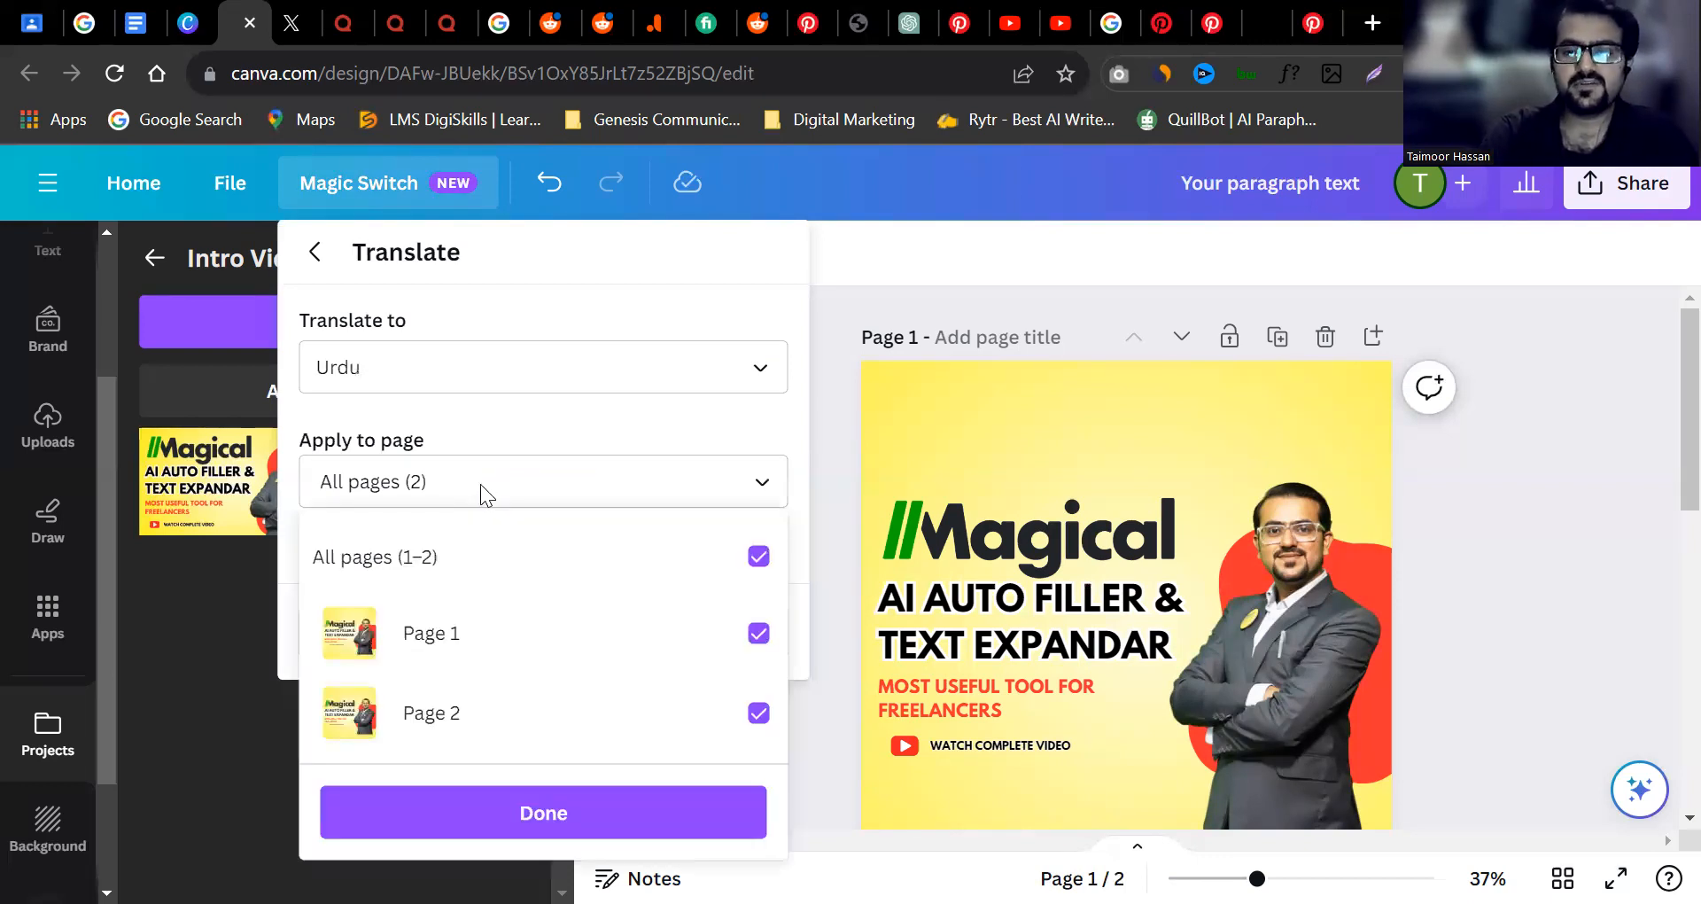
pyautogui.click(606, 729)
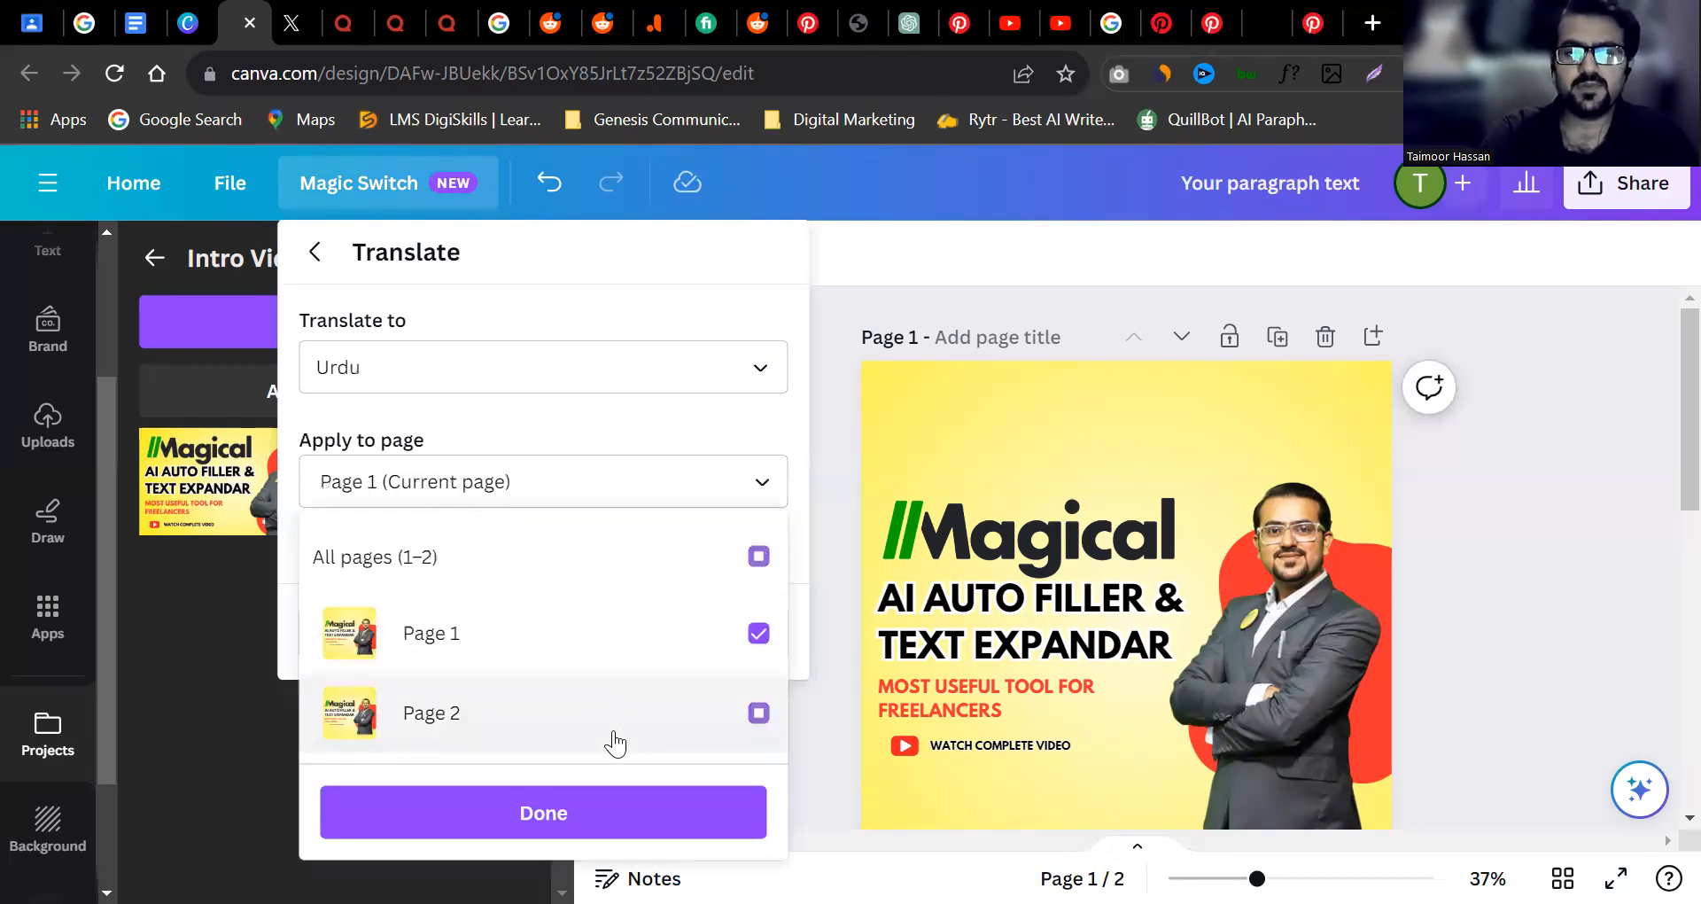
pyautogui.click(614, 828)
pyautogui.click(596, 629)
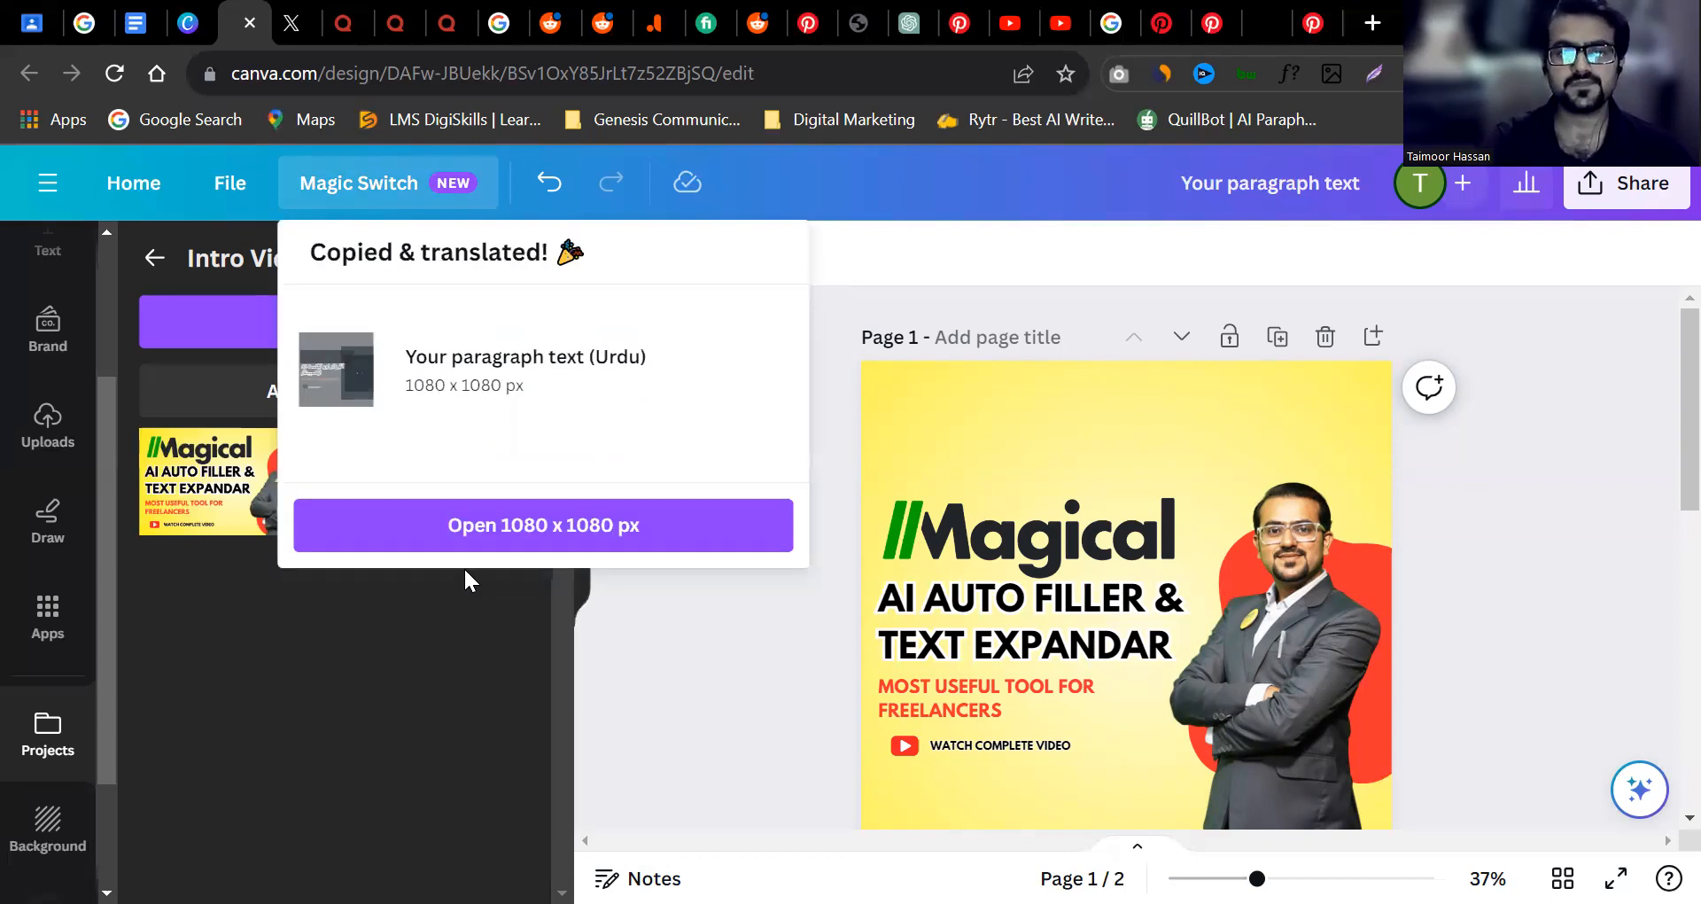
pyautogui.click(523, 532)
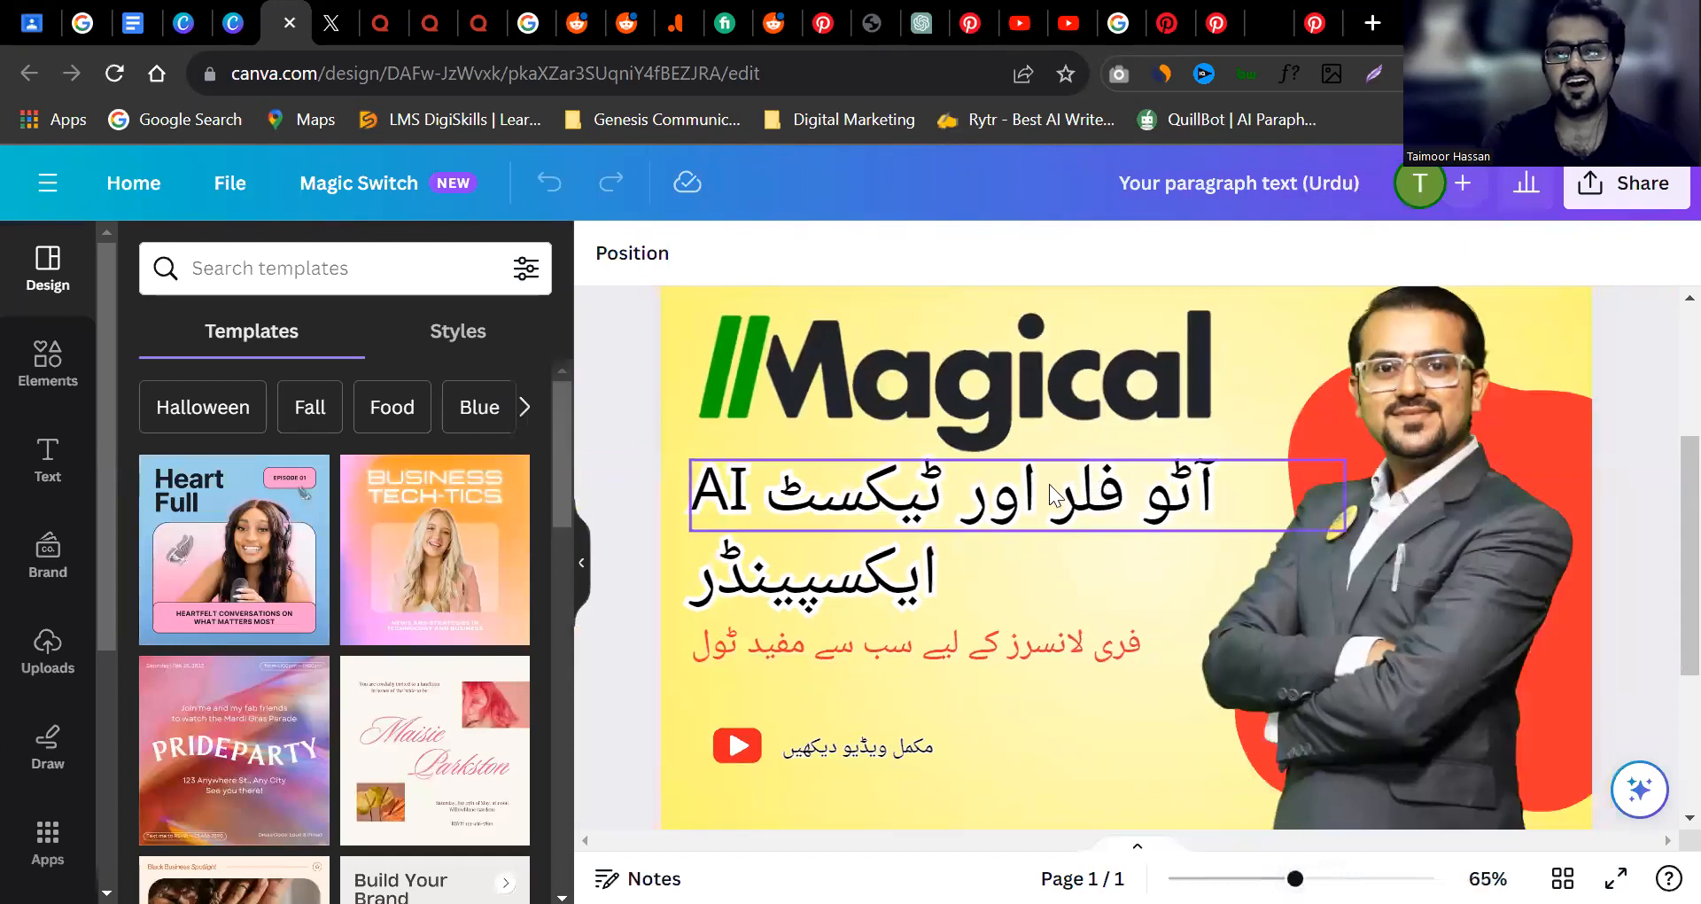
# Examine the translated Urdu heading beneath the Magical logo by selecting it, and clear the selection.
pyautogui.click(864, 584)
pyautogui.click(853, 584)
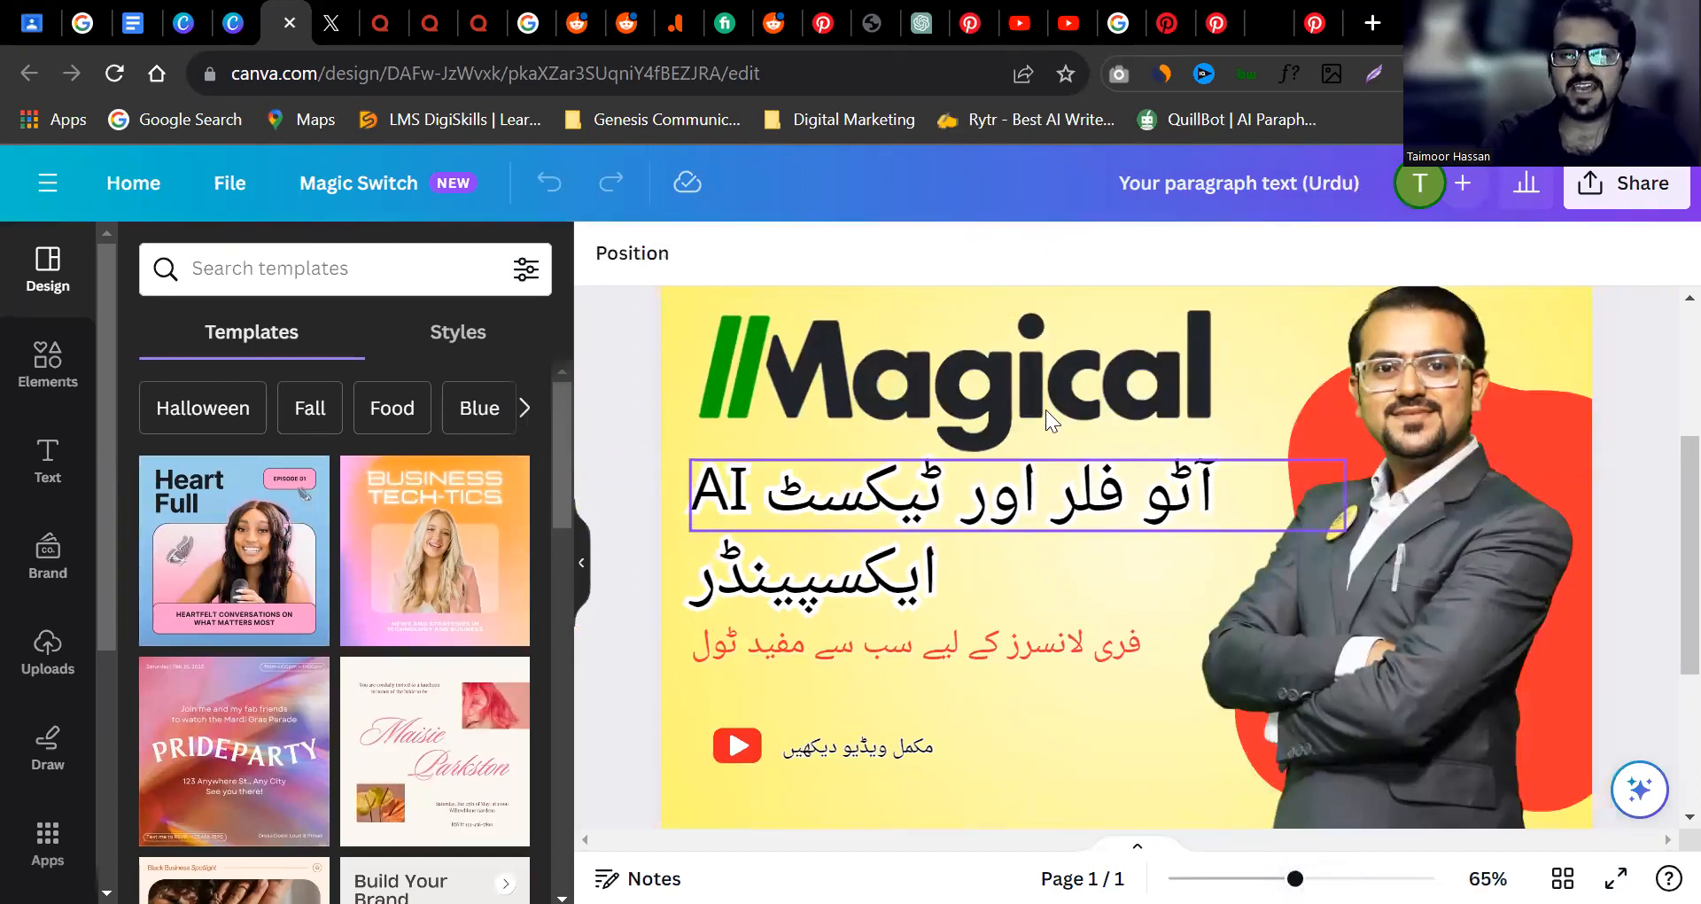
pyautogui.click(1008, 374)
pyautogui.click(875, 576)
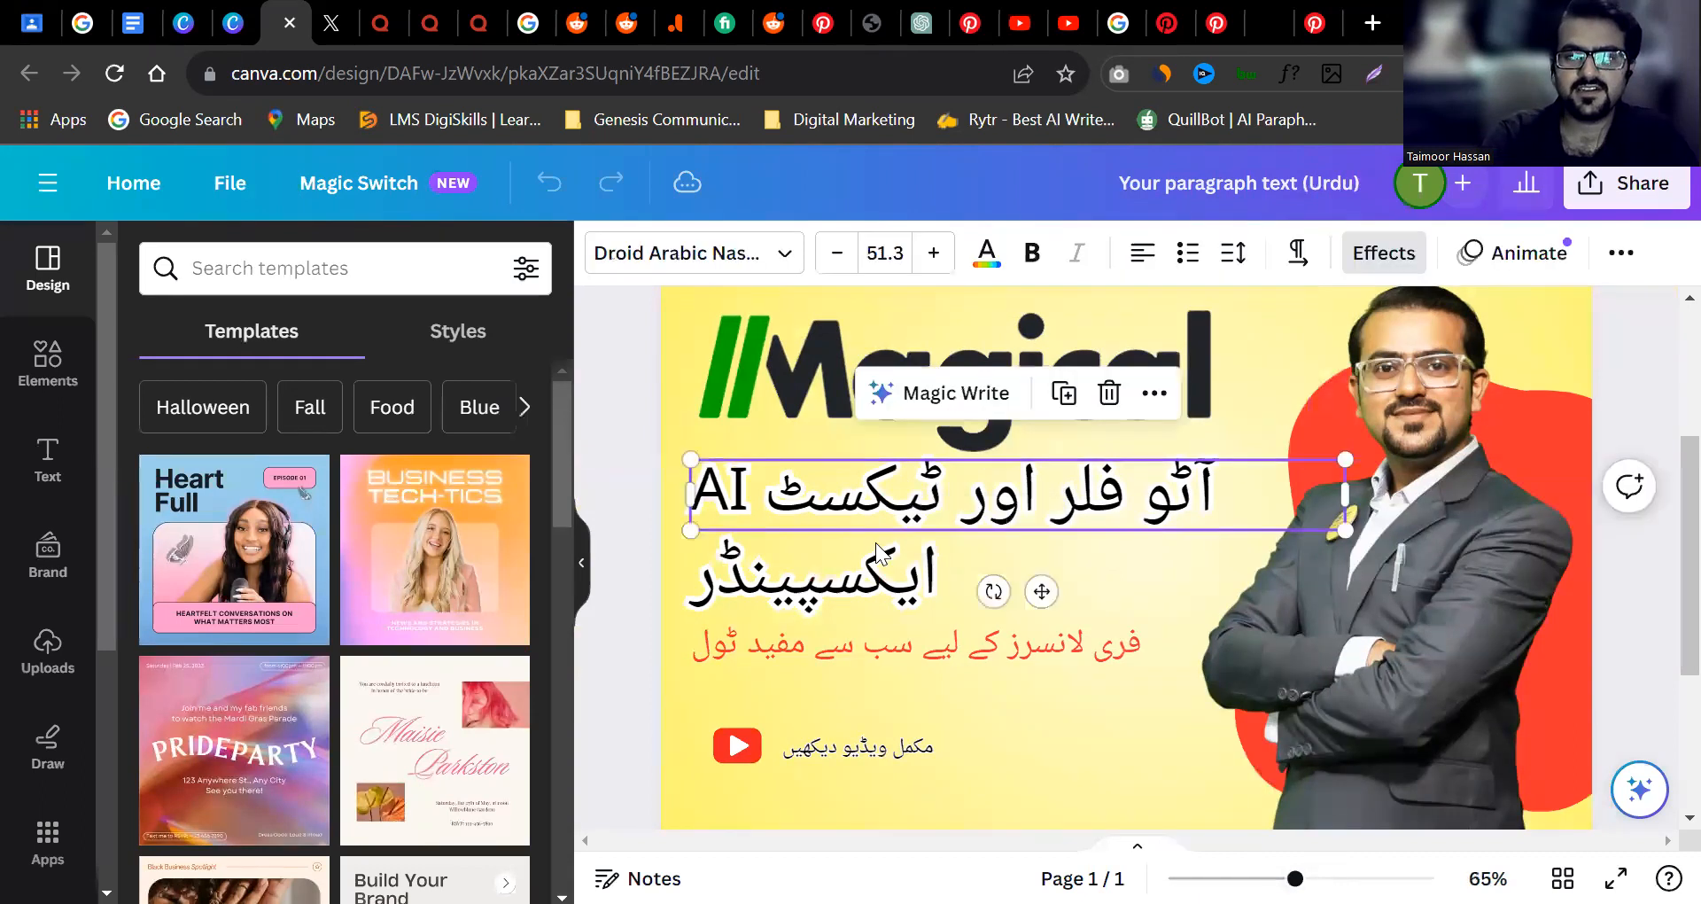
pyautogui.click(882, 578)
pyautogui.click(888, 576)
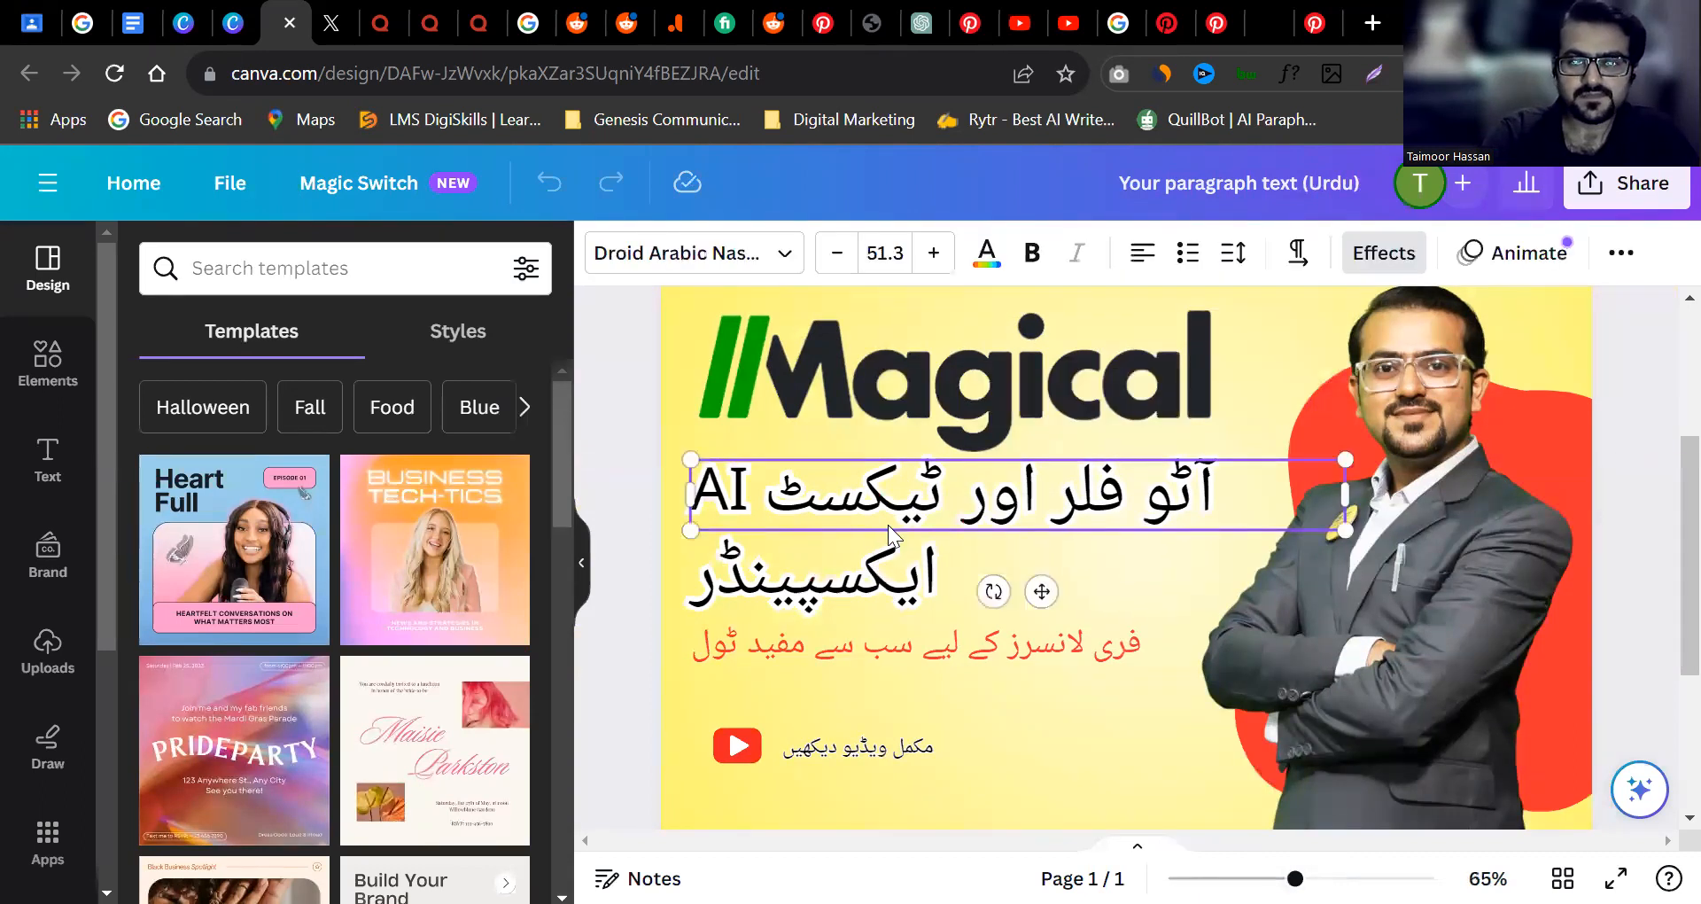
pyautogui.click(1430, 405)
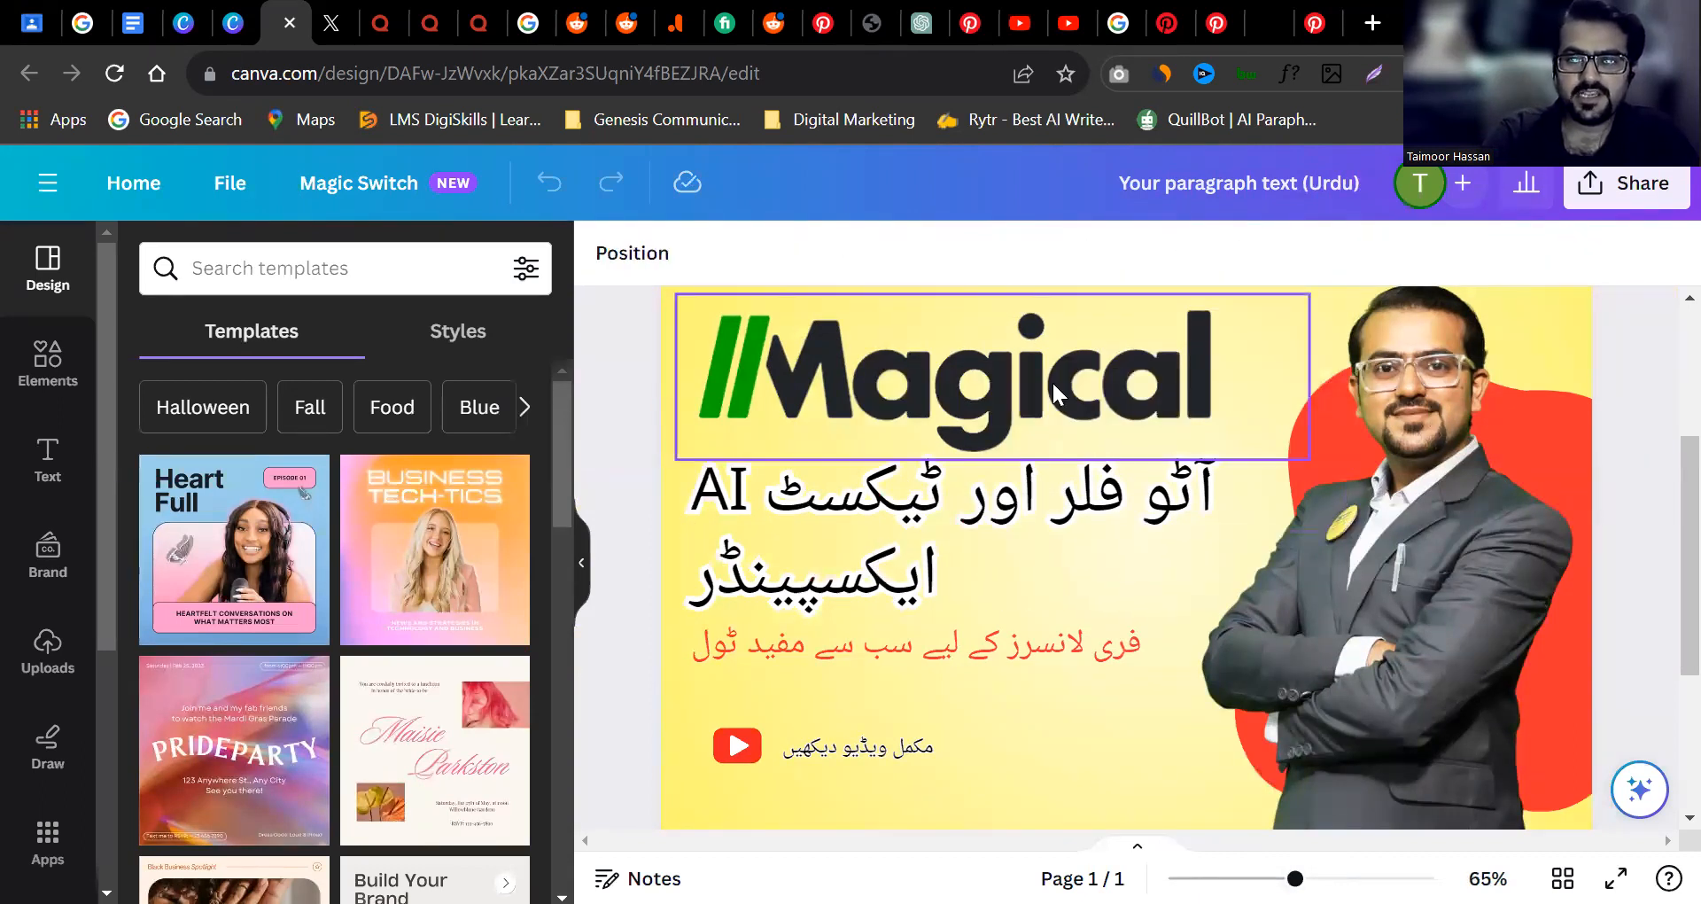
# Move the Magical logo slightly up and to the right, lining up its frame with the Urdu text's left edge.
pyautogui.click(1351, 386)
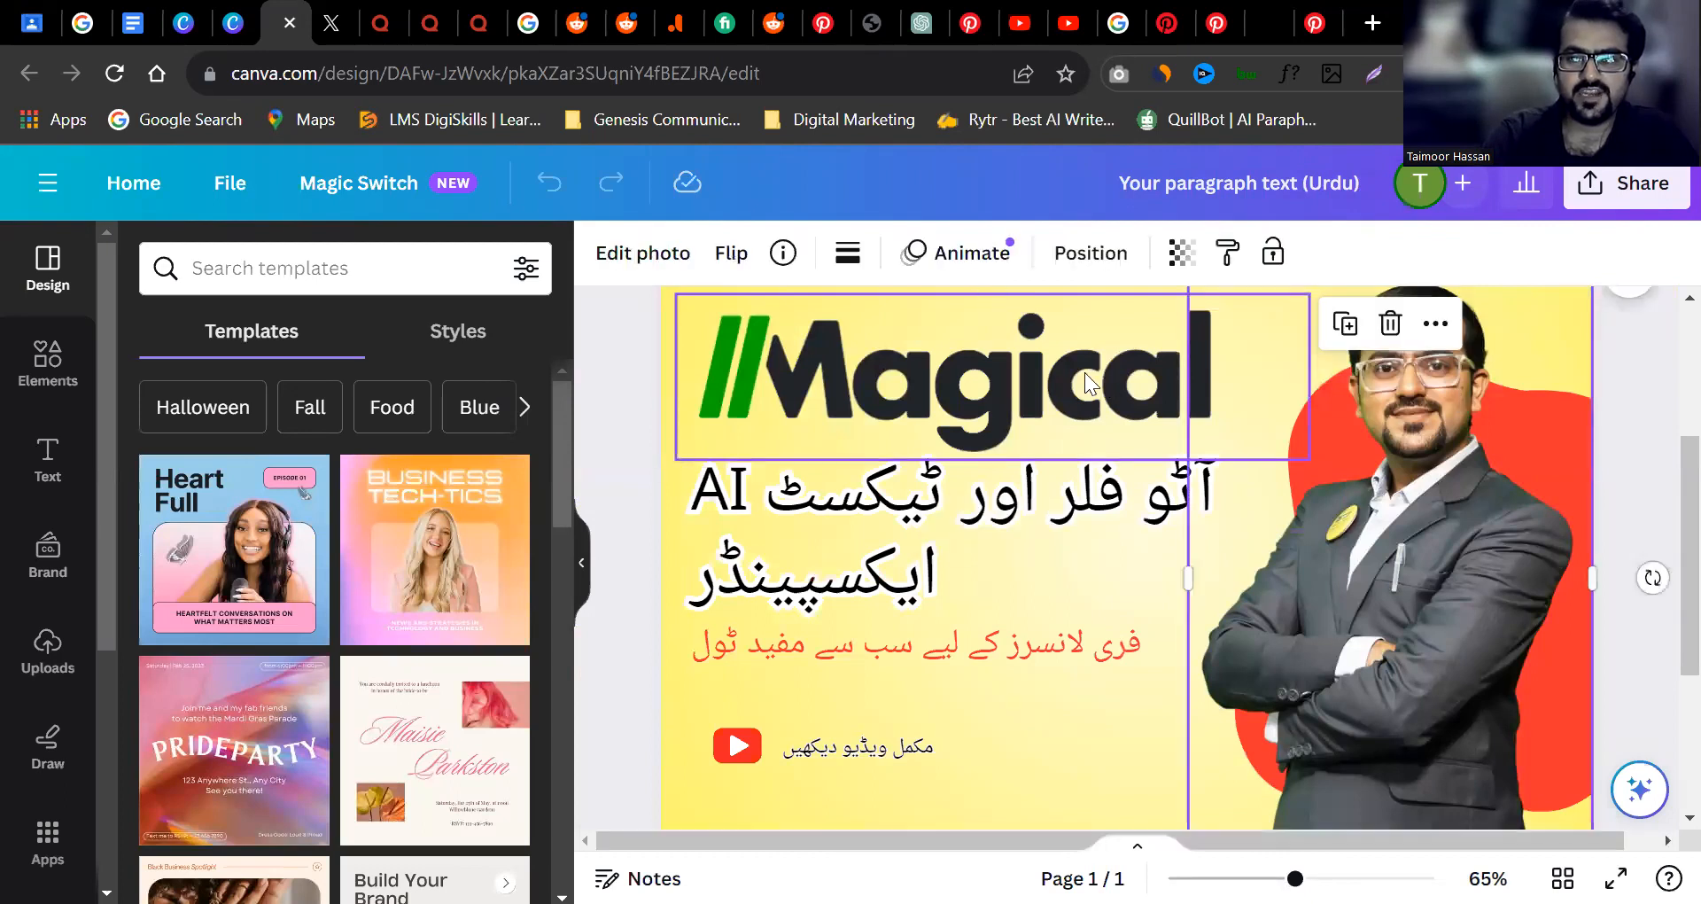
pyautogui.scroll(1, 1435, 620)
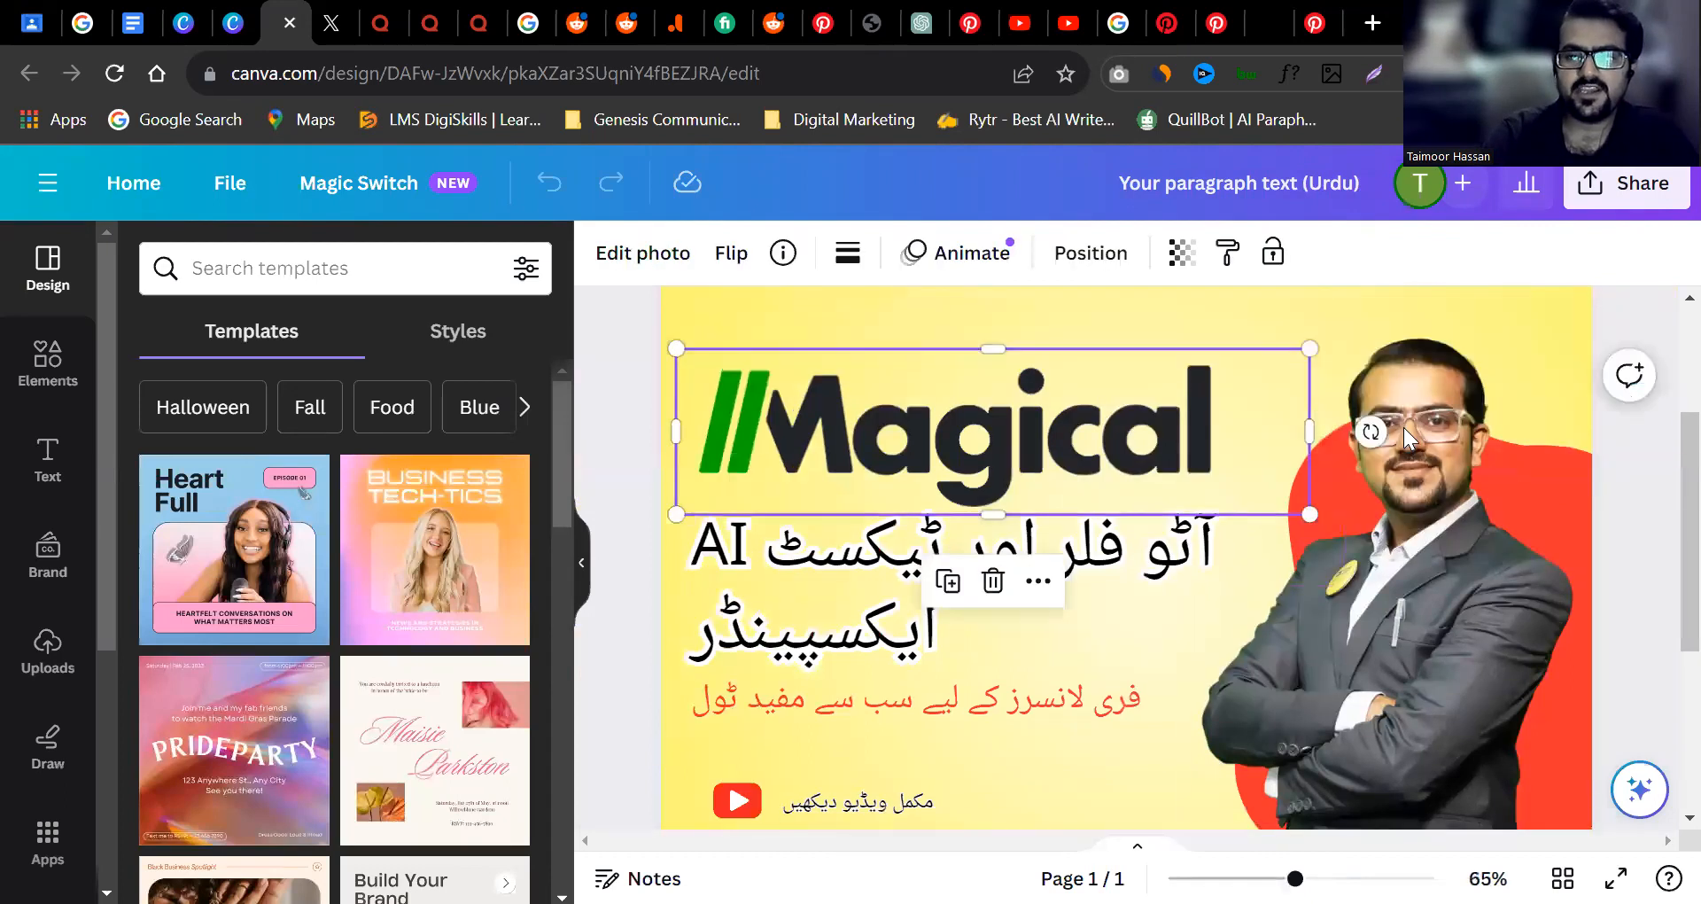
pyautogui.click(1429, 432)
pyautogui.moveTo(1056, 414); pyautogui.dragTo(1072, 392)
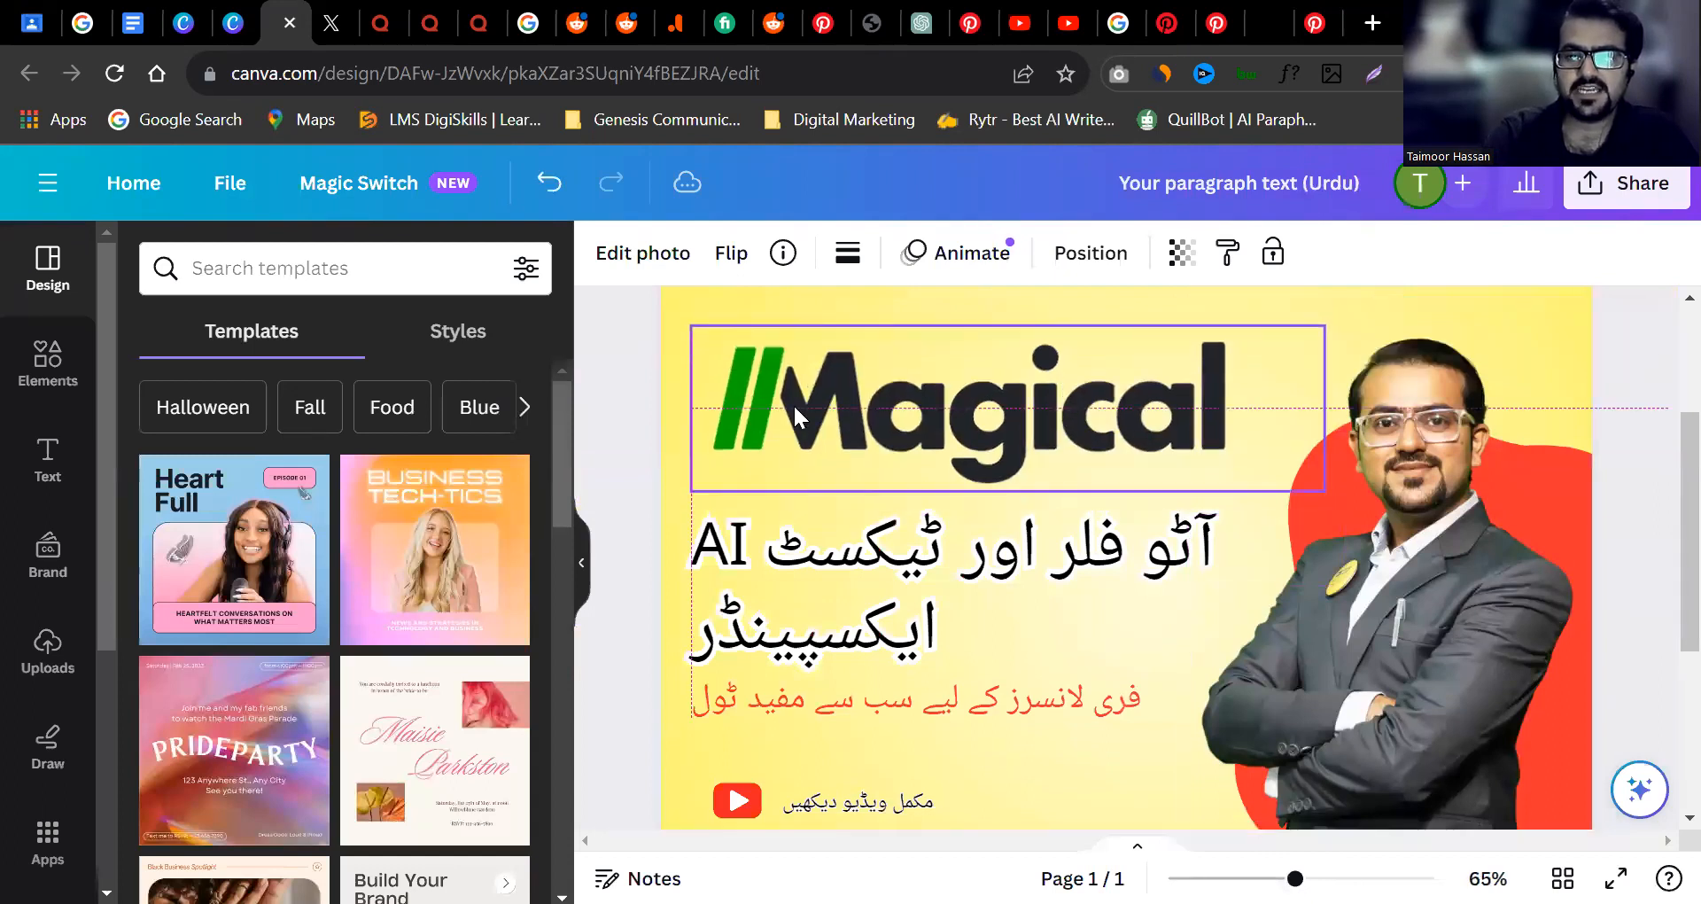
pyautogui.moveTo(870, 406); pyautogui.dragTo(868, 411)
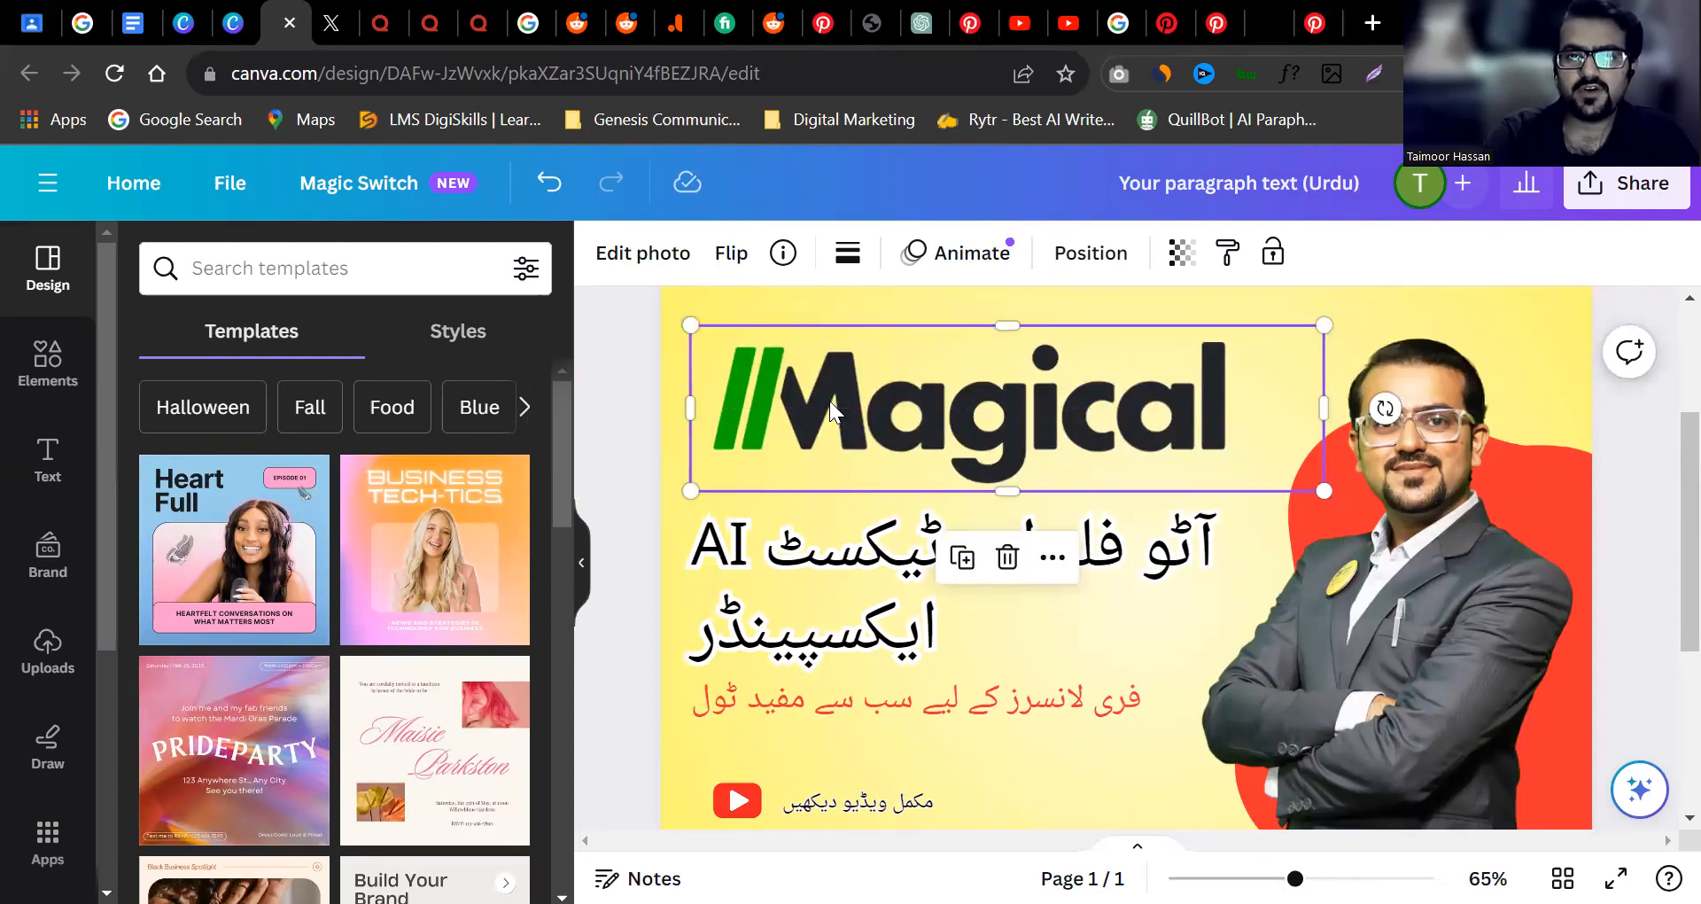
# Scale the black Urdu heading down to font size 38 so it clears the man's photo.
pyautogui.click(797, 639)
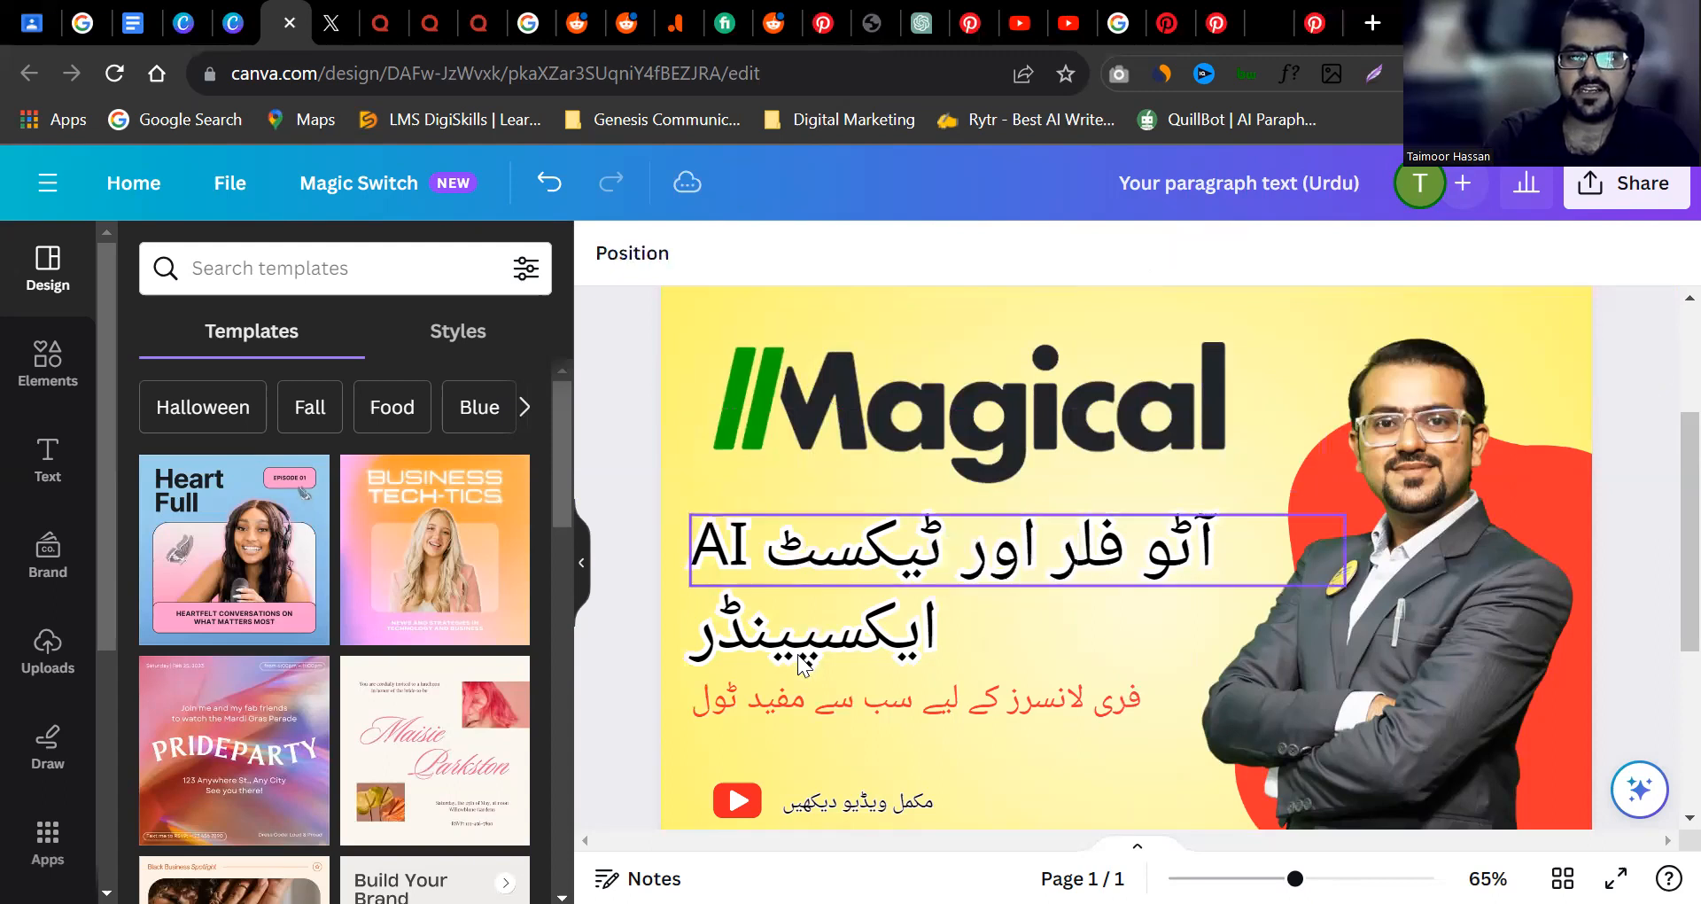
pyautogui.click(889, 709)
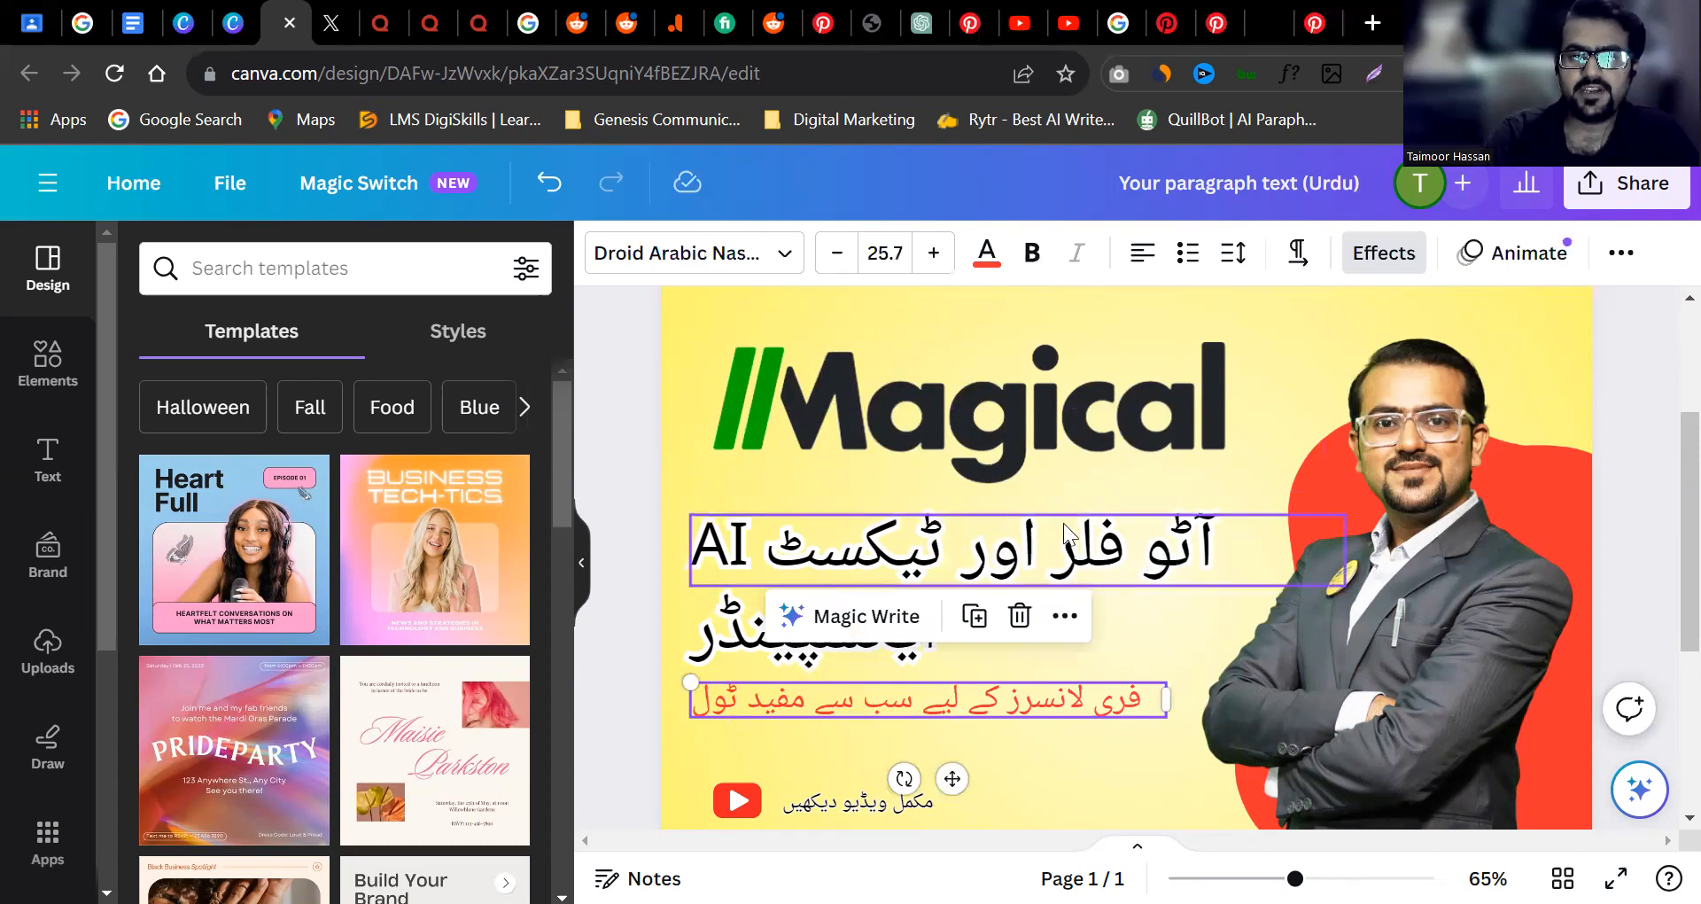
pyautogui.click(827, 599)
pyautogui.doubleClick(860, 660)
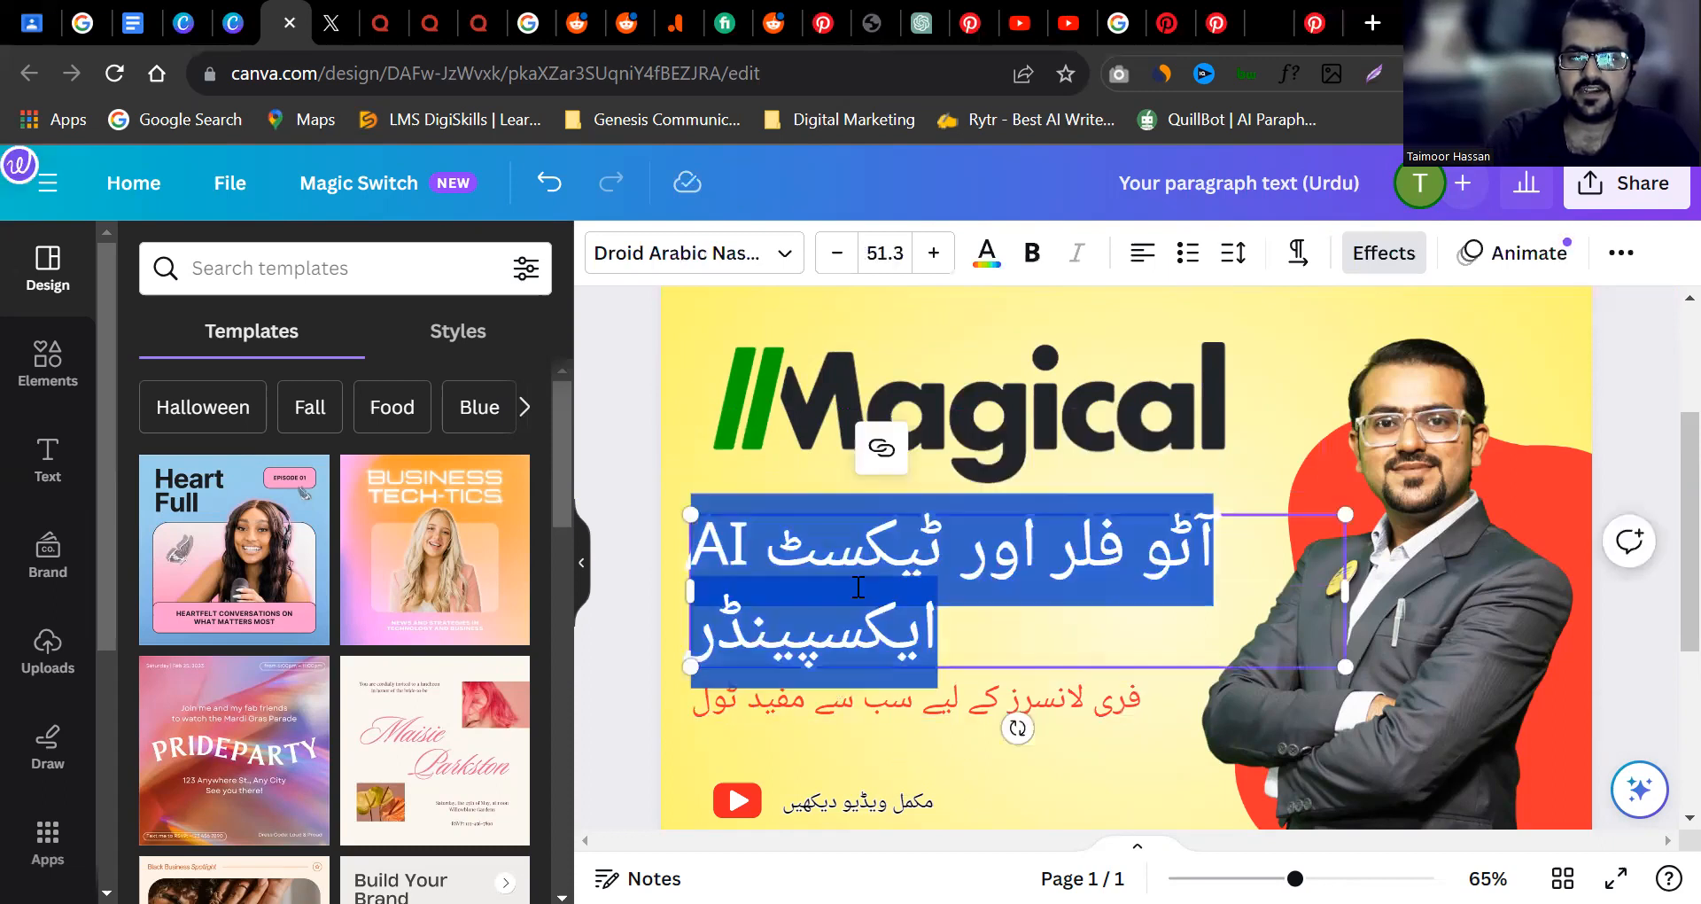
pyautogui.moveTo(1352, 600); pyautogui.dragTo(1176, 578)
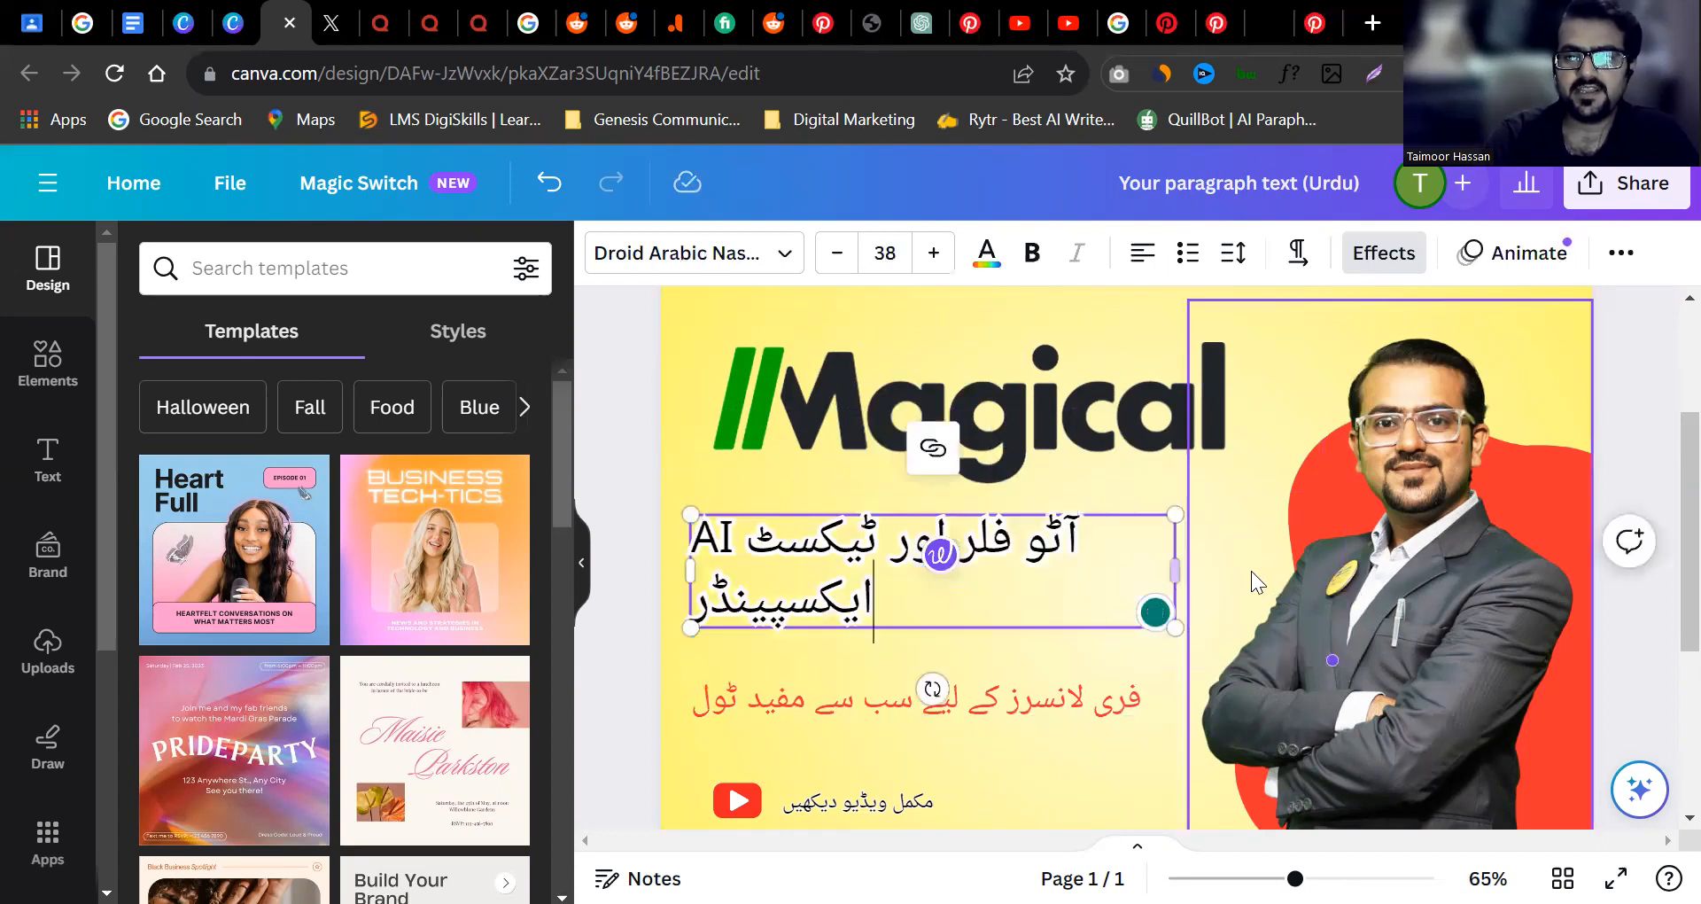
# Right-align the full text of the Urdu heading and deselect it.
pyautogui.hotkey('ctrl', 'a')
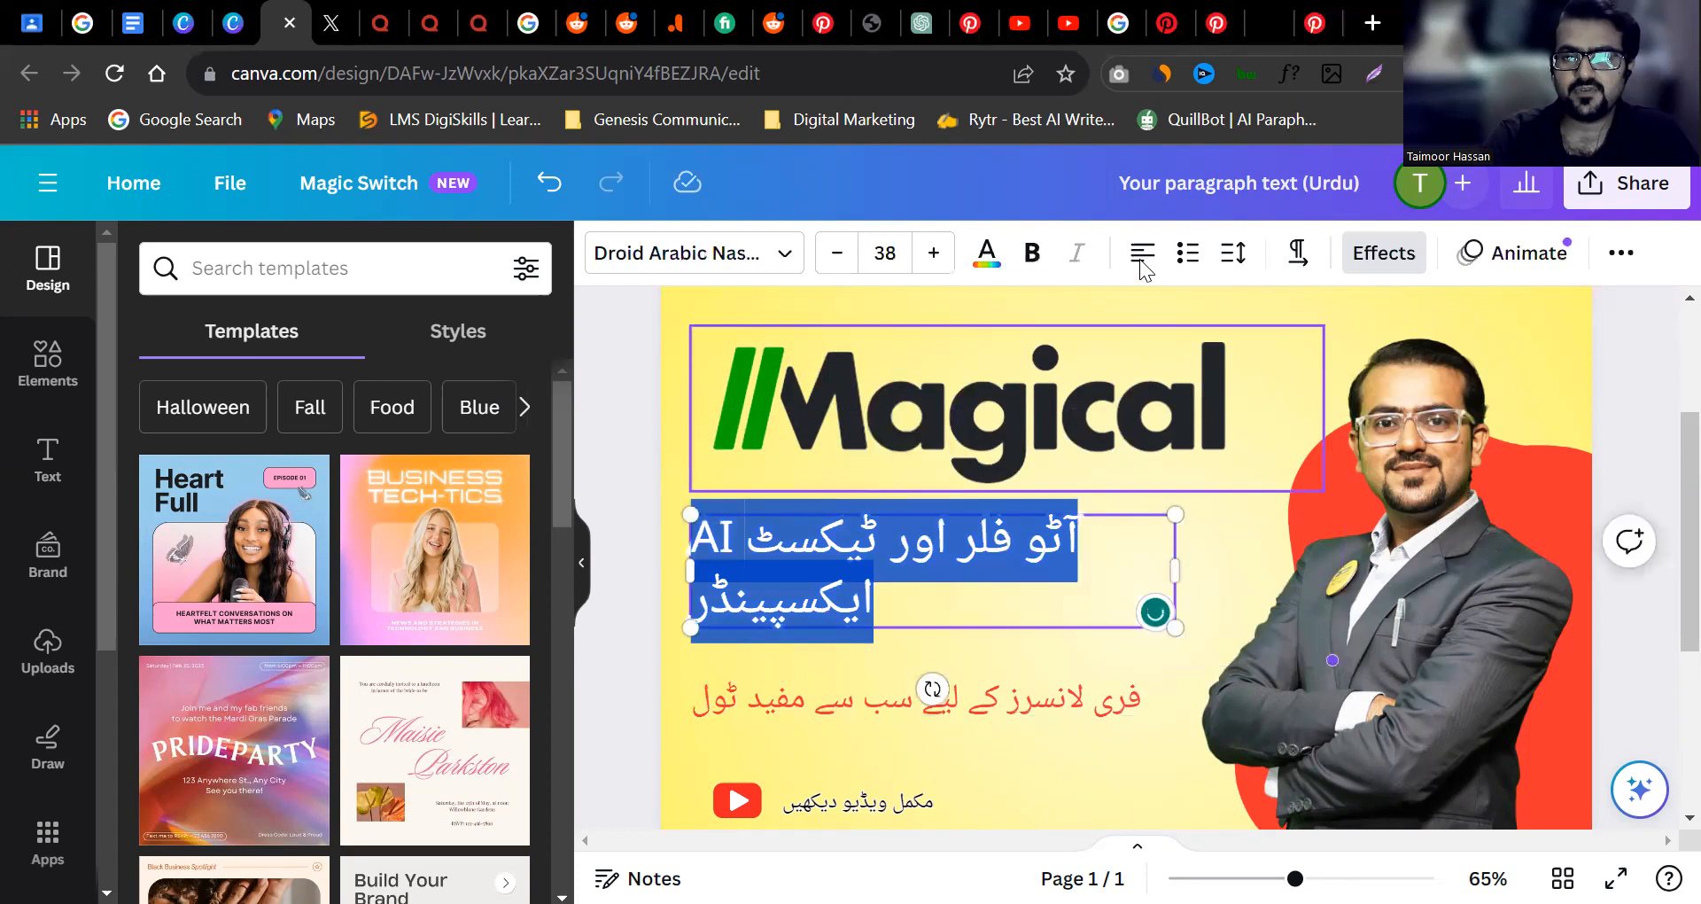
pyautogui.click(1142, 252)
pyautogui.click(1149, 264)
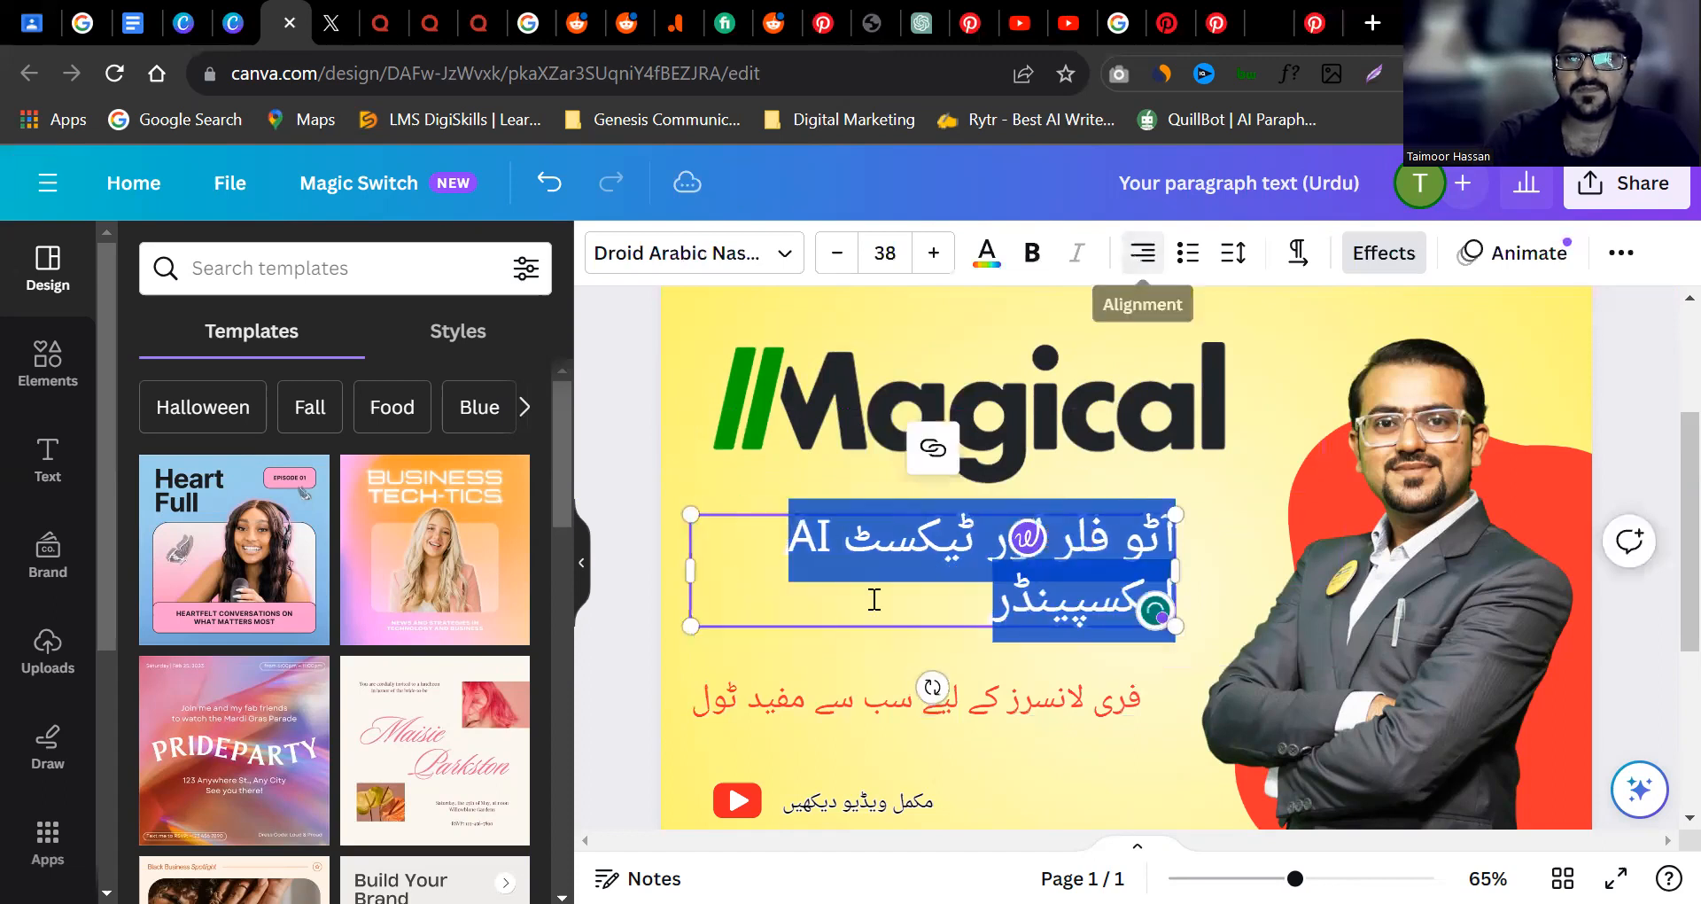
pyautogui.click(762, 492)
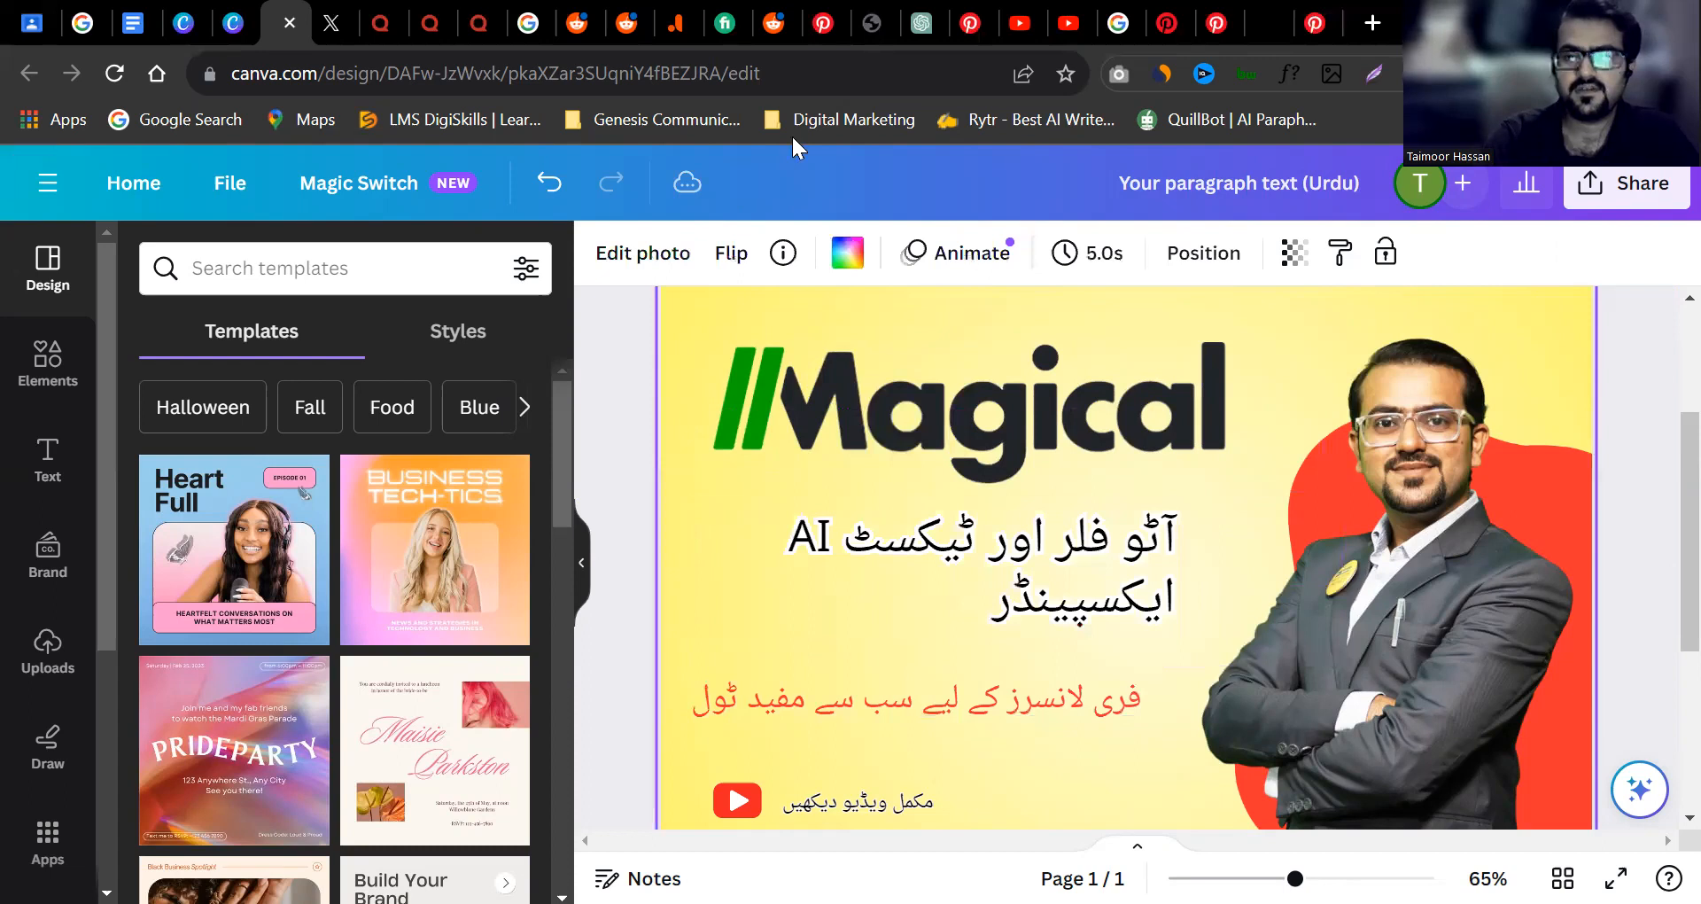
# Narrow the Urdu heading's text box from its left side to fit the text, and look over the rest of the page.
pyautogui.click(905, 551)
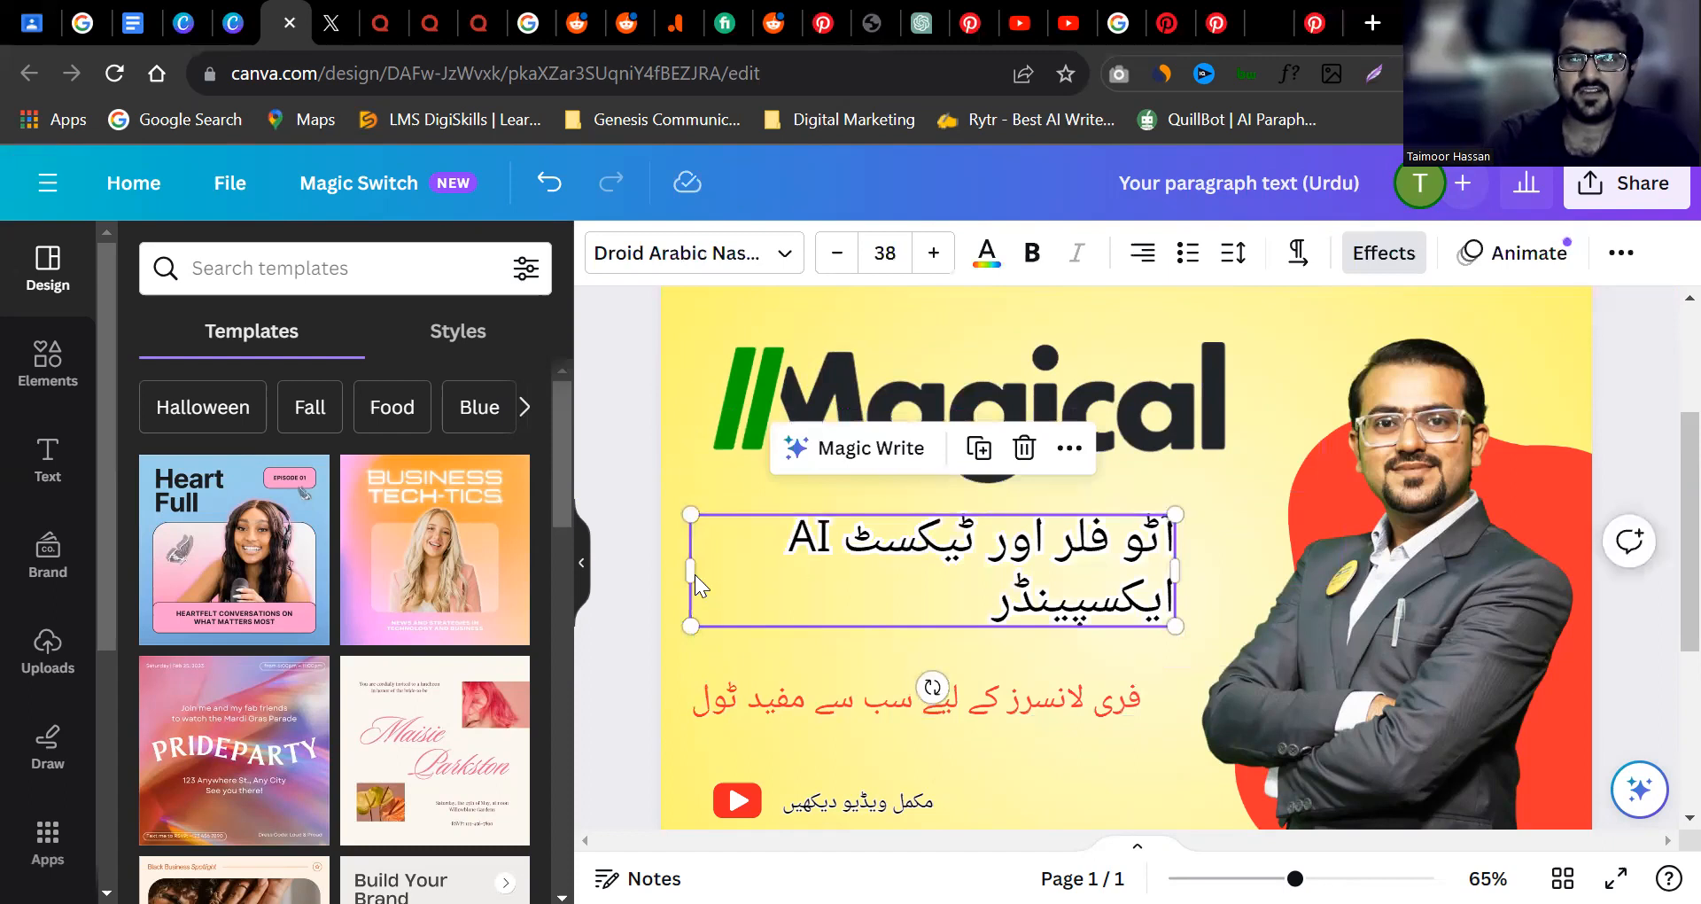
pyautogui.moveTo(692, 572); pyautogui.dragTo(782, 574)
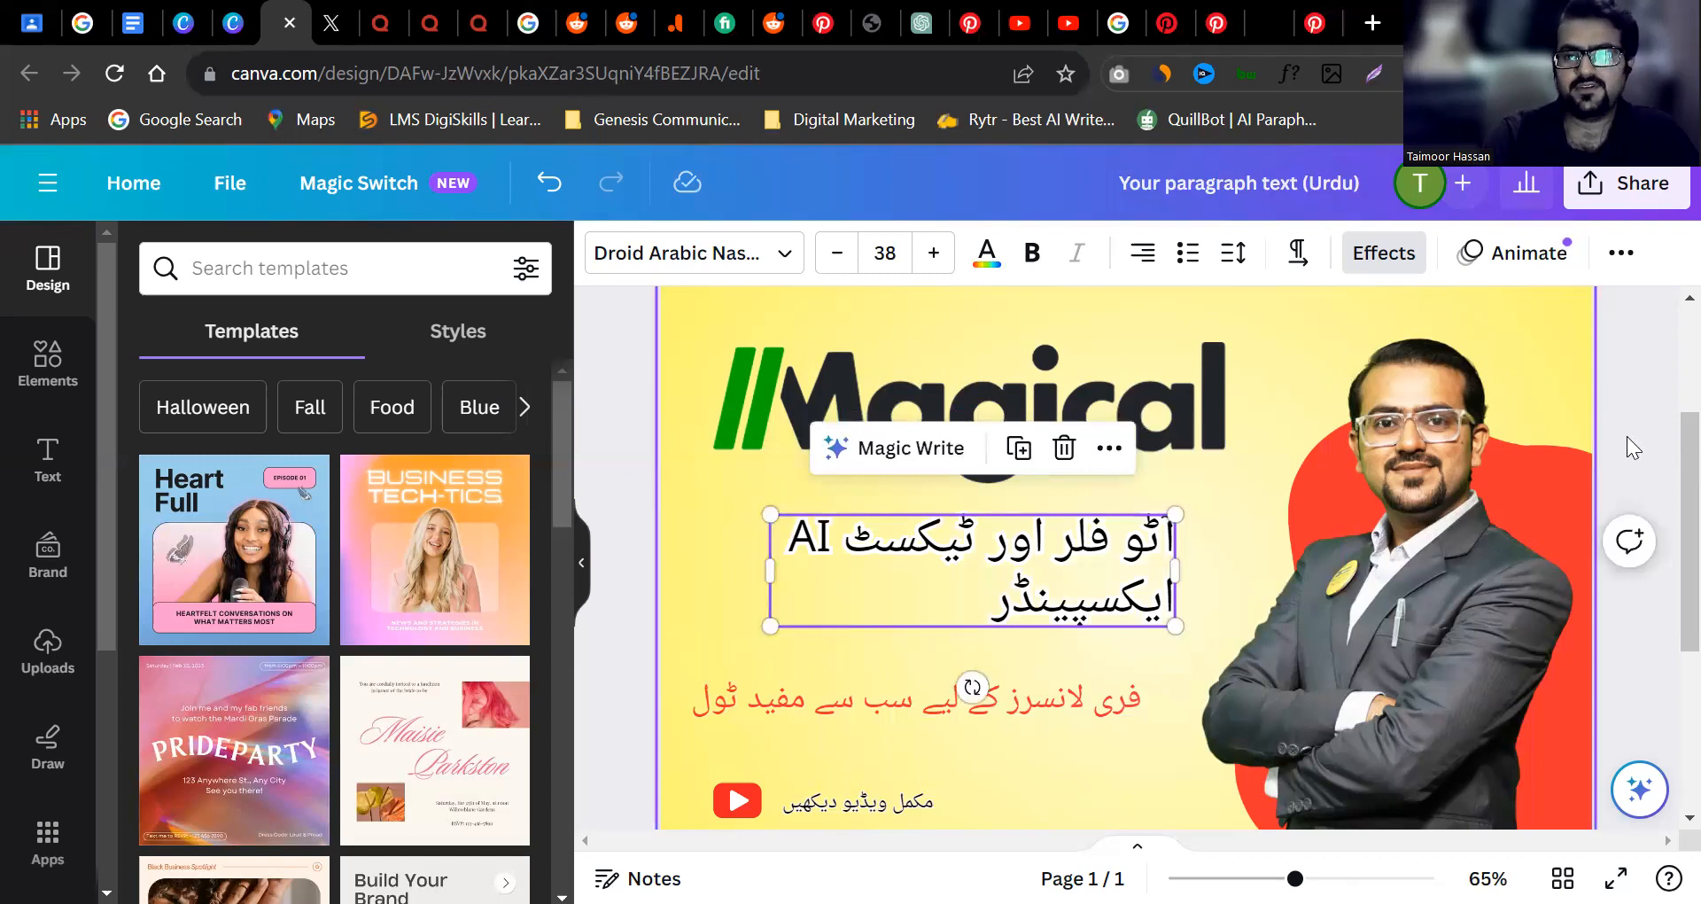
pyautogui.click(1665, 483)
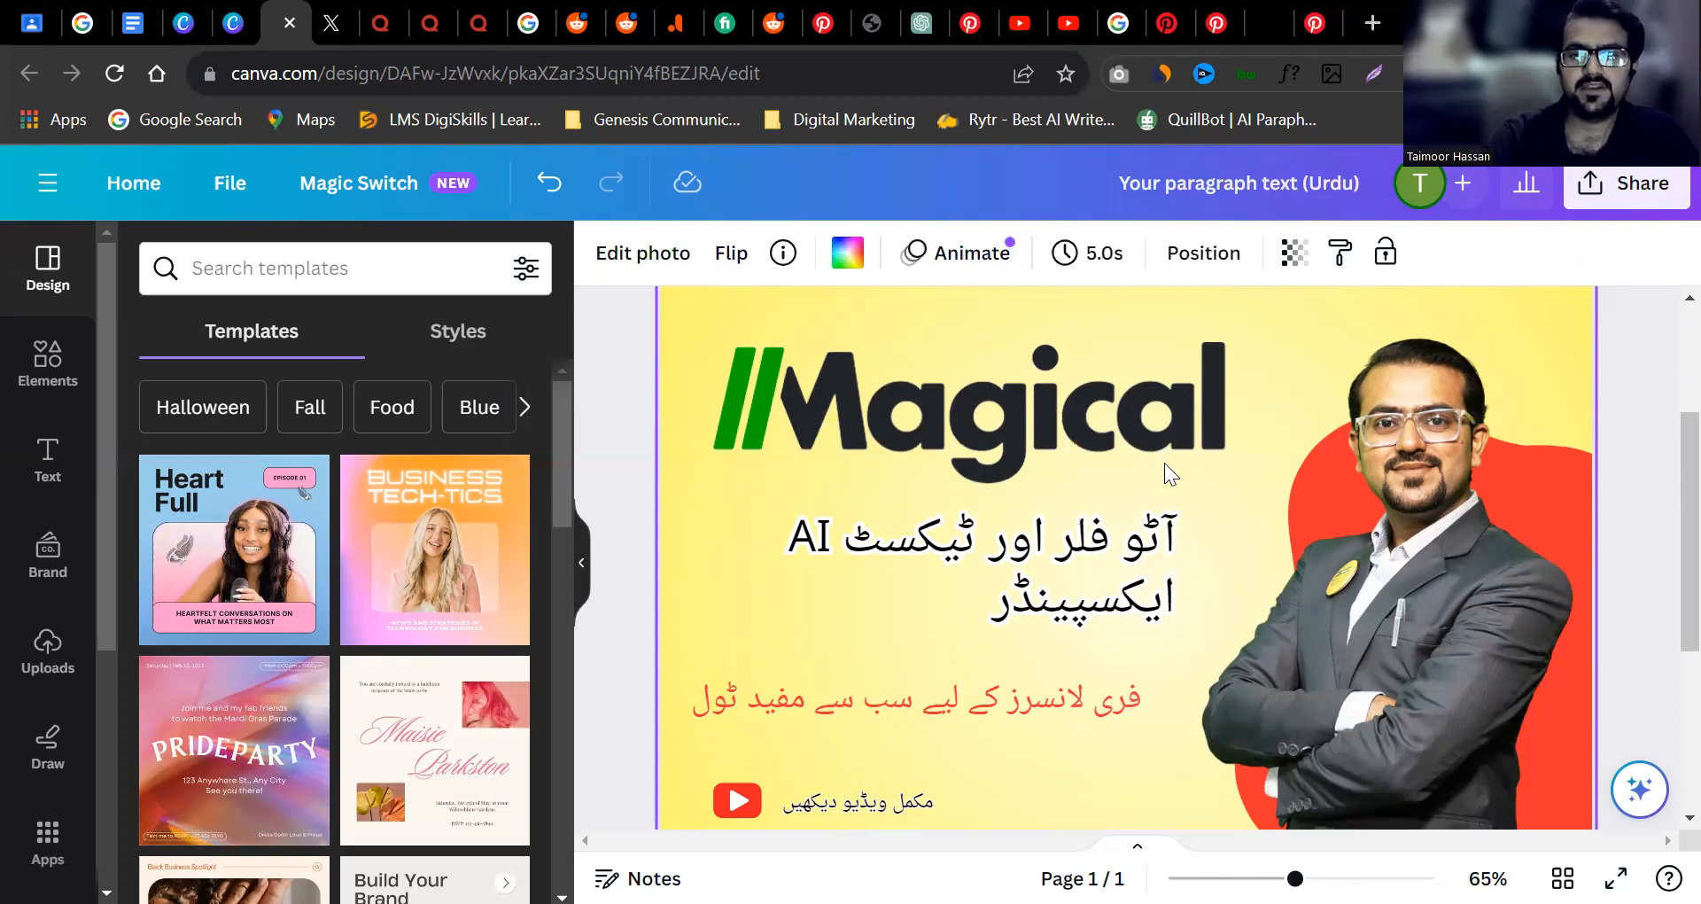
pyautogui.click(1665, 431)
pyautogui.scroll(-4, 1664, 585)
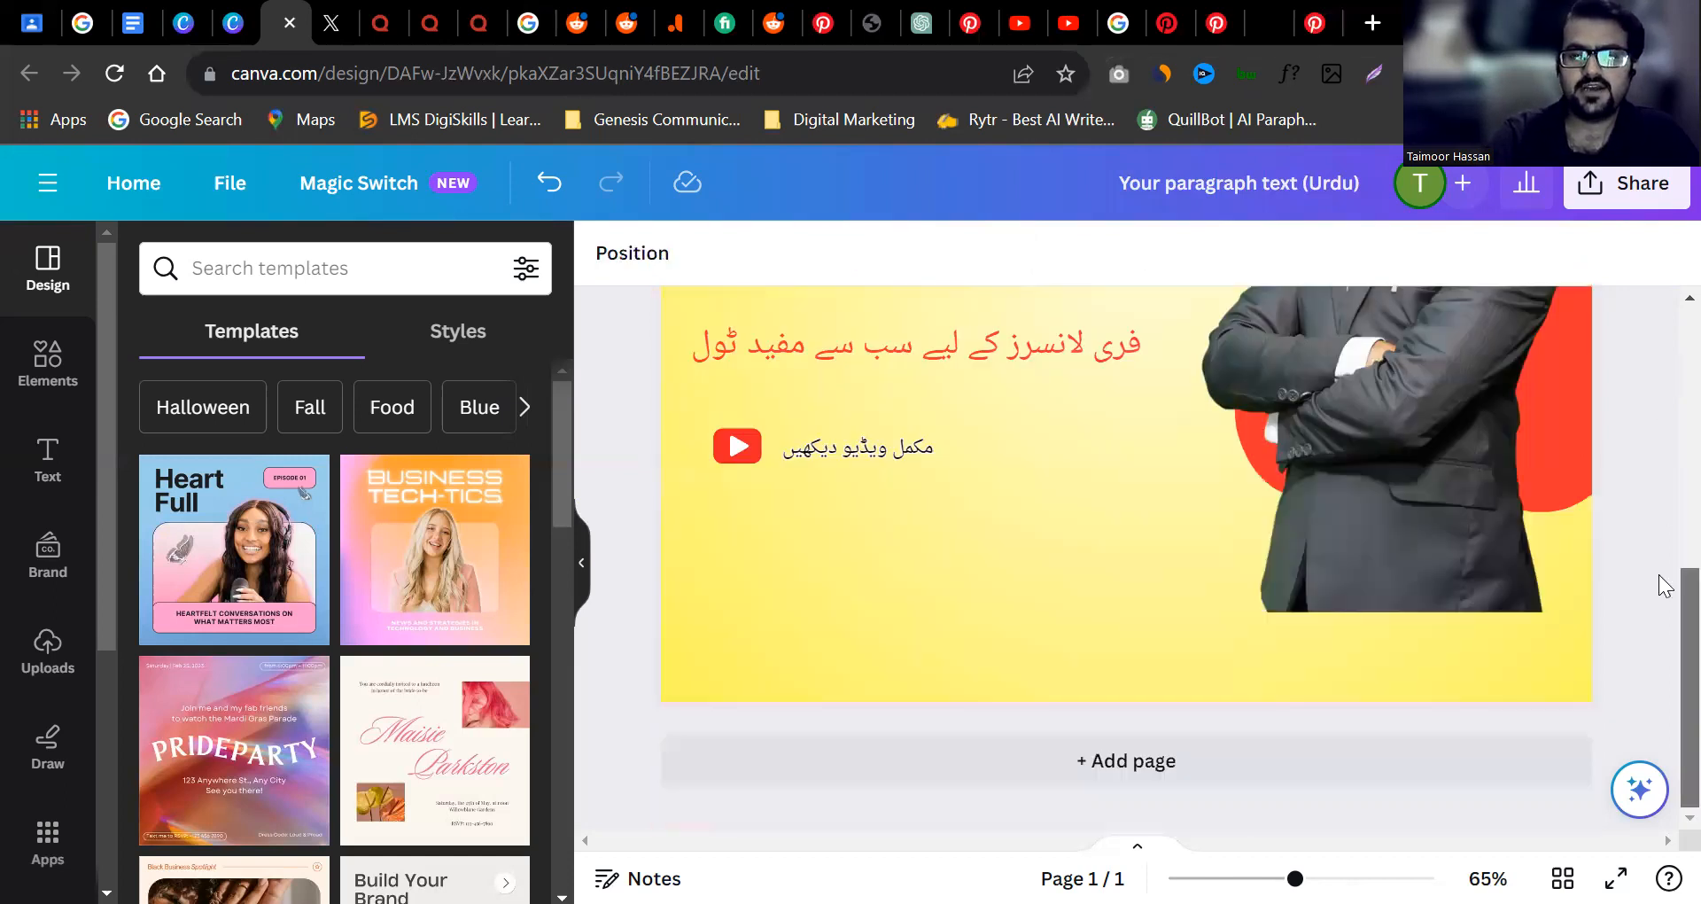
# Return to the original English design, dismiss the finished Urdu translation, and open Magic Switch's Translate options.
pyautogui.scroll(5, 1666, 458)
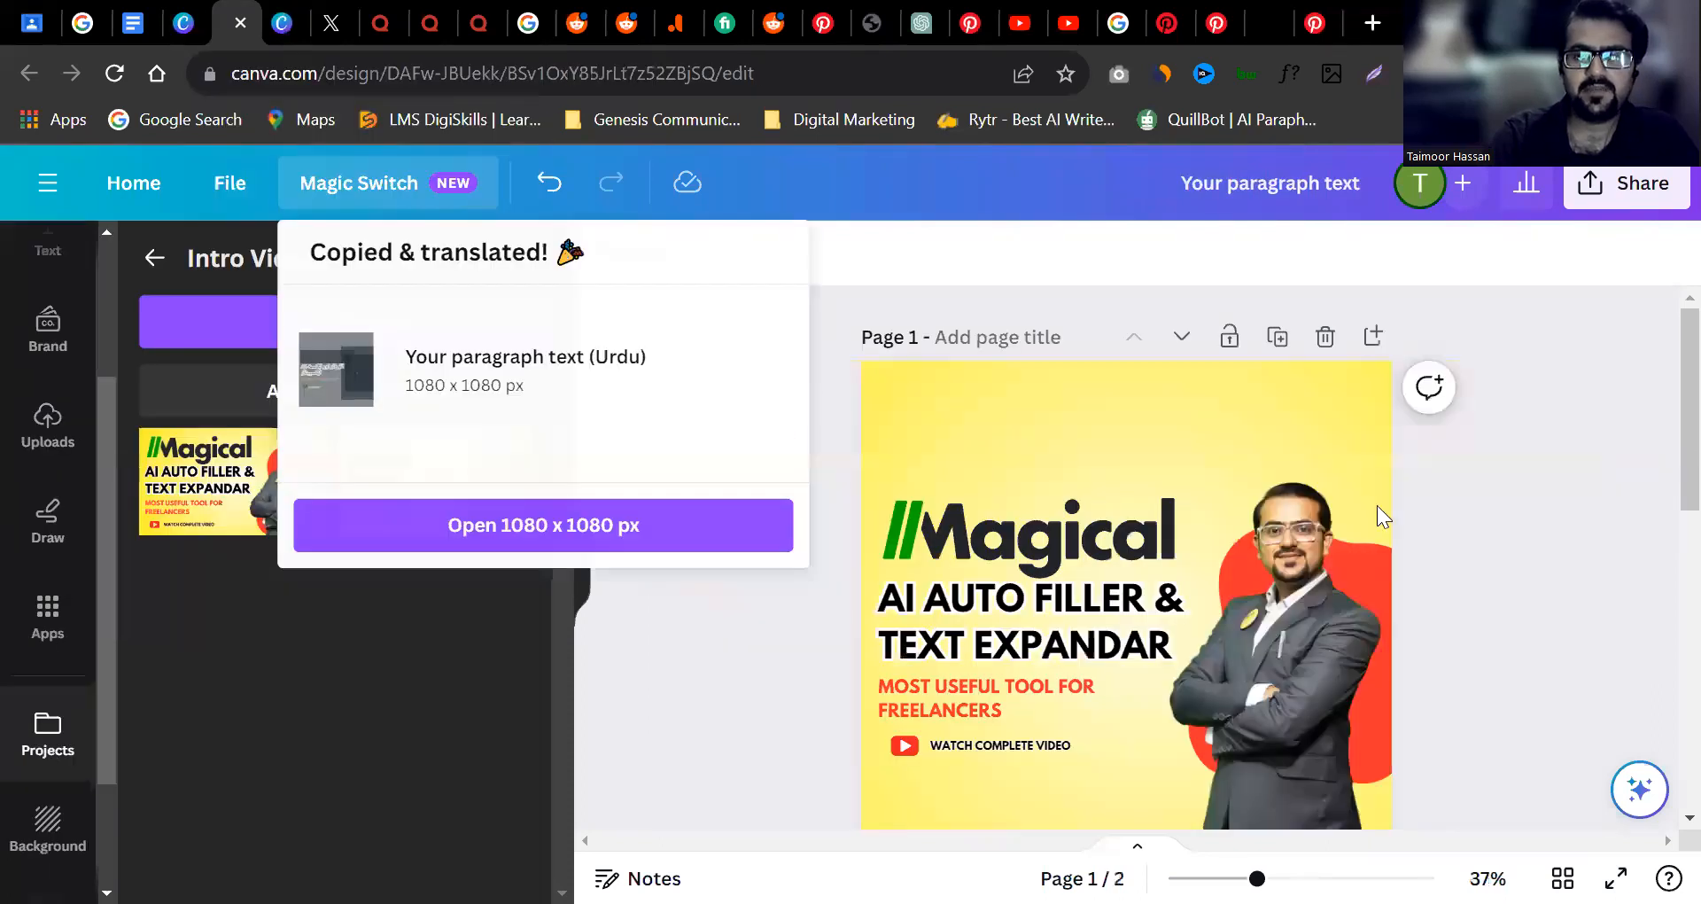
pyautogui.click(1659, 418)
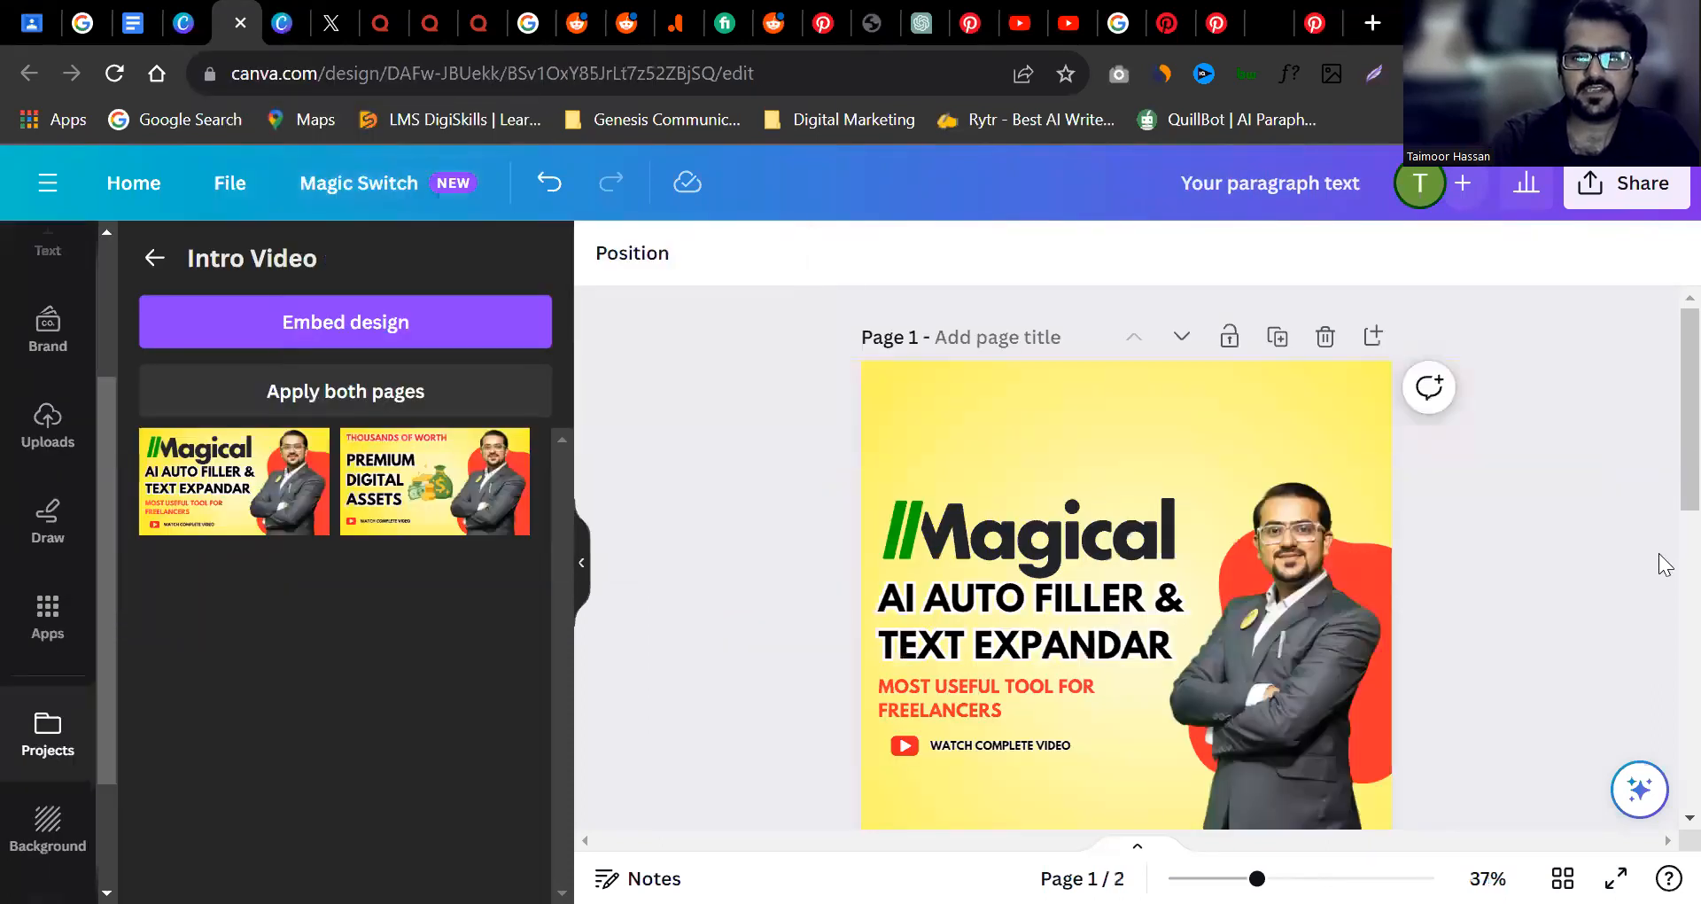
pyautogui.scroll(-5, 1661, 584)
pyautogui.scroll(5, 1659, 451)
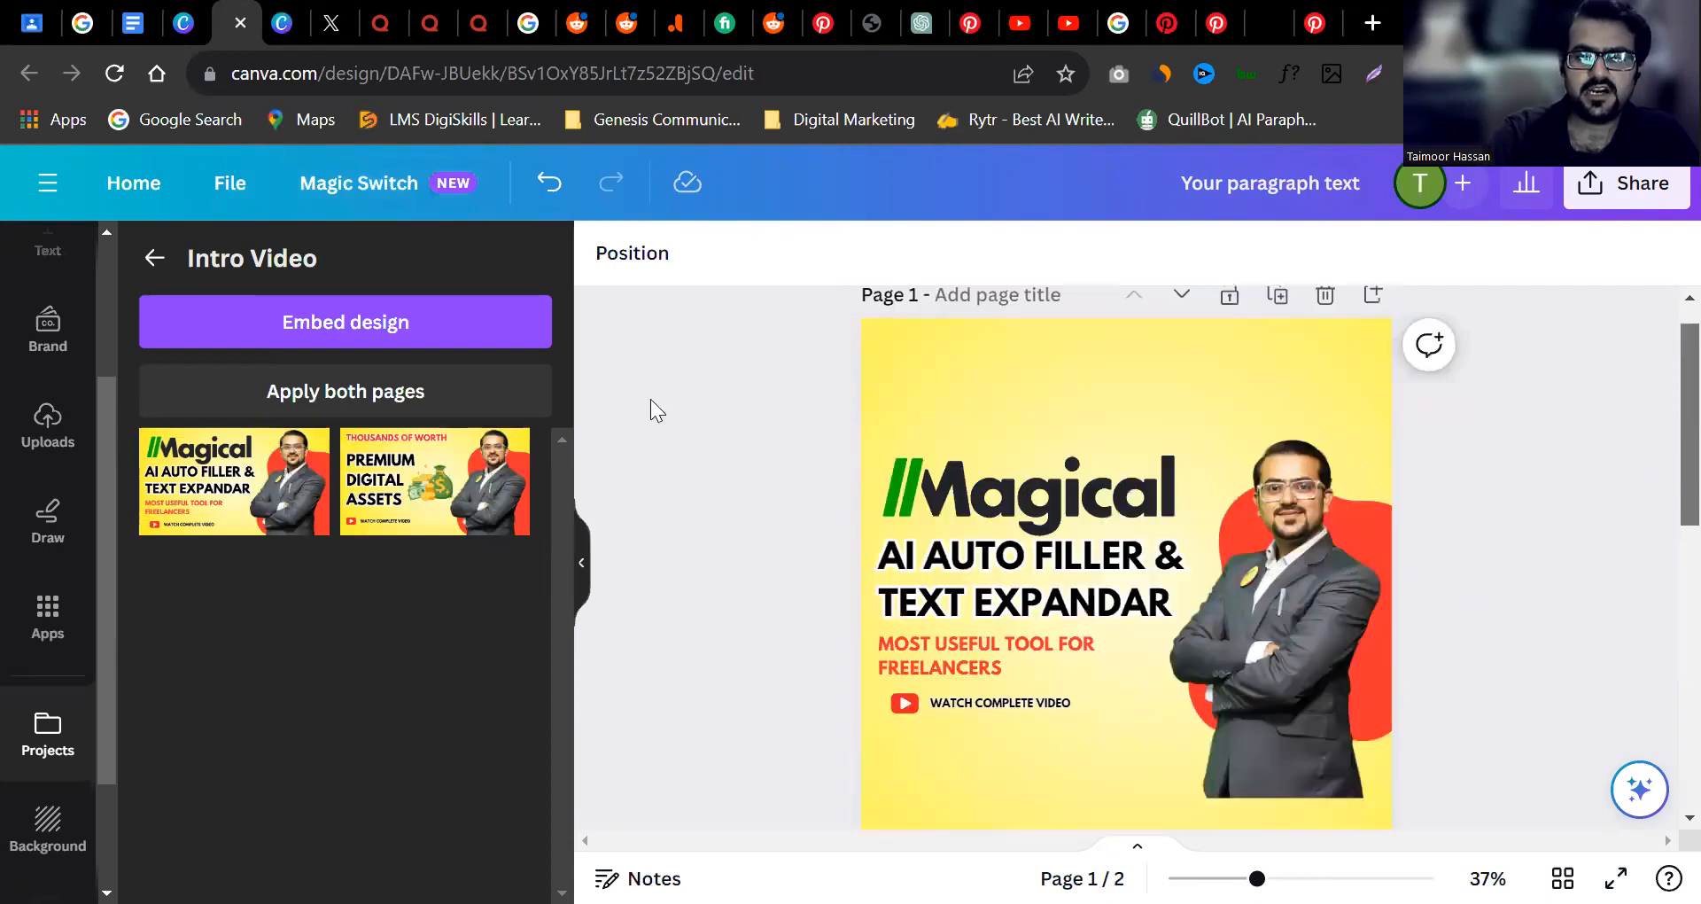
pyautogui.click(362, 187)
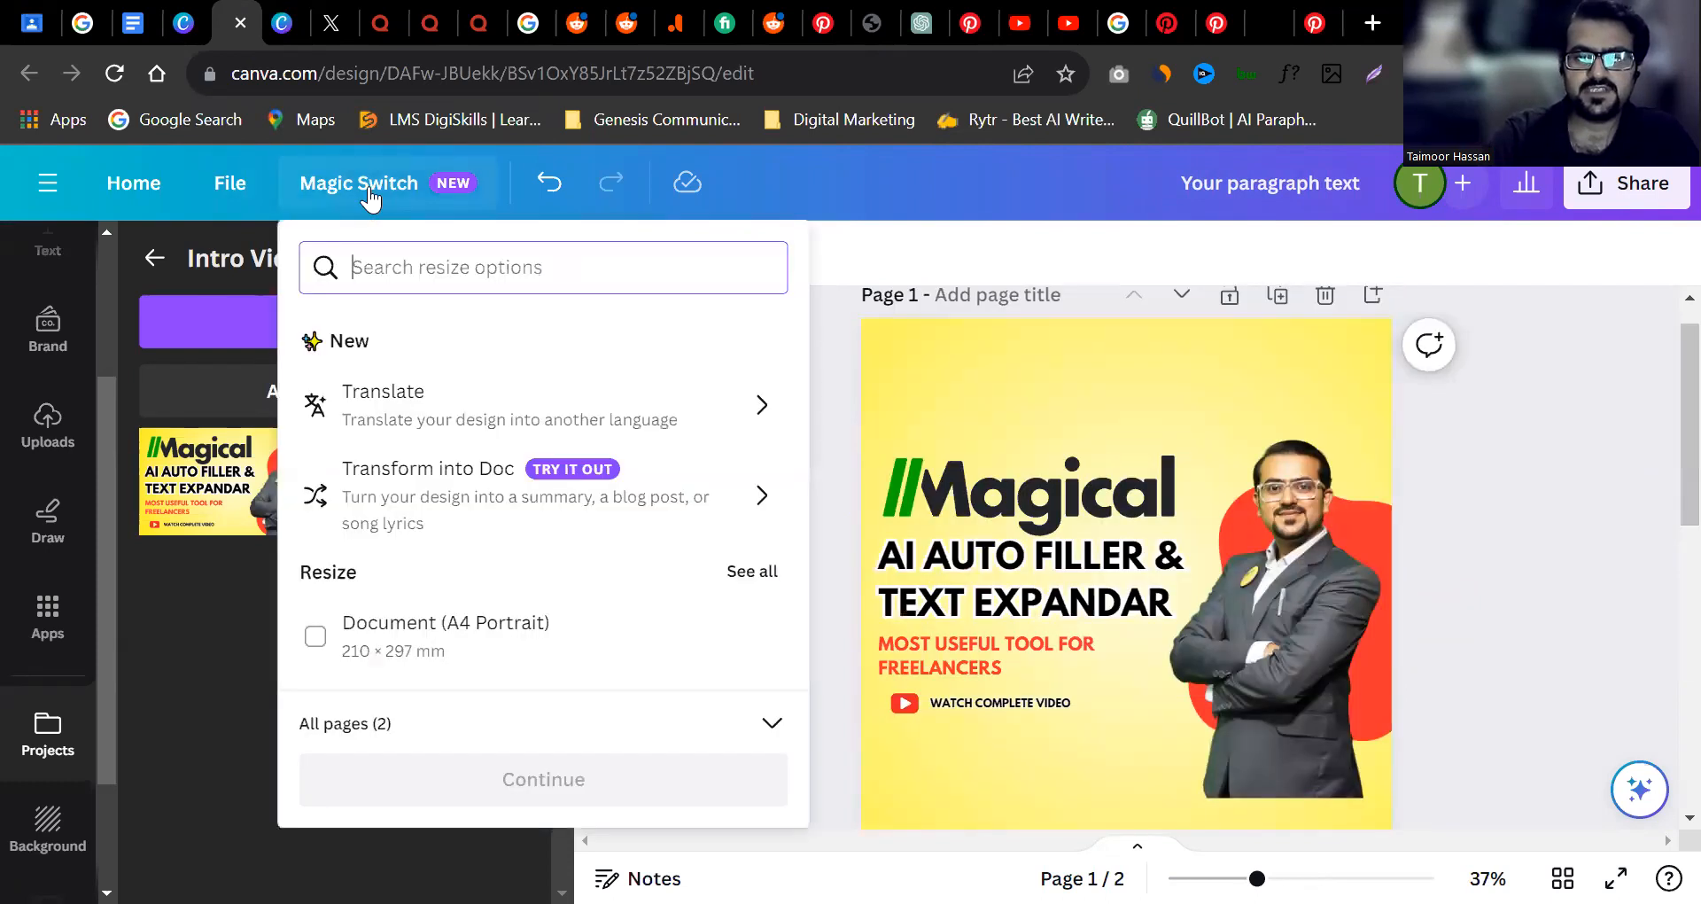
pyautogui.click(453, 395)
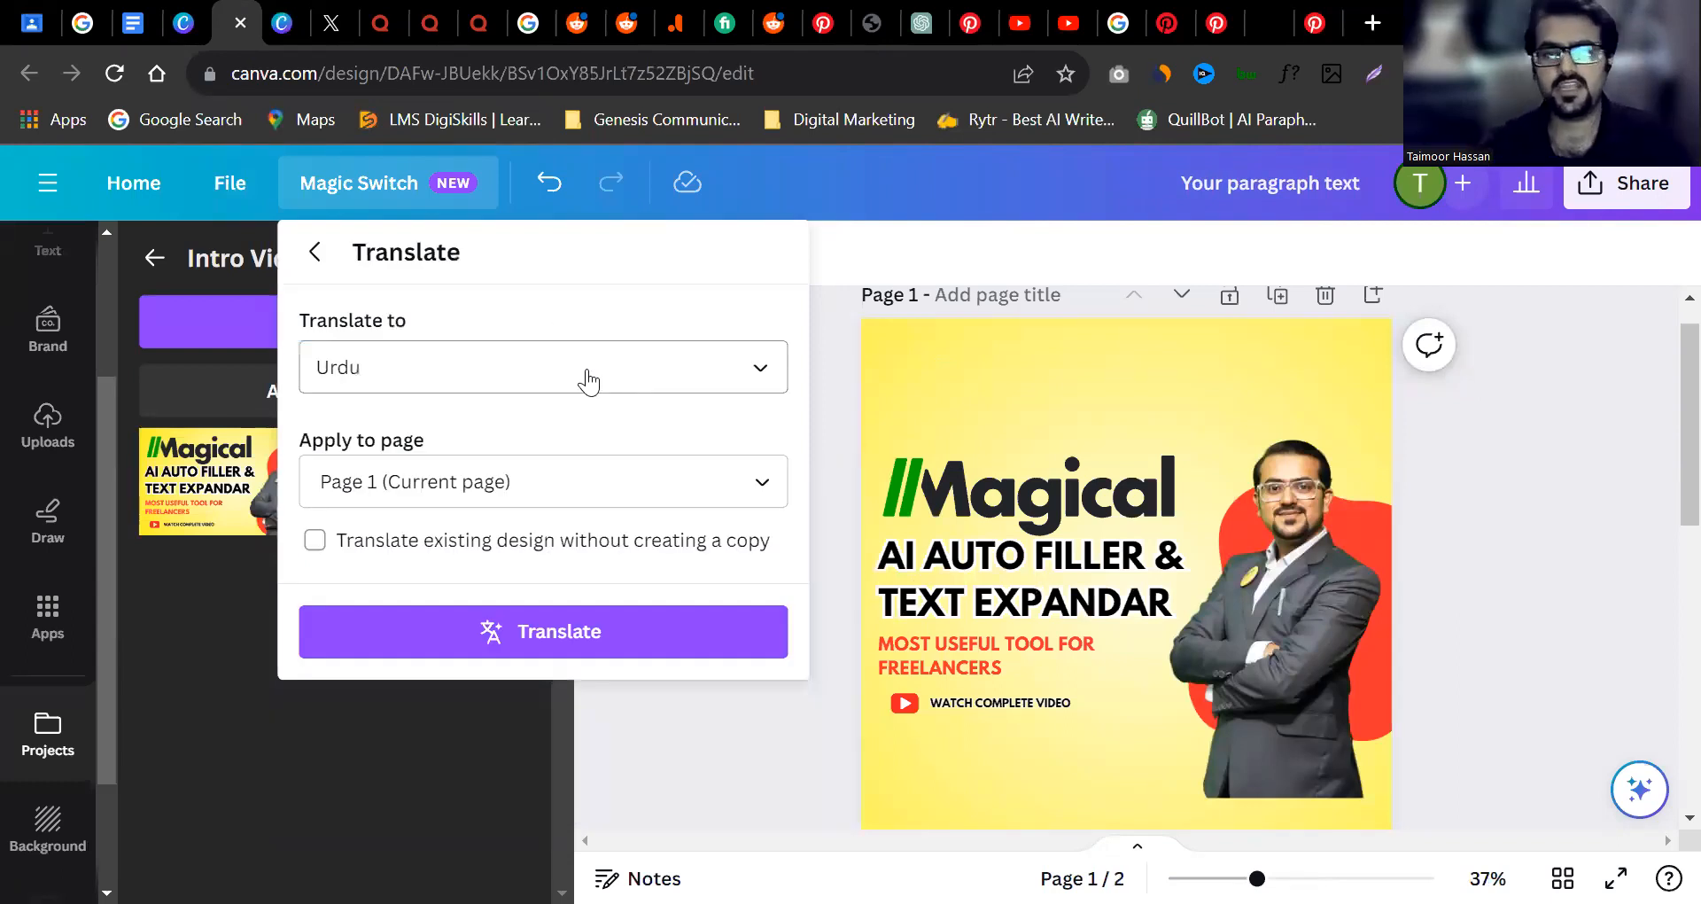
pyautogui.click(587, 381)
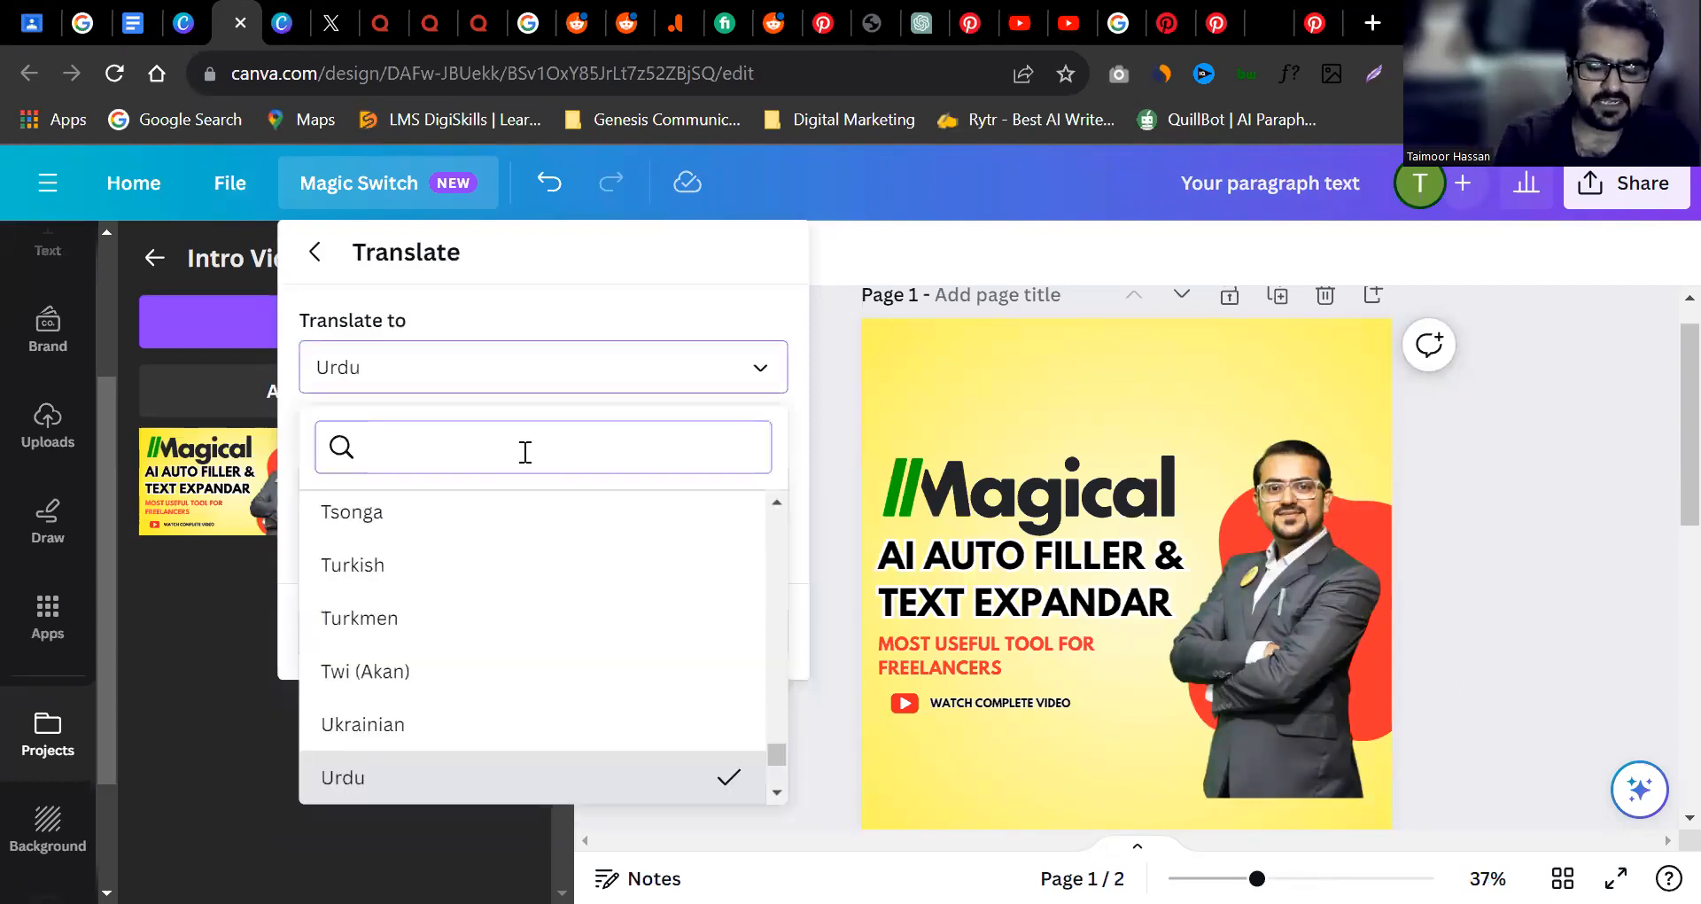
pyautogui.write('spanish')
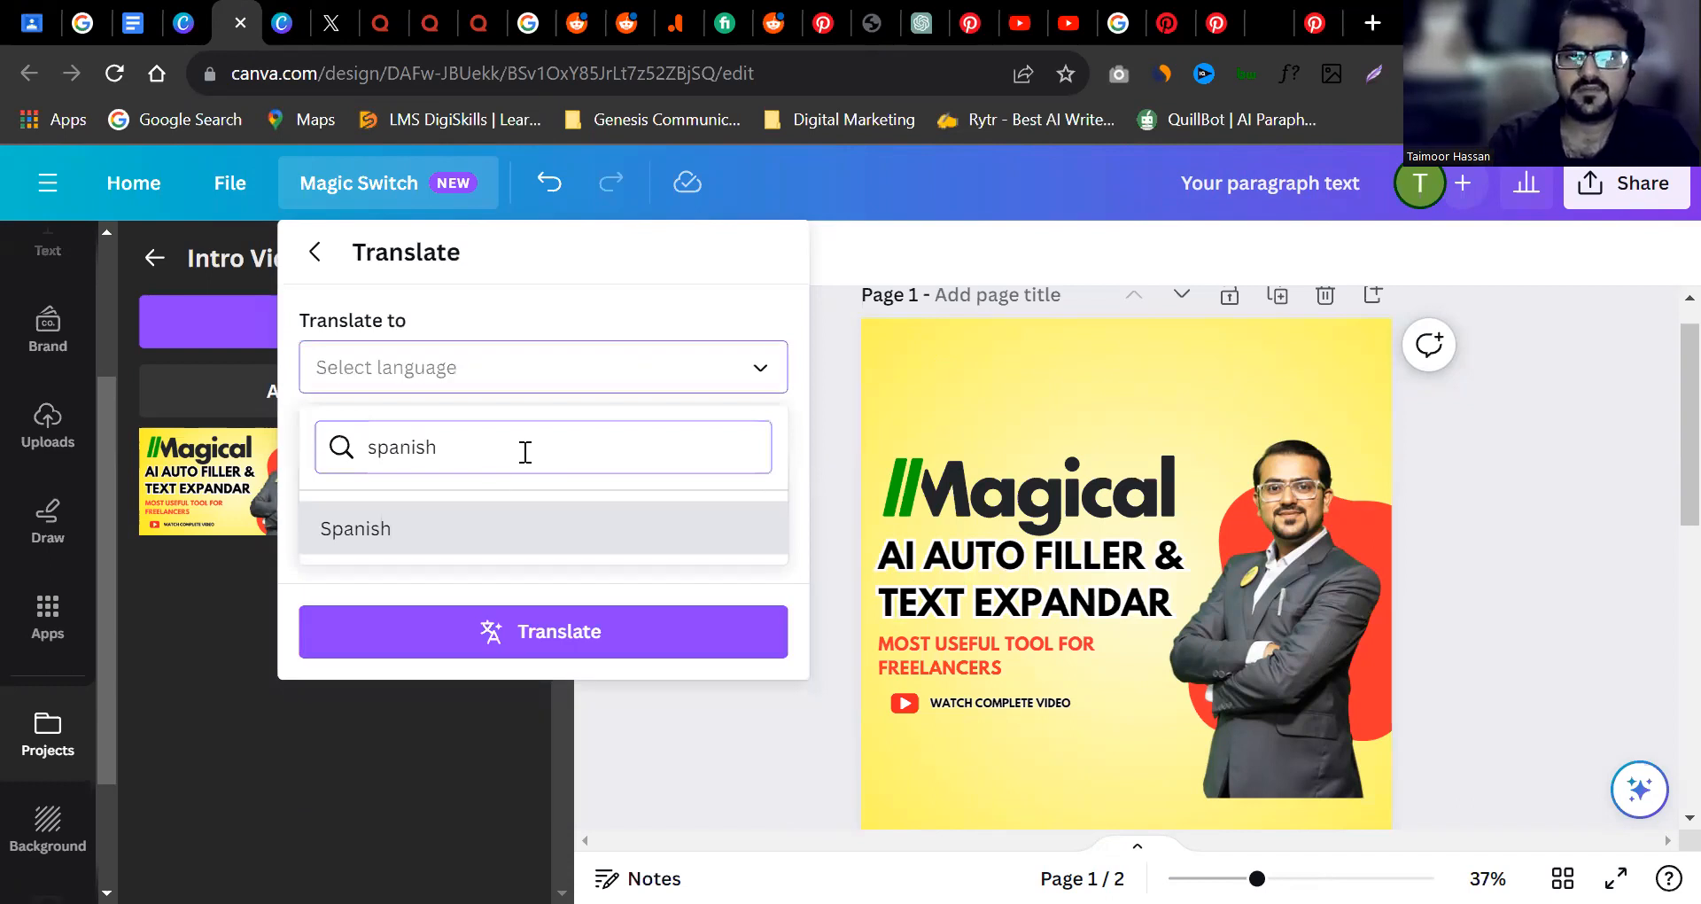
pyautogui.press('BackSpace')
pyautogui.press('BackSpace')
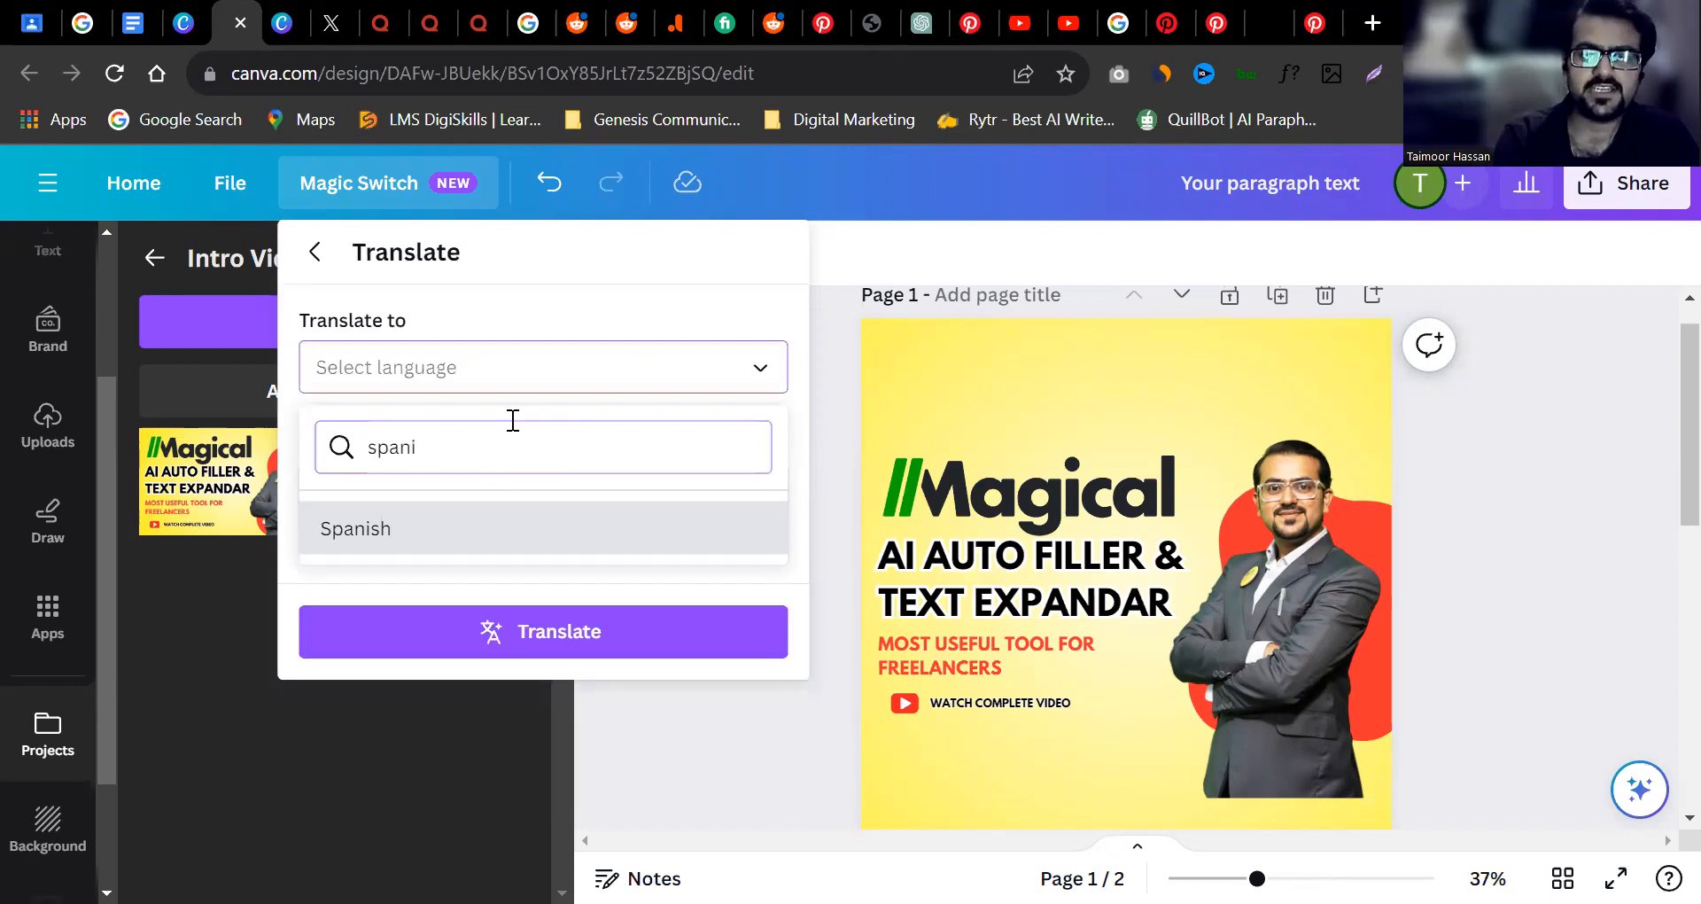
pyautogui.write('ch')
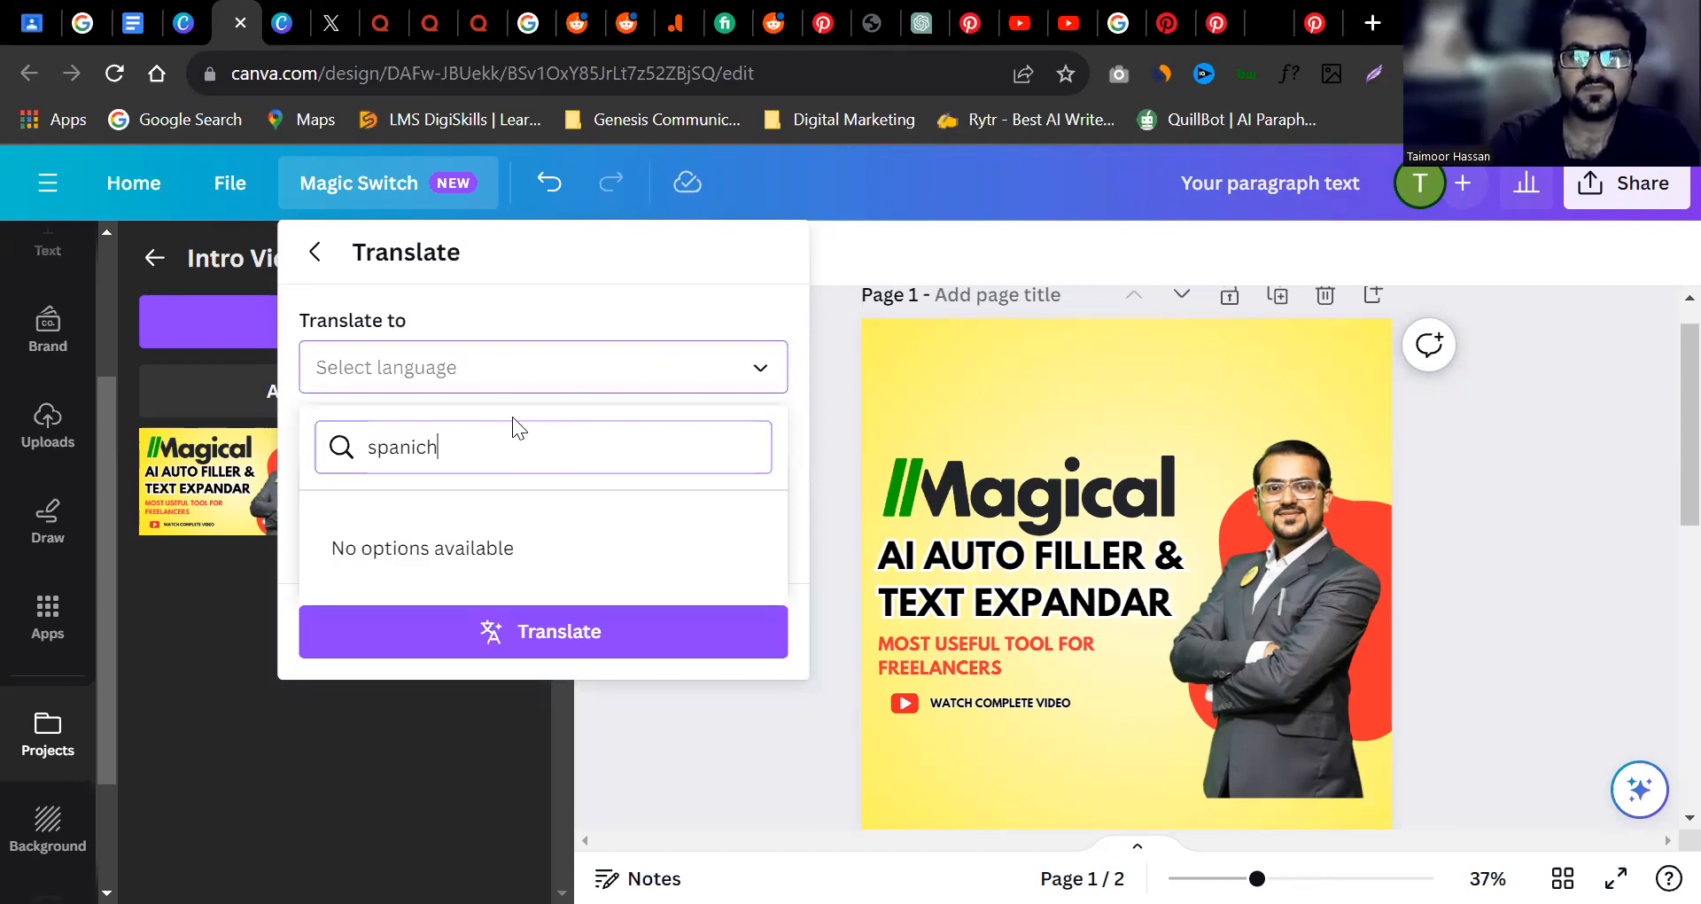
pyautogui.press('BackSpace')
pyautogui.press('BackSpace')
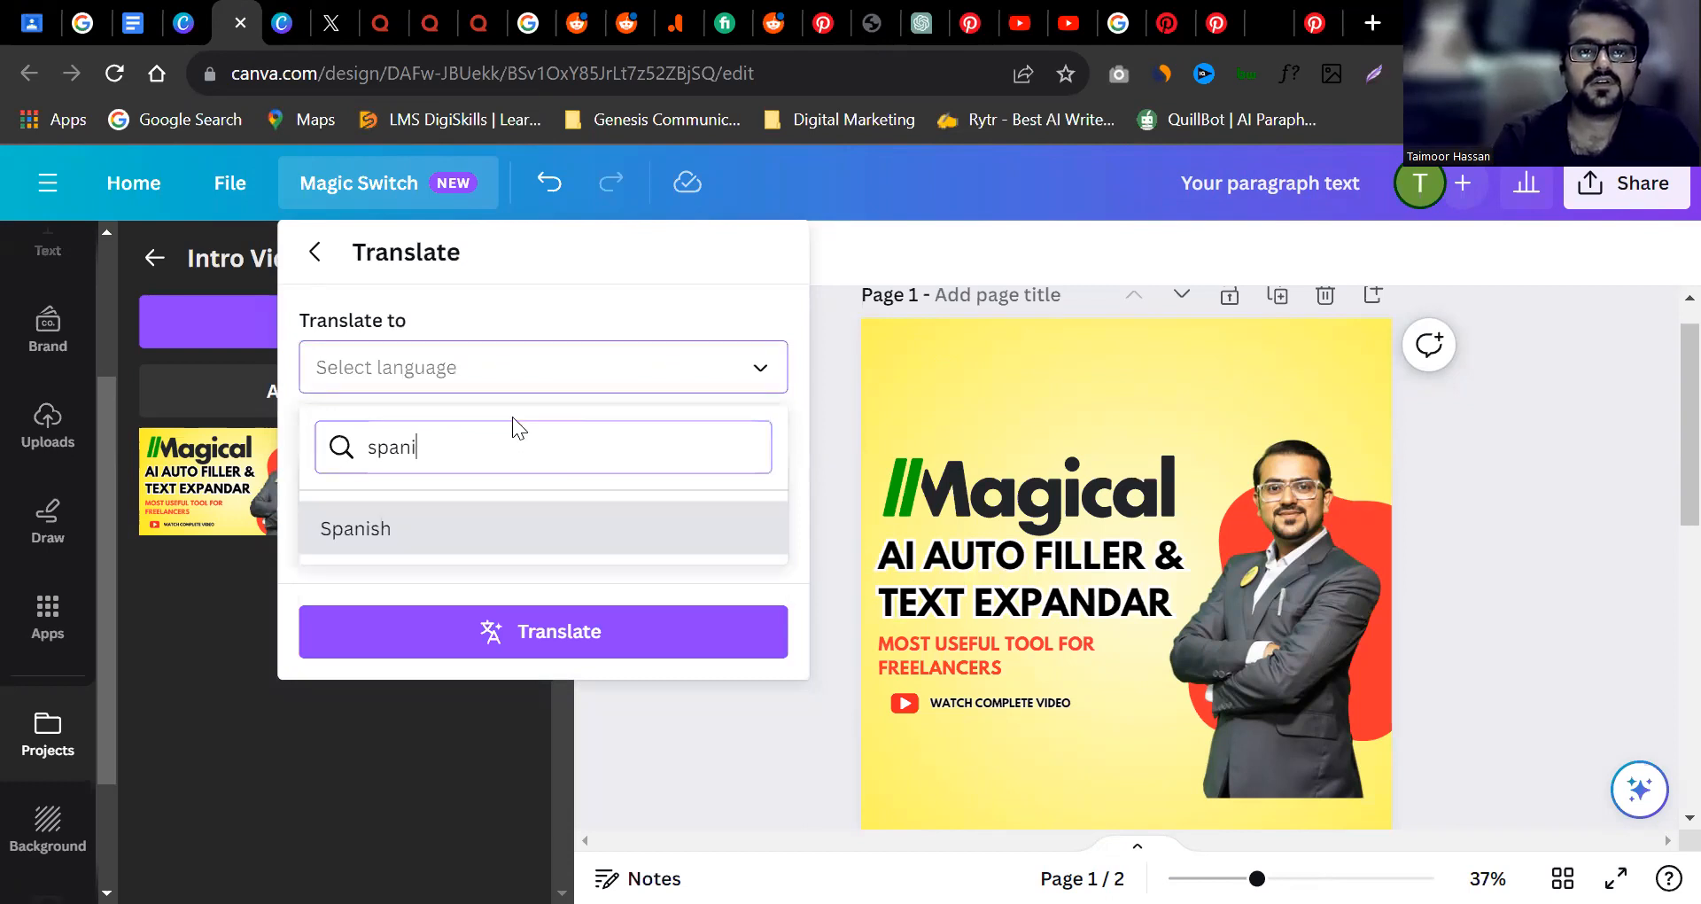
pyautogui.press('BackSpace')
pyautogui.press('BackSpace')
pyautogui.press('BackSpace')
pyautogui.press('BackSpace')
pyautogui.press('BackSpace')
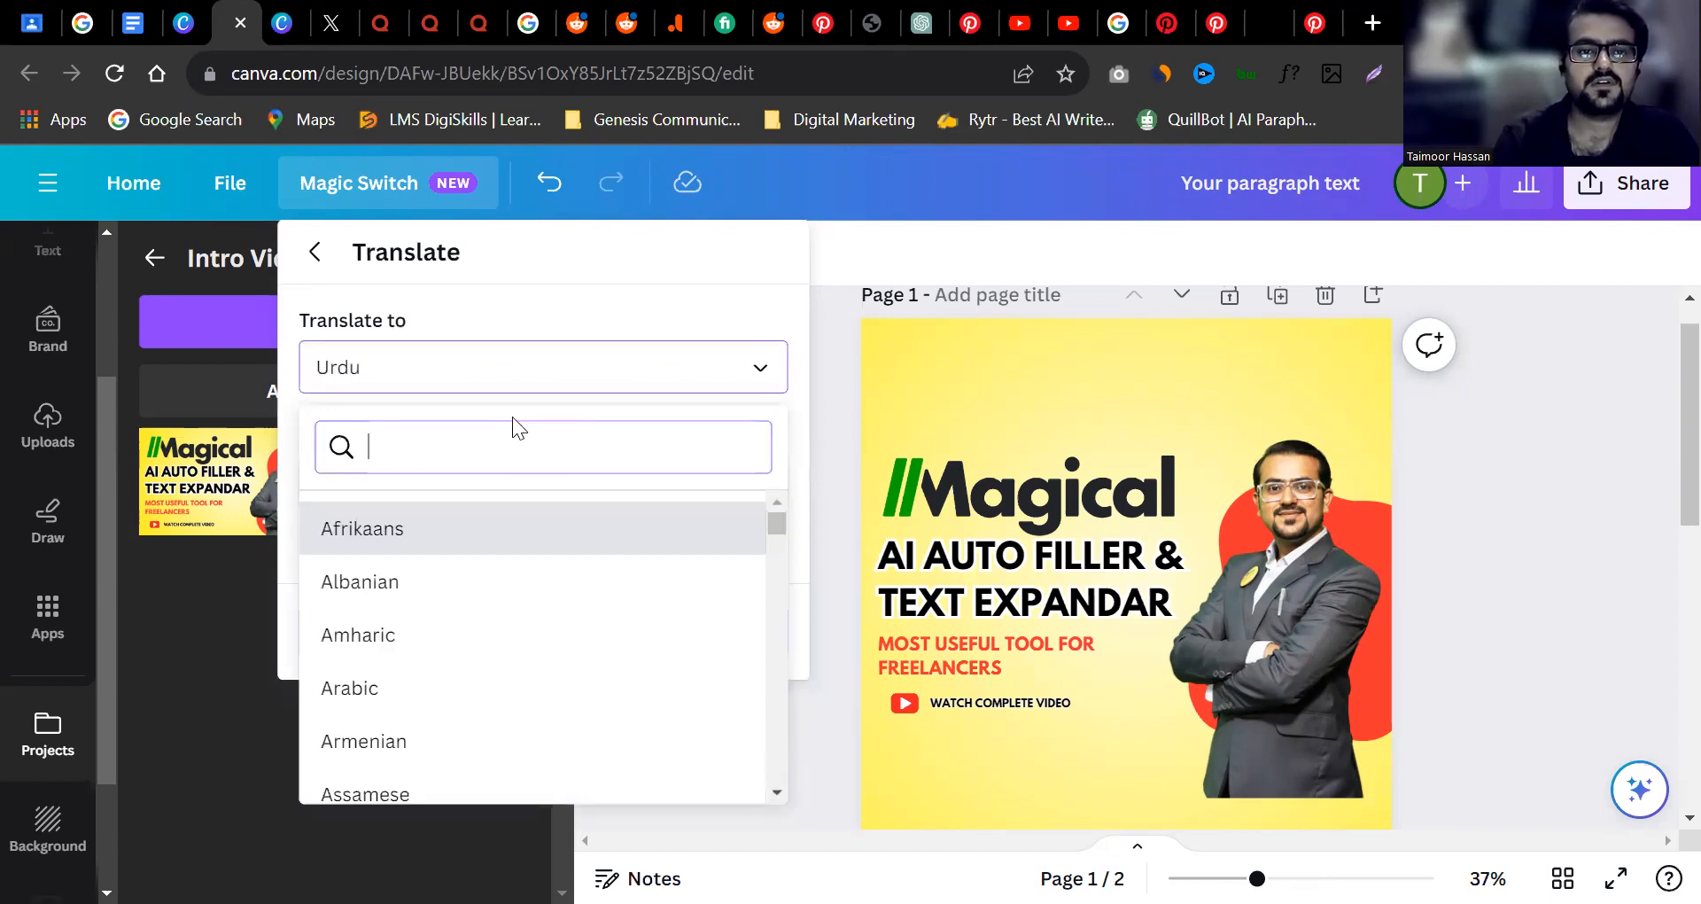
pyautogui.click(520, 371)
# Translate page 1 into Spanish as a separate copy and open the 1080 x 1080 px result.
pyautogui.click(532, 367)
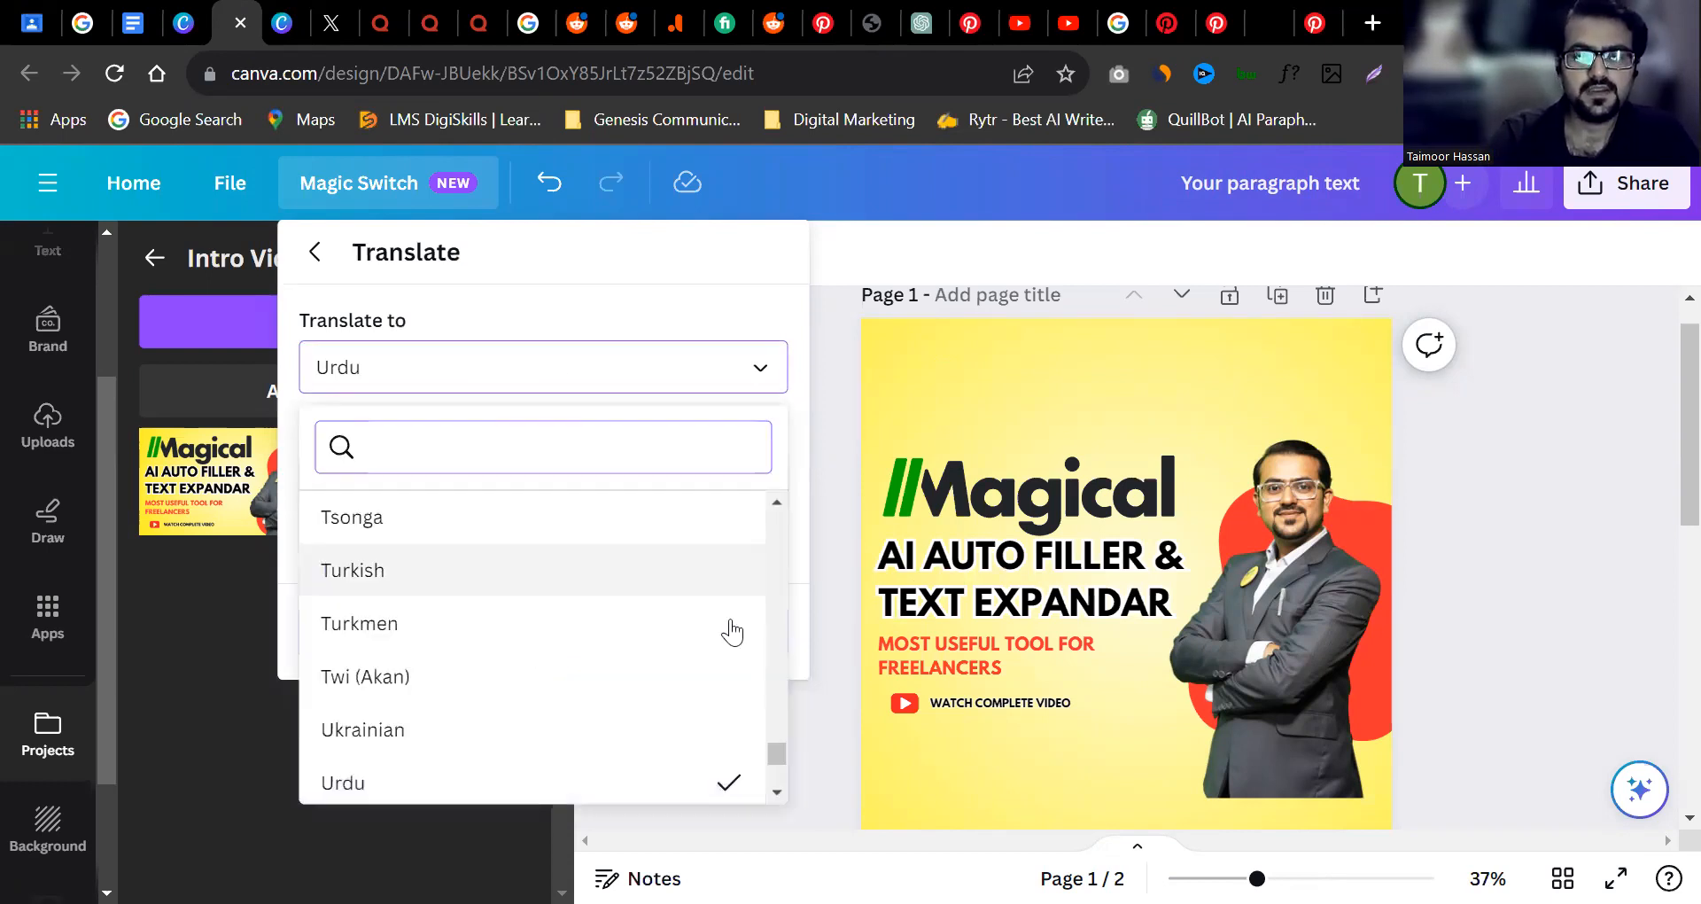
pyautogui.moveTo(782, 734); pyautogui.dragTo(783, 723)
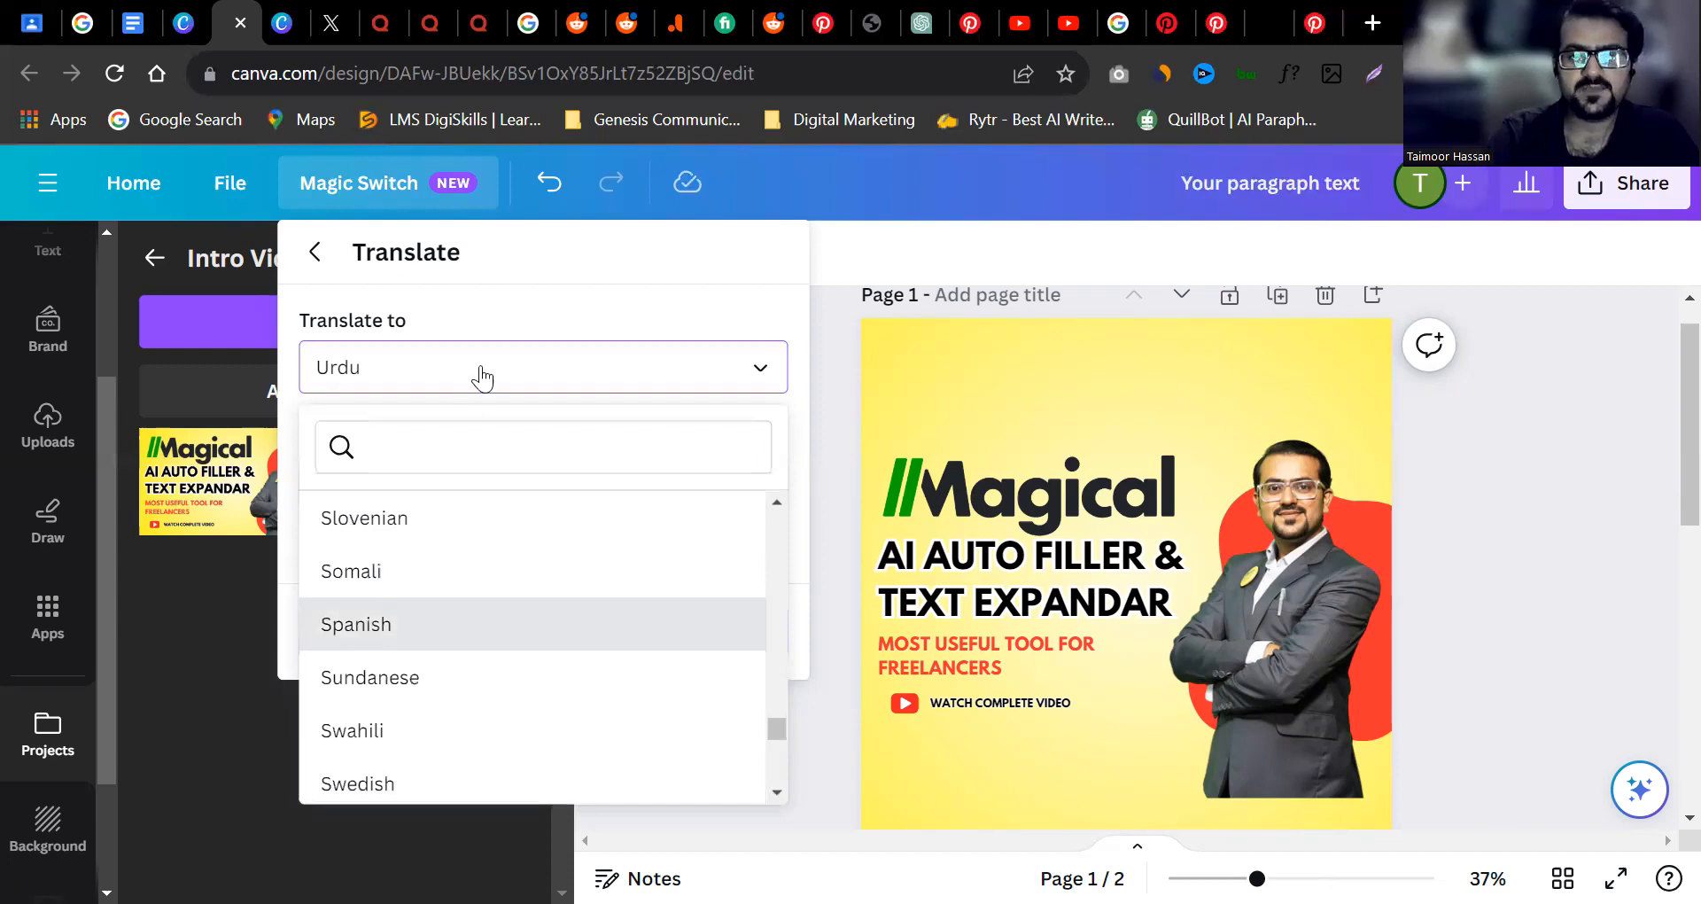
pyautogui.press('Return')
pyautogui.click(412, 485)
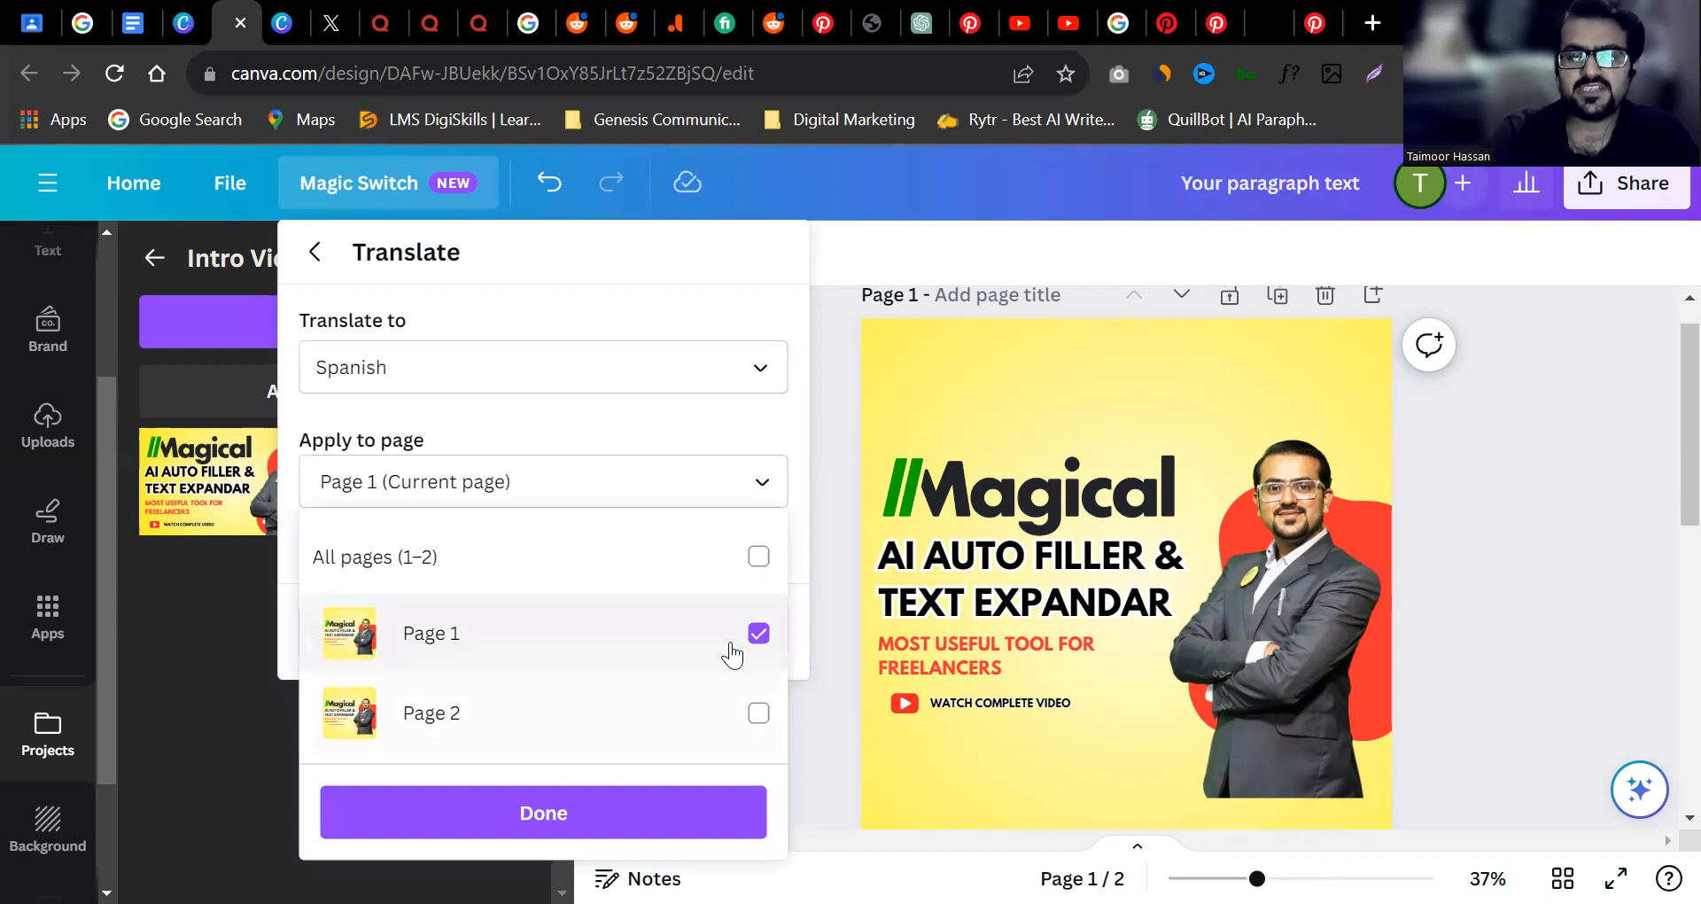
pyautogui.click(577, 826)
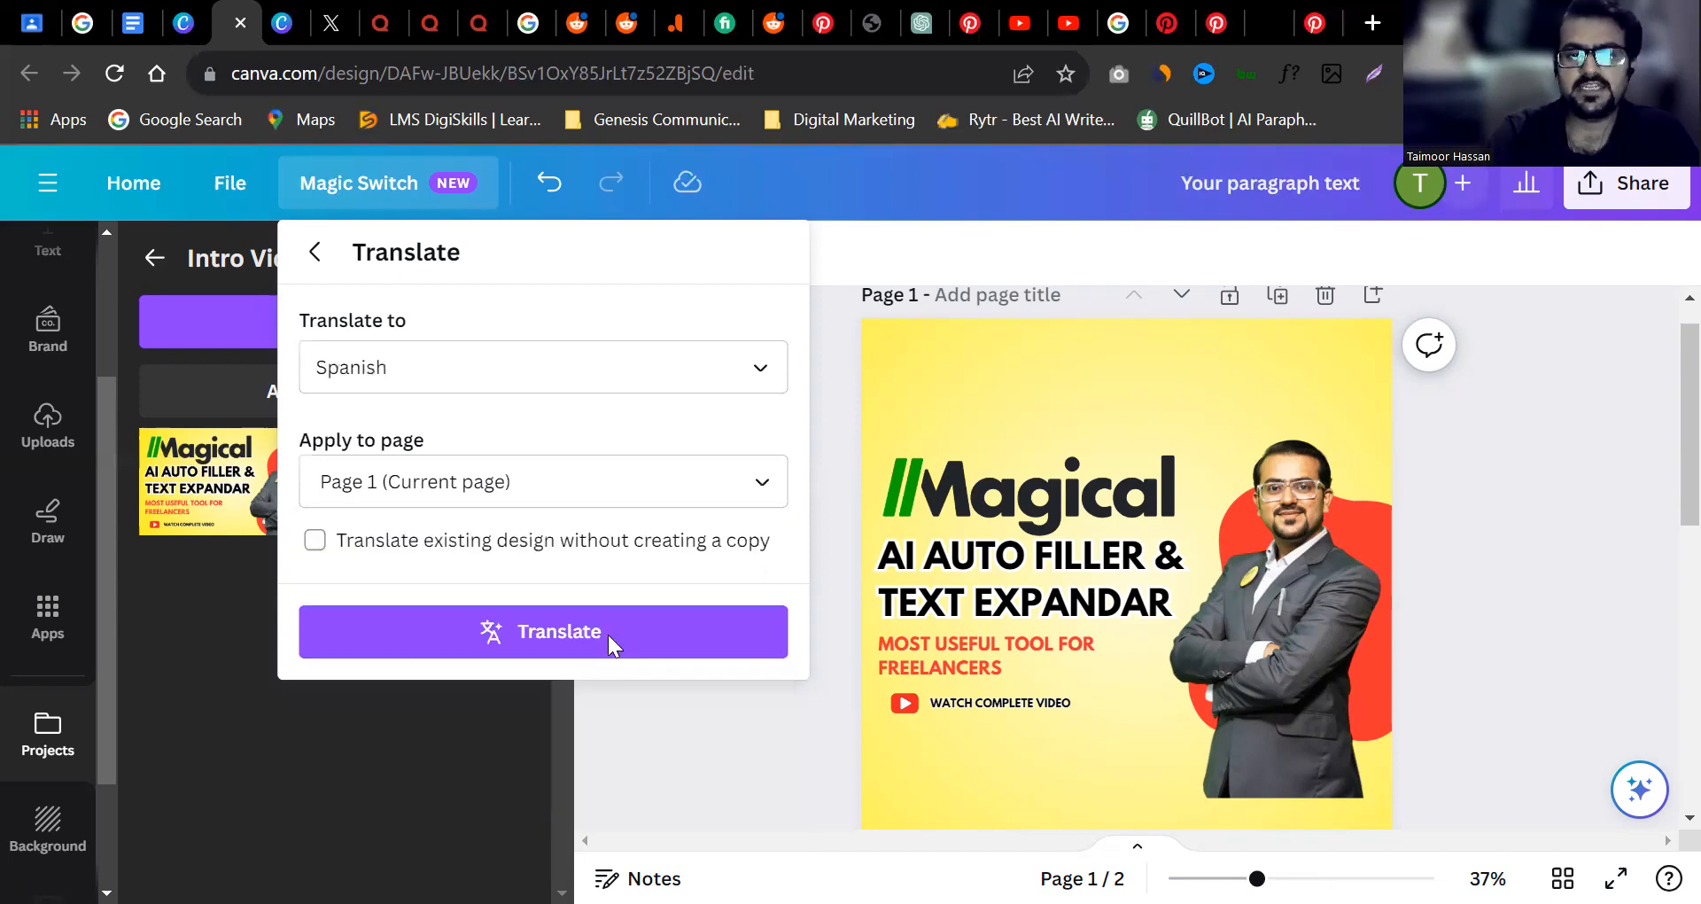
pyautogui.click(608, 634)
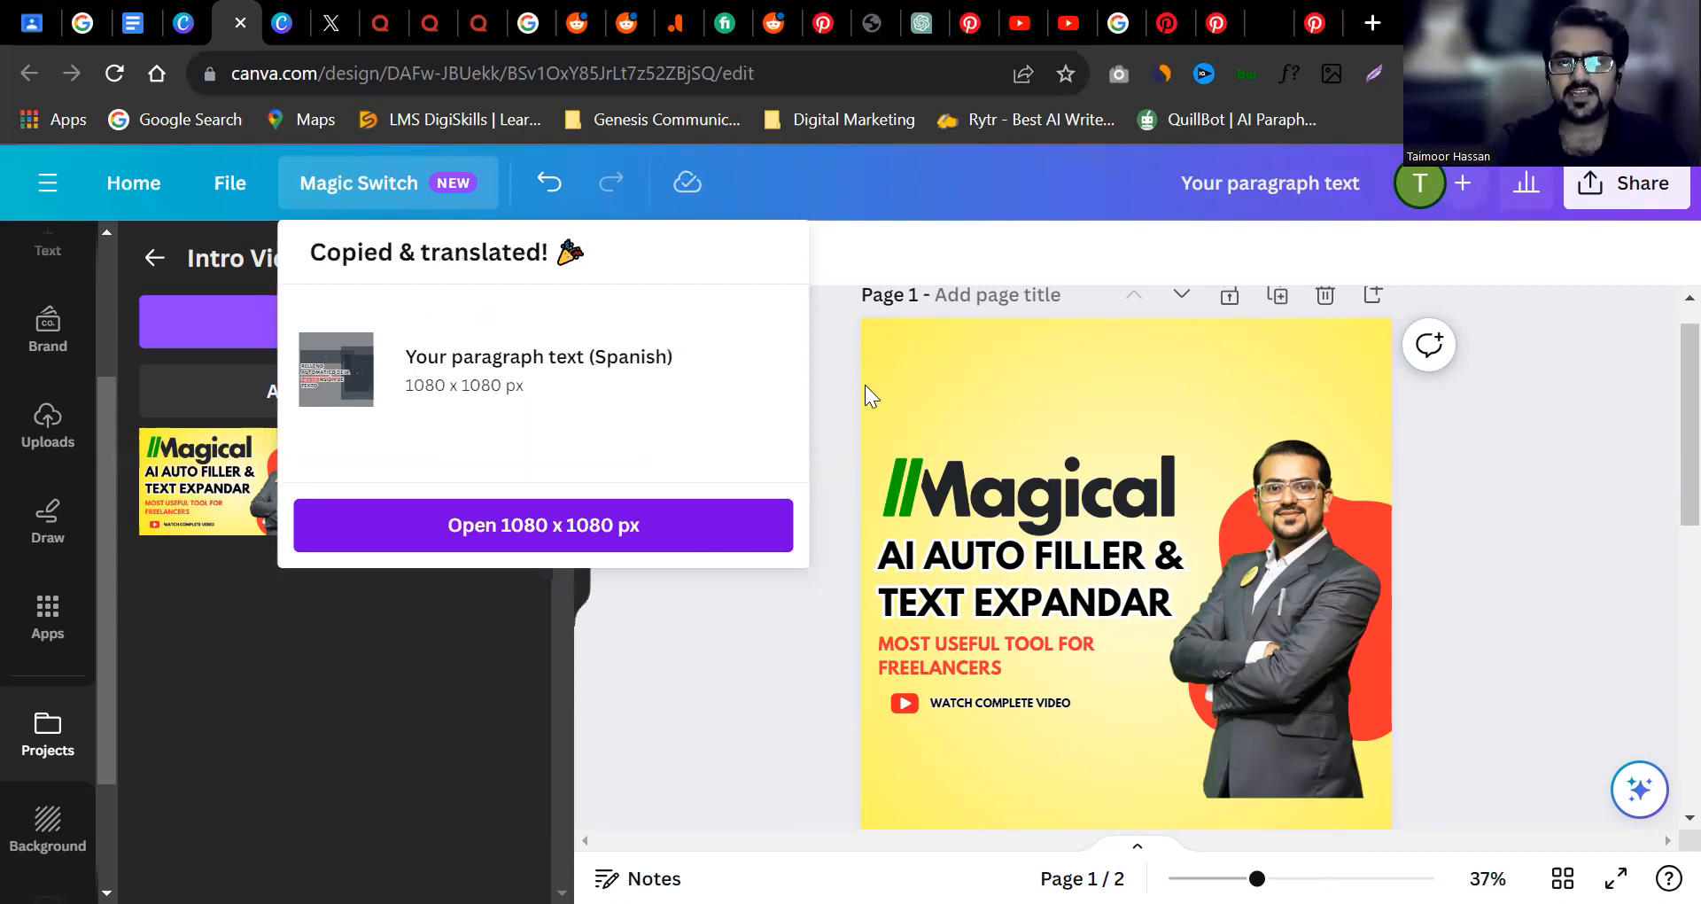
pyautogui.click(621, 524)
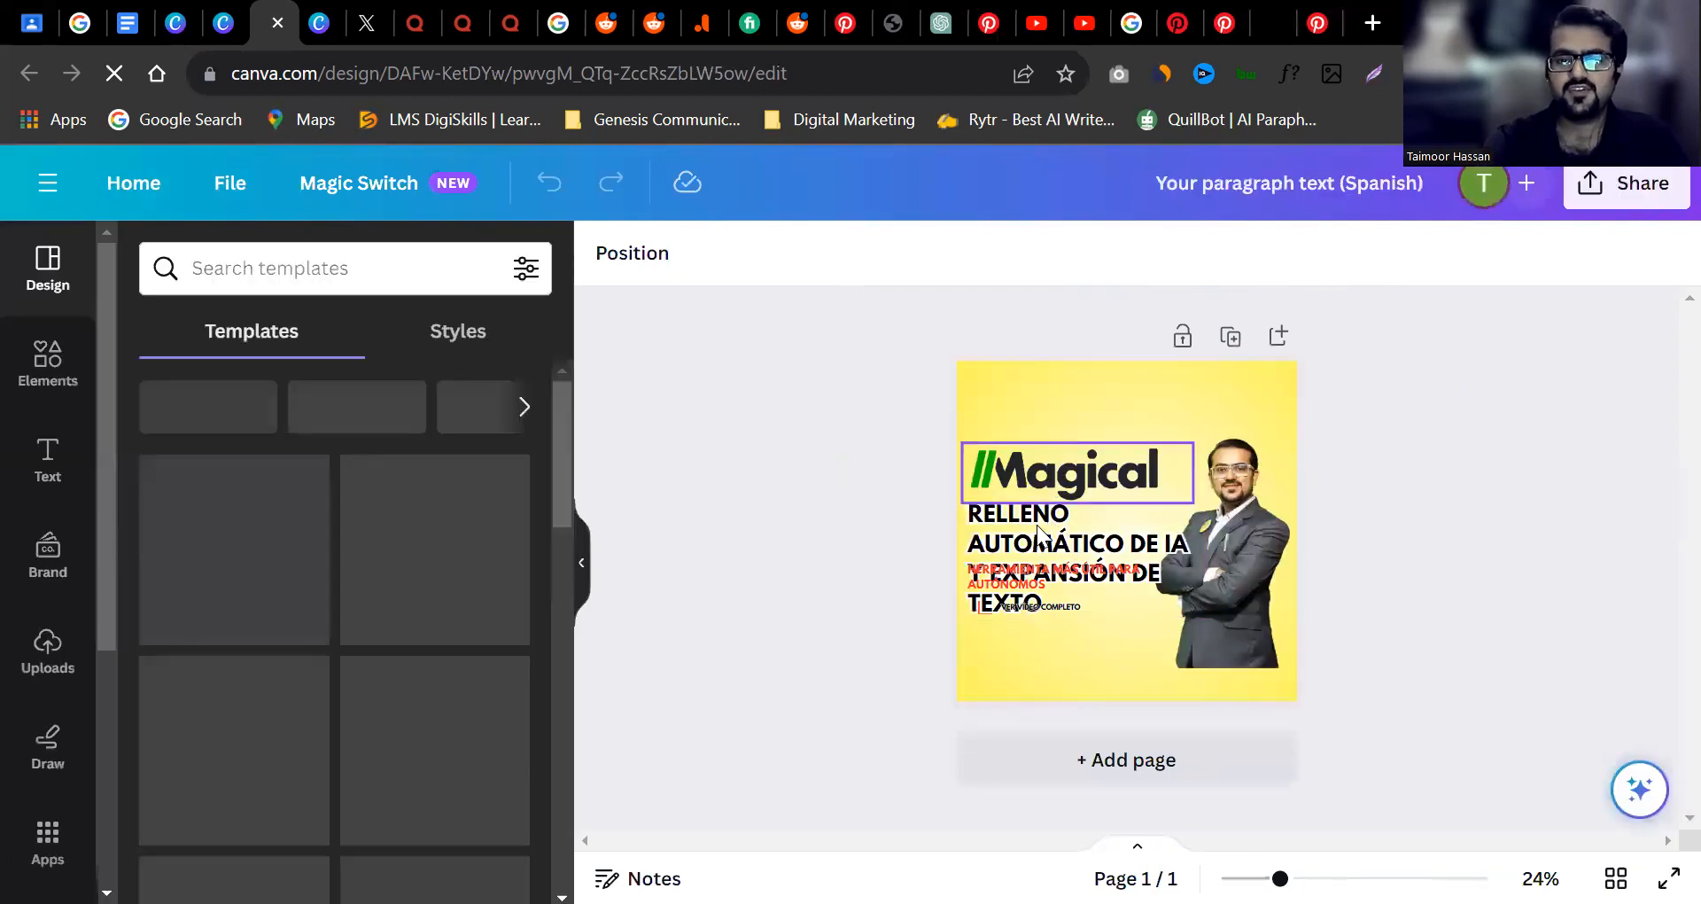
# Move the Magical logo up and slightly right, and shift the black Spanish heading up below it.
pyautogui.click(1047, 477)
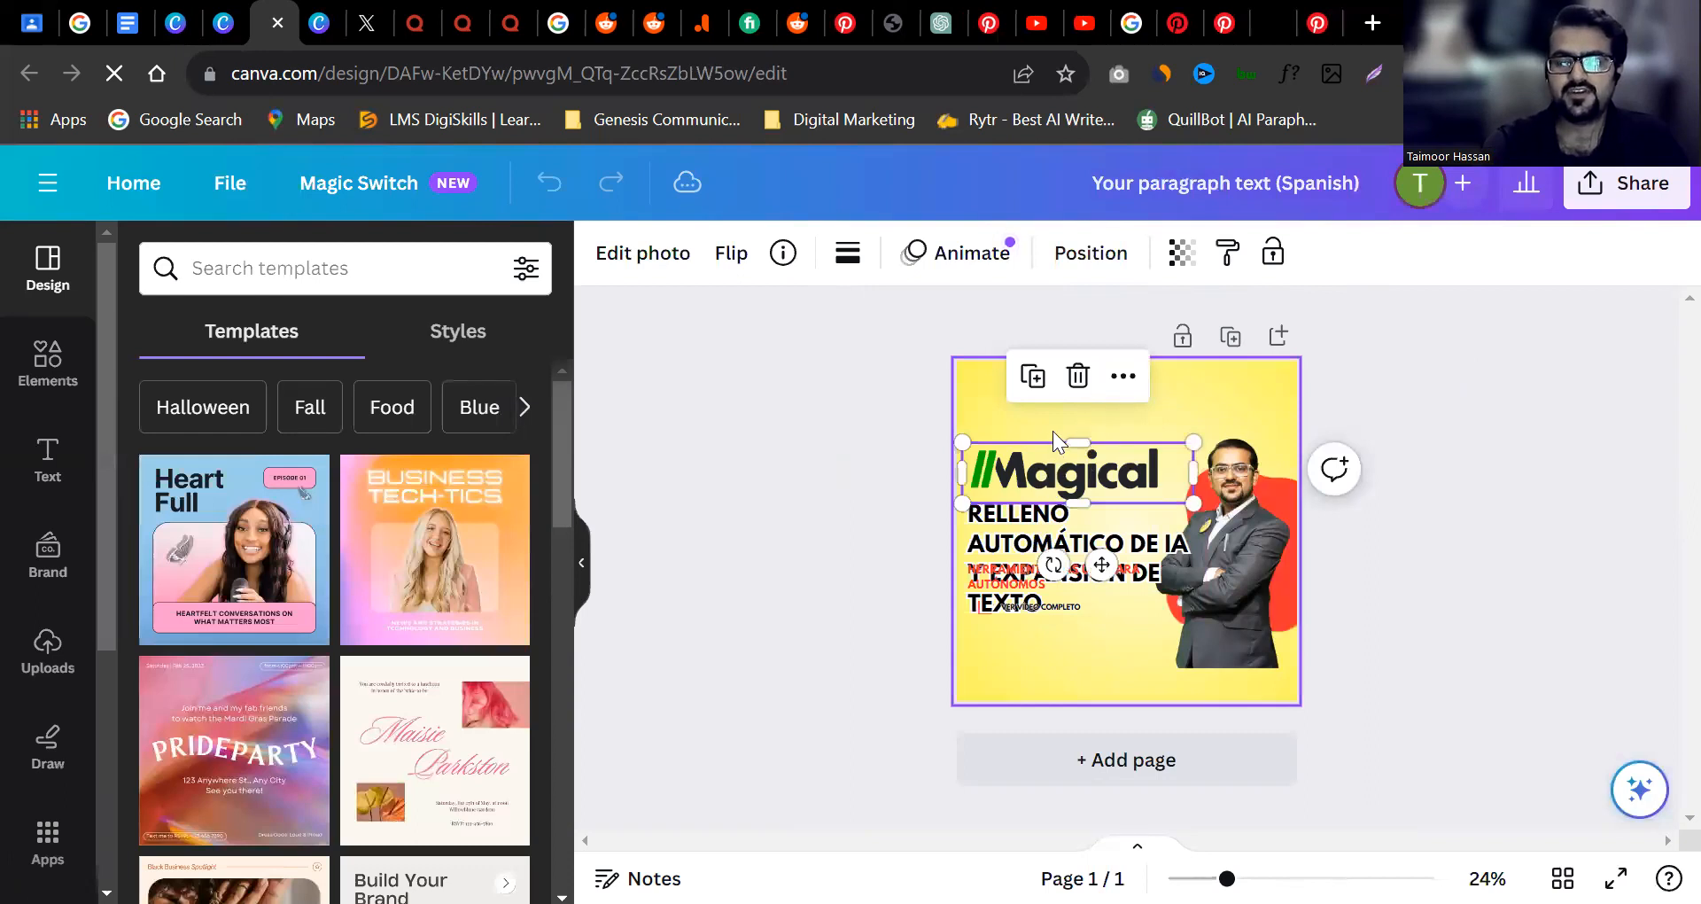
pyautogui.moveTo(1043, 469); pyautogui.dragTo(1053, 430)
pyautogui.moveTo(1016, 517); pyautogui.dragTo(1013, 498)
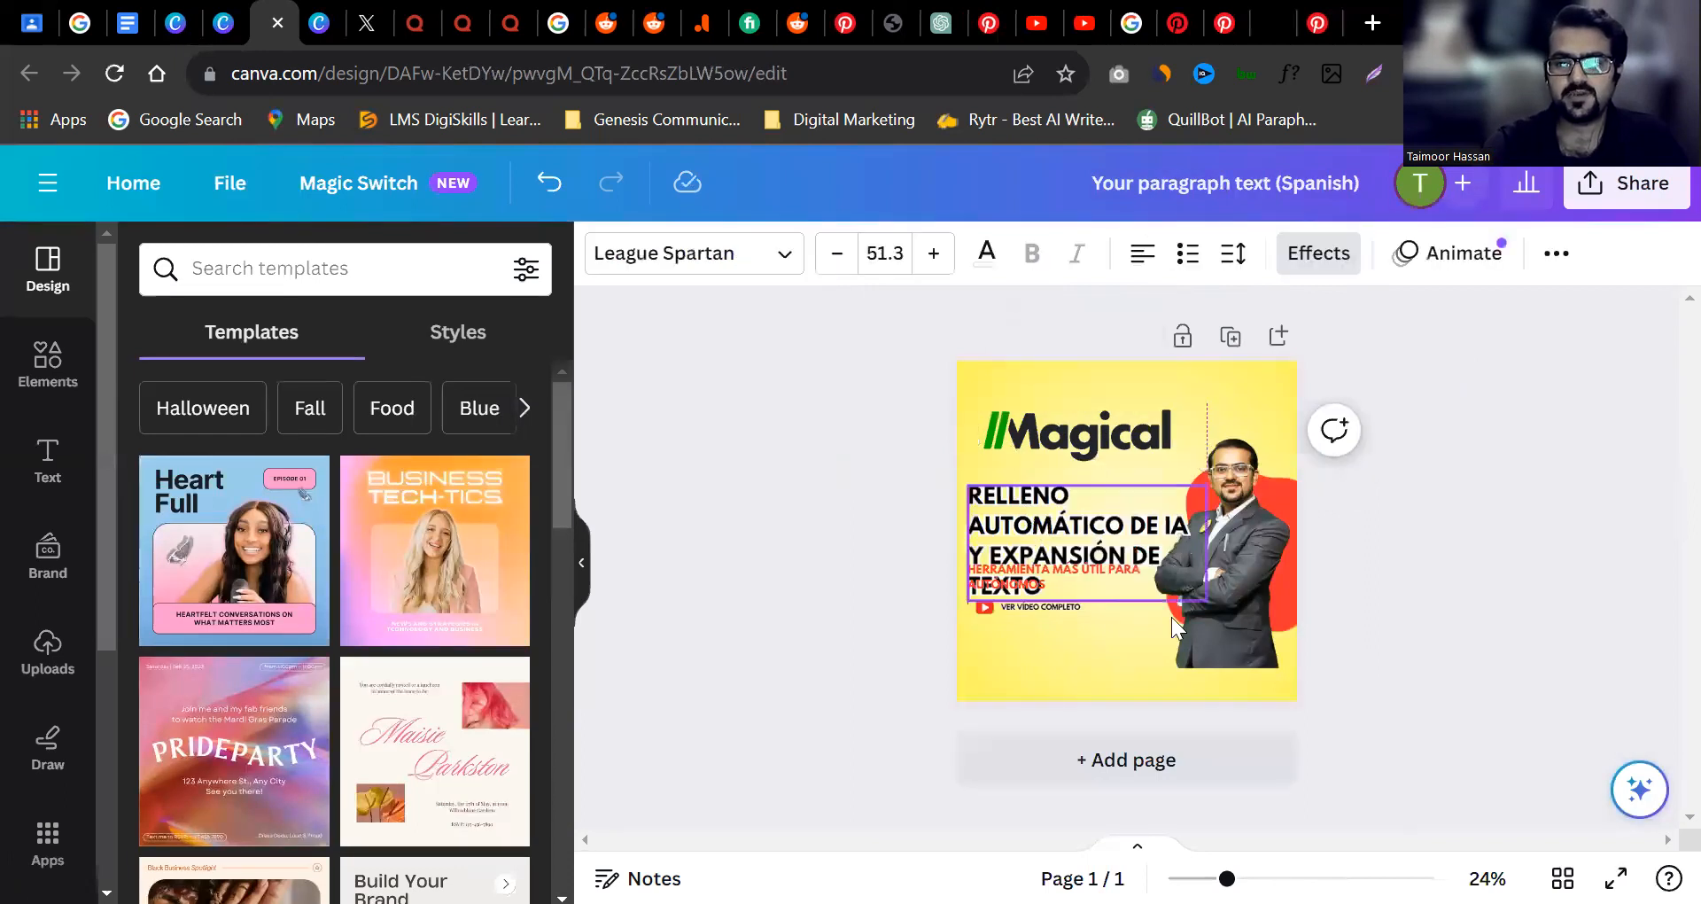
# Scale the black Spanish heading down to font size 33.6 and widen its text box so it wraps onto two lines.
pyautogui.moveTo(1205, 597); pyautogui.dragTo(1188, 513)
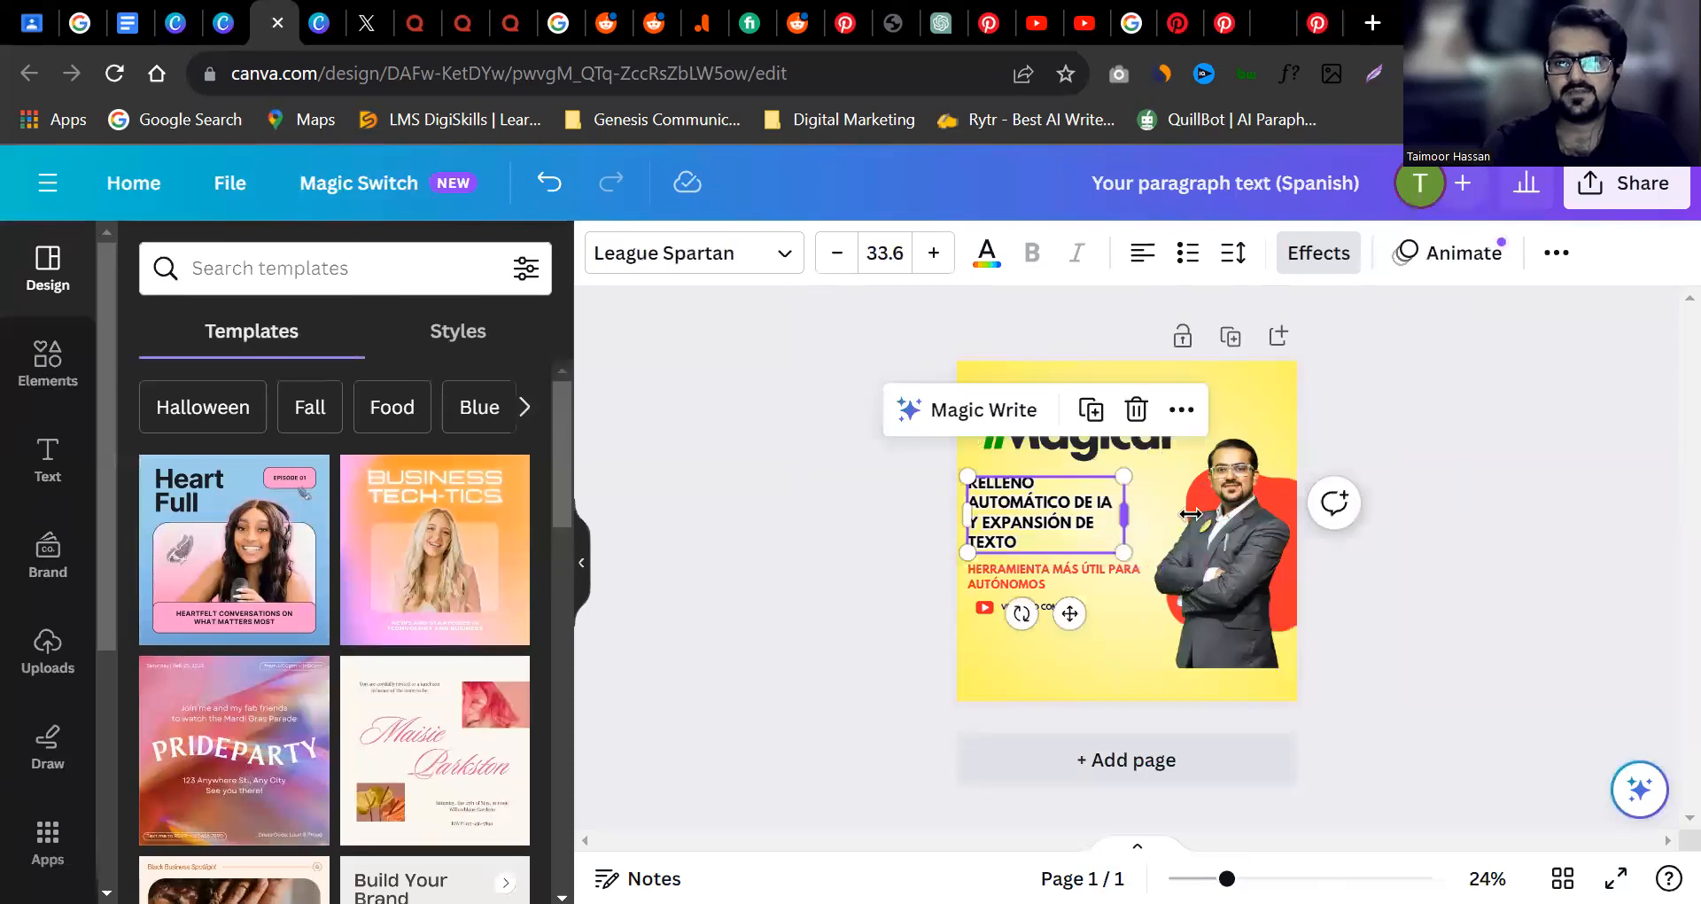
pyautogui.click(1113, 673)
pyautogui.scroll(5, 1019, 646)
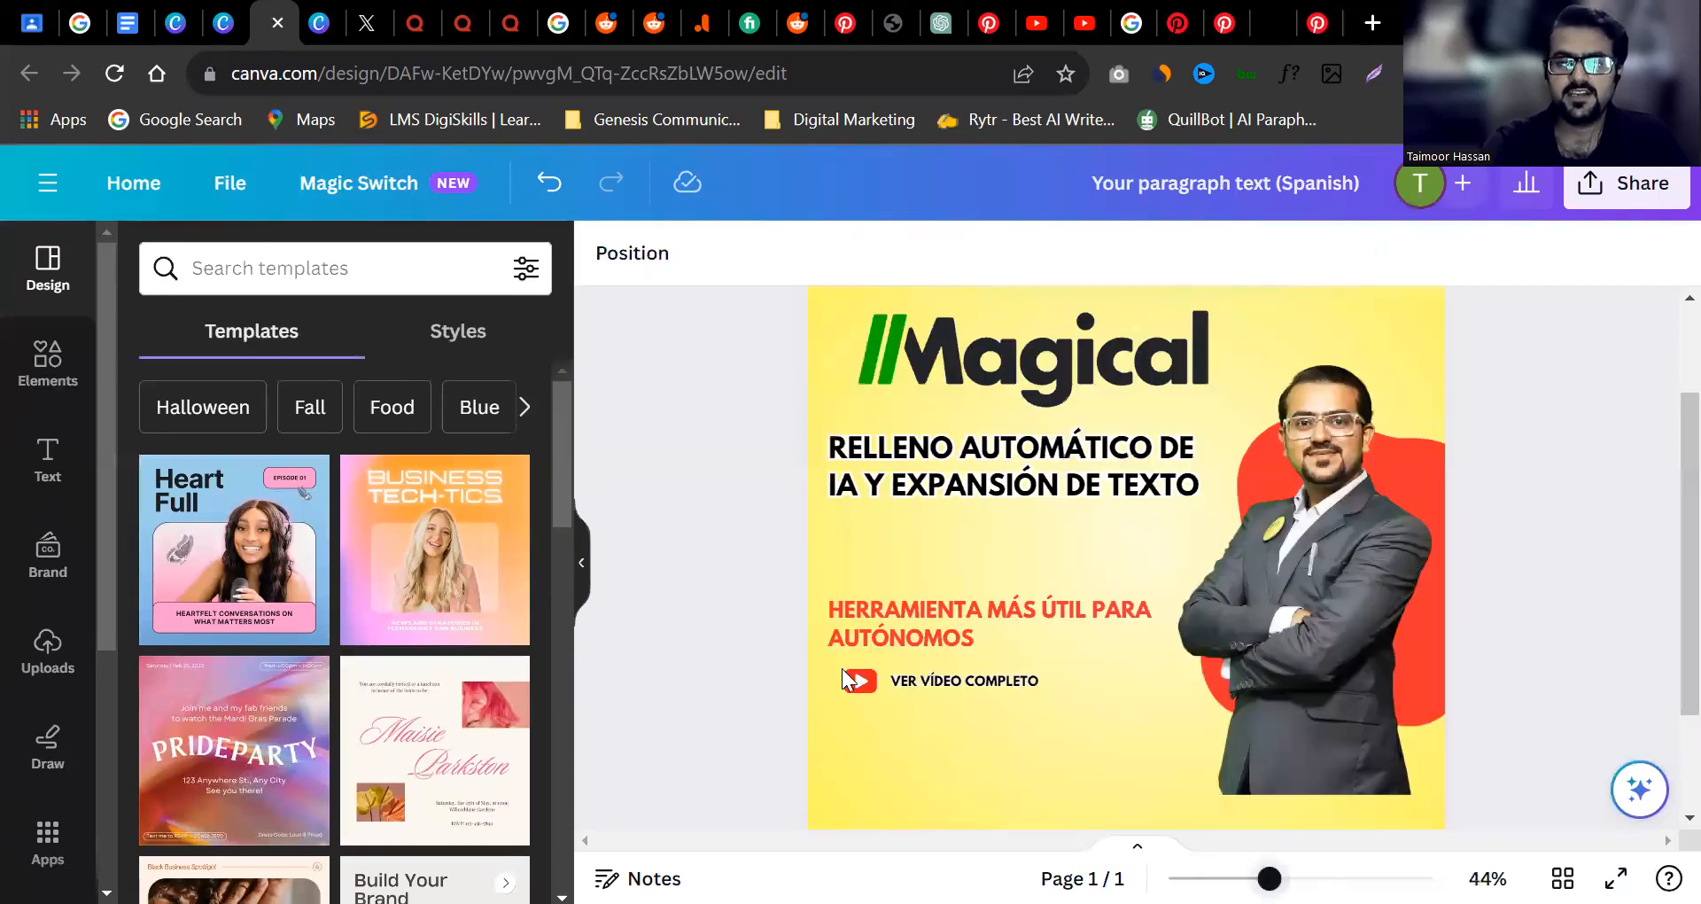
pyautogui.scroll(1, 904, 697)
# Check the Spanish wording of the video caption, the red subtitle and the black heading.
pyautogui.click(996, 700)
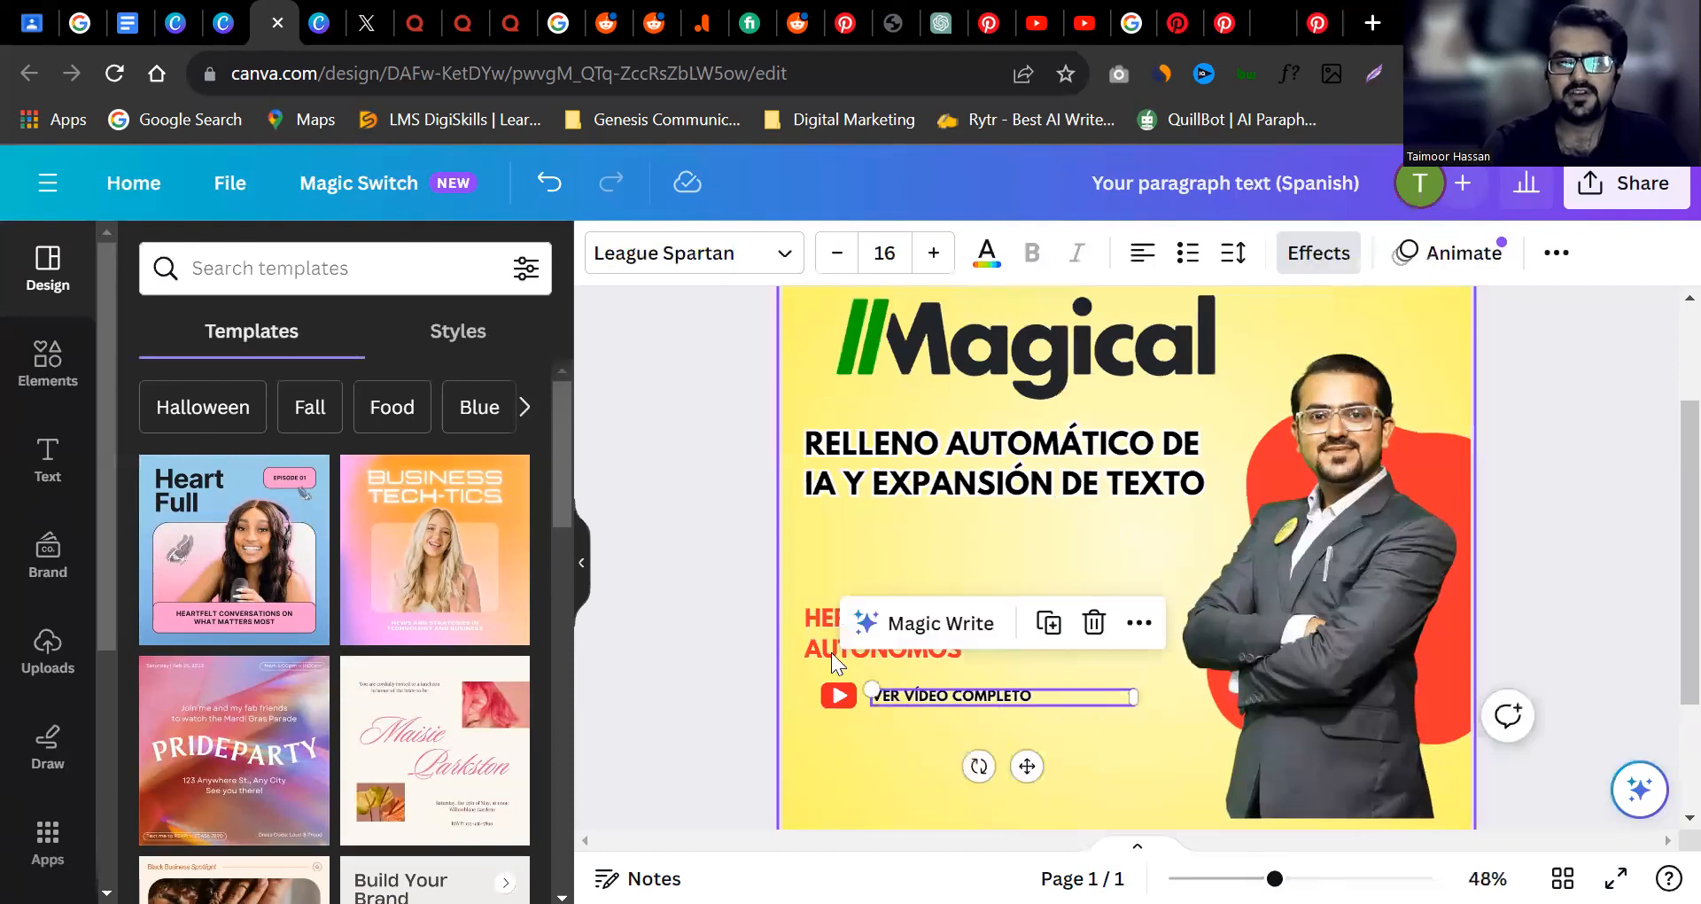
pyautogui.click(933, 649)
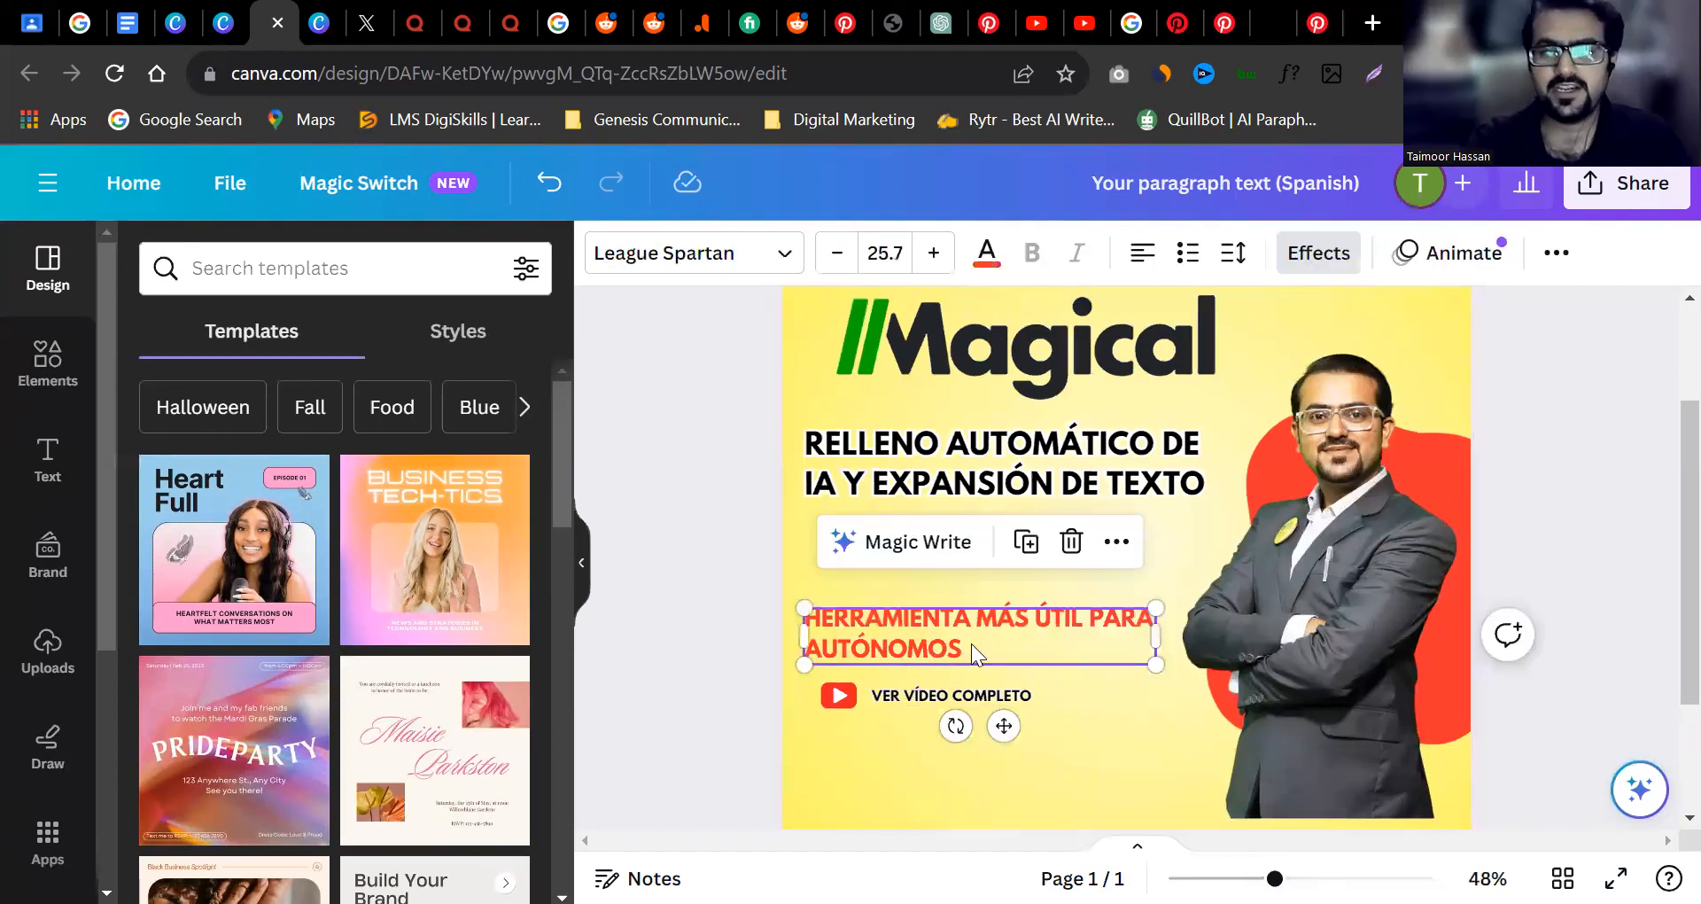
pyautogui.click(954, 453)
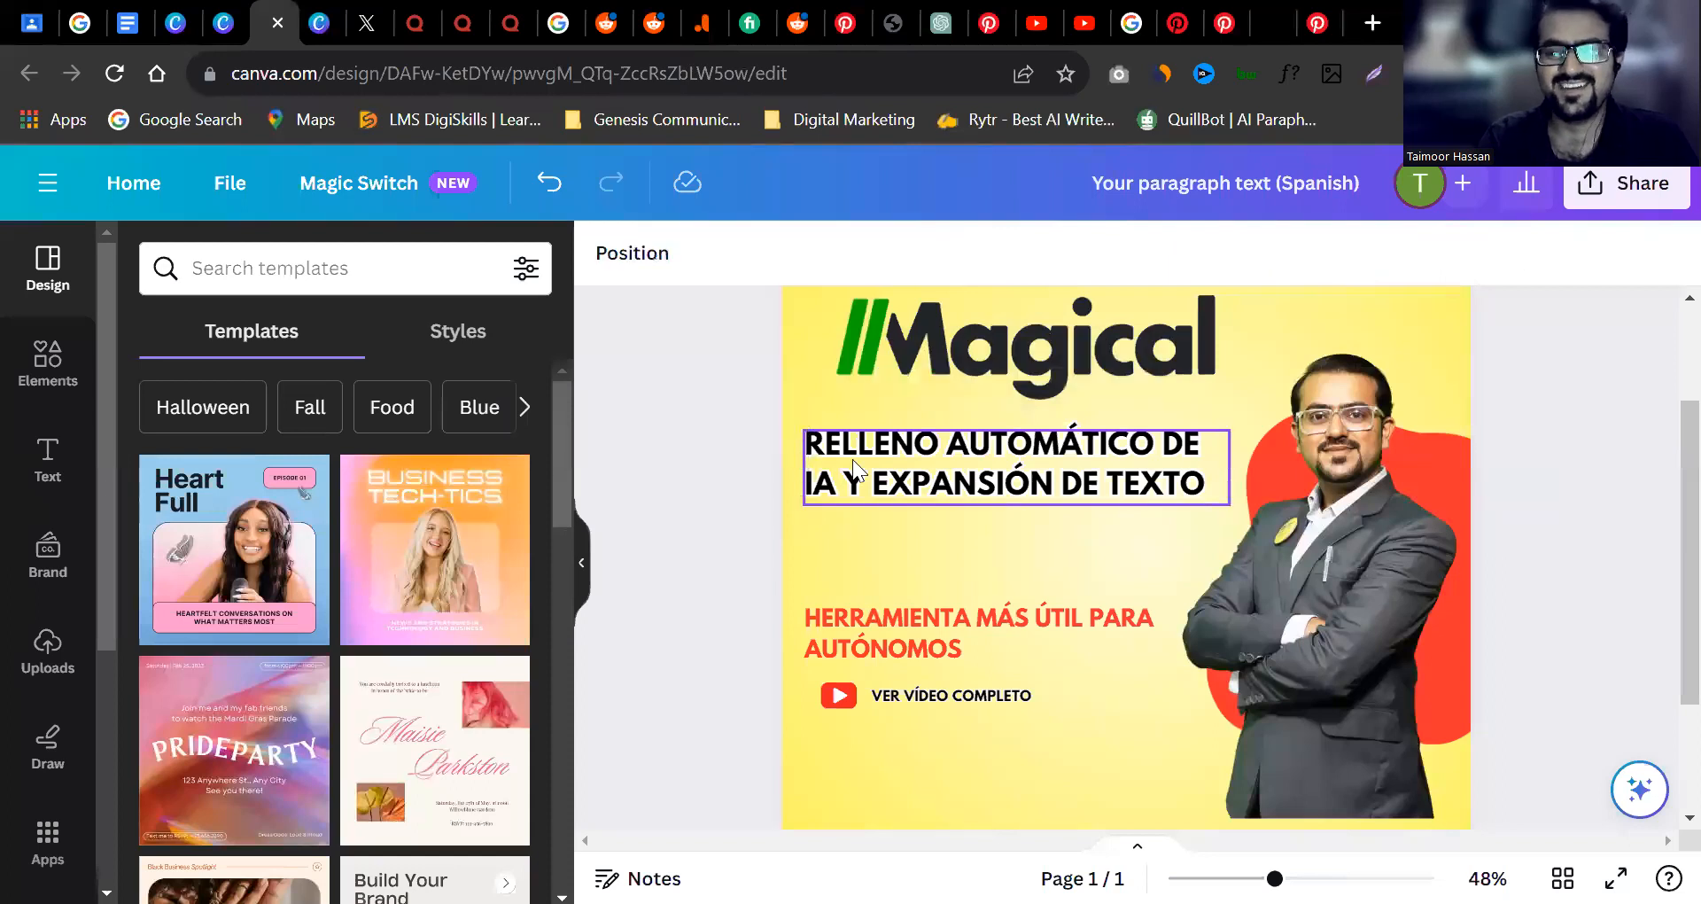
pyautogui.click(884, 611)
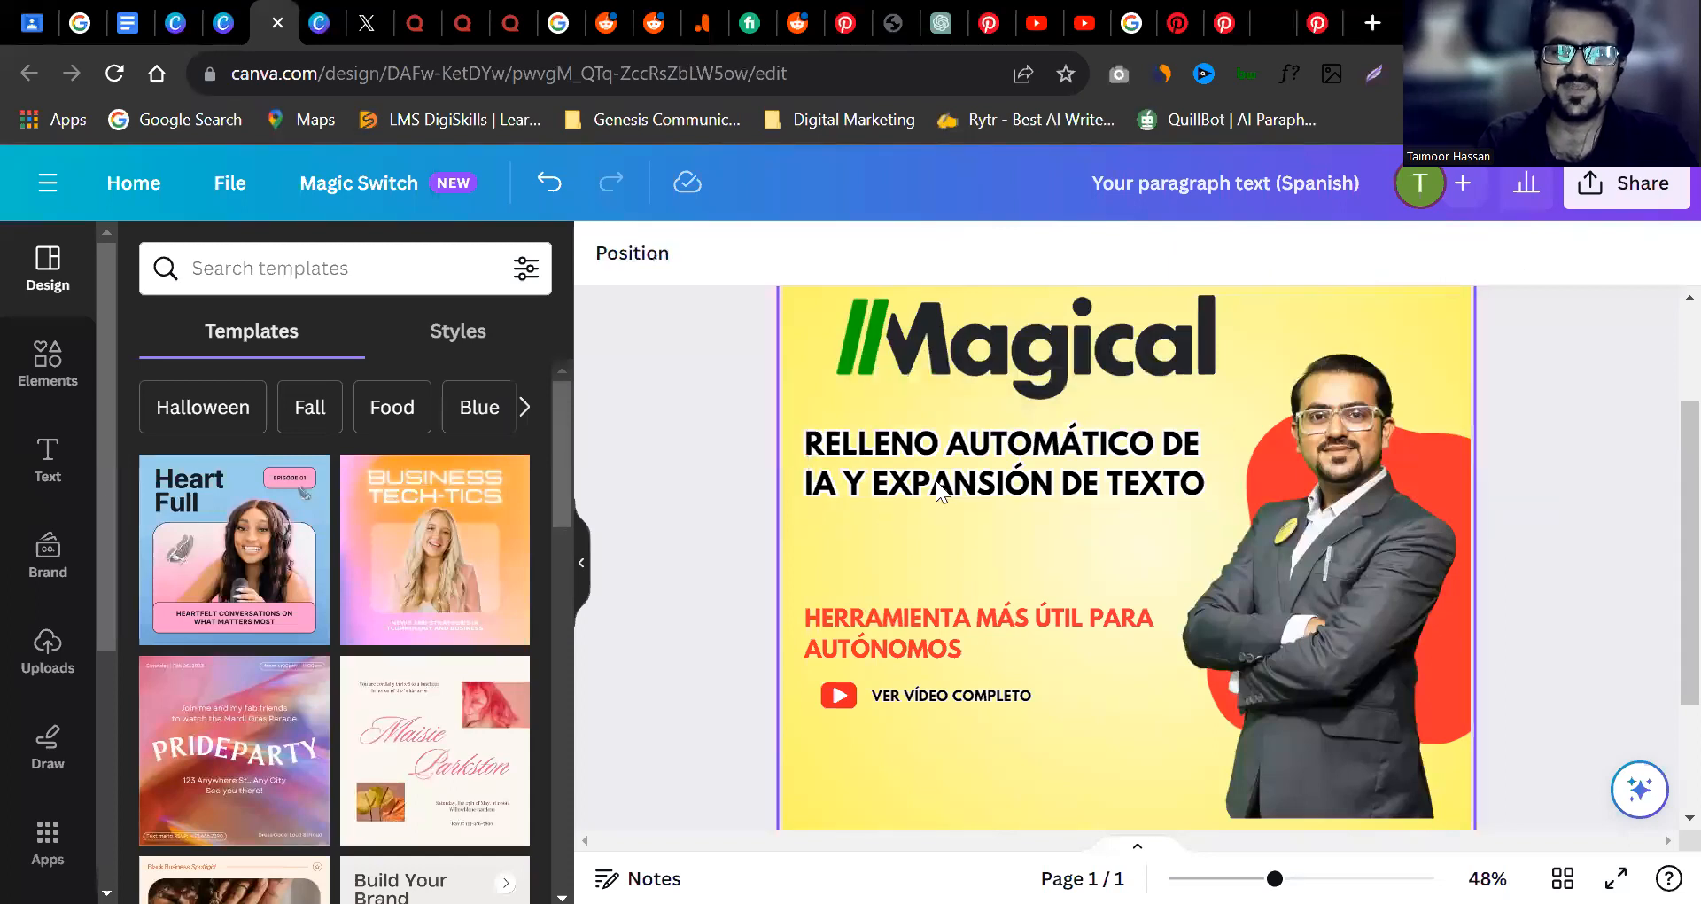
# Narrow the black Spanish heading's text box to three lines and enlarge the heading to font size 37.5.
pyautogui.click(1223, 470)
pyautogui.moveTo(1228, 467); pyautogui.dragTo(1185, 480)
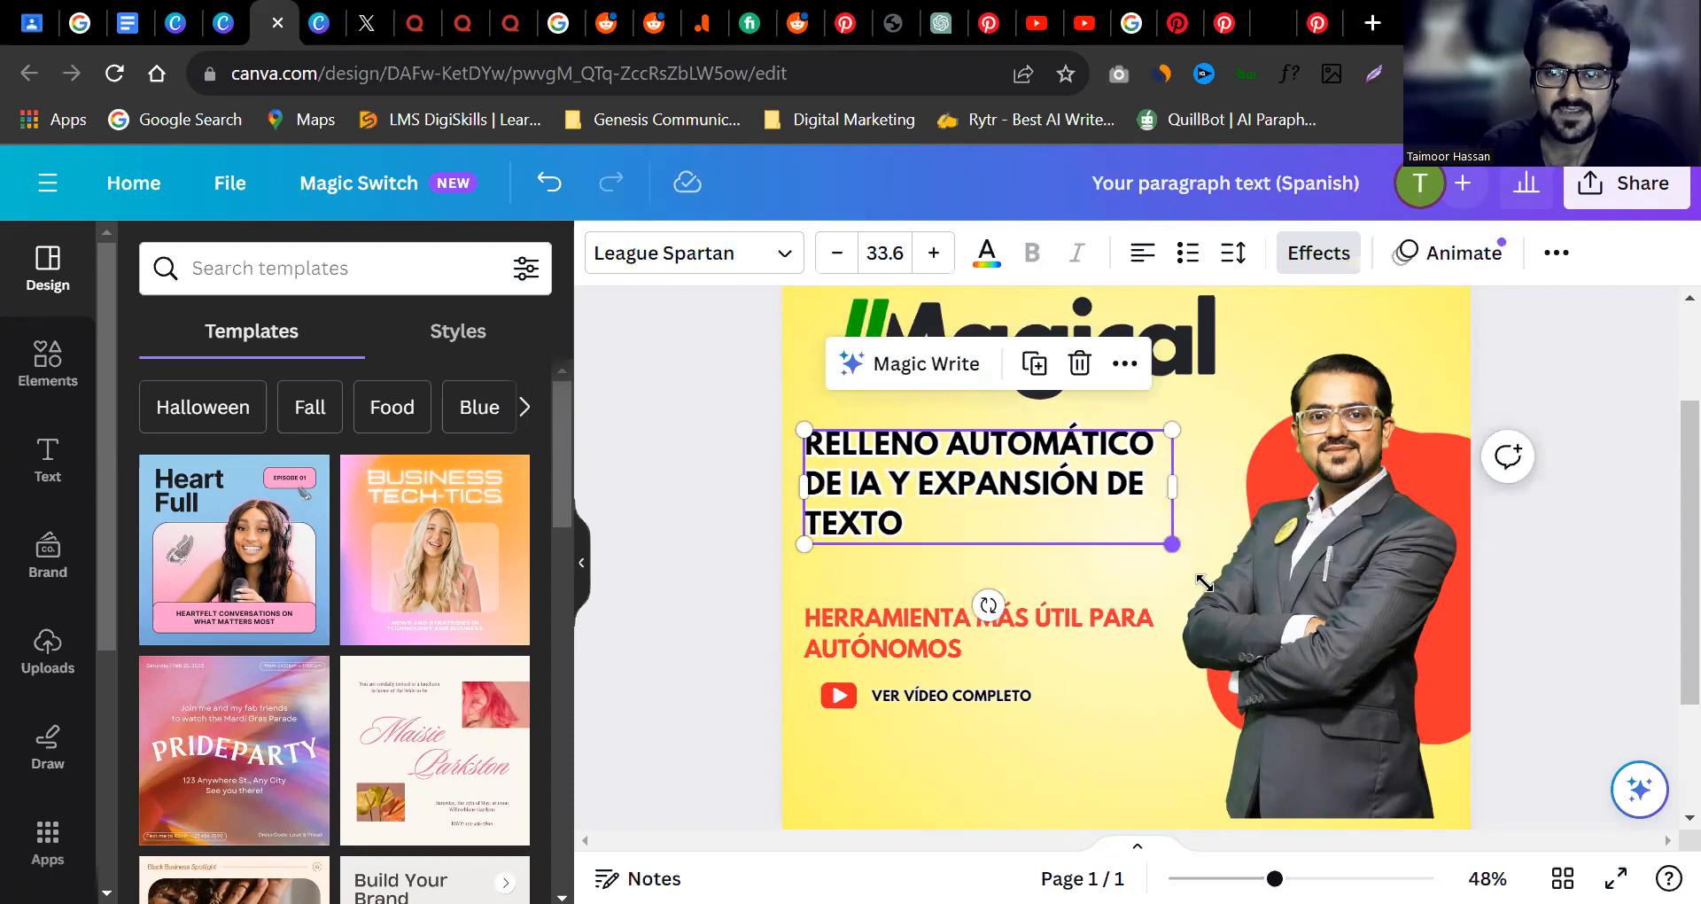
pyautogui.moveTo(1172, 544); pyautogui.dragTo(1216, 556)
pyautogui.doubleClick(1003, 533)
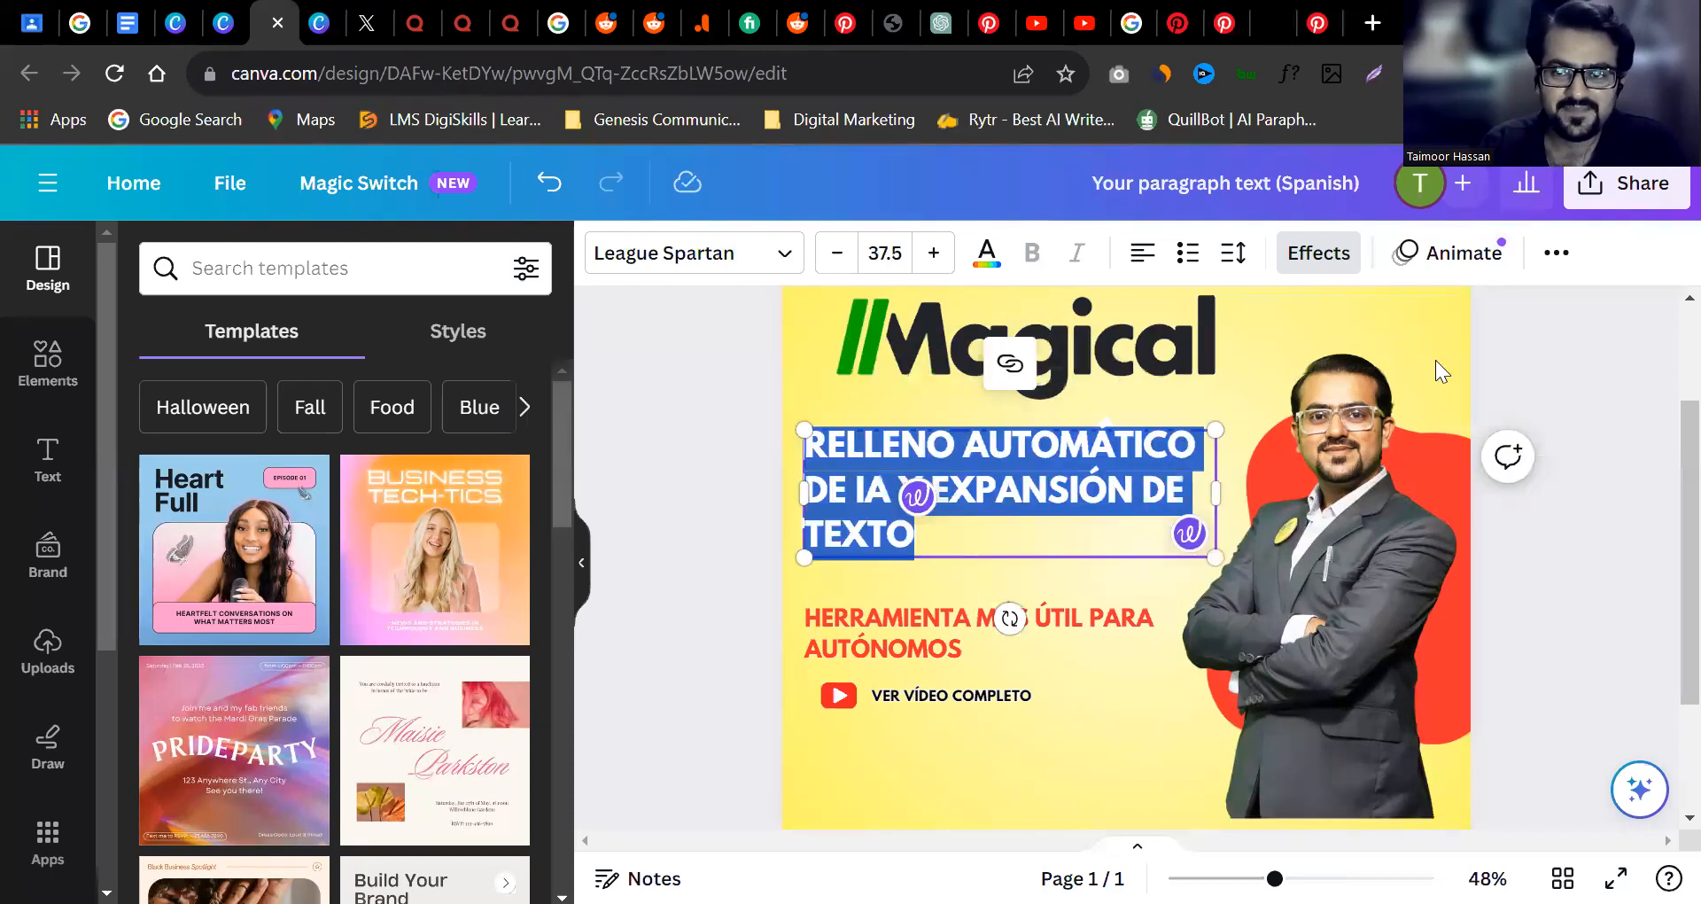
pyautogui.click(1475, 392)
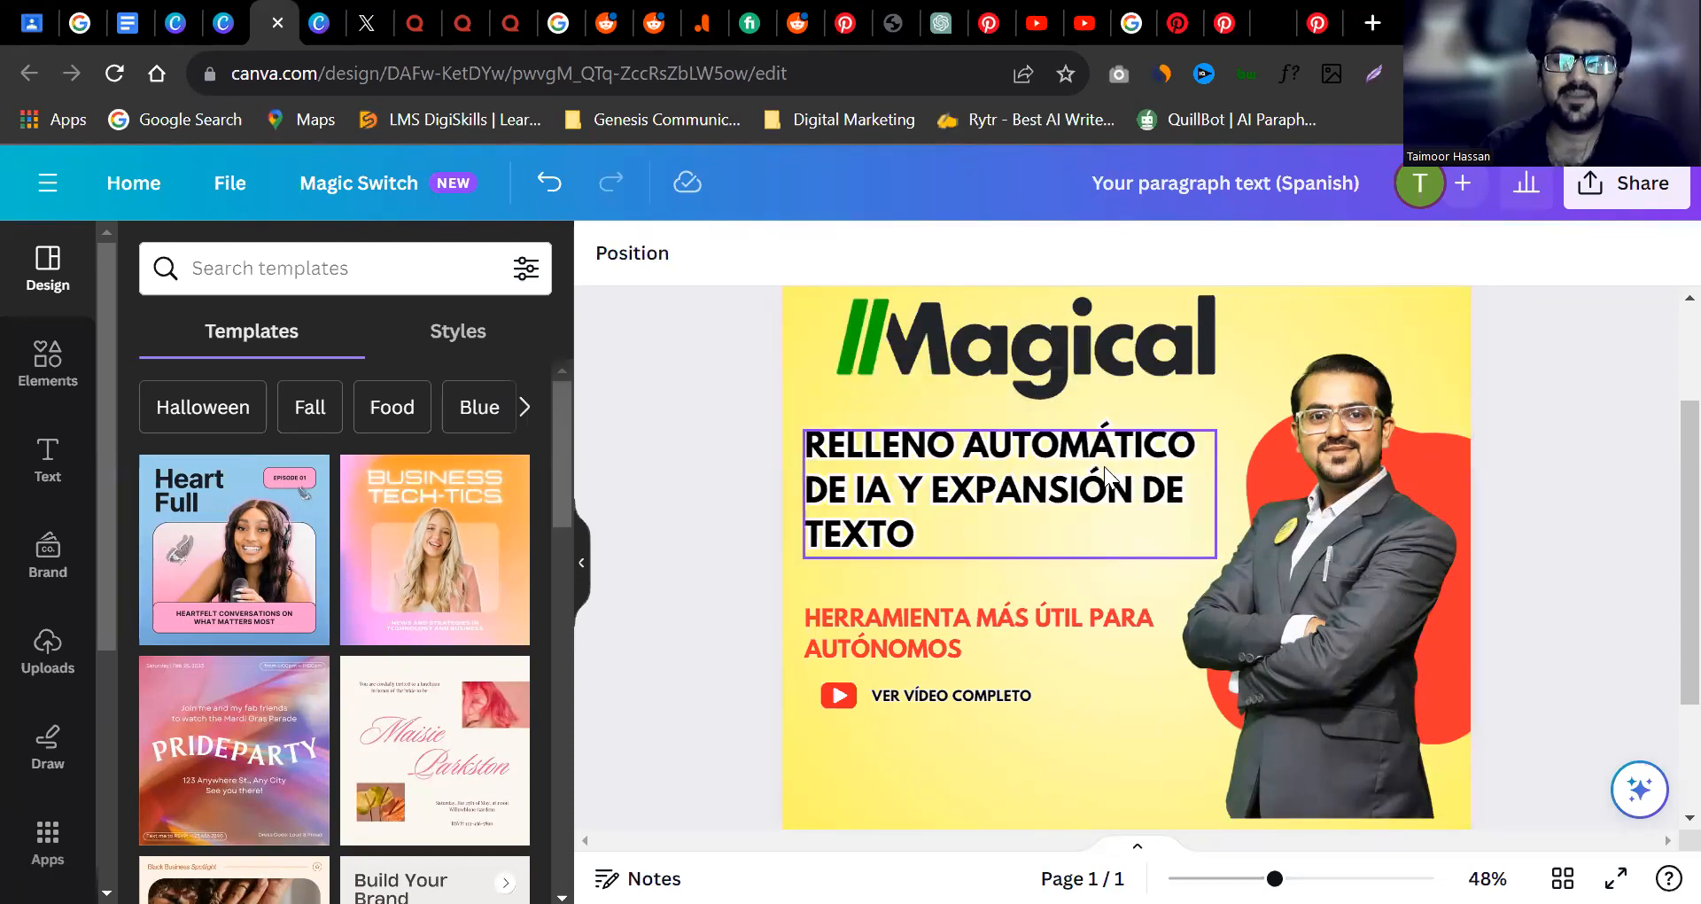
# Review the black heading's full text and the overall layout of the Spanish design.
pyautogui.doubleClick(1012, 474)
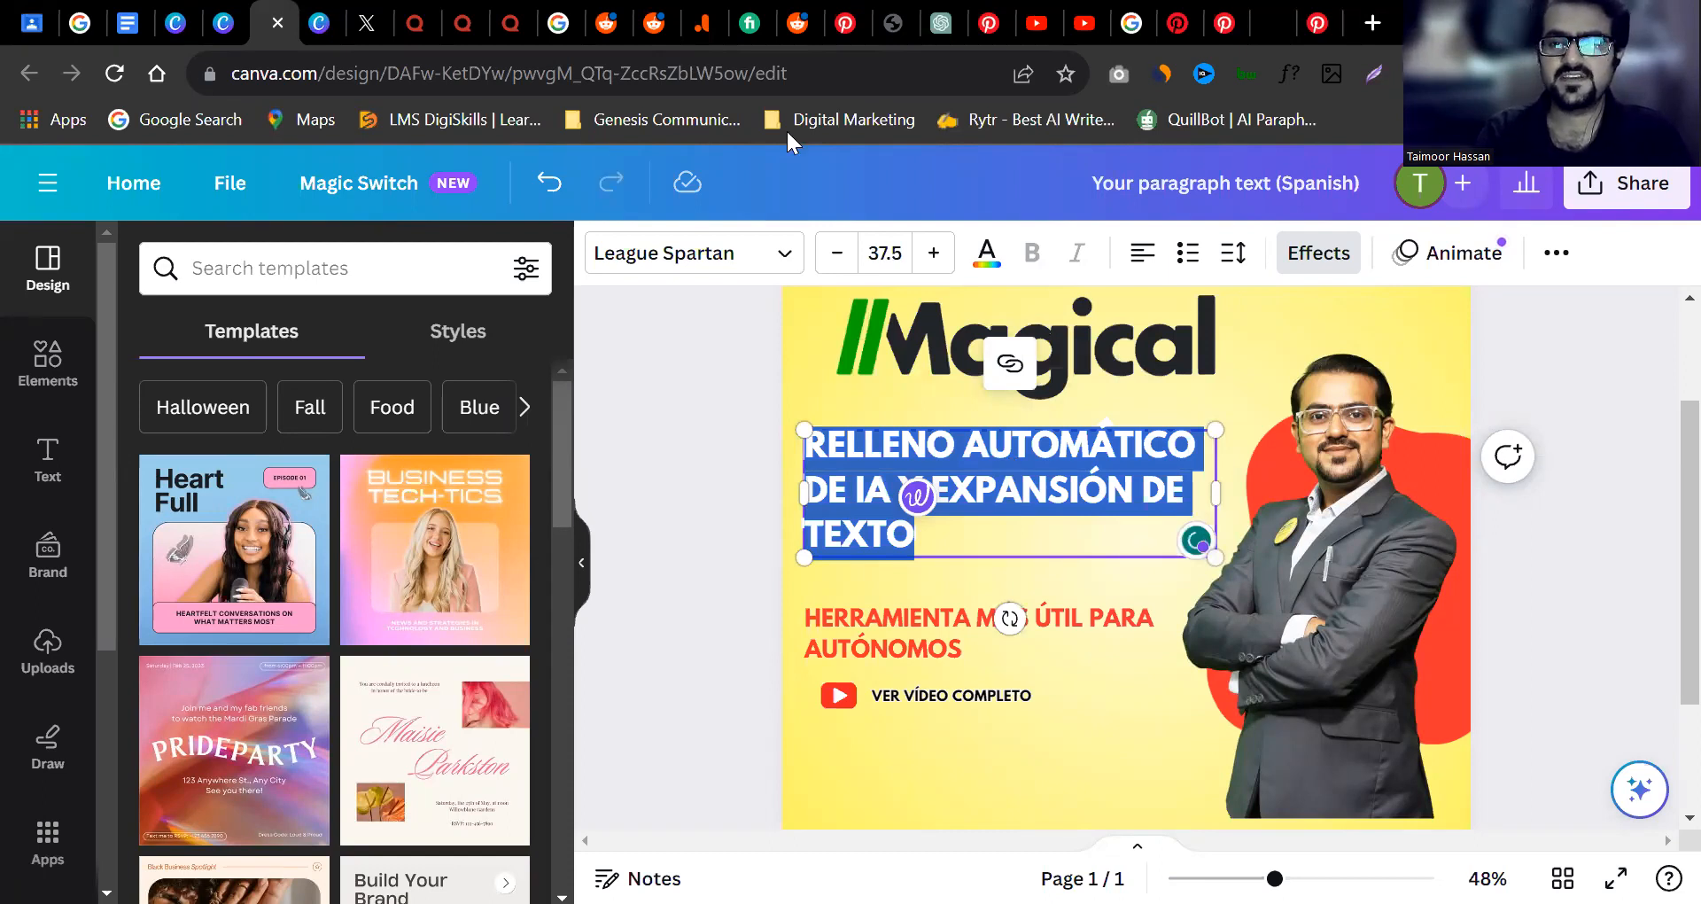
pyautogui.press('Escape')
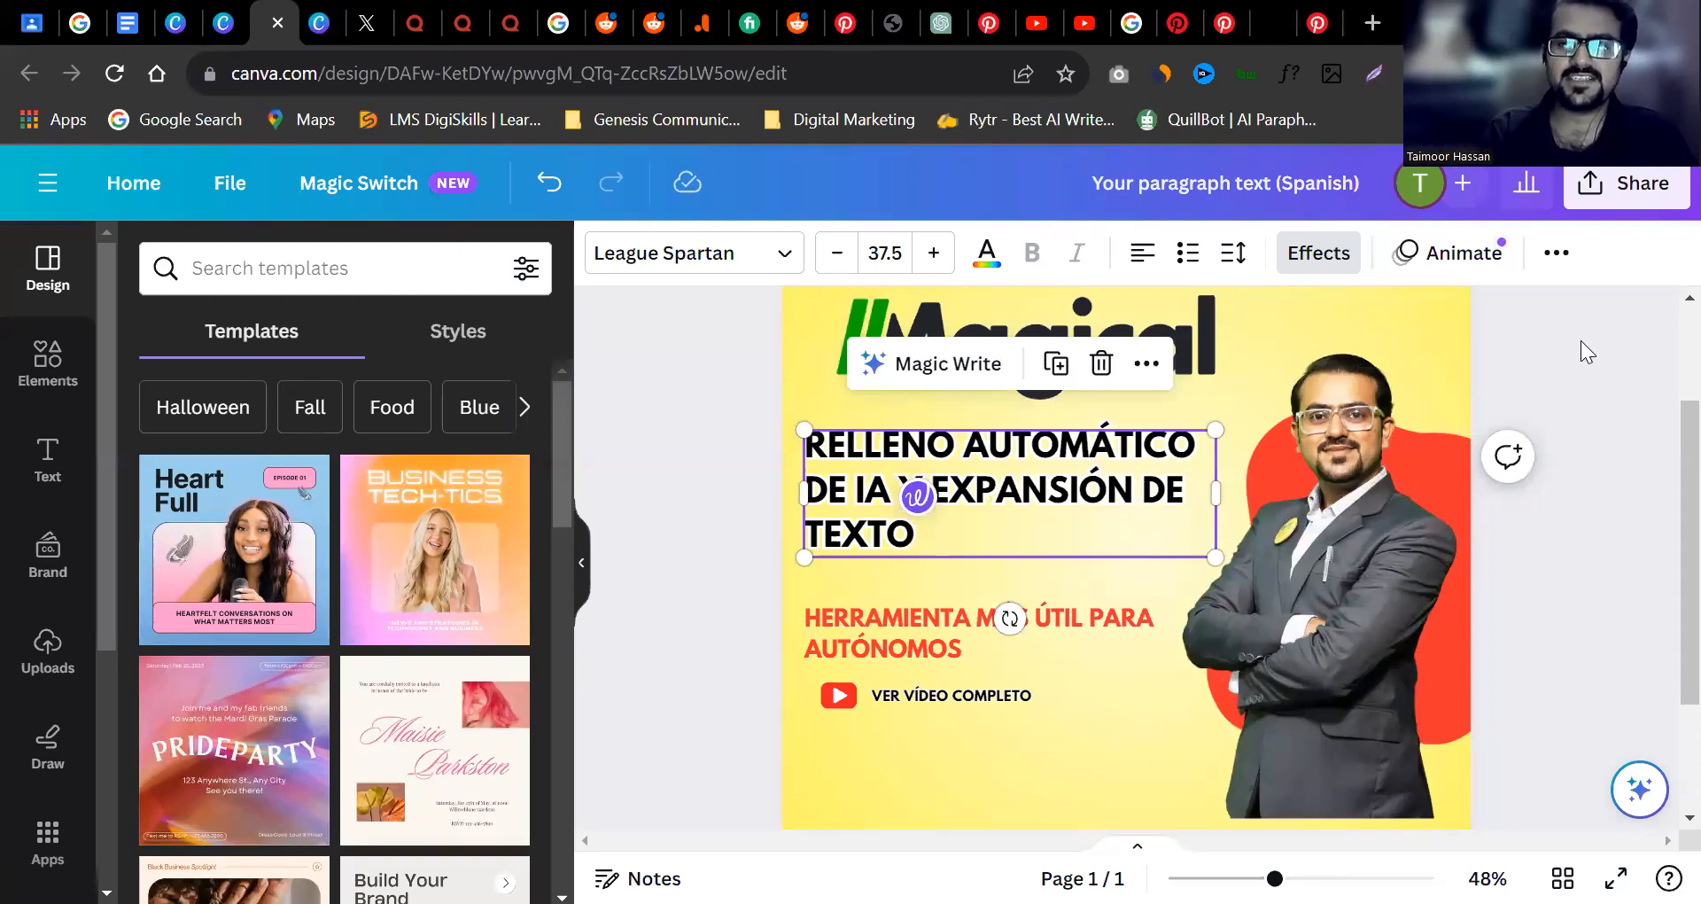
pyautogui.click(1557, 545)
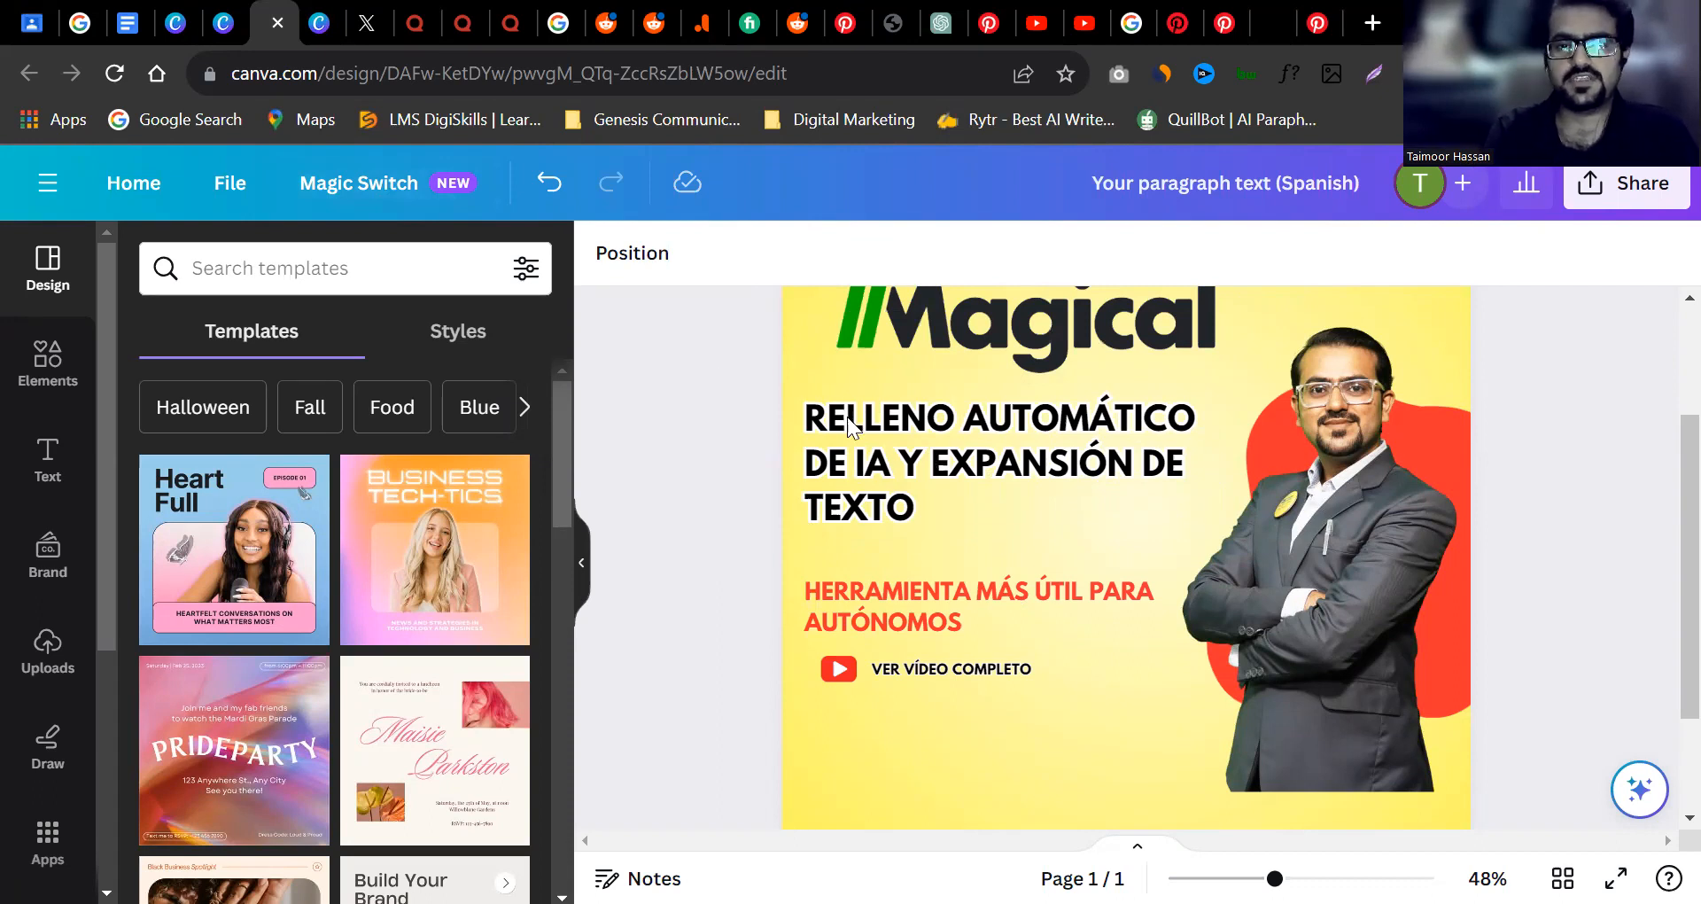
pyautogui.scroll(2, 797, 422)
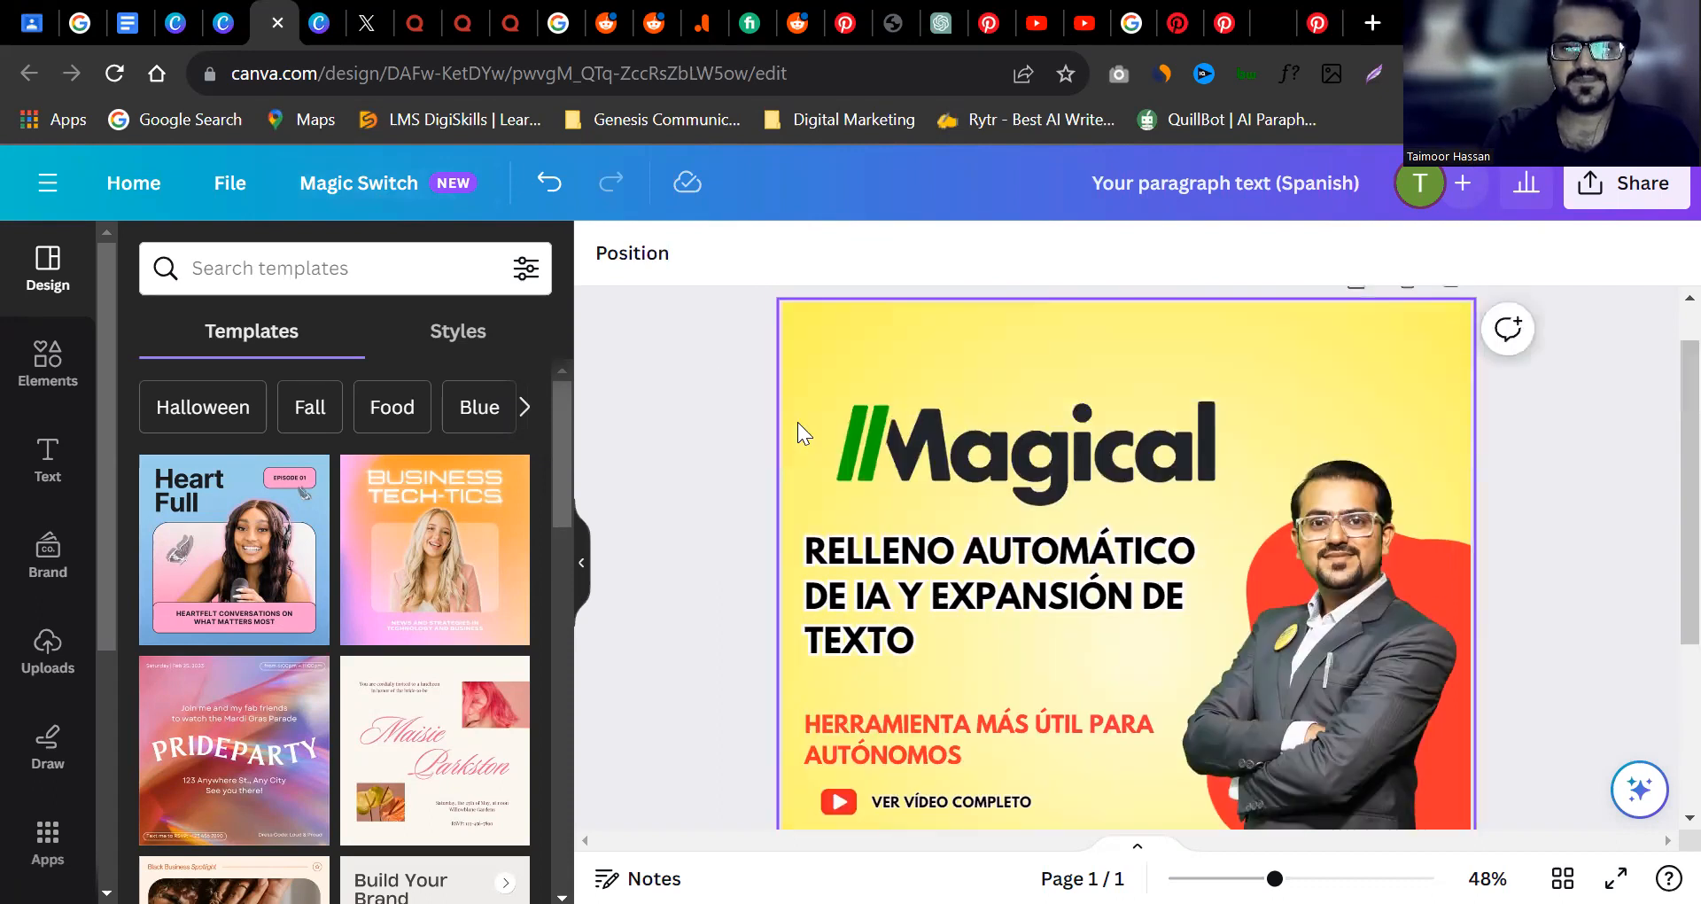
pyautogui.scroll(1, 798, 421)
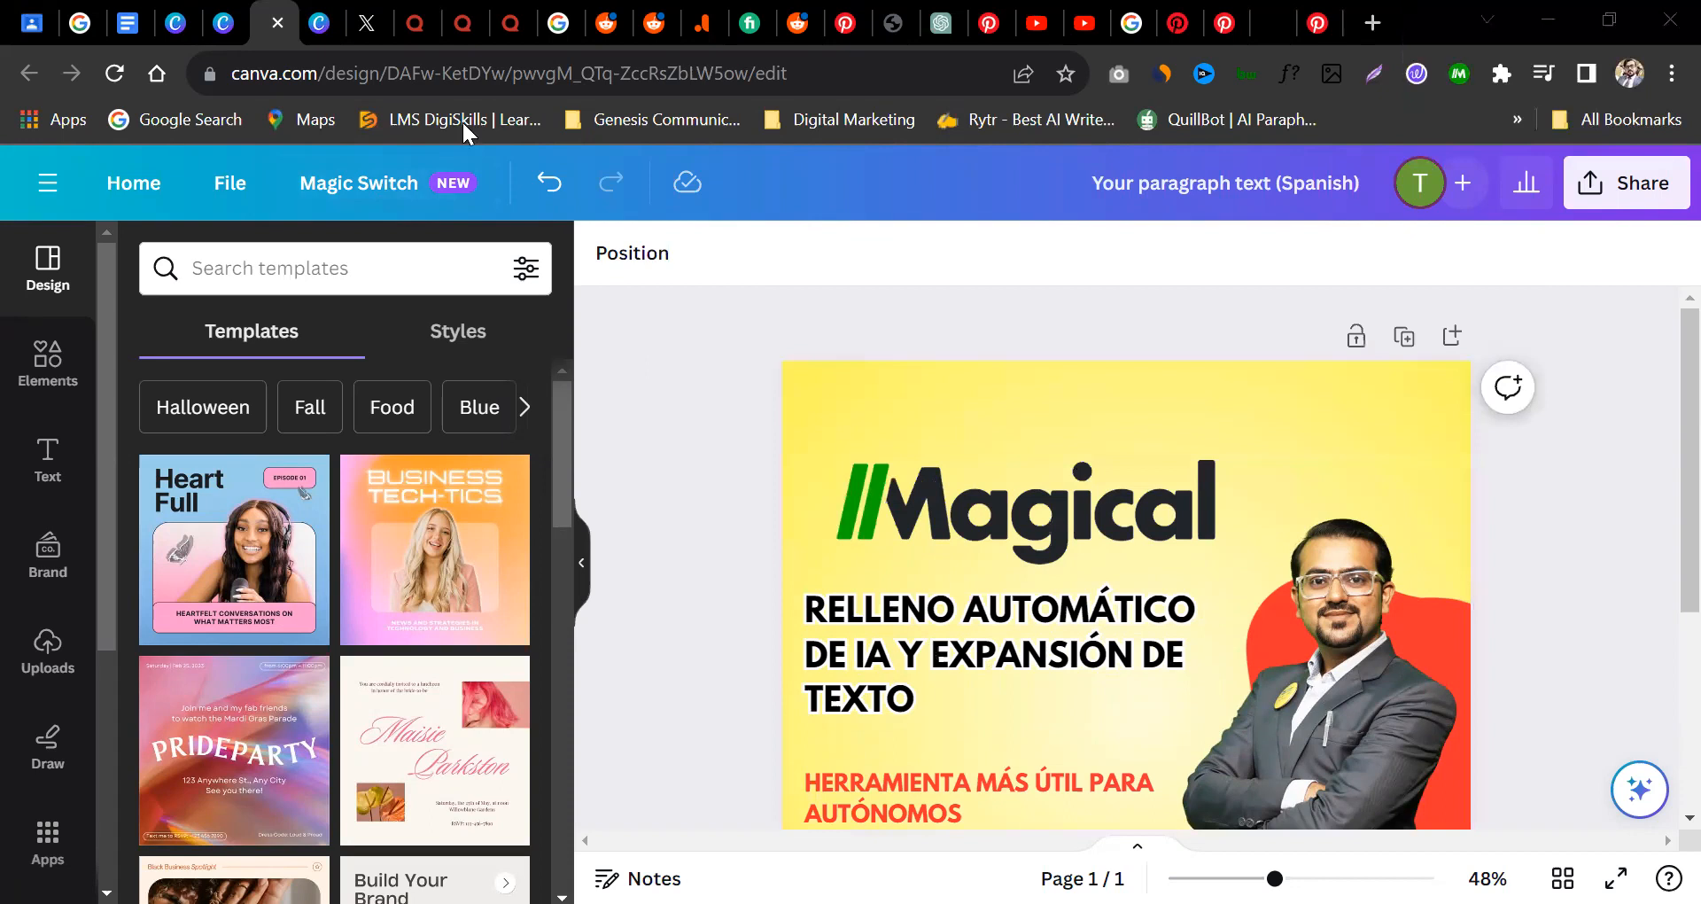
# Switch to the Canva tab just after the Spanish design and close it.
pyautogui.moveTo(1330, 36)
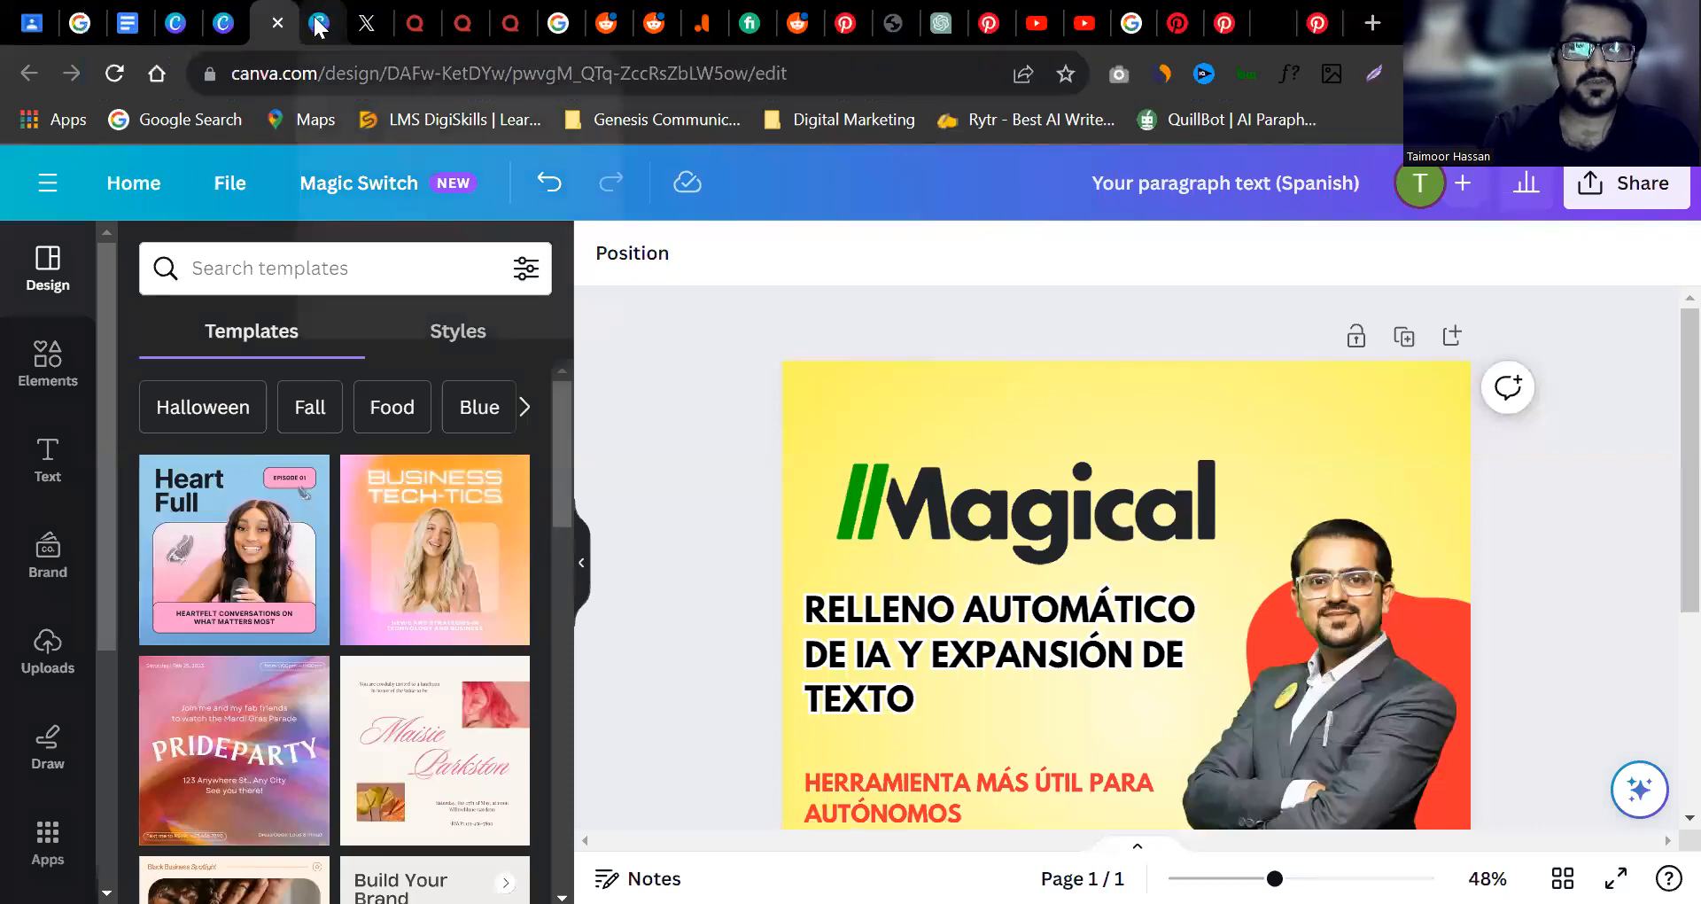
pyautogui.click(332, 29)
pyautogui.click(326, 24)
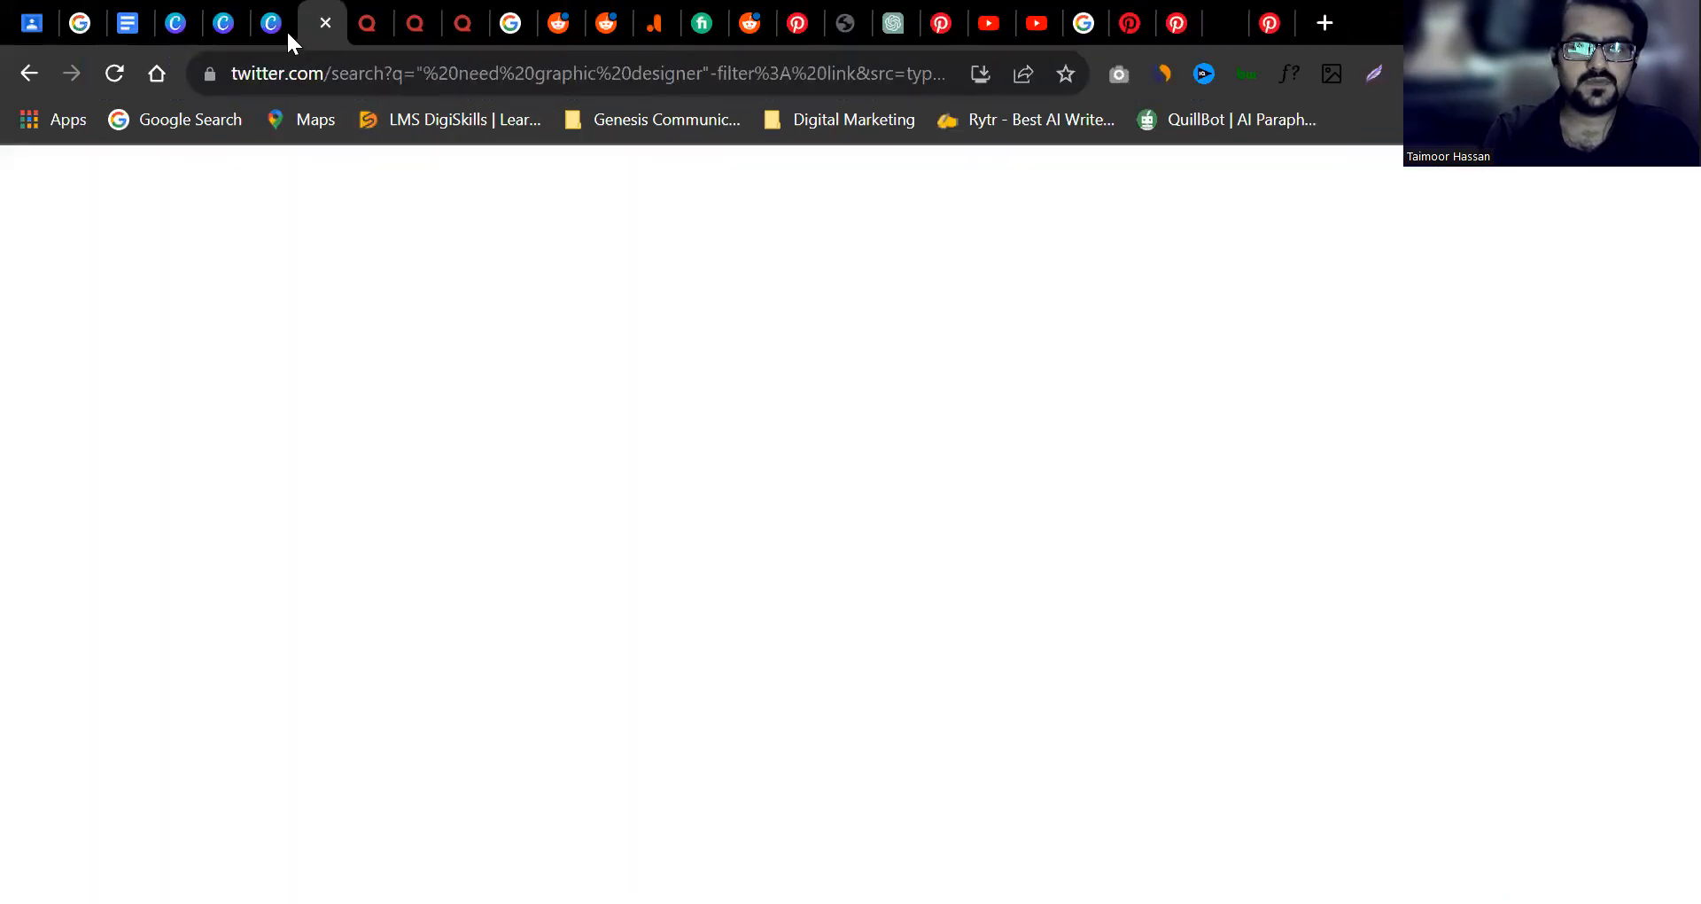
# Close the Spanish design's tab, return to the original 1080 × 1080 px design and dismiss its translation result.
pyautogui.click(228, 29)
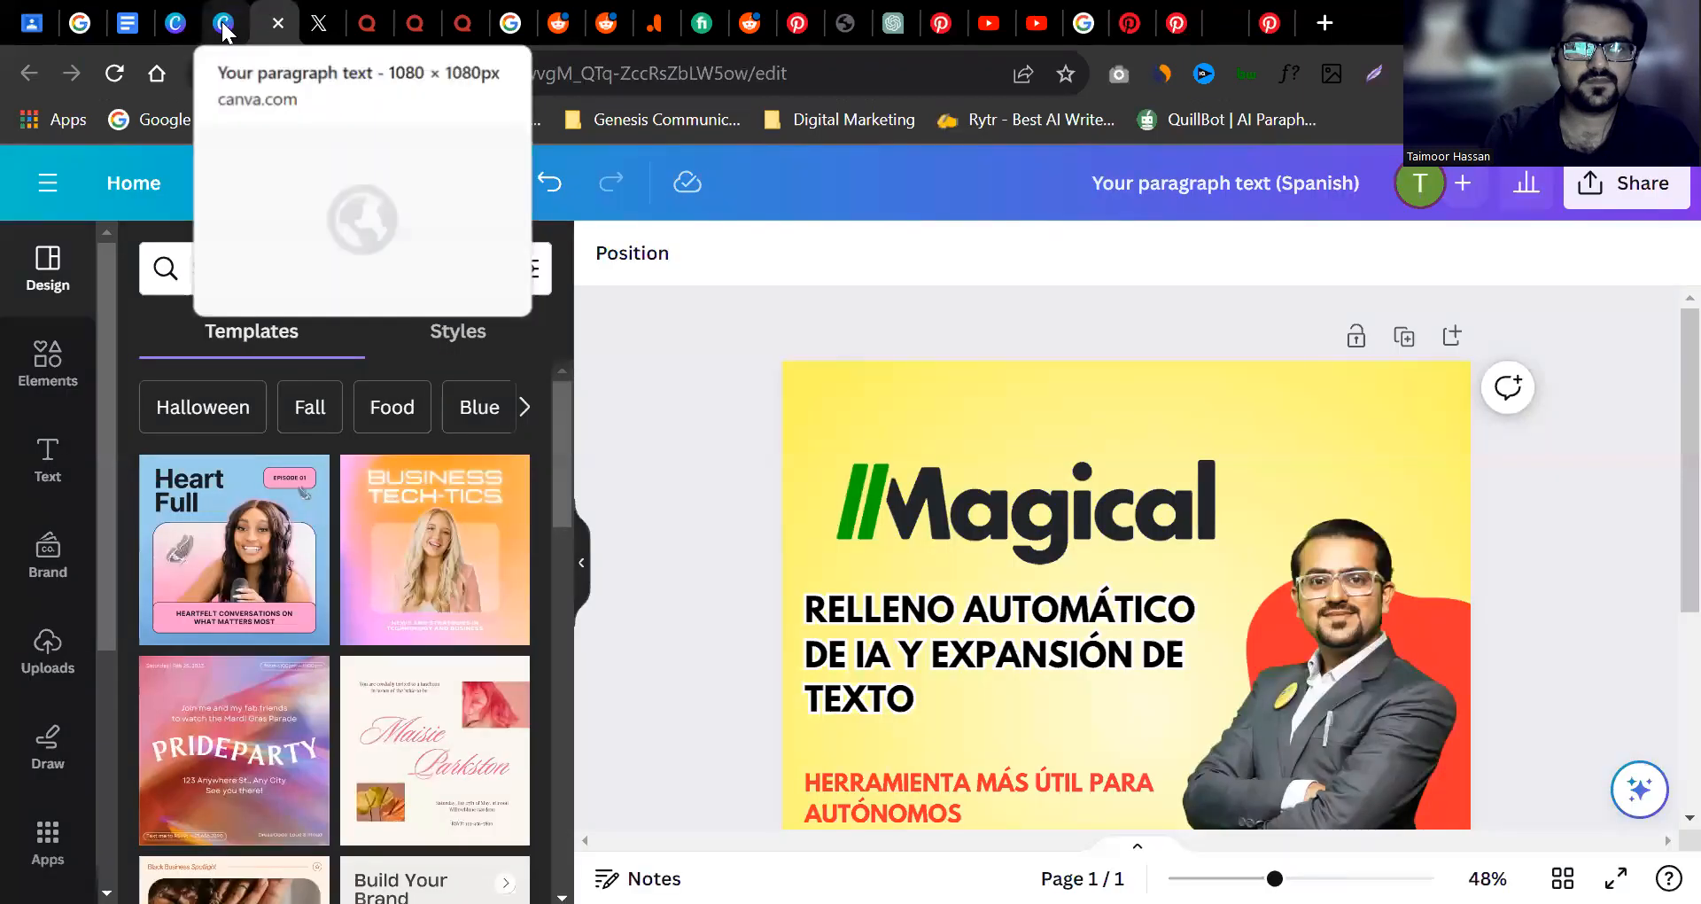
pyautogui.click(228, 24)
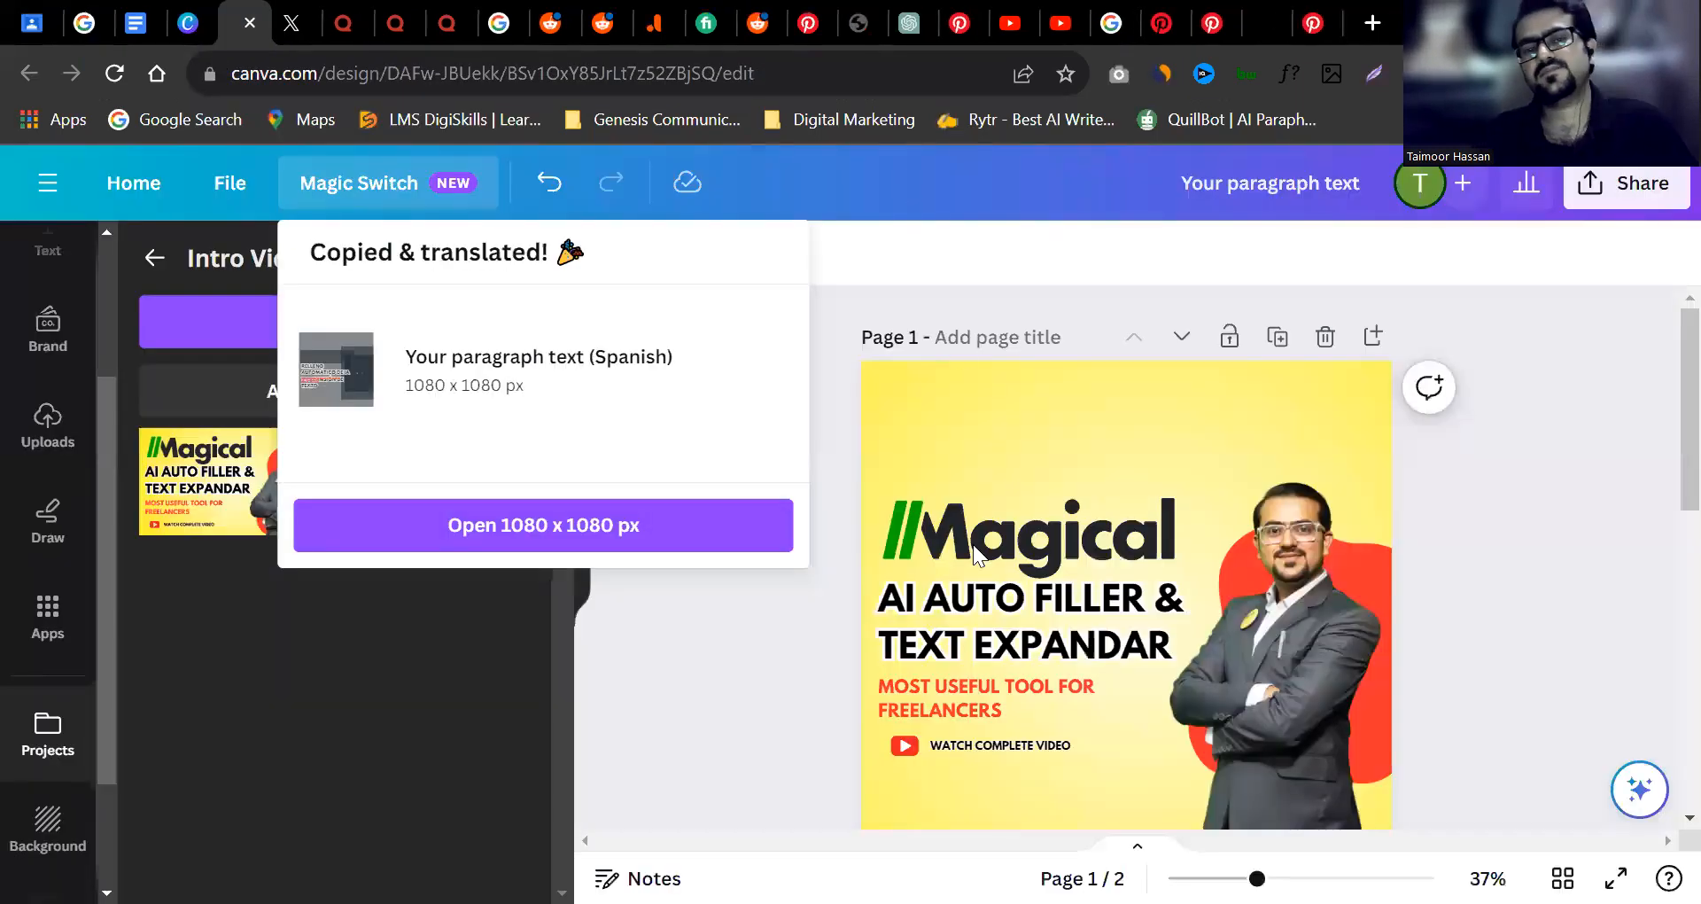
pyautogui.click(831, 696)
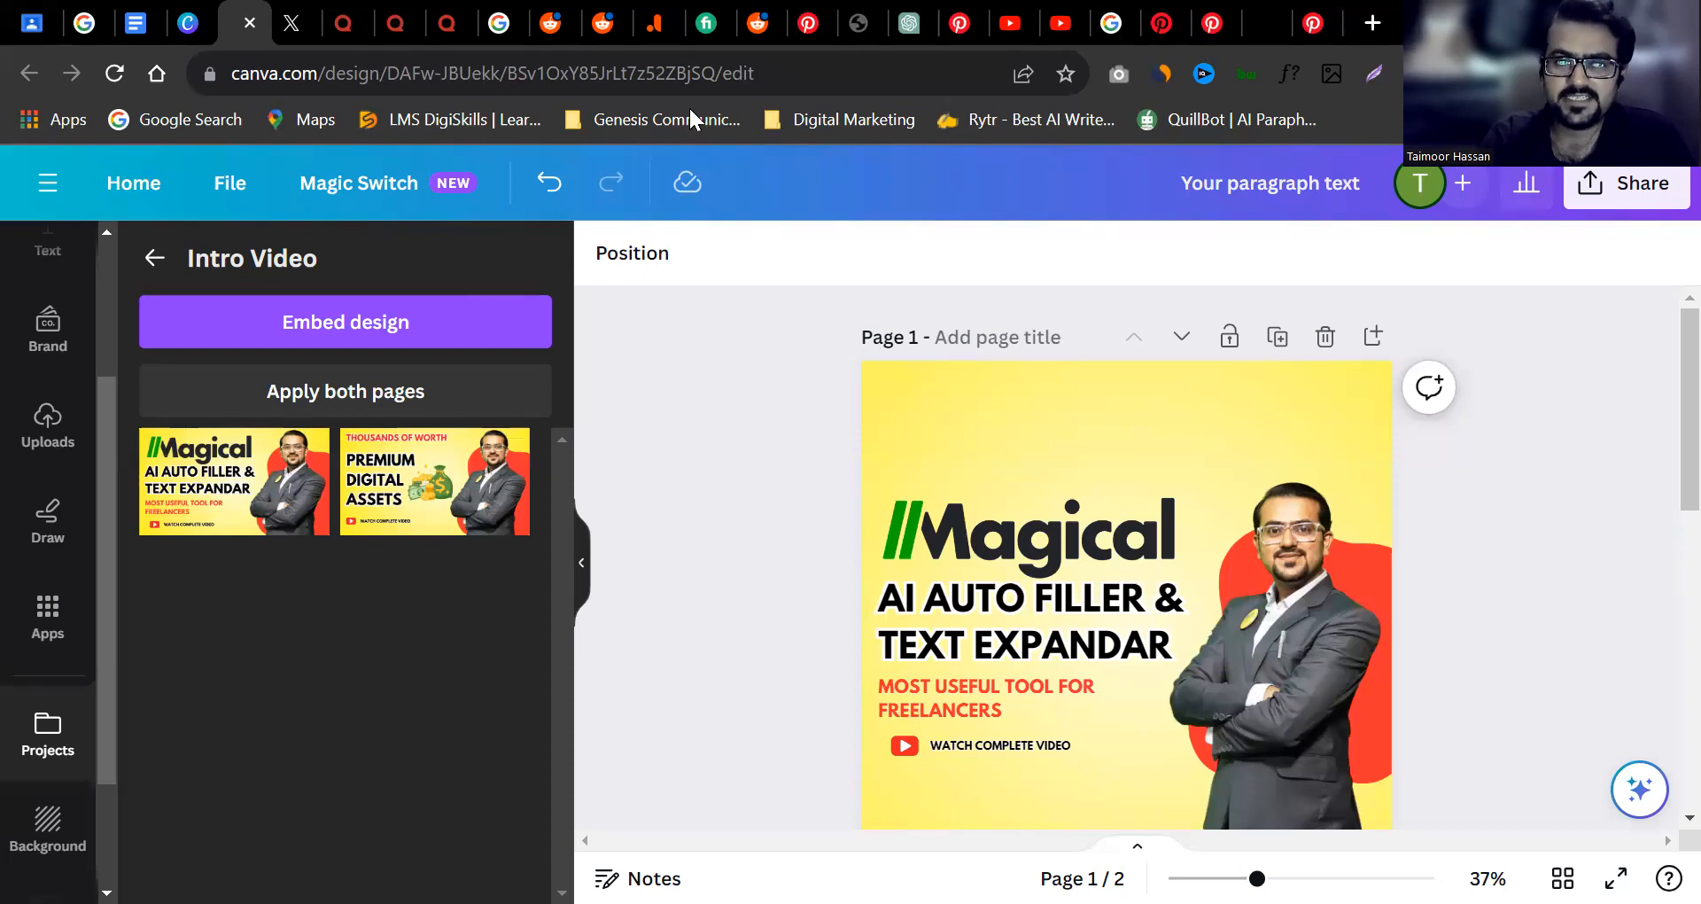
pyautogui.click(354, 188)
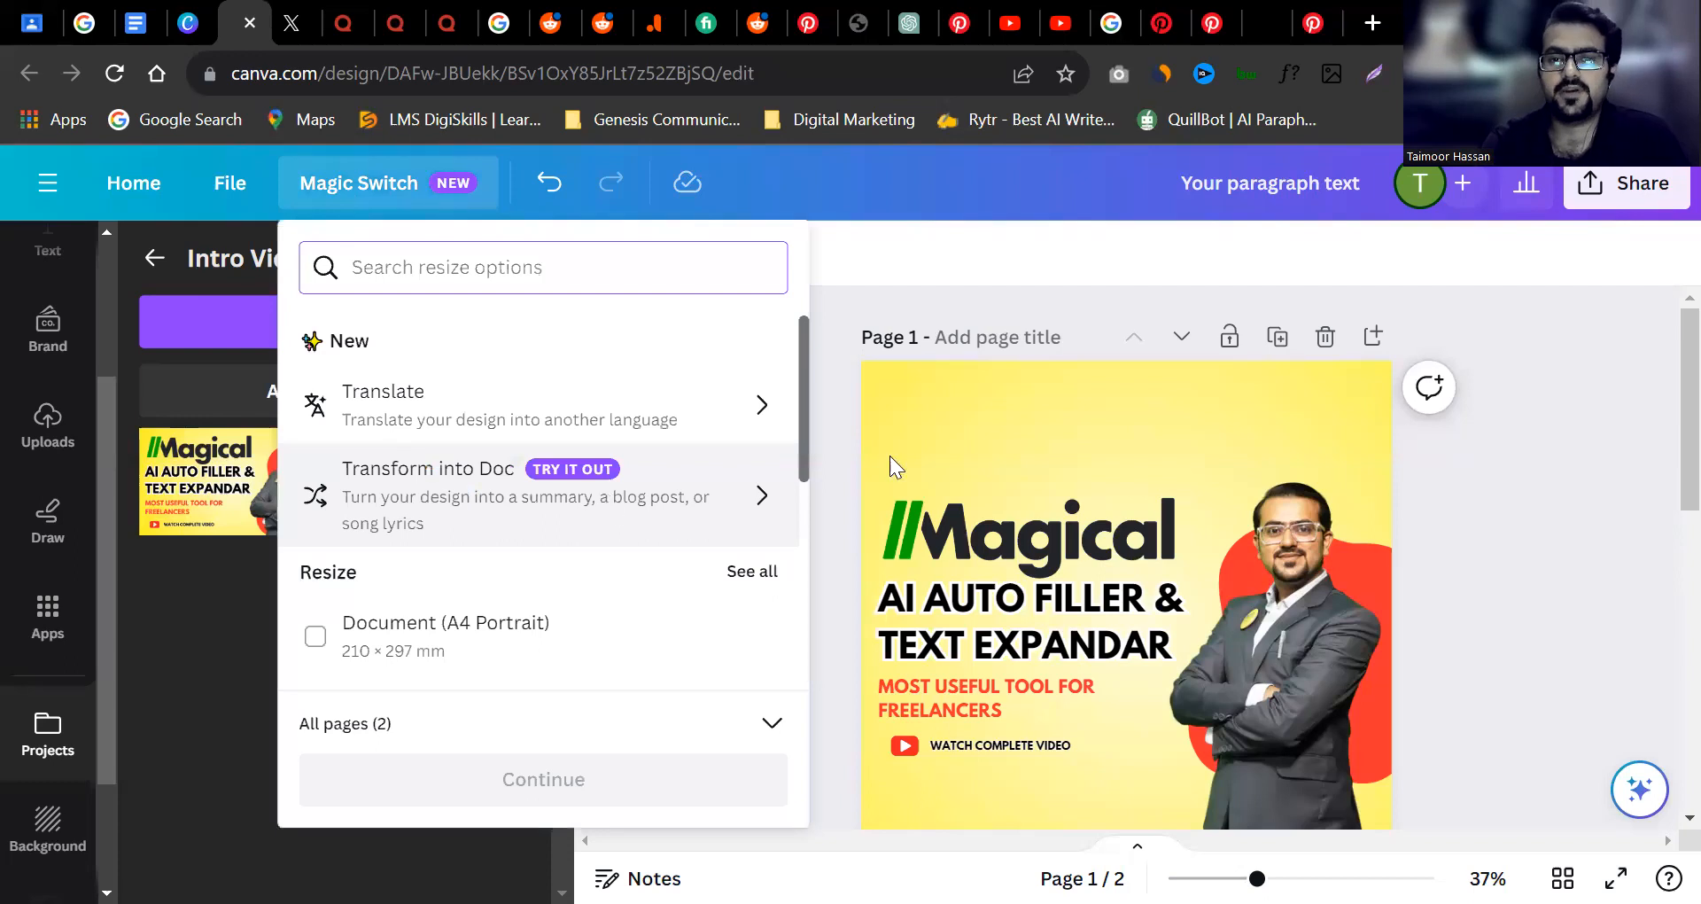
pyautogui.click(1356, 474)
pyautogui.scroll(-2, 1659, 523)
pyautogui.scroll(2, 1659, 523)
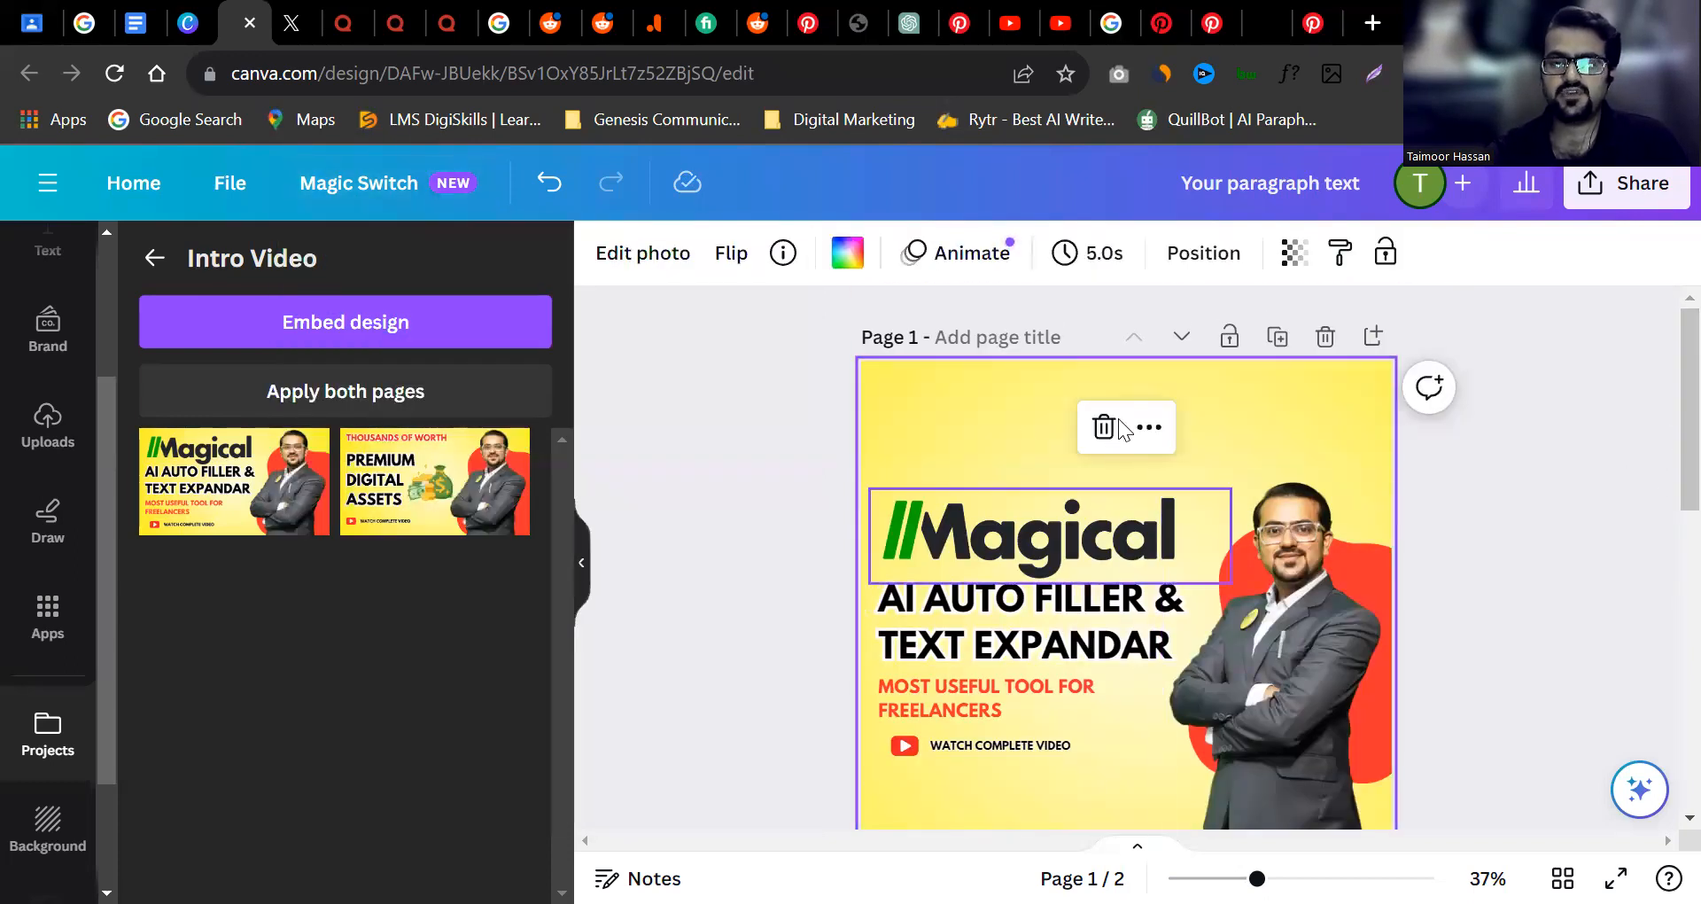
# Use Magic Switch to transform the design into a Doc in the Summary format and open the Doc.
pyautogui.click(354, 186)
pyautogui.click(431, 496)
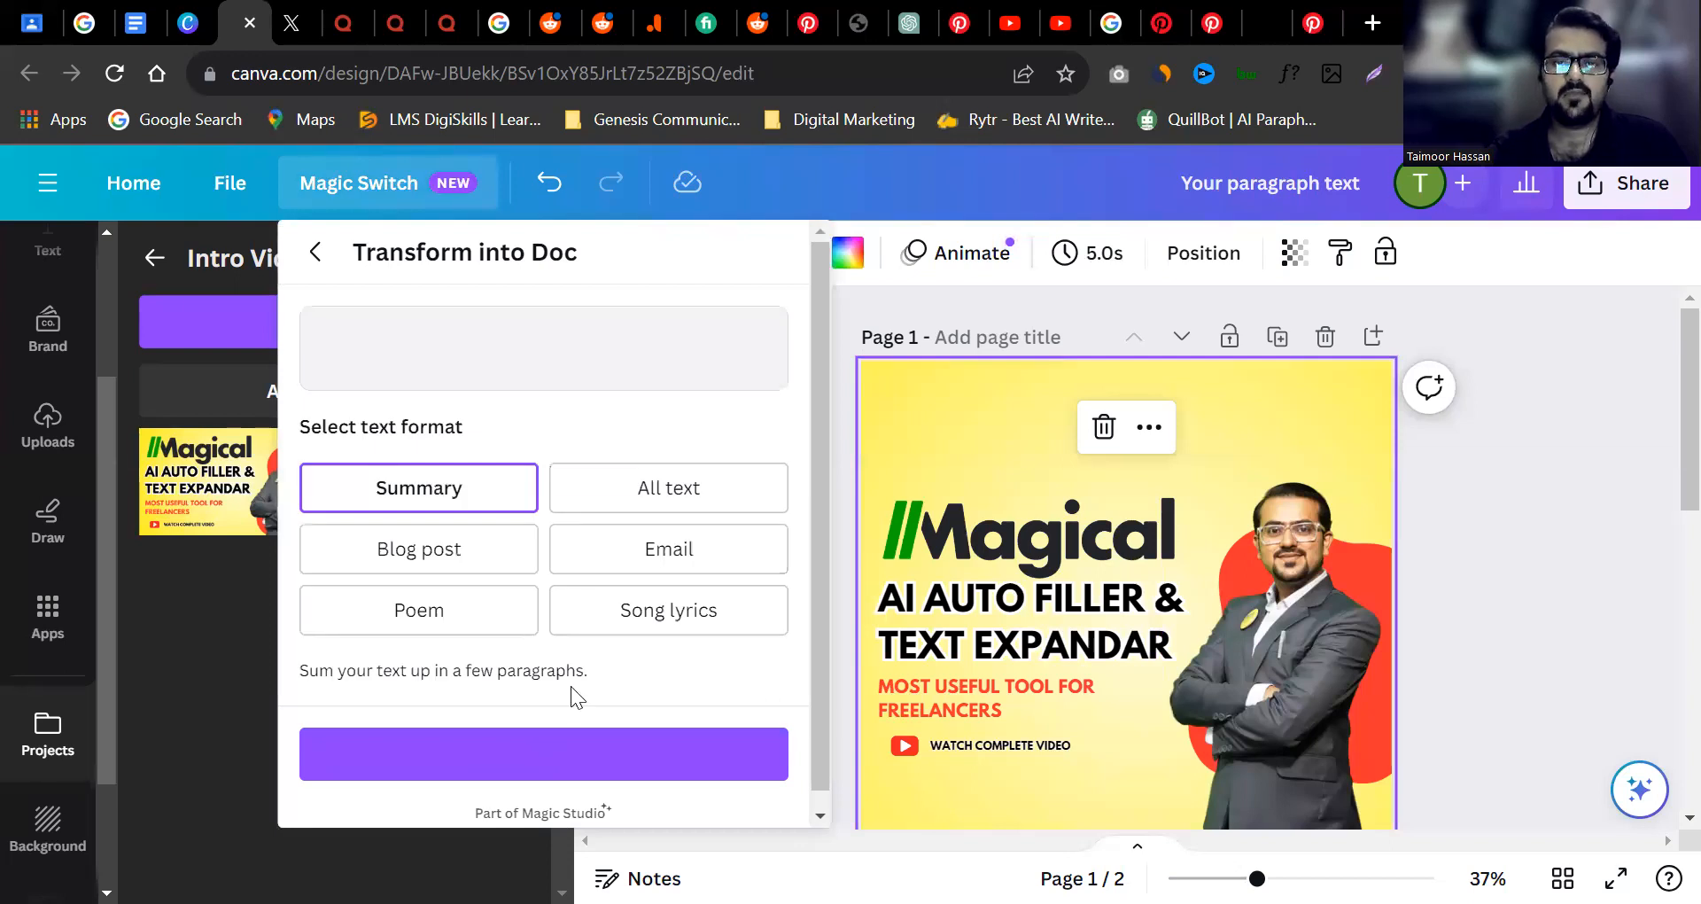
pyautogui.scroll(-2, 570, 687)
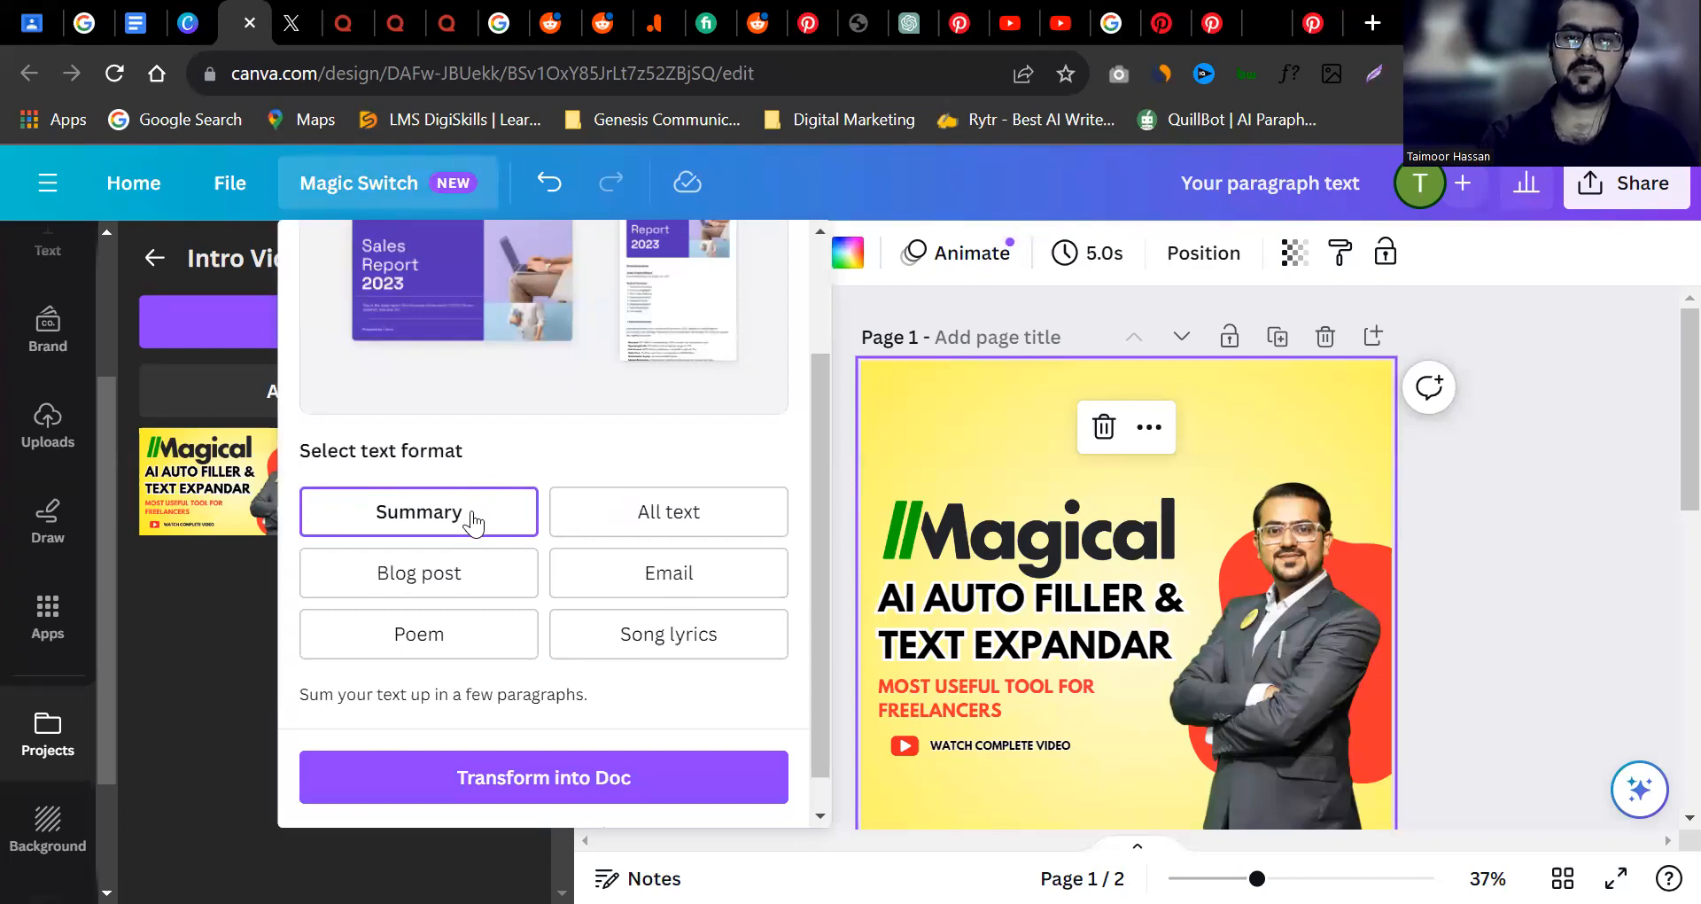
pyautogui.click(498, 779)
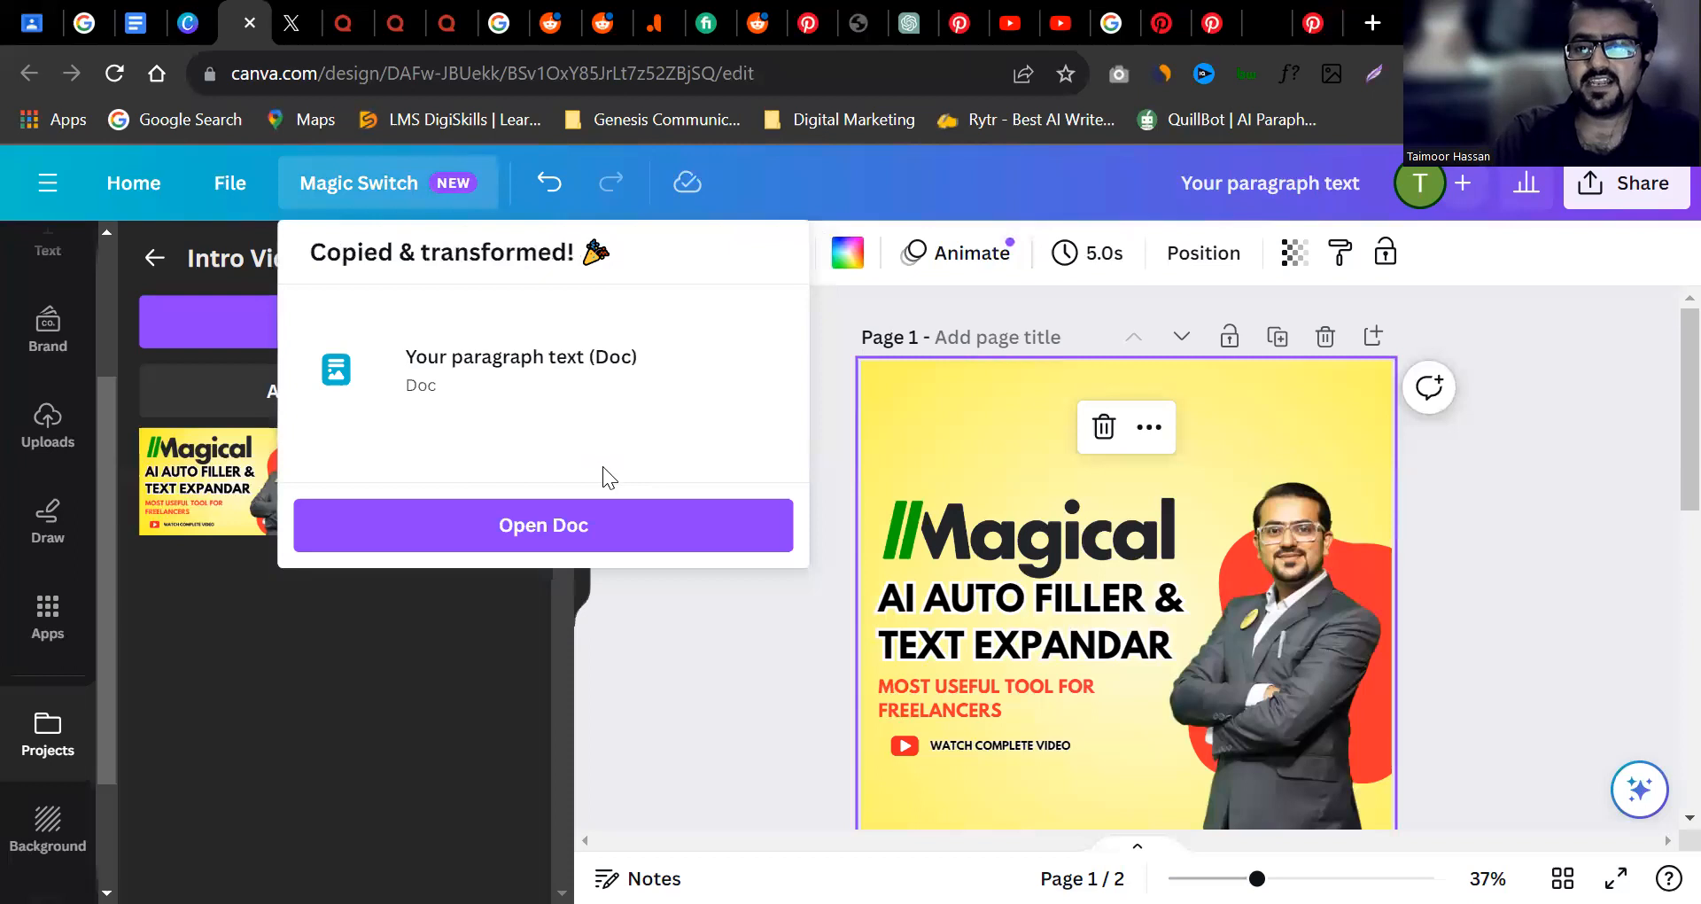
pyautogui.click(564, 520)
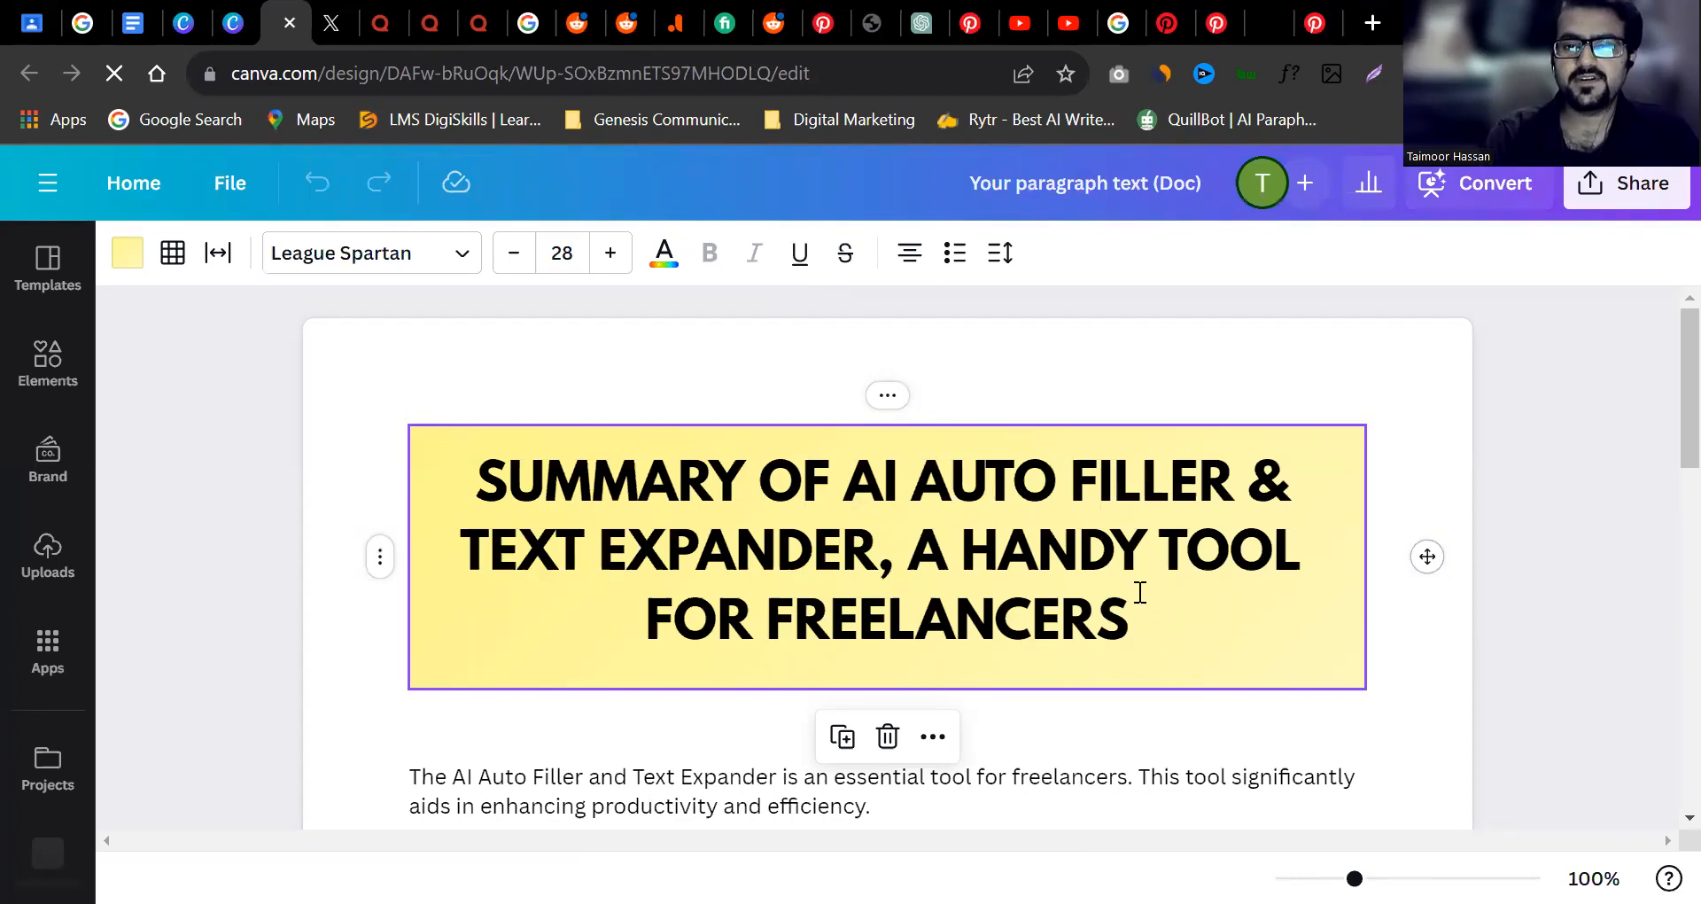
# Read the summary Doc's title, introductory paragraph and bullet points.
pyautogui.moveTo(910, 551); pyautogui.dragTo(1139, 592)
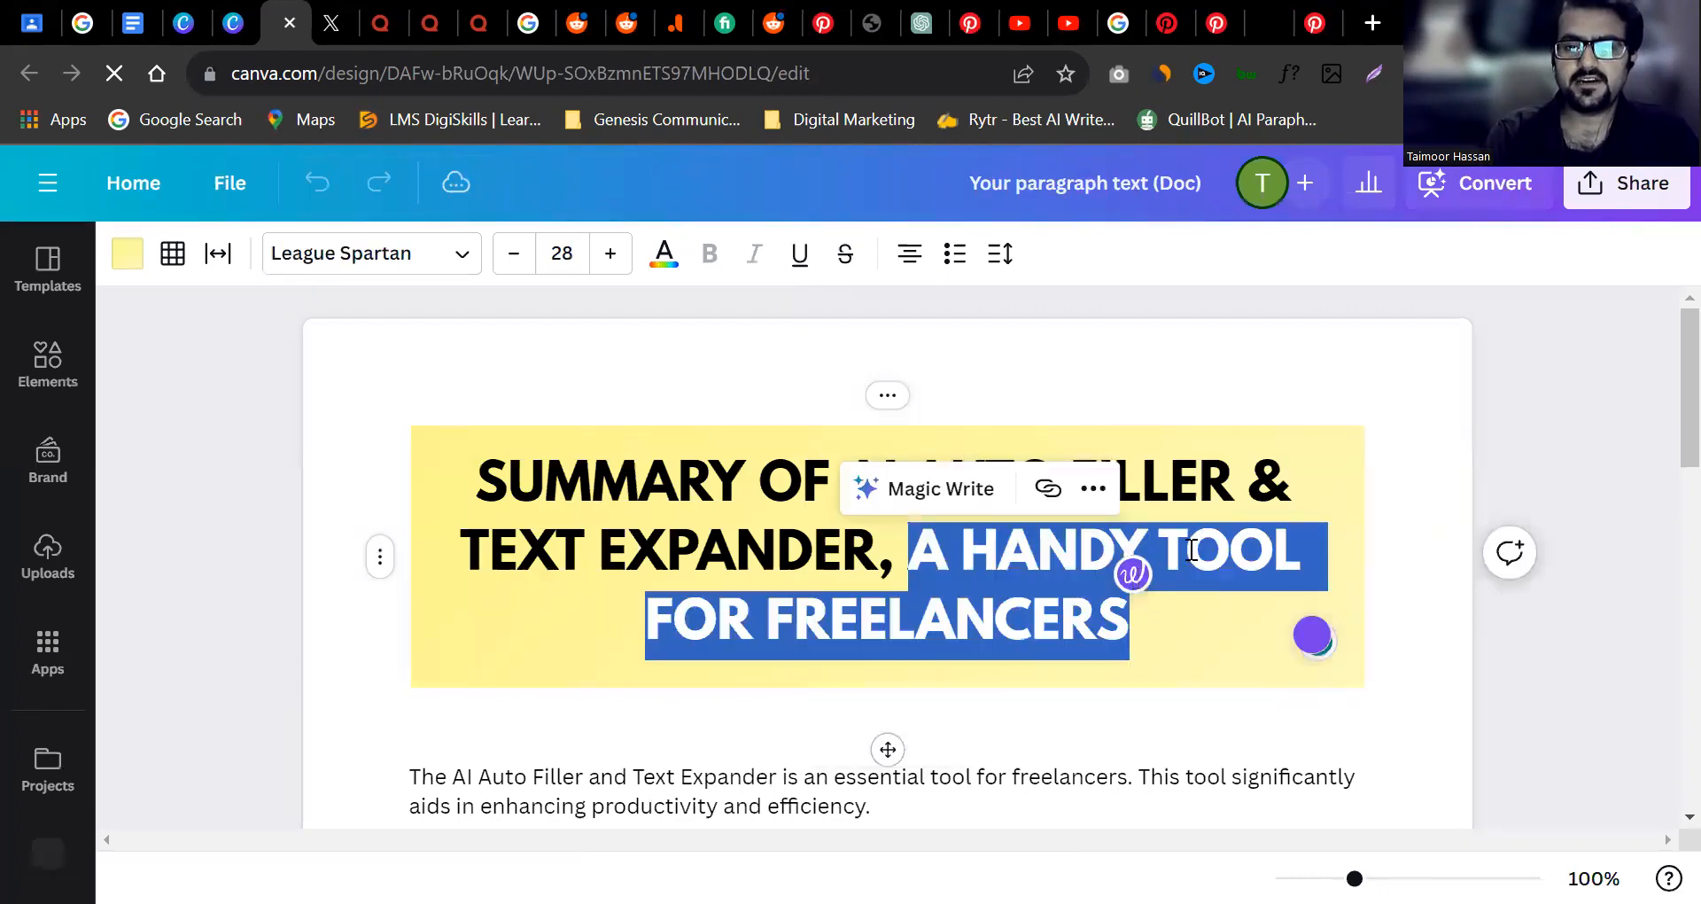
pyautogui.tripleClick(1191, 549)
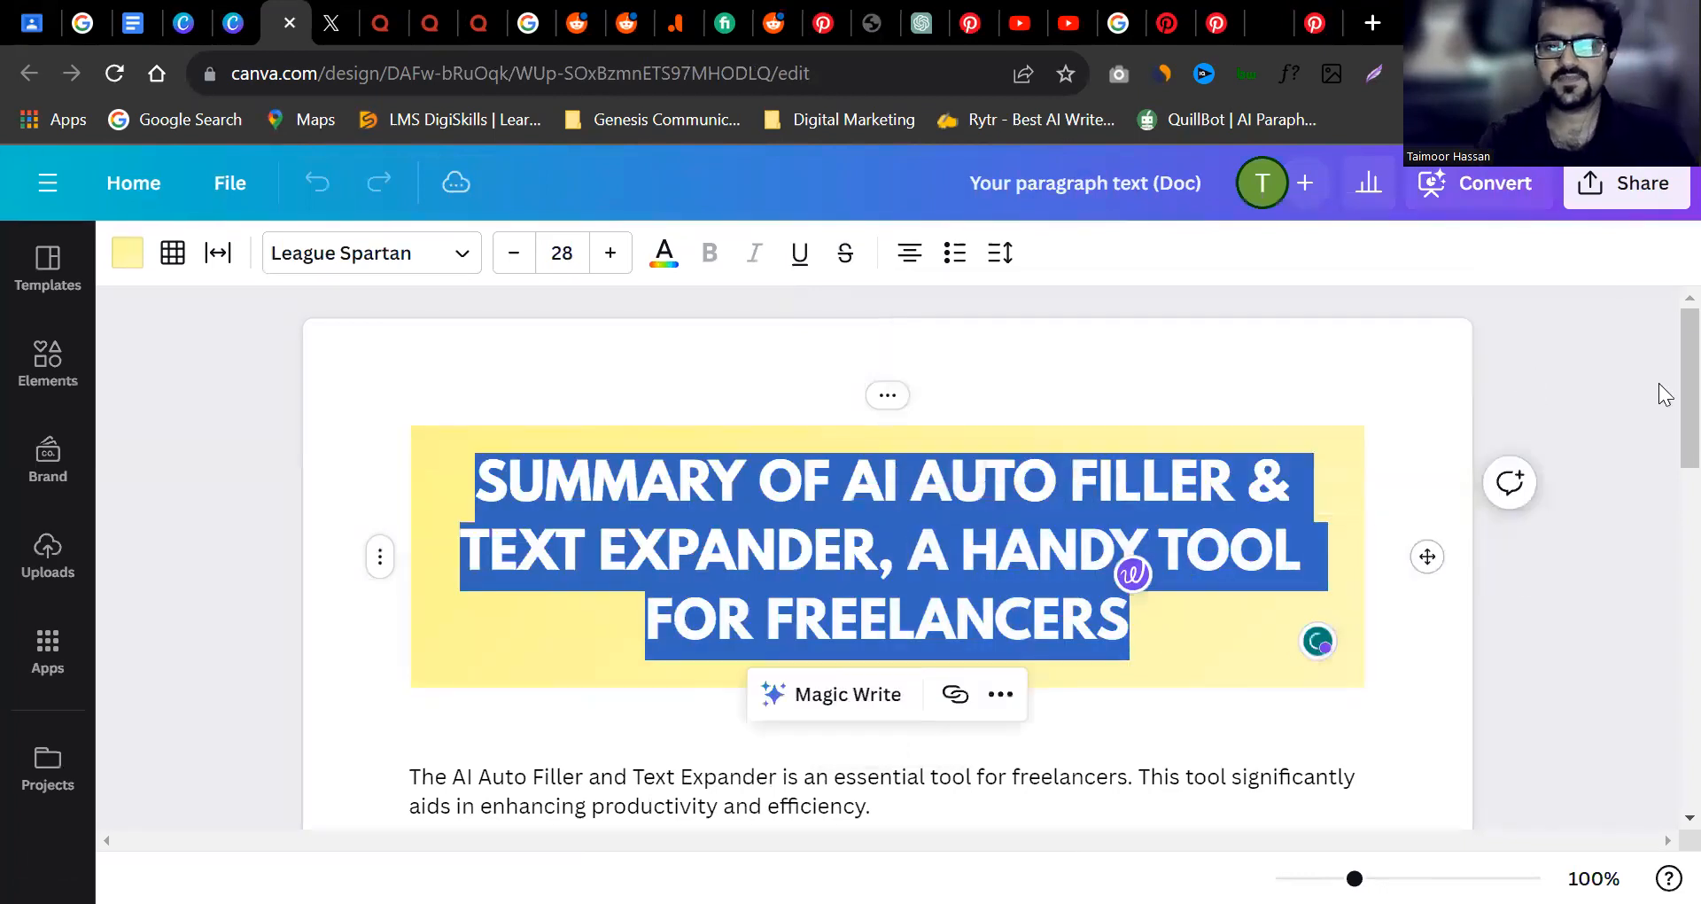
pyautogui.scroll(-2, 1659, 496)
pyautogui.scroll(-3, 1660, 497)
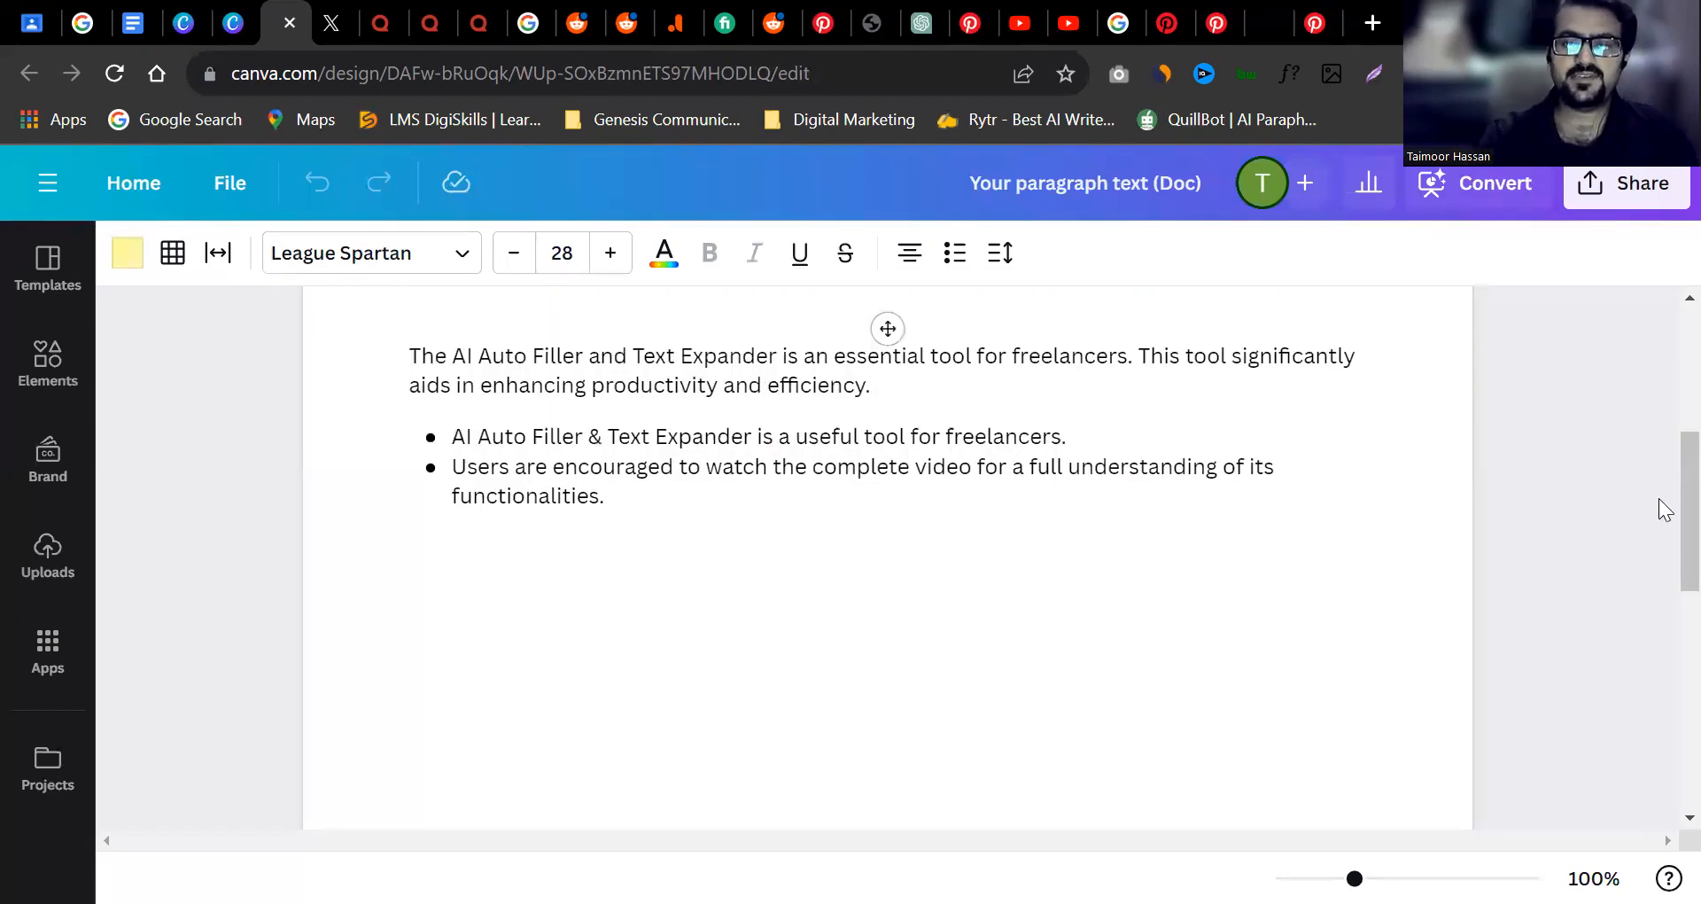
pyautogui.scroll(2, 1660, 506)
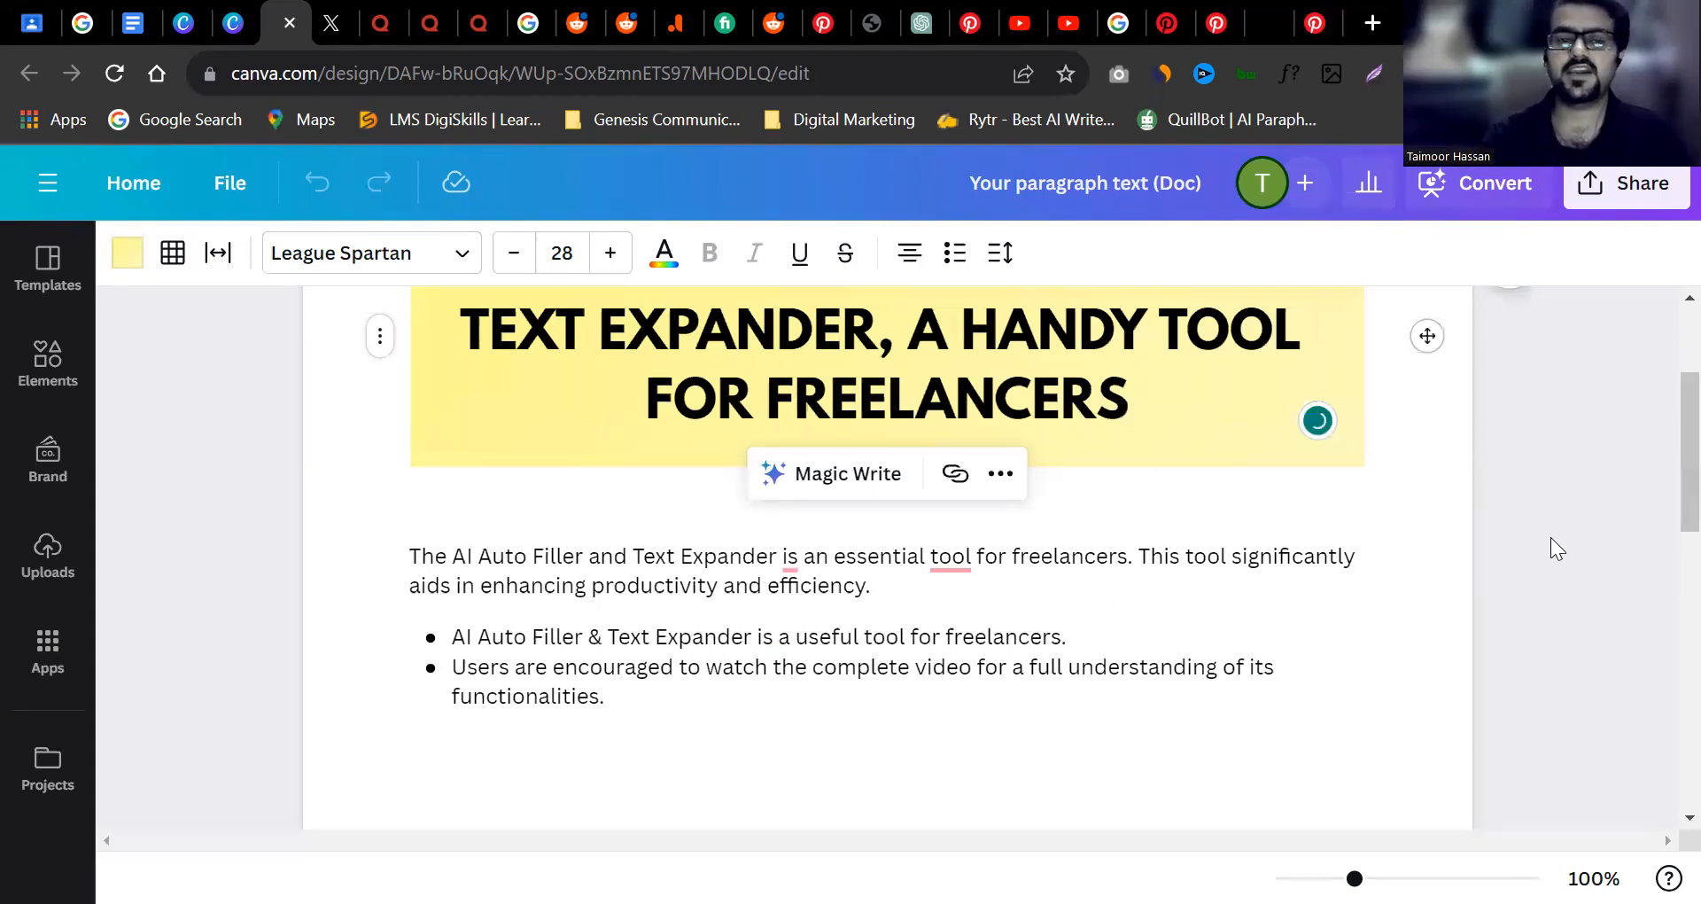
pyautogui.click(550, 555)
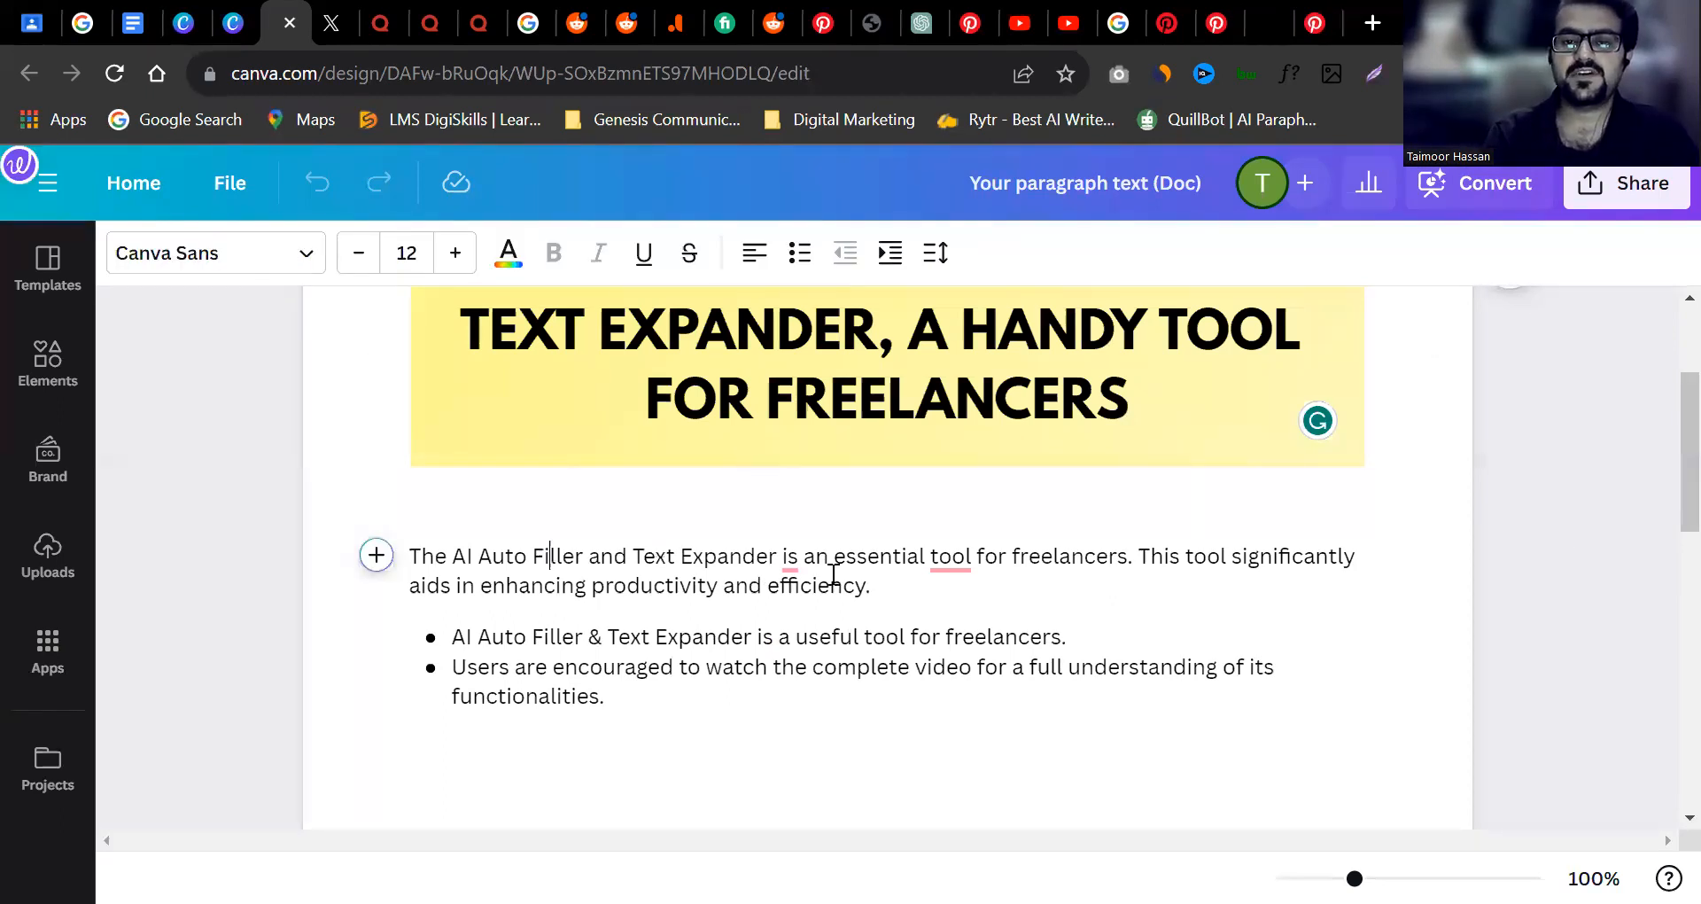
pyautogui.tripleClick(833, 574)
pyautogui.click(951, 558)
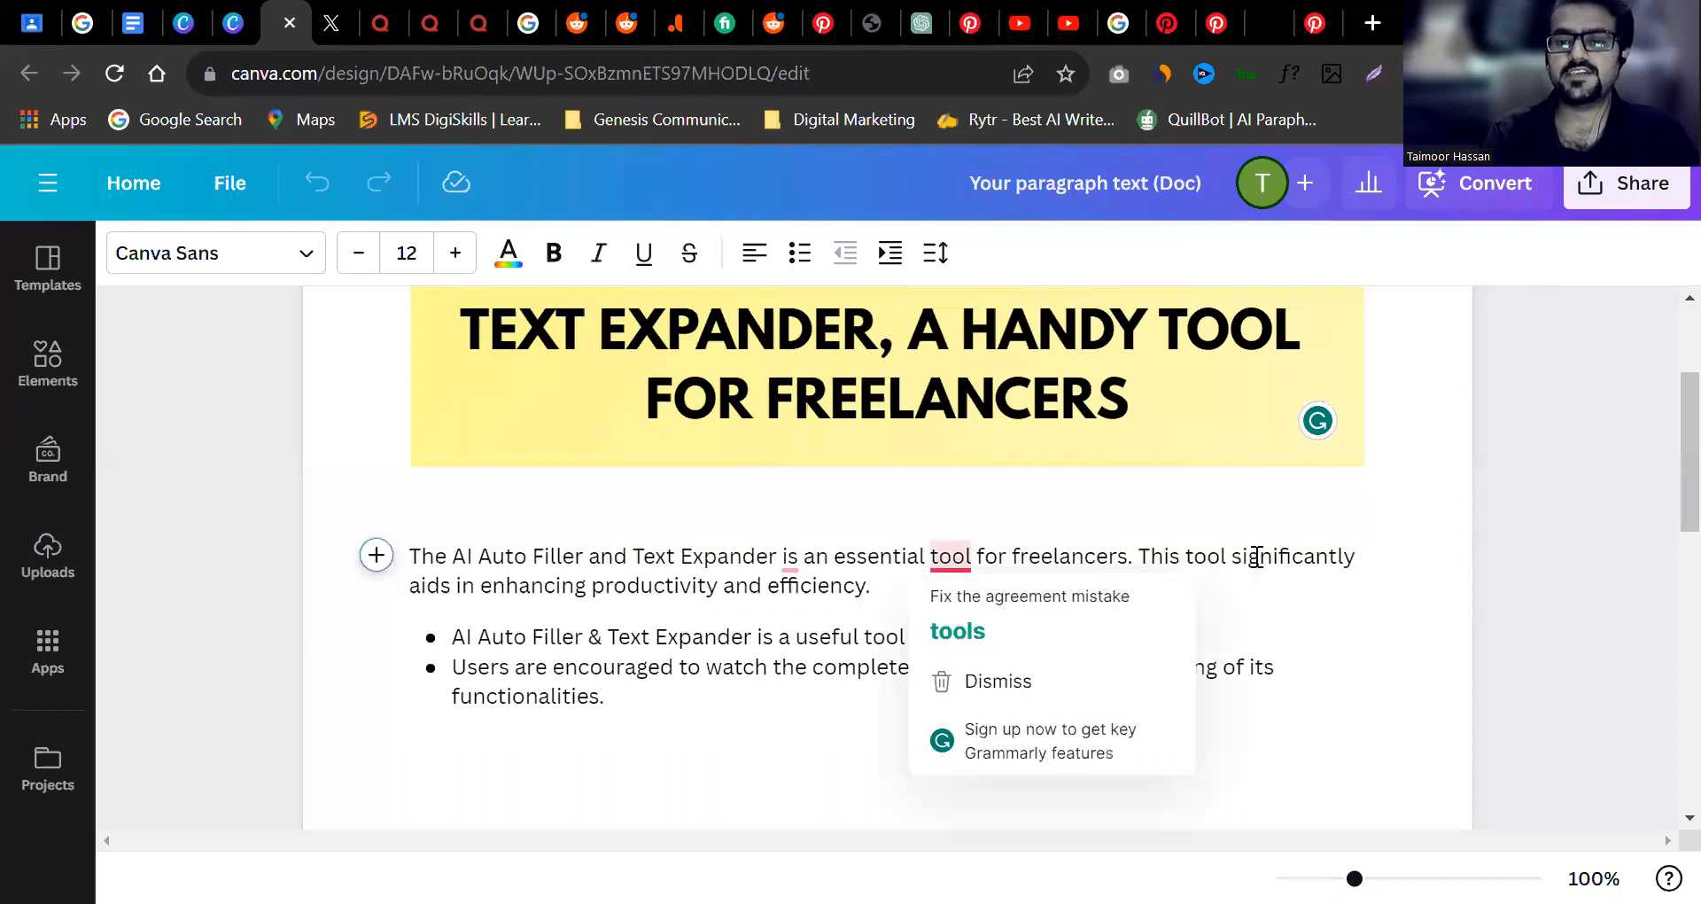
pyautogui.doubleClick(1256, 556)
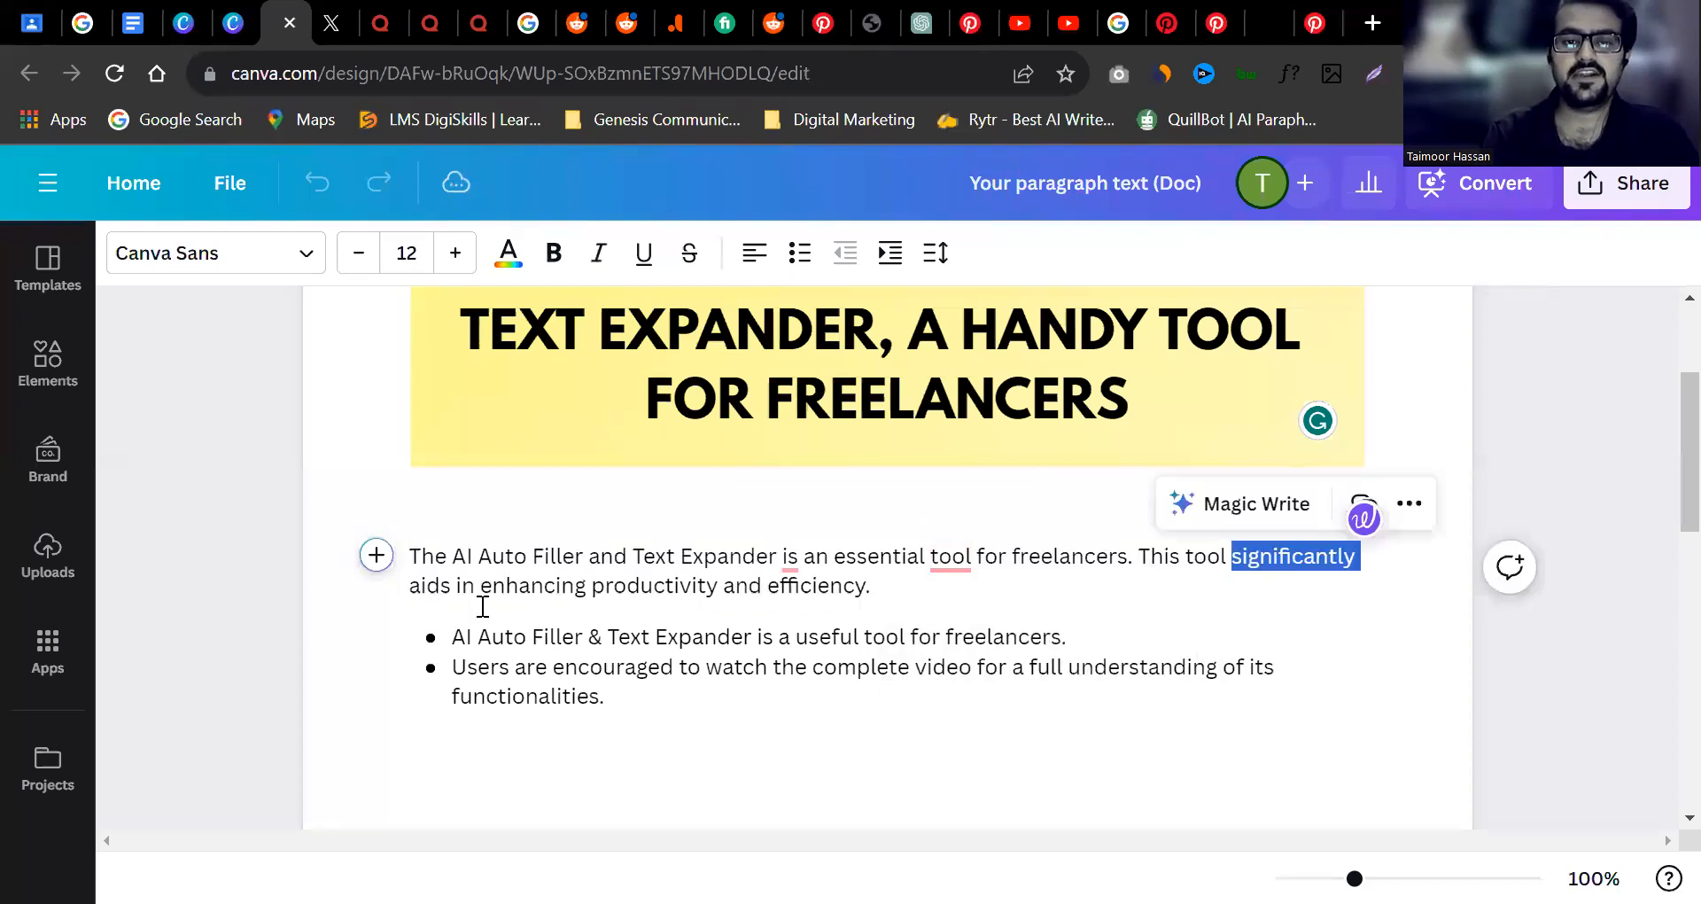
pyautogui.click(452, 592)
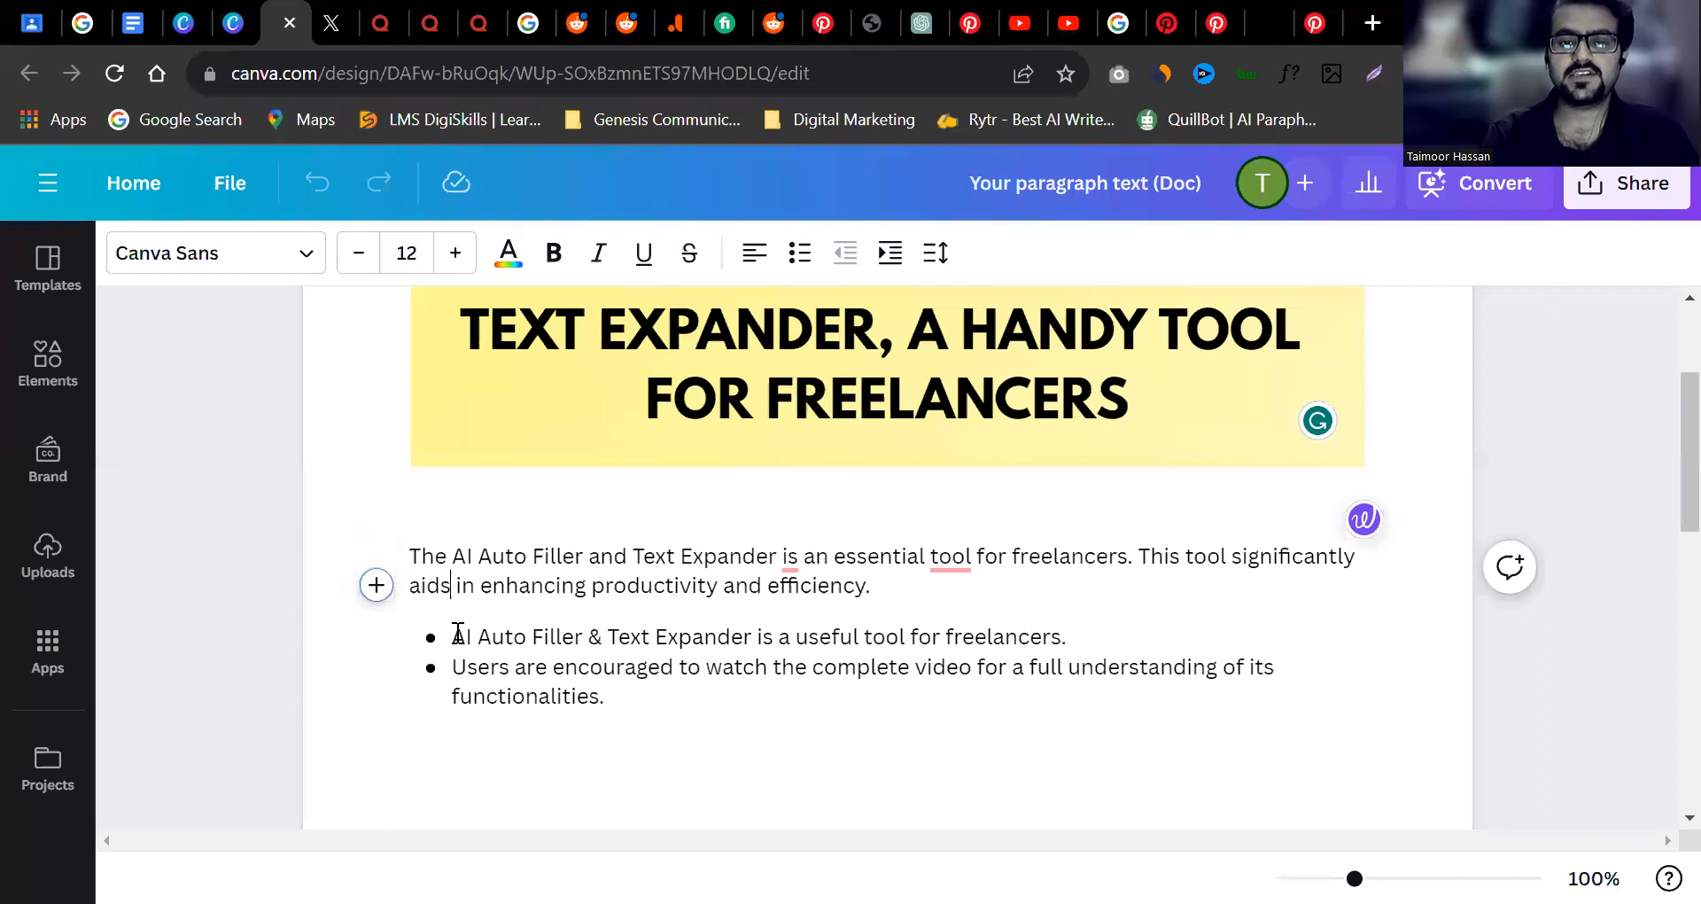
pyautogui.click(753, 700)
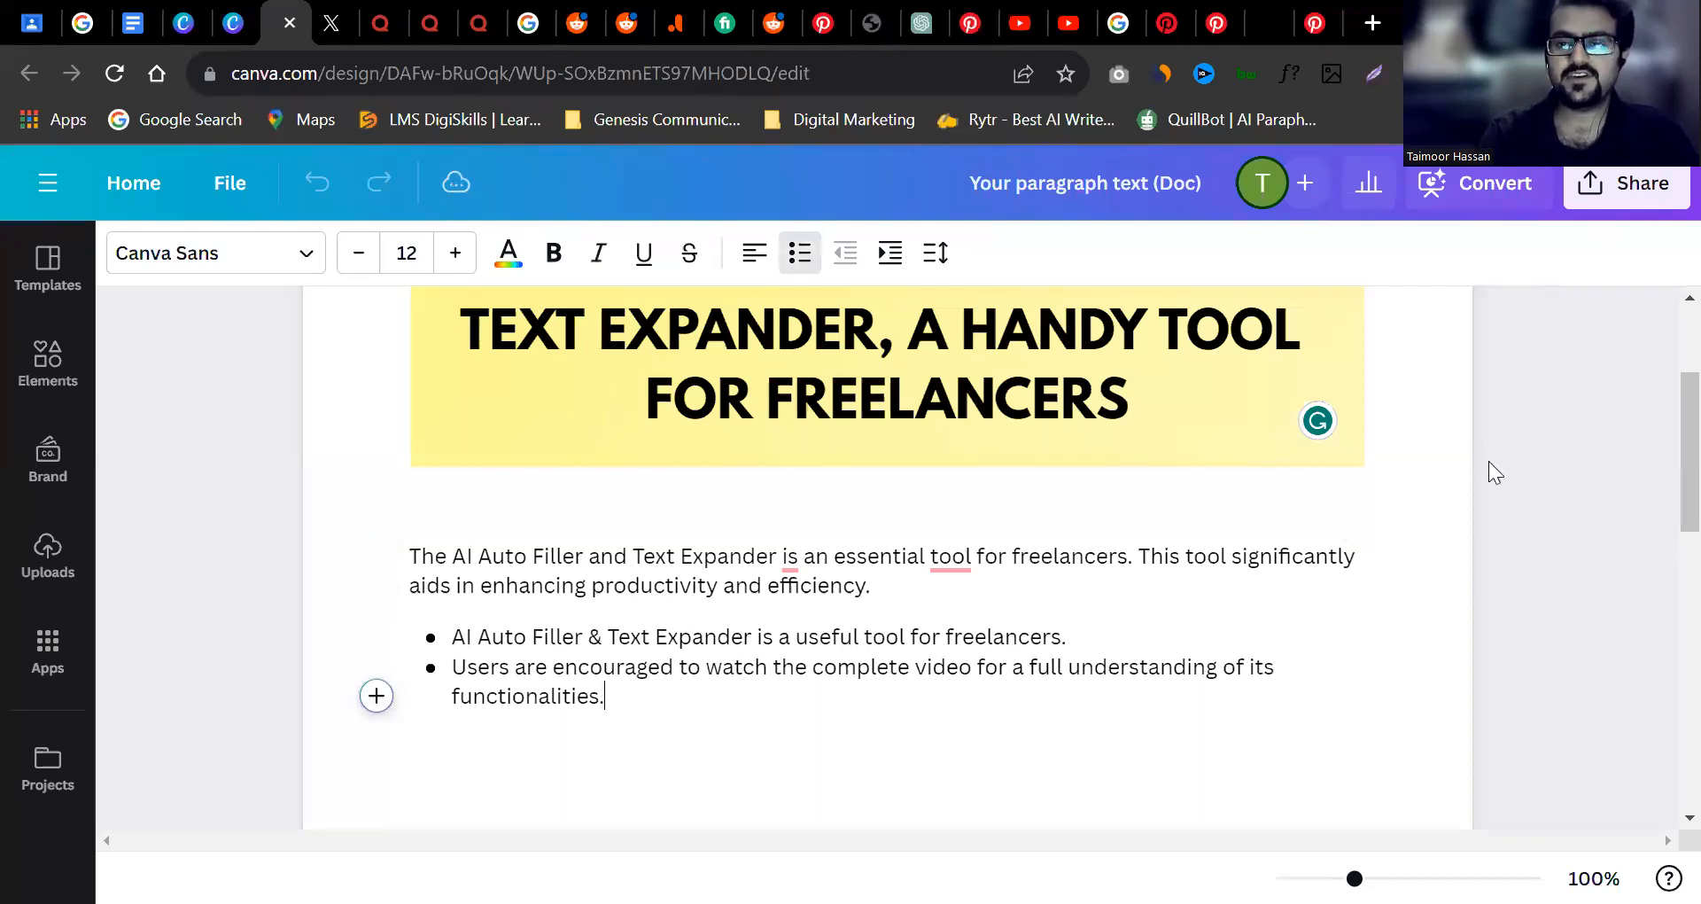
pyautogui.scroll(-2, 1661, 399)
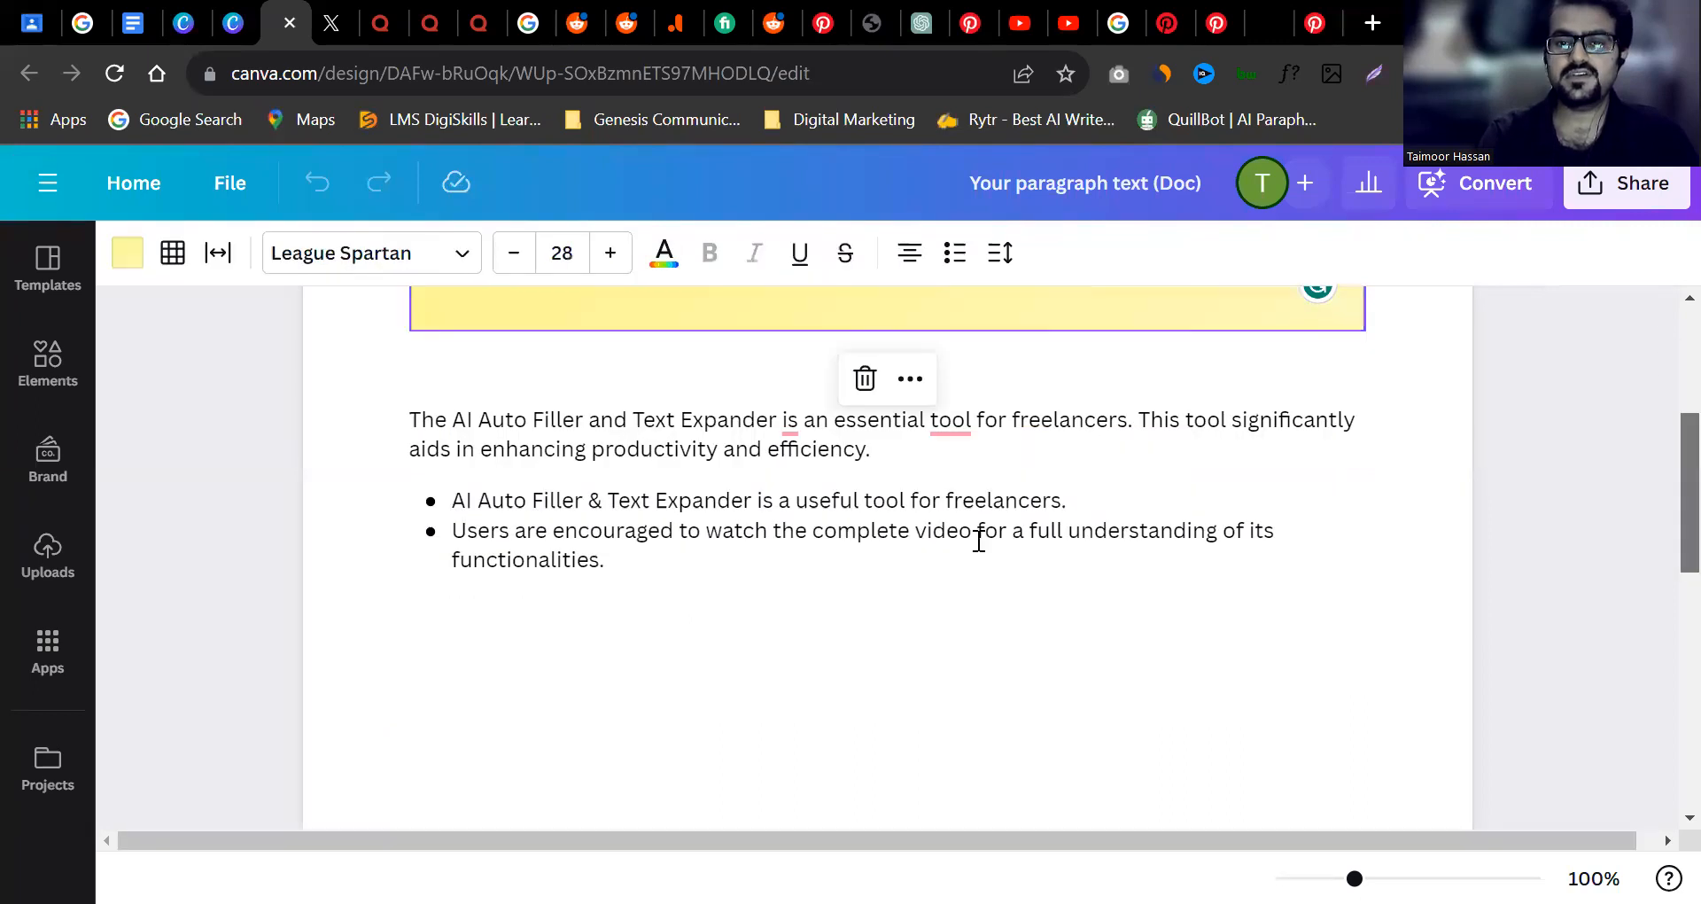
pyautogui.scroll(5, 980, 539)
pyautogui.tripleClick(656, 762)
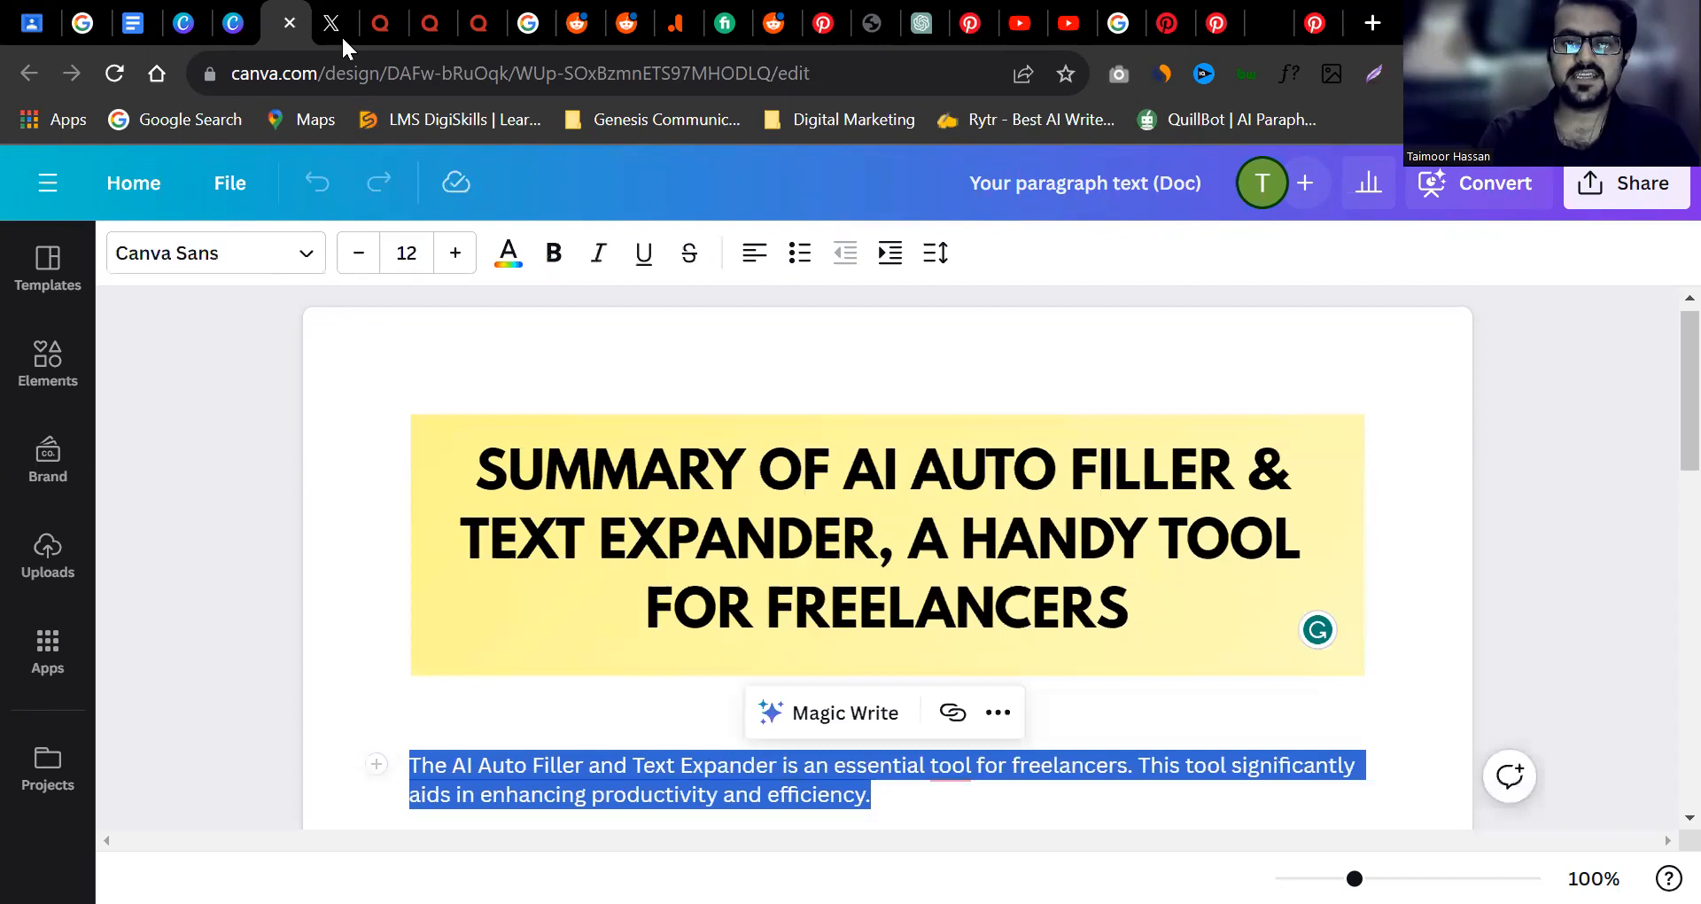
# Return to the original design, transform it into a Doc in the Blog post format with Magic Switch and open the Doc.
pyautogui.hotkey('ctrl', 'shift', 'Tab')
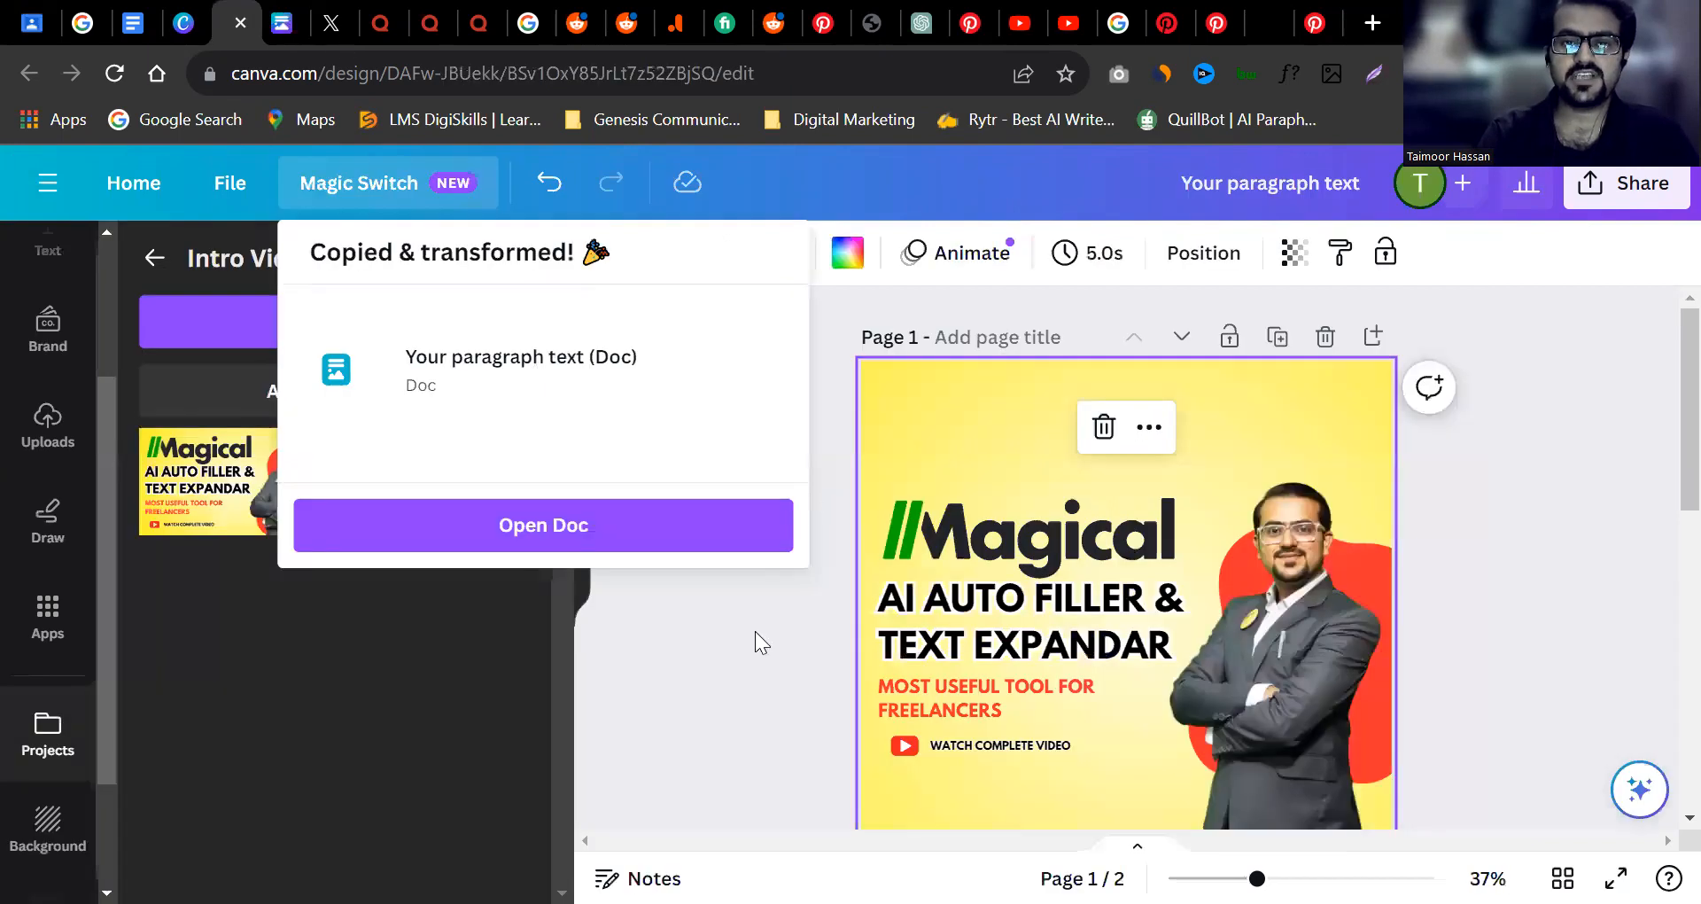
pyautogui.click(820, 394)
pyautogui.click(334, 204)
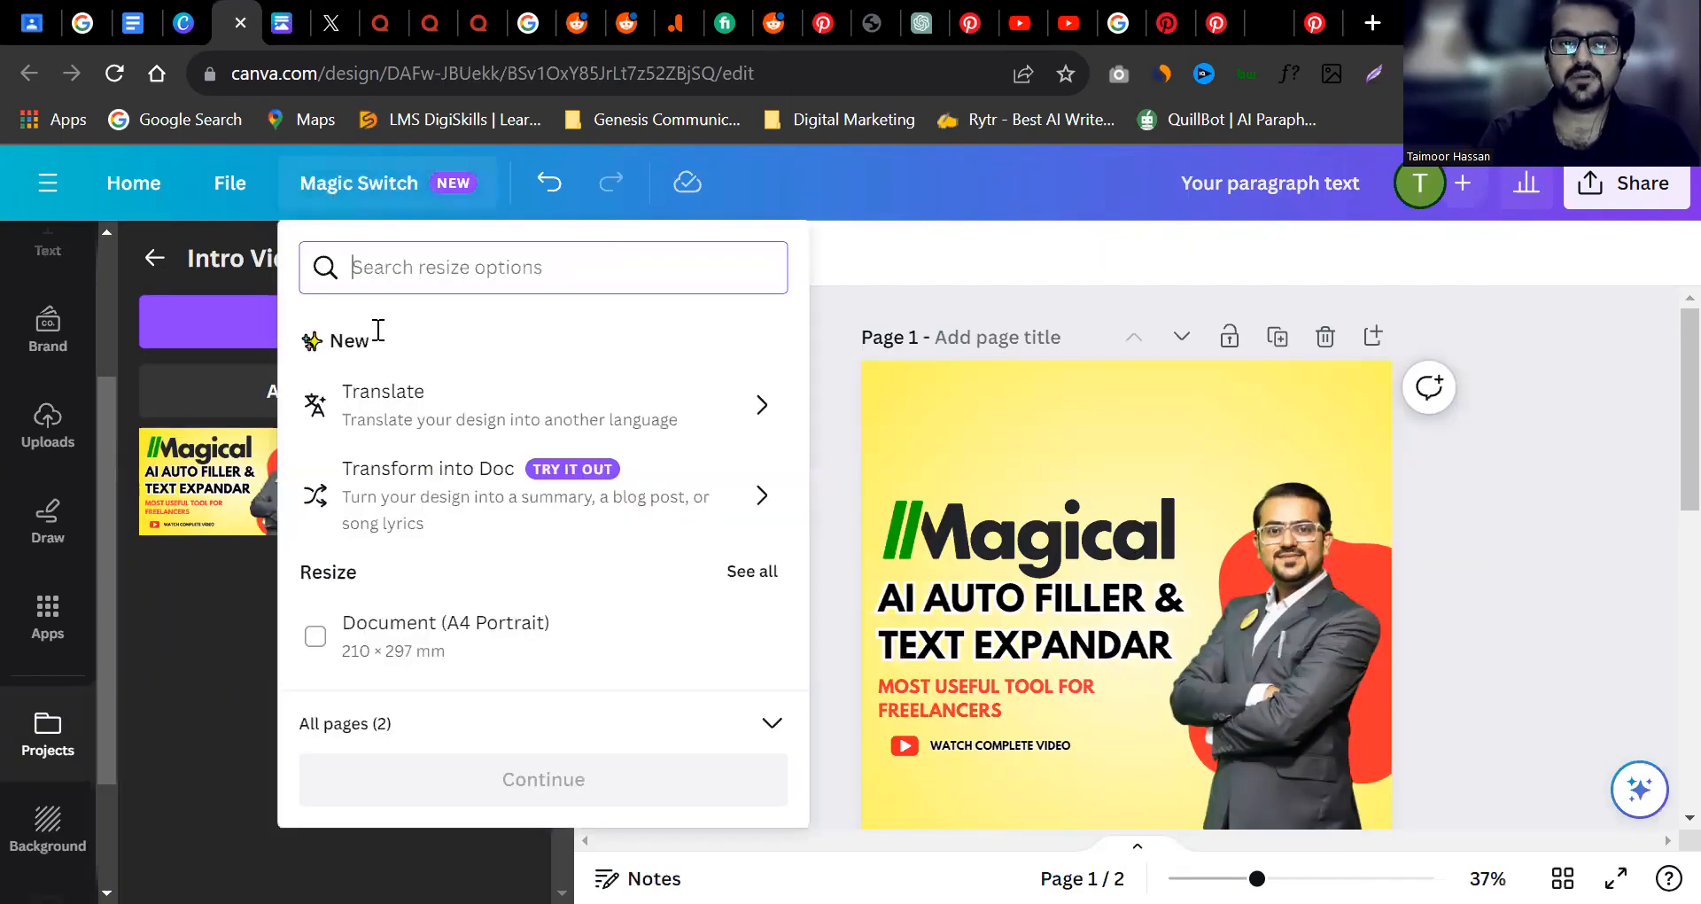
pyautogui.click(406, 473)
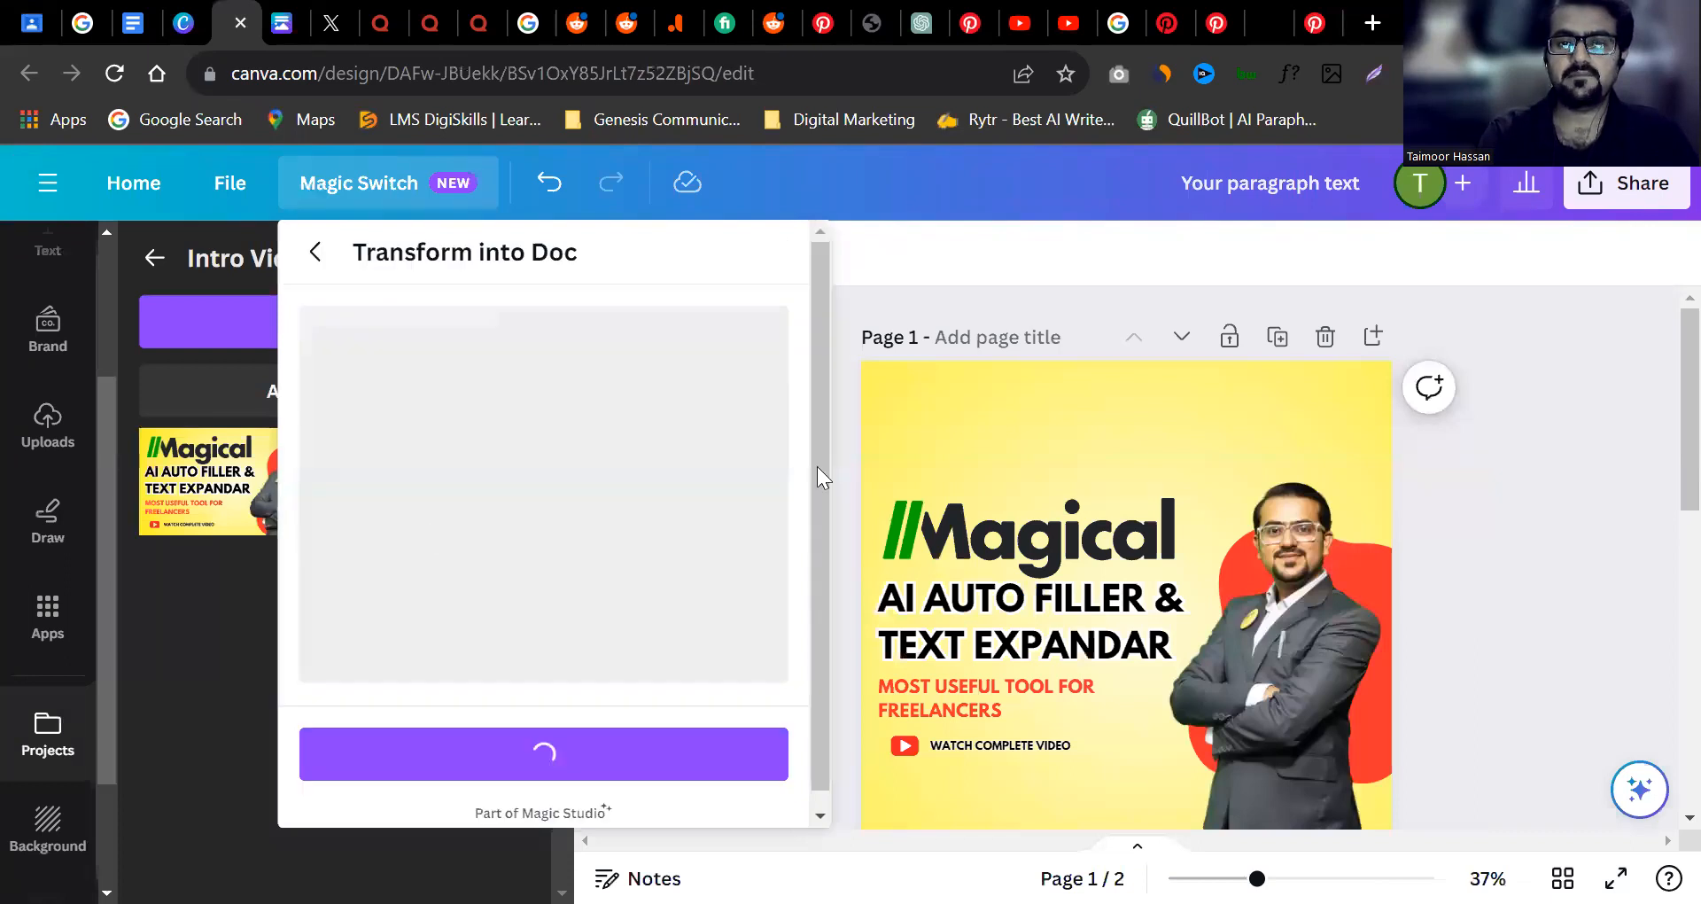
pyautogui.scroll(-2, 441, 554)
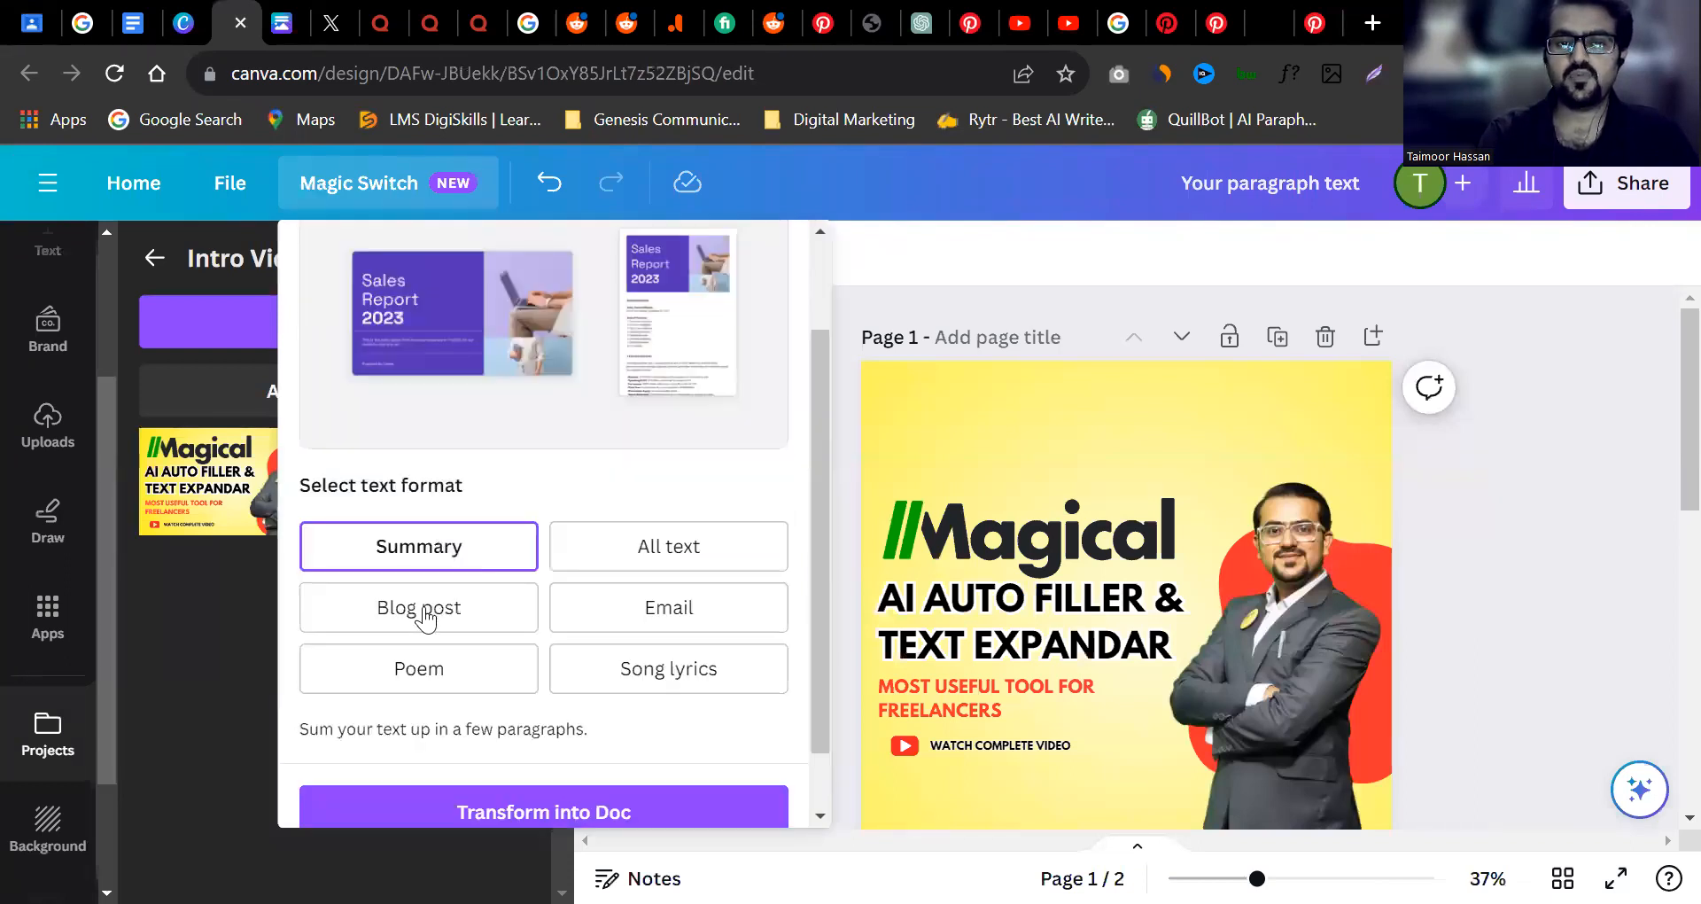
pyautogui.click(429, 610)
pyautogui.moveTo(815, 469); pyautogui.dragTo(815, 528)
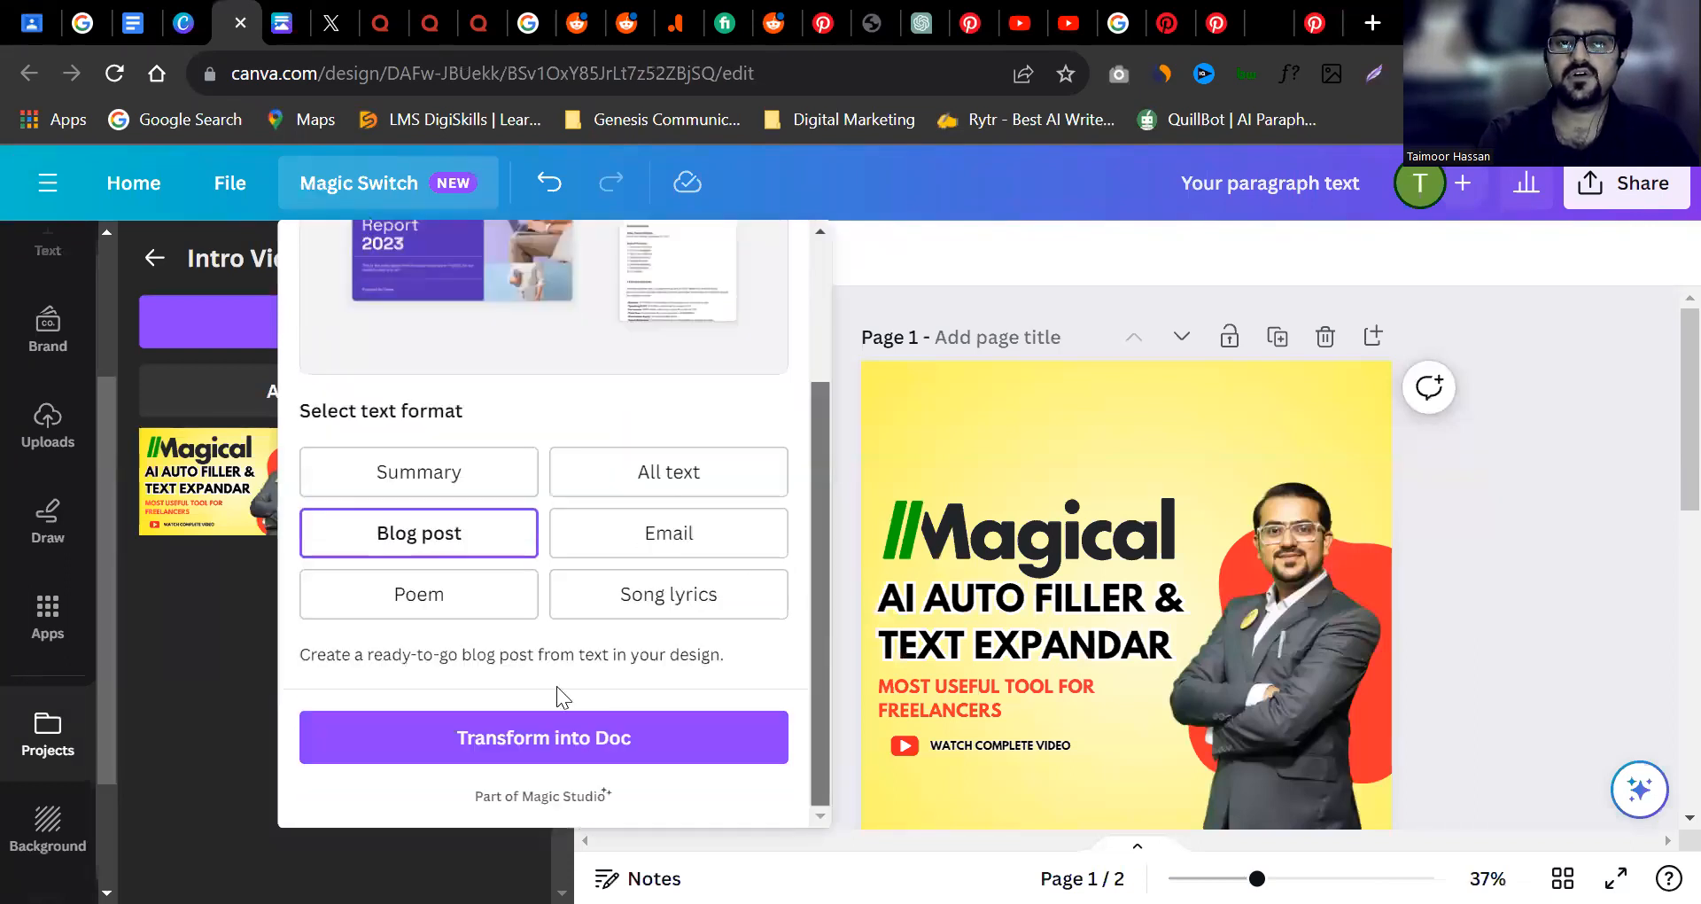
pyautogui.click(530, 743)
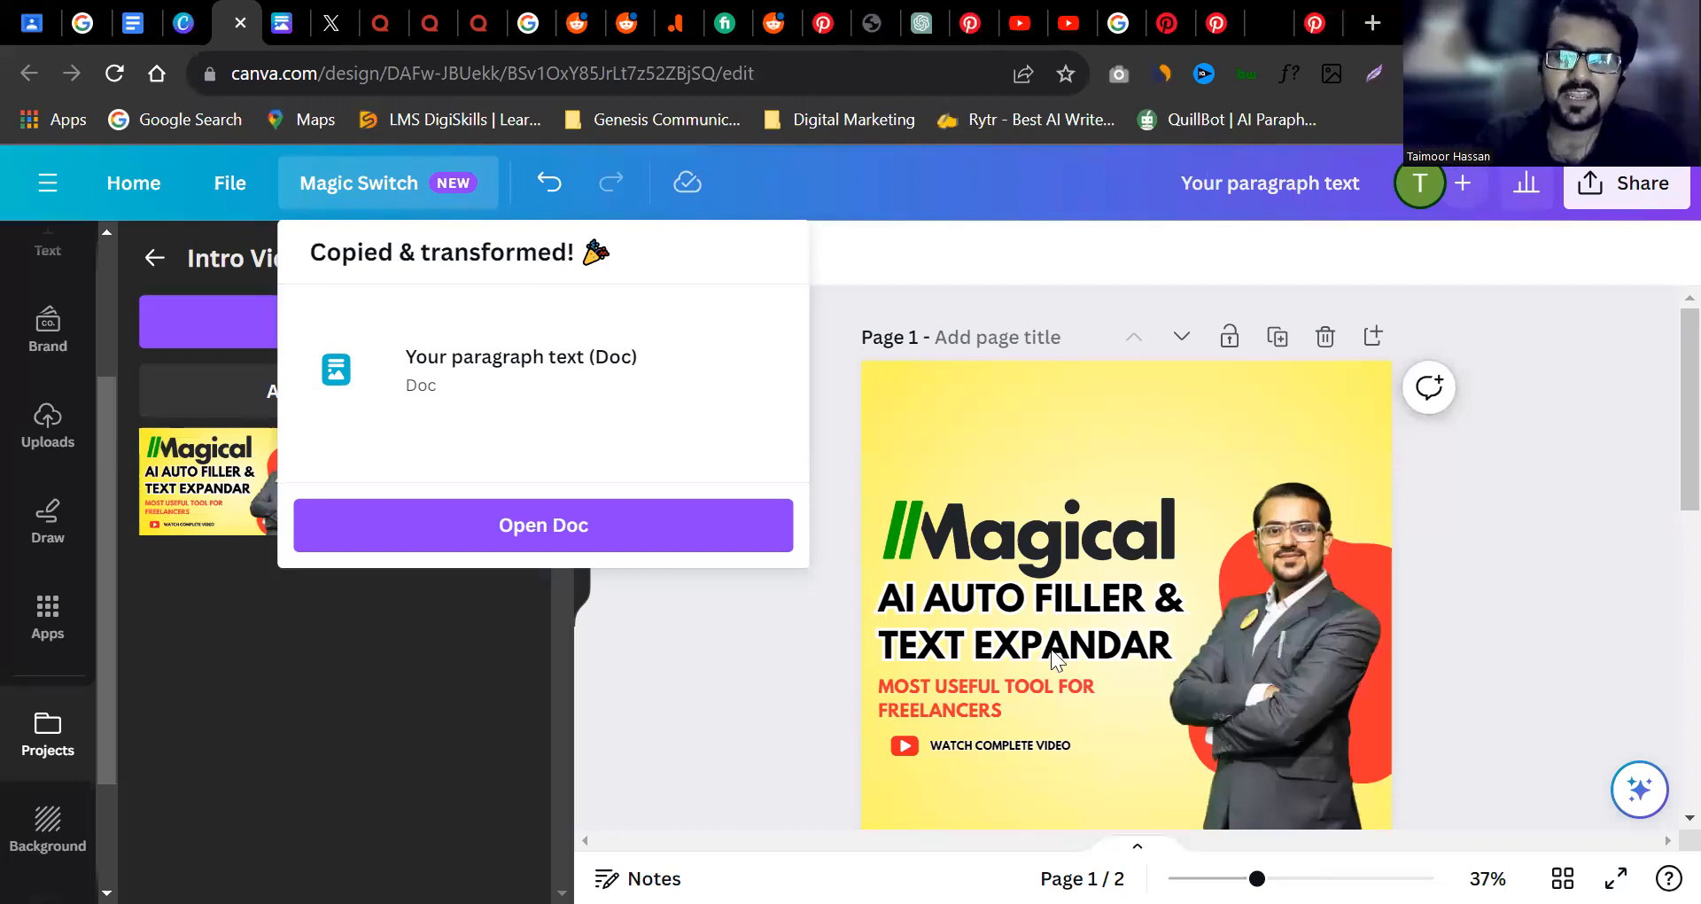
pyautogui.click(627, 519)
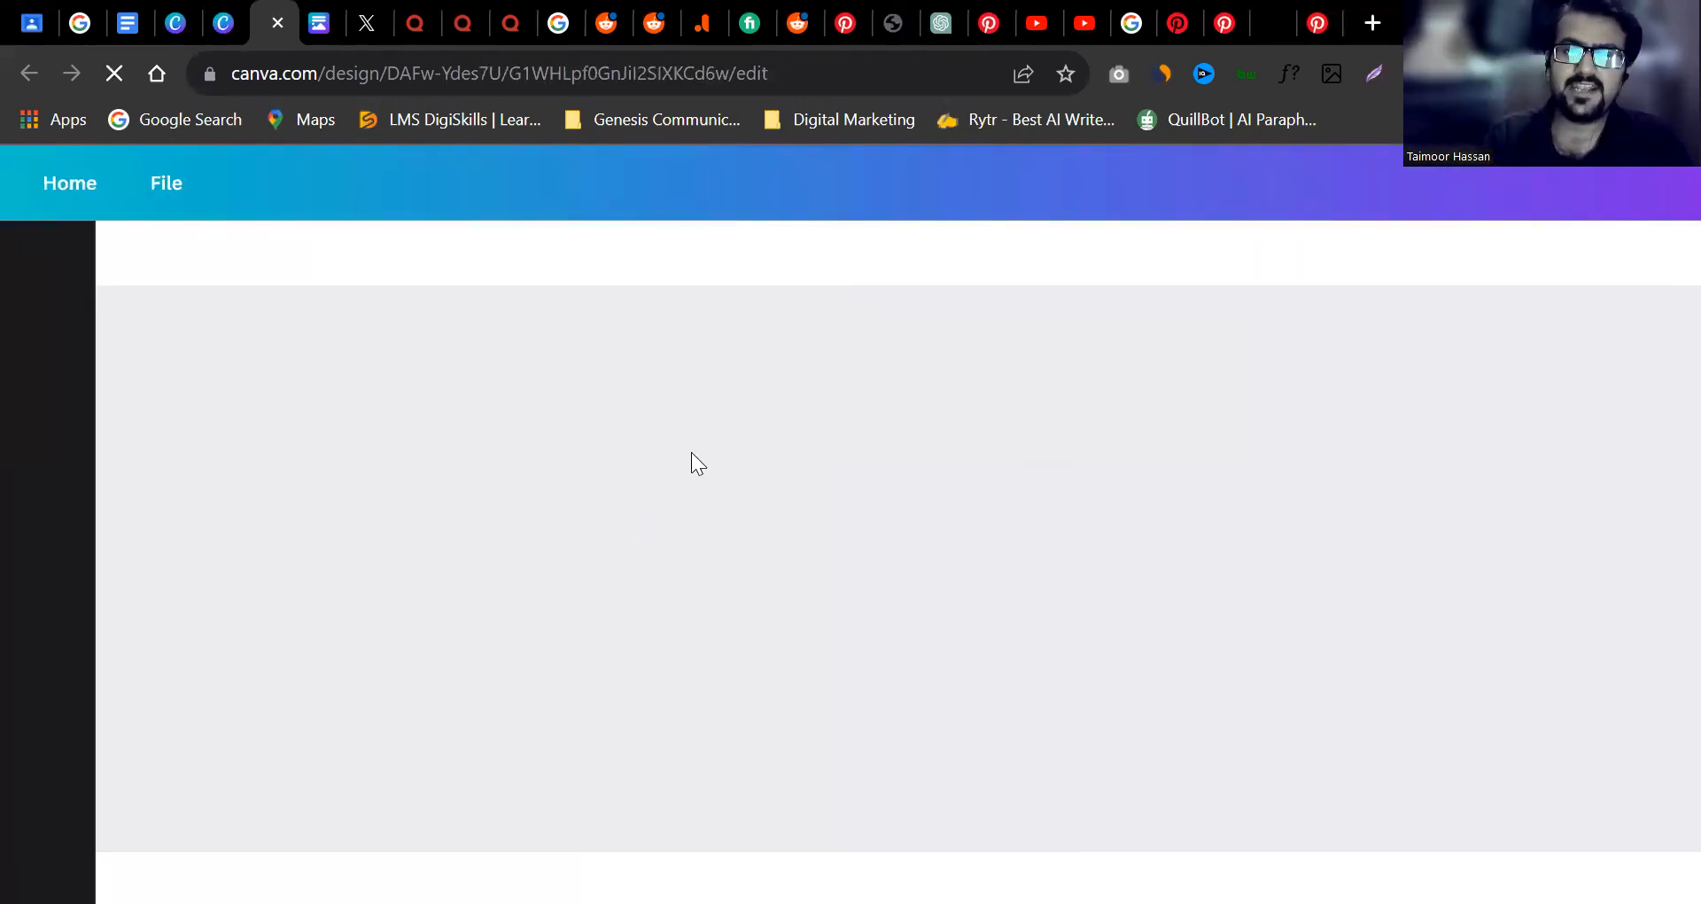
# Review the blog post Doc's title, introduction and sections from beginning to end.
pyautogui.click(1229, 388)
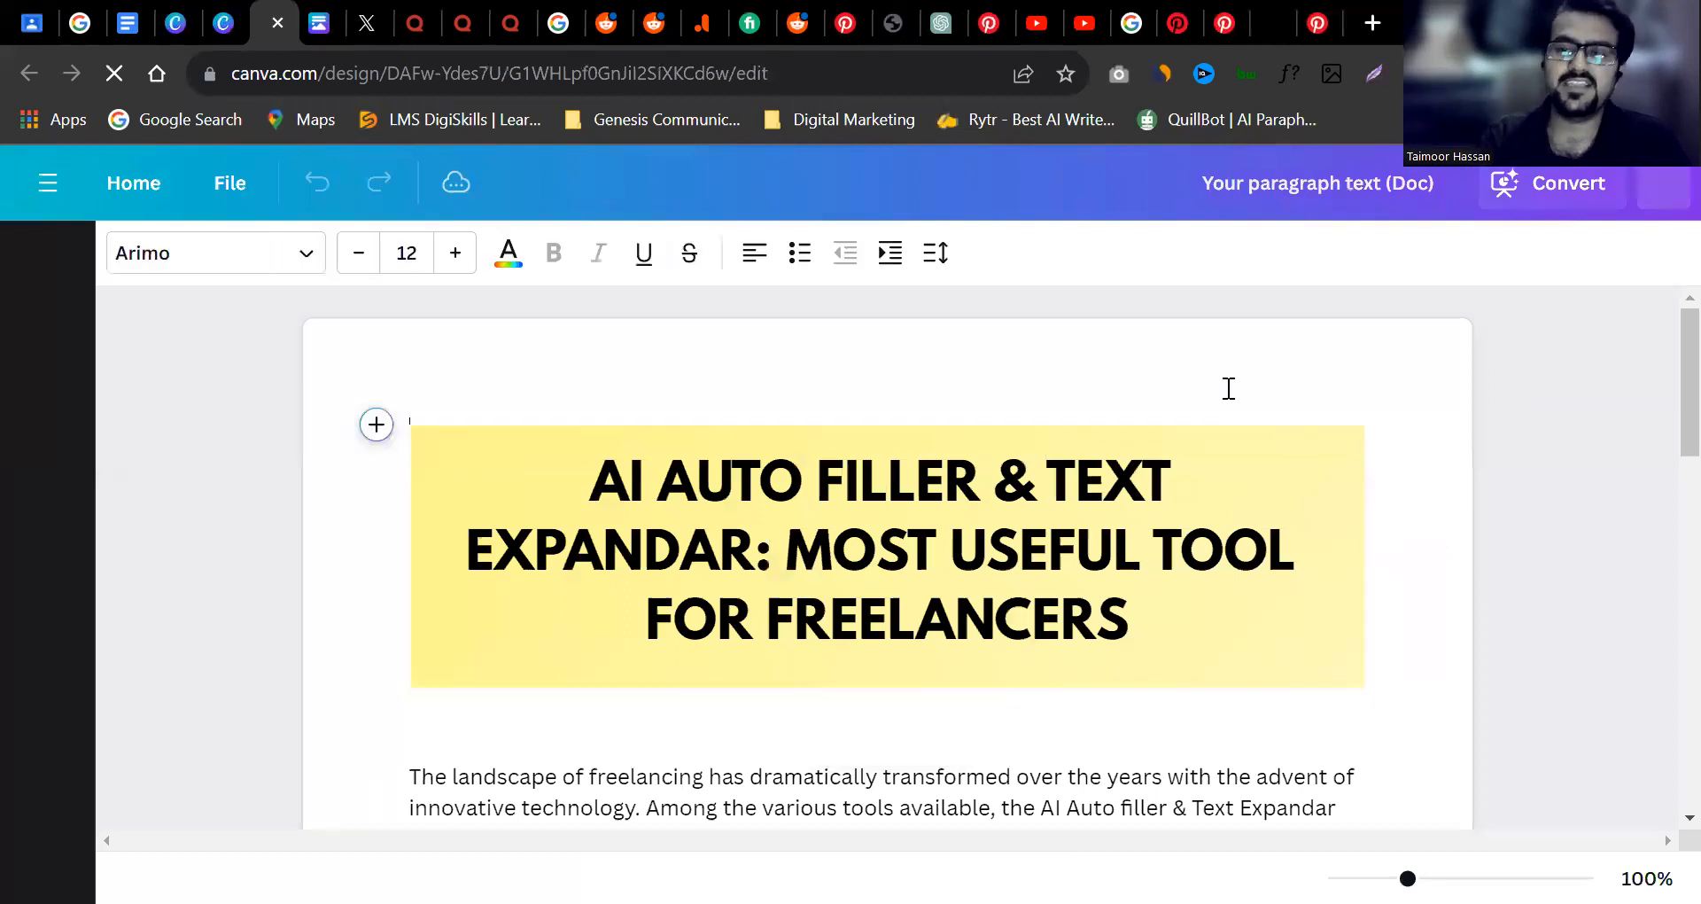
pyautogui.scroll(-2, 1658, 443)
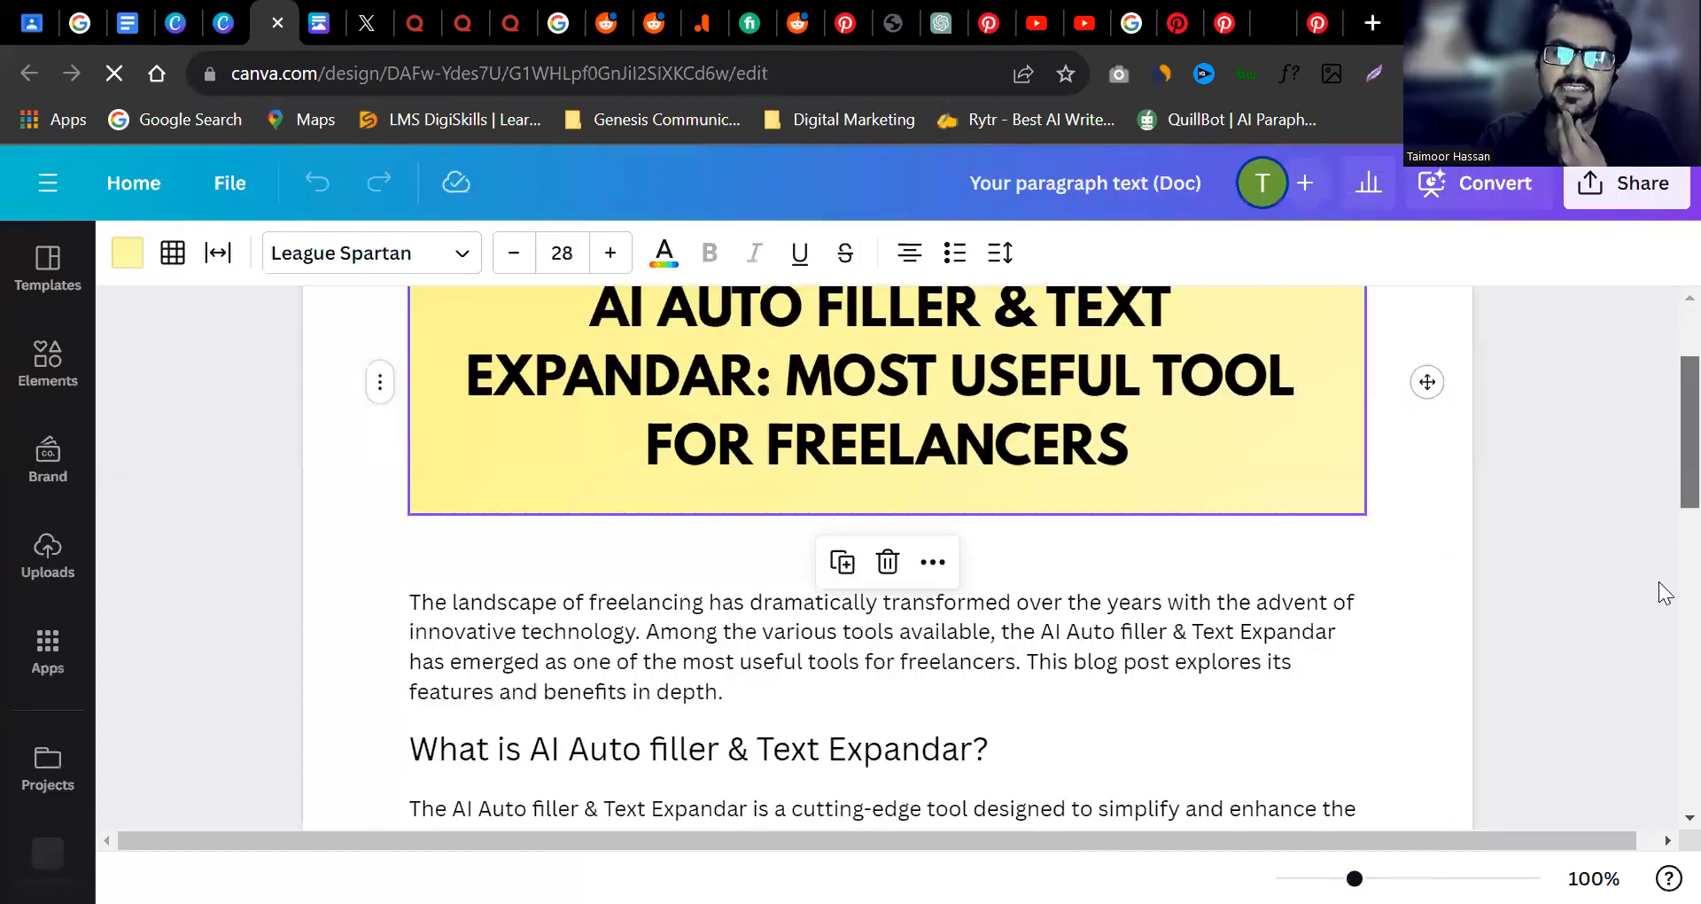
pyautogui.scroll(-10, 1665, 591)
pyautogui.scroll(-1, 1664, 592)
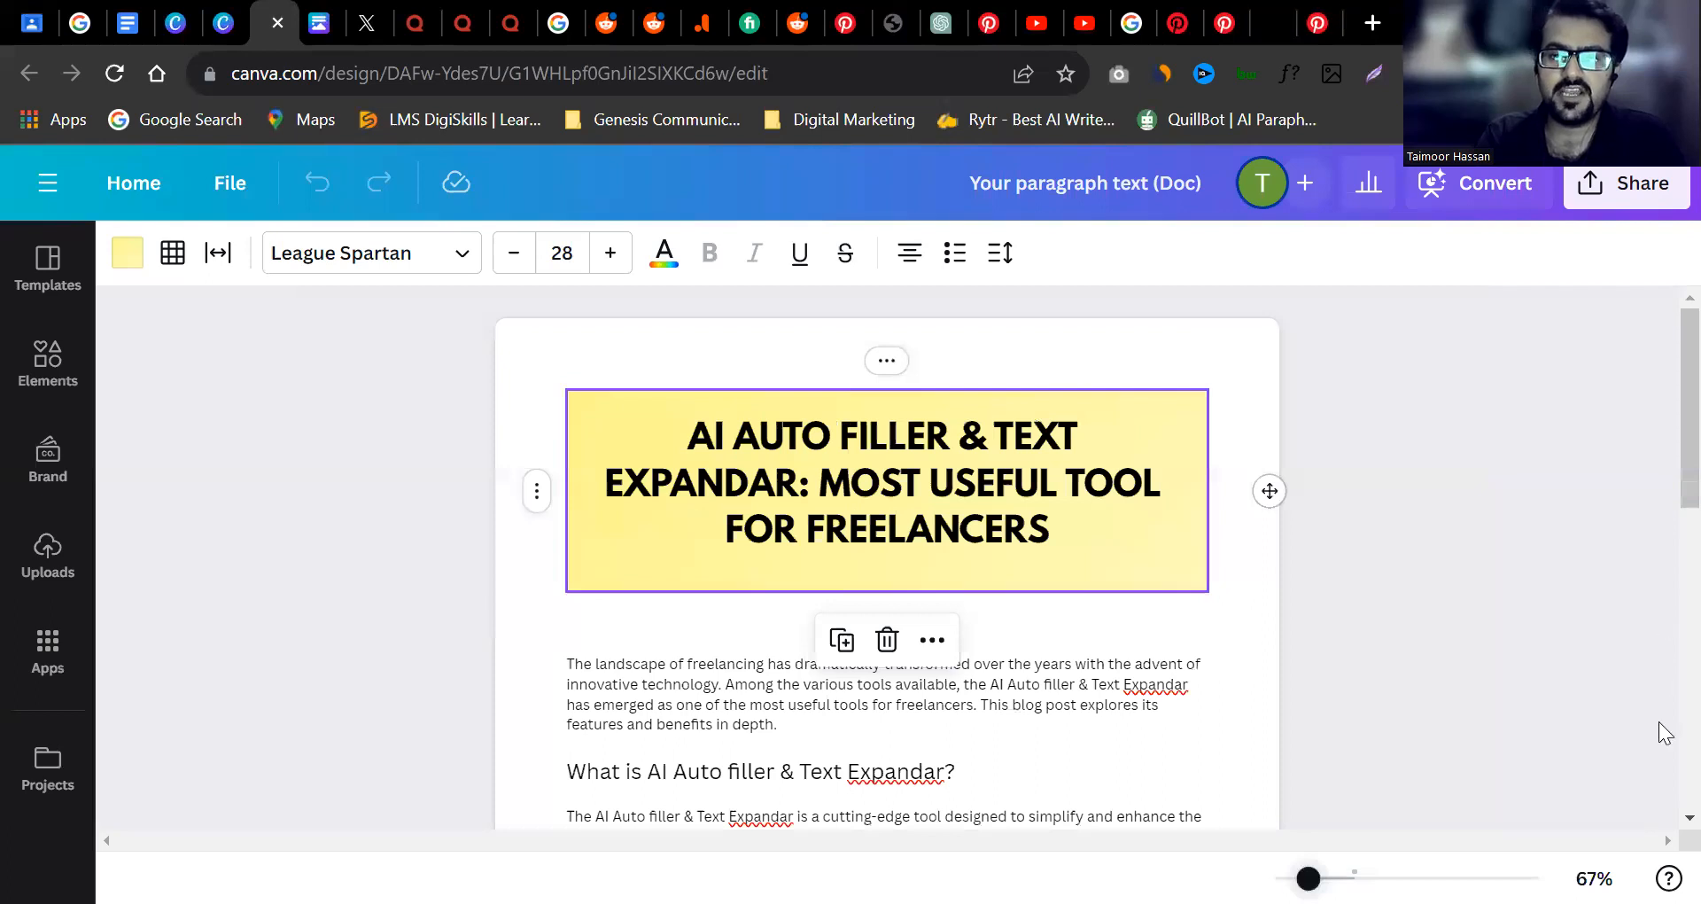
pyautogui.moveTo(1689, 439); pyautogui.dragTo(1689, 739)
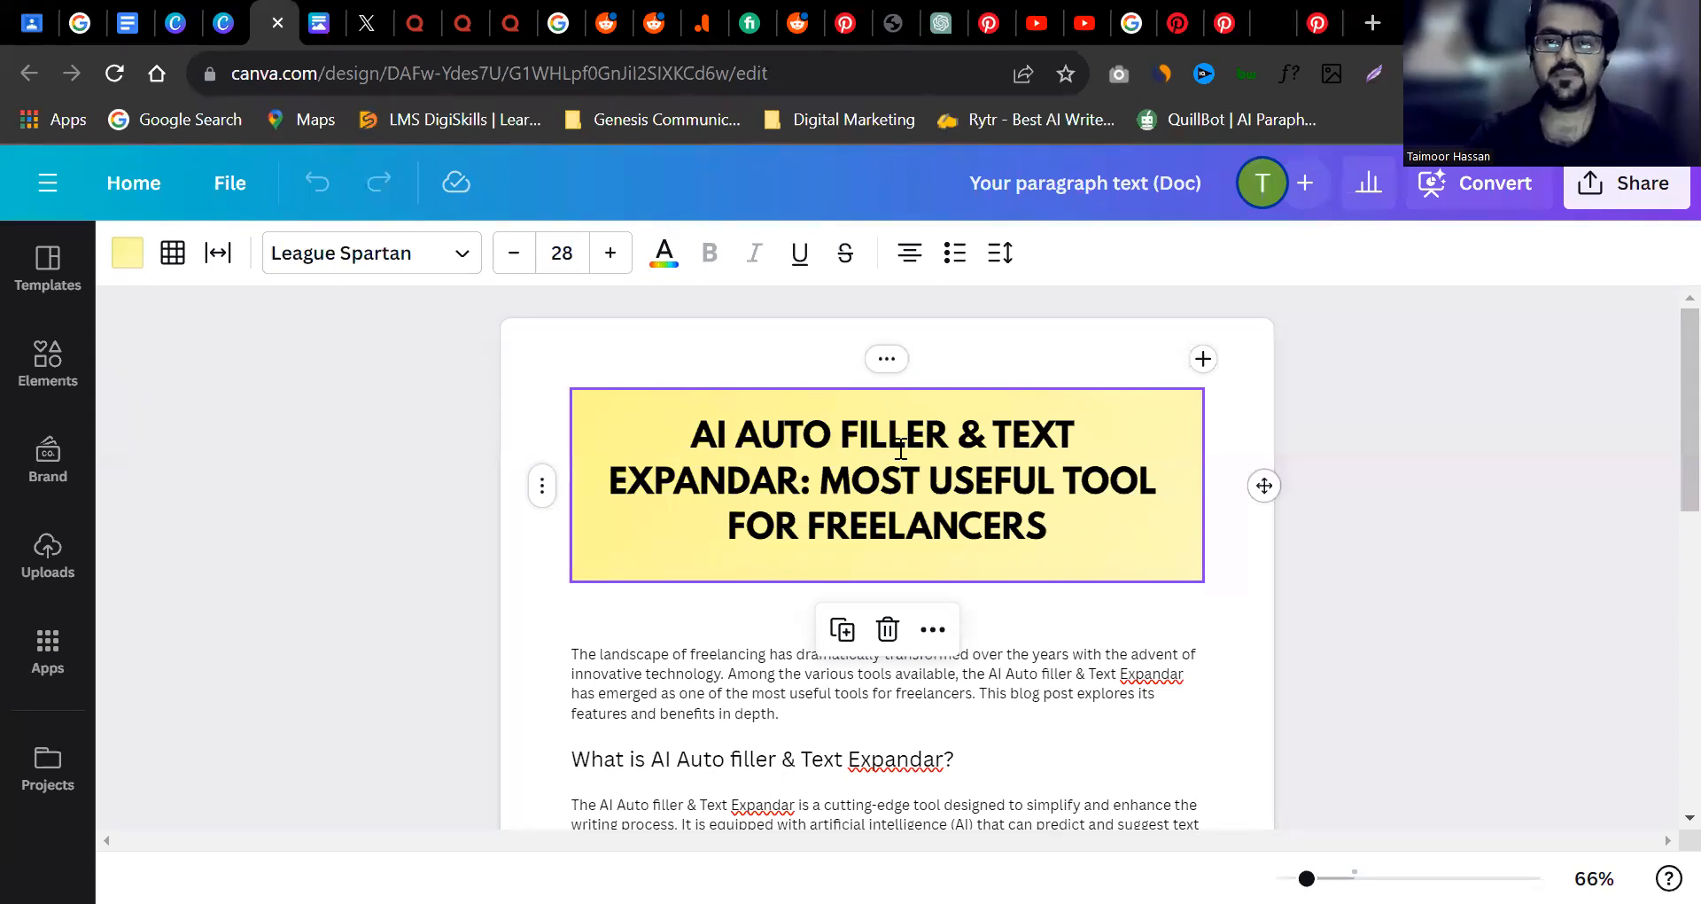
# Change the background of the blog post's title banner to the solid red default color.
pyautogui.click(1166, 406)
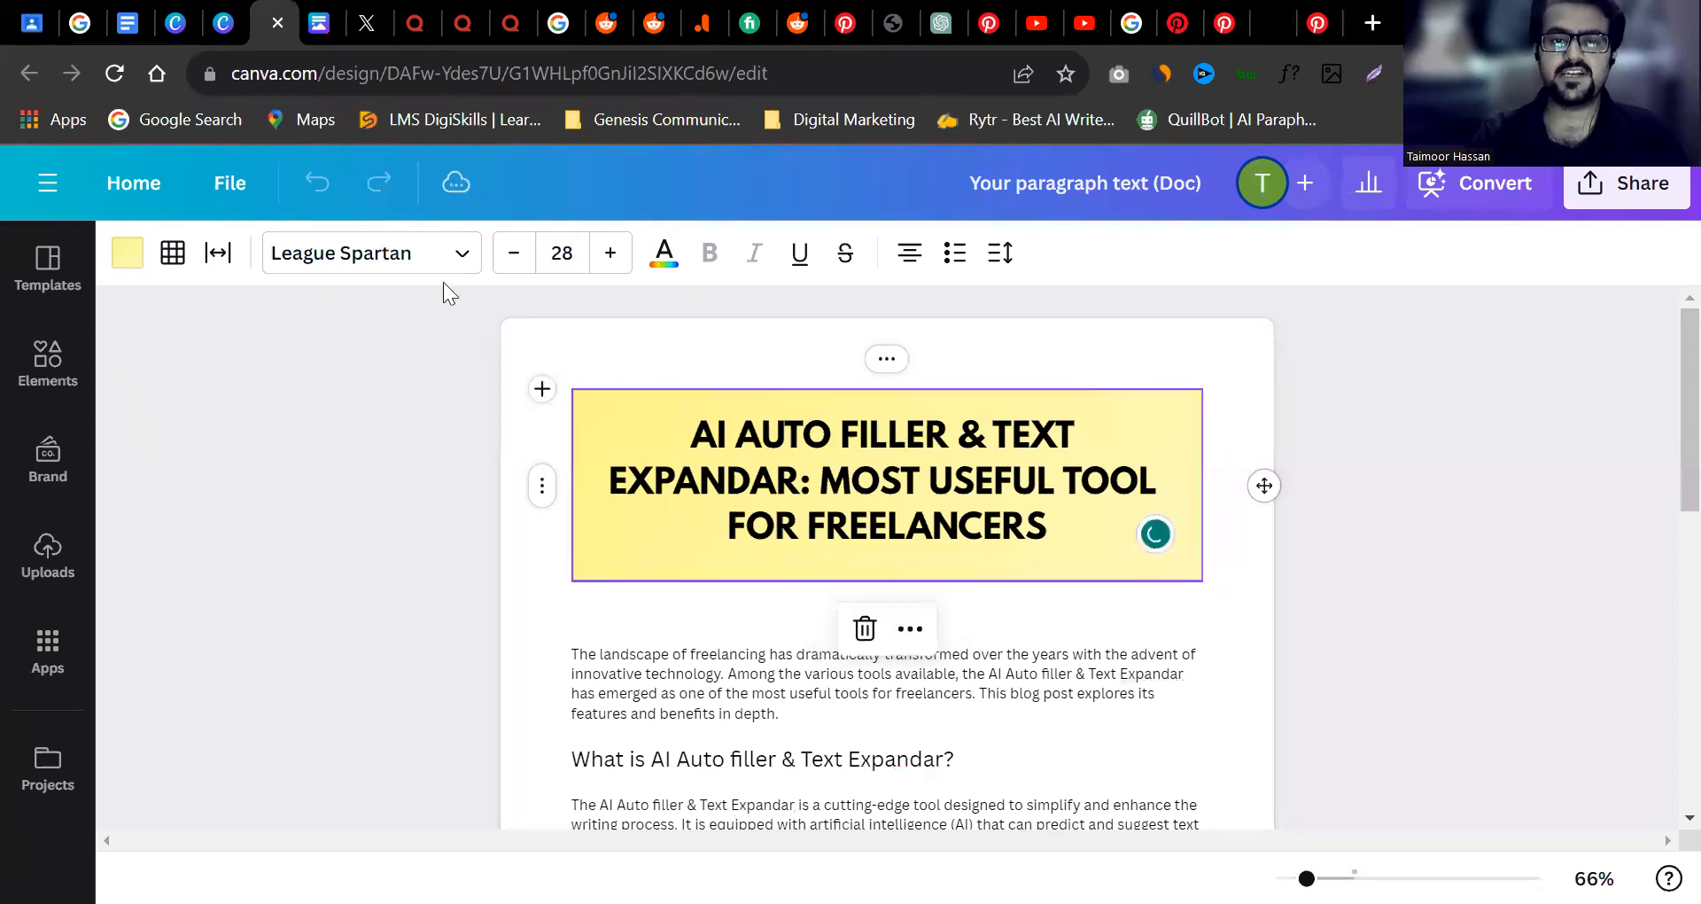
pyautogui.click(127, 253)
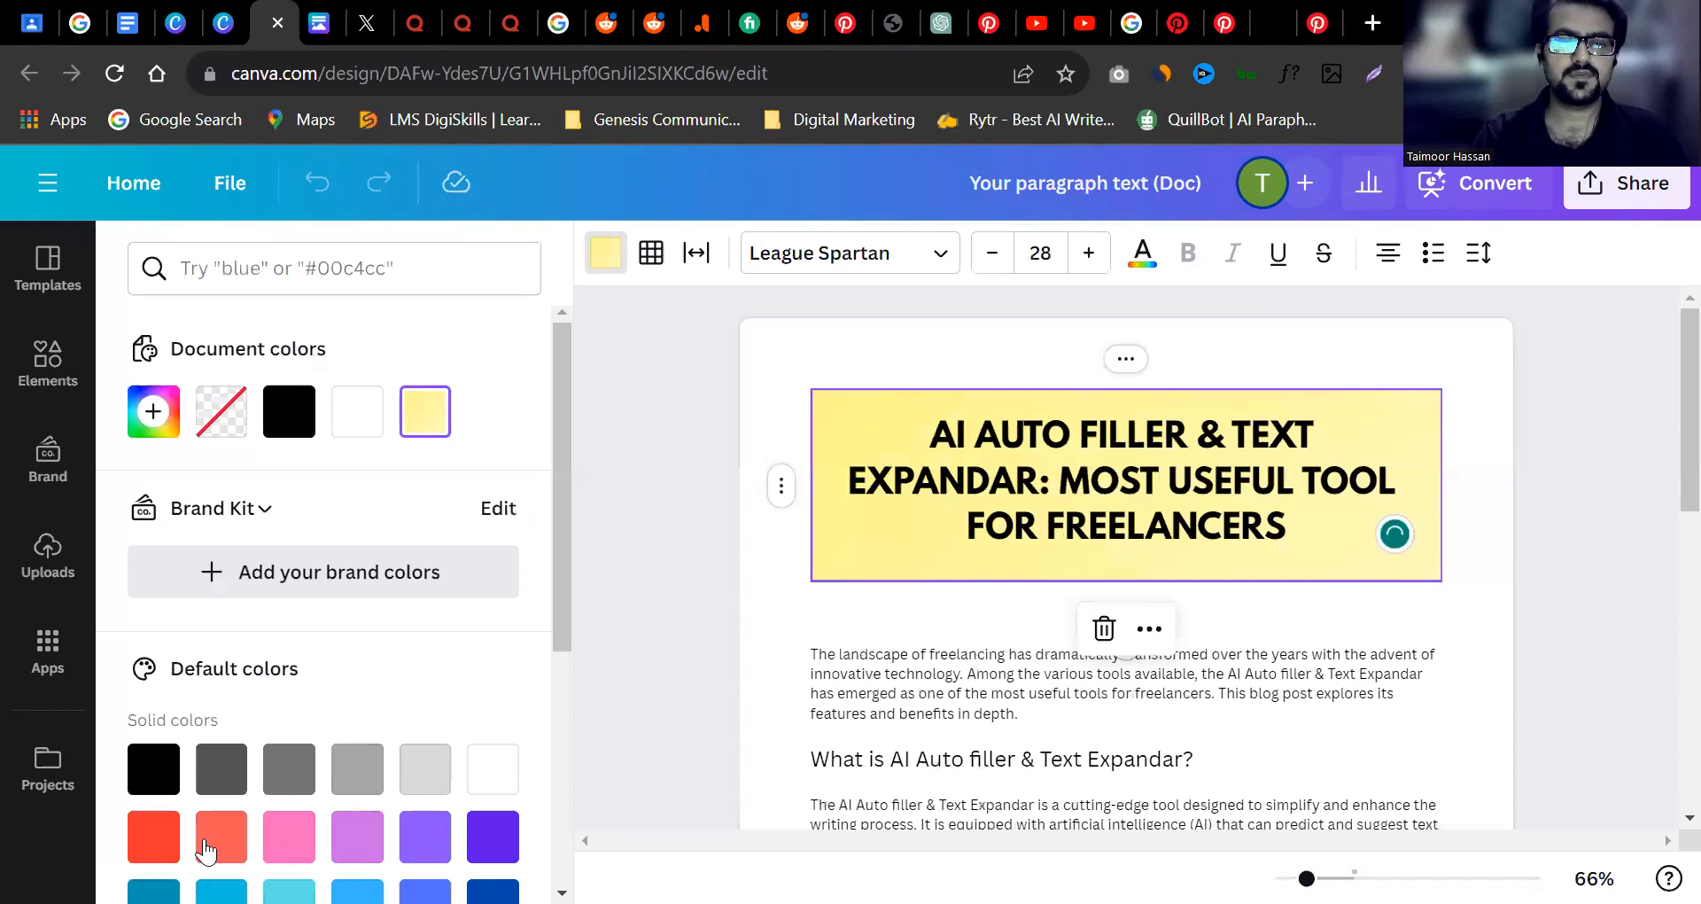
pyautogui.click(157, 847)
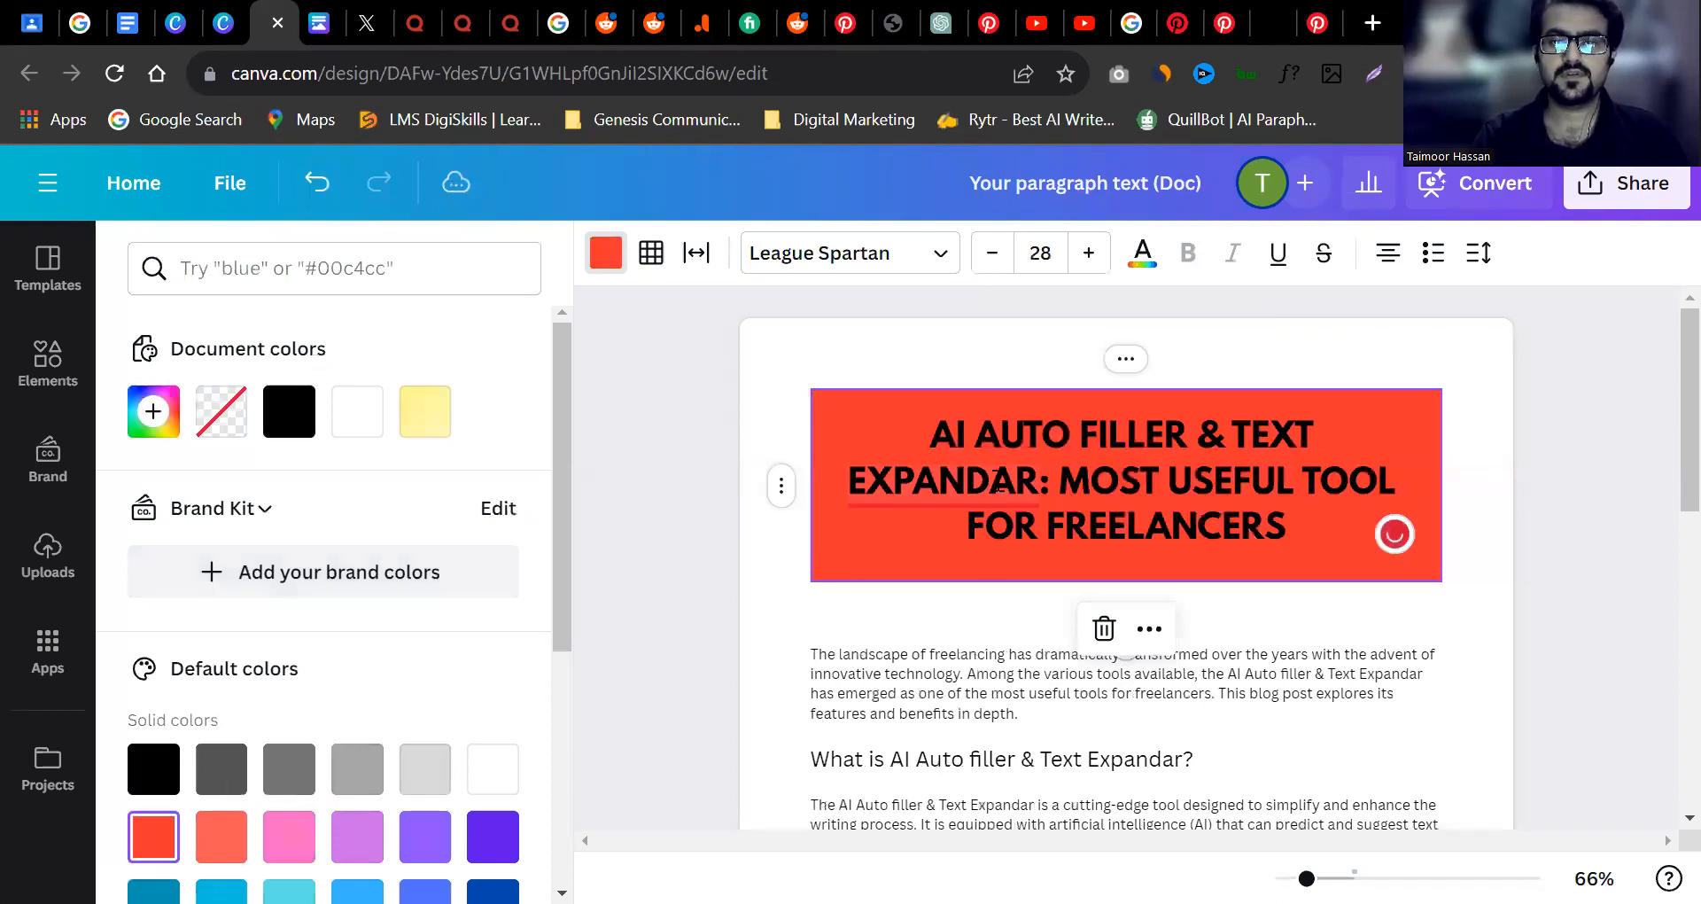
# Change the text color of the blog post's banner title, "AI Auto Filler & Text Expandar: Most Useful Tool for Freelancers", to white.
pyautogui.tripleClick(1007, 463)
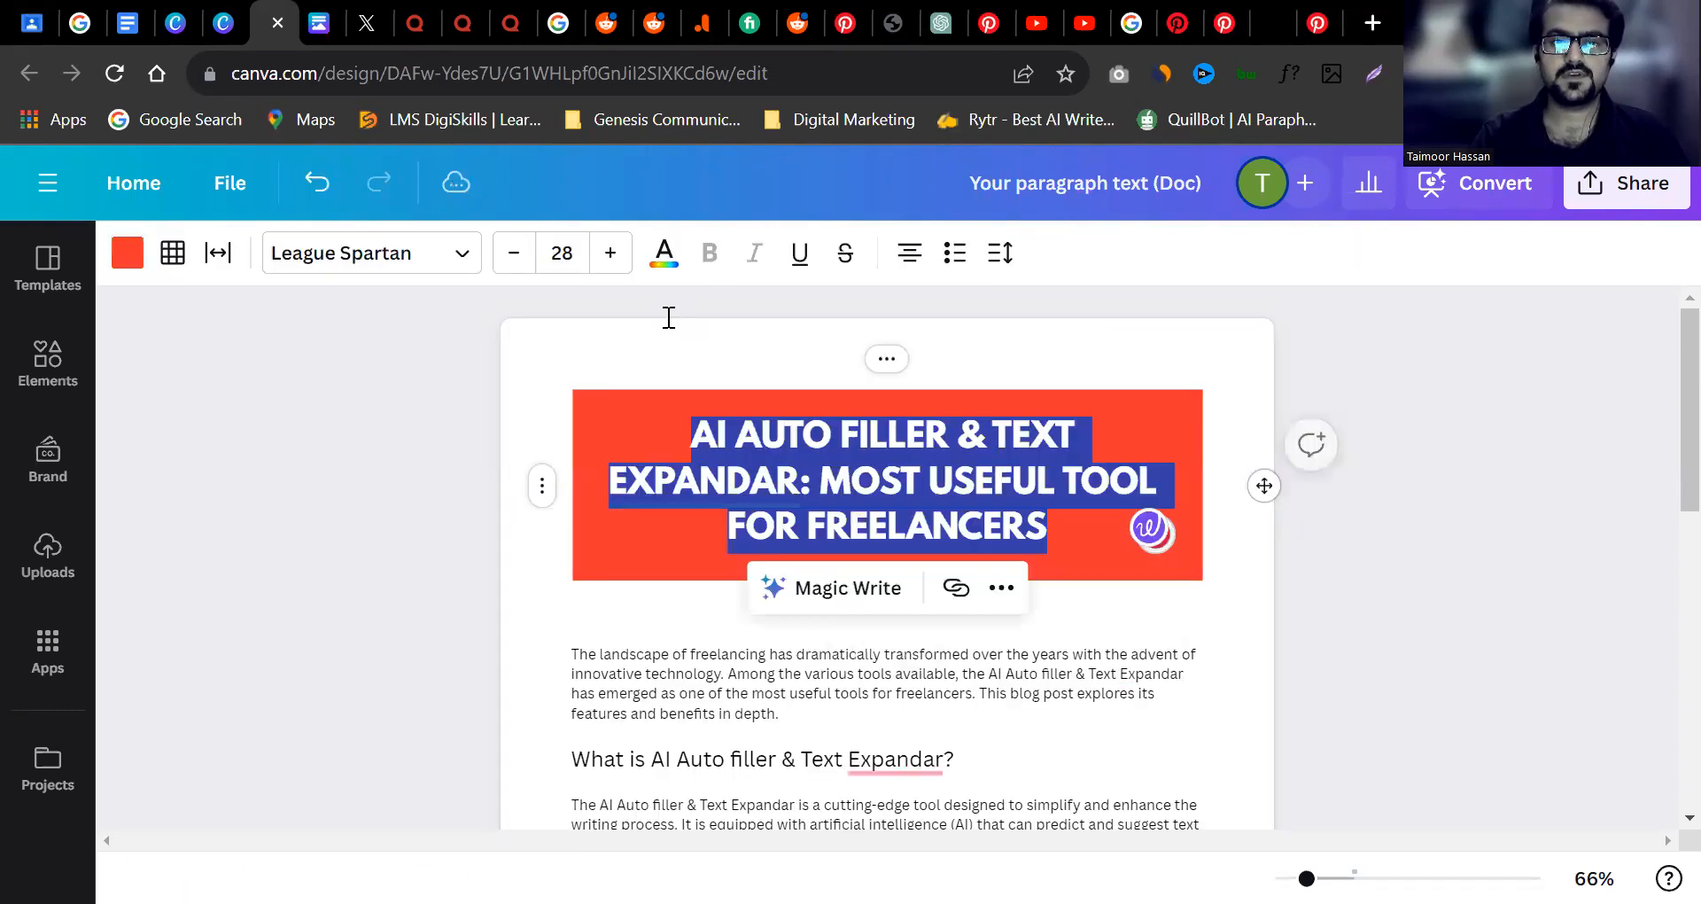
pyautogui.click(663, 252)
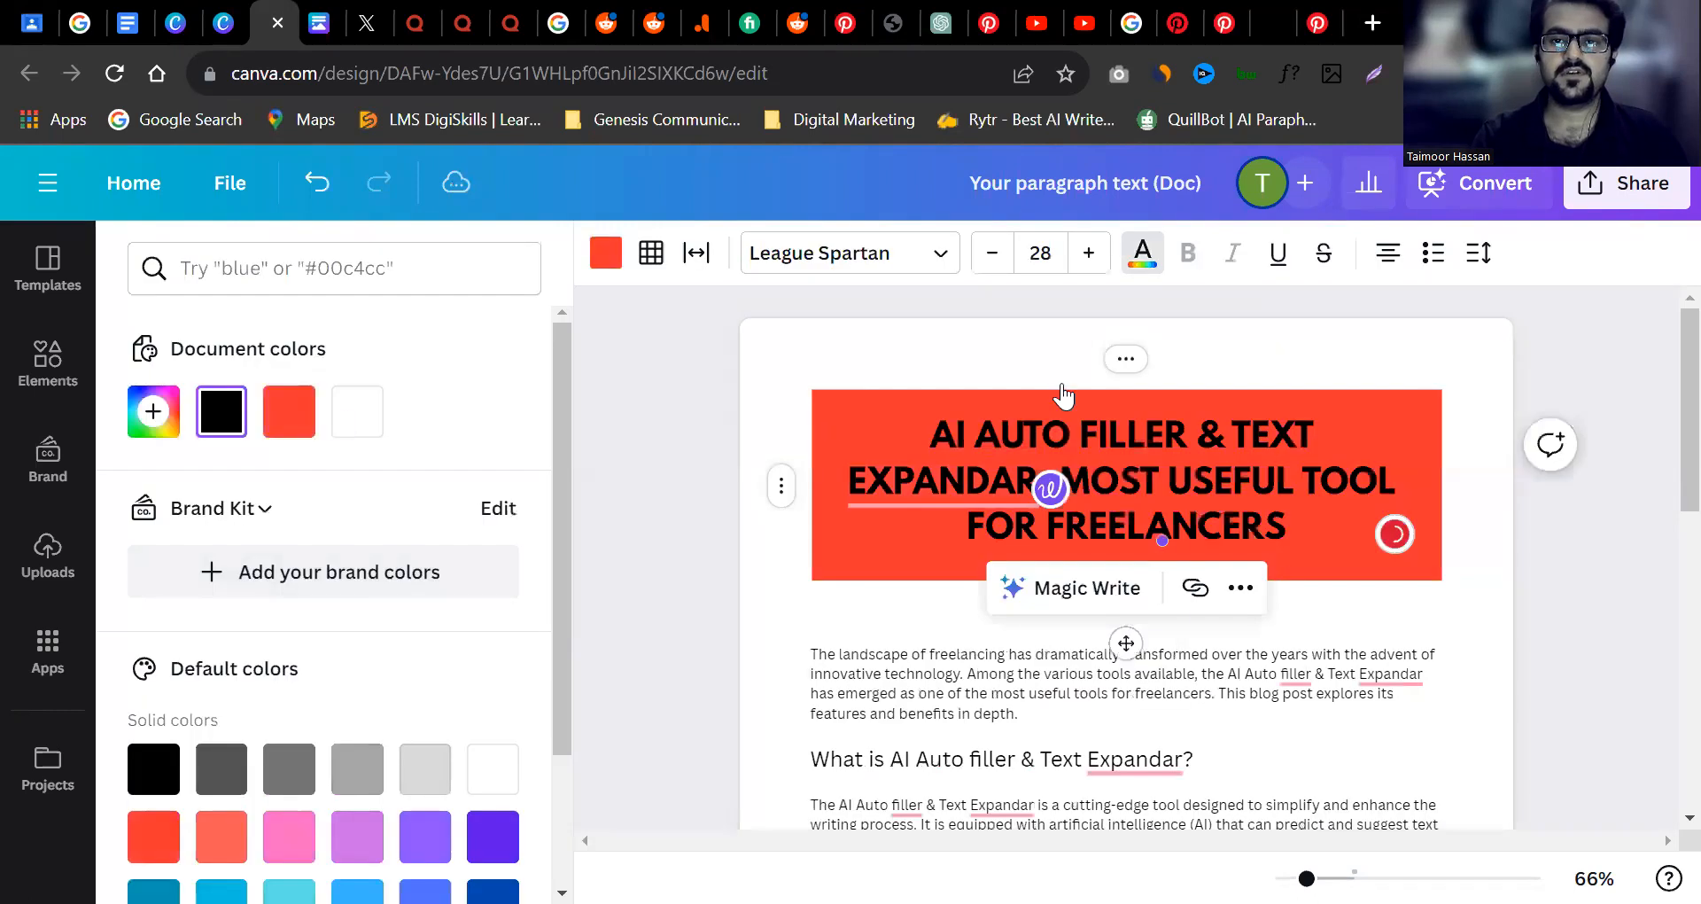
pyautogui.press('Escape')
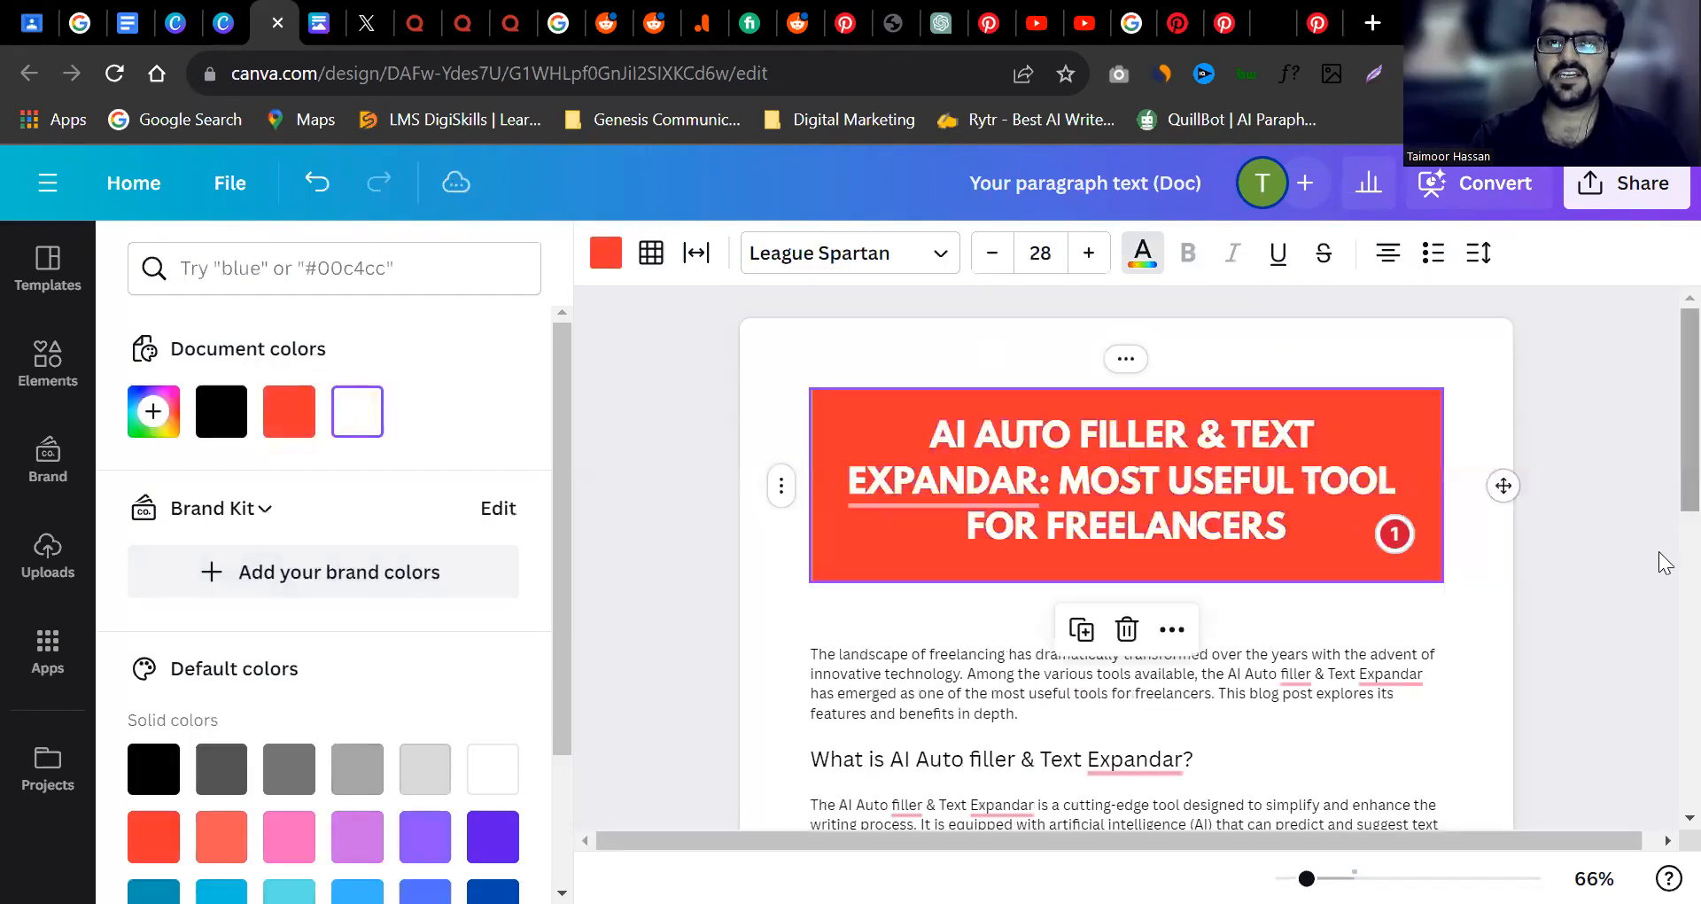
pyautogui.scroll(-3, 1665, 638)
pyautogui.scroll(-2, 1666, 663)
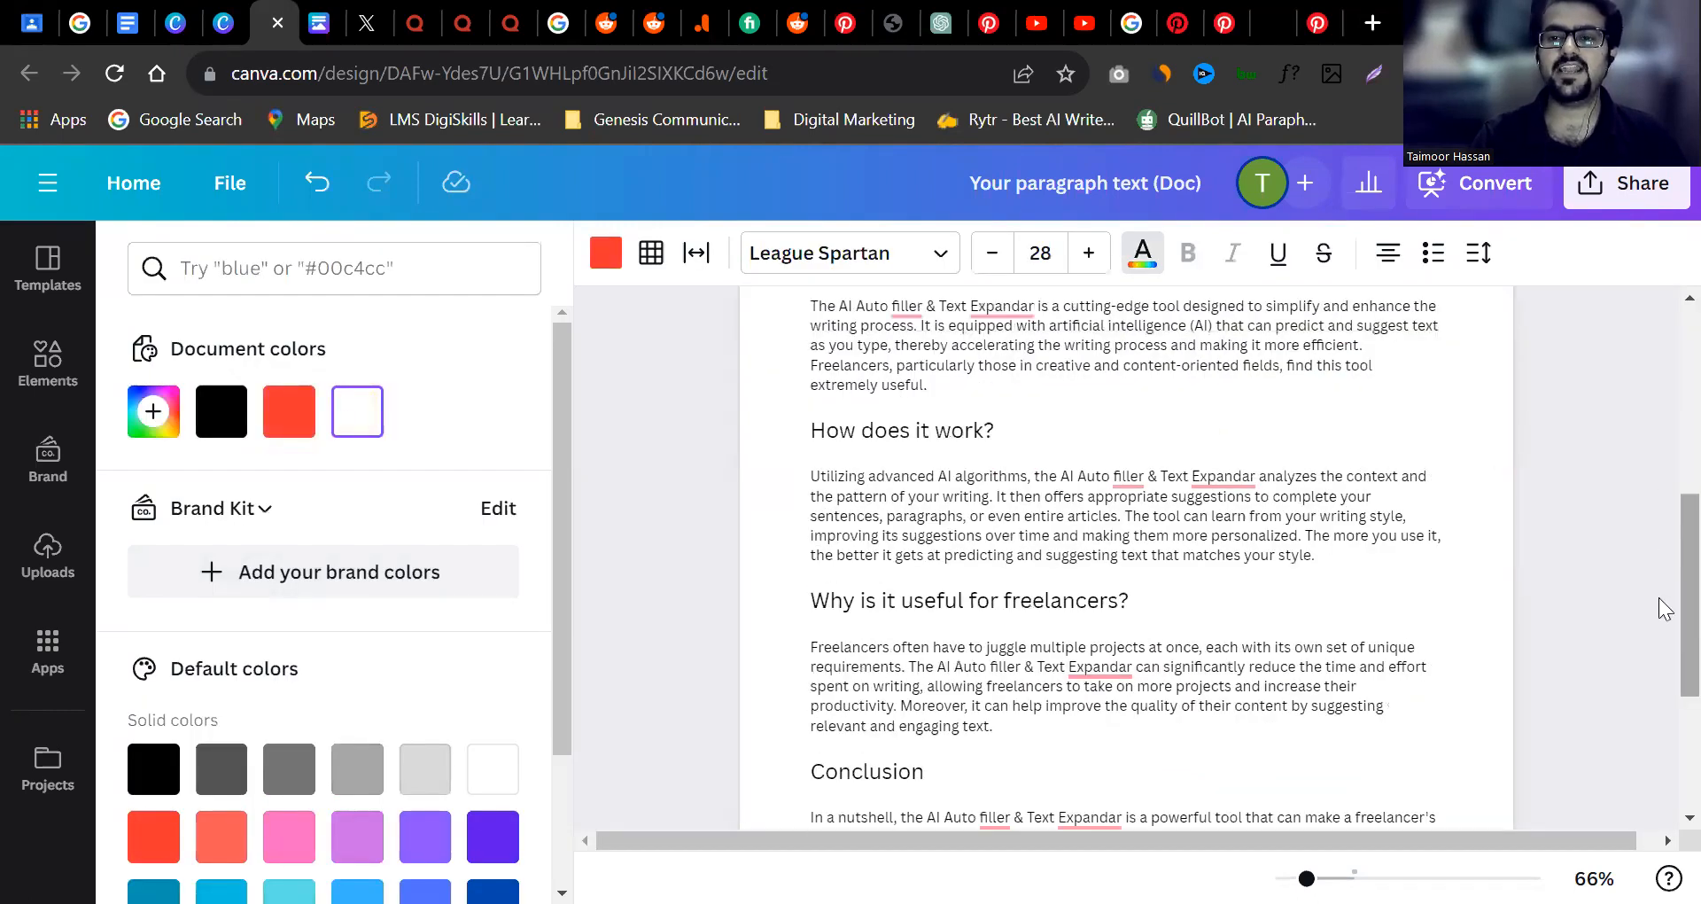
pyautogui.scroll(5, 1666, 394)
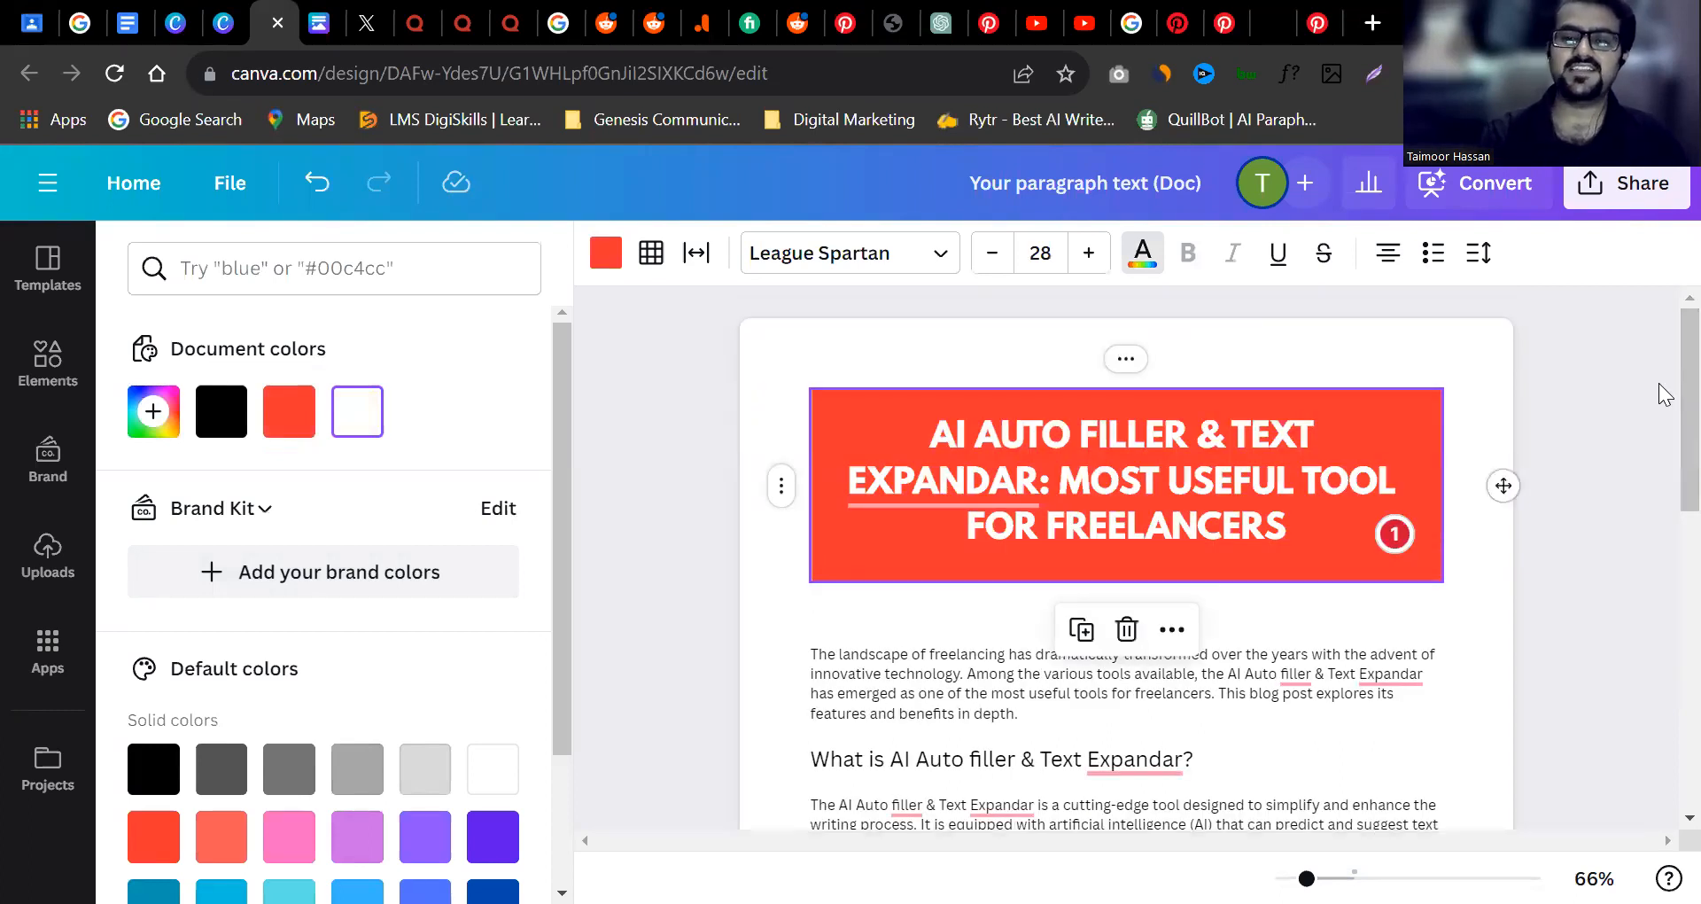
pyautogui.scroll(-1, 1665, 397)
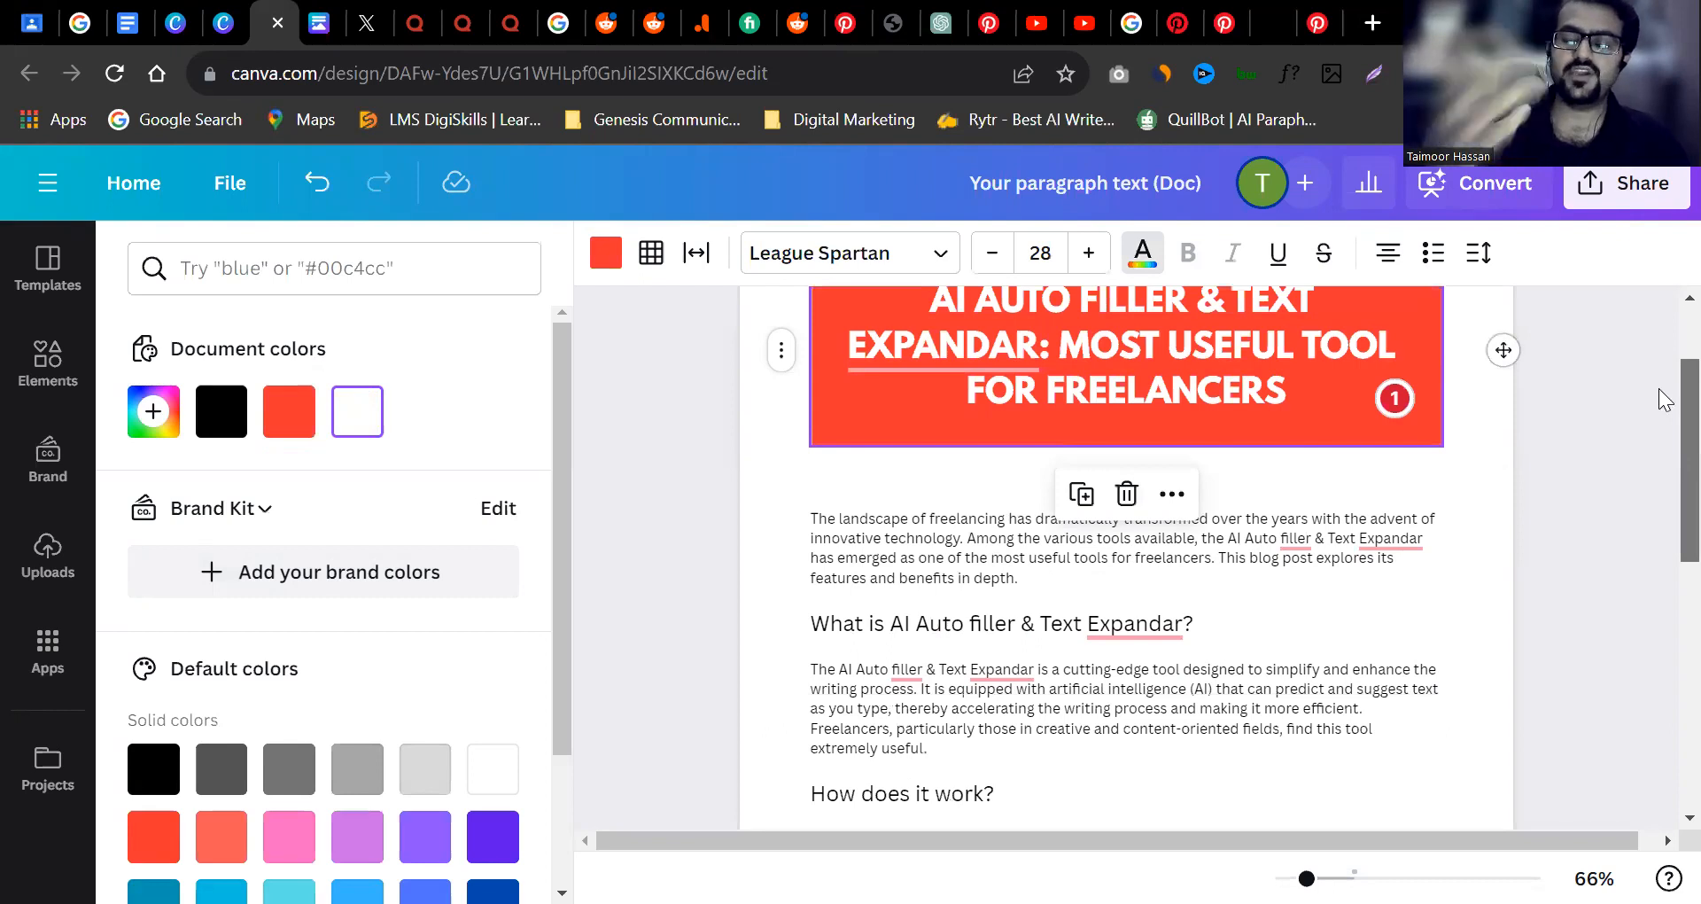
pyautogui.scroll(1, 1666, 398)
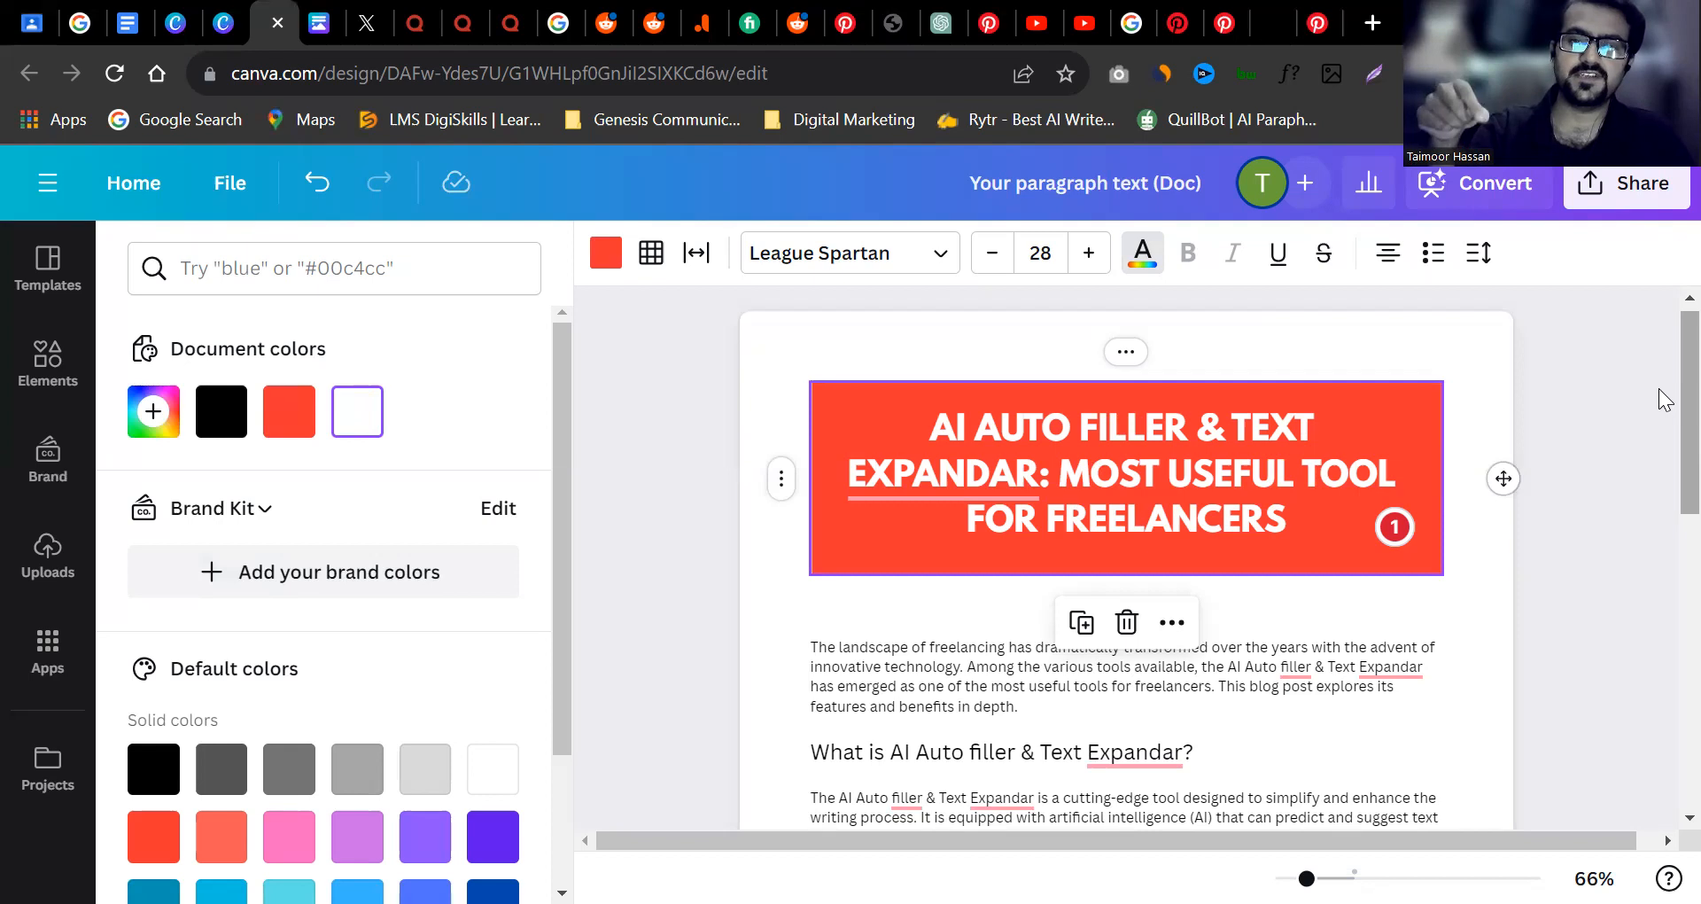
pyautogui.doubleClick(1065, 430)
pyautogui.press('Escape')
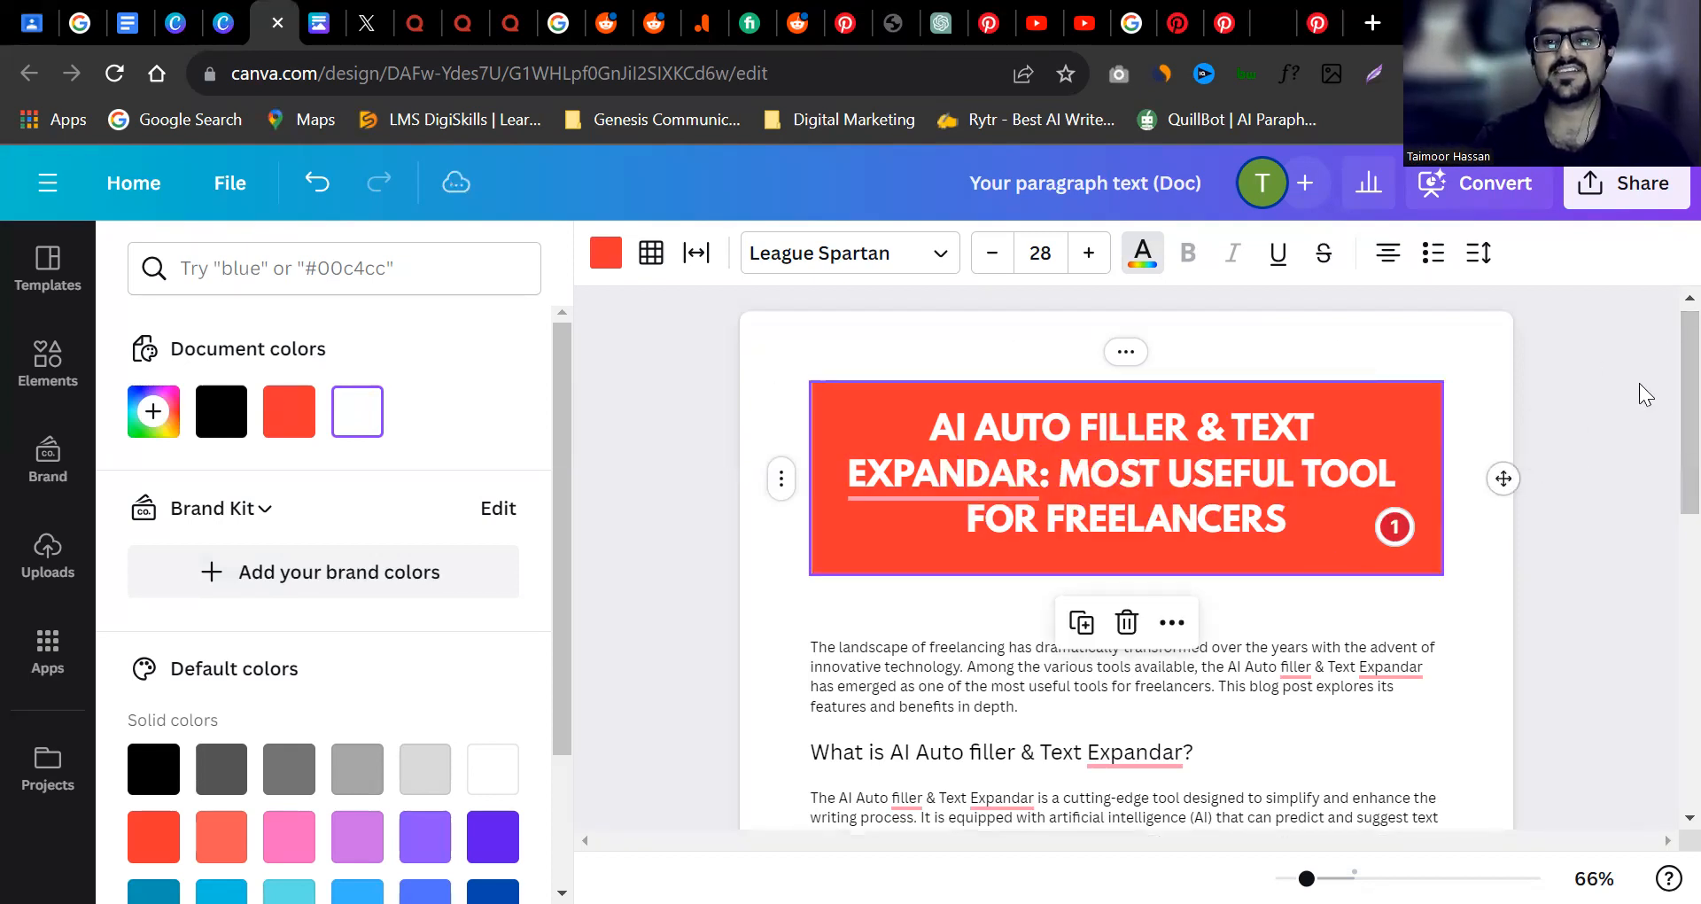